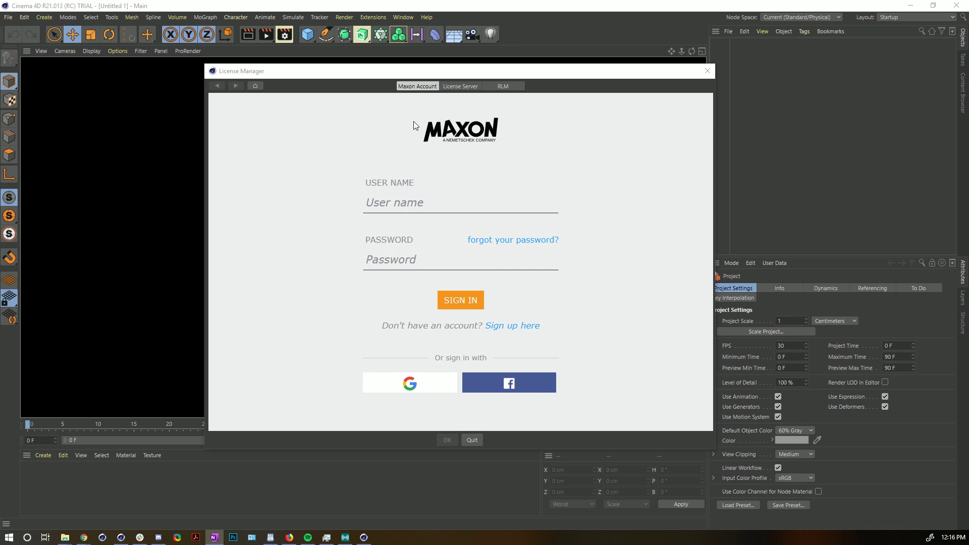
- Get past the Maxon account sign-in, dismissing the anonymous application activity notice and the Quick Start dialog
{"action": "left_click", "coordinate": [462, 203]}
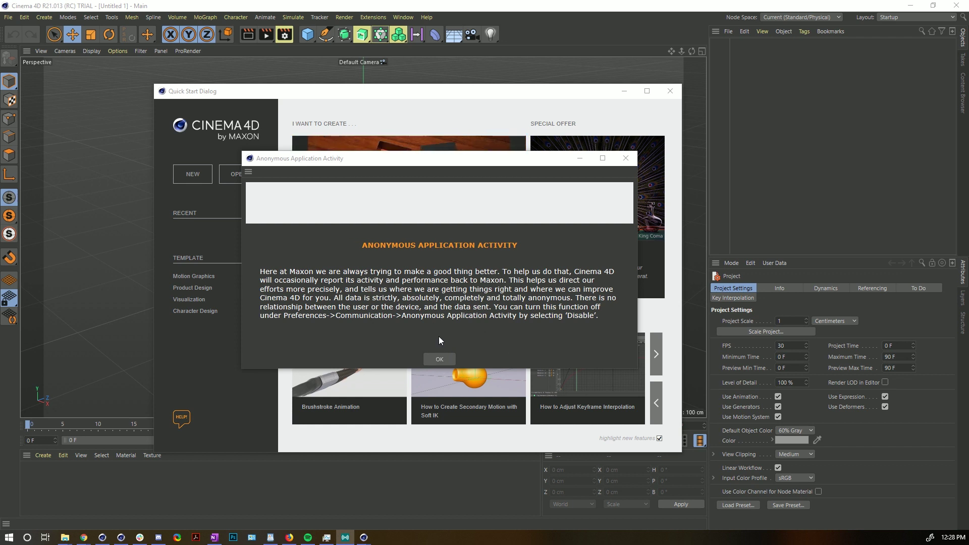
{"action": "left_click", "coordinate": [440, 358]}
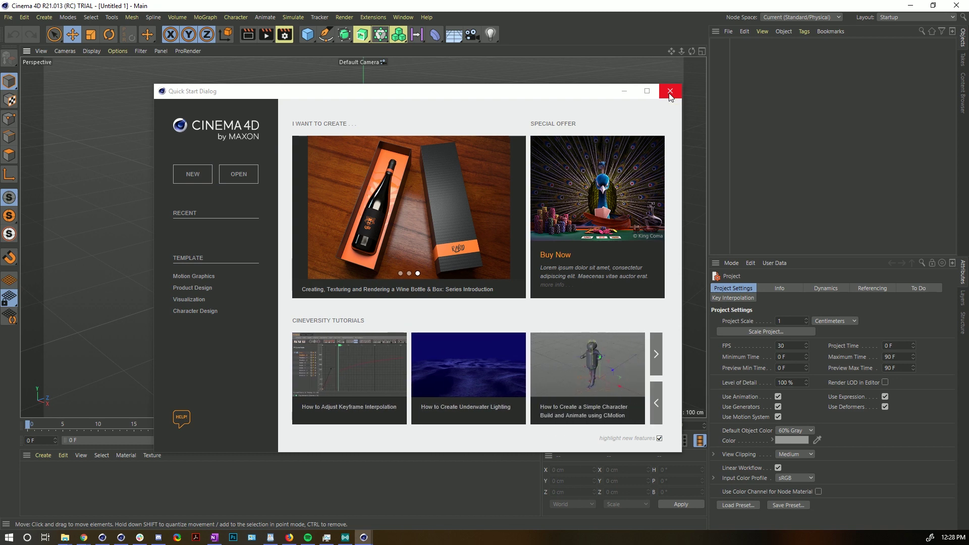
{"action": "left_click", "coordinate": [670, 92]}
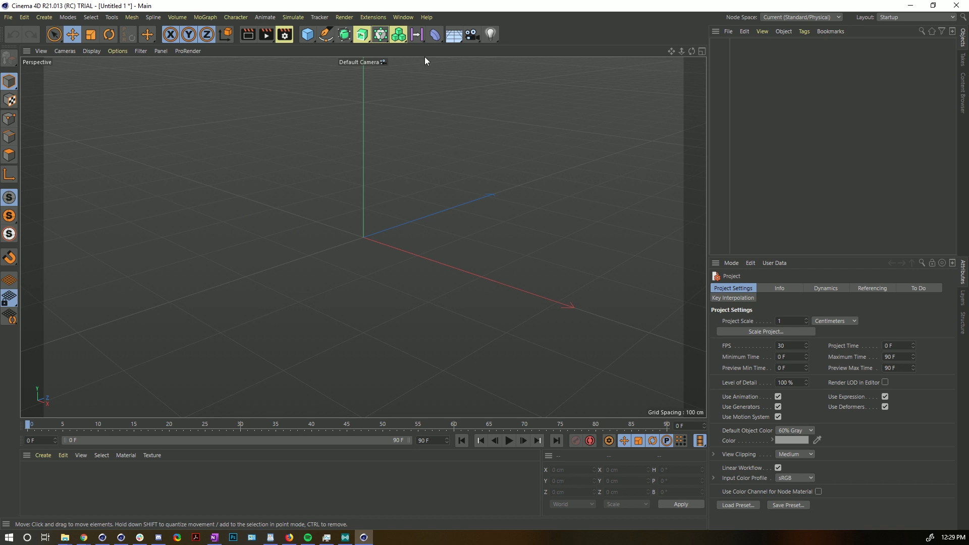
{"action": "left_click", "coordinate": [398, 35]}
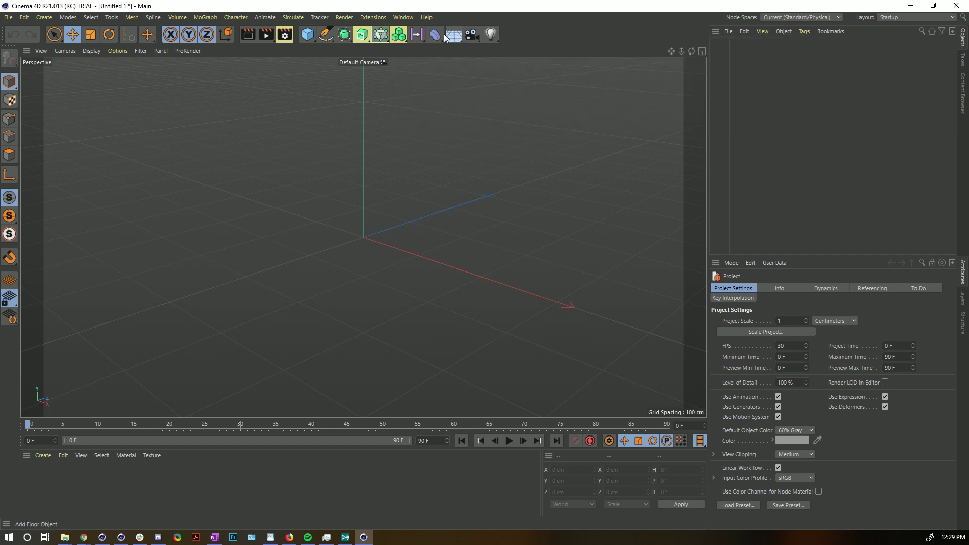
{"action": "left_click", "coordinate": [416, 35]}
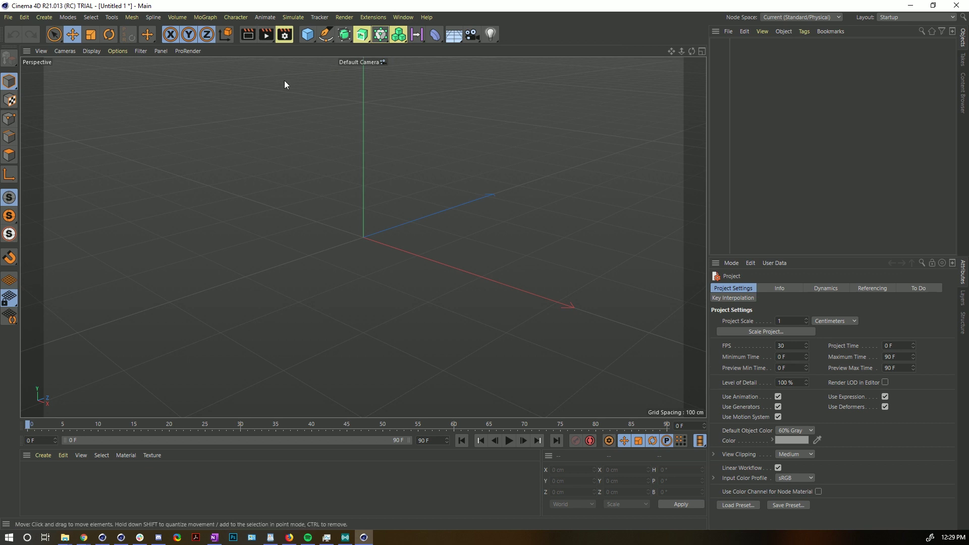
- Add a cube primitive, move it freely away from the origin and reset its transform to the origin
{"action": "left_click", "coordinate": [307, 35]}
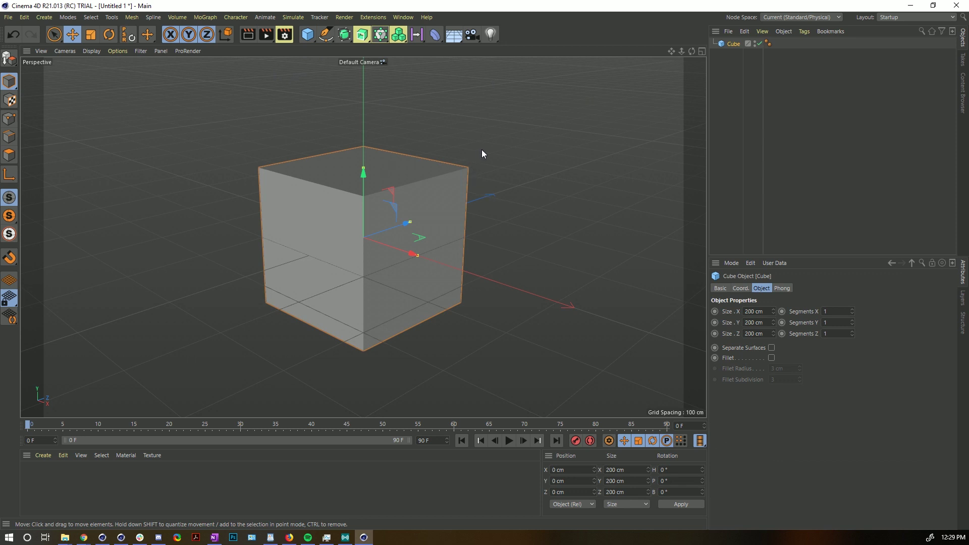
{"action": "left_click_drag", "start_coordinate": [483, 216], "coordinate": [375, 210]}
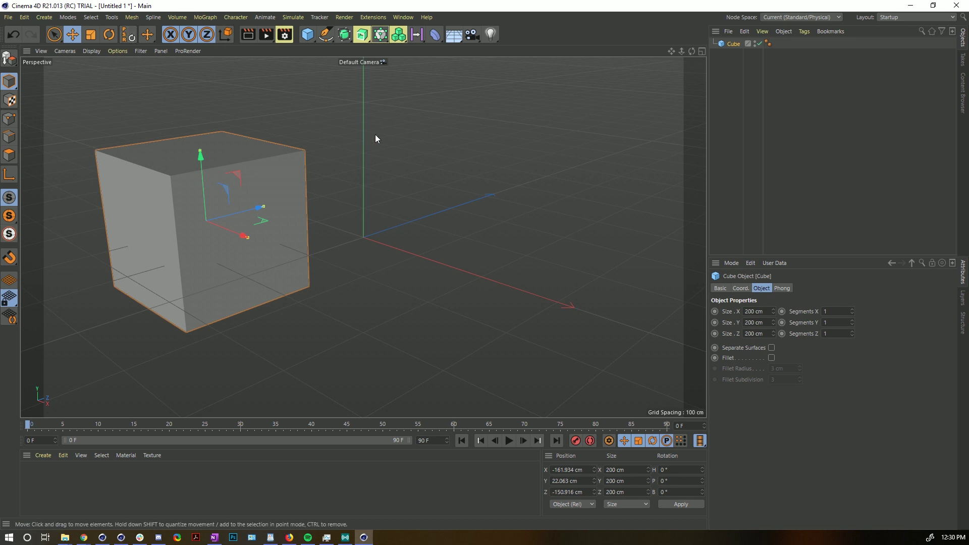
{"action": "left_click_drag", "start_coordinate": [324, 117], "coordinate": [324, 66]}
{"action": "left_click", "coordinate": [129, 35]}
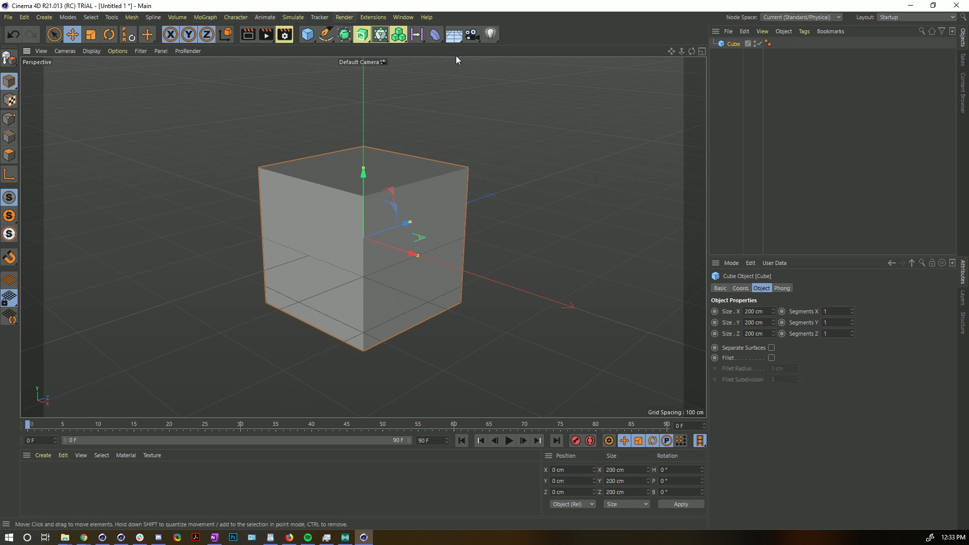
{"action": "left_click", "coordinate": [378, 19]}
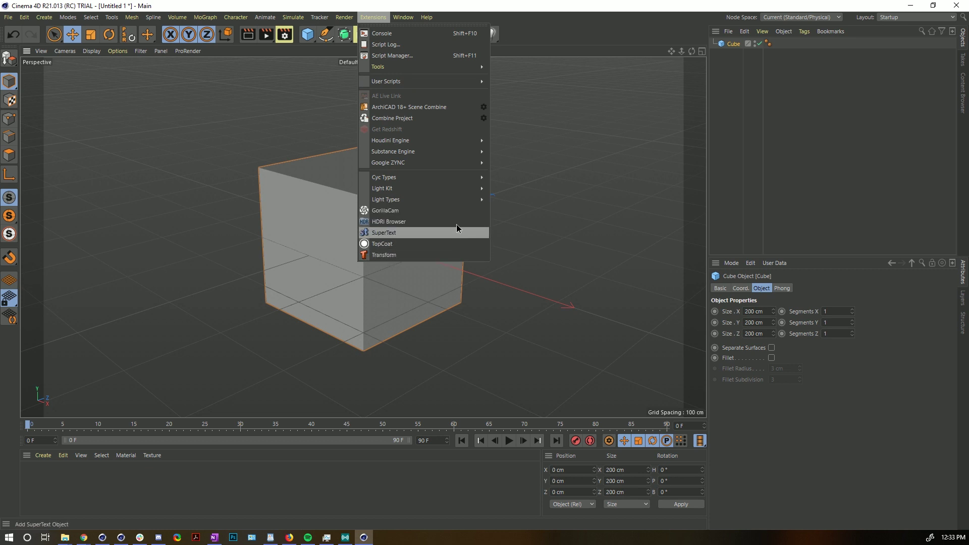
{"action": "left_click", "coordinate": [532, 40]}
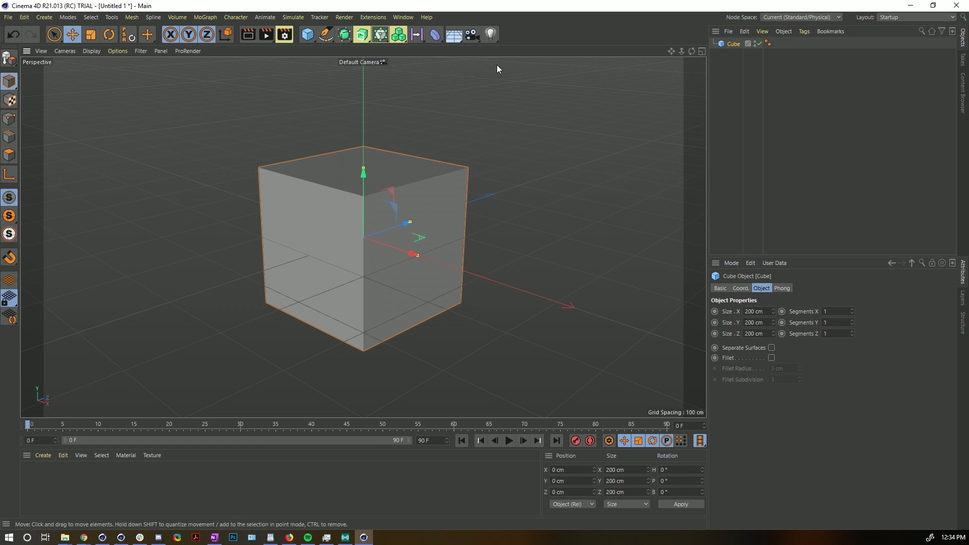
{"action": "left_click", "coordinate": [373, 17]}
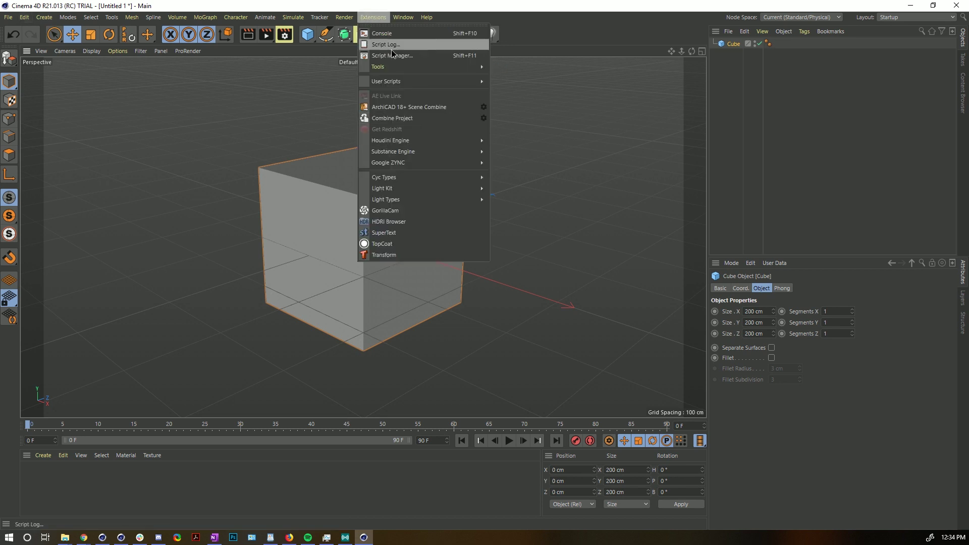
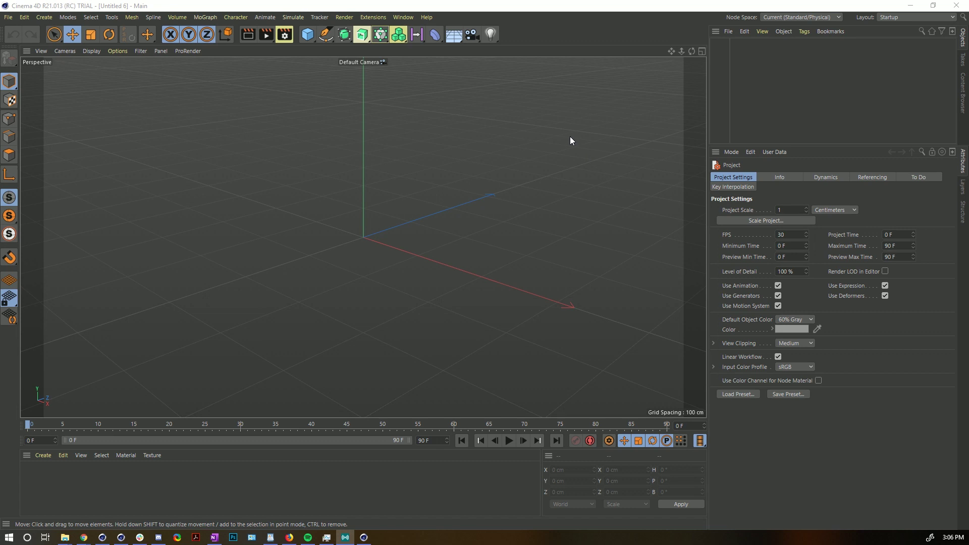
- Add a MoText object reading "R21" and set its alignment to Middle
{"action": "left_click", "coordinate": [382, 40]}
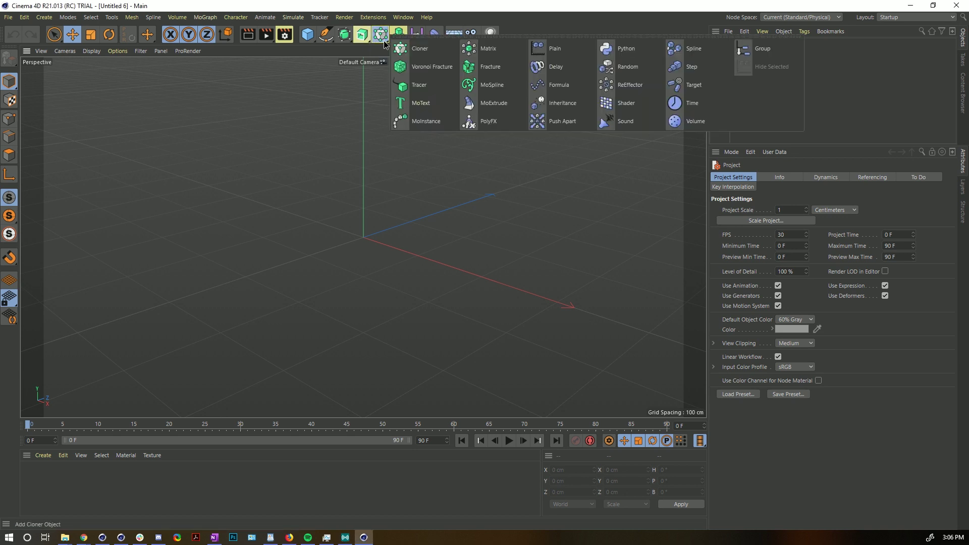
{"action": "left_click", "coordinate": [420, 104]}
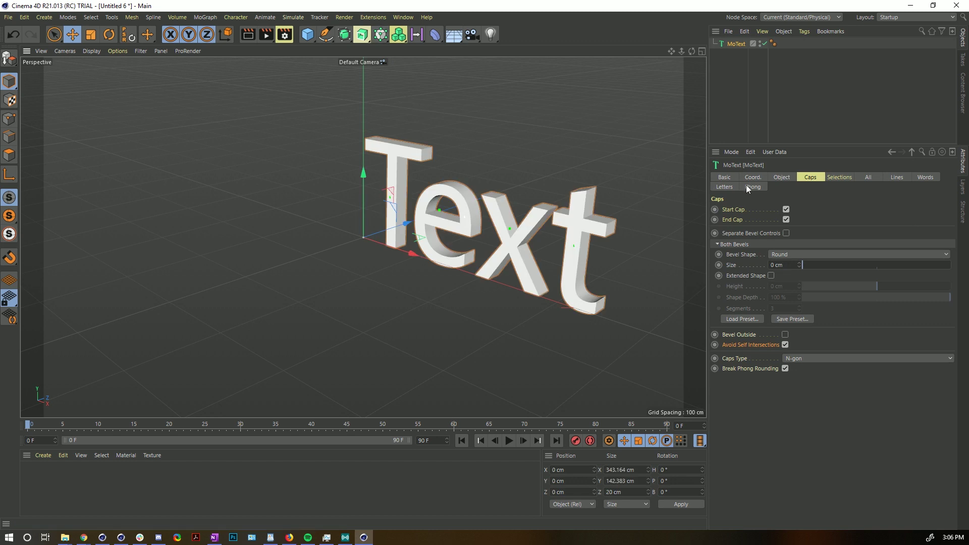
{"action": "left_click", "coordinate": [782, 177]}
{"action": "double_click", "coordinate": [740, 235]}
{"action": "type", "text": "R21"}
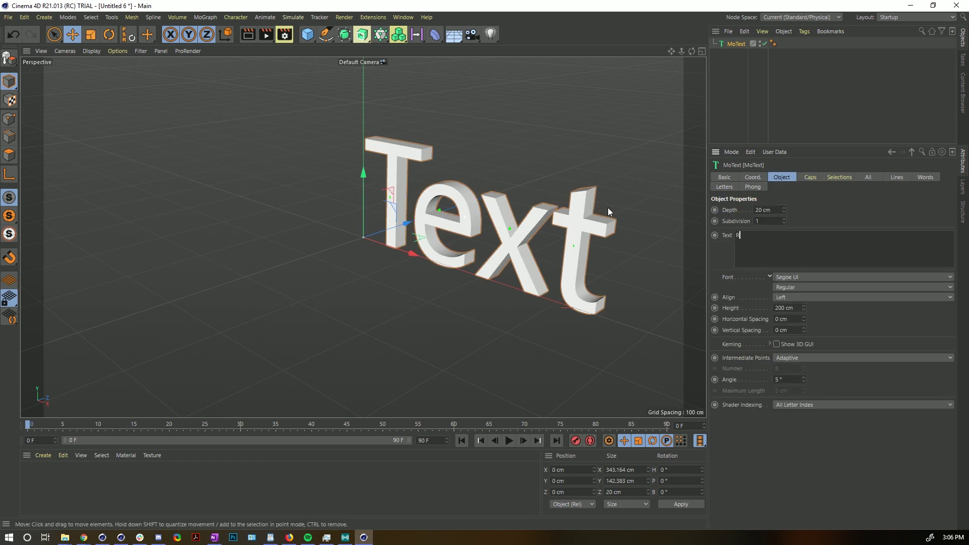
{"action": "left_click", "coordinate": [810, 298]}
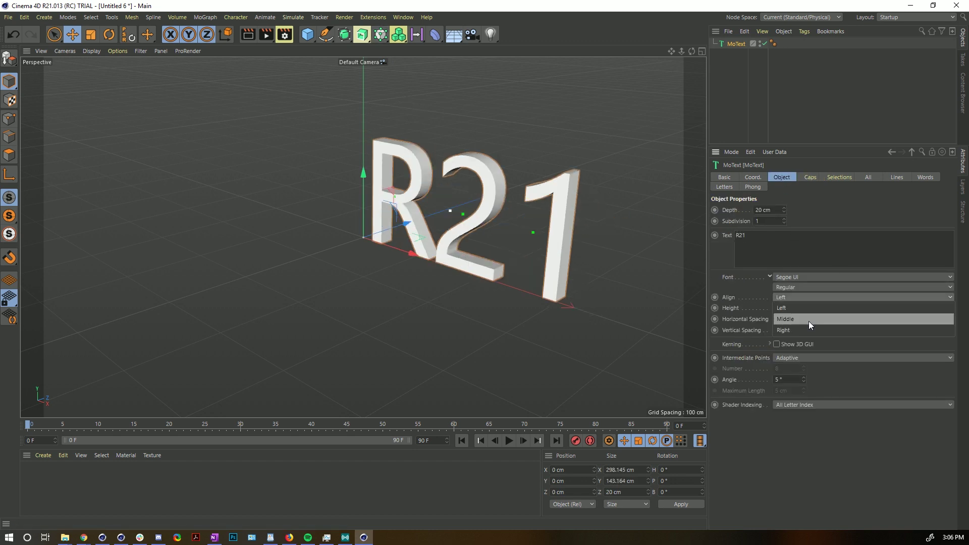
{"action": "left_click", "coordinate": [809, 321]}
- Set the MoText font to Futura PT Extra Bold and its depth to 54 cm
{"action": "left_click", "coordinate": [791, 277]}
{"action": "scroll", "coordinate": [805, 228], "scroll_direction": "up", "scroll_amount": 10}
{"action": "scroll", "coordinate": [810, 216], "scroll_direction": "up", "scroll_amount": 15}
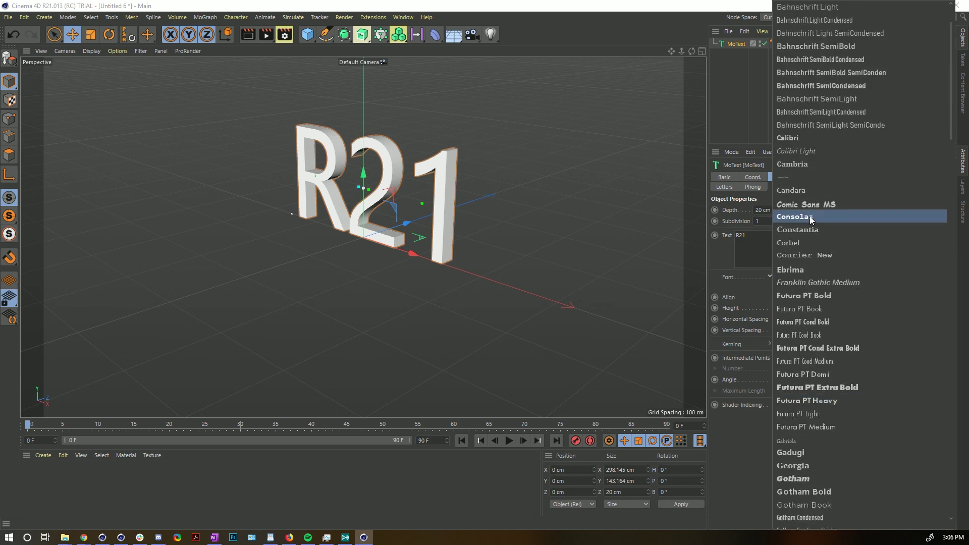
{"action": "scroll", "coordinate": [878, 344], "scroll_direction": "down", "scroll_amount": 4}
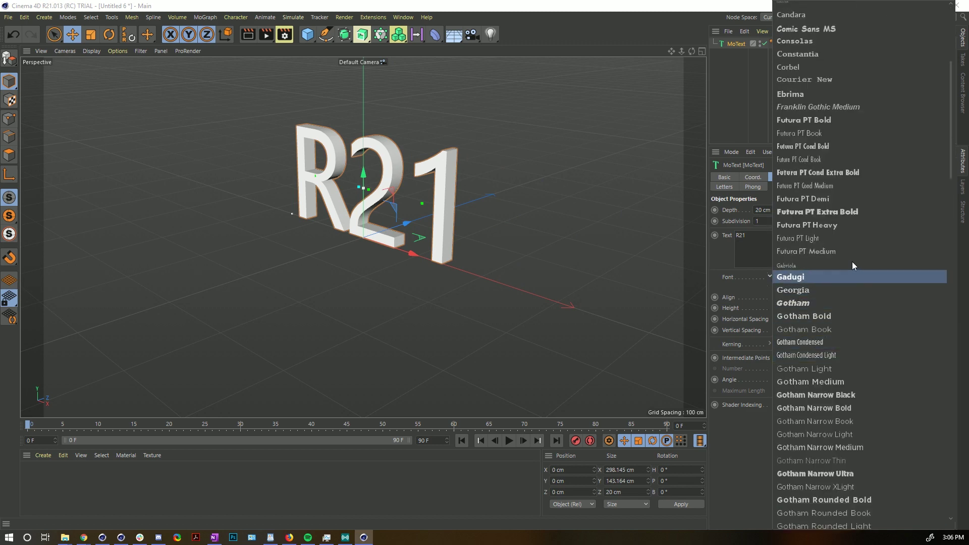
{"action": "left_click", "coordinate": [833, 212]}
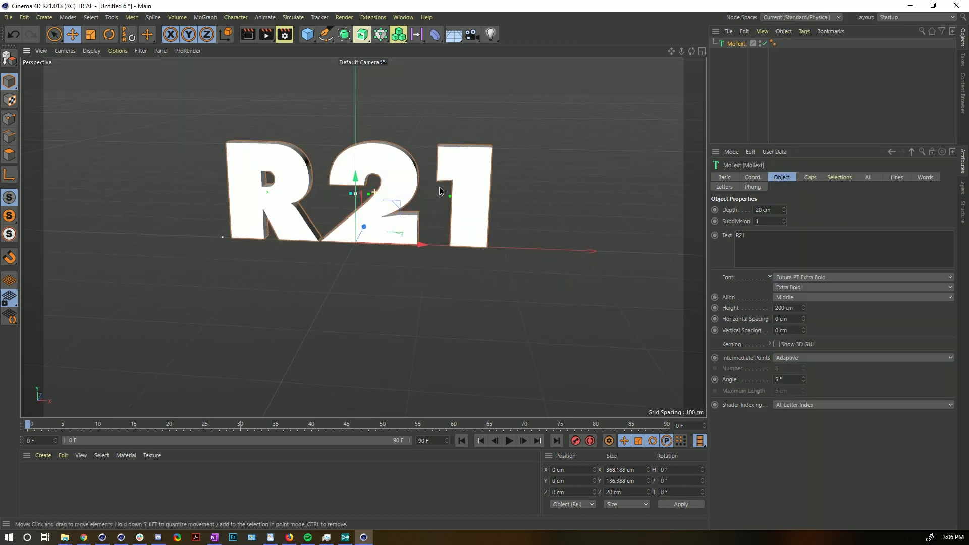
{"action": "left_click_drag", "start_coordinate": [784, 209], "coordinate": [693, 174]}
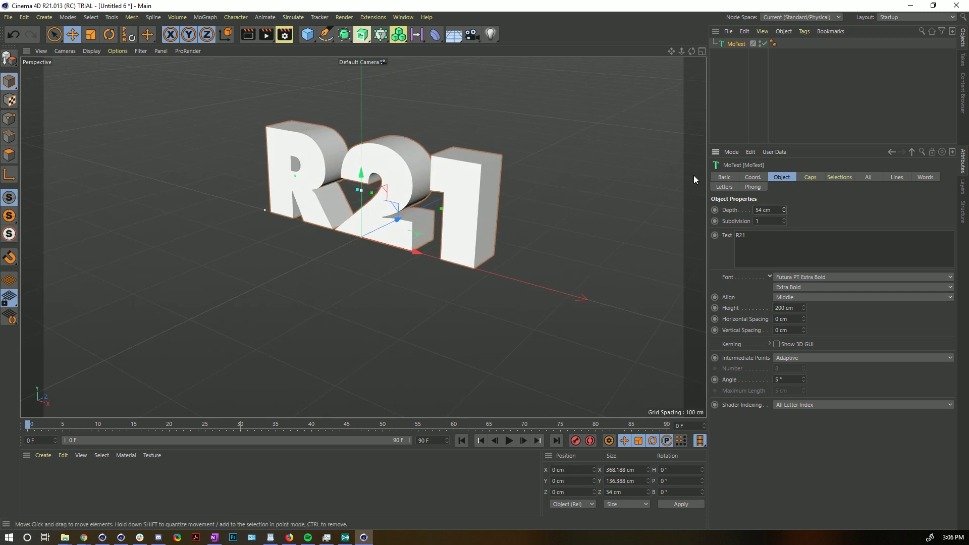
- Try a Round bevel of about 38.81 cm on the MoText caps and inspect the letters from several angles
{"action": "left_click", "coordinate": [810, 178]}
{"action": "left_click", "coordinate": [837, 177]}
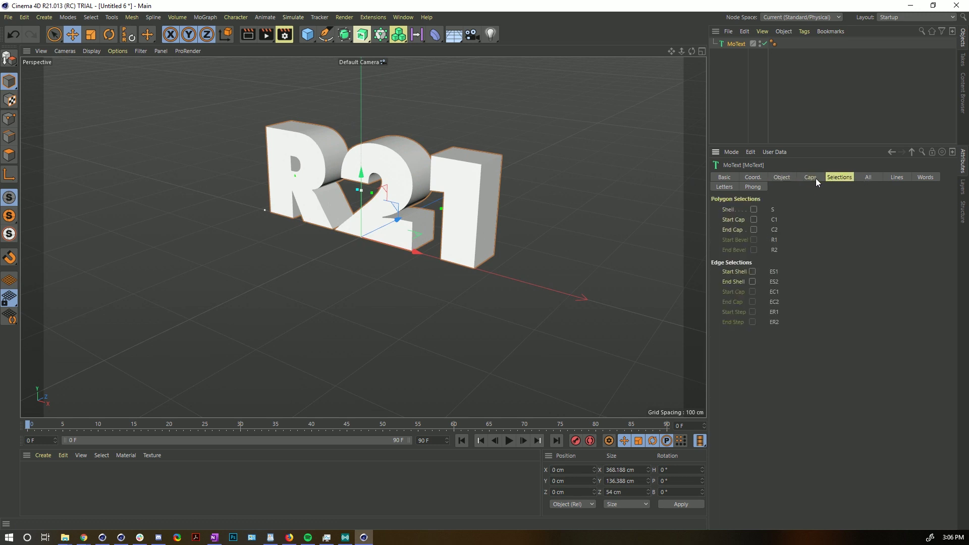
{"action": "left_click", "coordinate": [808, 176]}
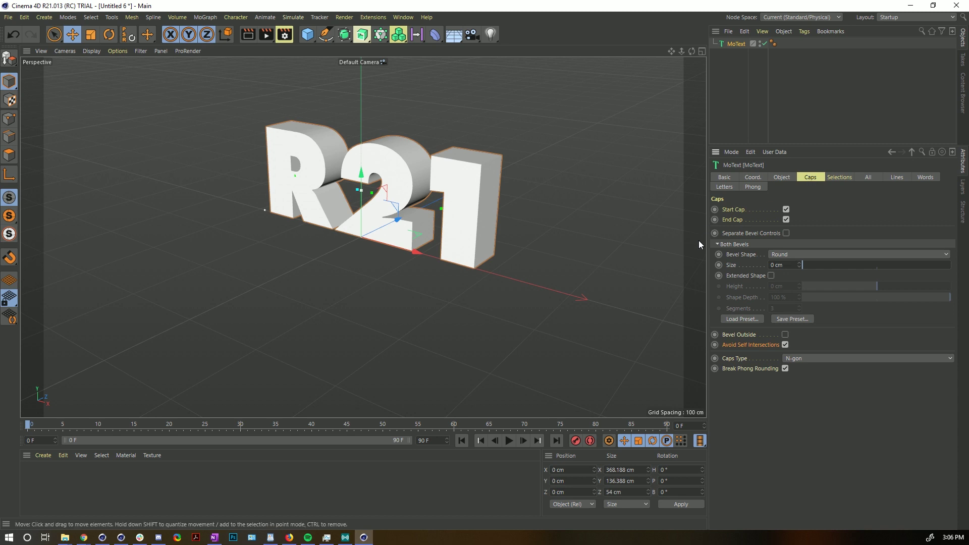
{"action": "left_click_drag", "start_coordinate": [460, 211], "coordinate": [449, 228], "text": "alt"}
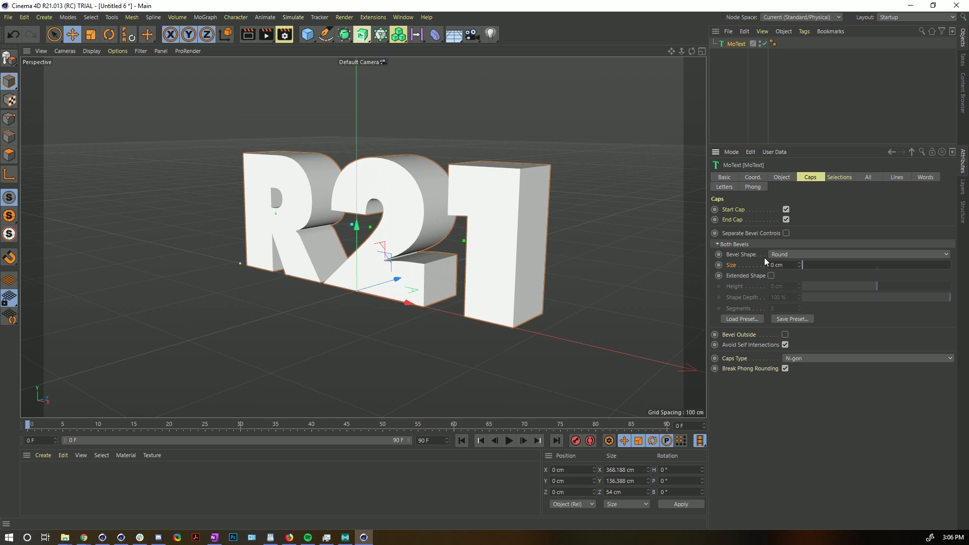
{"action": "left_click_drag", "start_coordinate": [810, 266], "coordinate": [861, 277]}
{"action": "scroll", "coordinate": [511, 226], "scroll_direction": "up", "scroll_amount": 1}
{"action": "left_click_drag", "start_coordinate": [511, 223], "coordinate": [476, 218], "text": "alt"}
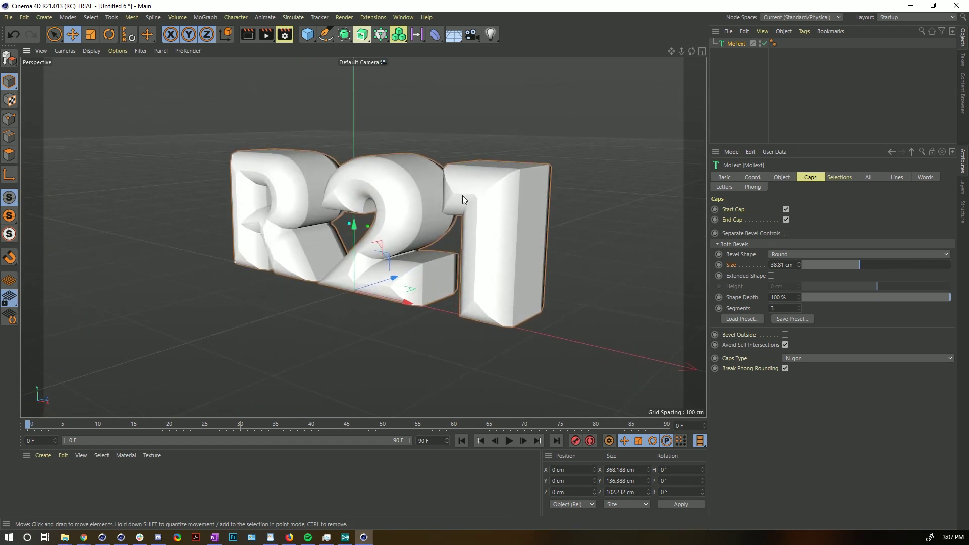
{"action": "left_click_drag", "start_coordinate": [349, 181], "coordinate": [479, 255], "text": "alt"}
- Return the cap bevel size to 0 cm and toggle Avoid Self Intersections off and back on
{"action": "left_click_drag", "start_coordinate": [858, 265], "coordinate": [800, 265]}
{"action": "left_click", "coordinate": [786, 345]}
{"action": "left_click", "coordinate": [785, 345]}
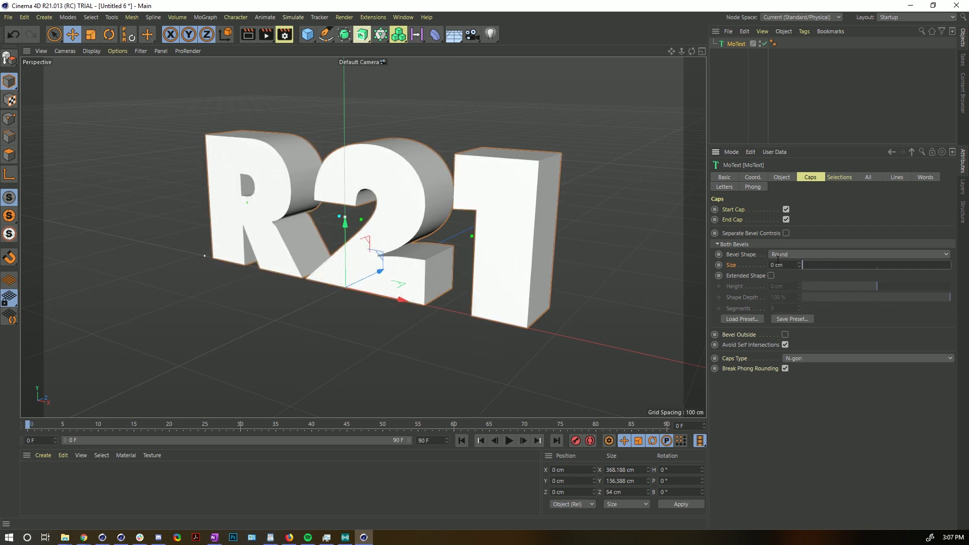
- Change the cap bevel shape to Curve and set the bevel size to about 33.05 cm
{"action": "left_click", "coordinate": [774, 256]}
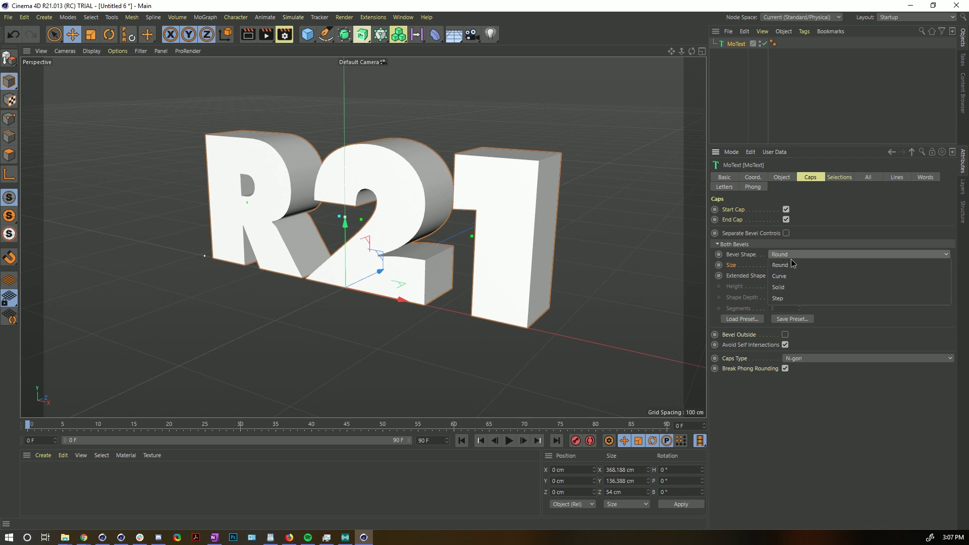
{"action": "left_click", "coordinate": [790, 276]}
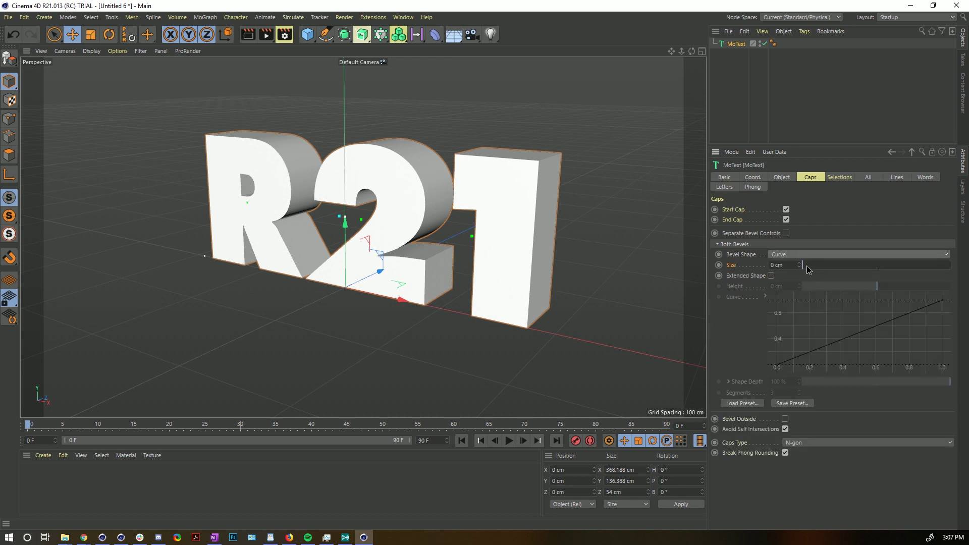
{"action": "left_click_drag", "start_coordinate": [806, 266], "coordinate": [855, 277]}
{"action": "left_click_drag", "start_coordinate": [593, 249], "coordinate": [532, 225], "text": "alt"}
{"action": "right_click_drag", "start_coordinate": [532, 225], "coordinate": [566, 235], "text": "alt"}
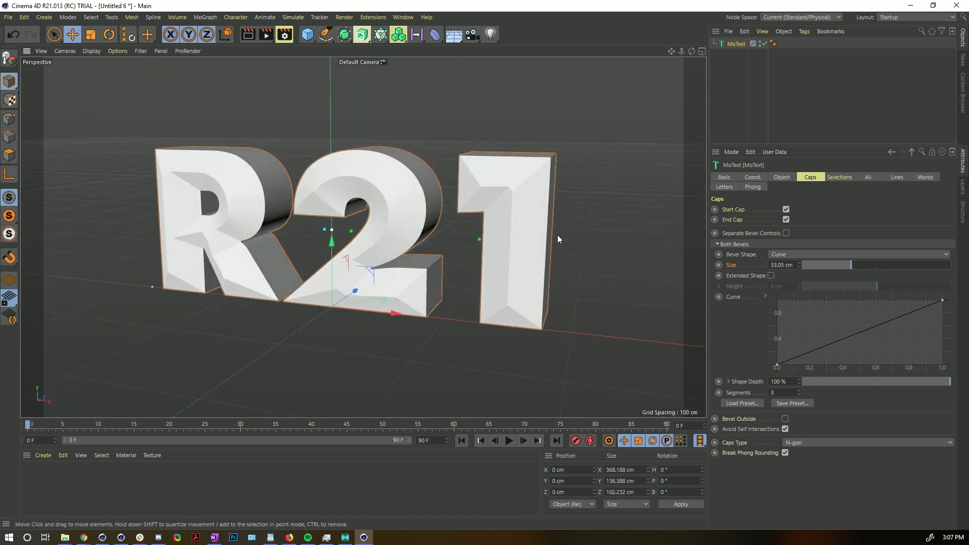
- Display the shaded text with its mesh lines in the viewport and inspect the bevel topology up close
{"action": "key", "text": "n"}
{"action": "key", "text": "b"}
{"action": "mouse_move", "coordinate": [513, 229]}
{"action": "left_mouse_down", "text": "alt"}
{"action": "mouse_move", "coordinate": [519, 210]}
{"action": "mouse_move", "coordinate": [504, 228]}
{"action": "mouse_move", "coordinate": [481, 198]}
{"action": "left_mouse_up", "text": "alt"}
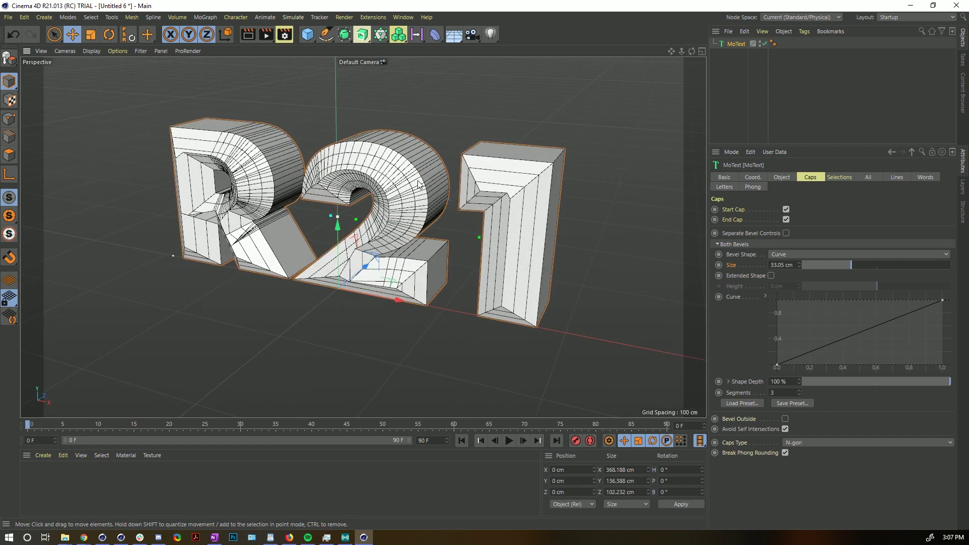
{"action": "scroll", "coordinate": [427, 178], "scroll_direction": "up", "scroll_amount": 3}
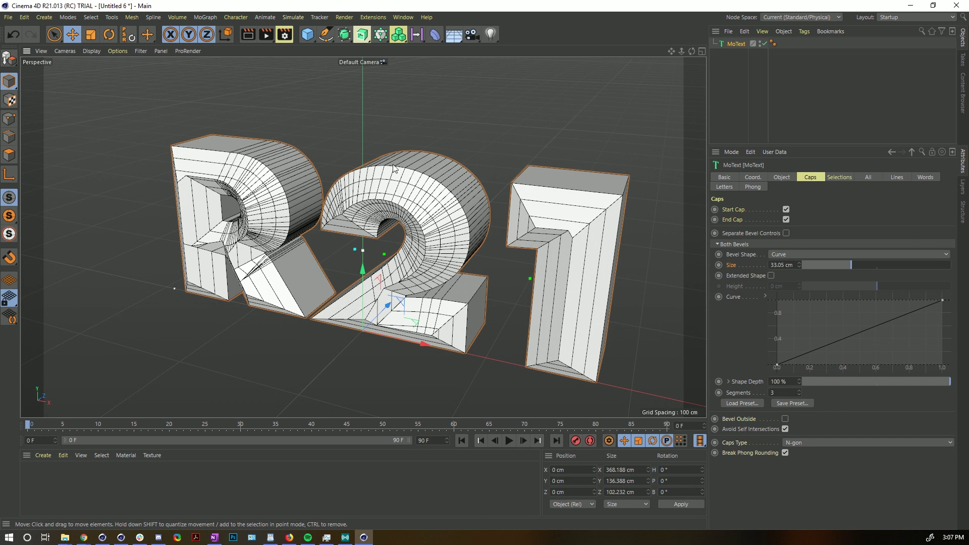
- Set the MoText's intermediate point angle to 18° and its intermediate points to Subdivided
{"action": "left_click", "coordinate": [782, 177]}
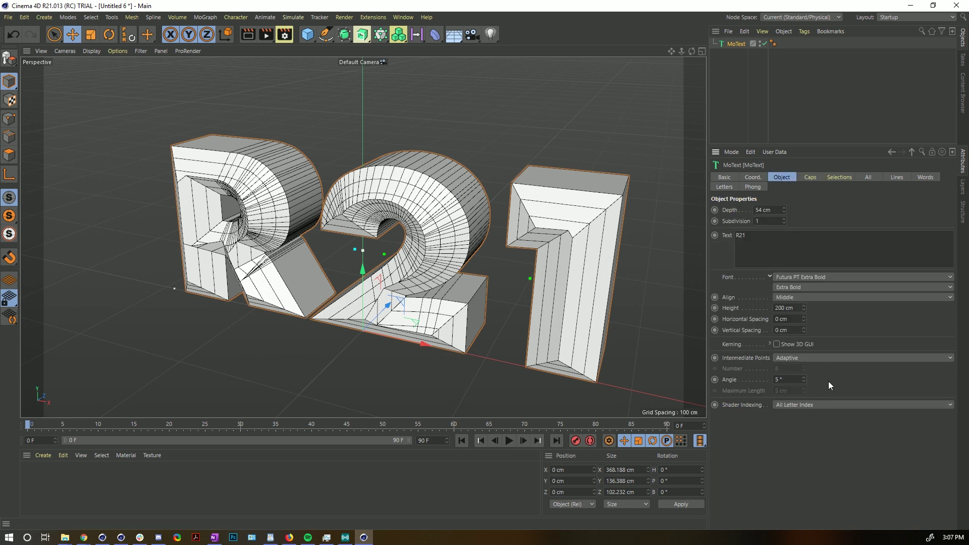
{"action": "mouse_move", "coordinate": [805, 379]}
{"action": "left_mouse_down"}
{"action": "mouse_move", "coordinate": [805, 343]}
{"action": "mouse_move", "coordinate": [804, 378]}
{"action": "left_mouse_up"}
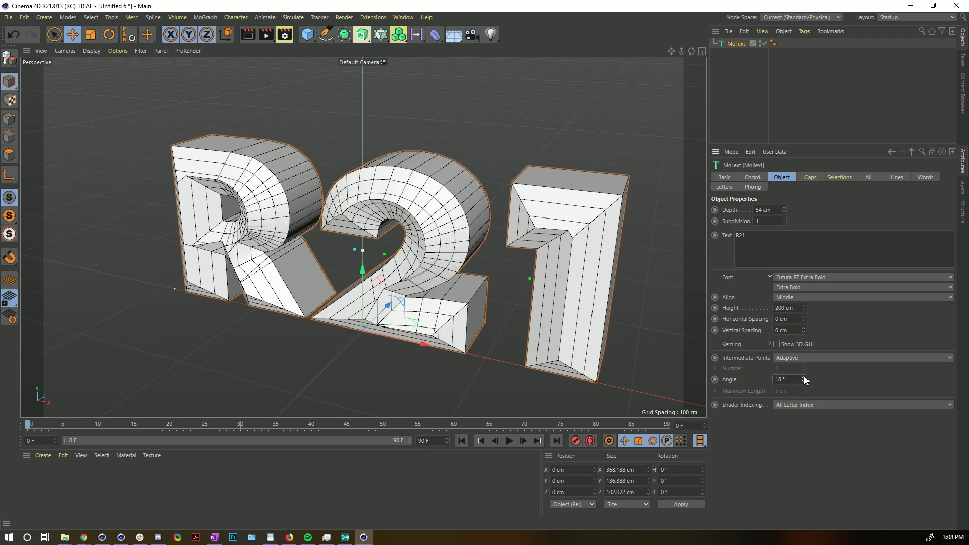
{"action": "left_click", "coordinate": [808, 358]}
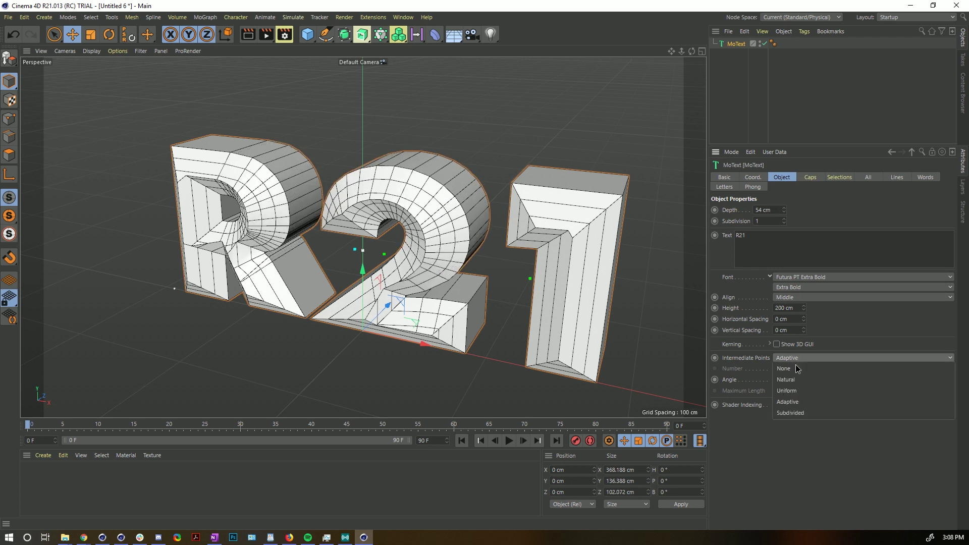
{"action": "left_click", "coordinate": [794, 414]}
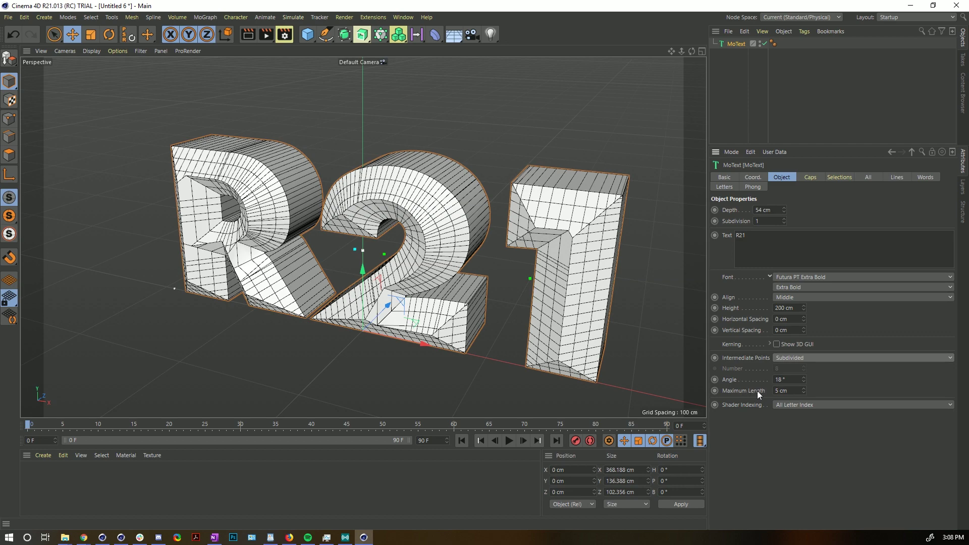
{"action": "left_click_drag", "start_coordinate": [531, 248], "coordinate": [573, 233], "text": "alt"}
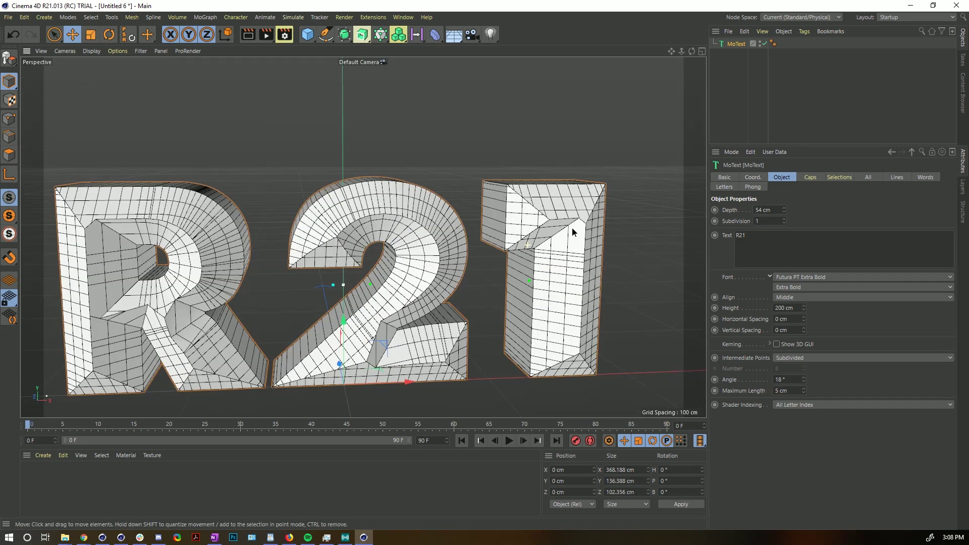
- Switch the viewport to Gouraud shading without mesh lines and view the beveled text from the side
{"action": "left_click_drag", "start_coordinate": [253, 245], "coordinate": [378, 174], "text": "alt"}
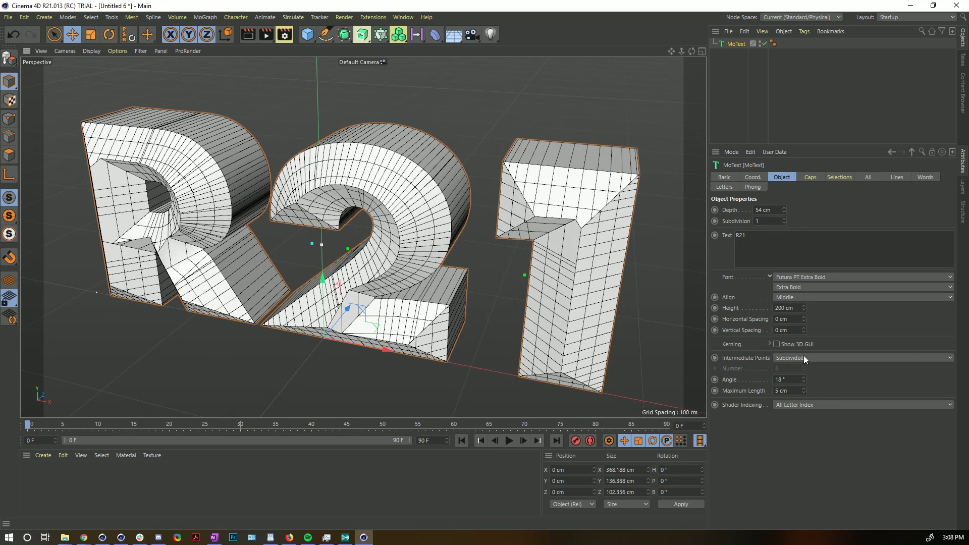
{"action": "key", "text": "n"}
{"action": "key", "text": "a"}
{"action": "mouse_move", "coordinate": [620, 250]}
{"action": "left_mouse_down", "text": "alt"}
{"action": "mouse_move", "coordinate": [444, 192]}
{"action": "mouse_move", "coordinate": [453, 198]}
{"action": "left_mouse_up", "text": "alt"}
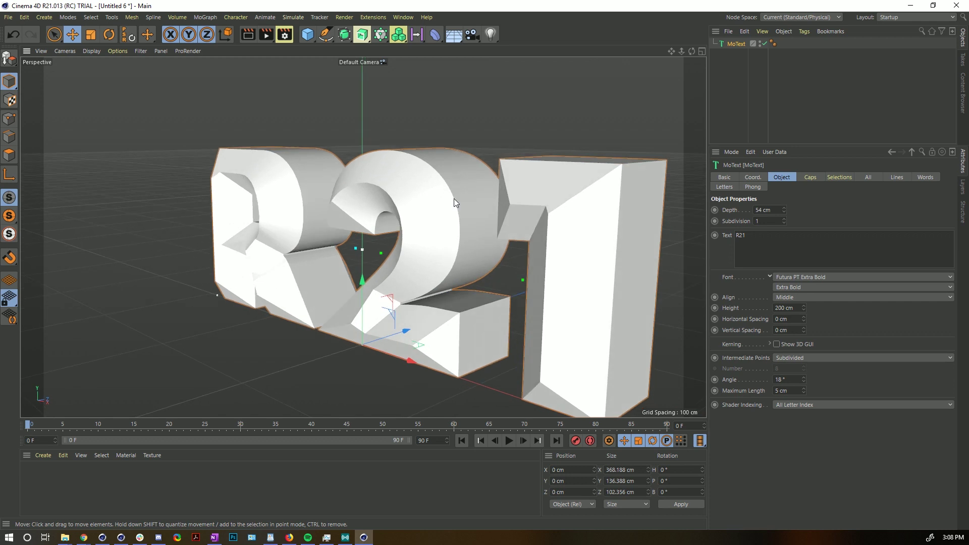
- Set the curve bevel to 7 segments and reshape its profile curve to peak near the start and fall to zero at the end
{"action": "left_click", "coordinate": [813, 177]}
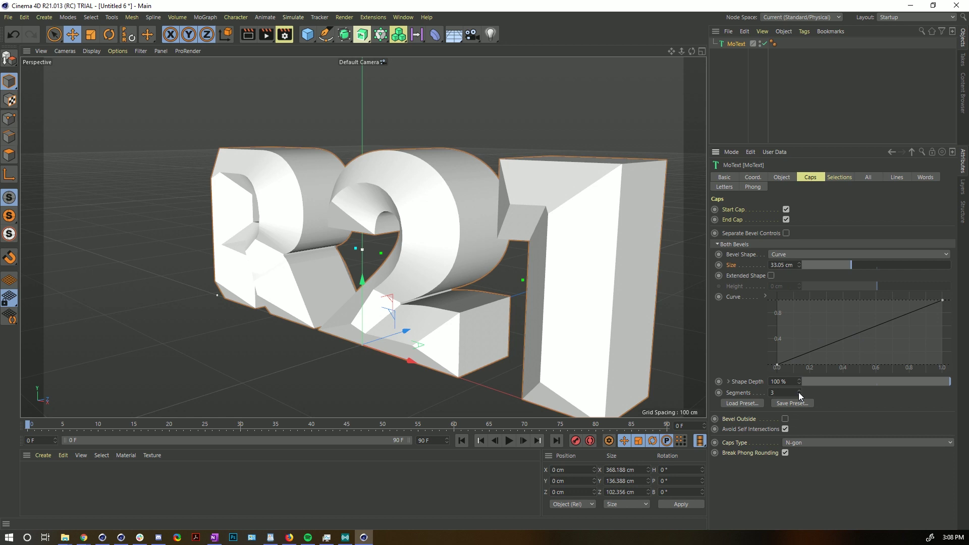
{"action": "left_click_drag", "start_coordinate": [795, 356], "coordinate": [858, 355]}
{"action": "left_click_drag", "start_coordinate": [384, 222], "coordinate": [472, 222], "text": "alt"}
{"action": "key", "text": "ctrl+shift+z"}
{"action": "key", "text": "ctrl+shift+z"}
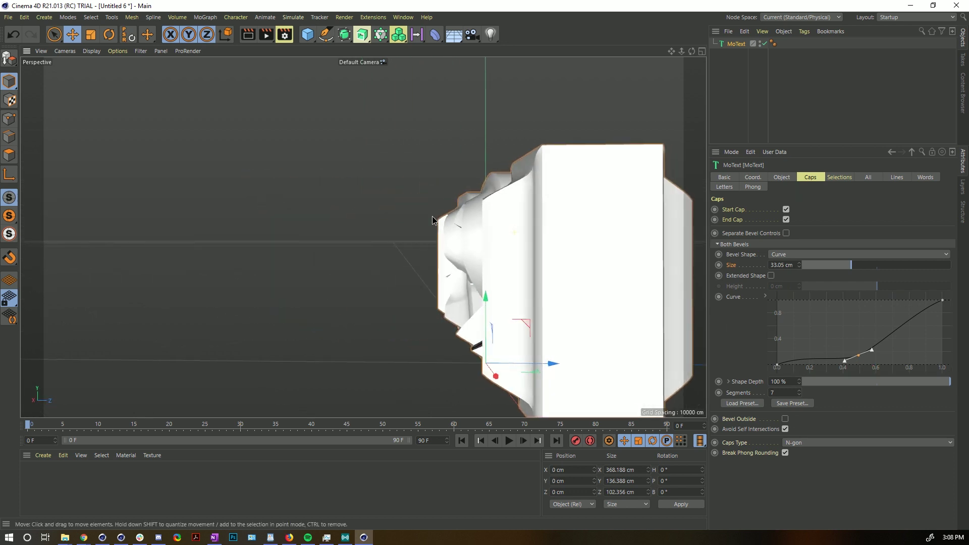
{"action": "left_click_drag", "start_coordinate": [942, 301], "coordinate": [800, 300]}
{"action": "left_click_drag", "start_coordinate": [523, 249], "coordinate": [558, 266], "text": "alt"}
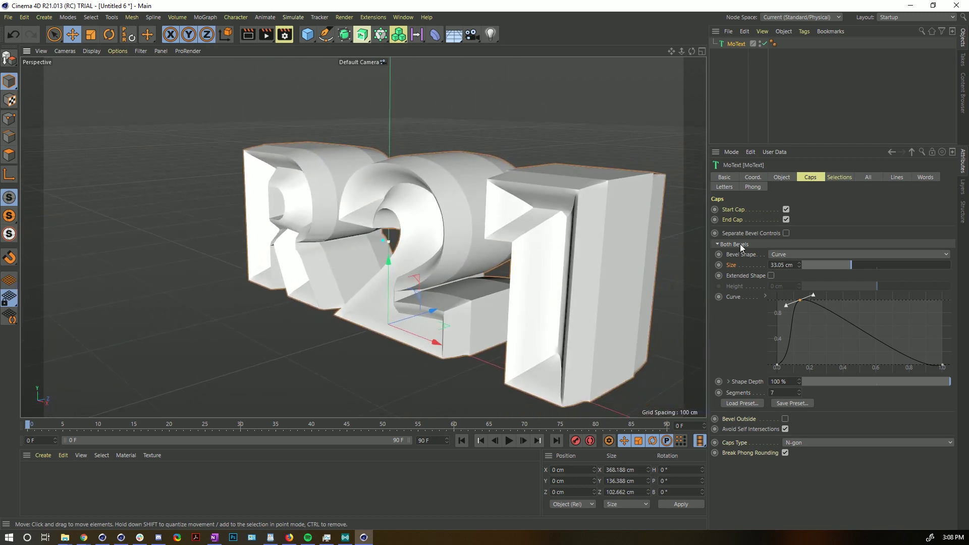
- Change the cap bevel shape to Solid and reduce the bevel size to about 7.29 cm
{"action": "left_click", "coordinate": [789, 254]}
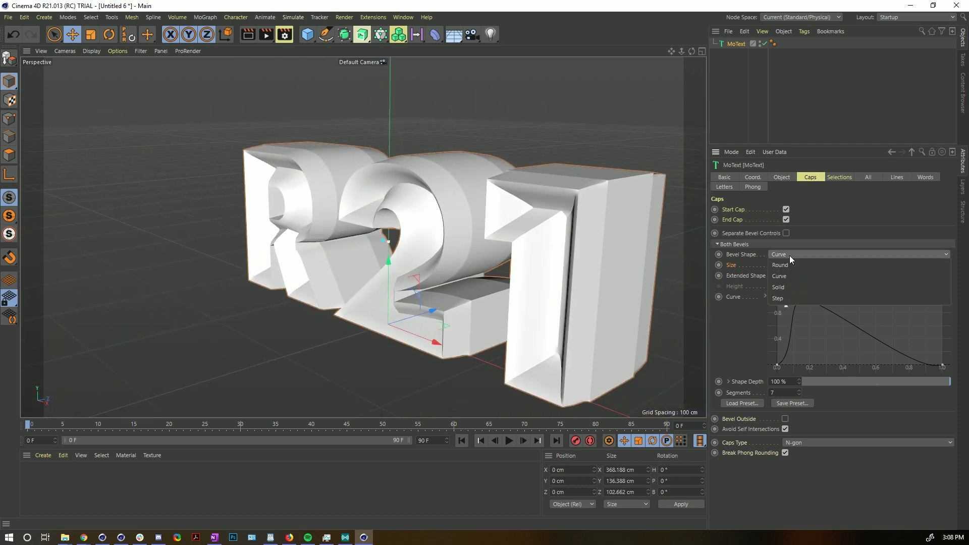
{"action": "left_click", "coordinate": [793, 286]}
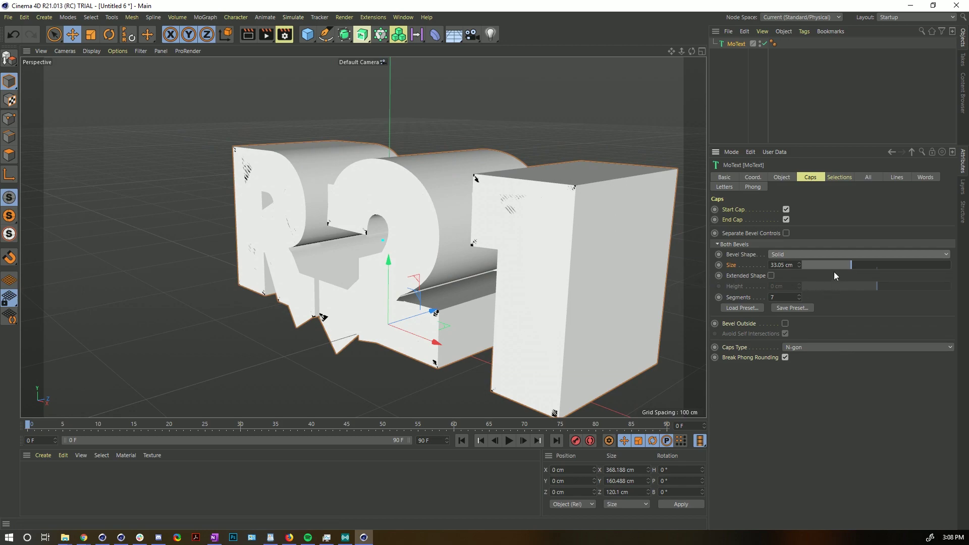
{"action": "left_click_drag", "start_coordinate": [834, 272], "coordinate": [811, 273]}
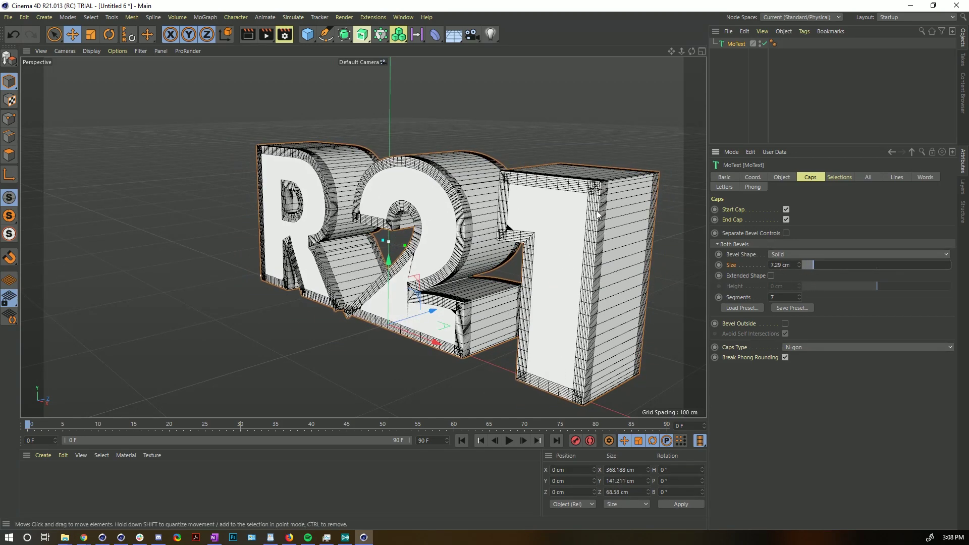
- Change the cap bevel shape to Step with 3 segments and a size of about 19.83 cm
{"action": "left_click", "coordinate": [801, 257]}
{"action": "left_click", "coordinate": [789, 299]}
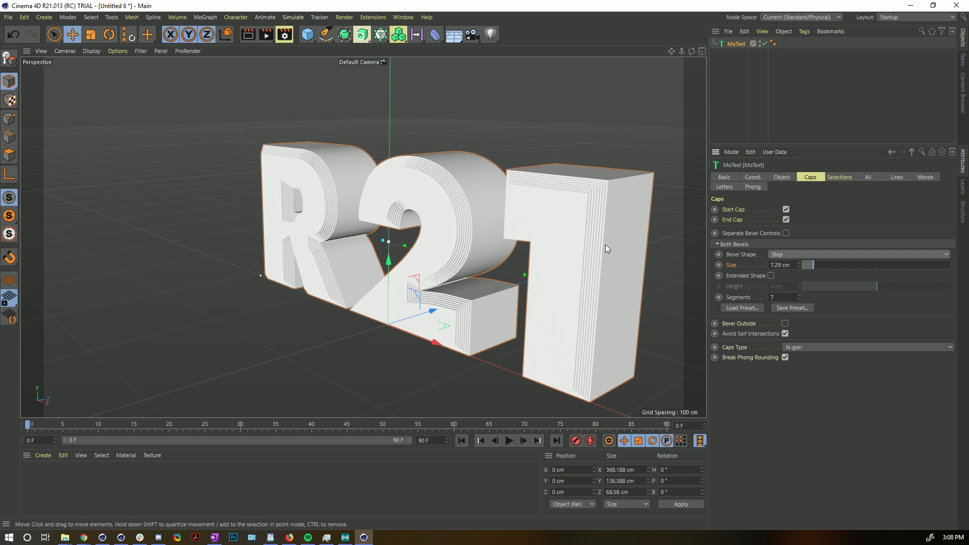
{"action": "left_click_drag", "start_coordinate": [605, 245], "coordinate": [802, 310], "text": "alt"}
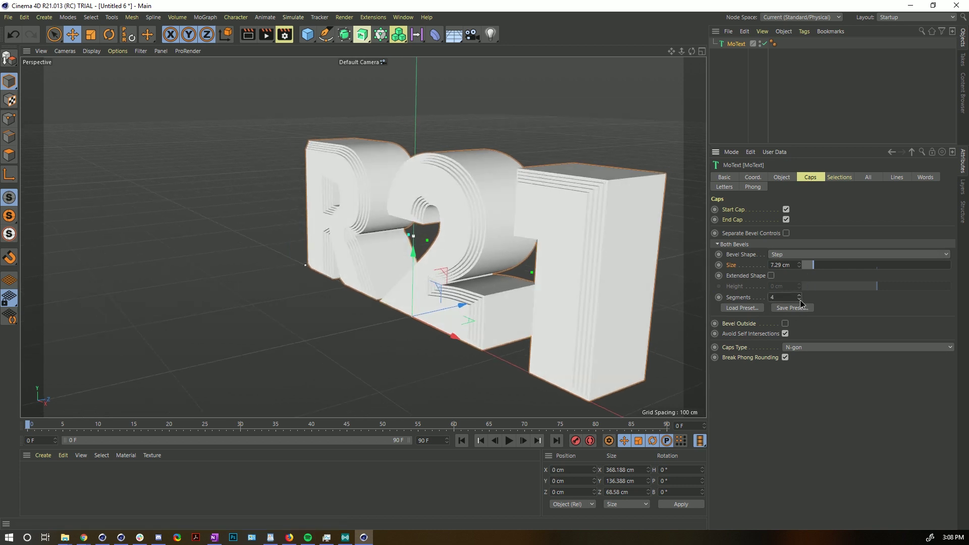
{"action": "left_click_drag", "start_coordinate": [814, 265], "coordinate": [834, 271]}
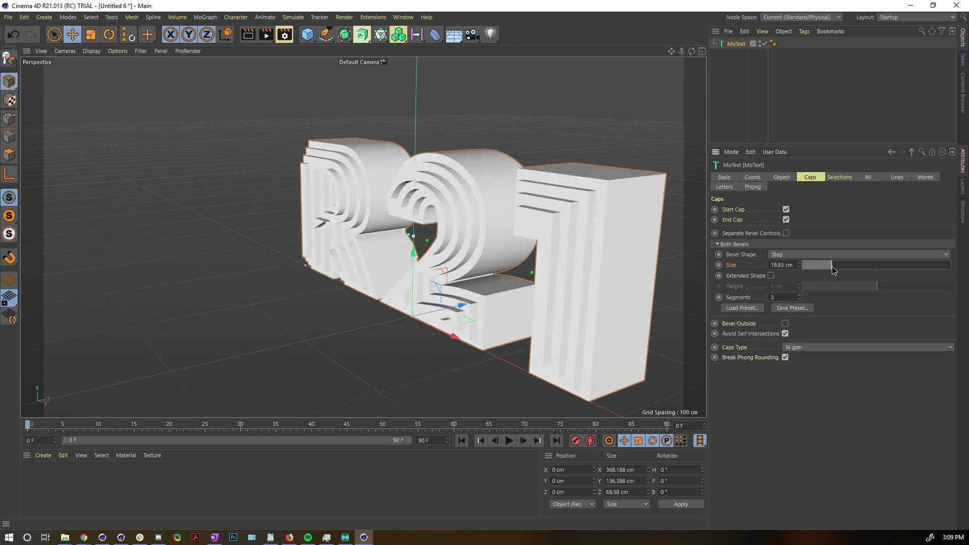
- Enable SSAO in the viewport to shade the creases of the stepped text
{"action": "left_click", "coordinate": [127, 51]}
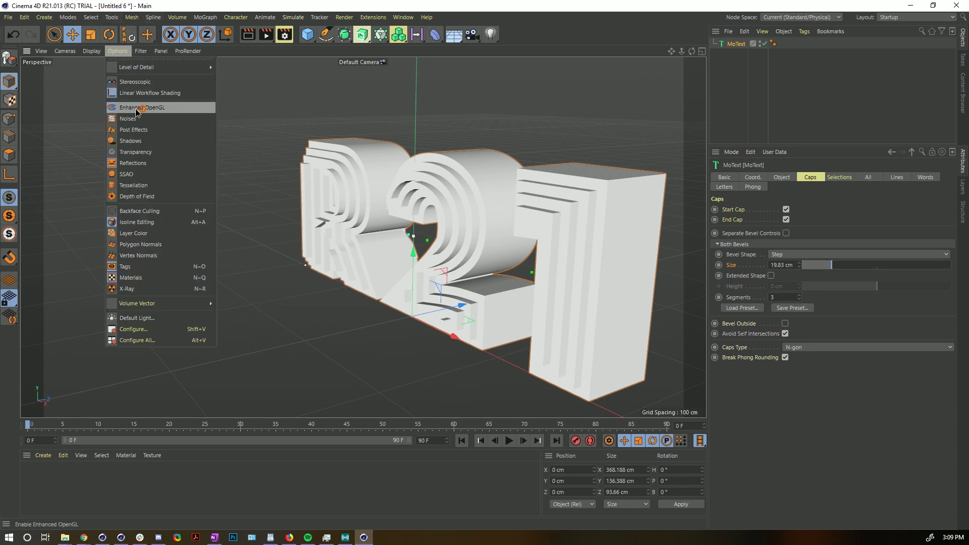
{"action": "left_click", "coordinate": [165, 171]}
{"action": "mouse_move", "coordinate": [465, 234]}
{"action": "left_mouse_down", "text": "alt"}
{"action": "mouse_move", "coordinate": [605, 217]}
{"action": "mouse_move", "coordinate": [578, 199]}
{"action": "mouse_move", "coordinate": [485, 213]}
{"action": "mouse_move", "coordinate": [474, 241]}
{"action": "left_mouse_up", "text": "alt"}
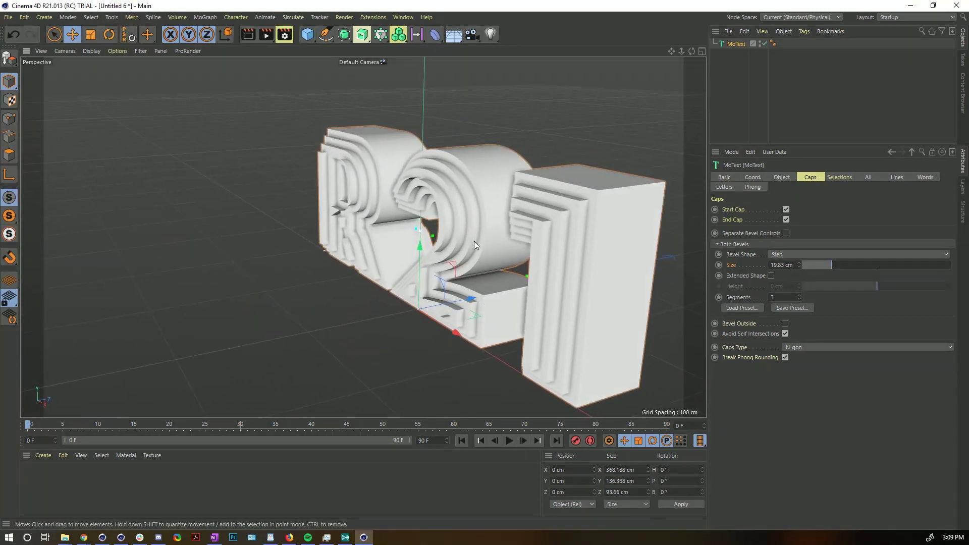
- Raise the step bevel to 7 segments and its size to about 40.17 cm
{"action": "left_click_drag", "start_coordinate": [840, 264], "coordinate": [862, 266]}
{"action": "left_click", "coordinate": [800, 296]}
{"action": "left_click", "coordinate": [800, 297]}
{"action": "left_click", "coordinate": [800, 297]}
{"action": "left_click", "coordinate": [799, 296]}
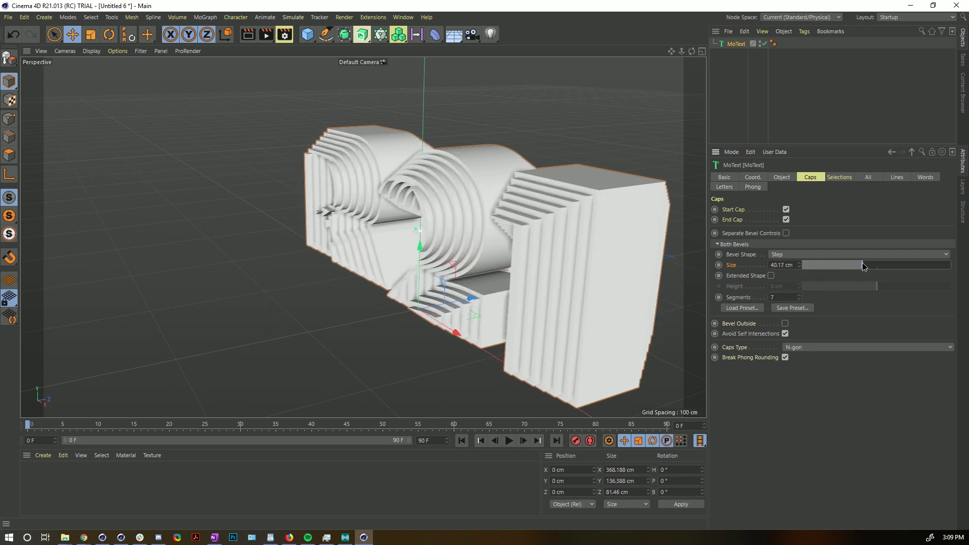
- Toggle Separate Bevel Controls on and off, and switch the start cap and end cap off and back on
{"action": "left_click", "coordinate": [786, 233]}
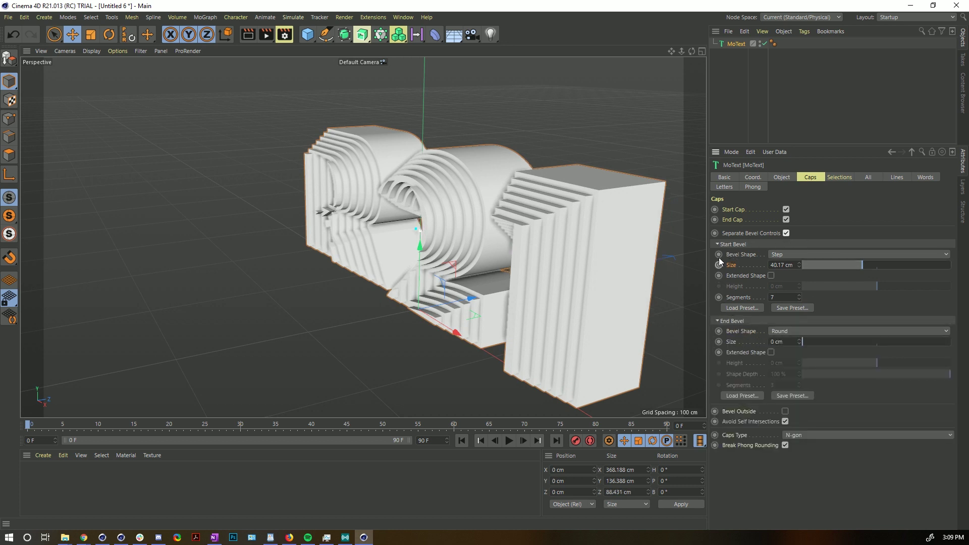
{"action": "left_click", "coordinate": [786, 233]}
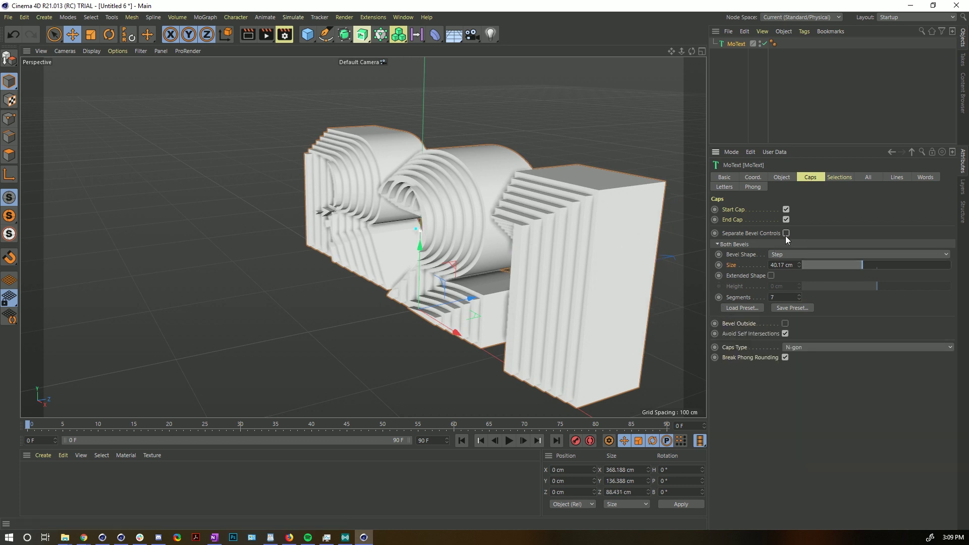
{"action": "left_click", "coordinate": [787, 209]}
{"action": "left_click", "coordinate": [786, 209]}
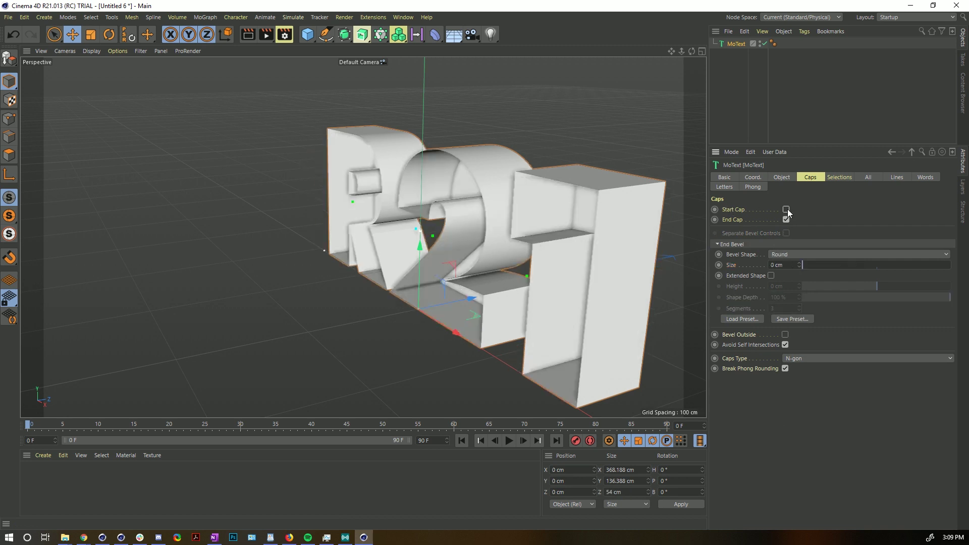
{"action": "left_click", "coordinate": [786, 219]}
{"action": "left_click", "coordinate": [785, 219]}
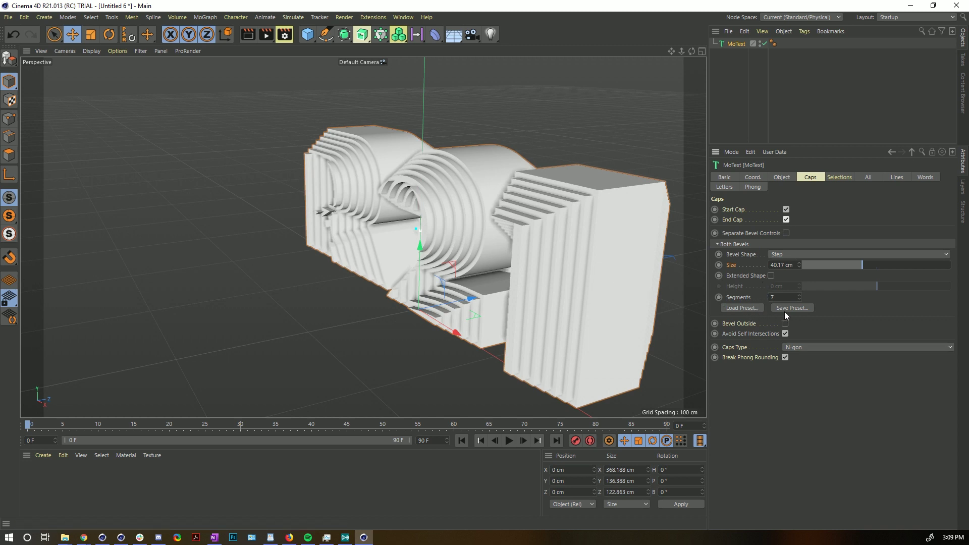
- Load the Basic Flat - Rim bevel preset and replace it with the Basic Rounding - Inverted preset
{"action": "left_click", "coordinate": [748, 308]}
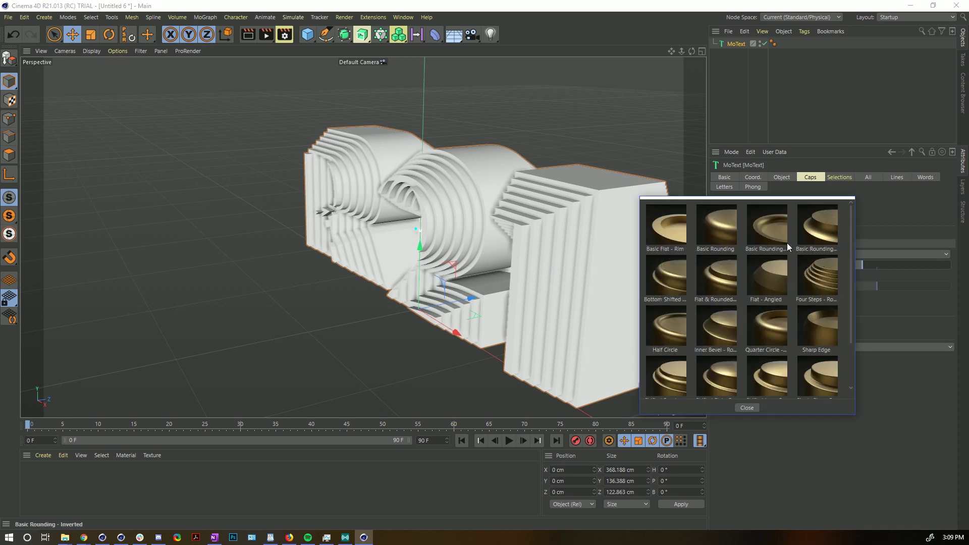
{"action": "left_click", "coordinate": [662, 225]}
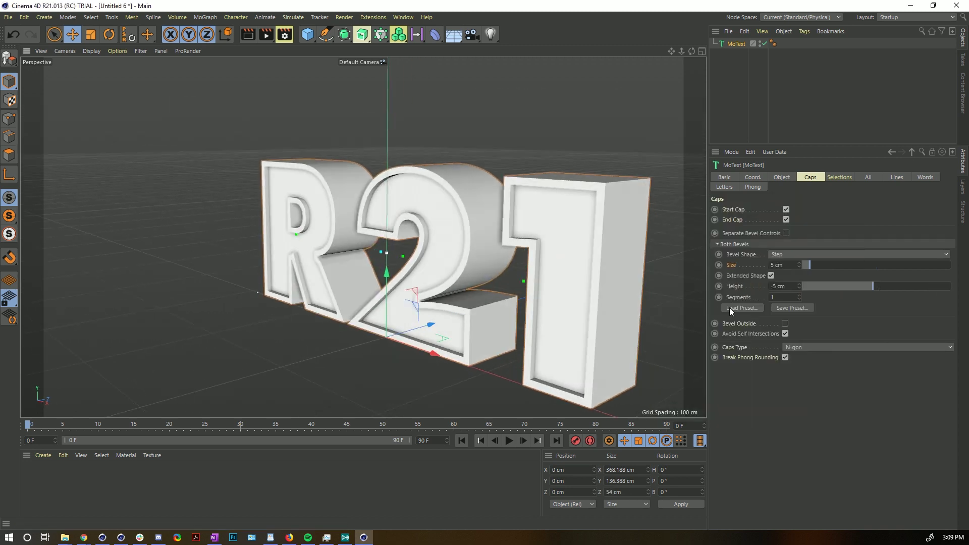
{"action": "left_click", "coordinate": [736, 308]}
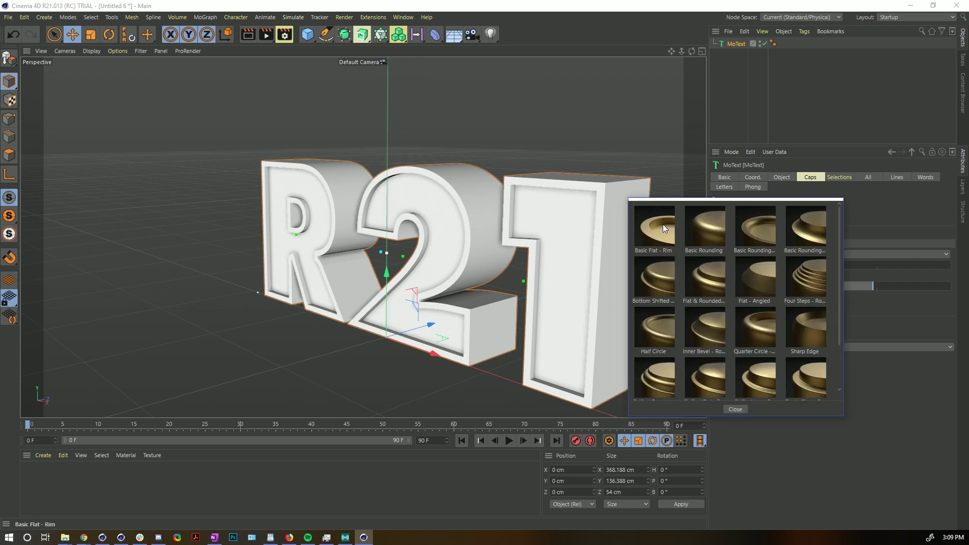
{"action": "left_click", "coordinate": [744, 231]}
{"action": "left_click_drag", "start_coordinate": [594, 238], "coordinate": [606, 256], "text": "alt"}
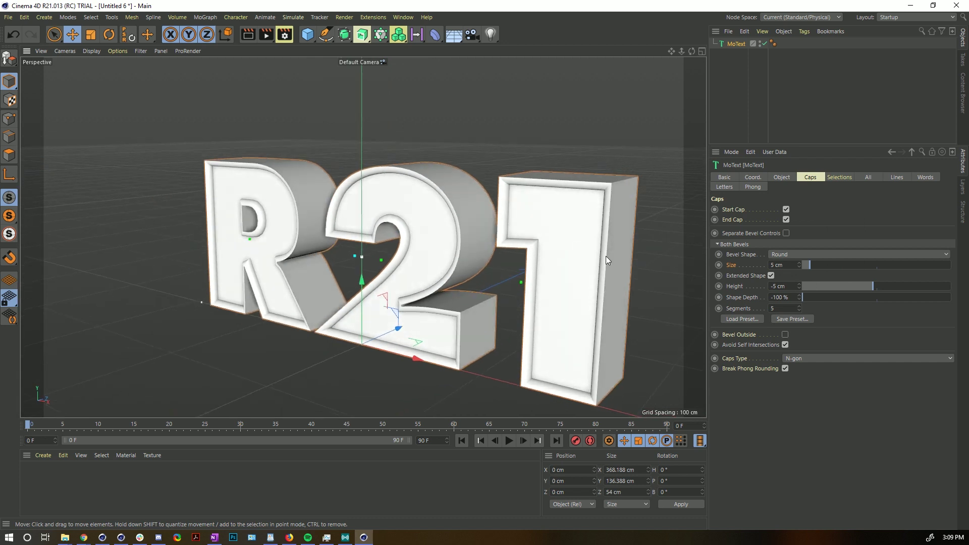
- Set the inverted round bevel's size to about 15.08 cm and its height to about -51.53 cm, and inspect the recessed letters
{"action": "left_click_drag", "start_coordinate": [807, 262], "coordinate": [837, 292]}
{"action": "scroll", "coordinate": [615, 260], "scroll_direction": "up", "scroll_amount": 5}
{"action": "scroll", "coordinate": [591, 264], "scroll_direction": "down", "scroll_amount": 5}
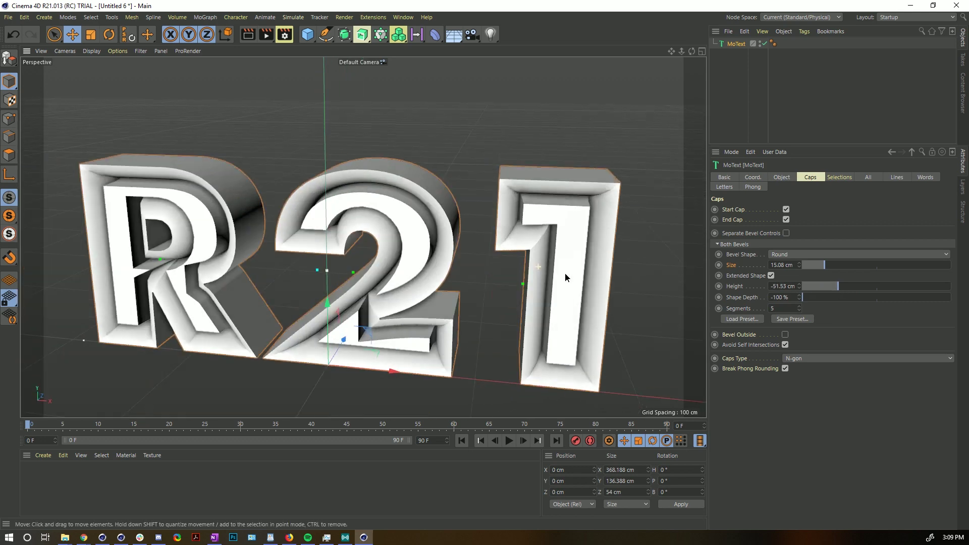
{"action": "left_click_drag", "start_coordinate": [565, 273], "coordinate": [541, 254], "text": "alt"}
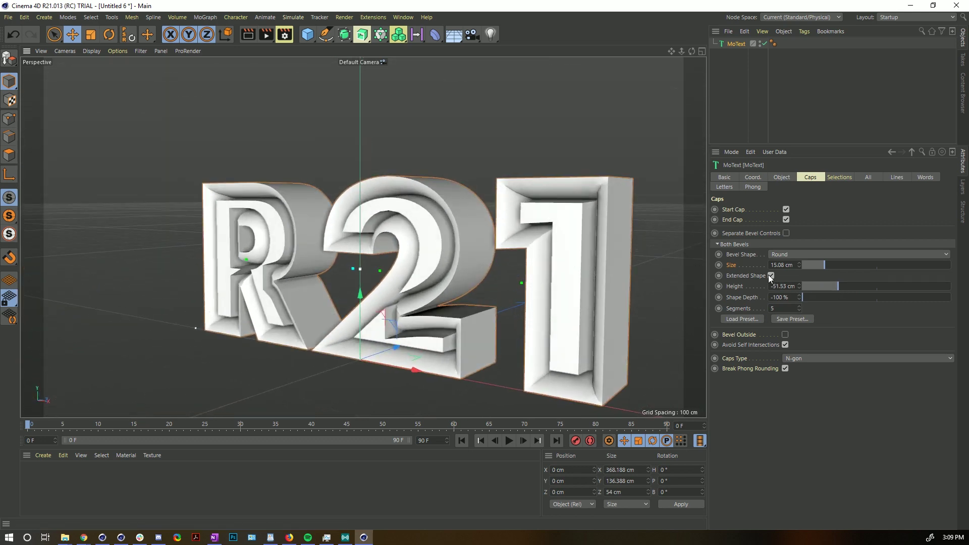
{"action": "mouse_move", "coordinate": [537, 266]}
{"action": "right_mouse_down", "text": "alt"}
{"action": "mouse_move", "coordinate": [613, 271]}
{"action": "mouse_move", "coordinate": [545, 277]}
{"action": "right_mouse_up", "text": "alt"}
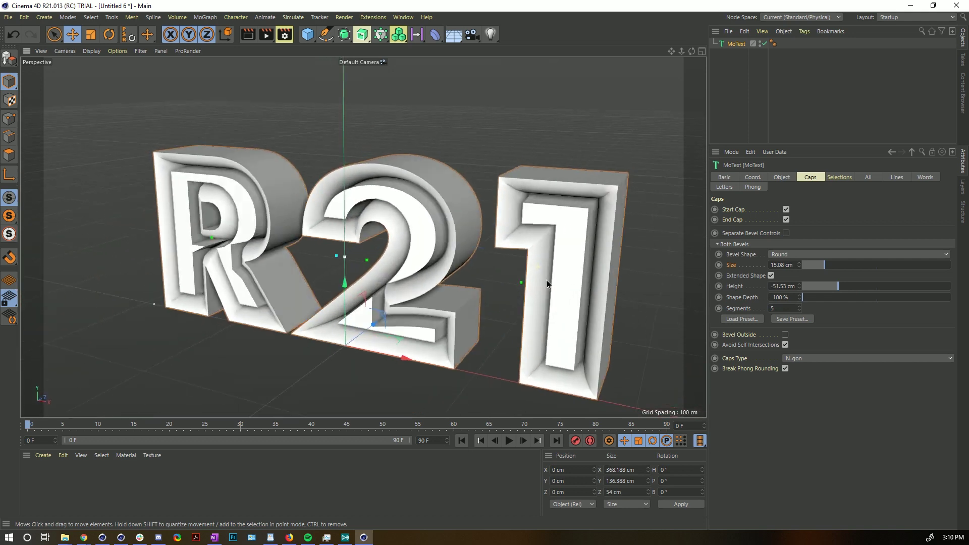
{"action": "left_click_drag", "start_coordinate": [545, 277], "coordinate": [546, 280], "text": "alt"}
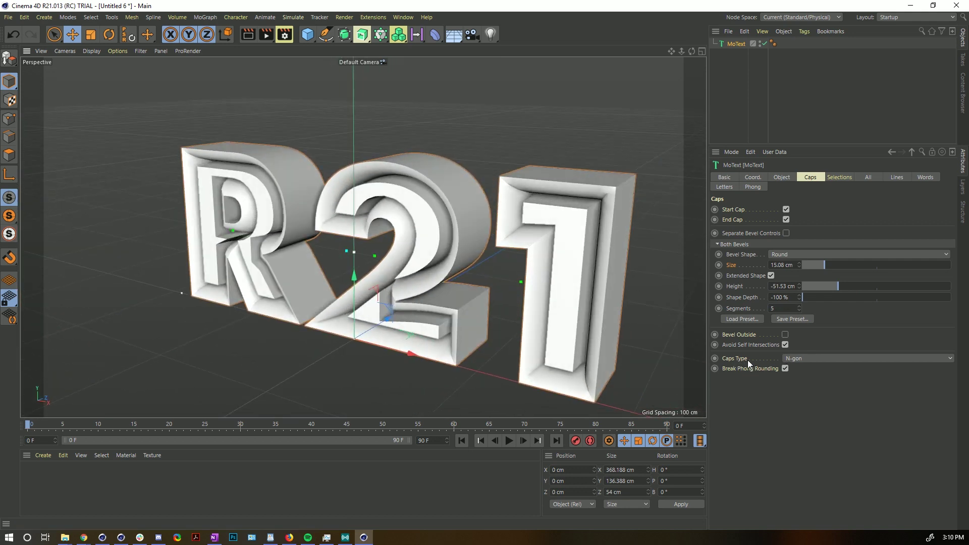
- Show the MoText's selection options, create a new material and apply it to the MoText
{"action": "left_click", "coordinate": [843, 177]}
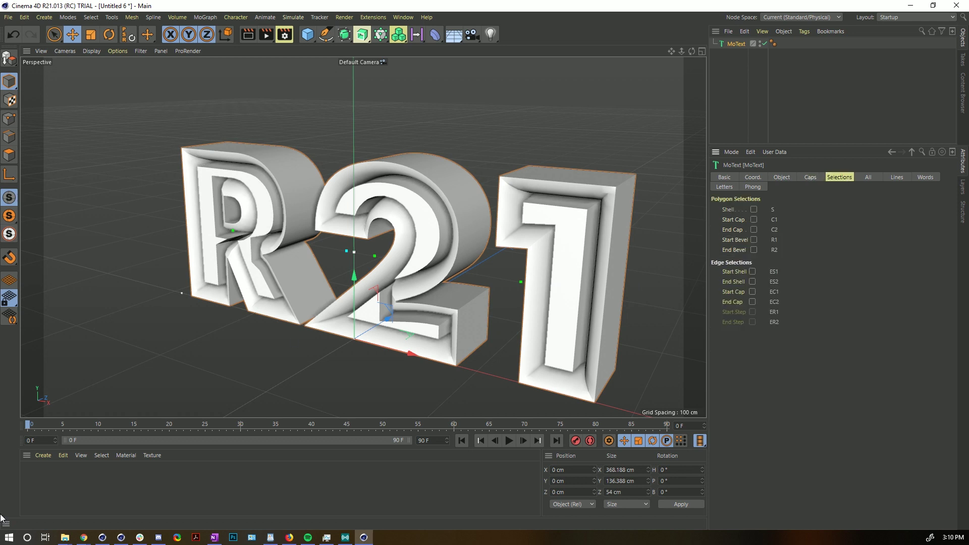
{"action": "double_click", "coordinate": [76, 476]}
{"action": "mouse_move", "coordinate": [31, 474]}
{"action": "left_mouse_down"}
{"action": "mouse_move", "coordinate": [454, 252]}
{"action": "mouse_move", "coordinate": [753, 48]}
{"action": "mouse_move", "coordinate": [742, 44]}
{"action": "left_mouse_up"}
- Set the material's color to orange with hue 36° and saturation 100%
{"action": "double_click", "coordinate": [31, 475]}
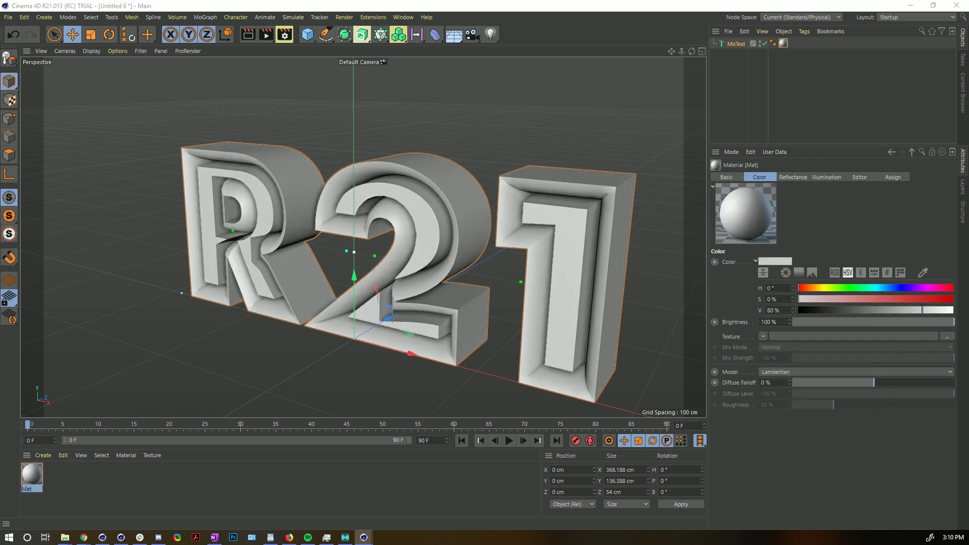
{"action": "left_click_drag", "start_coordinate": [558, 133], "coordinate": [619, 133]}
{"action": "left_click", "coordinate": [457, 122]}
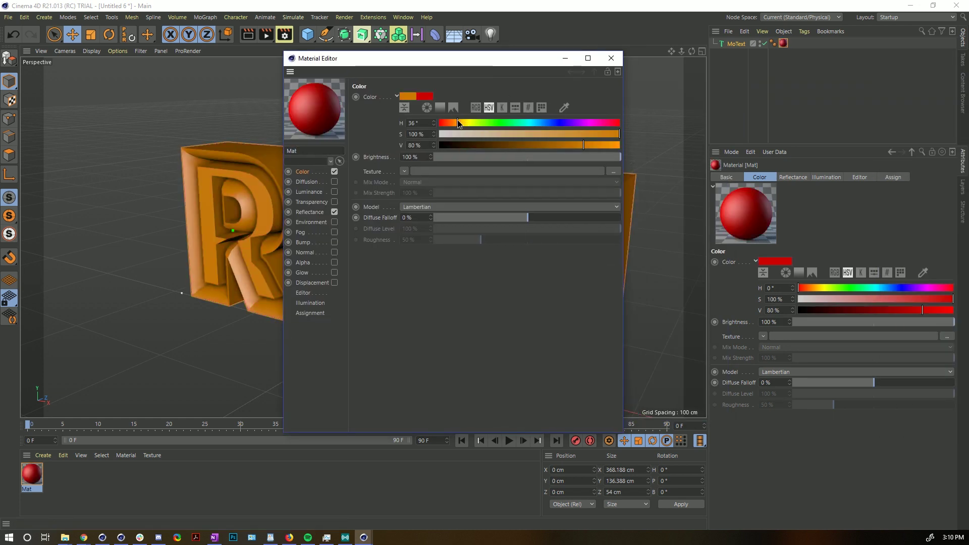
{"action": "left_click", "coordinate": [611, 58]}
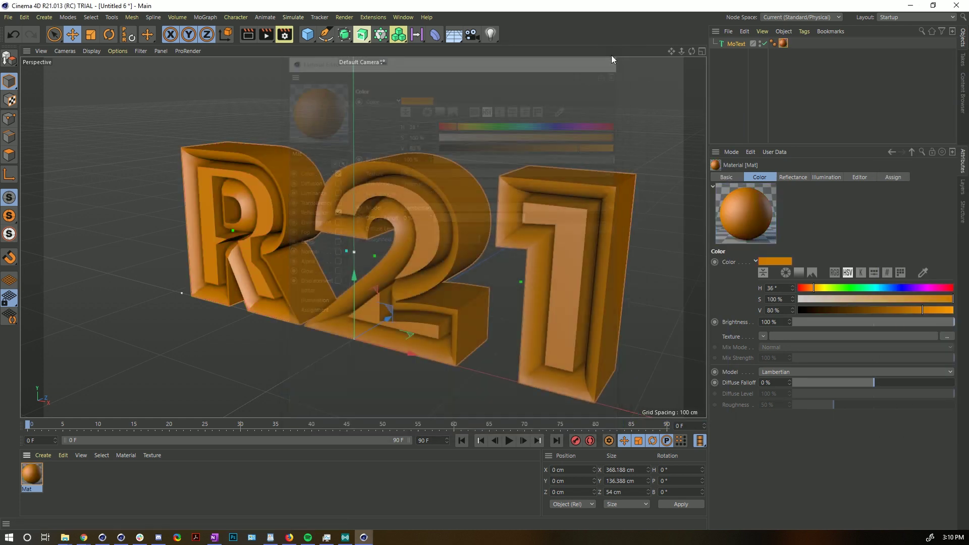
- Enable the Start Cap polygon selection (C1) on the MoText and show the properties of its selection tag
{"action": "left_click", "coordinate": [733, 44]}
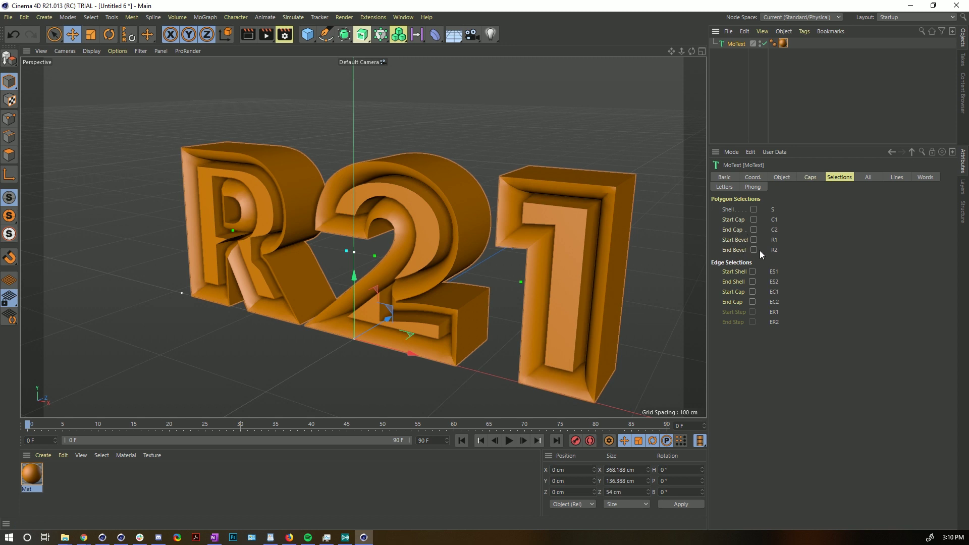
{"action": "left_click", "coordinate": [754, 219]}
{"action": "left_click", "coordinate": [775, 43]}
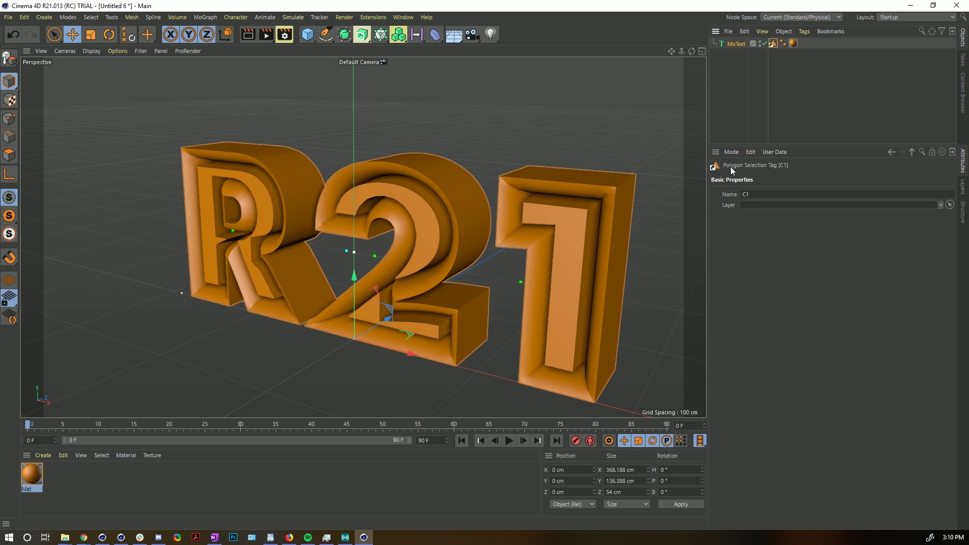
- Restrict the orange material to the C1 selection, check the text from behind, and show the MoText's selection options again
{"action": "left_click", "coordinate": [792, 44]}
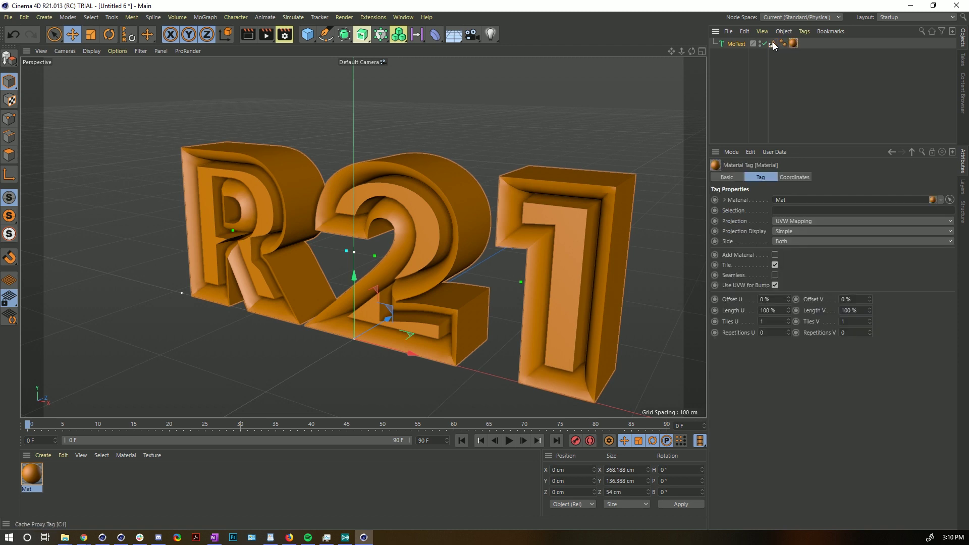
{"action": "left_click_drag", "start_coordinate": [773, 42], "coordinate": [782, 213]}
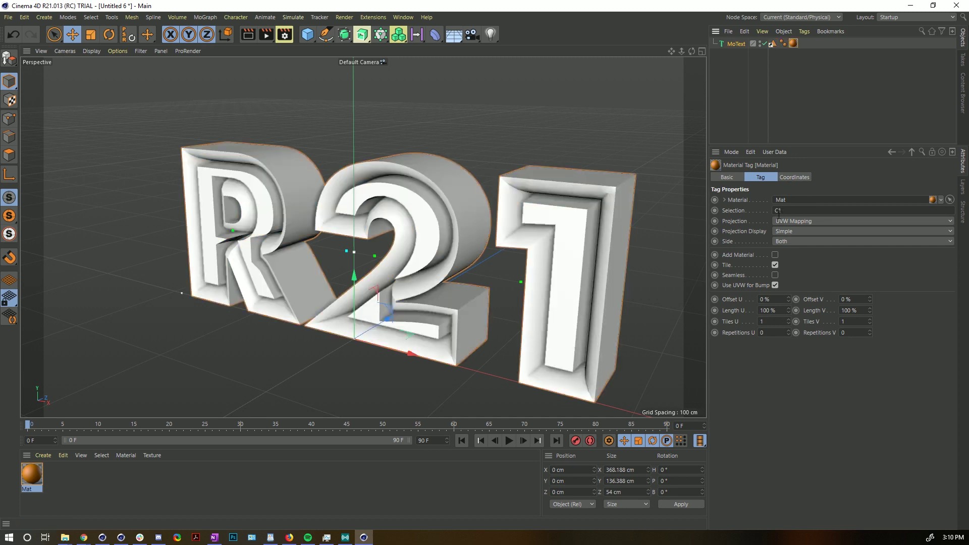
{"action": "left_click_drag", "start_coordinate": [617, 216], "coordinate": [477, 198], "text": "alt"}
{"action": "left_click", "coordinate": [742, 44]}
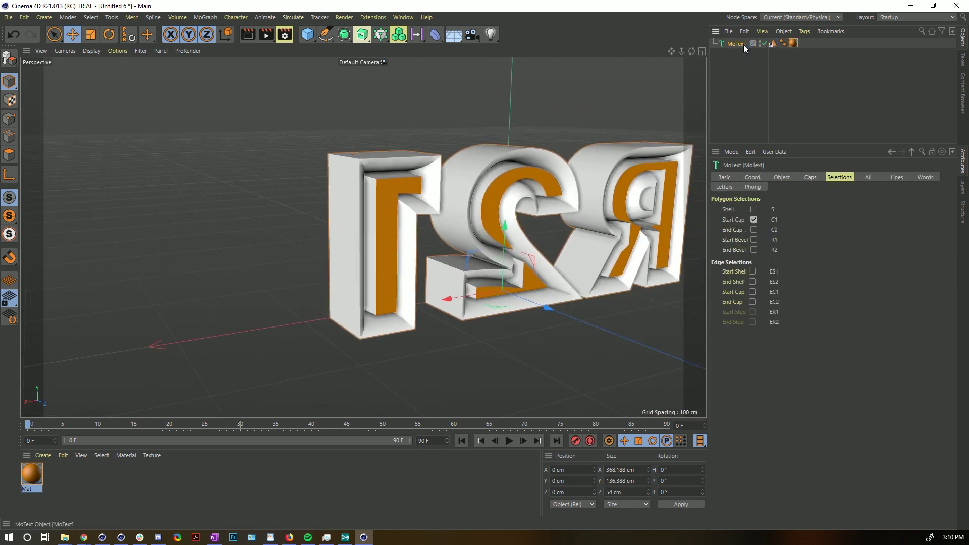
- Replace the MoText's Start Cap selection with the Shell selection, restrict the orange material to S and check the text from the front
{"action": "left_click", "coordinate": [755, 220]}
{"action": "left_click", "coordinate": [754, 210]}
{"action": "left_click", "coordinate": [773, 44]}
{"action": "left_click", "coordinate": [793, 43]}
{"action": "left_click_drag", "start_coordinate": [773, 44], "coordinate": [796, 211]}
{"action": "left_click_drag", "start_coordinate": [656, 227], "coordinate": [453, 216], "text": "alt"}
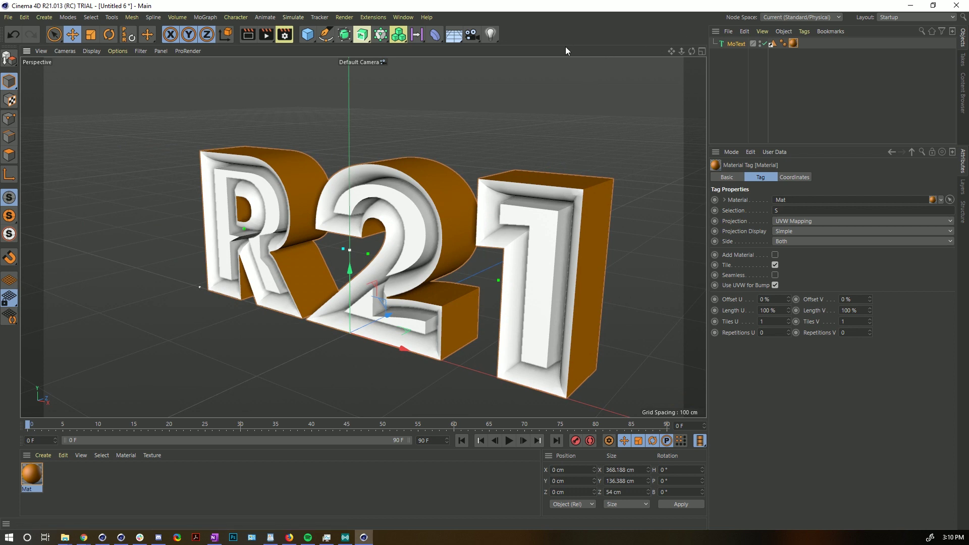
- Start a new project, add an n-Side spline and nest it under a new Extrude object
{"action": "key", "text": "ctrl+n"}
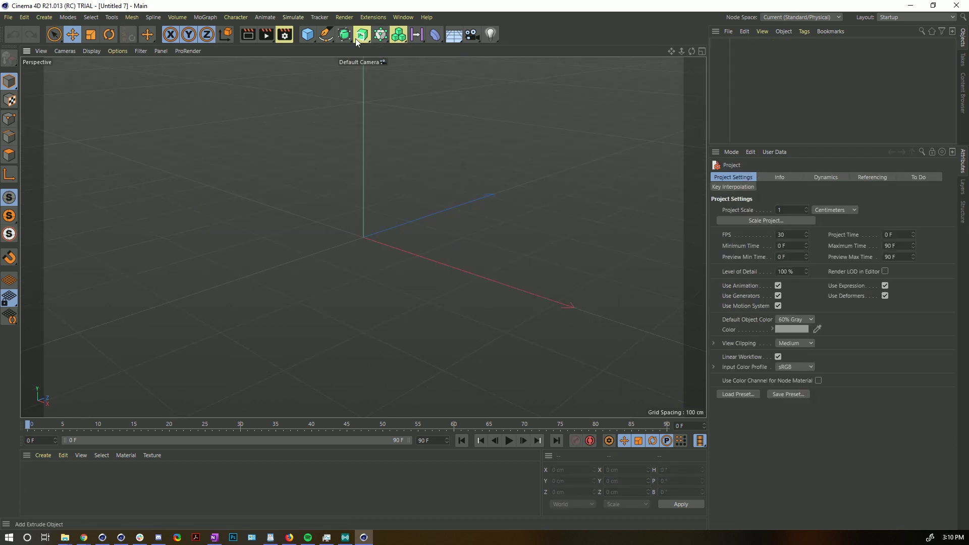
{"action": "left_click", "coordinate": [326, 35]}
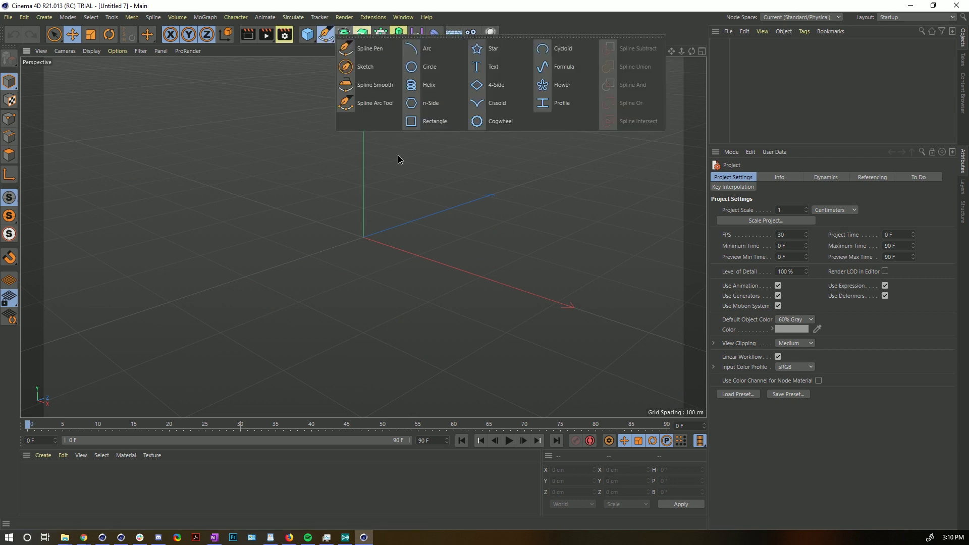
{"action": "left_click", "coordinate": [428, 105]}
{"action": "left_click", "coordinate": [362, 35], "text": "alt"}
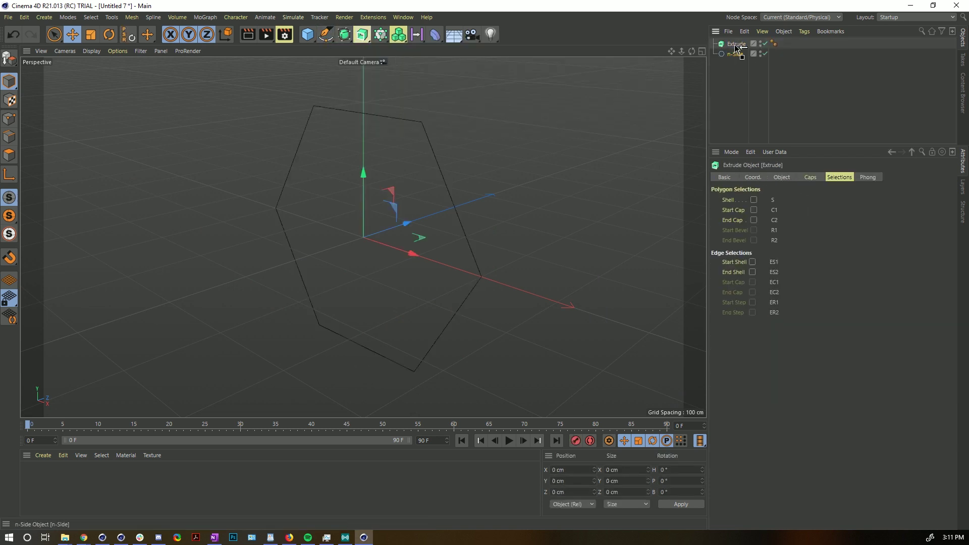
{"action": "left_click_drag", "start_coordinate": [737, 46], "coordinate": [740, 45]}
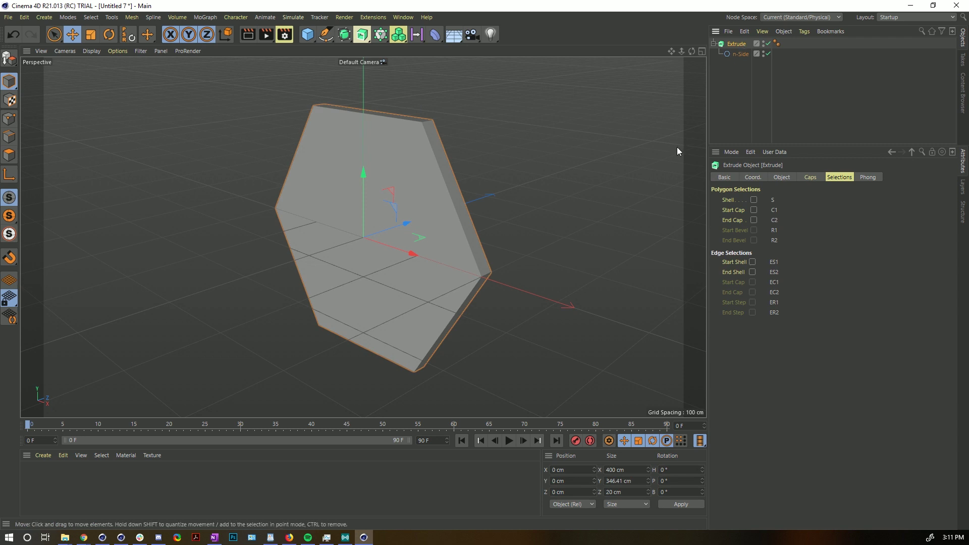
{"action": "right_click", "coordinate": [662, 145]}
{"action": "key", "text": "Escape"}
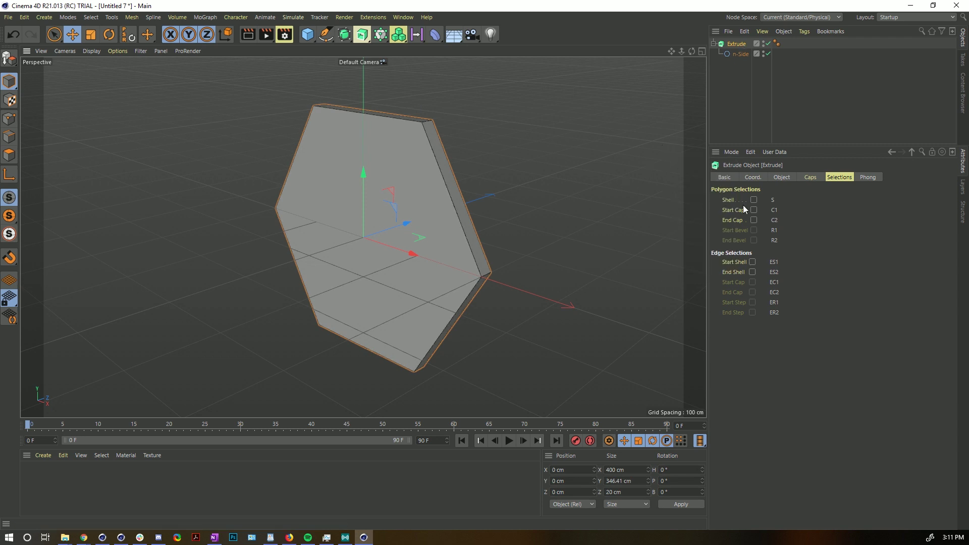
- Set the Extrude's caps type to Regular Grid with a size of about 10.73 cm and enable Quad Dominant
{"action": "left_click", "coordinate": [811, 177]}
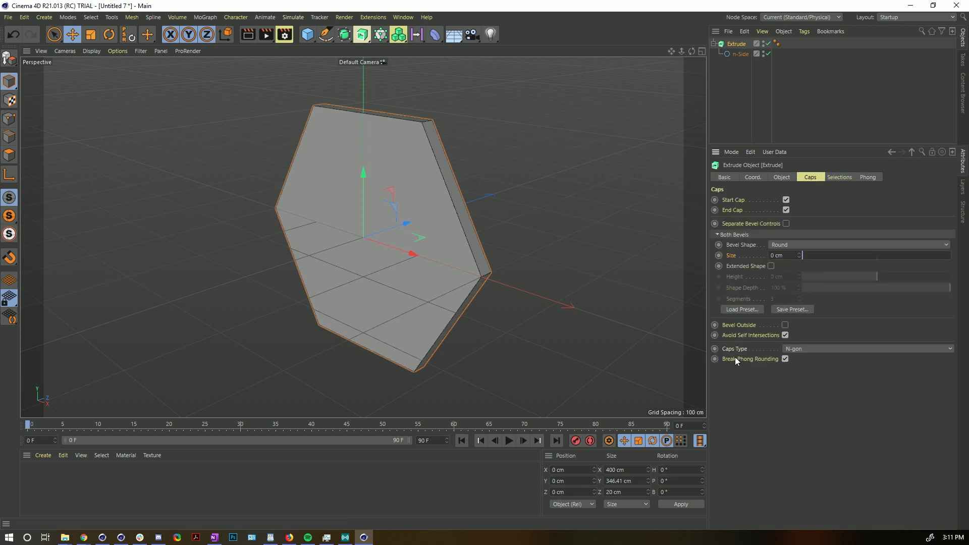
{"action": "left_click", "coordinate": [803, 347]}
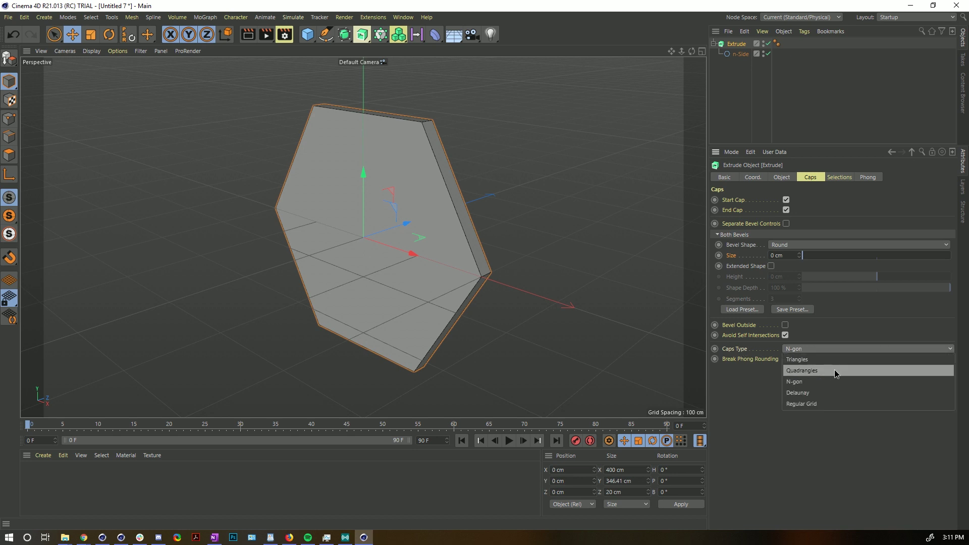
{"action": "left_click", "coordinate": [815, 403]}
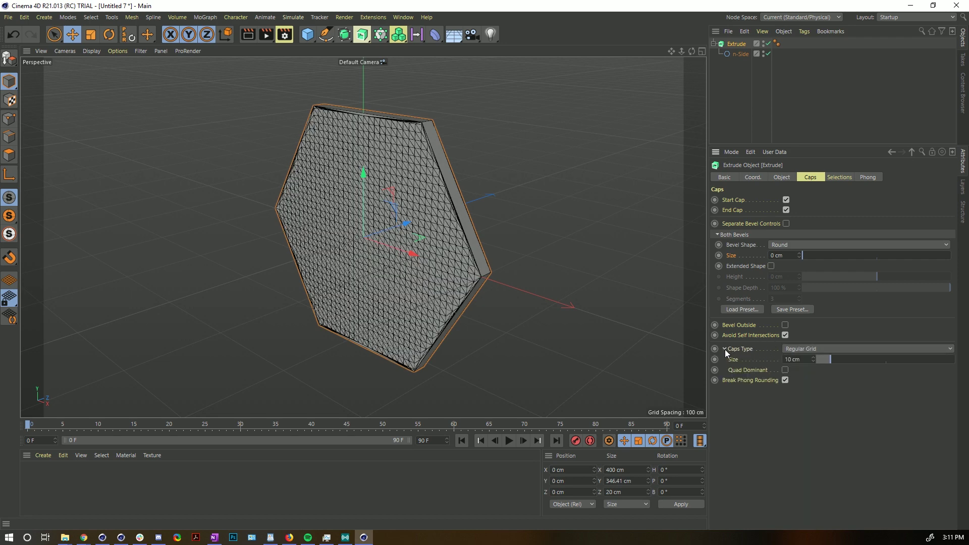
{"action": "mouse_move", "coordinate": [832, 360]}
{"action": "left_mouse_down"}
{"action": "mouse_move", "coordinate": [850, 357]}
{"action": "mouse_move", "coordinate": [833, 360]}
{"action": "left_mouse_up"}
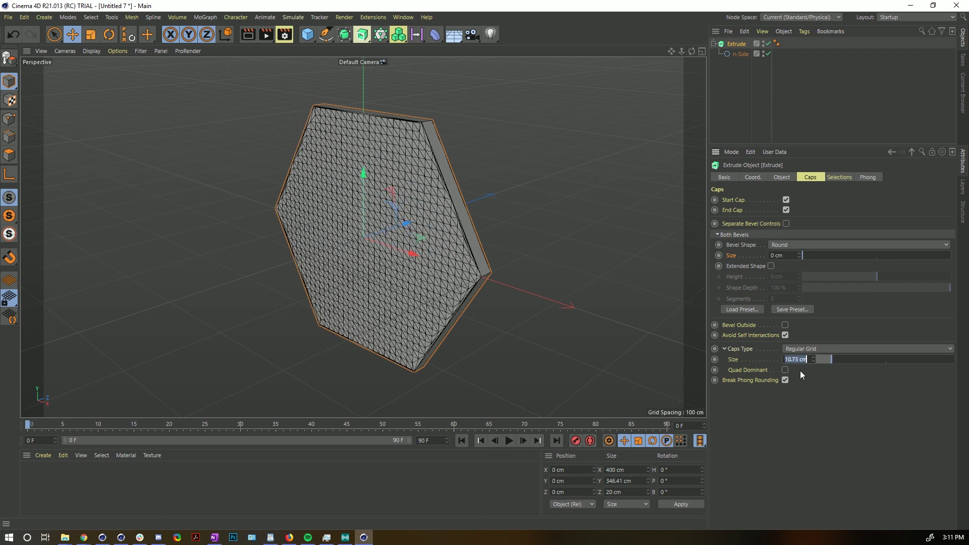
{"action": "left_click_drag", "start_coordinate": [458, 294], "coordinate": [498, 236], "text": "alt"}
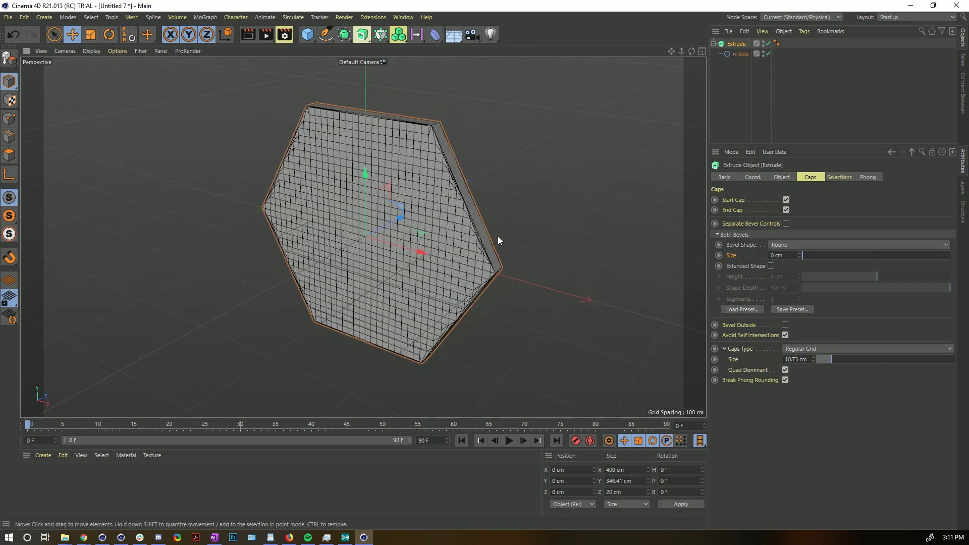
- Switch the Extrude's caps type to Delaunay, disable Quad Dominant and inspect the cap's triangulation
{"action": "left_click", "coordinate": [814, 346]}
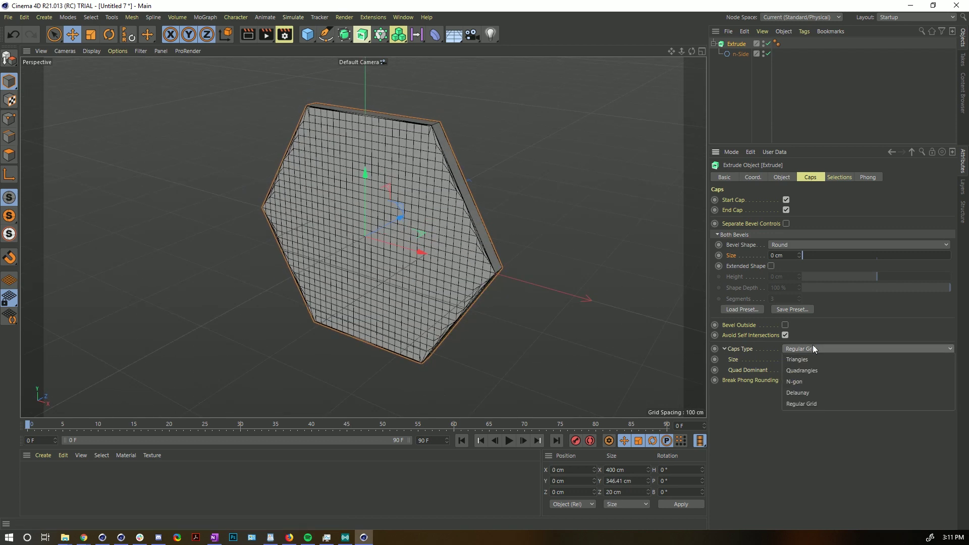
{"action": "left_click", "coordinate": [817, 392]}
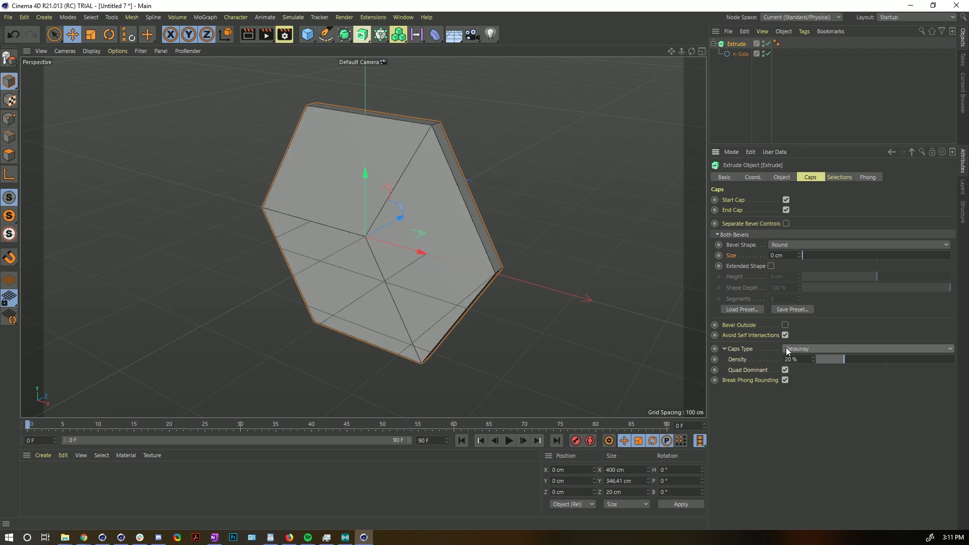
{"action": "left_click_drag", "start_coordinate": [348, 185], "coordinate": [437, 168], "text": "alt"}
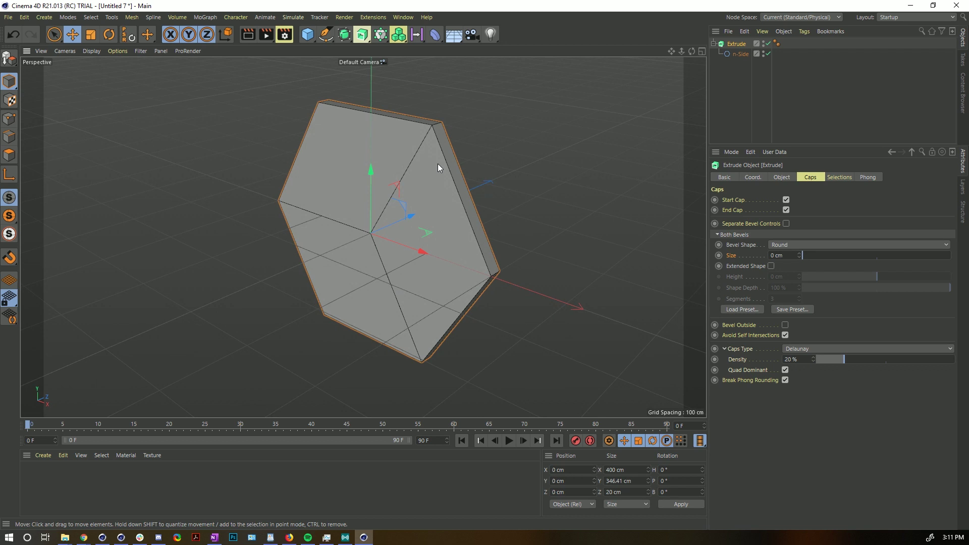
{"action": "left_click_drag", "start_coordinate": [398, 173], "coordinate": [332, 159], "text": "alt"}
{"action": "left_click", "coordinate": [785, 370]}
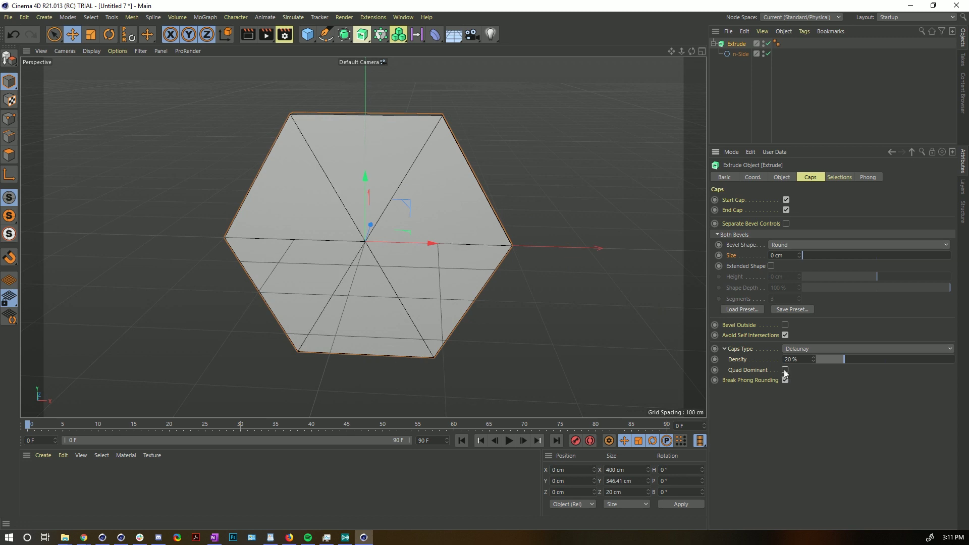
{"action": "left_click_drag", "start_coordinate": [396, 213], "coordinate": [429, 208], "text": "alt"}
- Set the n-Side spline's intermediate points to Subdivided and examine the subdivided cap and sides up close
{"action": "left_click", "coordinate": [740, 55]}
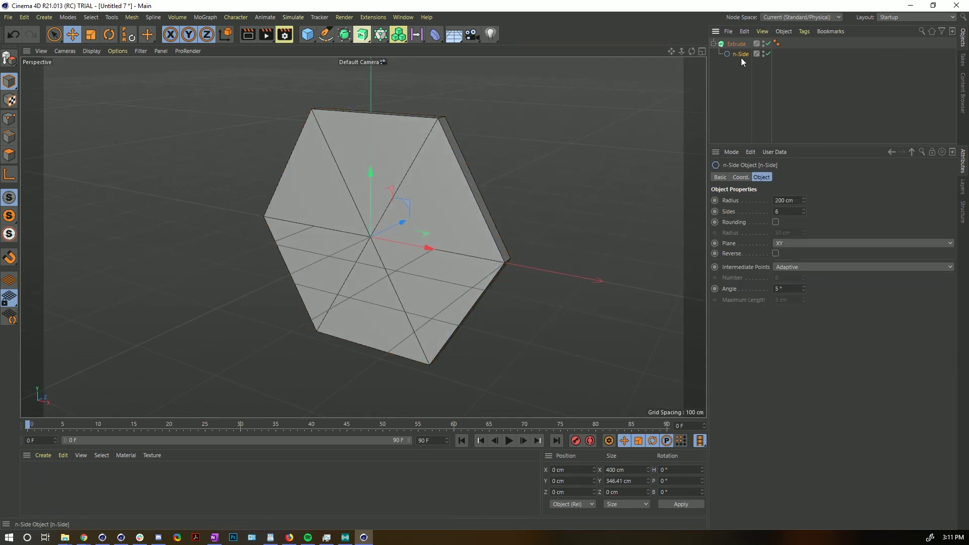
{"action": "left_click", "coordinate": [785, 267]}
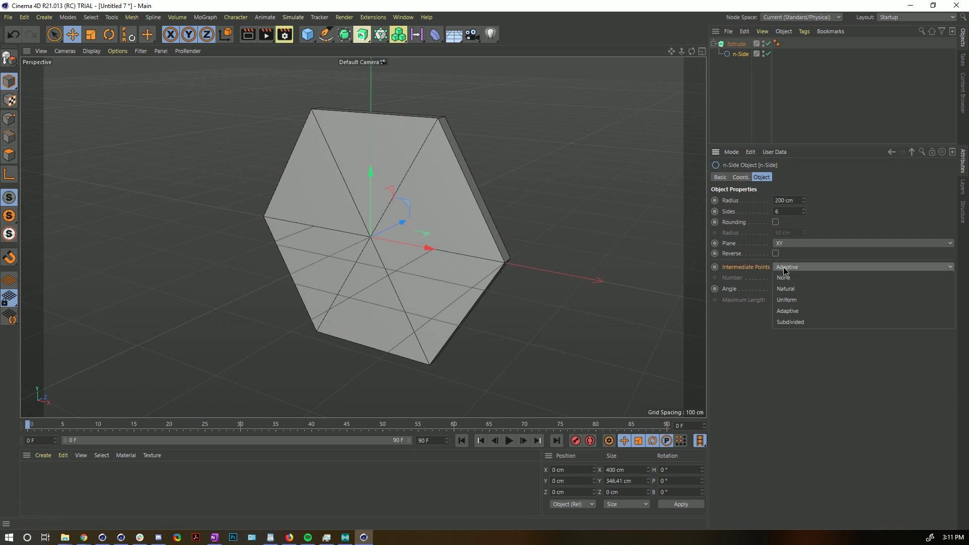
{"action": "left_click", "coordinate": [792, 324]}
{"action": "left_click_drag", "start_coordinate": [428, 114], "coordinate": [438, 137], "text": "alt"}
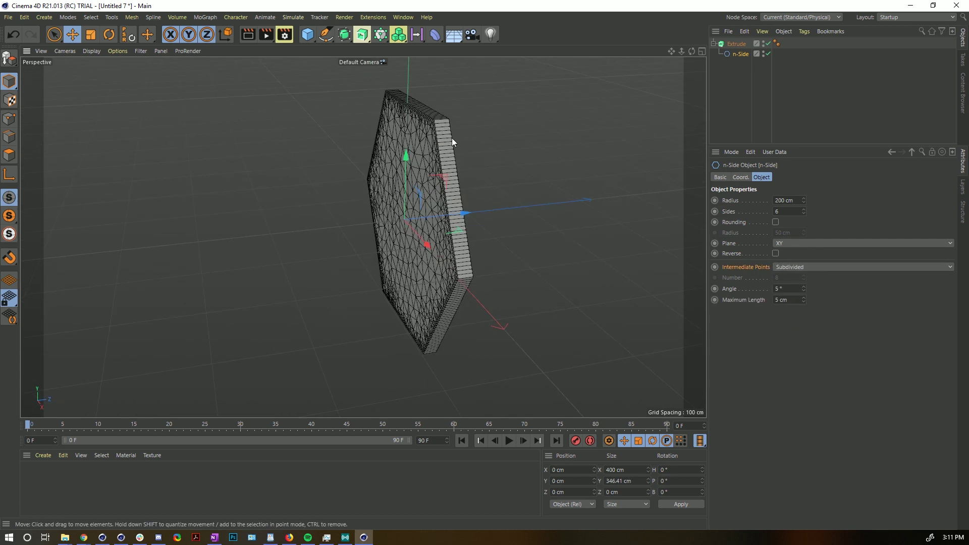
{"action": "left_click_drag", "start_coordinate": [444, 236], "coordinate": [483, 205], "text": "alt"}
{"action": "scroll", "coordinate": [405, 158], "scroll_direction": "up", "scroll_amount": 5}
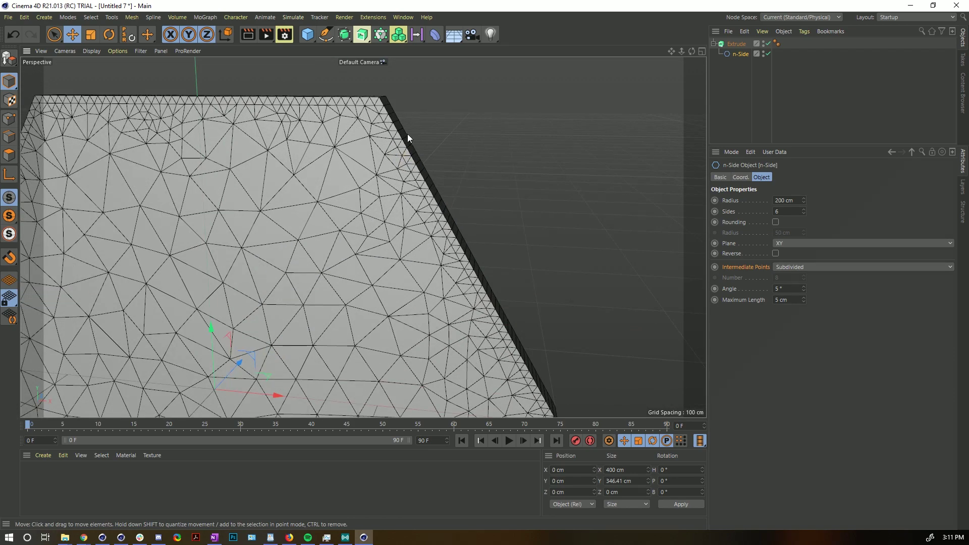
{"action": "left_click_drag", "start_coordinate": [407, 134], "coordinate": [397, 134], "text": "alt"}
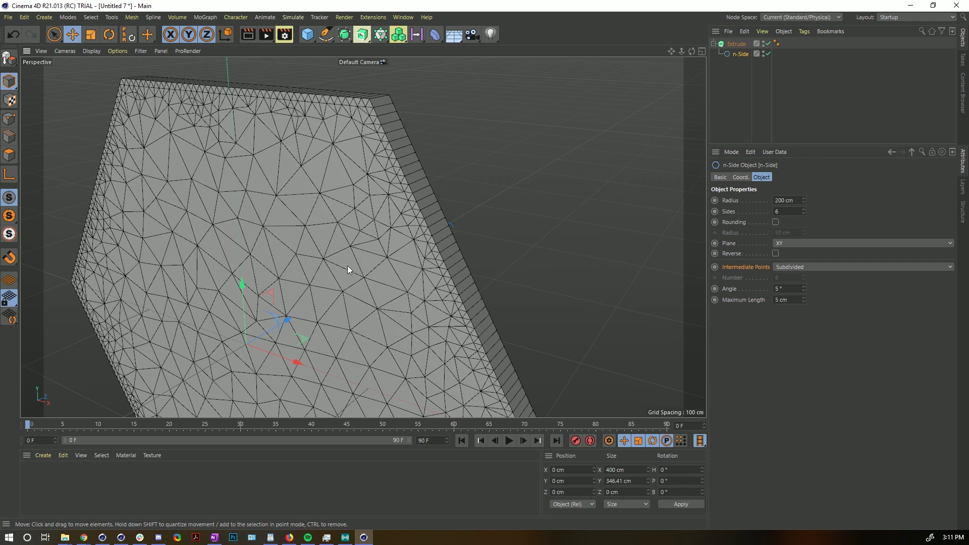
{"action": "scroll", "coordinate": [347, 265], "scroll_direction": "down", "scroll_amount": 5}
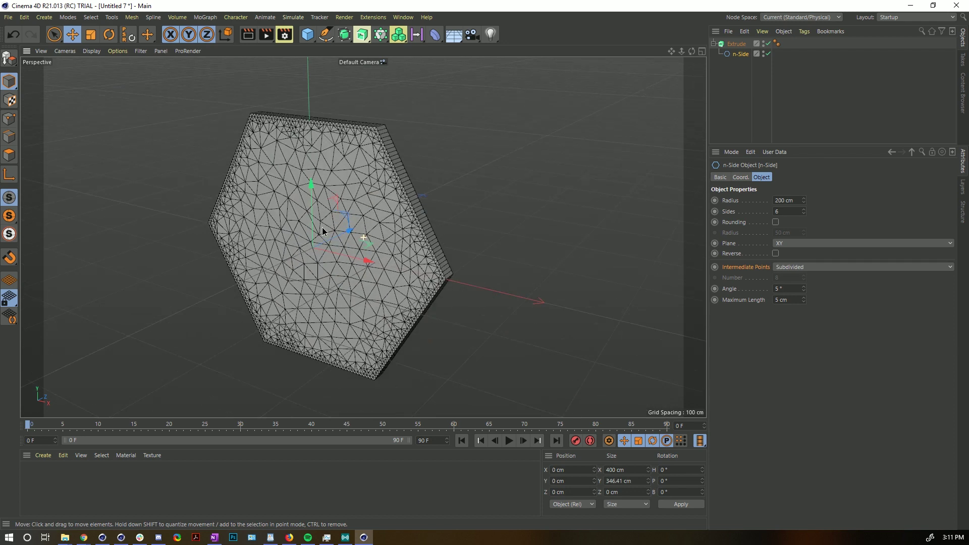
- Try Delaunay cap densities of 0%, 100% and about 76.55% on the Extrude, and settle on about 60.18%
{"action": "left_click", "coordinate": [738, 45]}
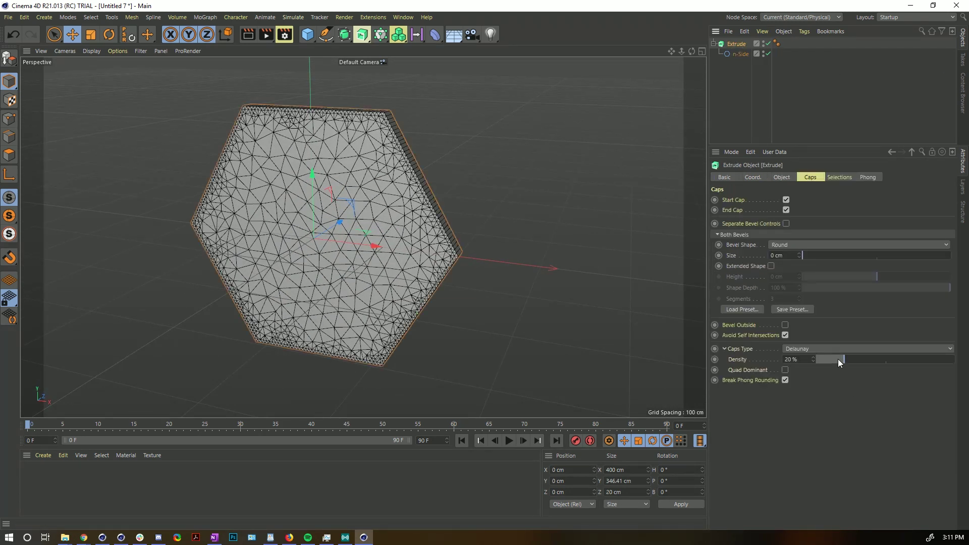
{"action": "left_click_drag", "start_coordinate": [838, 358], "coordinate": [814, 358]}
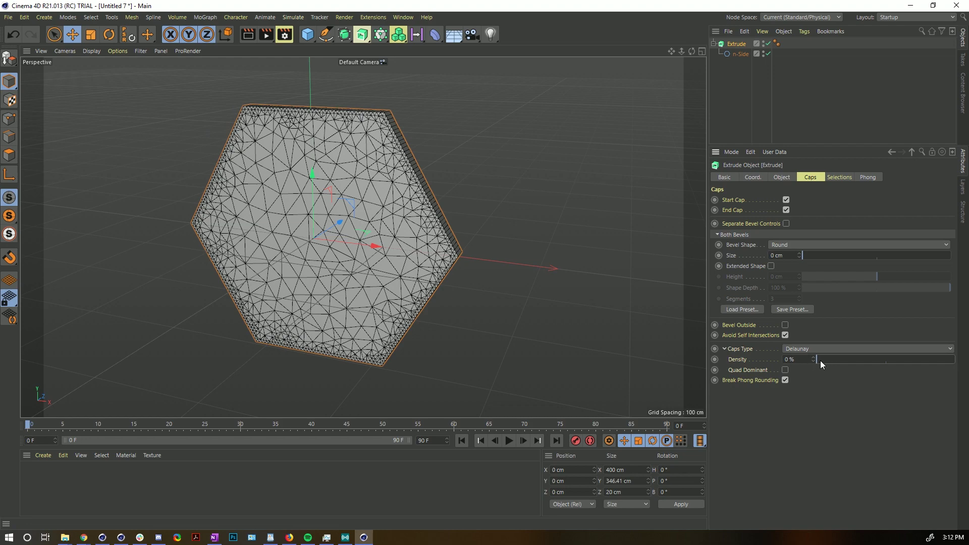
{"action": "left_click_drag", "start_coordinate": [819, 360], "coordinate": [957, 361]}
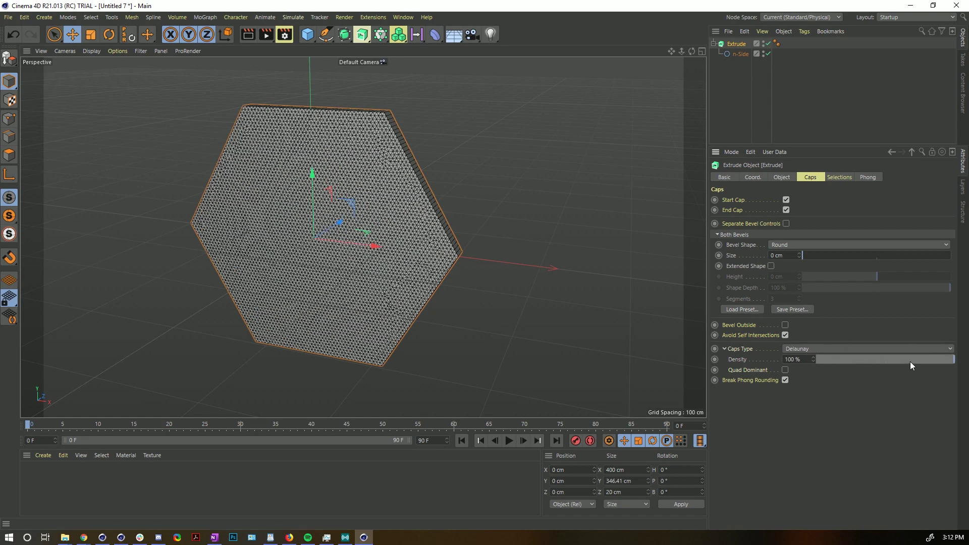
{"action": "mouse_move", "coordinate": [910, 362]}
{"action": "left_mouse_down"}
{"action": "mouse_move", "coordinate": [871, 359]}
{"action": "mouse_move", "coordinate": [924, 359]}
{"action": "mouse_move", "coordinate": [895, 359]}
{"action": "left_mouse_up"}
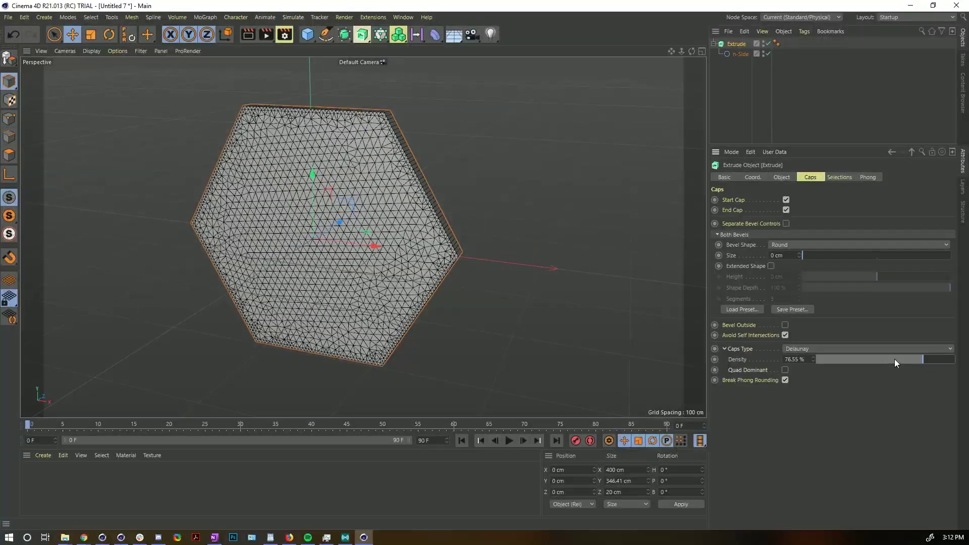
{"action": "left_click_drag", "start_coordinate": [323, 199], "coordinate": [304, 165], "text": "alt"}
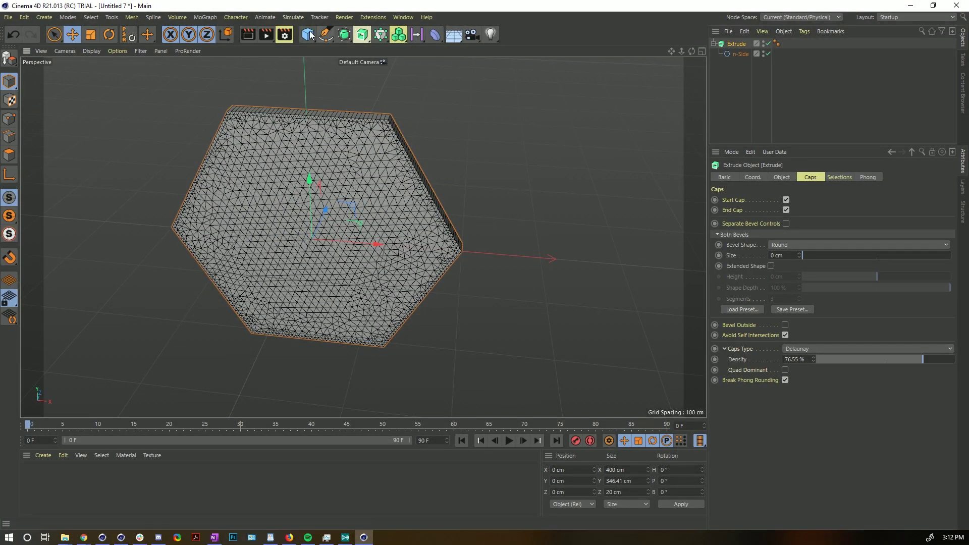
{"action": "left_click_drag", "start_coordinate": [340, 242], "coordinate": [365, 198], "text": "alt"}
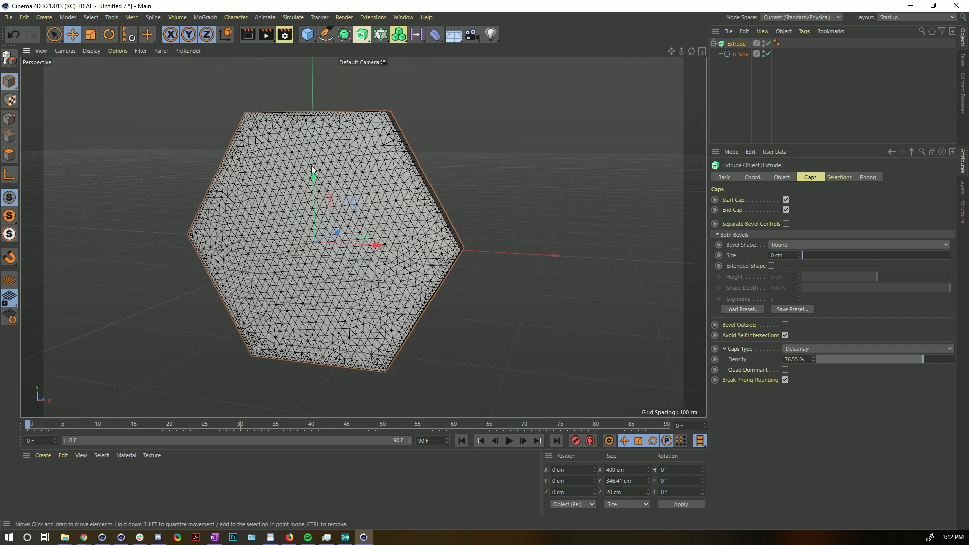
{"action": "left_click_drag", "start_coordinate": [912, 357], "coordinate": [901, 358]}
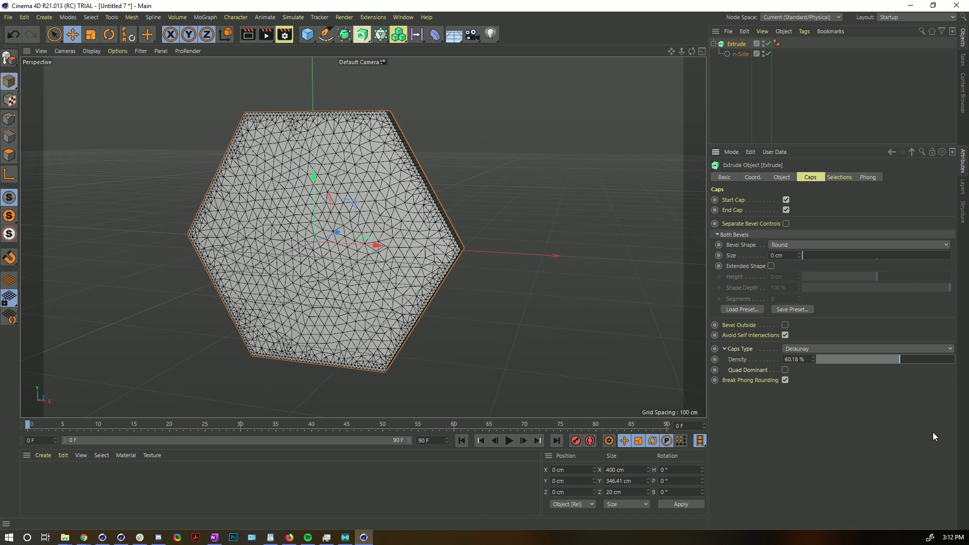
- Enable Quad Dominant for the Delaunay caps and examine the cap mesh up close
{"action": "left_click", "coordinate": [786, 371]}
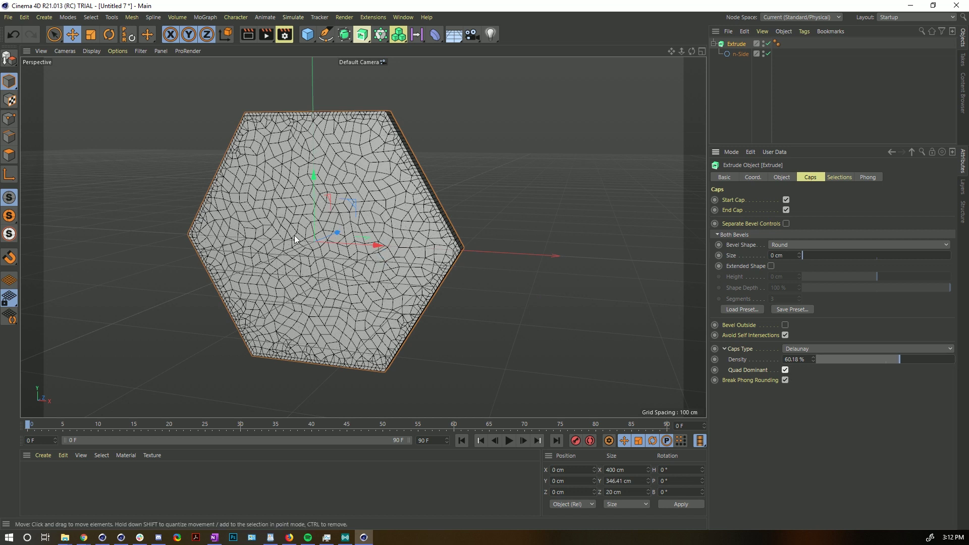
{"action": "scroll", "coordinate": [368, 118], "scroll_direction": "up", "scroll_amount": 5}
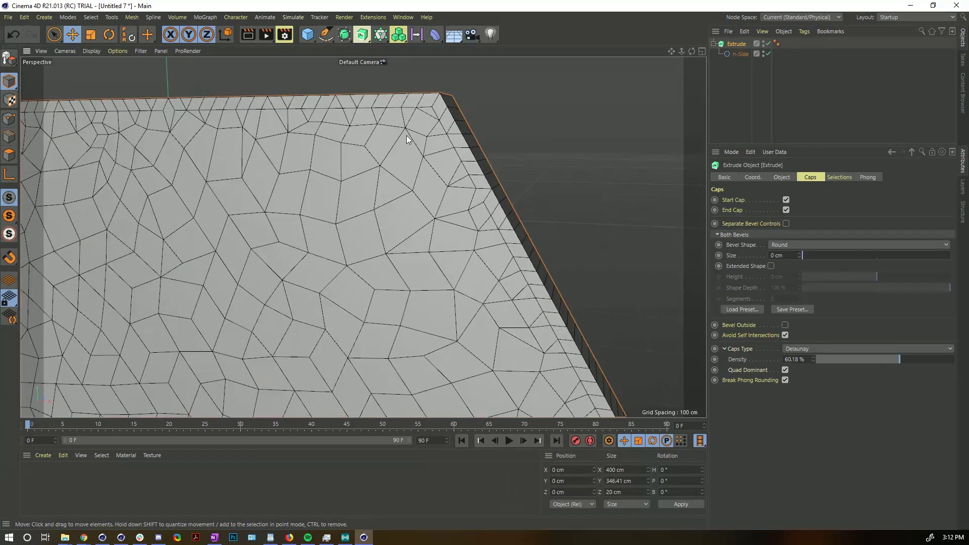
{"action": "scroll", "coordinate": [357, 115], "scroll_direction": "down", "scroll_amount": 5}
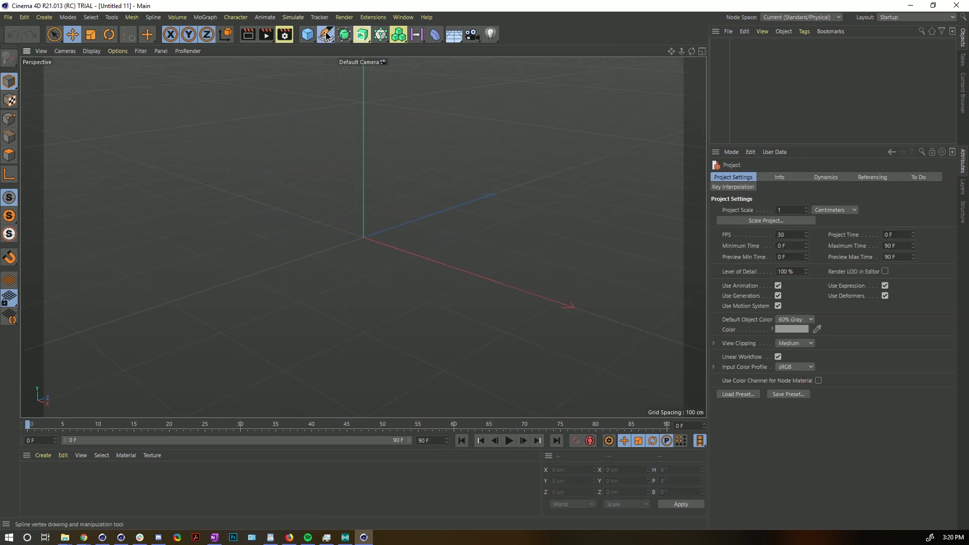
- Add an Arc spline and an n-Side spline in the empty project, scaling the n-Side to a radius of about 48.4 cm
{"action": "left_click", "coordinate": [326, 36]}
{"action": "left_click", "coordinate": [326, 35]}
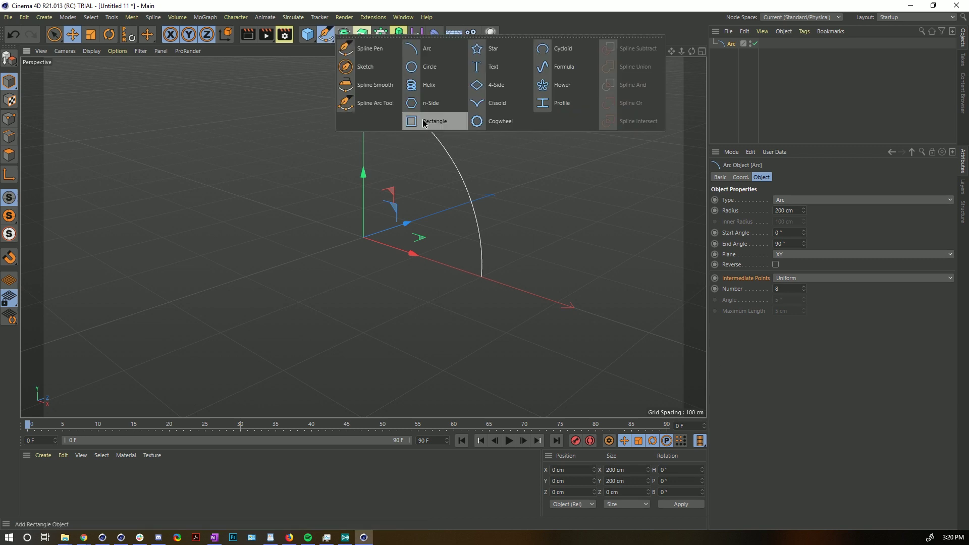
{"action": "left_click", "coordinate": [425, 103]}
{"action": "key", "text": "t"}
{"action": "left_click_drag", "start_coordinate": [580, 204], "coordinate": [324, 309]}
- Add a Sweep object, nest the n-Side and Arc splines under it, and show the Sweep's caps settings
{"action": "left_click", "coordinate": [377, 38]}
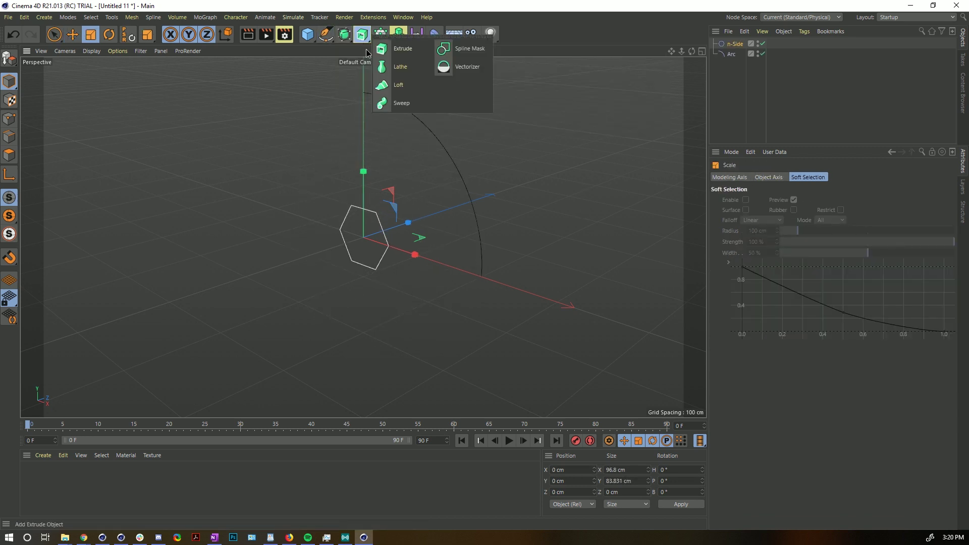
{"action": "left_click", "coordinate": [427, 104]}
{"action": "left_click", "coordinate": [730, 64]}
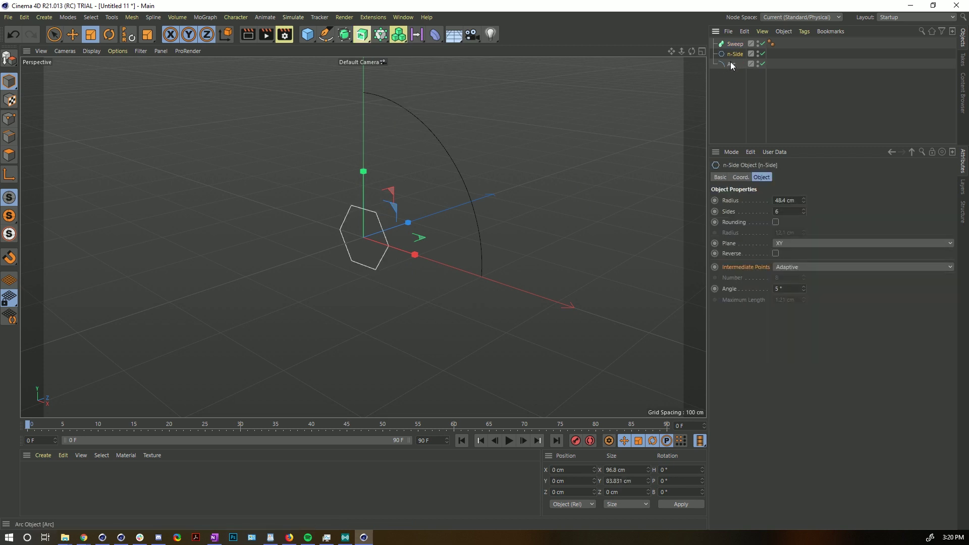
{"action": "left_click", "coordinate": [736, 54], "text": "ctrl"}
{"action": "left_click_drag", "start_coordinate": [736, 54], "coordinate": [741, 46]}
{"action": "left_click", "coordinate": [735, 44]}
{"action": "left_click", "coordinate": [809, 178]}
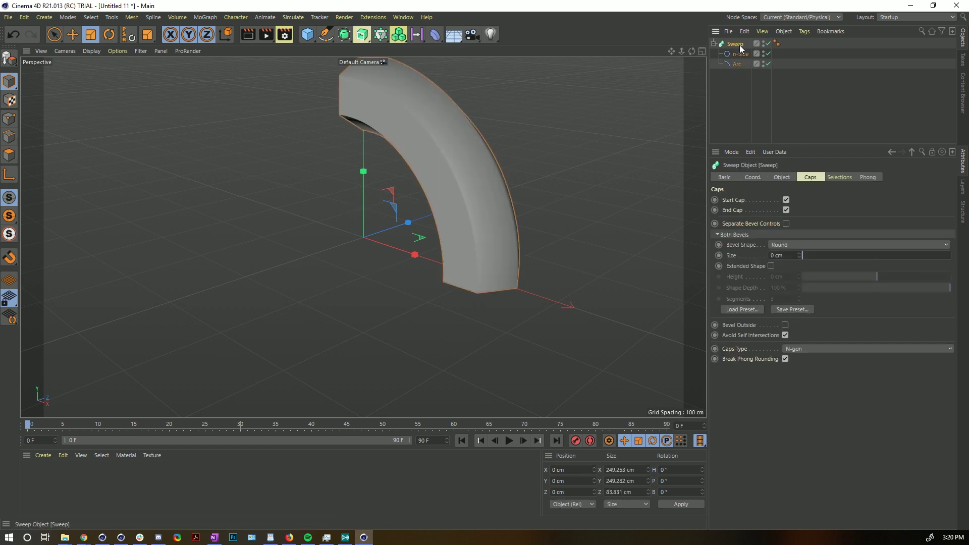
- Set the bevel shape of the Sweep's caps to Step with a size of -22 cm
{"action": "left_click", "coordinate": [801, 245]}
{"action": "left_click", "coordinate": [792, 287]}
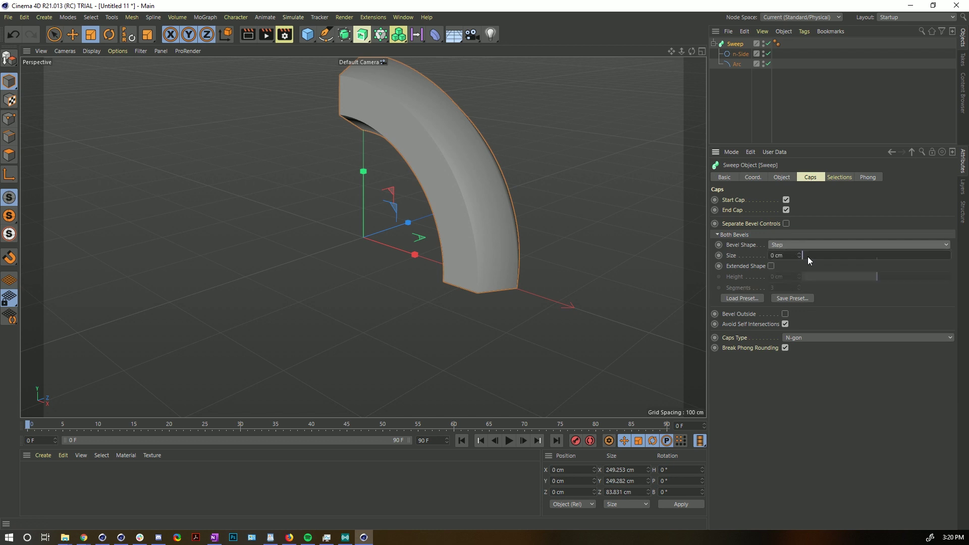
{"action": "left_click_drag", "start_coordinate": [806, 255], "coordinate": [909, 256]}
{"action": "left_click_drag", "start_coordinate": [504, 282], "coordinate": [605, 272], "text": "alt"}
{"action": "left_click_drag", "start_coordinate": [875, 255], "coordinate": [825, 261]}
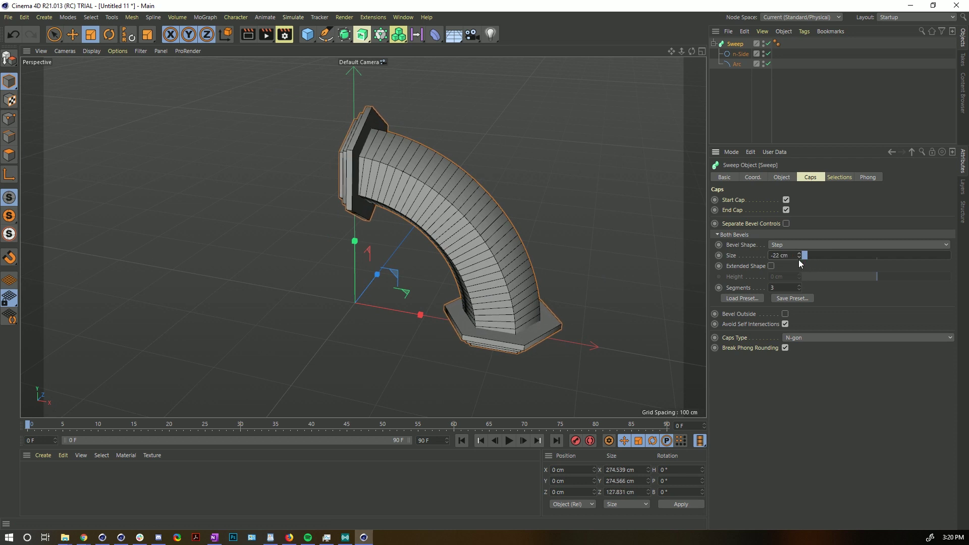
- Enable Extended Shape for the Sweep's Step bevel and set its height to about 50.17 cm
{"action": "left_click", "coordinate": [771, 266]}
{"action": "left_click_drag", "start_coordinate": [859, 281], "coordinate": [914, 281]}
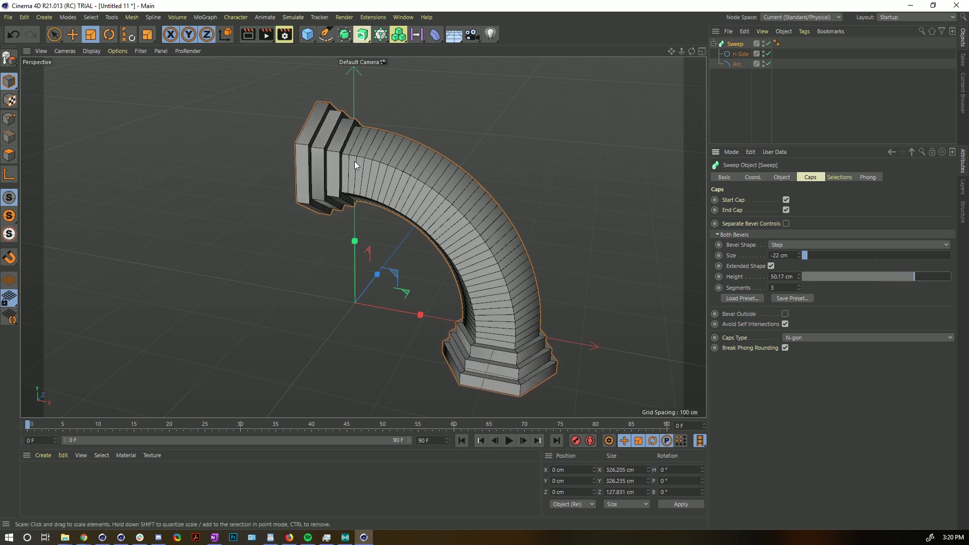
{"action": "left_click_drag", "start_coordinate": [355, 165], "coordinate": [535, 401], "text": "alt"}
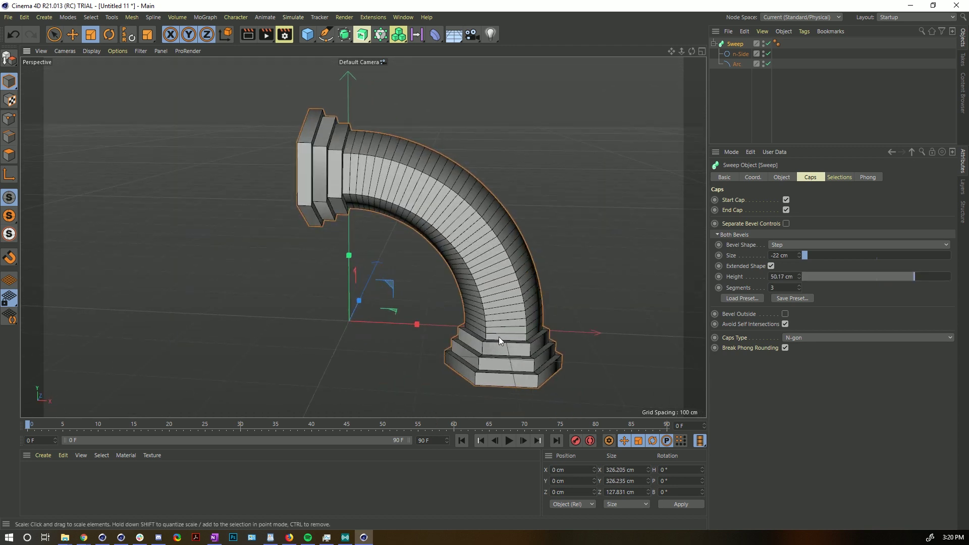
- Extend the Arc spline's end angle to 141° and set the Phong angle of the Sweep's Phong tag to 22°
{"action": "left_click", "coordinate": [738, 64]}
{"action": "left_click_drag", "start_coordinate": [803, 244], "coordinate": [804, 220]}
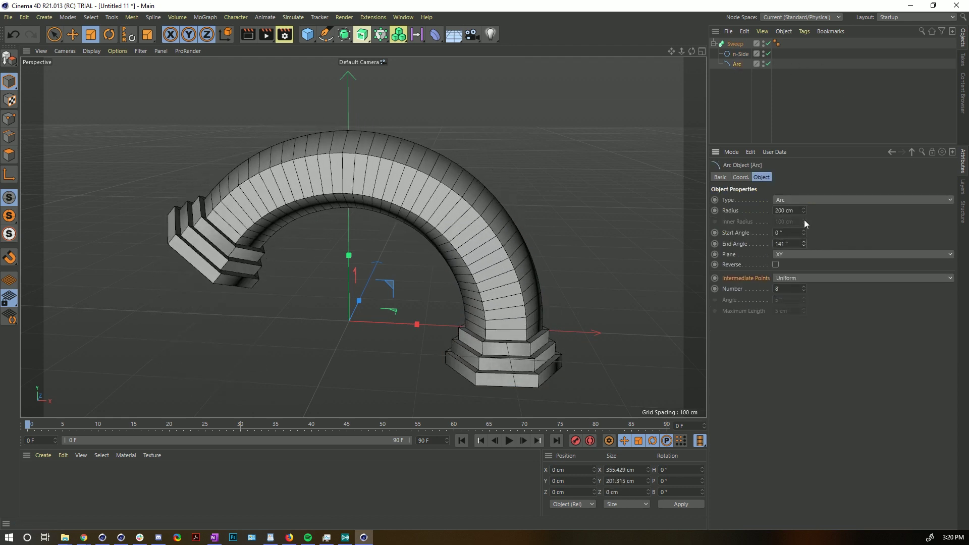
{"action": "left_click", "coordinate": [776, 44]}
{"action": "double_click", "coordinate": [787, 211]}
{"action": "type", "text": "22"}
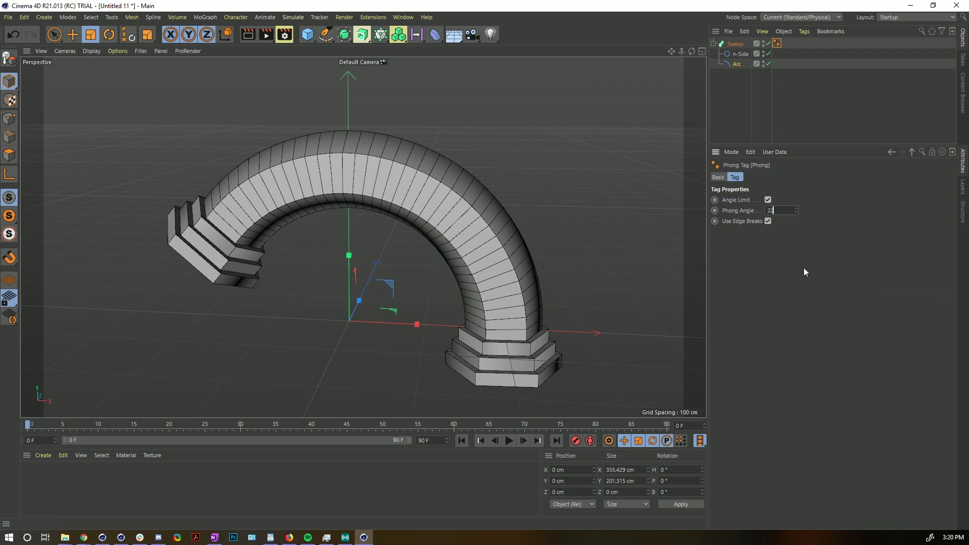
{"action": "key", "text": "Return"}
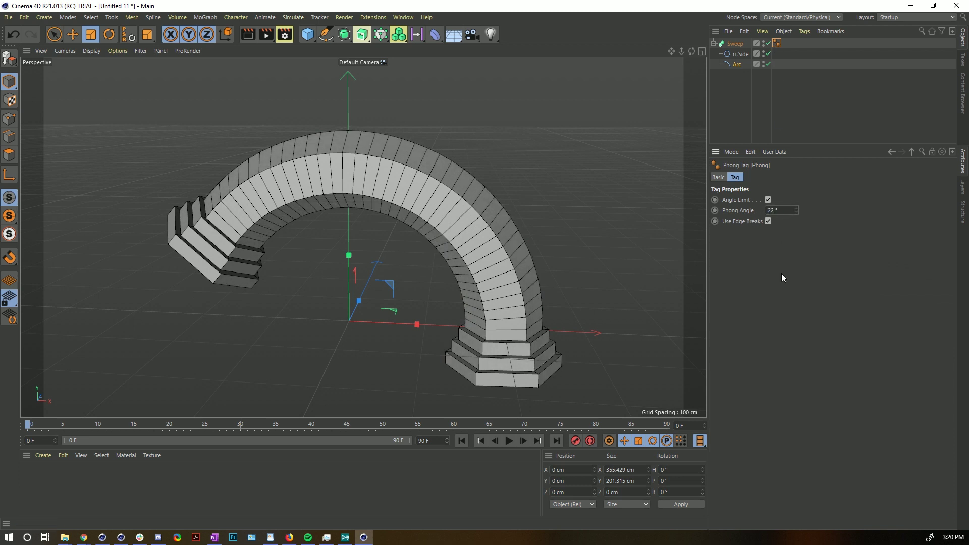
- Reduce the Arc spline's end angle to 138° and view the swept shape from another angle
{"action": "left_click", "coordinate": [735, 44]}
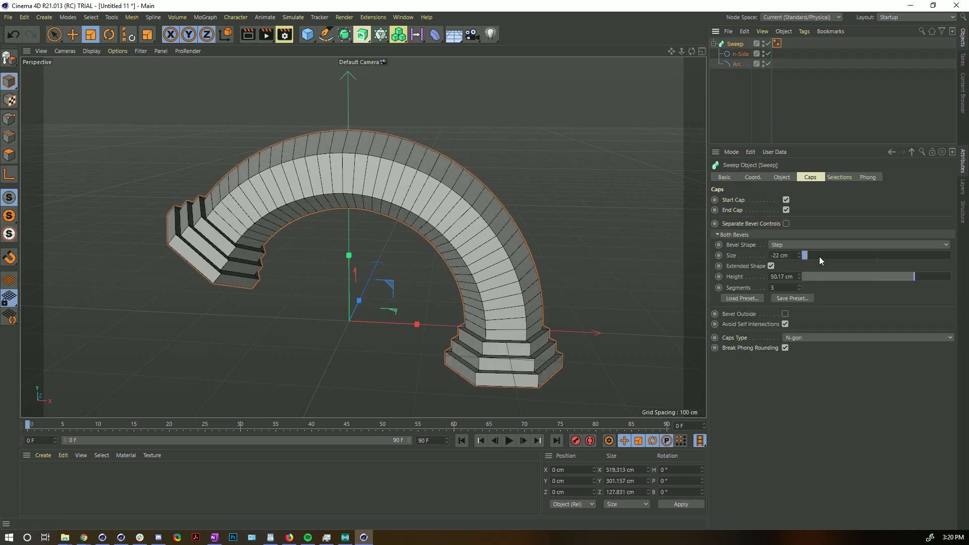
{"action": "left_click", "coordinate": [735, 64]}
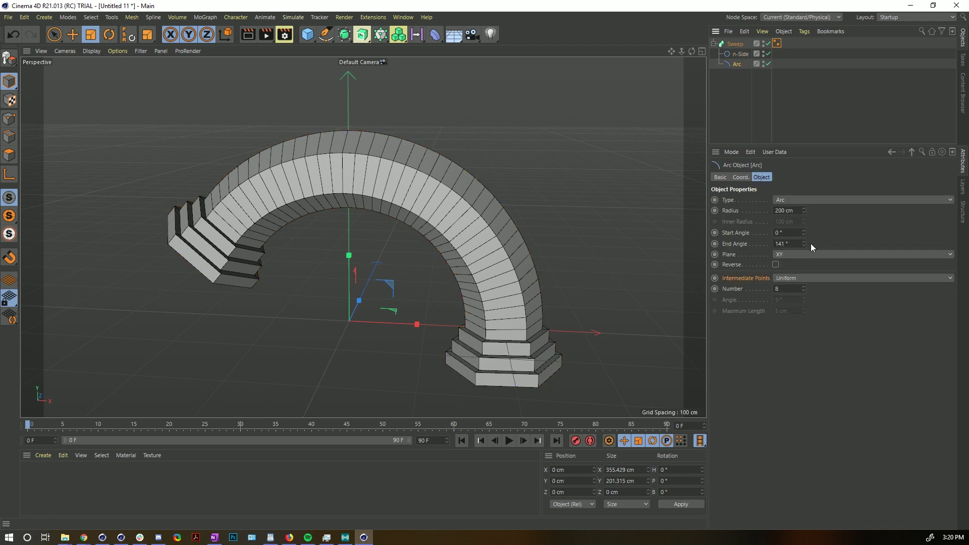
{"action": "mouse_move", "coordinate": [803, 244]}
{"action": "left_mouse_down"}
{"action": "mouse_move", "coordinate": [804, 275]}
{"action": "mouse_move", "coordinate": [805, 240]}
{"action": "left_mouse_up"}
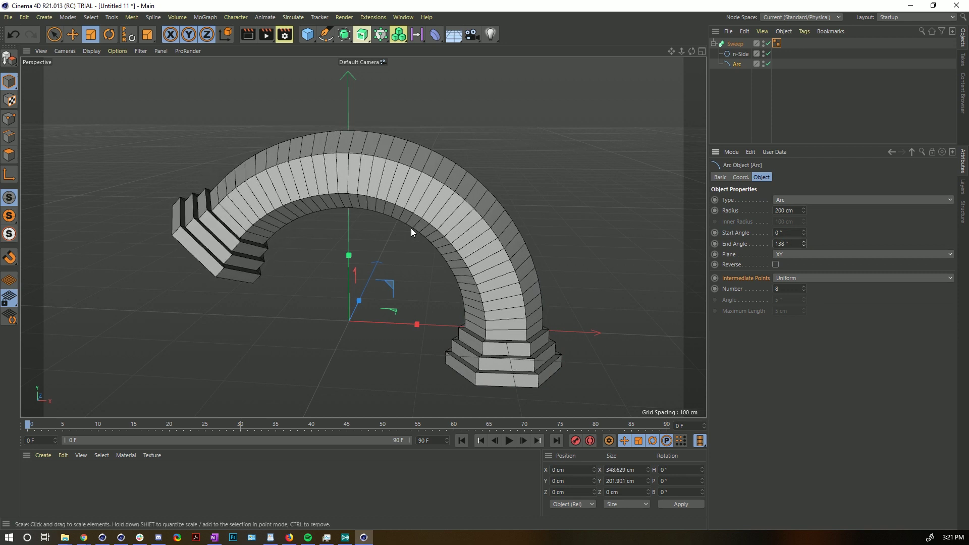
{"action": "left_click_drag", "start_coordinate": [226, 241], "coordinate": [255, 266], "text": "alt"}
- Change the bevel shape of the Sweep's caps to Curve and raise the bevel height to 100 cm
{"action": "left_click", "coordinate": [735, 44]}
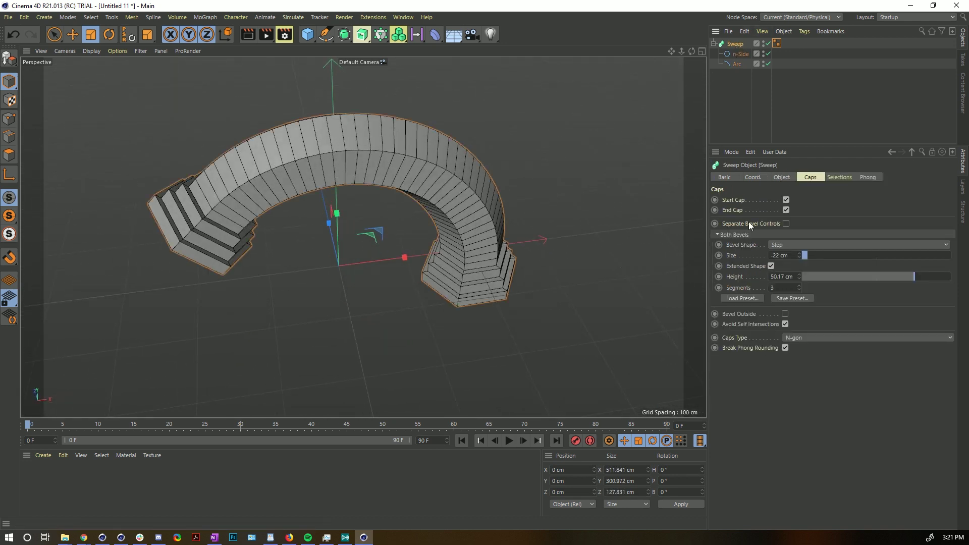
{"action": "left_click", "coordinate": [784, 246]}
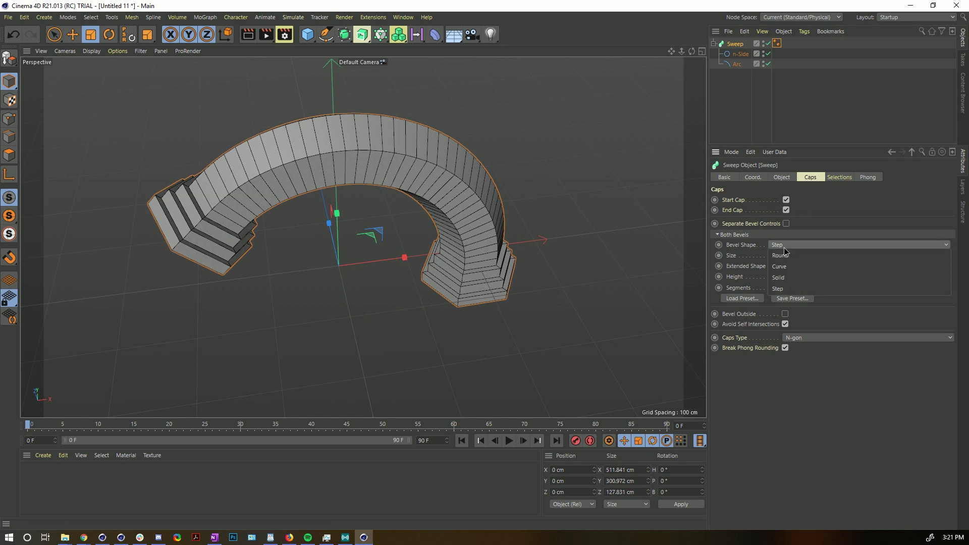
{"action": "left_click", "coordinate": [803, 268]}
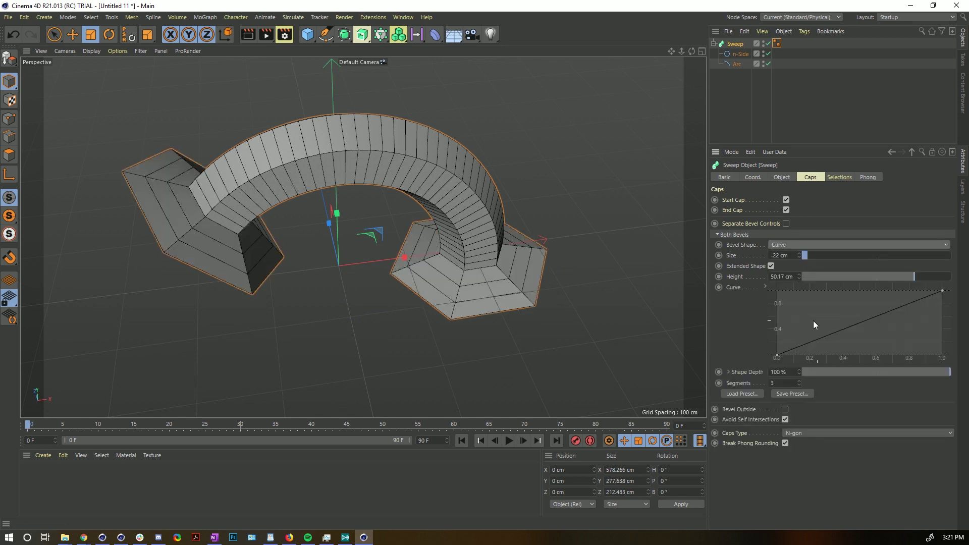
{"action": "left_click_drag", "start_coordinate": [297, 174], "coordinate": [506, 269], "text": "alt"}
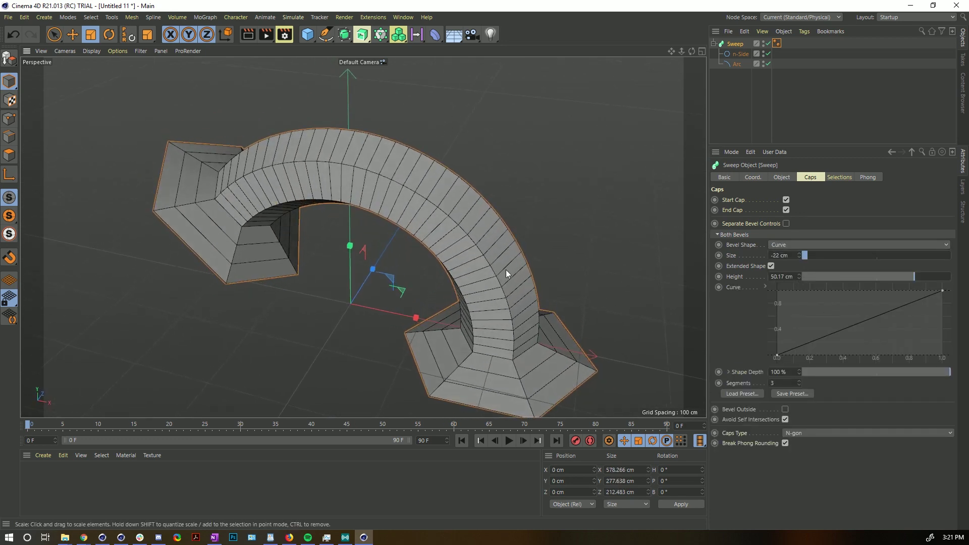
{"action": "mouse_move", "coordinate": [896, 277]}
{"action": "left_mouse_down"}
{"action": "mouse_move", "coordinate": [967, 277]}
{"action": "mouse_move", "coordinate": [927, 291]}
{"action": "mouse_move", "coordinate": [925, 325]}
{"action": "mouse_move", "coordinate": [908, 291]}
{"action": "left_mouse_up"}
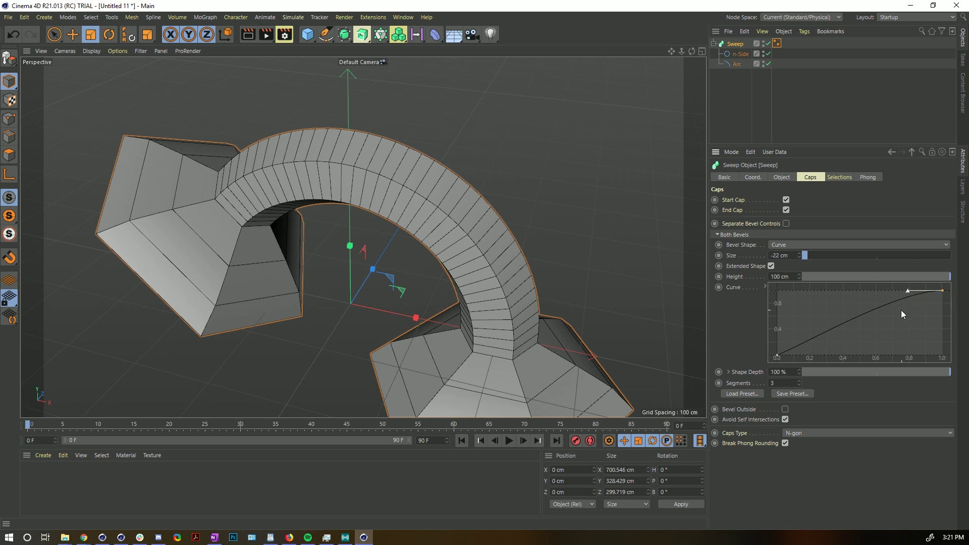
- Try symmetrizing the Sweep's bevel curve
{"action": "left_click", "coordinate": [839, 320]}
{"action": "right_click", "coordinate": [813, 318]}
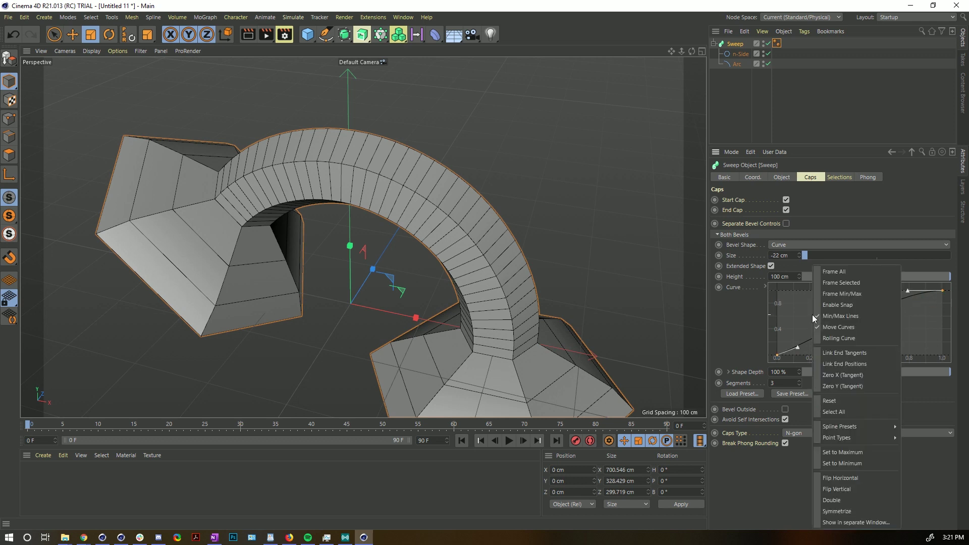
{"action": "left_click", "coordinate": [856, 512]}
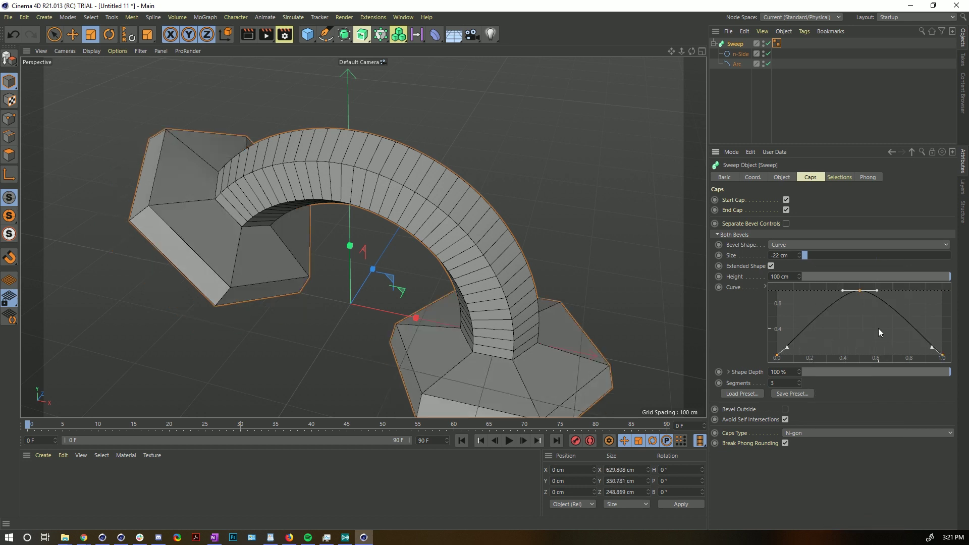
- Try tilting the tangent handles of the bevel curve's middle point and undo the change
{"action": "left_click", "coordinate": [859, 290]}
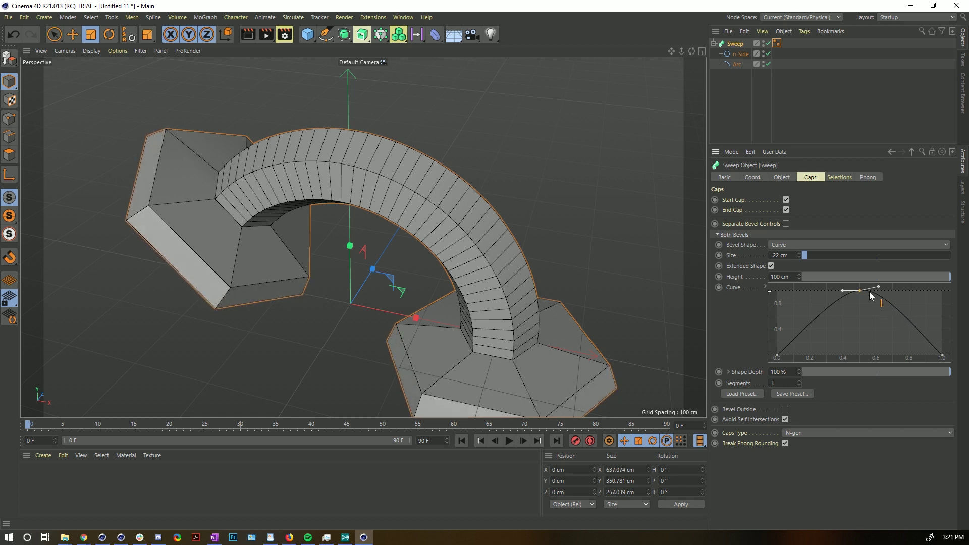
{"action": "left_click_drag", "start_coordinate": [843, 290], "coordinate": [859, 309]}
{"action": "key", "text": "ctrl+z"}
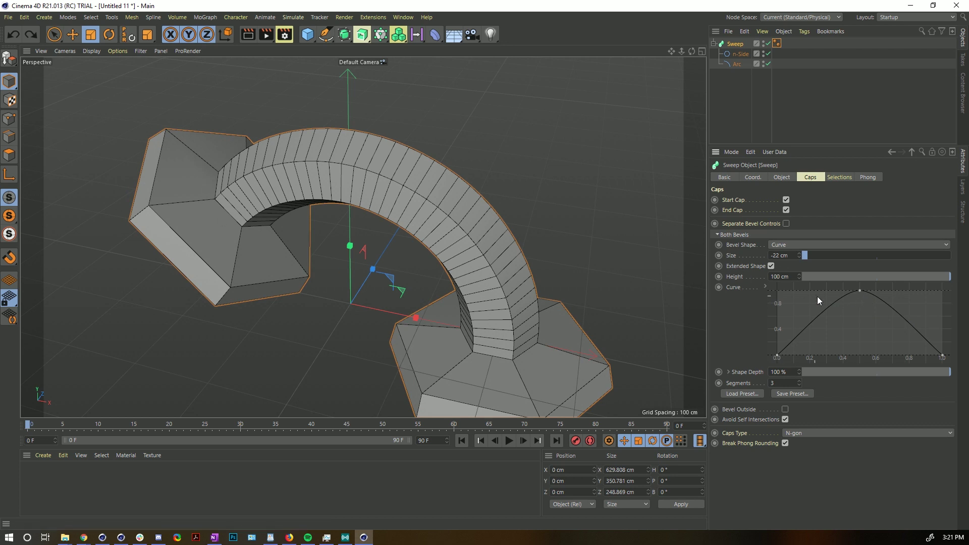
- Try symmetrizing the bevel curve a second time and raising the bevel segments to 14
{"action": "left_click", "coordinate": [870, 306]}
{"action": "right_click", "coordinate": [856, 322]}
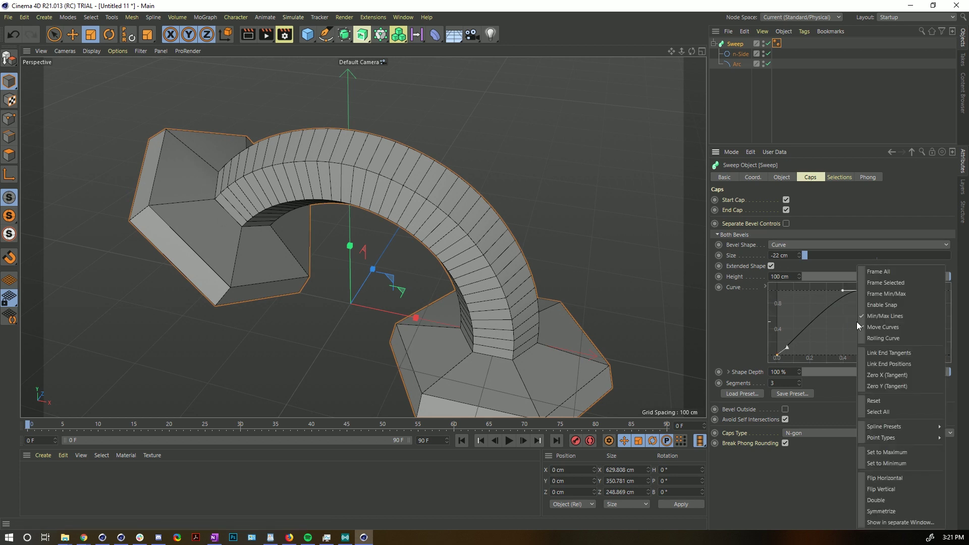
{"action": "left_click", "coordinate": [895, 513]}
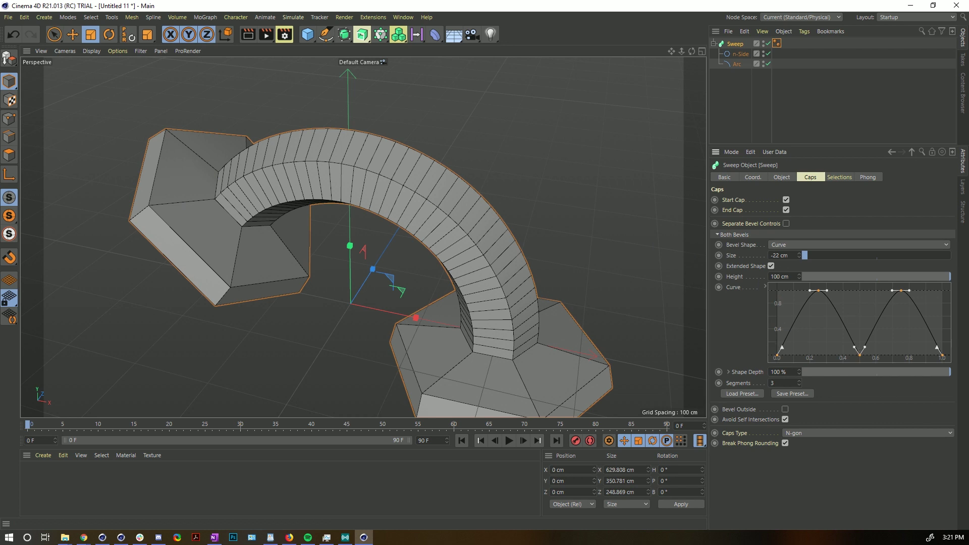
{"action": "key", "text": "ctrl+z"}
{"action": "right_click", "coordinate": [851, 321]}
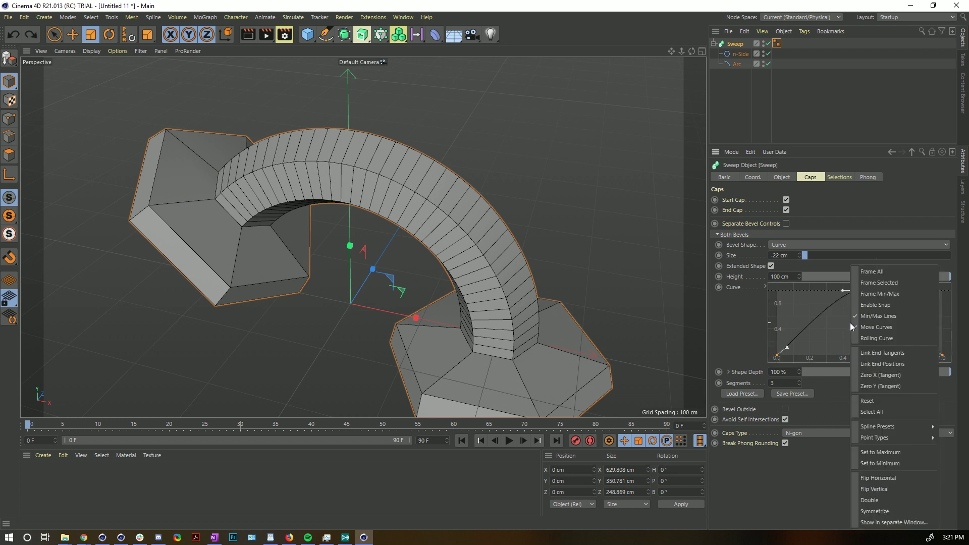
{"action": "left_click", "coordinate": [890, 511]}
{"action": "left_click_drag", "start_coordinate": [799, 382], "coordinate": [799, 368]}
{"action": "left_click_drag", "start_coordinate": [178, 242], "coordinate": [266, 283], "text": "alt"}
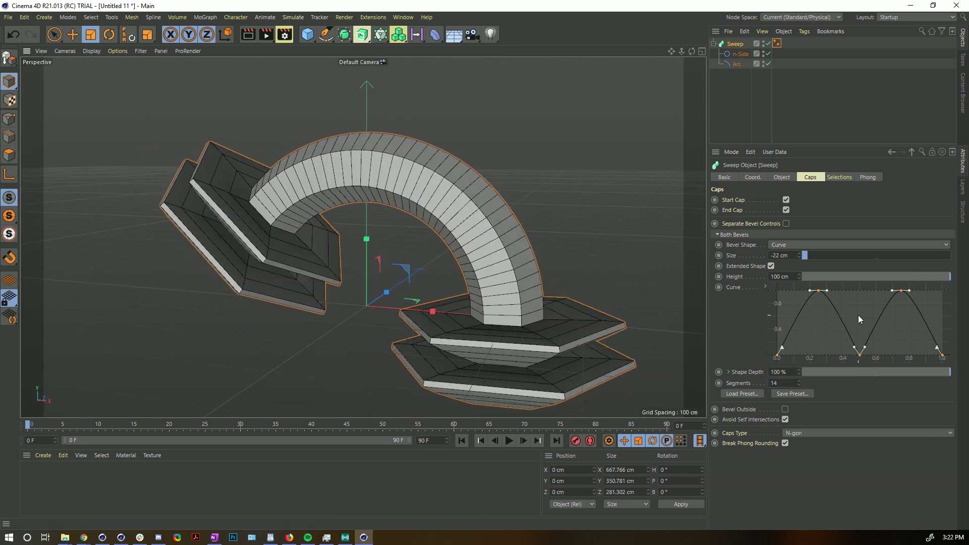
- Undo the bevel segment change and both symmetrizations of the bevel curve
{"action": "key", "text": "ctrl+z"}
{"action": "key", "text": "ctrl+z"}
{"action": "key", "text": "ctrl+z"}
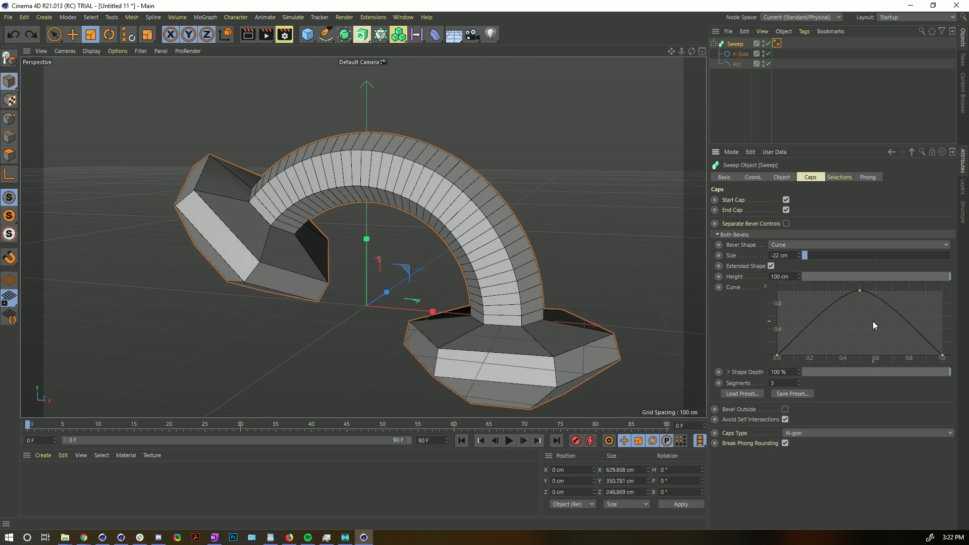
{"action": "key", "text": "ctrl+z"}
{"action": "key", "text": "ctrl+z"}
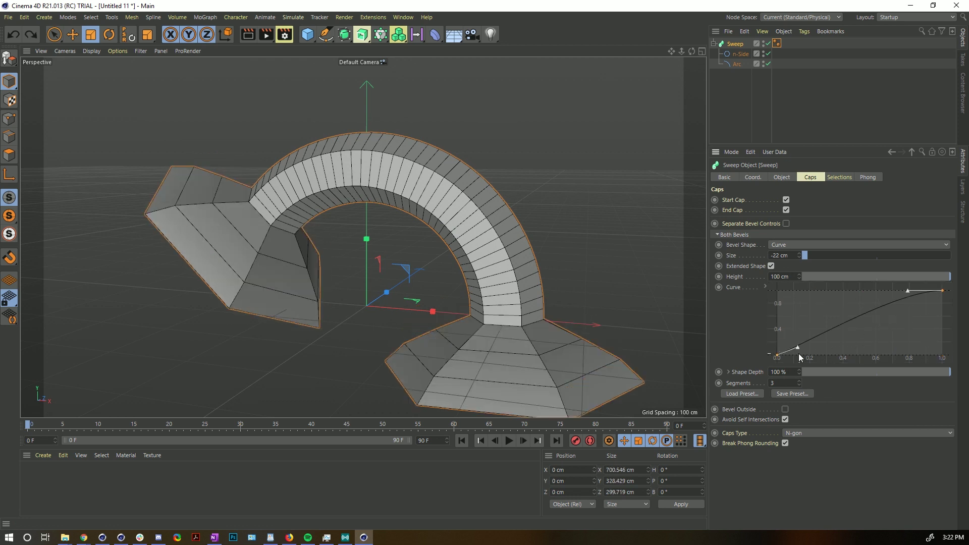
- Double the Sweep's bevel curve twice so its profile repeats four times
{"action": "right_click", "coordinate": [825, 317]}
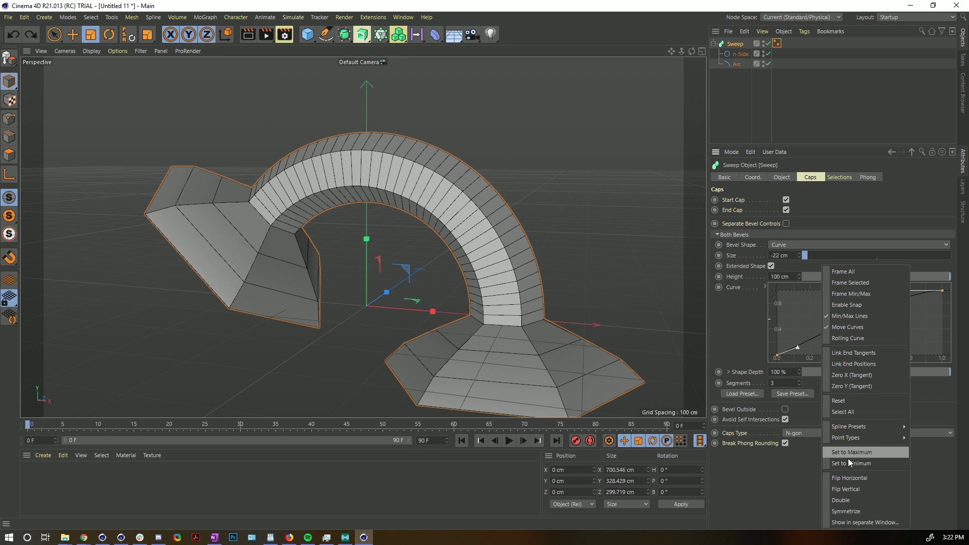
{"action": "left_click", "coordinate": [862, 504]}
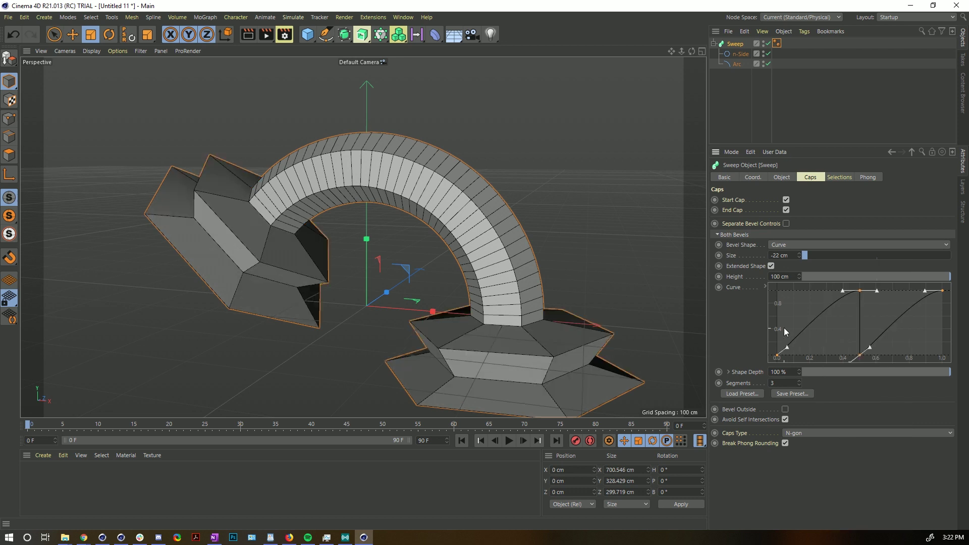
{"action": "right_click", "coordinate": [829, 338]}
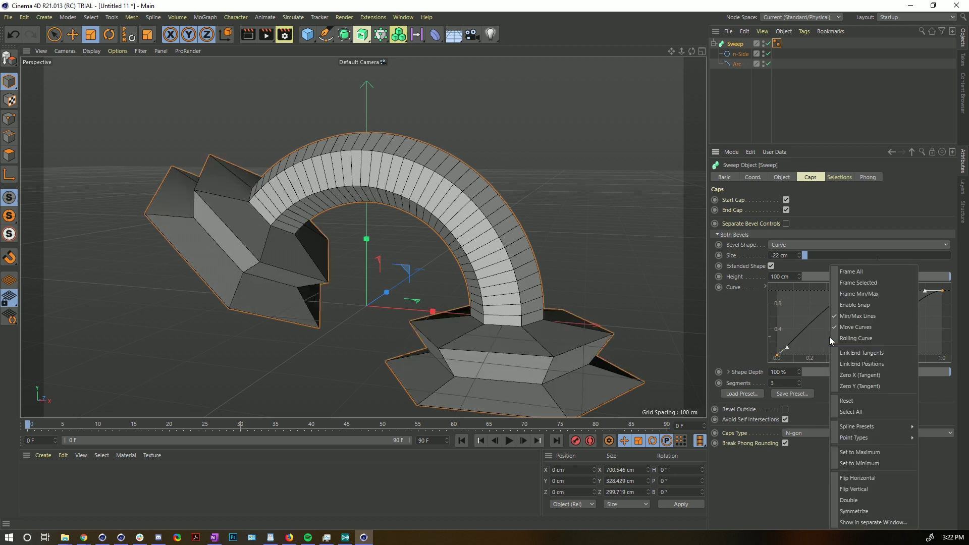
{"action": "left_click", "coordinate": [886, 505]}
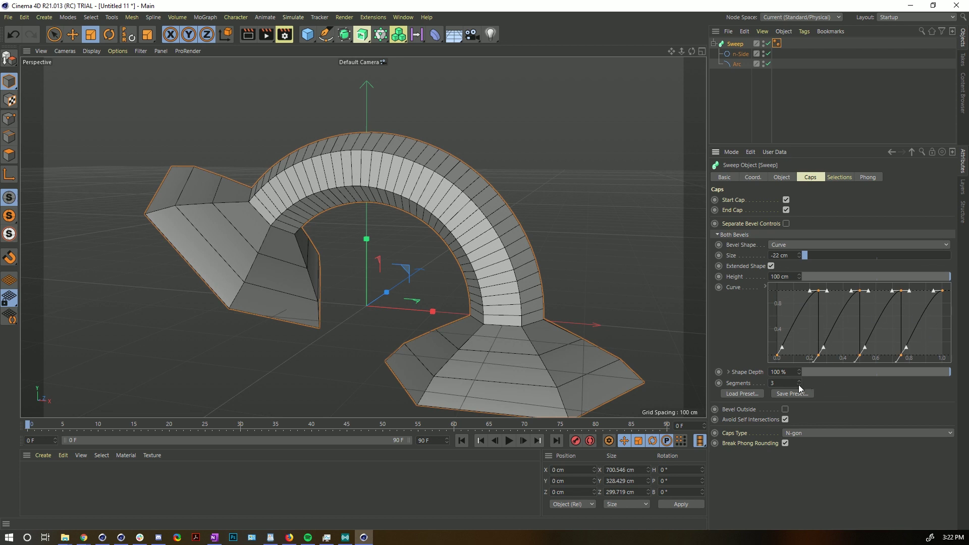
- Increase the segment count of the Sweep's Curve bevel and adjust the bevel height
{"action": "left_click_drag", "start_coordinate": [798, 385], "coordinate": [828, 381]}
{"action": "left_click_drag", "start_coordinate": [347, 249], "coordinate": [277, 214], "text": "alt"}
{"action": "left_click_drag", "start_coordinate": [800, 277], "coordinate": [769, 170]}
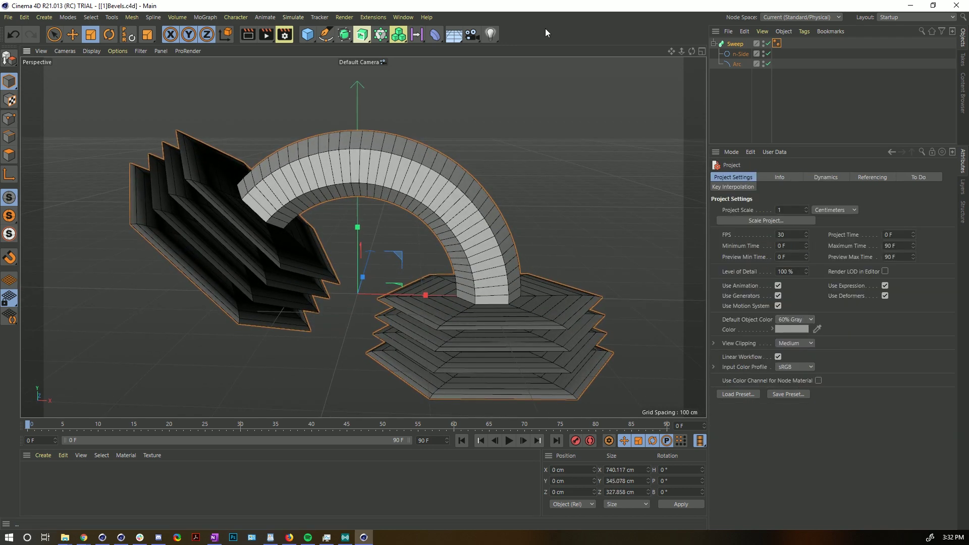
- Create a new empty project and add a MoGraph Matrix object
{"action": "key", "text": "ctrl+n"}
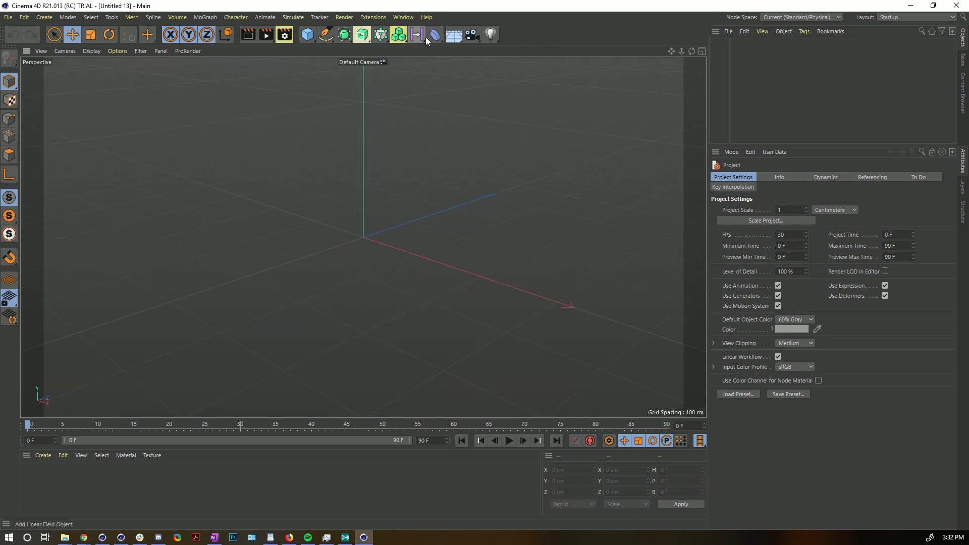
{"action": "left_click", "coordinate": [380, 35]}
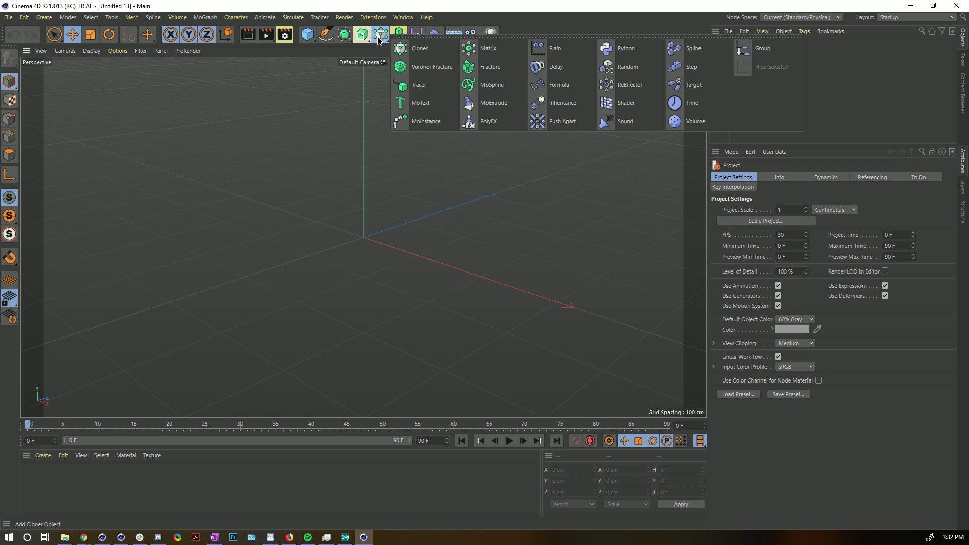
{"action": "left_click", "coordinate": [486, 48]}
{"action": "left_click_drag", "start_coordinate": [418, 217], "coordinate": [228, 251], "text": "alt"}
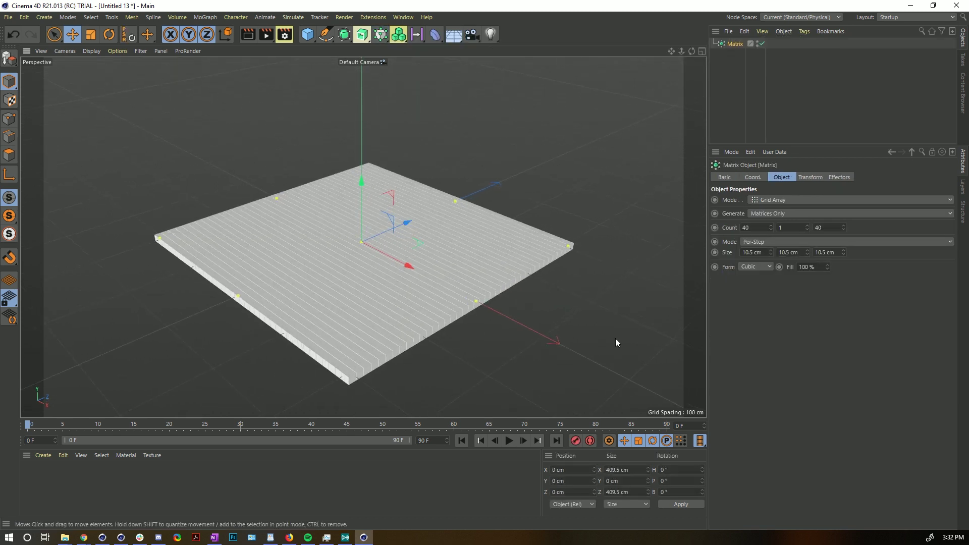
- Set the Matrix object's grid array count to 222 in X and 222 in Z
{"action": "double_click", "coordinate": [760, 228]}
{"action": "type", "text": "222"}
{"action": "double_click", "coordinate": [832, 228]}
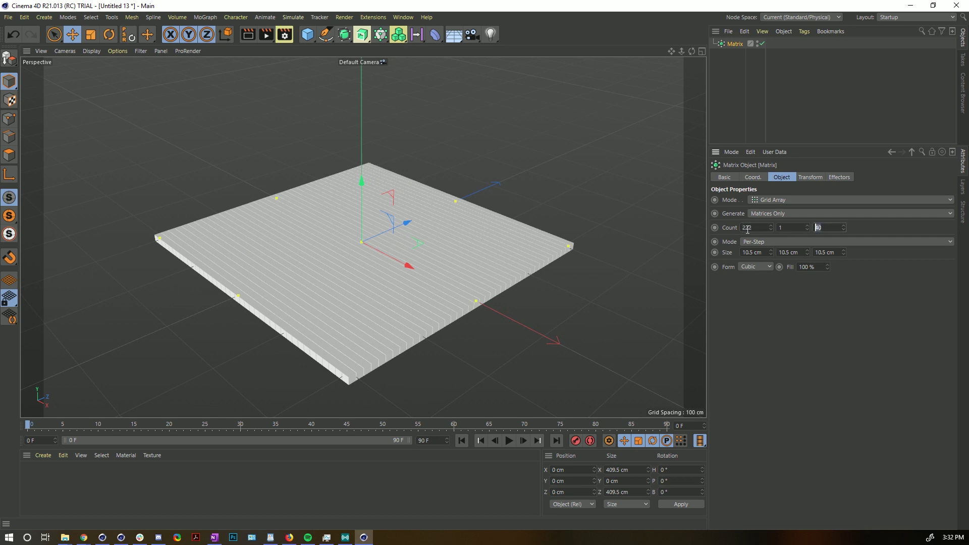
{"action": "type", "text": "22"}
{"action": "key", "text": "Return"}
{"action": "type", "text": "2"}
{"action": "key", "text": "Return"}
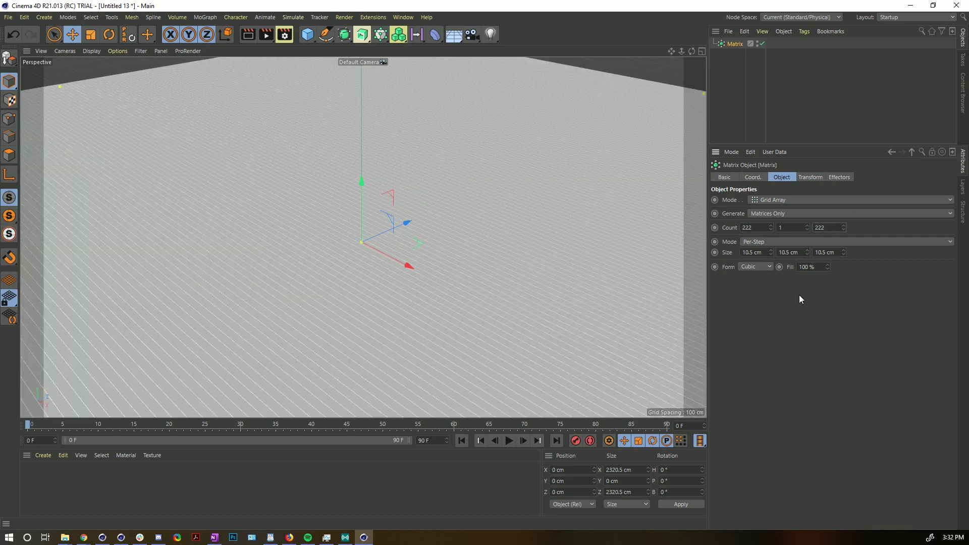
- Set the Matrix object's grid form to Cylinder
{"action": "left_click", "coordinate": [755, 266]}
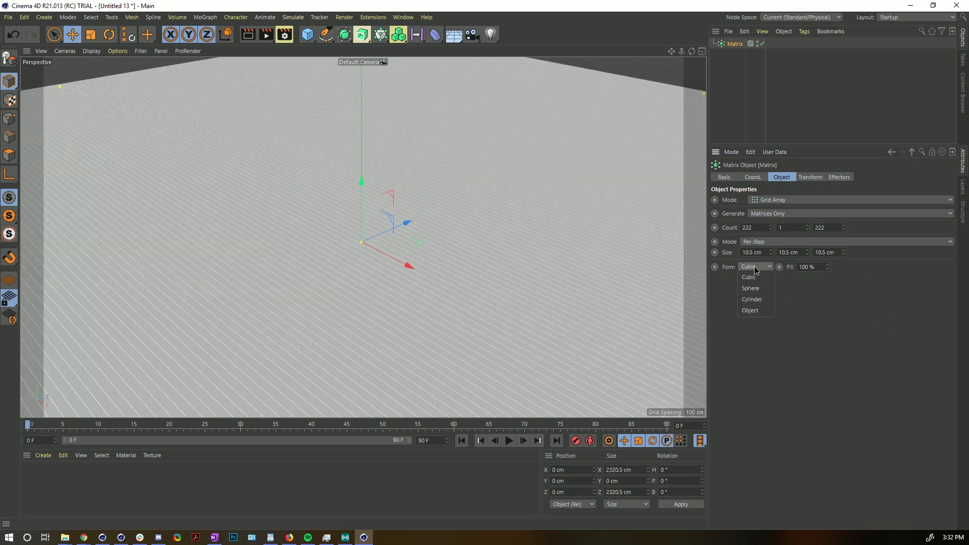
{"action": "left_click", "coordinate": [752, 299]}
{"action": "scroll", "coordinate": [418, 214], "scroll_direction": "down", "scroll_amount": 5}
{"action": "scroll", "coordinate": [340, 214], "scroll_direction": "up", "scroll_amount": 5}
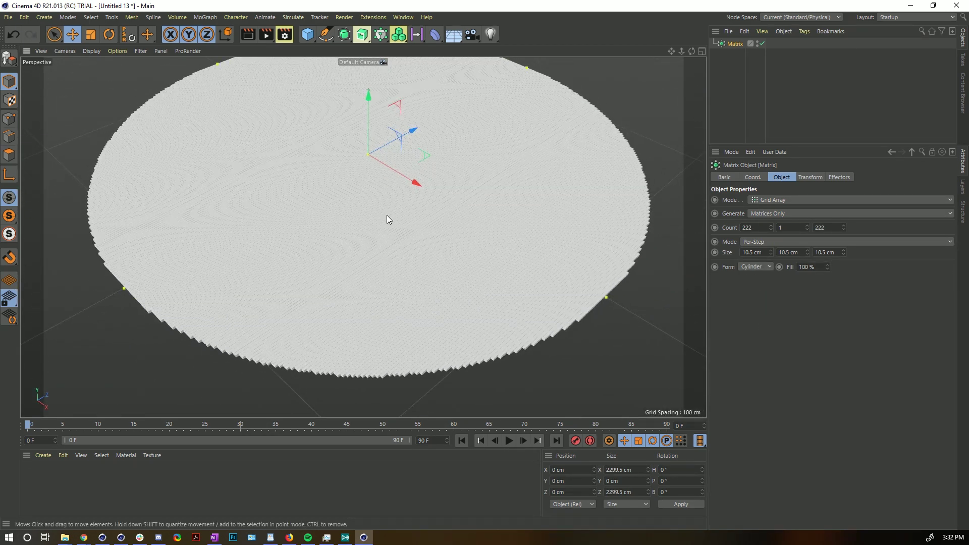
{"action": "left_click_drag", "start_coordinate": [387, 215], "coordinate": [389, 143], "text": "alt"}
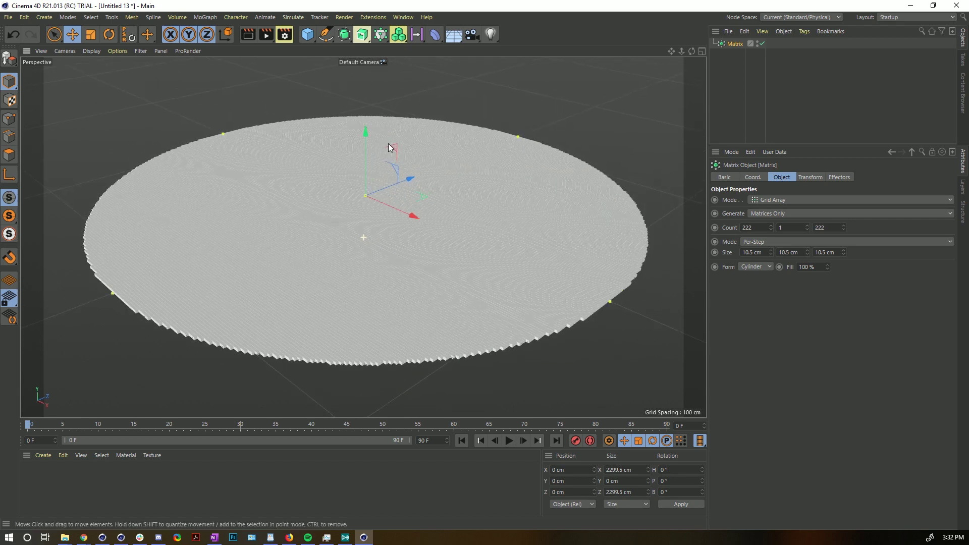
- Add a Plain effector to the Matrix and set its Y position offset to 200 cm
{"action": "left_click", "coordinate": [377, 40]}
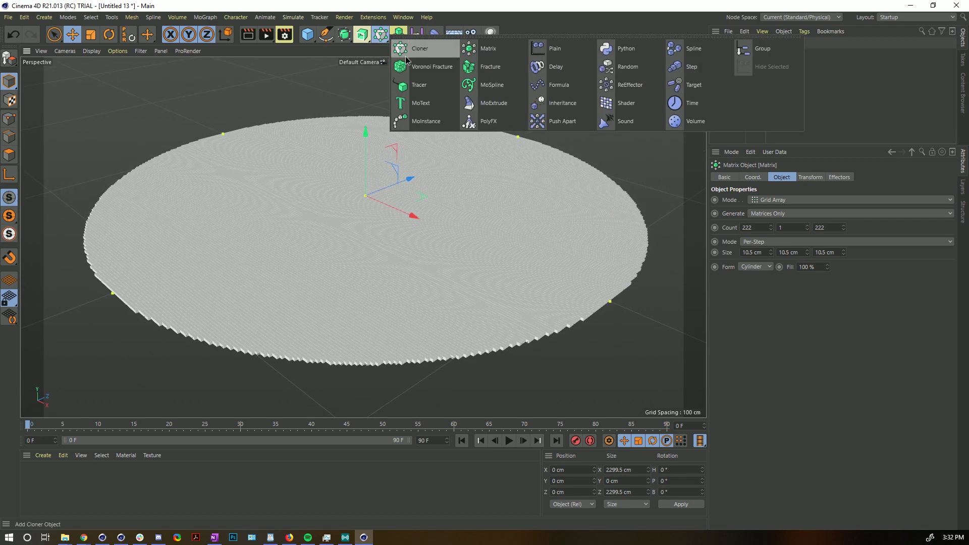
{"action": "left_click", "coordinate": [549, 51]}
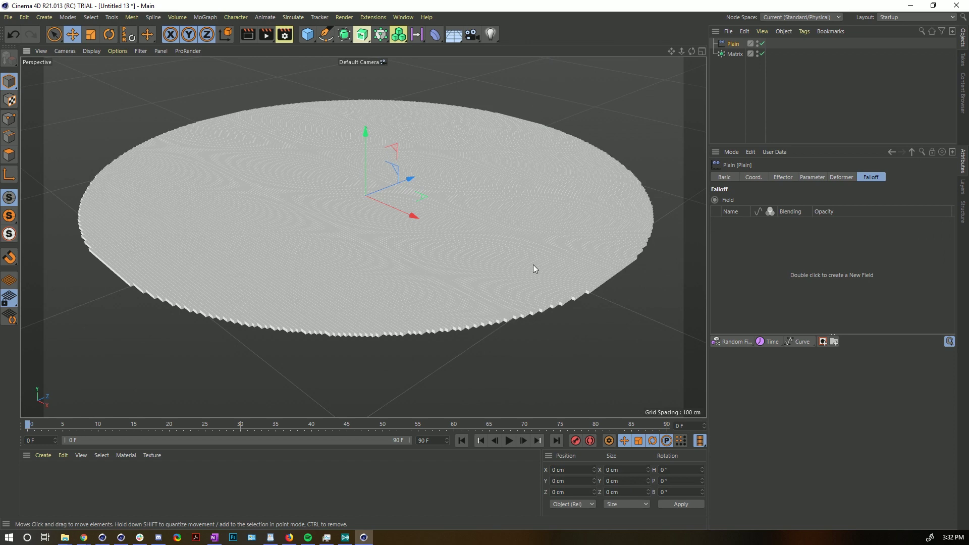
{"action": "left_click", "coordinate": [785, 177]}
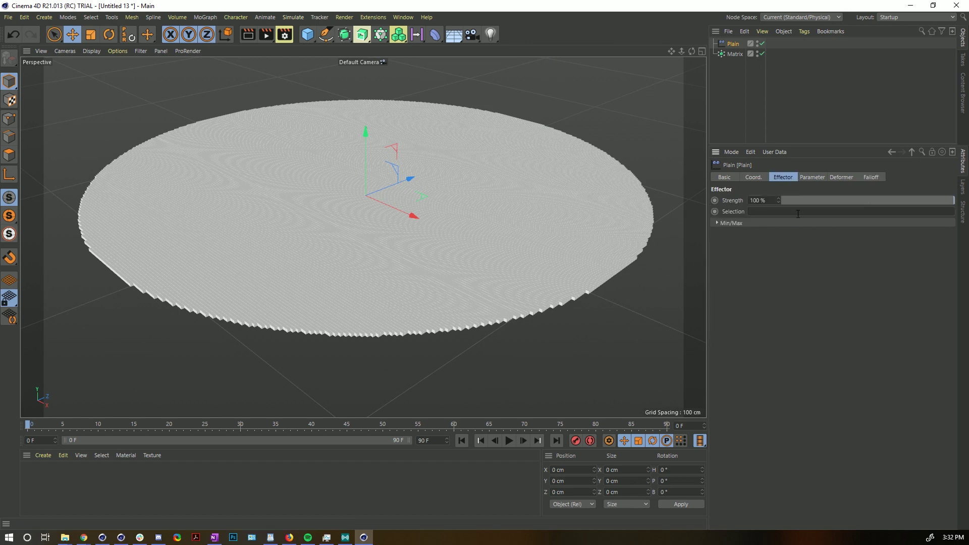
{"action": "left_click", "coordinate": [811, 177]}
{"action": "double_click", "coordinate": [758, 241]}
{"action": "type", "text": "200"}
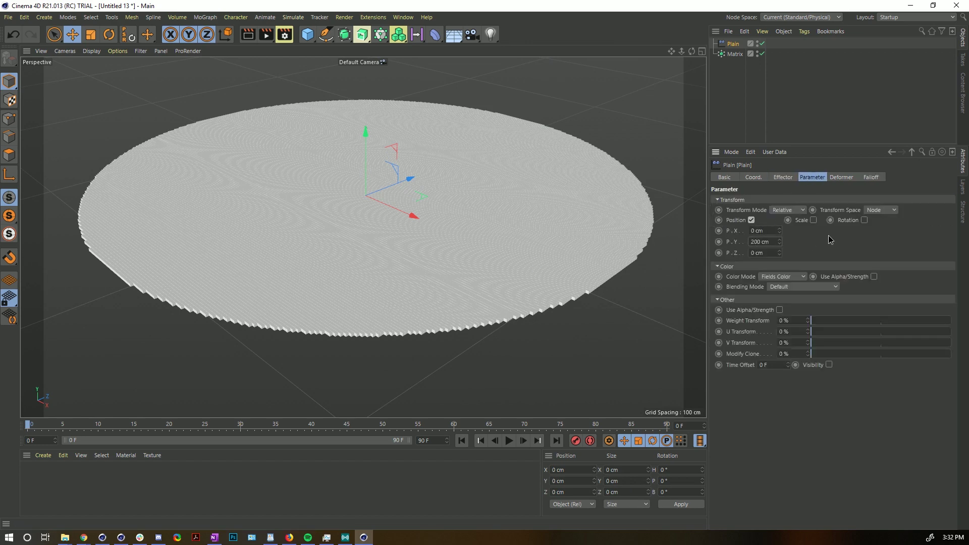
{"action": "key", "text": "Return"}
- Add a Radial Field to the Plain effector's falloff and set the field's End Transition to 360°
{"action": "left_click", "coordinate": [869, 177]}
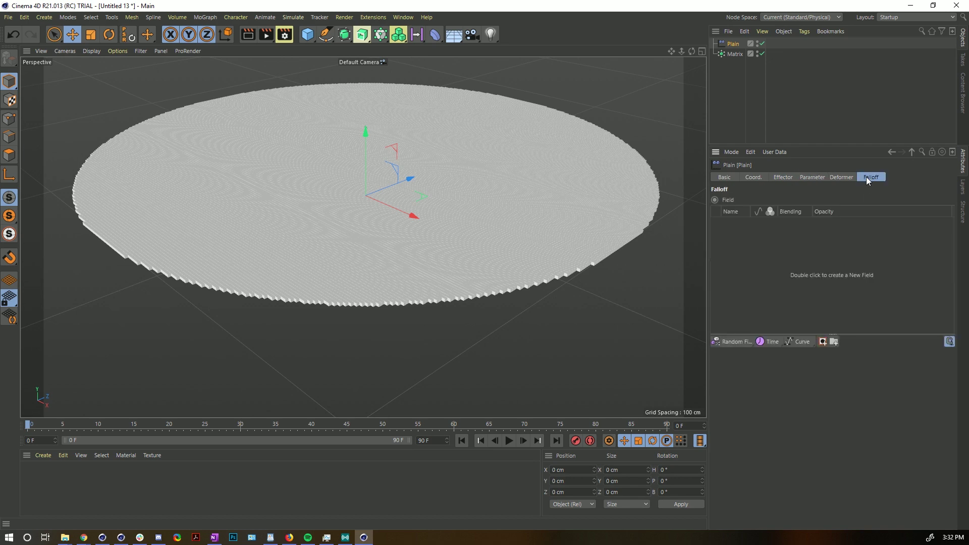
{"action": "left_click", "coordinate": [740, 344]}
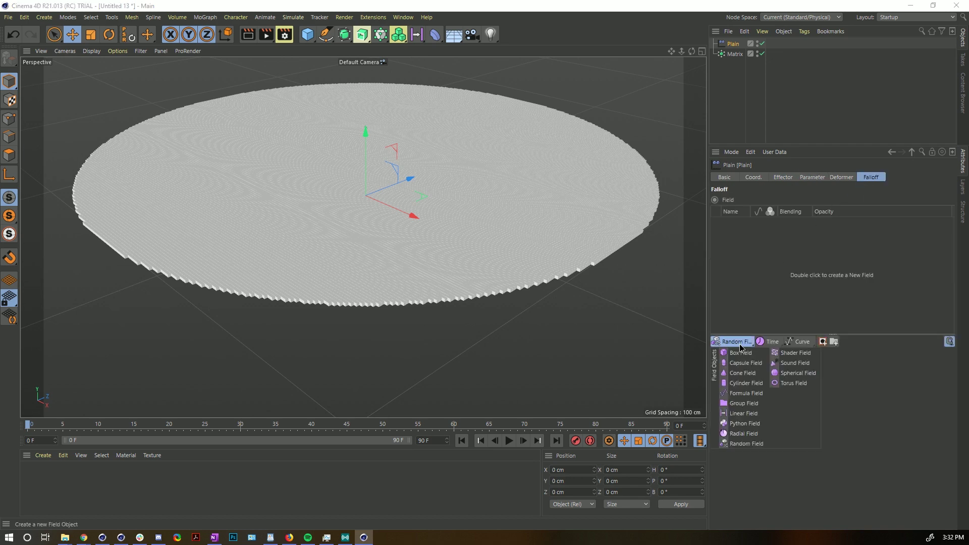
{"action": "left_click", "coordinate": [749, 435]}
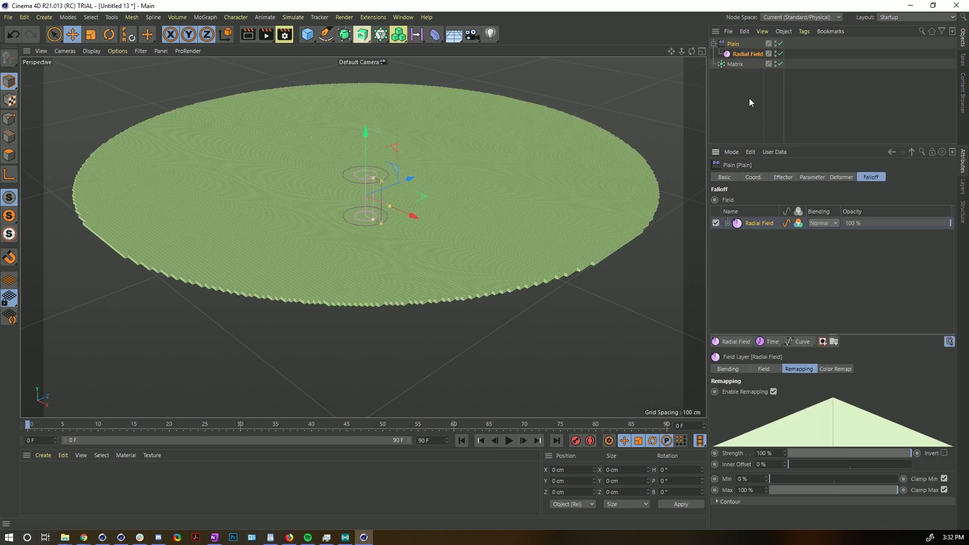
{"action": "left_click", "coordinate": [747, 53]}
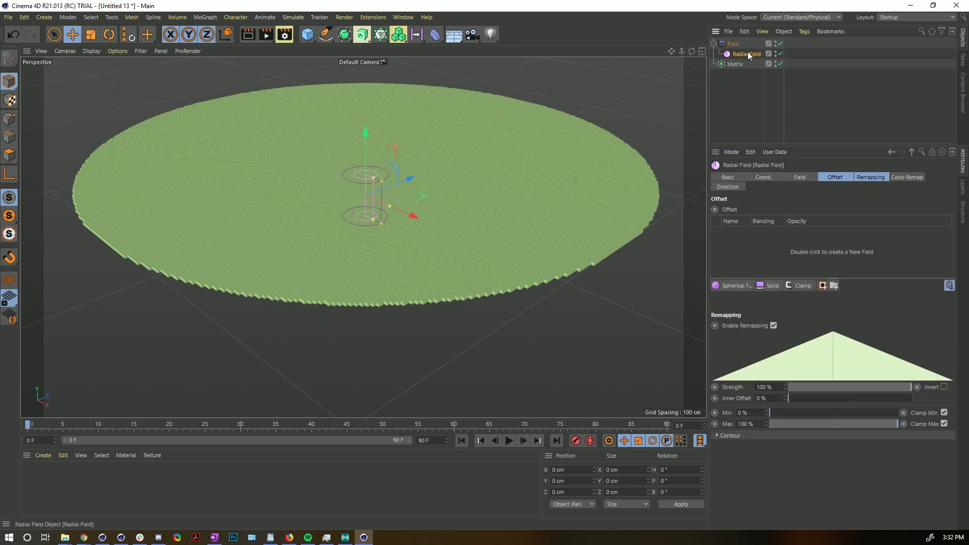
{"action": "left_click", "coordinate": [802, 178]}
{"action": "left_click_drag", "start_coordinate": [804, 262], "coordinate": [954, 262]}
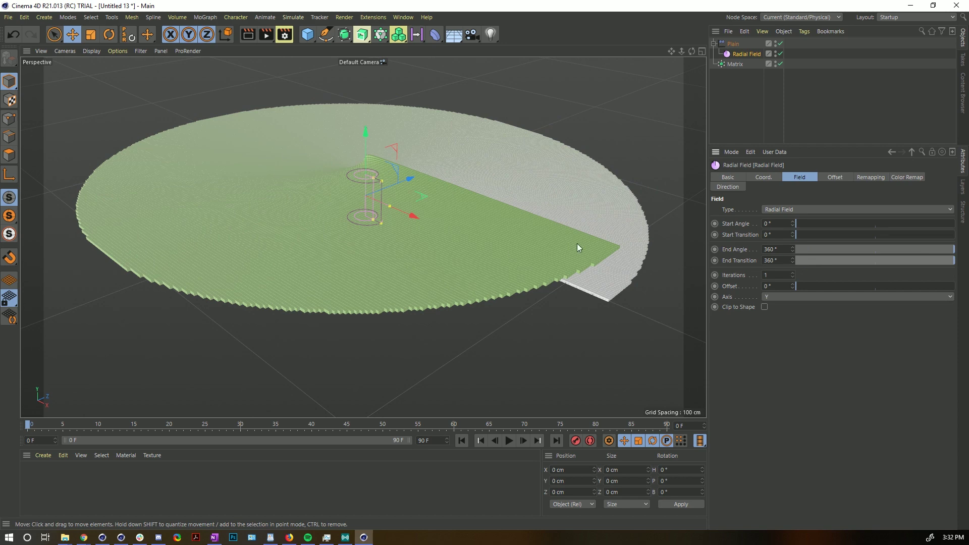
- Set the Radial Field's iterations to 5 and check the resulting blades from different angles
{"action": "double_click", "coordinate": [767, 275]}
{"action": "type", "text": "5"}
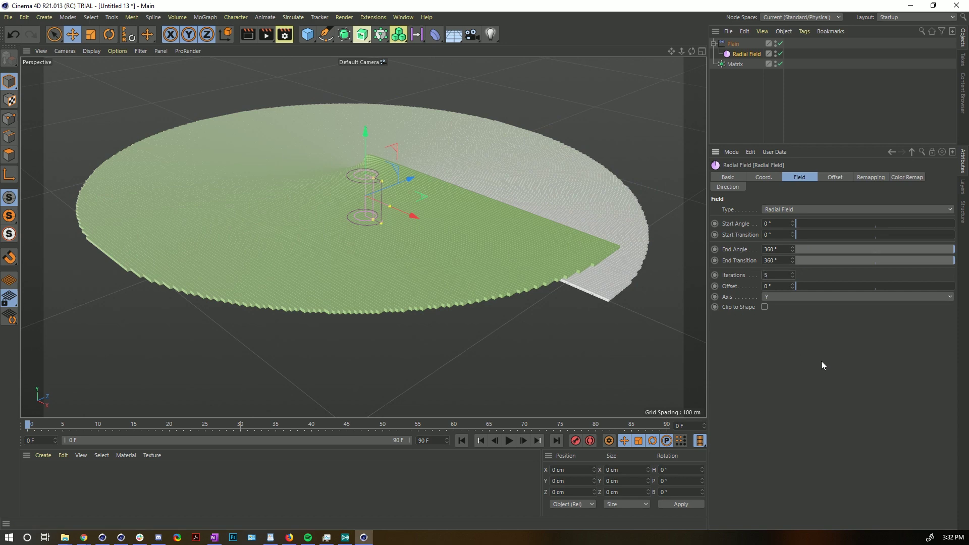
{"action": "key", "text": "Return"}
{"action": "left_click_drag", "start_coordinate": [420, 166], "coordinate": [483, 228], "text": "alt"}
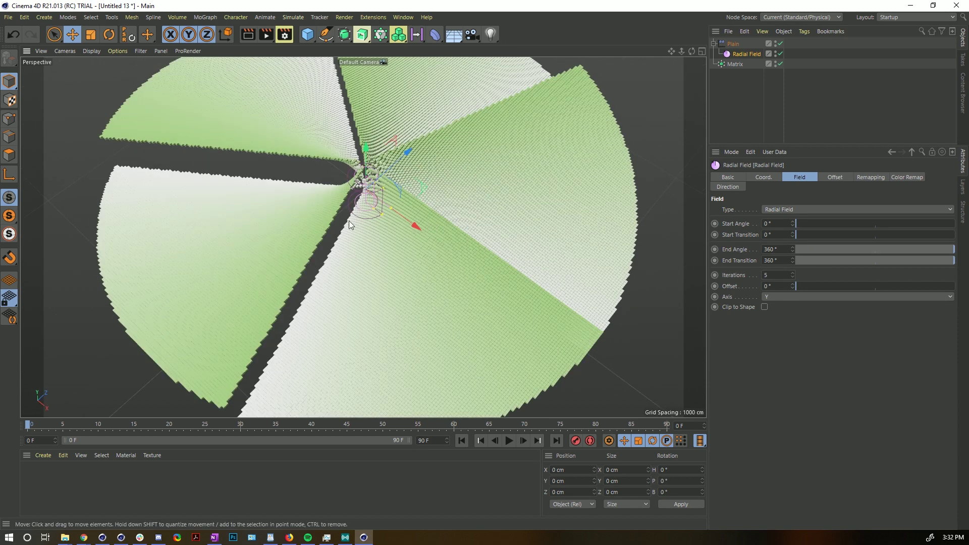
{"action": "left_click_drag", "start_coordinate": [349, 221], "coordinate": [331, 180], "text": "alt"}
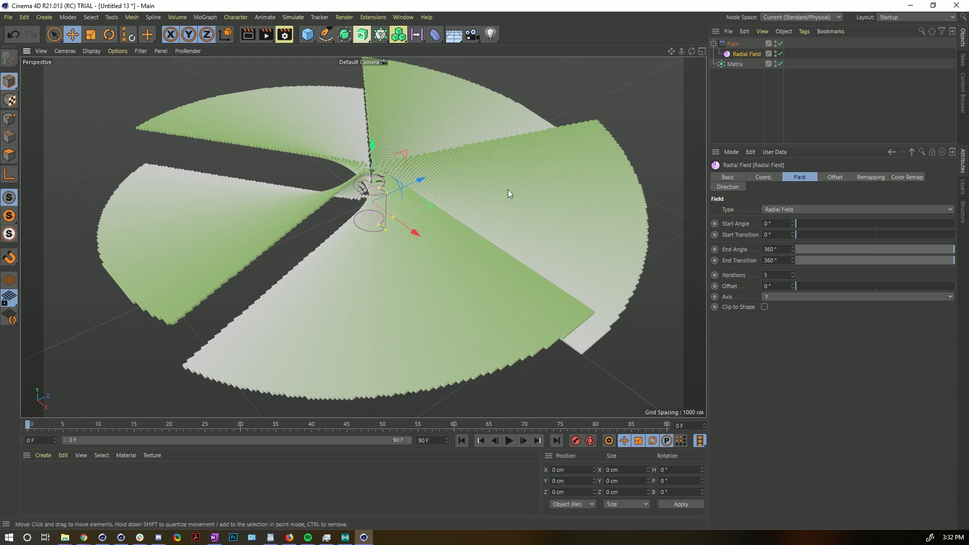
- Add a Time layer to the Radial Field's Offset and play the animation
{"action": "left_click", "coordinate": [834, 177]}
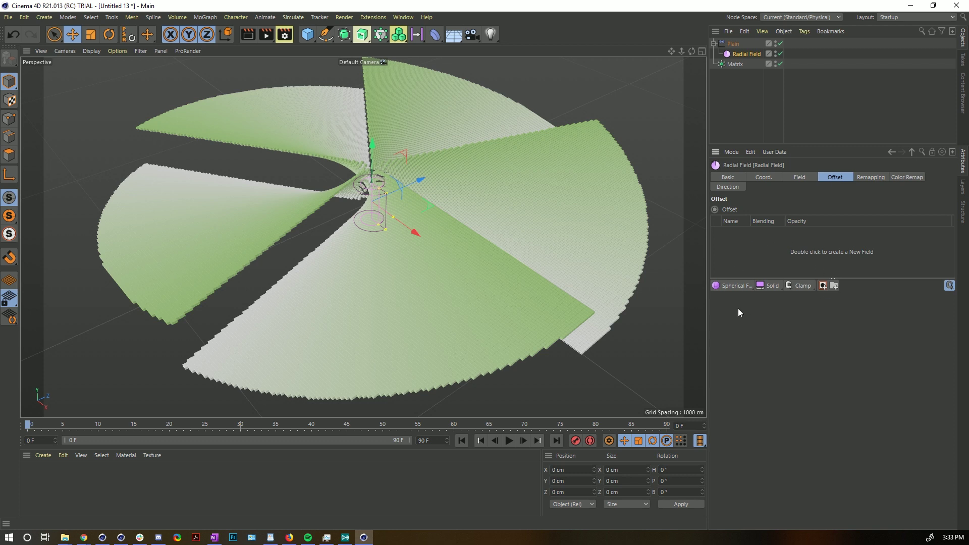
{"action": "left_click", "coordinate": [773, 286]}
{"action": "left_click", "coordinate": [783, 366]}
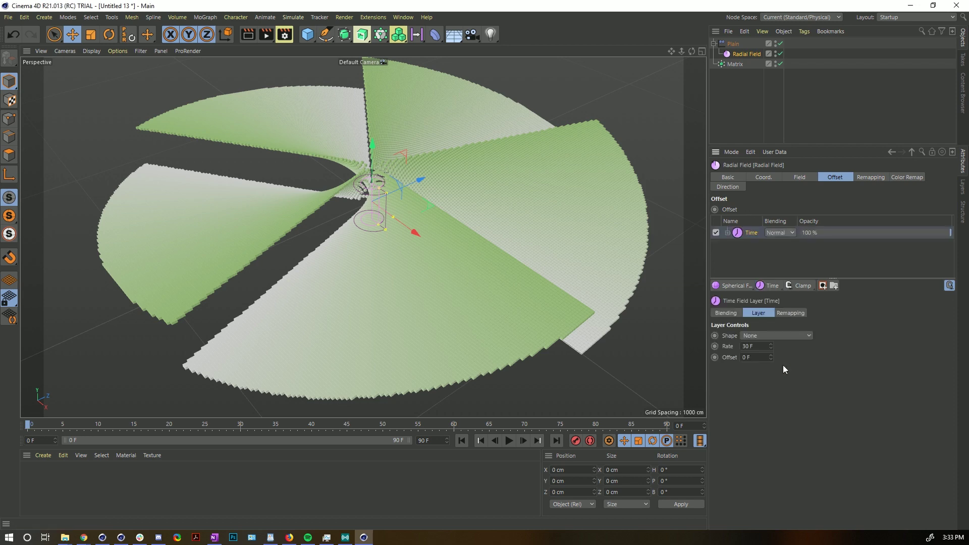
{"action": "left_click", "coordinate": [509, 441]}
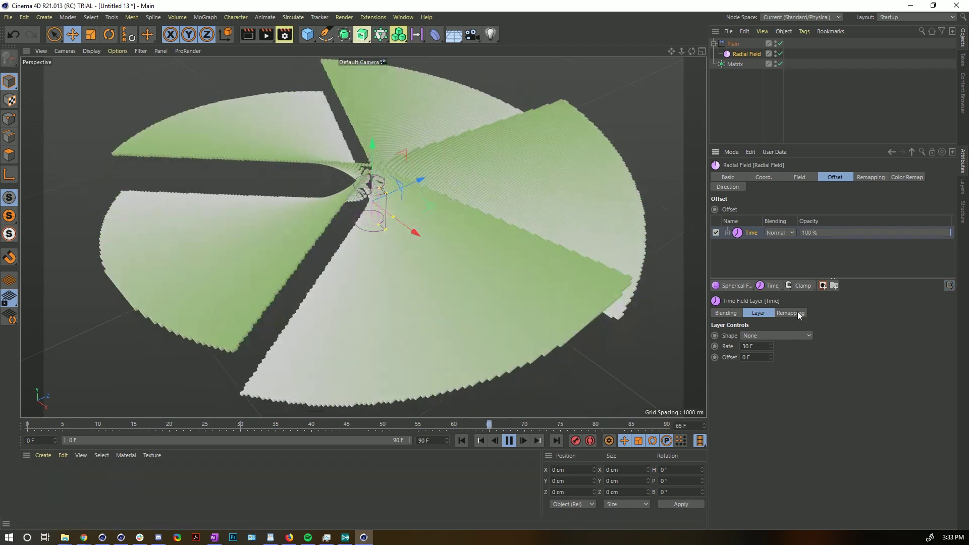
- Set the Time layer's rate to 60 F in the Radial Field's Offset settings
{"action": "left_click", "coordinate": [755, 346]}
{"action": "type", "text": "60"}
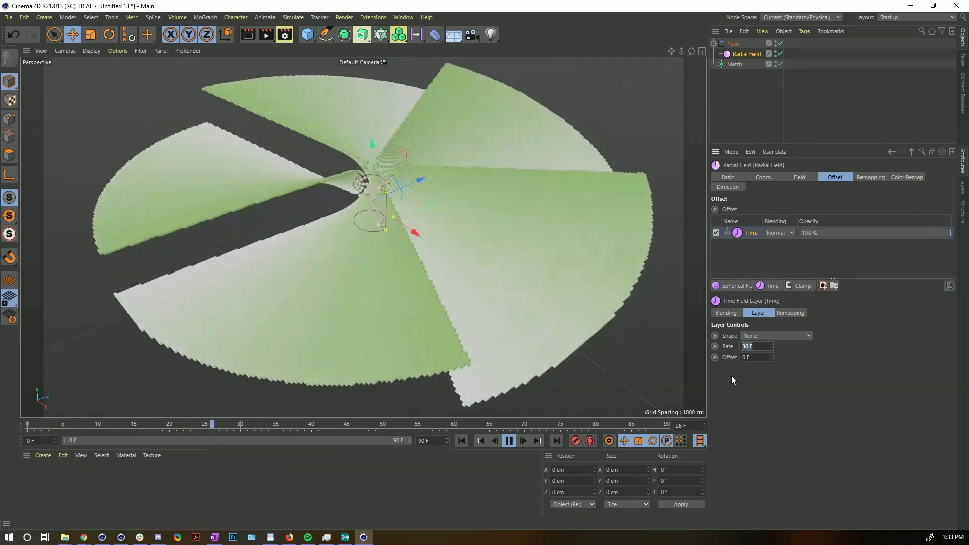
{"action": "key", "text": "Return"}
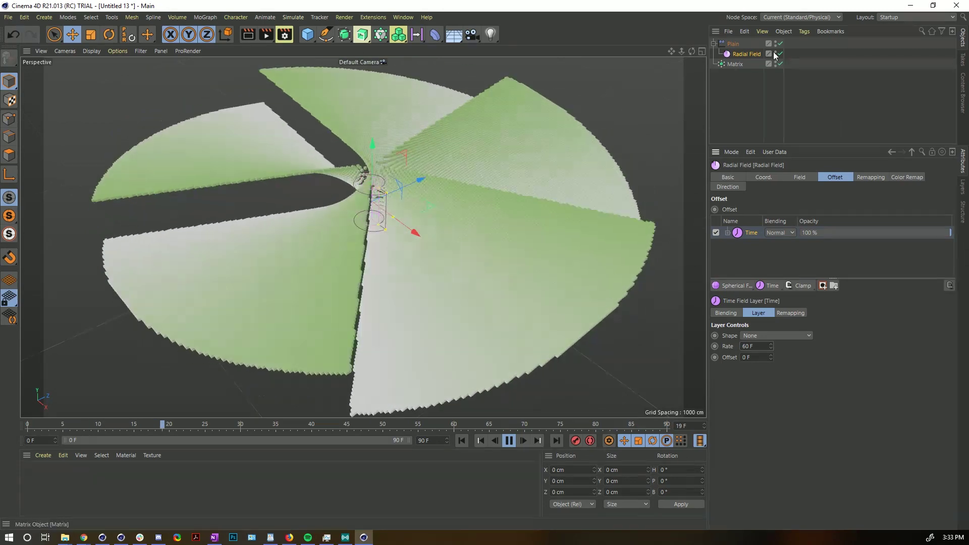
- Expand the Radial Field's Offset sublist in the Plain effector's falloff and compare it with the field's own Offset settings
{"action": "left_click", "coordinate": [733, 44]}
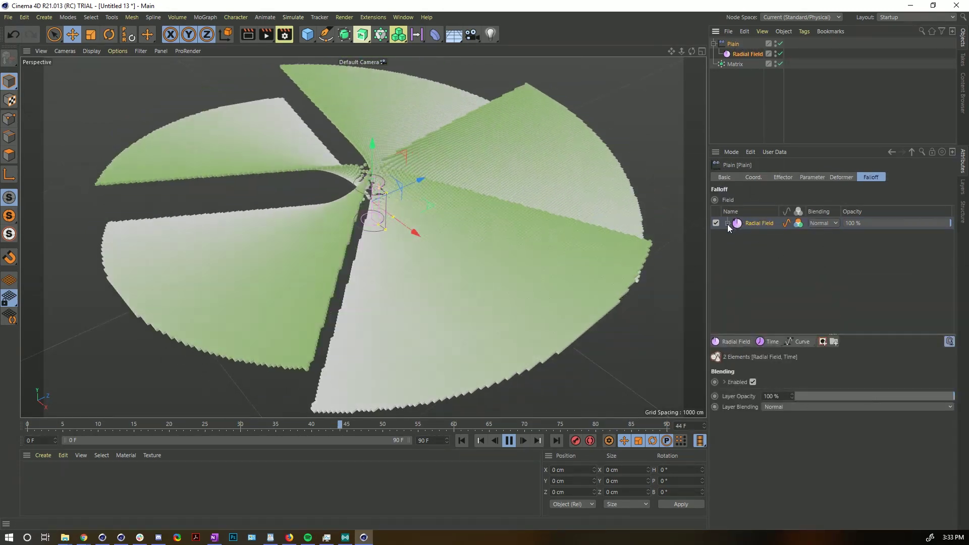
{"action": "left_click", "coordinate": [727, 223]}
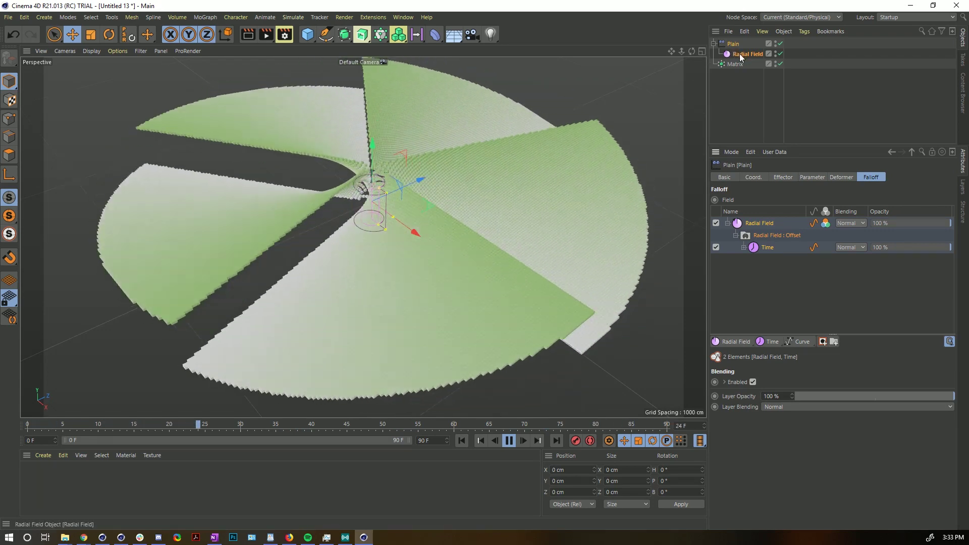
{"action": "left_click", "coordinate": [740, 54]}
{"action": "left_click", "coordinate": [834, 178], "text": "shift"}
{"action": "left_click", "coordinate": [834, 177]}
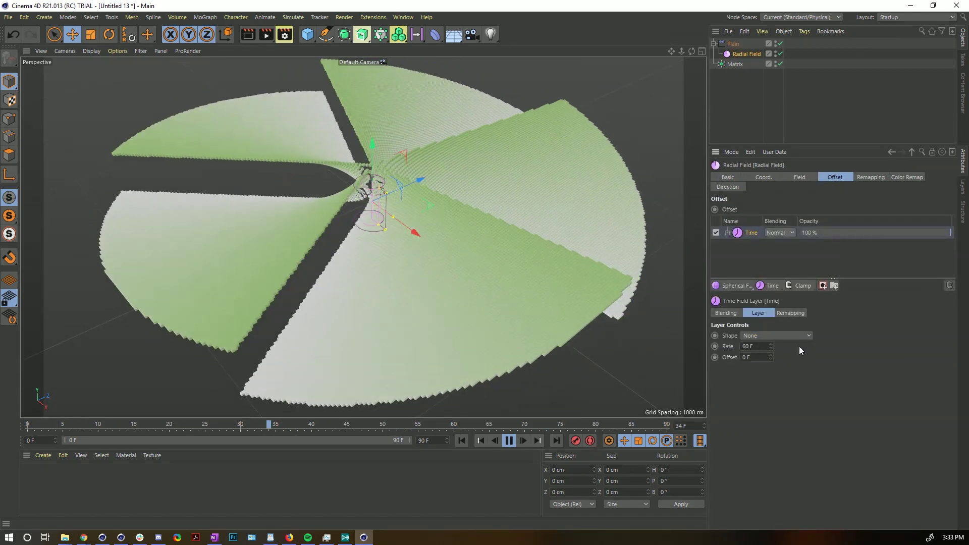
{"action": "left_click", "coordinate": [733, 44]}
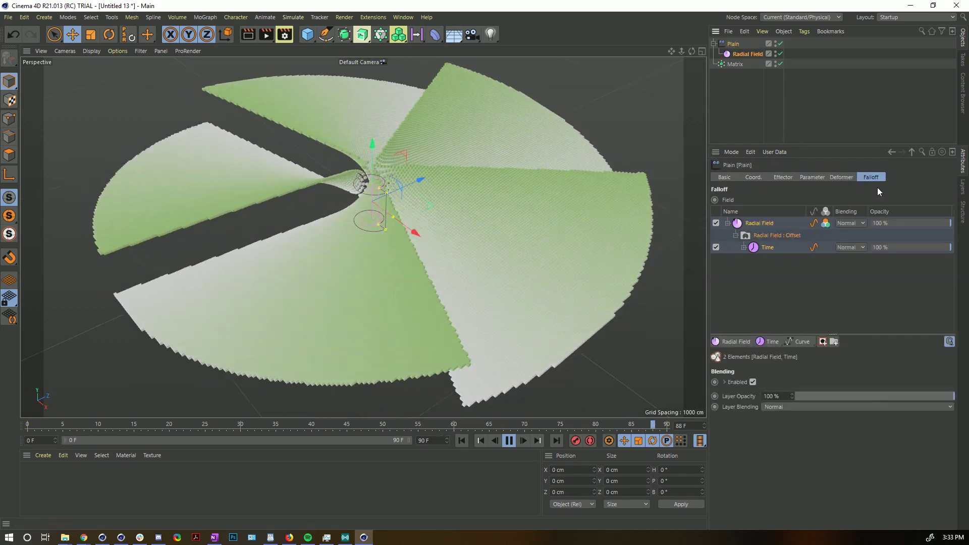
- Set the Time layer's rate to 90 F from within the Plain effector's falloff list
{"action": "left_click", "coordinate": [768, 247]}
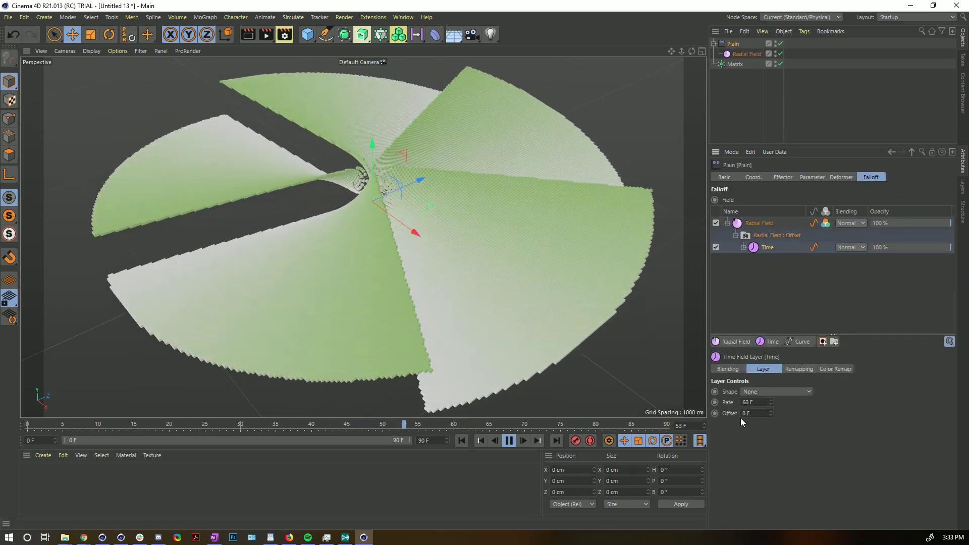
{"action": "type", "text": "90"}
{"action": "key", "text": "Return"}
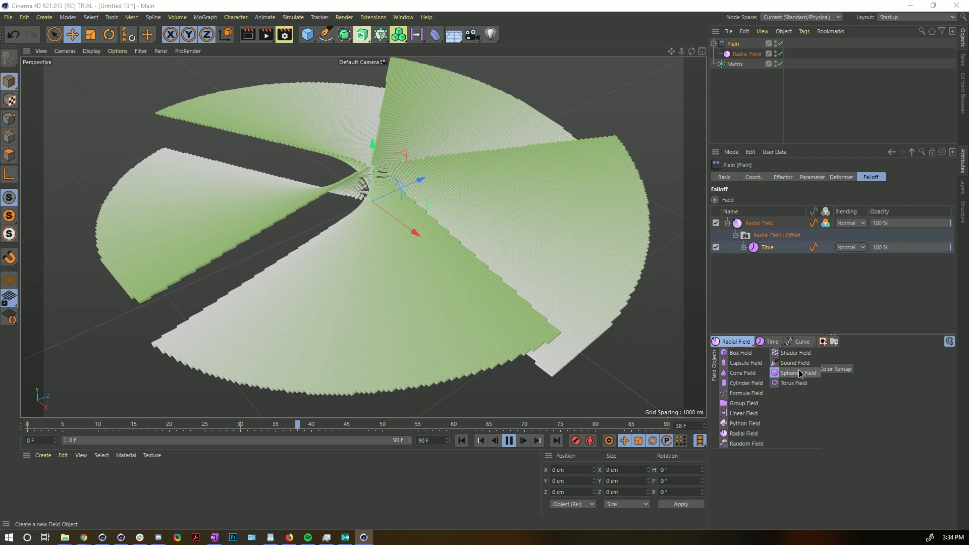
- Add a Spherical Field to the Plain effector's falloff, enlarged to about 1142 cm with an inner offset of 0 %
{"action": "left_click", "coordinate": [799, 373]}
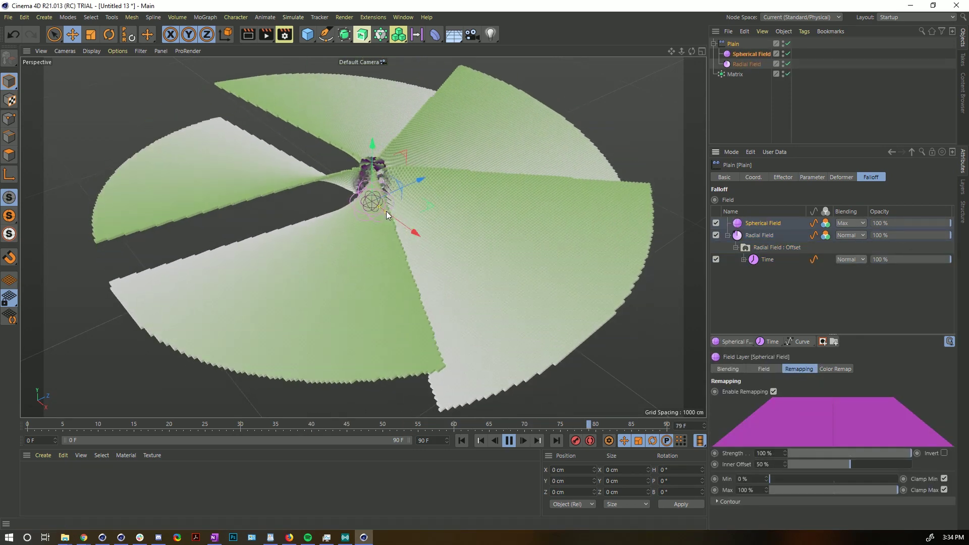
{"action": "left_click_drag", "start_coordinate": [386, 211], "coordinate": [595, 329]}
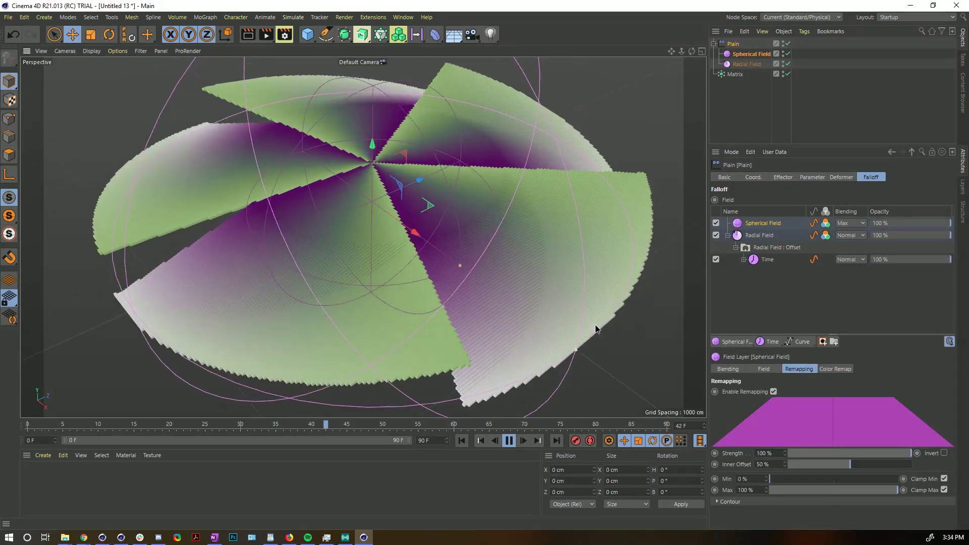
{"action": "left_click_drag", "start_coordinate": [848, 464], "coordinate": [765, 475]}
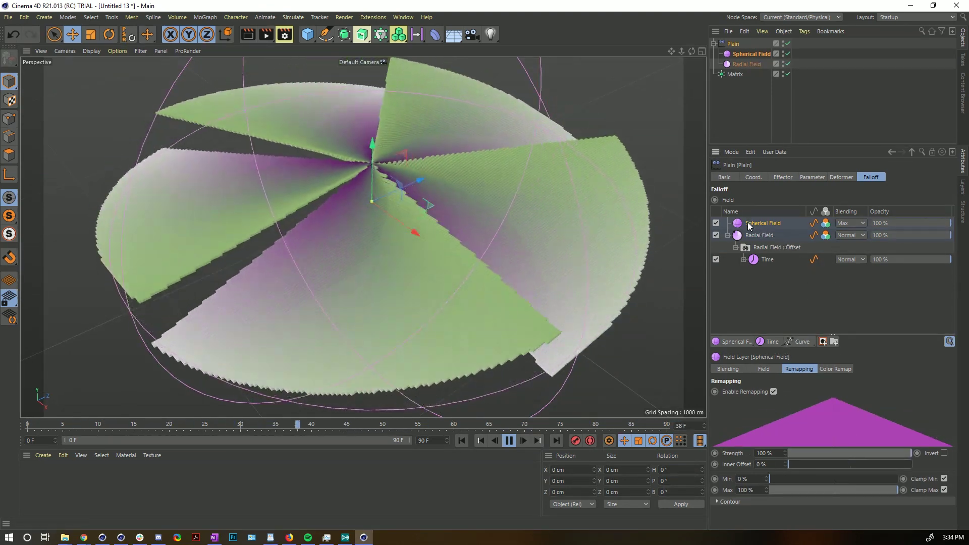
- Move the Spherical Field into the Radial Field's Offset sublist above Time and set its blending to Multiply
{"action": "left_click_drag", "start_coordinate": [749, 226], "coordinate": [758, 249]}
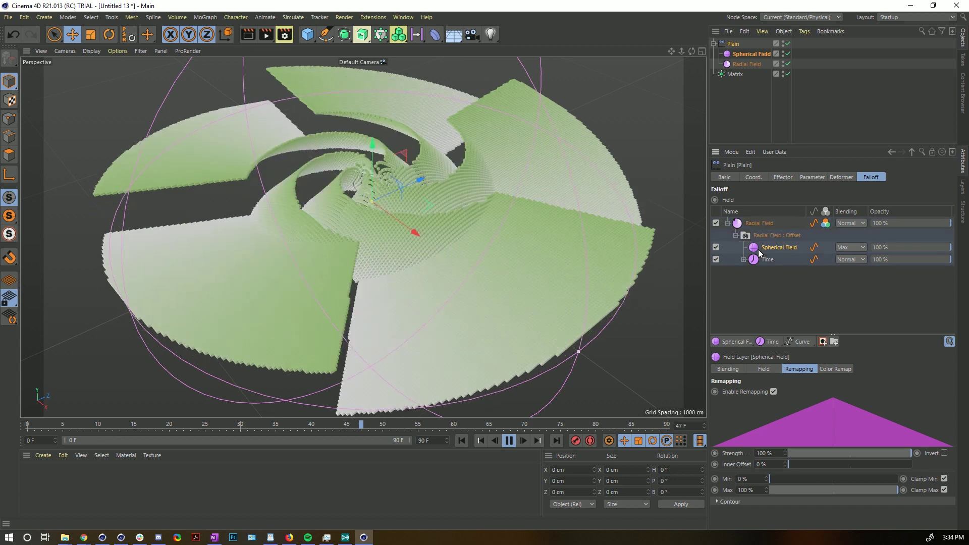
{"action": "left_click", "coordinate": [850, 259]}
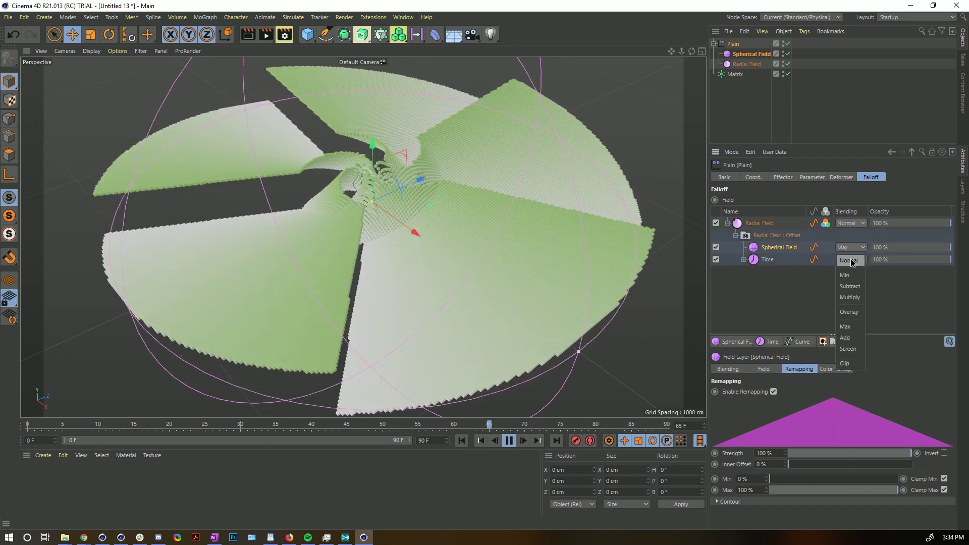
{"action": "left_click", "coordinate": [853, 297]}
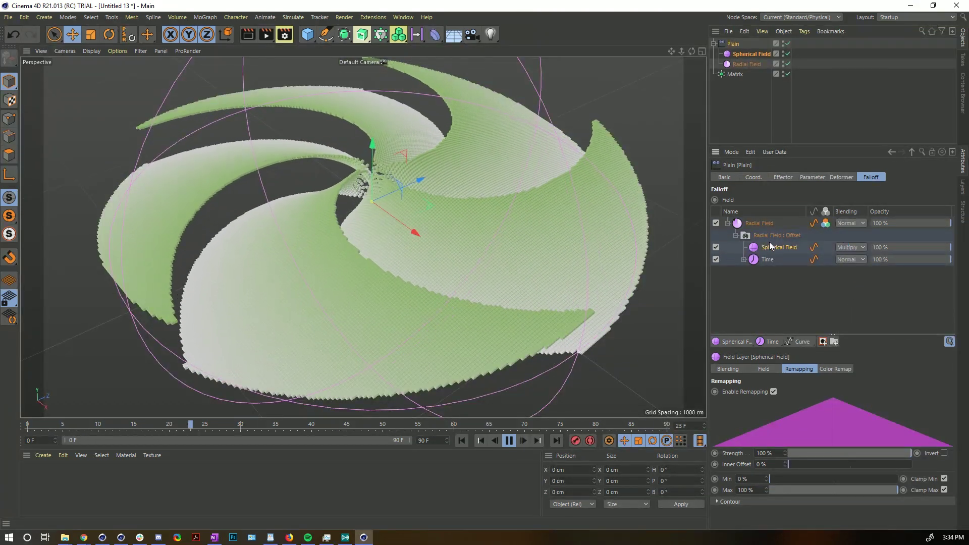
- Inspect the layers in the Radial Field's own Offset settings and view the playing spiral animation from a lower angle
{"action": "left_click", "coordinate": [749, 64]}
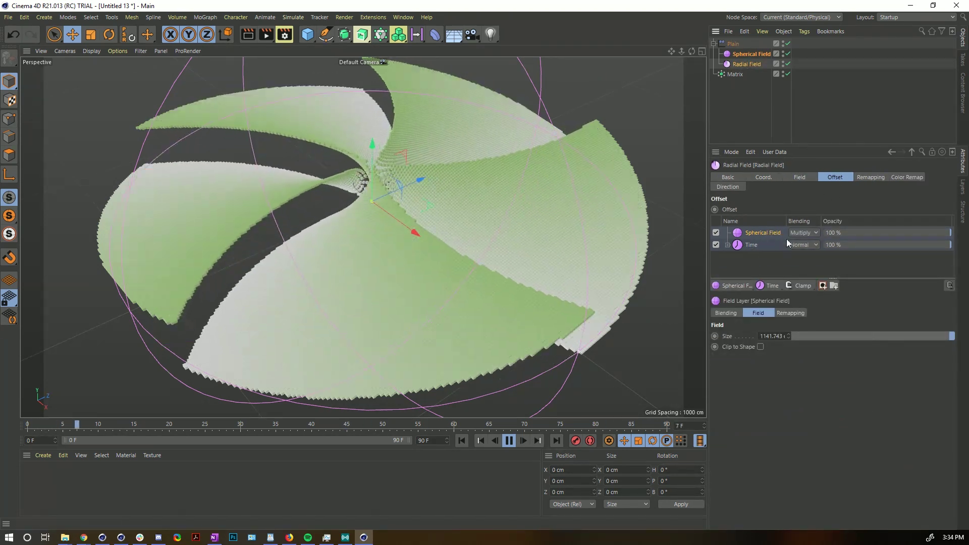
{"action": "left_click", "coordinate": [405, 179]}
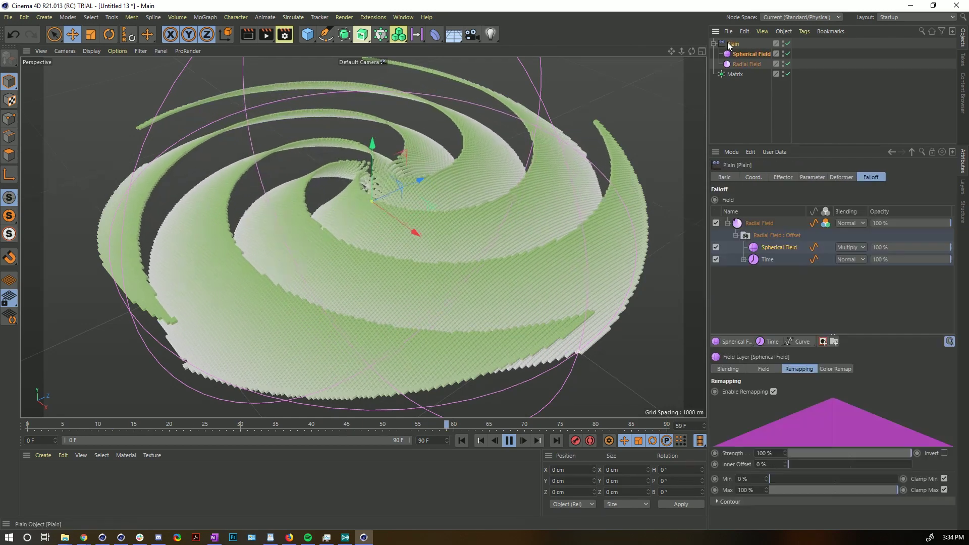
{"action": "mouse_move", "coordinate": [405, 179]}
{"action": "left_mouse_down", "text": "alt"}
{"action": "mouse_move", "coordinate": [402, 255]}
{"action": "mouse_move", "coordinate": [397, 124]}
{"action": "mouse_move", "coordinate": [411, 169]}
{"action": "left_mouse_up", "text": "alt"}
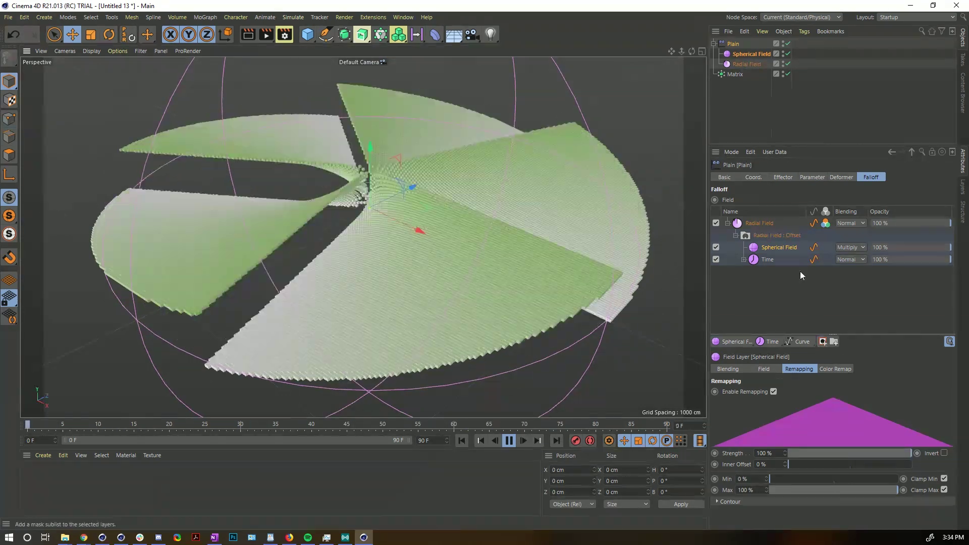
- Add a mask sublist to the Radial Field layer and place the Spherical Field inside it
{"action": "left_click", "coordinate": [764, 223]}
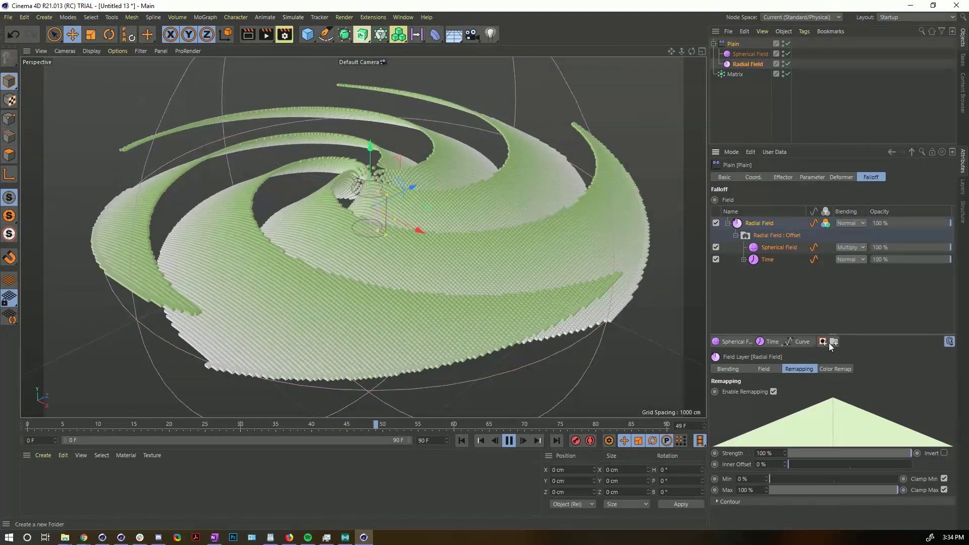
{"action": "left_click", "coordinate": [823, 343]}
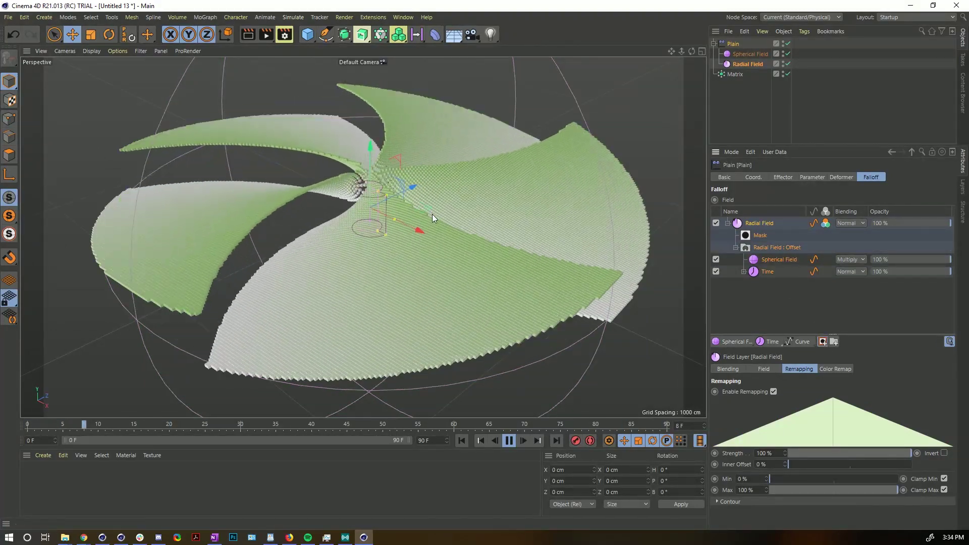
{"action": "mouse_move", "coordinate": [369, 146]}
{"action": "left_mouse_down", "text": "alt"}
{"action": "mouse_move", "coordinate": [430, 201]}
{"action": "mouse_move", "coordinate": [440, 251]}
{"action": "mouse_move", "coordinate": [407, 151]}
{"action": "mouse_move", "coordinate": [406, 169]}
{"action": "mouse_move", "coordinate": [382, 195]}
{"action": "mouse_move", "coordinate": [532, 156]}
{"action": "mouse_move", "coordinate": [240, 251]}
{"action": "left_mouse_up", "text": "alt"}
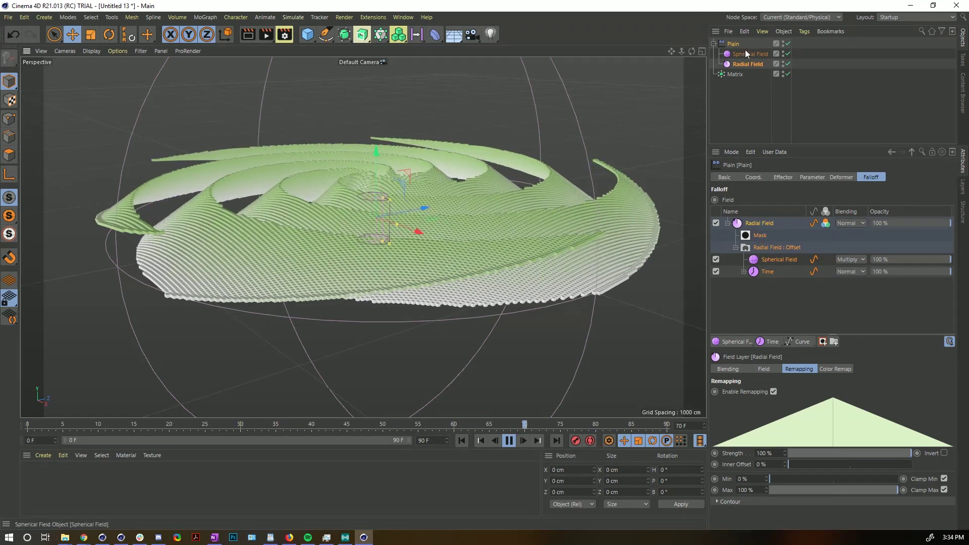
{"action": "left_click_drag", "start_coordinate": [745, 54], "coordinate": [826, 194]}
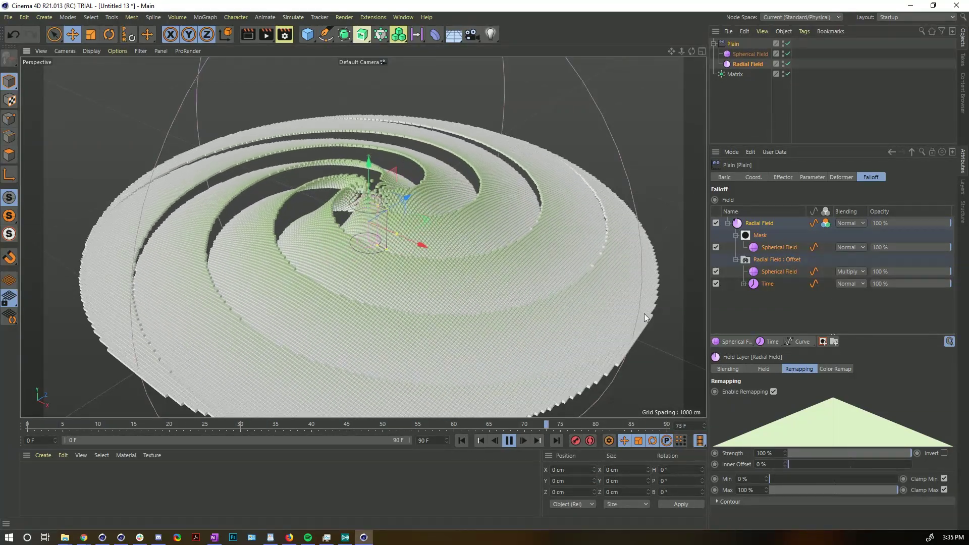
- Invert the Spherical Field's remapping and set its inner offset to 18 %
{"action": "left_click", "coordinate": [751, 53]}
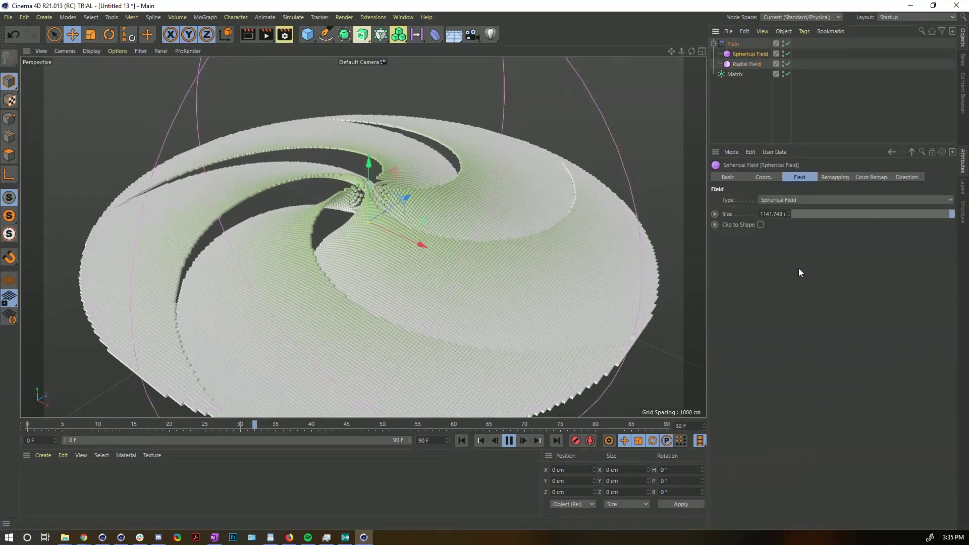
{"action": "left_click", "coordinate": [836, 177]}
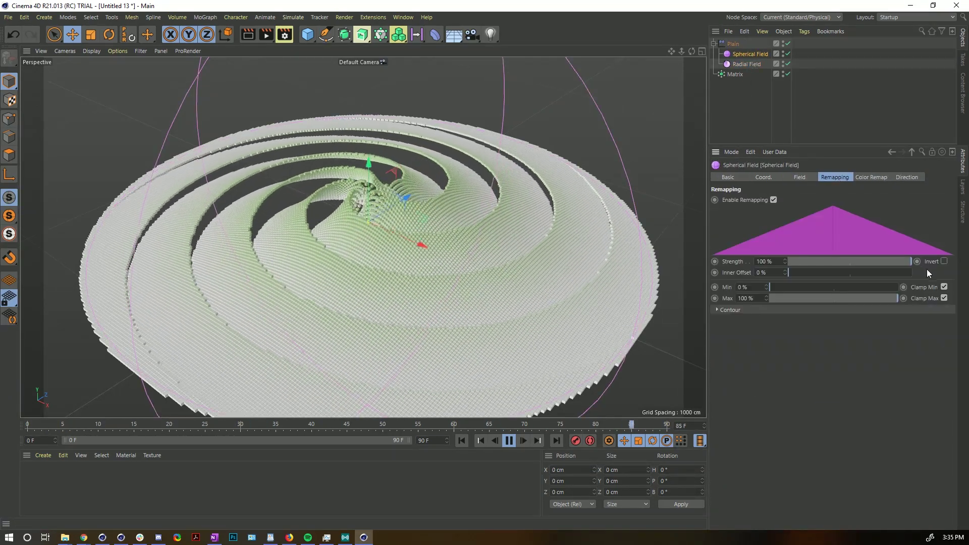
{"action": "left_click", "coordinate": [944, 261]}
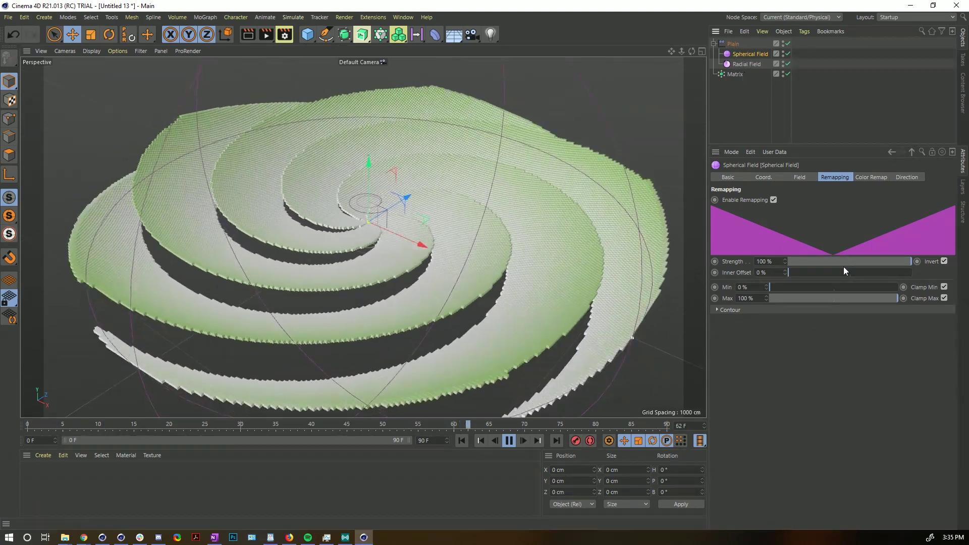
{"action": "left_click", "coordinate": [798, 273]}
{"action": "mouse_move", "coordinate": [799, 273]}
{"action": "left_mouse_down"}
{"action": "mouse_move", "coordinate": [791, 273]}
{"action": "mouse_move", "coordinate": [811, 271]}
{"action": "left_mouse_up"}
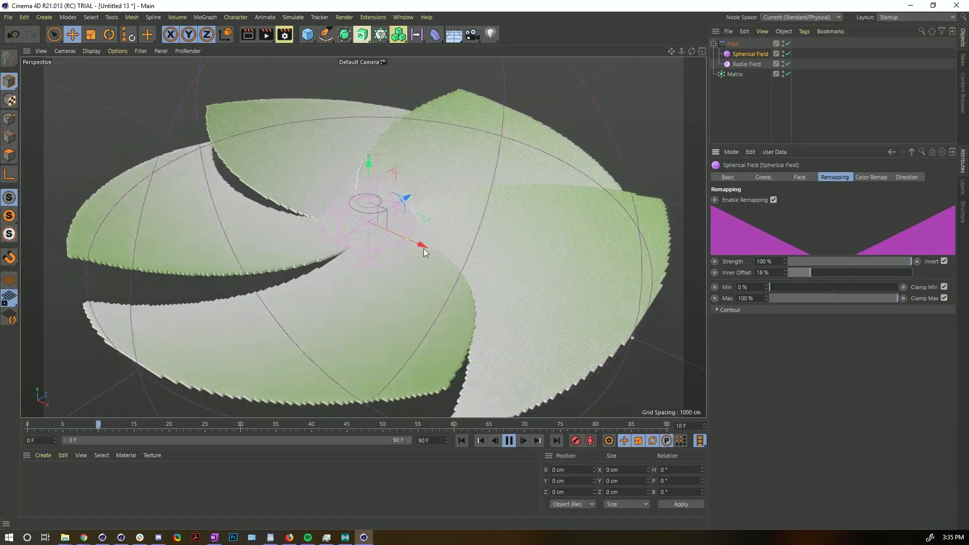
{"action": "left_click_drag", "start_coordinate": [426, 307], "coordinate": [392, 231], "text": "alt"}
- Add a Random Field to the Plain effector's falloff with color enabled and Normal blending, and set the effector's Y scale to 43.57
{"action": "left_click", "coordinate": [733, 45]}
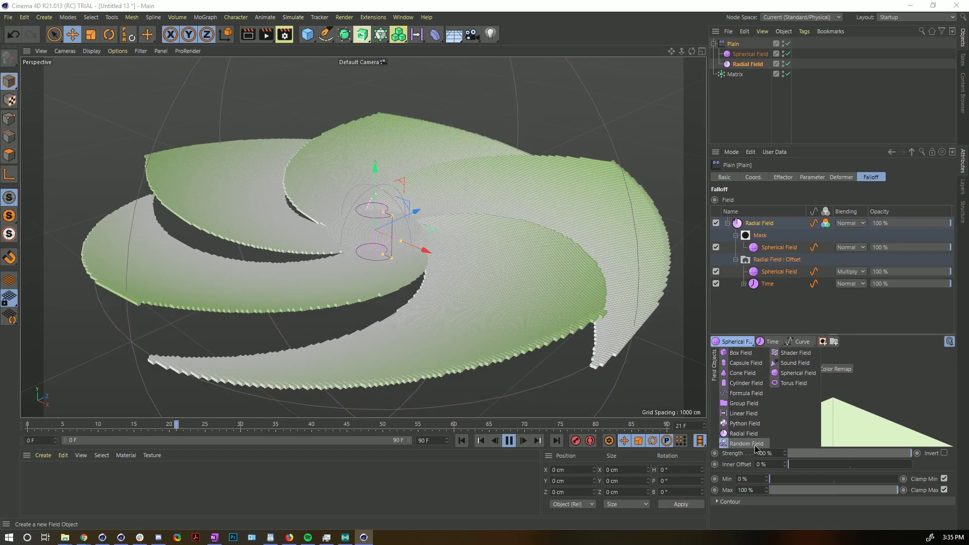
{"action": "left_click", "coordinate": [752, 443]}
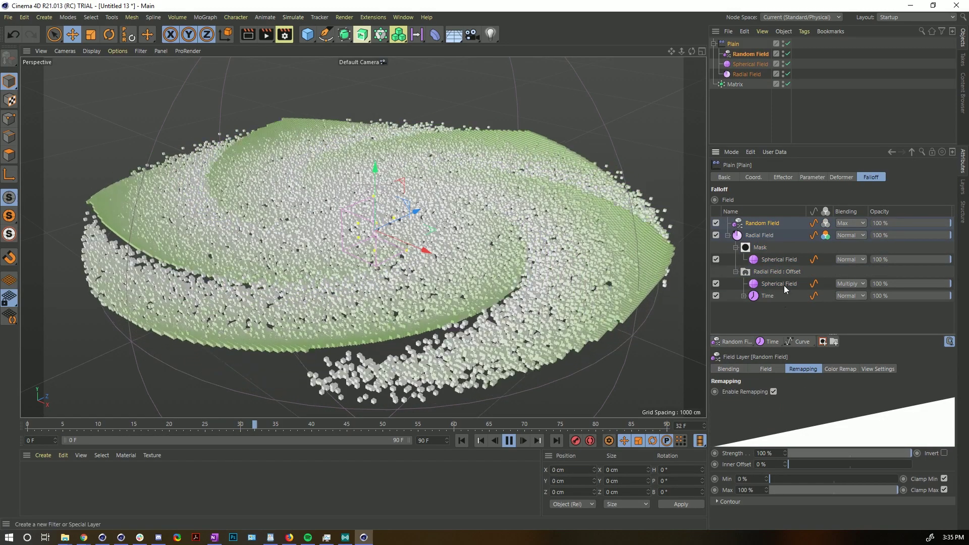
{"action": "left_click", "coordinate": [825, 224]}
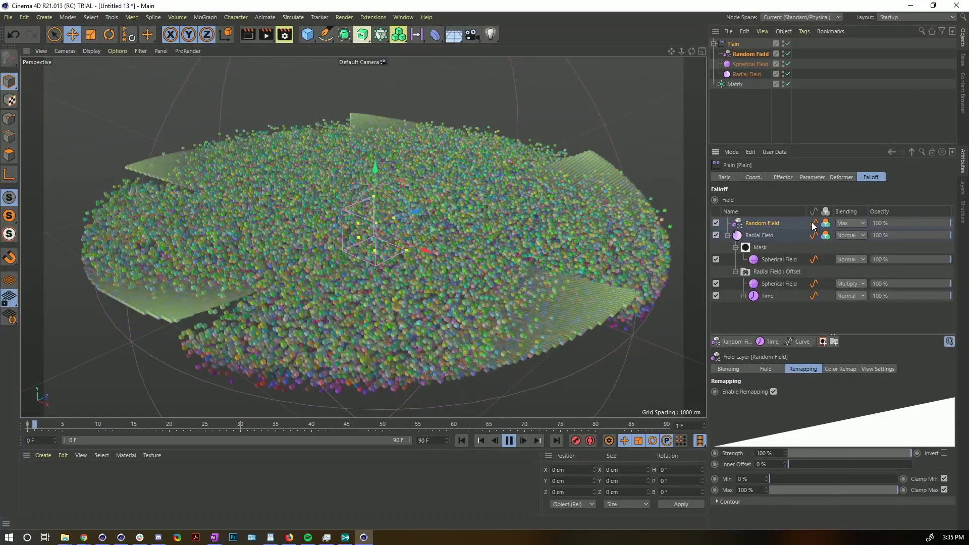
{"action": "left_click", "coordinate": [846, 223]}
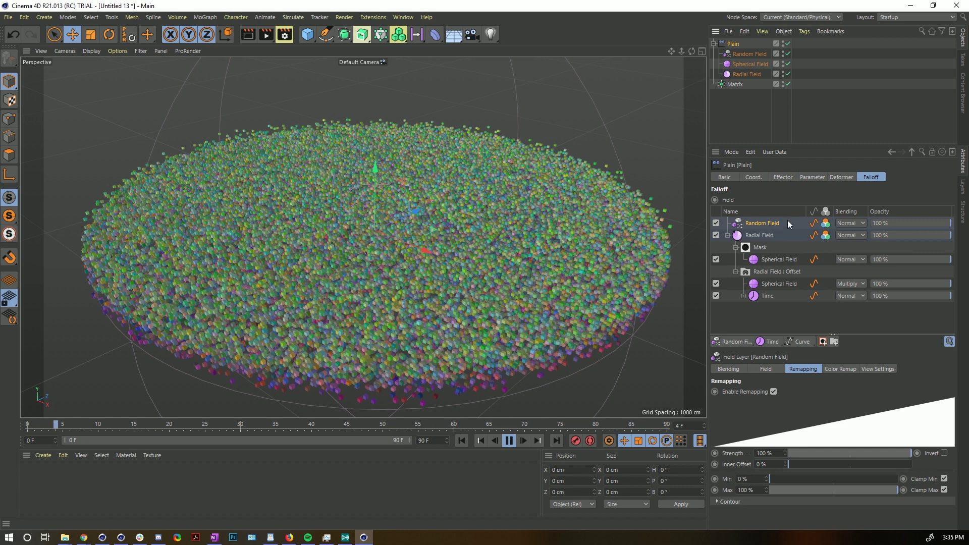
{"action": "left_click", "coordinate": [803, 177]}
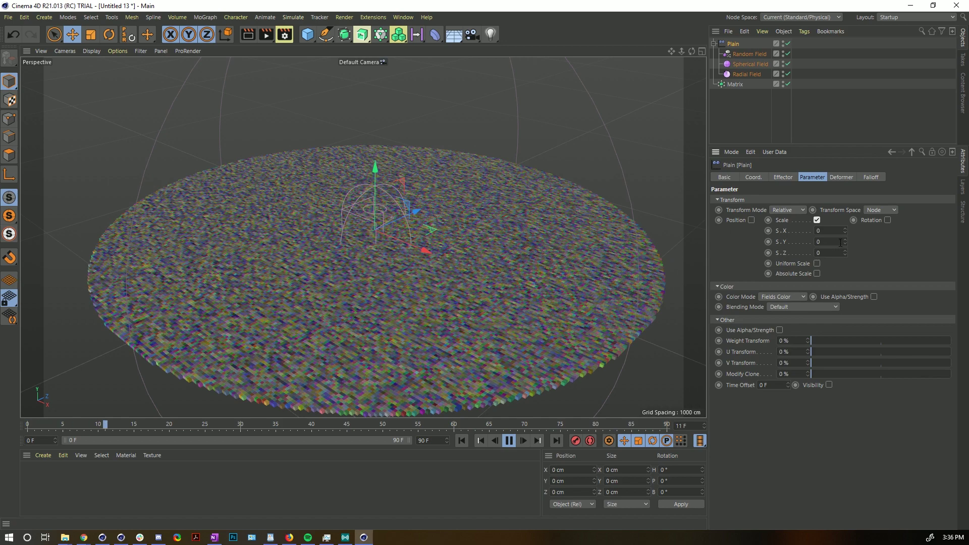
{"action": "left_click_drag", "start_coordinate": [845, 242], "coordinate": [845, 201]}
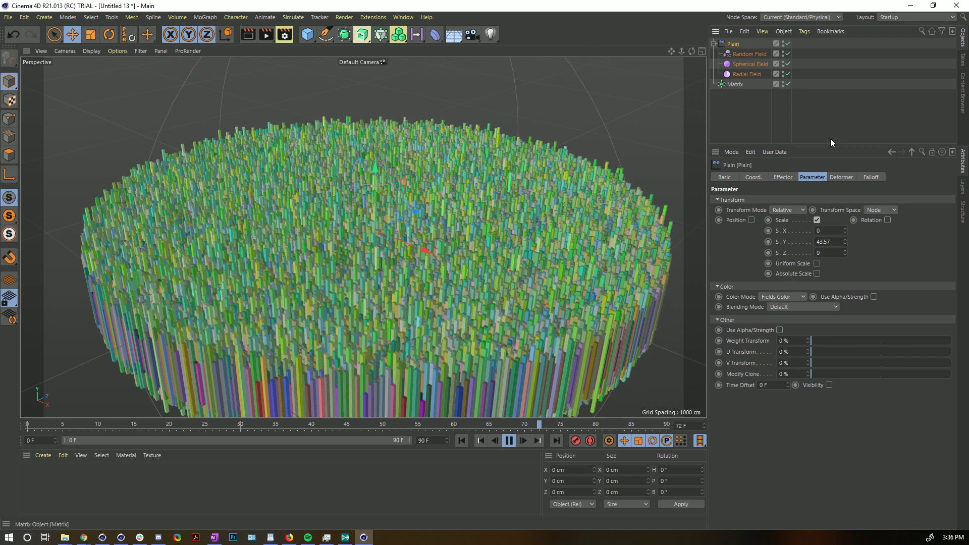
- Add a mask to the Random Field, move the Radial Field with its sublists into it, and view the animation from several angles
{"action": "left_click", "coordinate": [870, 177]}
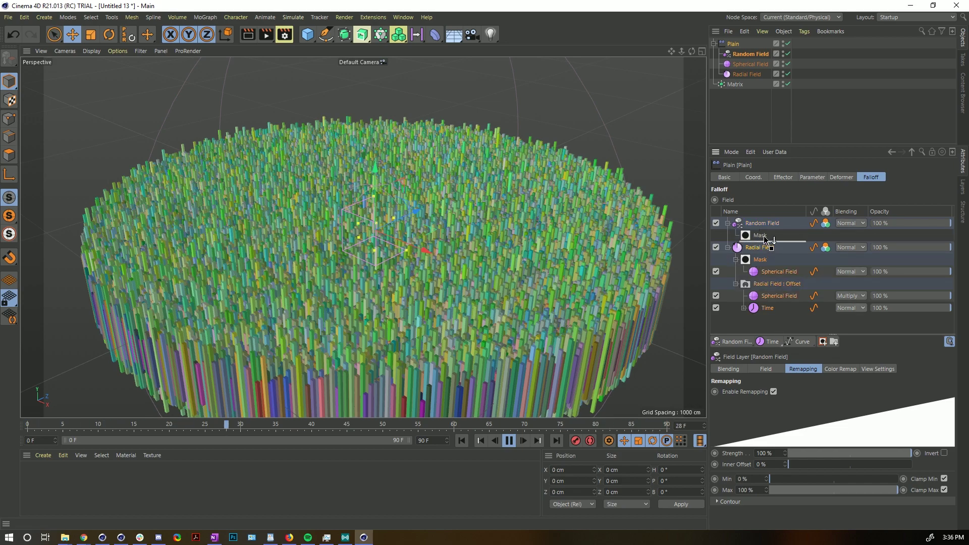
{"action": "left_click_drag", "start_coordinate": [760, 235], "coordinate": [761, 235]}
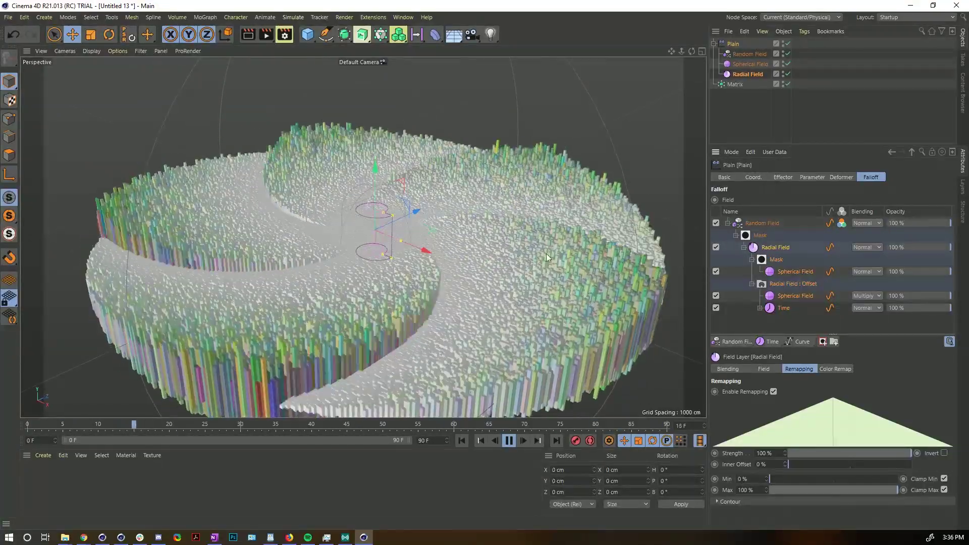
{"action": "left_click_drag", "start_coordinate": [322, 154], "coordinate": [382, 167], "text": "alt"}
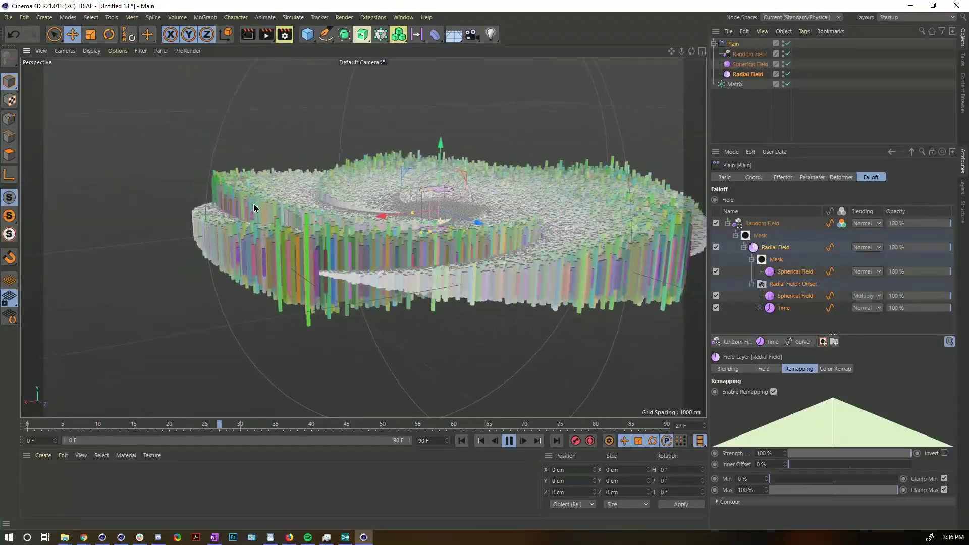
{"action": "left_click_drag", "start_coordinate": [254, 207], "coordinate": [334, 254], "text": "alt"}
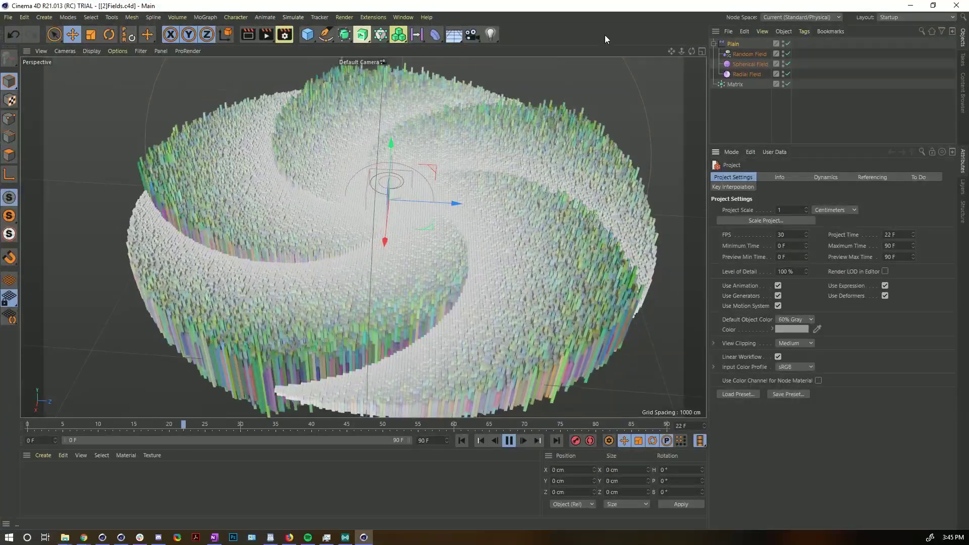
- Create a new project and add a particle Emitter to it
{"action": "key", "text": "ctrl+n"}
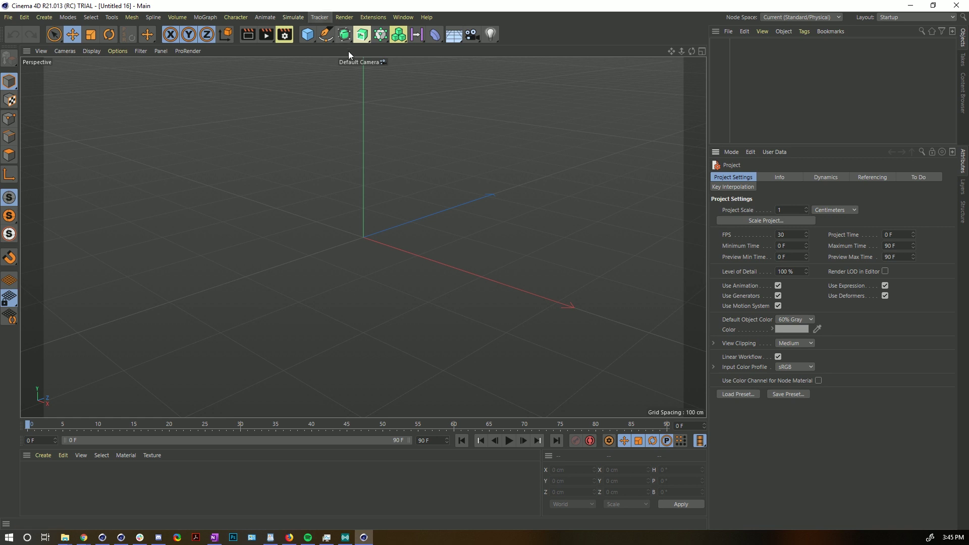
{"action": "left_click", "coordinate": [286, 16]}
{"action": "mouse_move", "coordinate": [306, 60]}
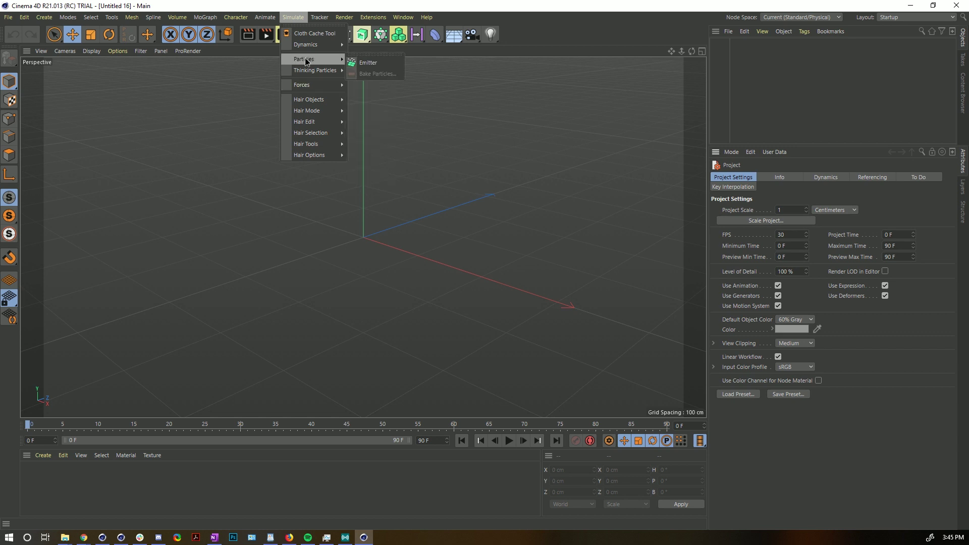
{"action": "left_click", "coordinate": [368, 63]}
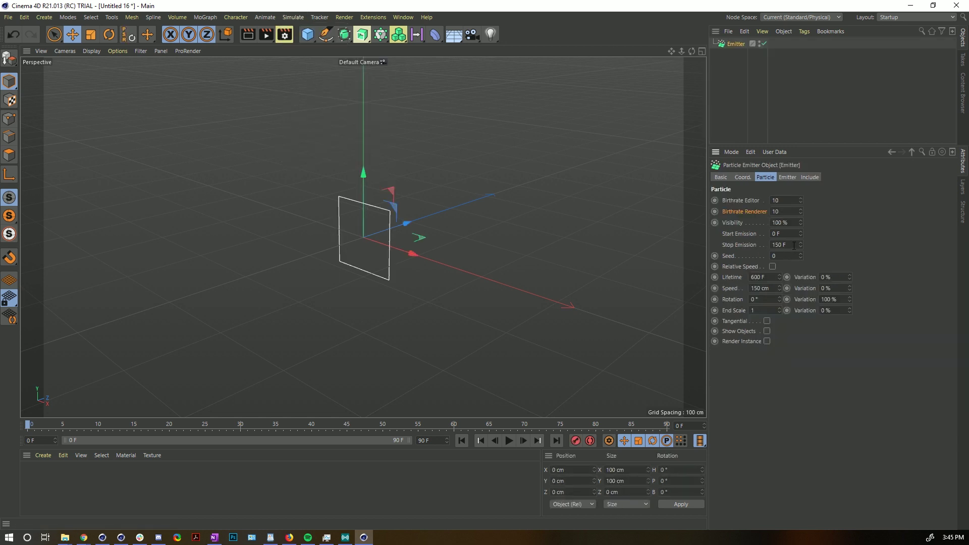
- Set the Emitter's stop emission to 555 F and extend the project and its preview range to 444 F
{"action": "type", "text": "555"}
{"action": "key", "text": "Return"}
{"action": "type", "text": "444"}
{"action": "key", "text": "Return"}
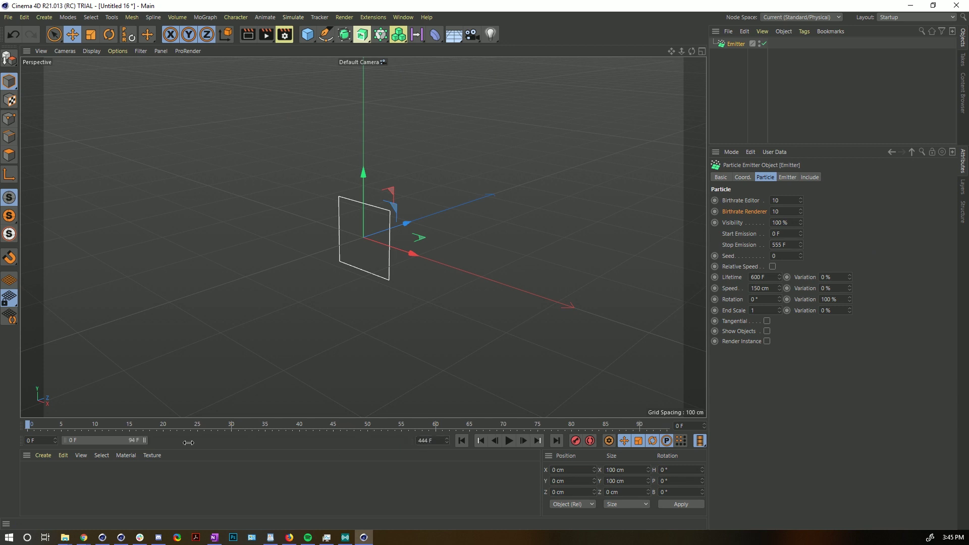
{"action": "left_click_drag", "start_coordinate": [143, 440], "coordinate": [410, 440]}
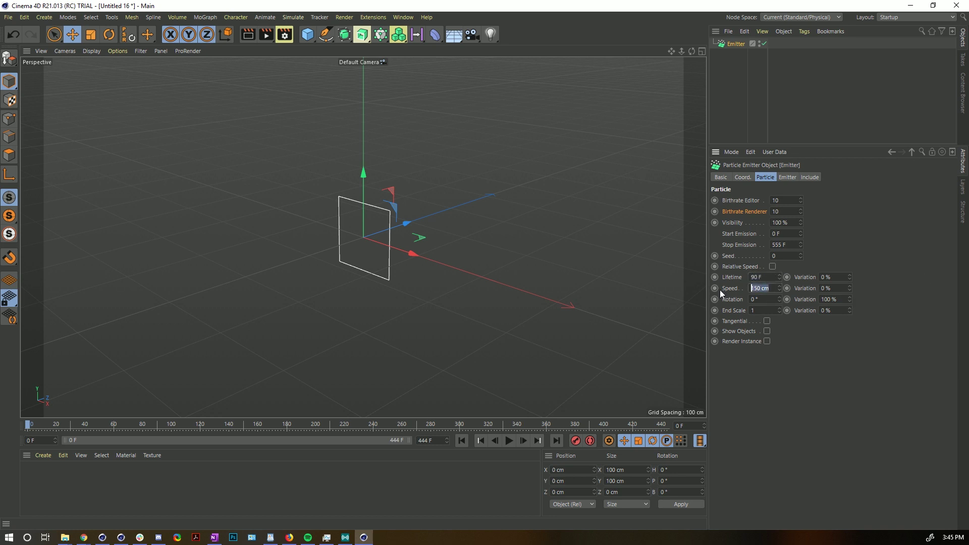
- Set the Emitter's lifetime to 90 F with 55 % variation and its speed to 333 cm, and play the particle stream
{"action": "type", "text": "333"}
{"action": "key", "text": "Return"}
{"action": "type", "text": "55"}
{"action": "key", "text": "Return"}
{"action": "left_click", "coordinate": [509, 441]}
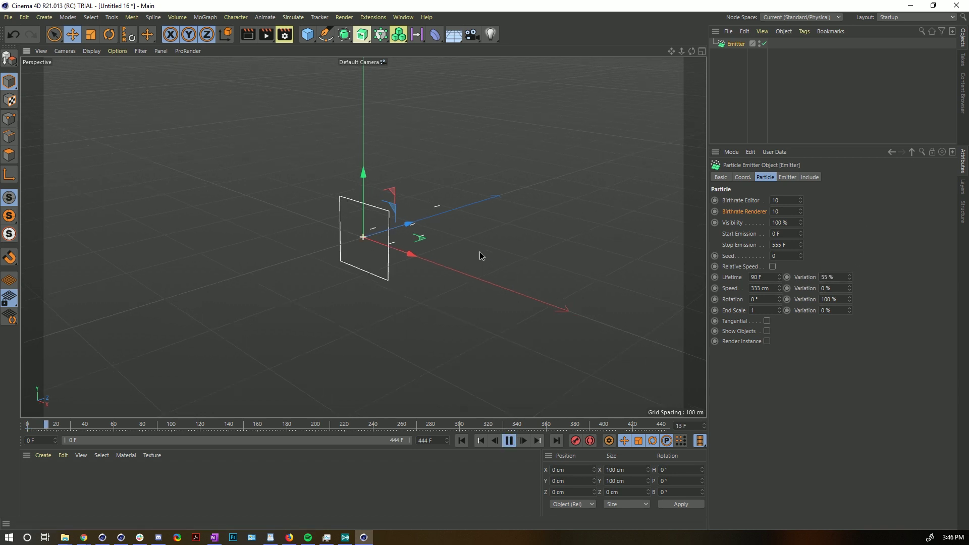
{"action": "left_click_drag", "start_coordinate": [479, 252], "coordinate": [258, 229], "text": "alt"}
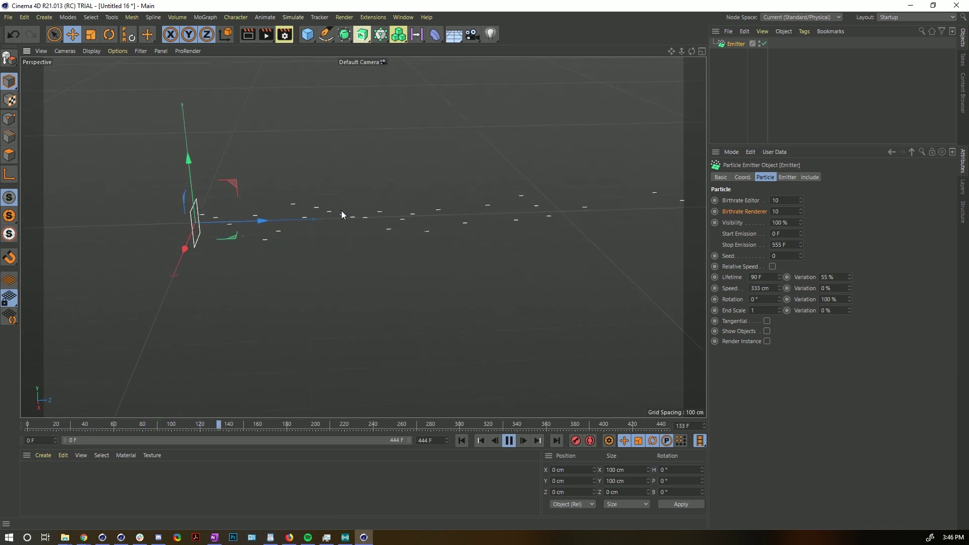
{"action": "left_click_drag", "start_coordinate": [342, 212], "coordinate": [244, 227], "text": "alt"}
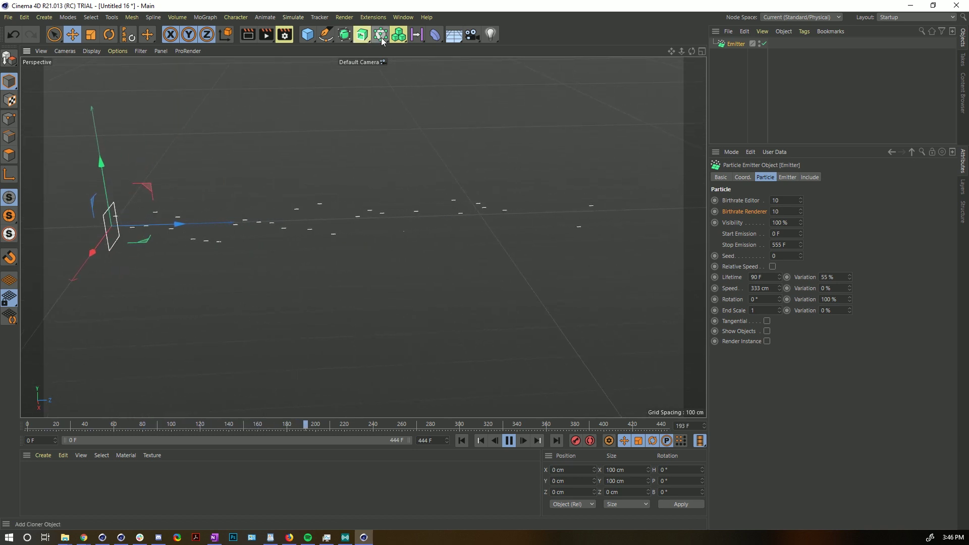
- Add a Matrix object in Object mode and use the Emitter as its source object
{"action": "left_click_drag", "start_coordinate": [382, 41], "coordinate": [490, 46]}
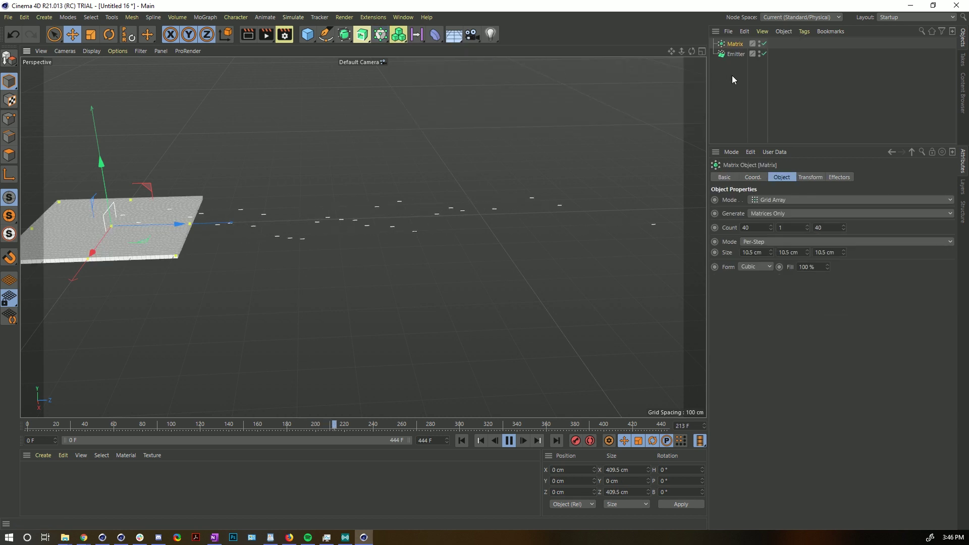
{"action": "left_click", "coordinate": [771, 201]}
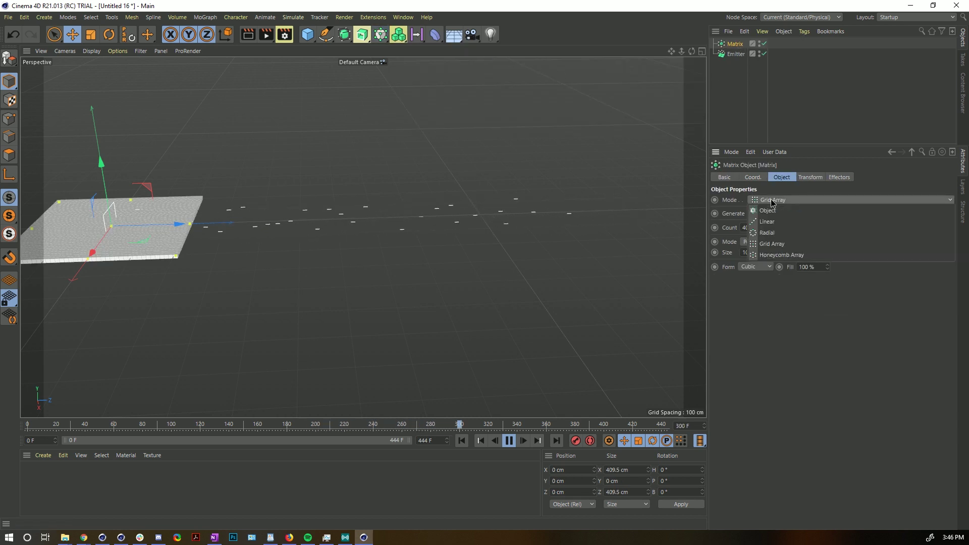
{"action": "left_click", "coordinate": [777, 211]}
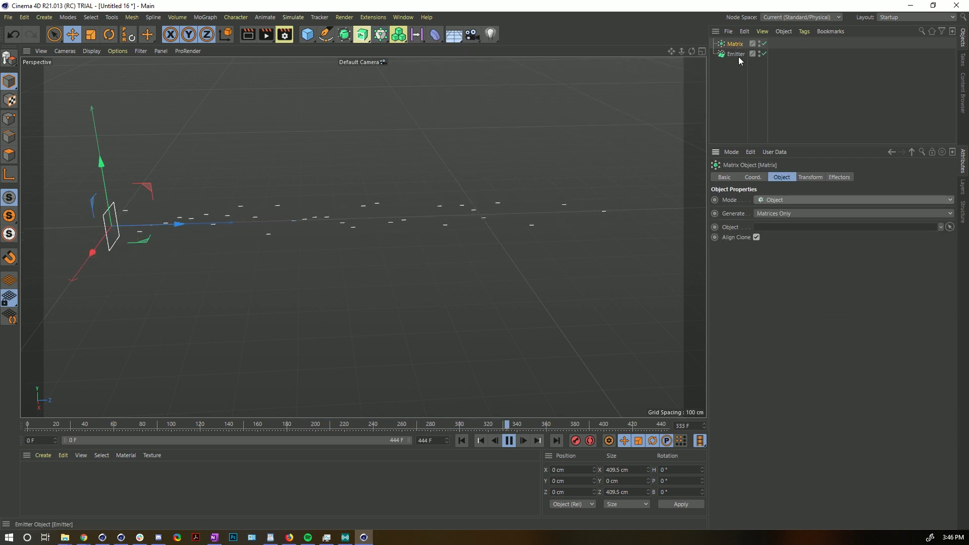
{"action": "left_click_drag", "start_coordinate": [738, 58], "coordinate": [774, 229]}
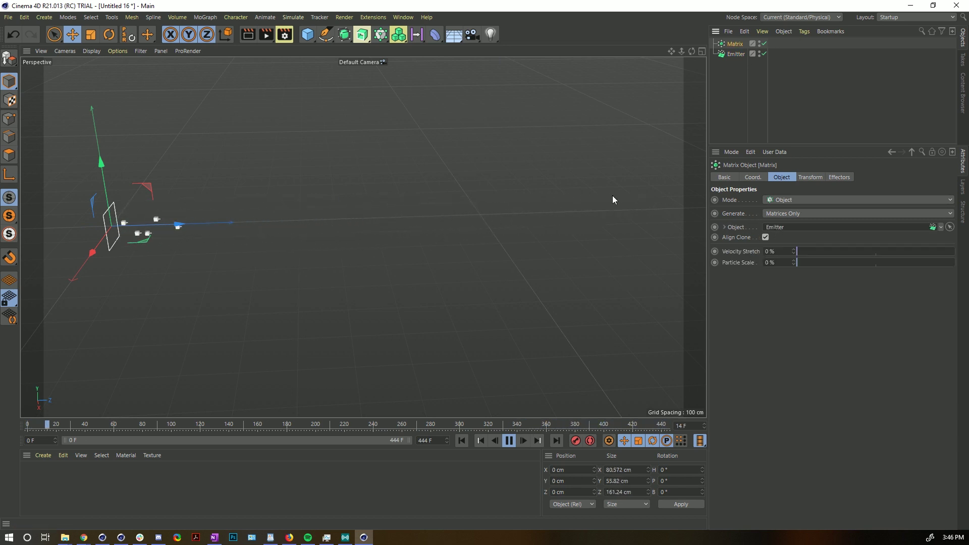
{"action": "left_click", "coordinate": [719, 96]}
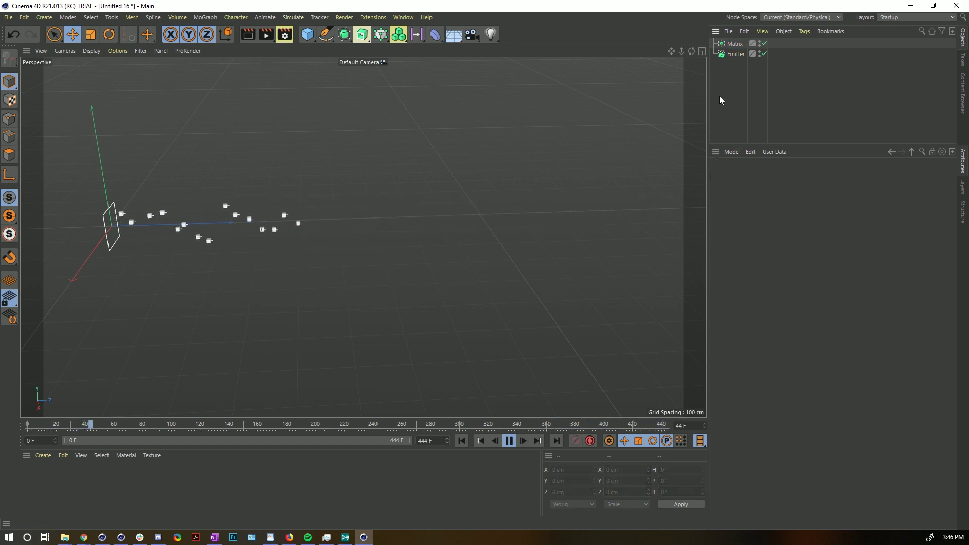
- Add a Plain effector to the Matrix object
{"action": "left_click", "coordinate": [735, 45]}
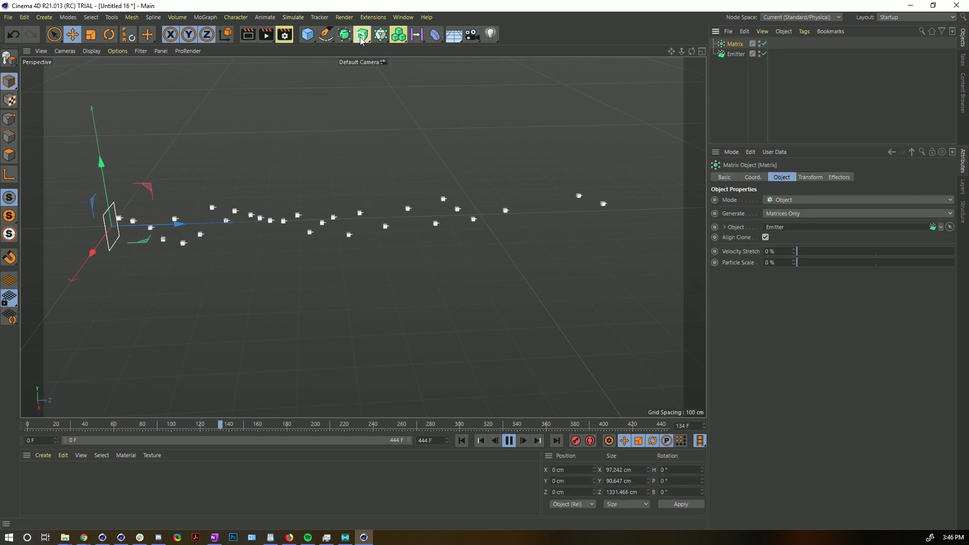
{"action": "left_click", "coordinate": [386, 39]}
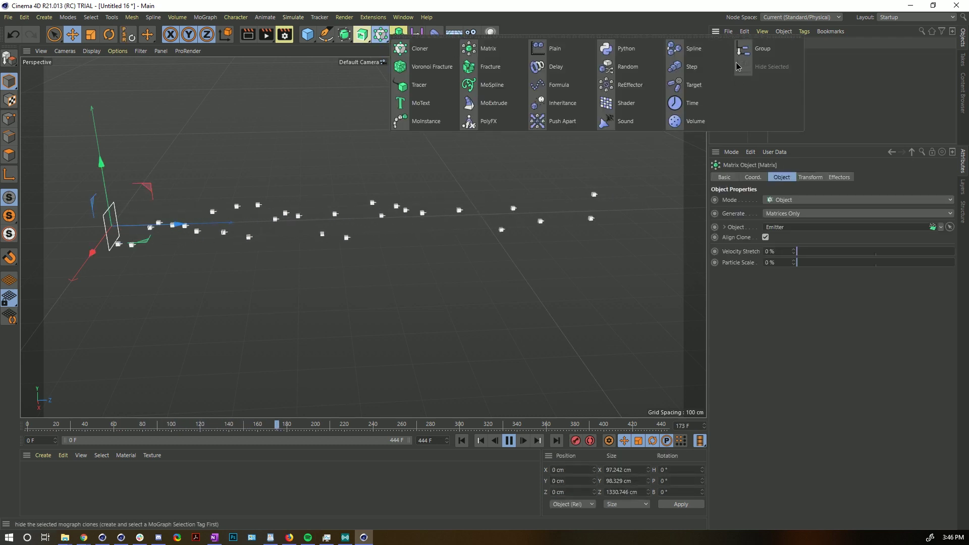
{"action": "left_click", "coordinate": [575, 49]}
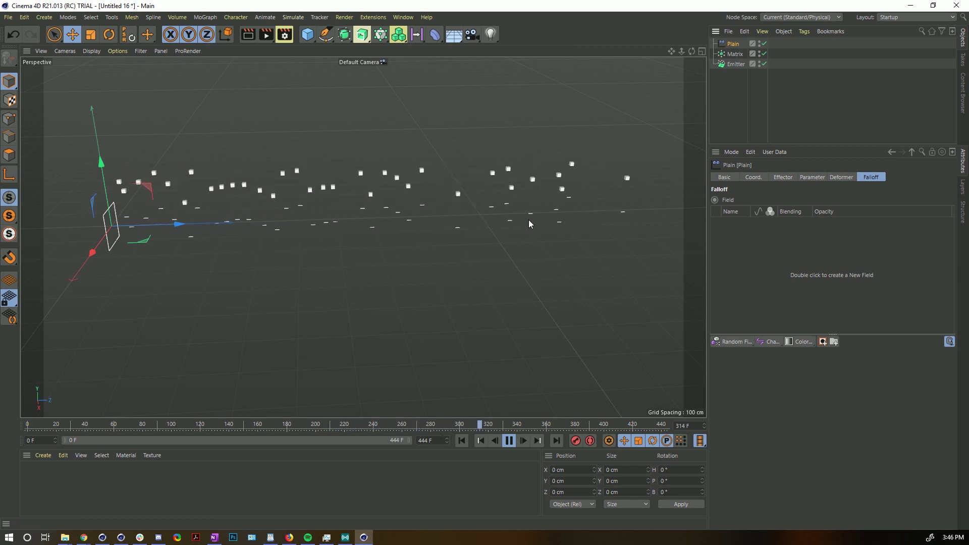
- Turn off the Plain effector's position transform and enable a uniform scale of 12.73
{"action": "left_click", "coordinate": [784, 178]}
{"action": "left_click", "coordinate": [812, 178]}
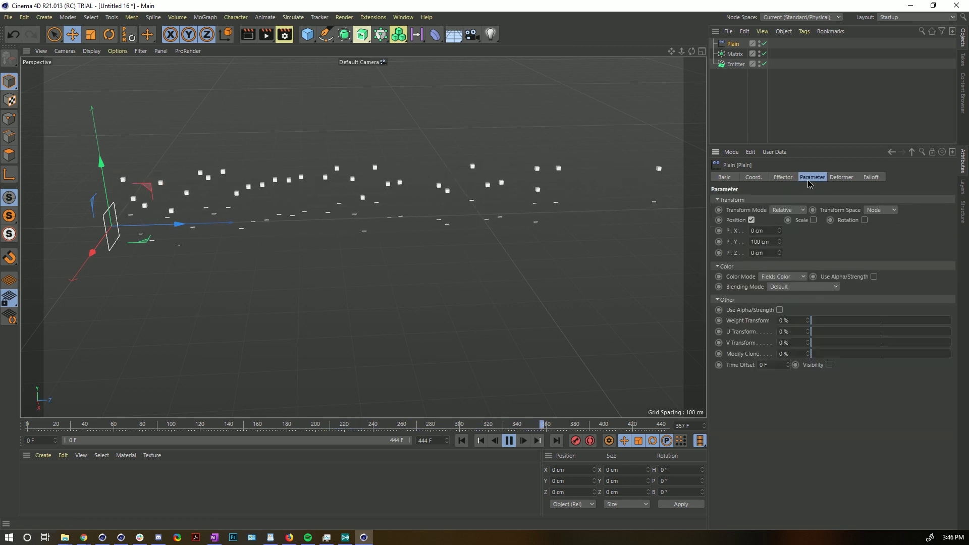
{"action": "left_click", "coordinate": [752, 220]}
{"action": "left_click", "coordinate": [797, 220]}
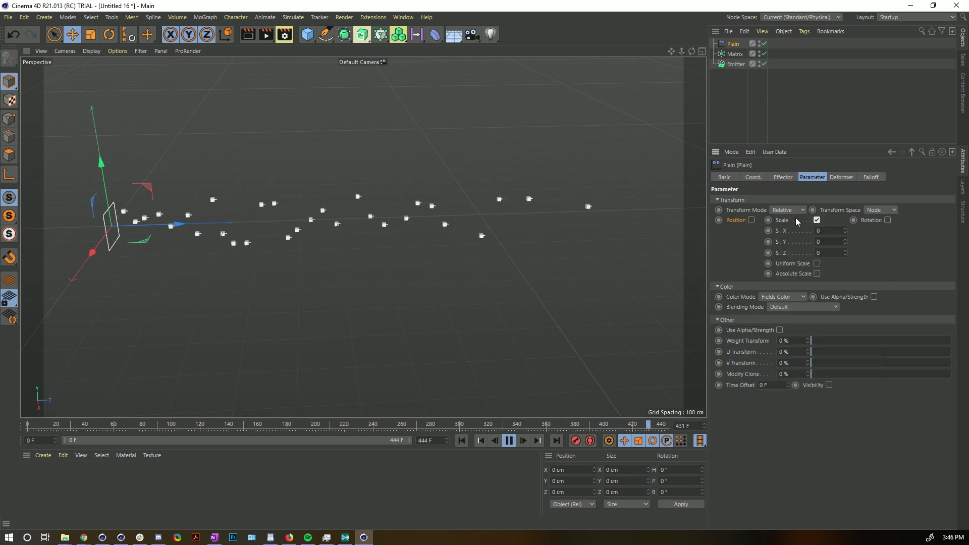
{"action": "left_click", "coordinate": [818, 264]}
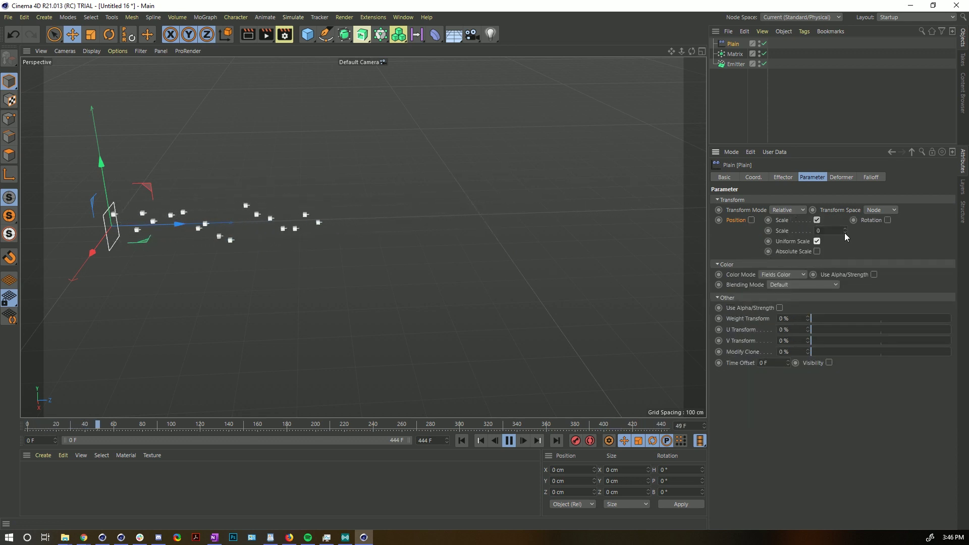
{"action": "left_click_drag", "start_coordinate": [844, 232], "coordinate": [844, 212]}
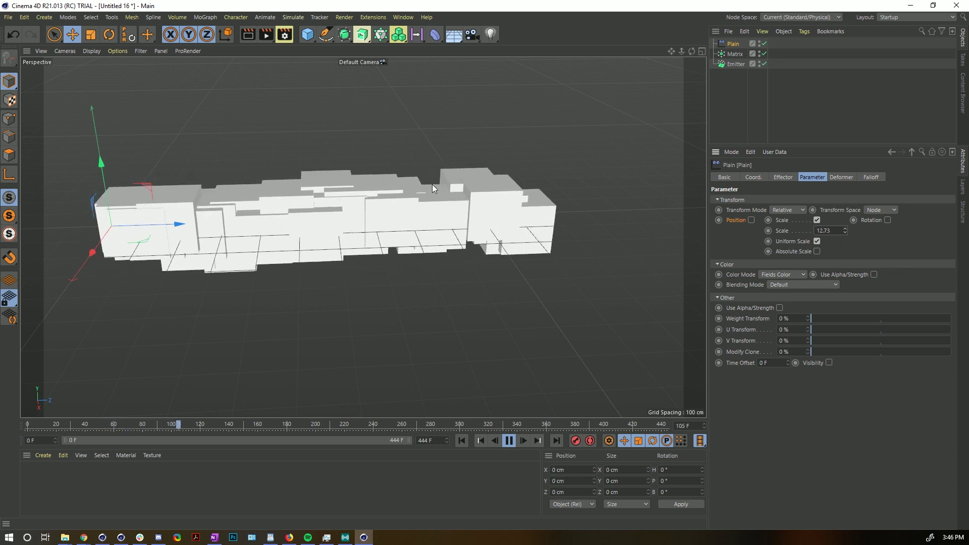
- Add the Emitter to the Plain effector's falloff as a Particle Object field layer
{"action": "left_click", "coordinate": [871, 177]}
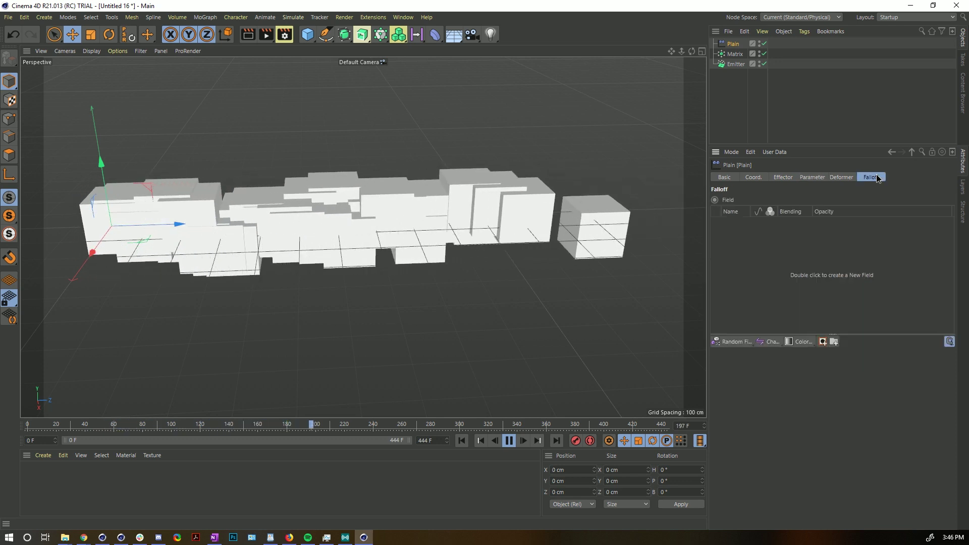
{"action": "left_click_drag", "start_coordinate": [731, 65], "coordinate": [764, 262]}
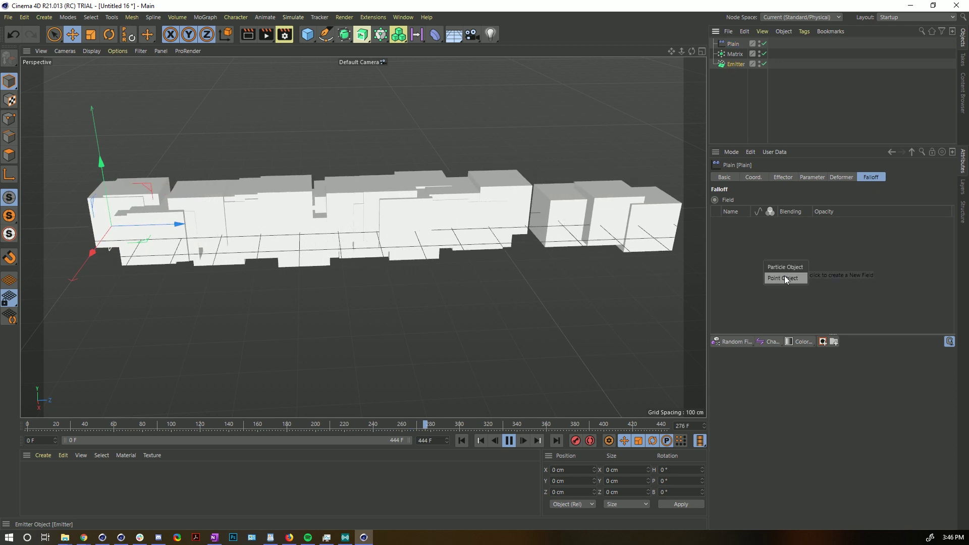
{"action": "left_click", "coordinate": [784, 270]}
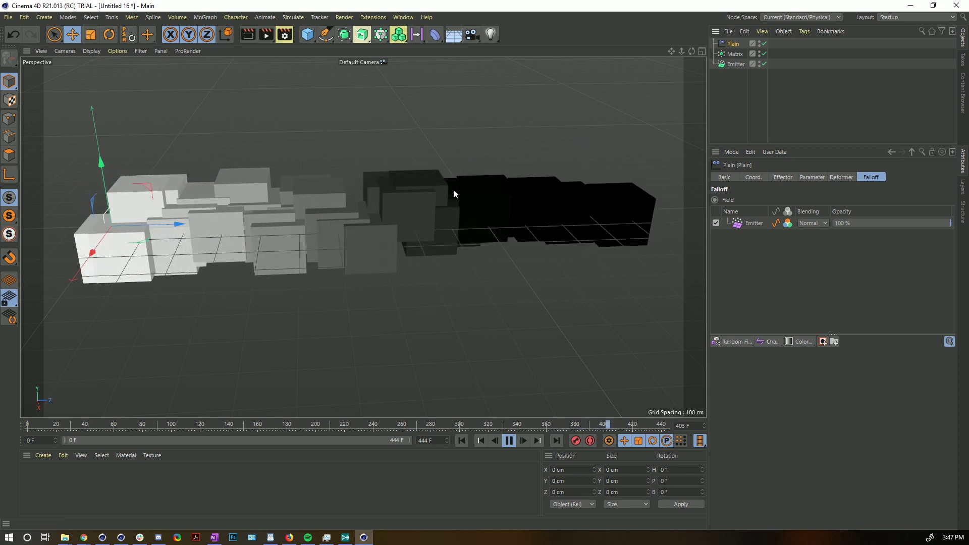
- Add a Channel Convert layer with Normal blending to the falloff and nest the Emitter layer under its Source
{"action": "left_click", "coordinate": [769, 343]}
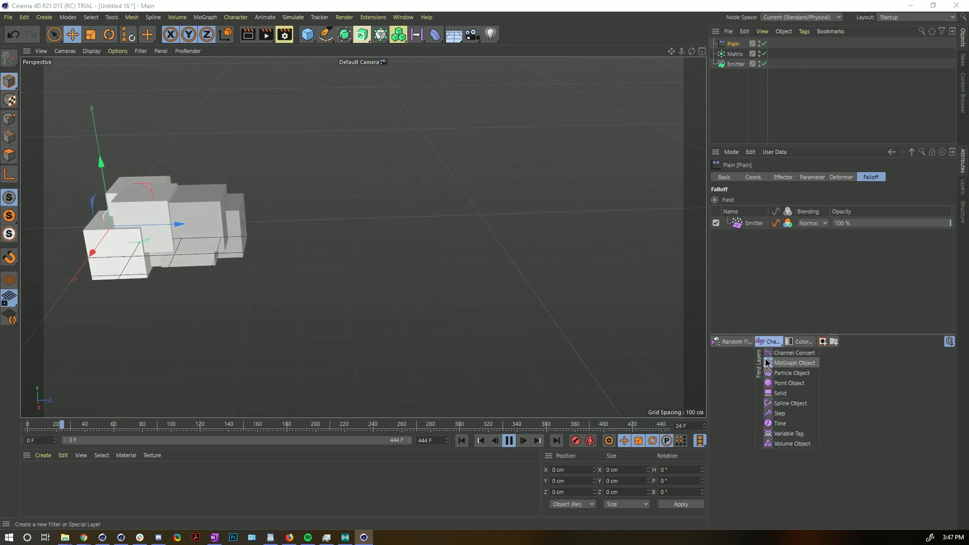
{"action": "left_click", "coordinate": [808, 354]}
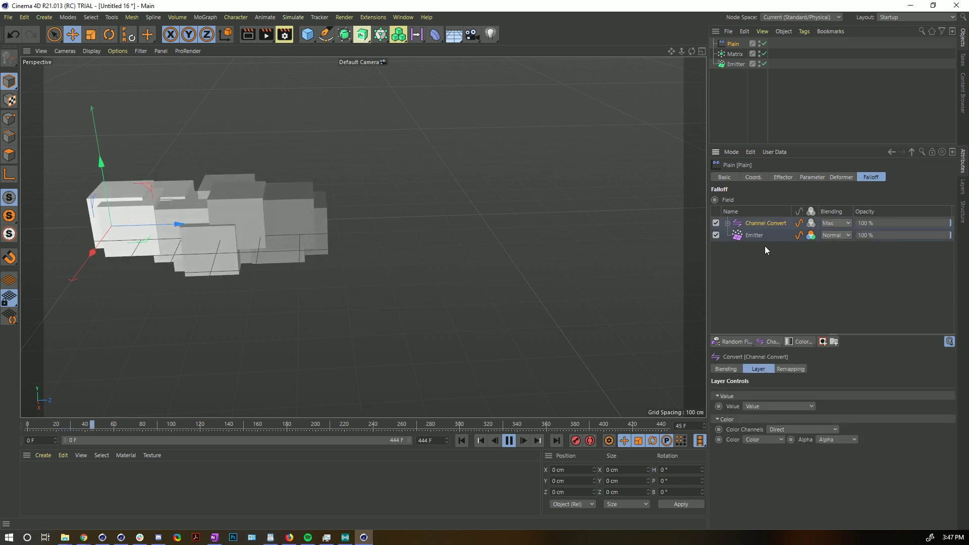
{"action": "left_click", "coordinate": [728, 224]}
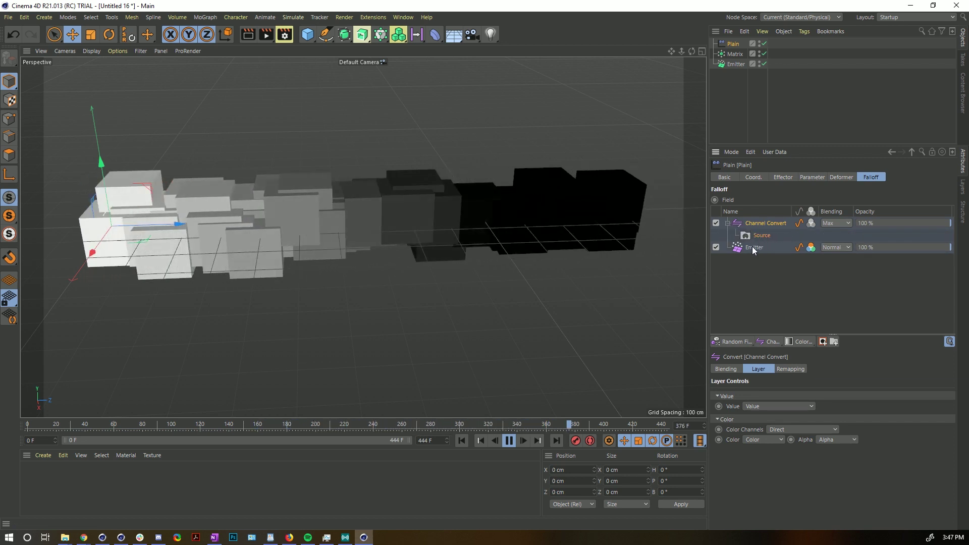
{"action": "left_click_drag", "start_coordinate": [752, 247], "coordinate": [765, 236]}
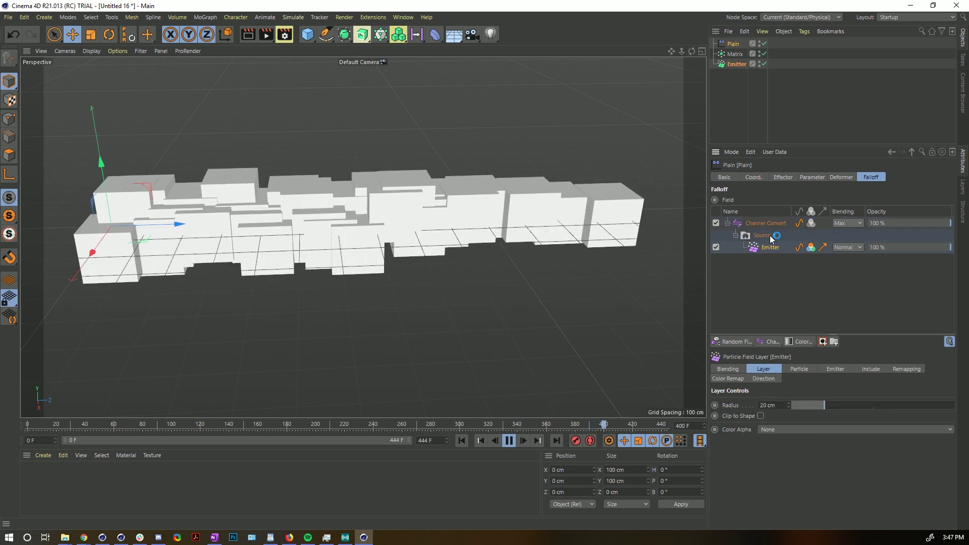
{"action": "left_click", "coordinate": [848, 223]}
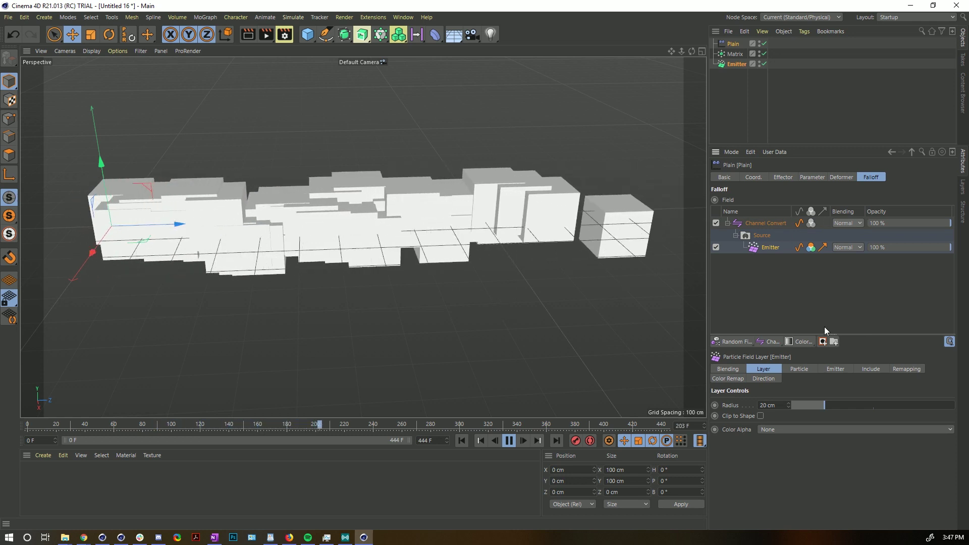
- Set the Channel Convert layer's Value source to Color
{"action": "left_click", "coordinate": [759, 222]}
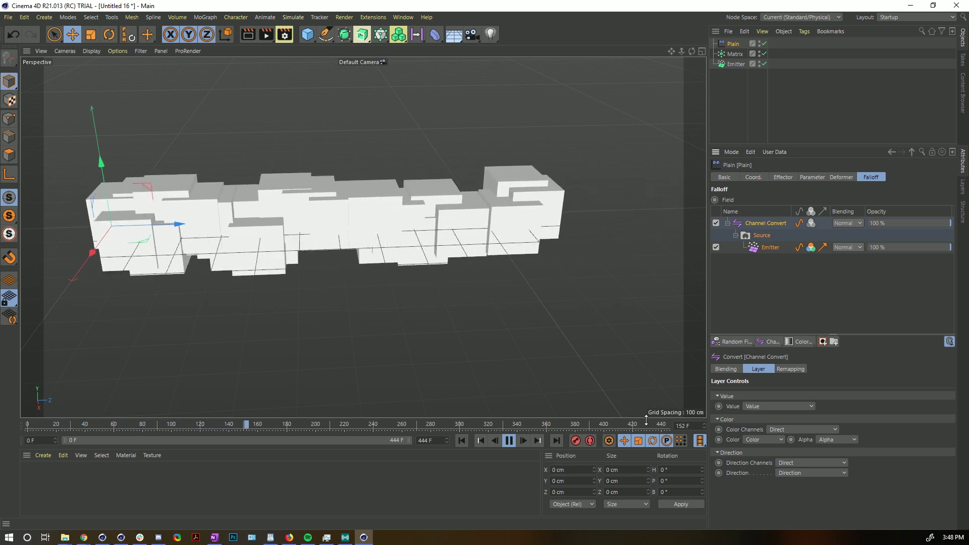
{"action": "left_click", "coordinate": [750, 407]}
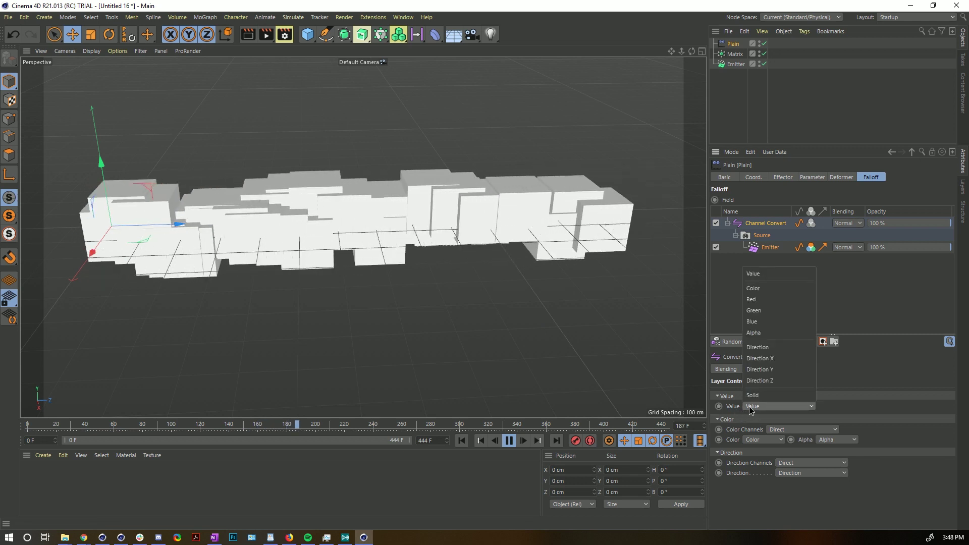
{"action": "left_click", "coordinate": [770, 288]}
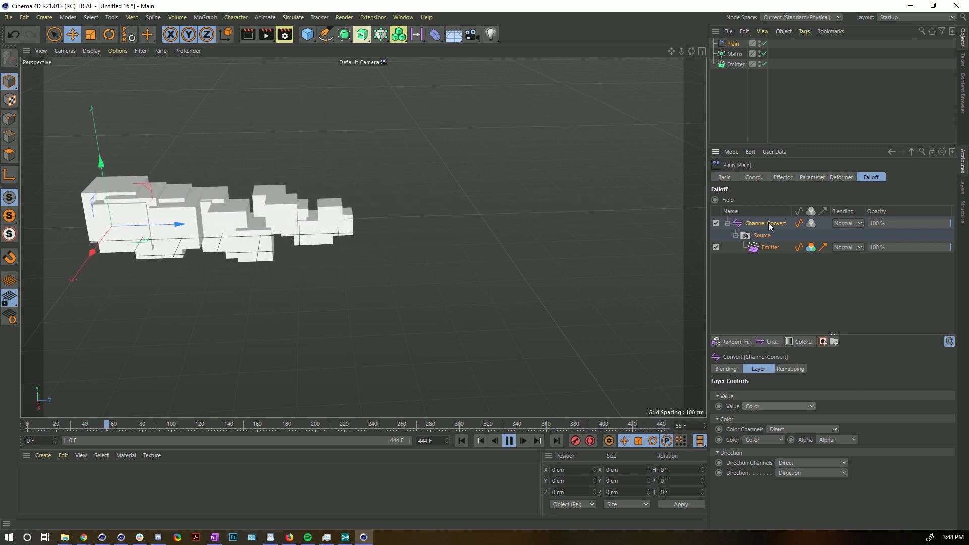
- Collapse the Channel Convert layer and add an Invert modifier layer above it
{"action": "left_click", "coordinate": [728, 223]}
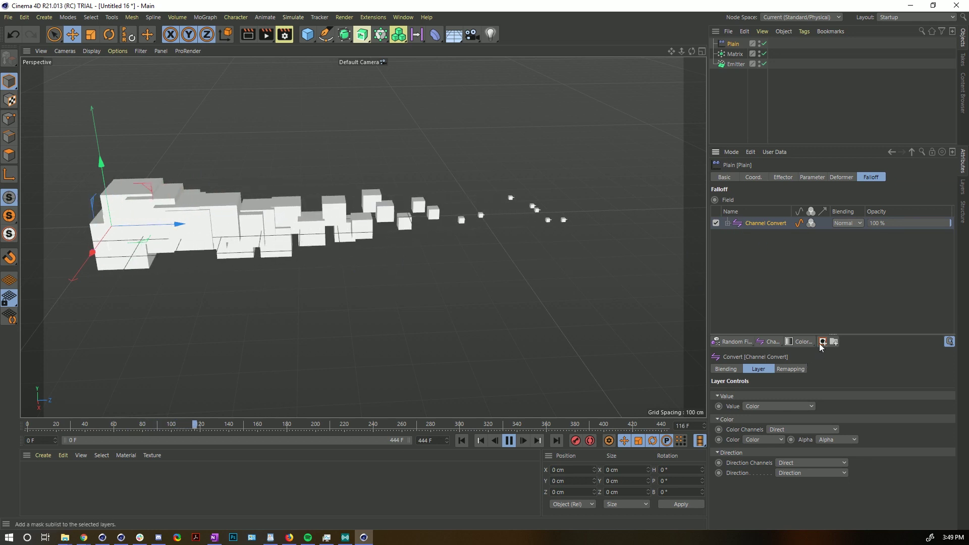
{"action": "left_click", "coordinate": [801, 342]}
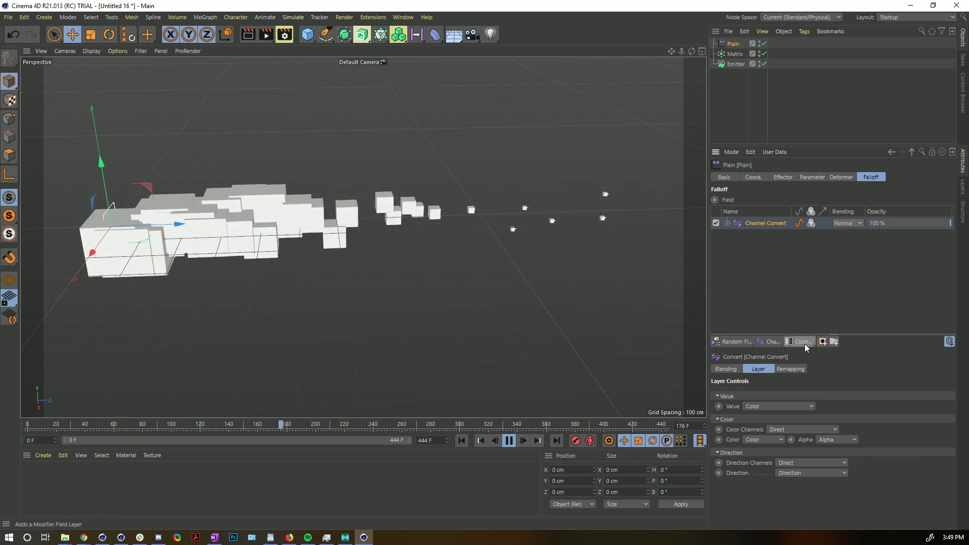
{"action": "left_click", "coordinate": [822, 435]}
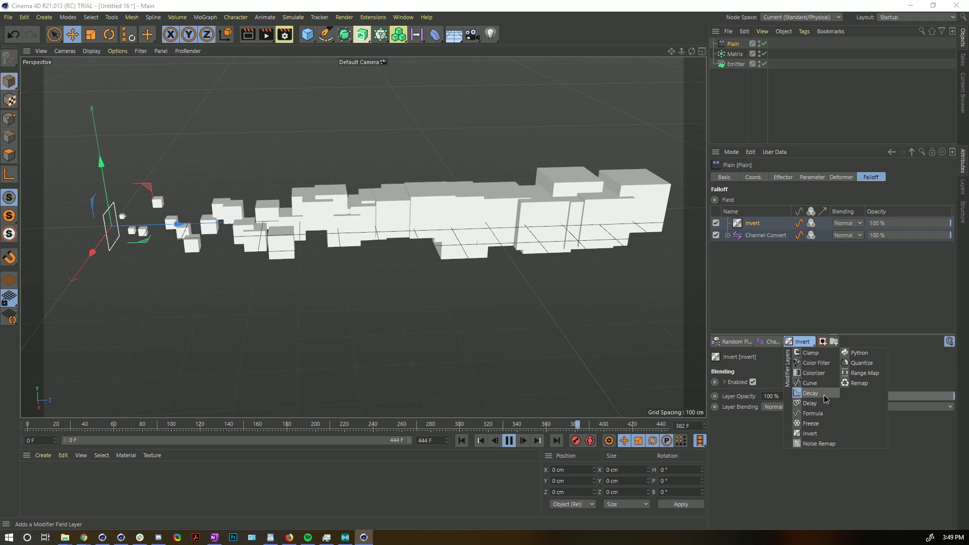
- Add a Curve modifier layer and shape it to rise from 0 to a peak near 0.6 and fall back to 0 at 1.0
{"action": "left_click", "coordinate": [819, 384]}
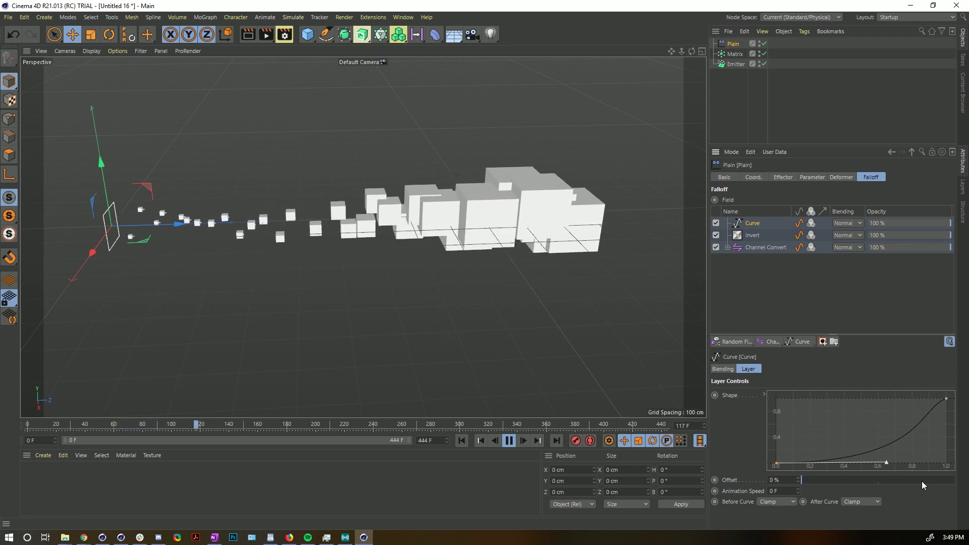
{"action": "left_click_drag", "start_coordinate": [886, 463], "coordinate": [783, 440]}
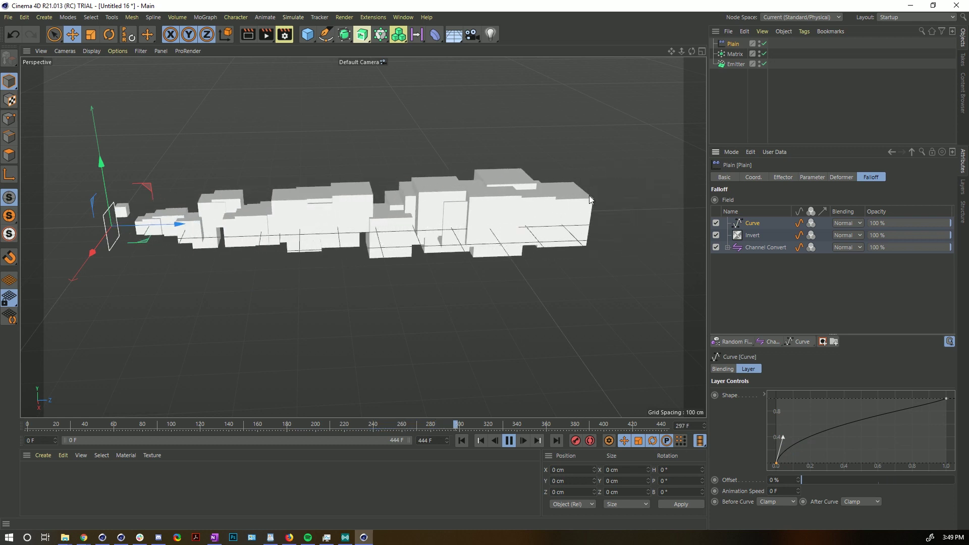
{"action": "left_click_drag", "start_coordinate": [945, 399], "coordinate": [914, 399]}
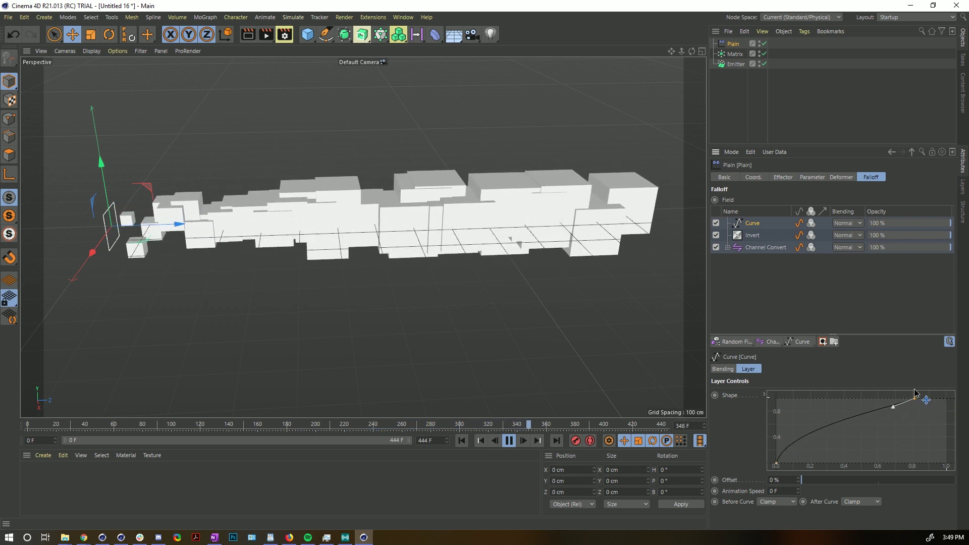
{"action": "left_click", "coordinate": [932, 463], "text": "ctrl"}
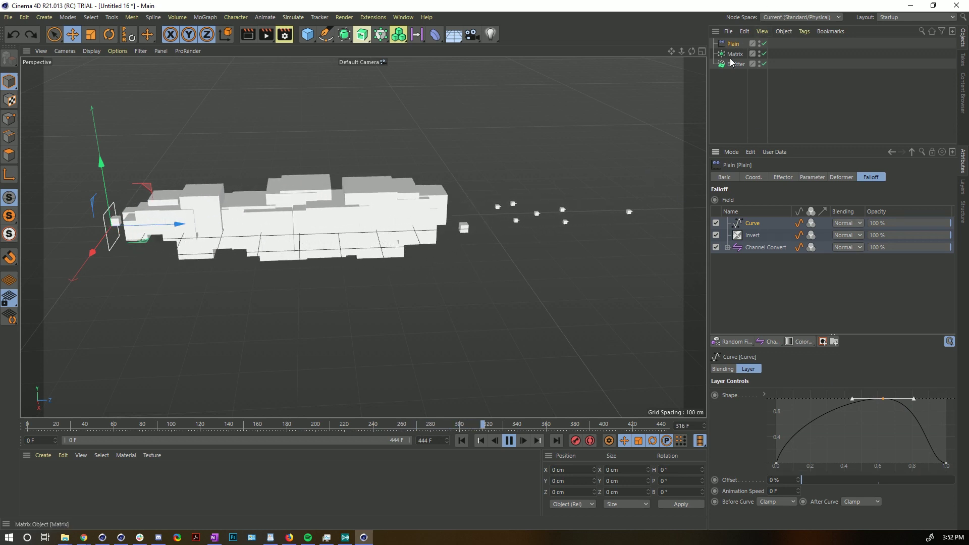
- Add the Emitter as a Particle Object layer between Invert and Channel Convert, and disable that layer's value channel
{"action": "left_click_drag", "start_coordinate": [754, 214], "coordinate": [751, 241]}
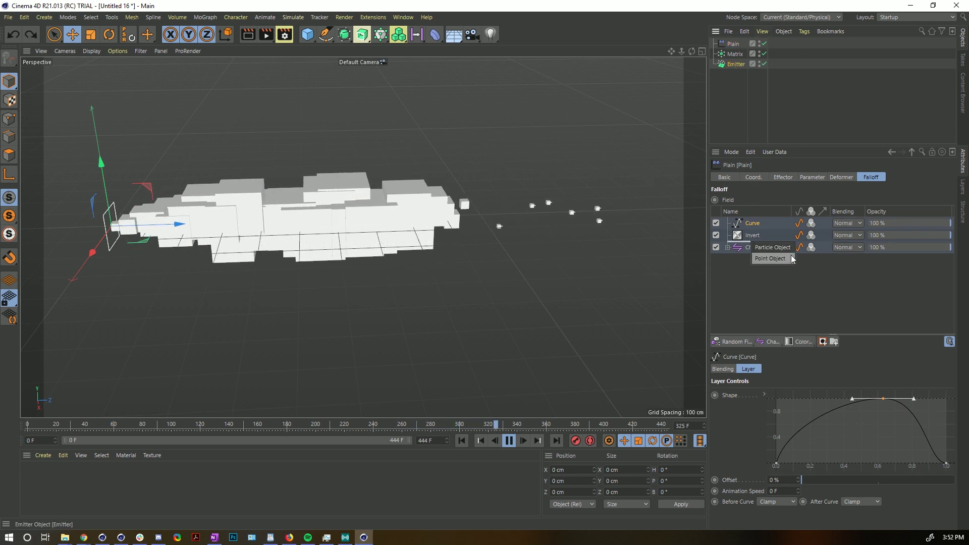
{"action": "left_click", "coordinate": [771, 249]}
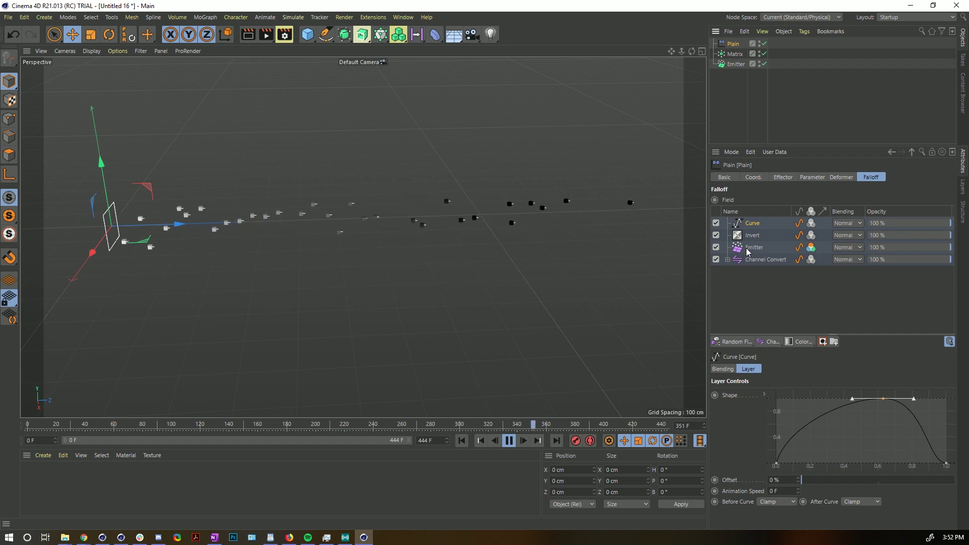
{"action": "left_click", "coordinate": [754, 247]}
{"action": "left_click", "coordinate": [798, 249]}
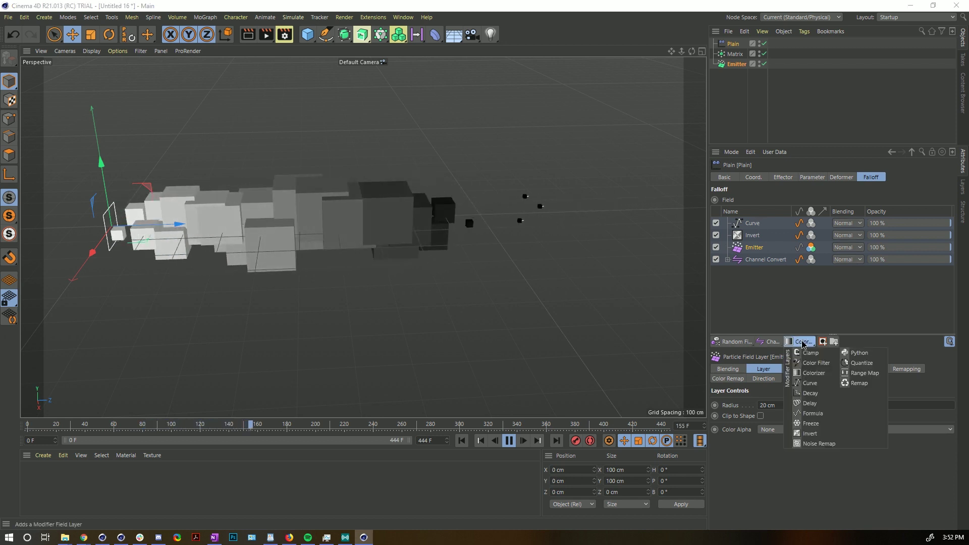
- Add a Colorizer layer directly above the Emitter layer and give its gradient a green knot at about 54 %
{"action": "left_click", "coordinate": [822, 373]}
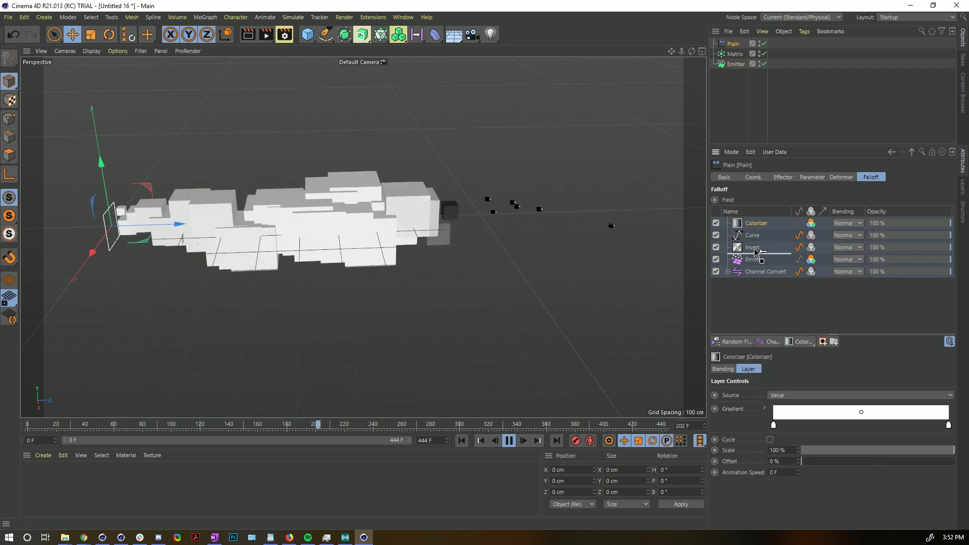
{"action": "left_click_drag", "start_coordinate": [757, 256], "coordinate": [757, 254]}
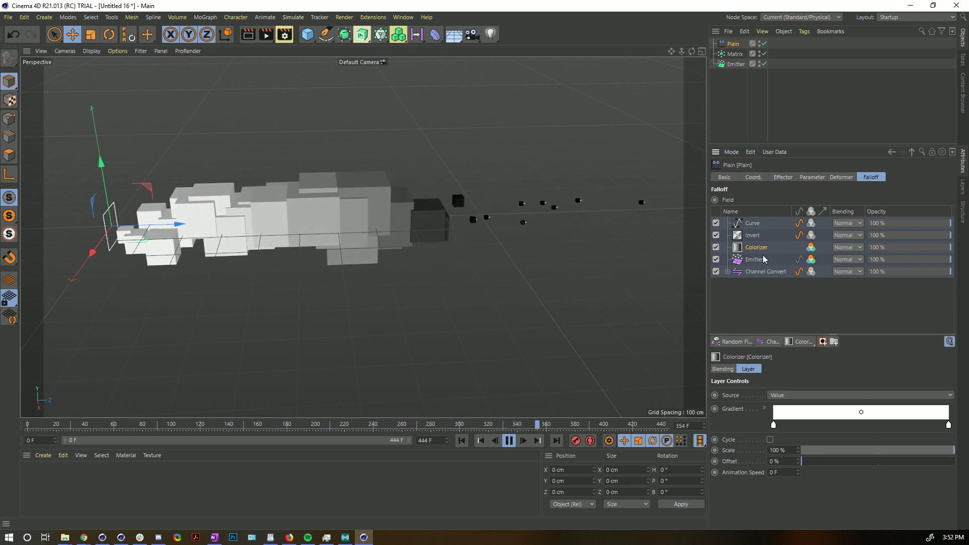
{"action": "left_click", "coordinate": [869, 427]}
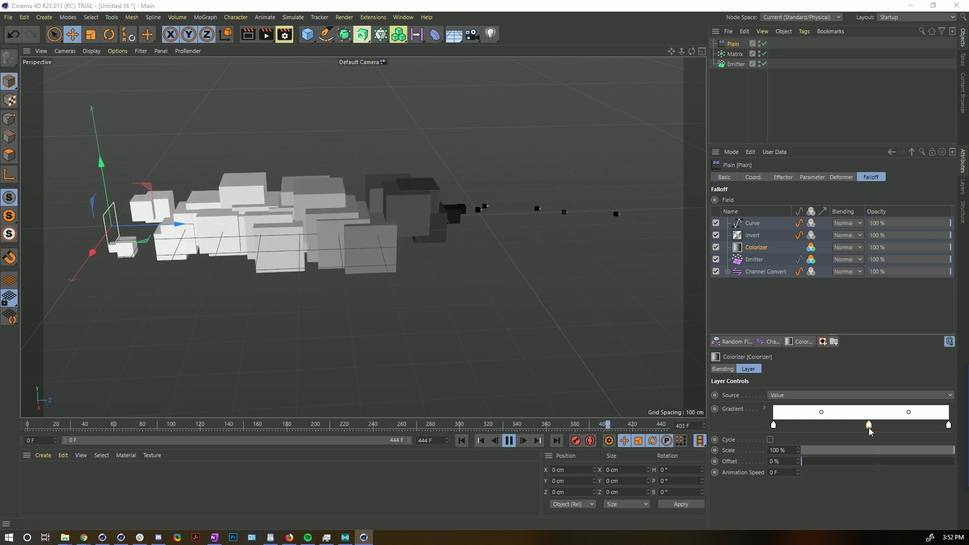
{"action": "double_click", "coordinate": [869, 425]}
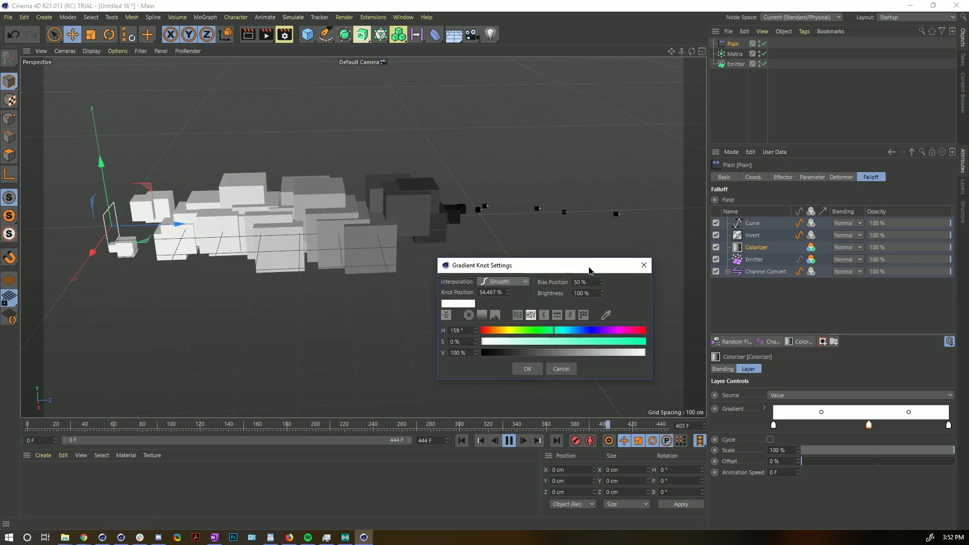
{"action": "left_click", "coordinate": [530, 368]}
{"action": "left_click", "coordinate": [531, 330]}
{"action": "left_click", "coordinate": [735, 54]}
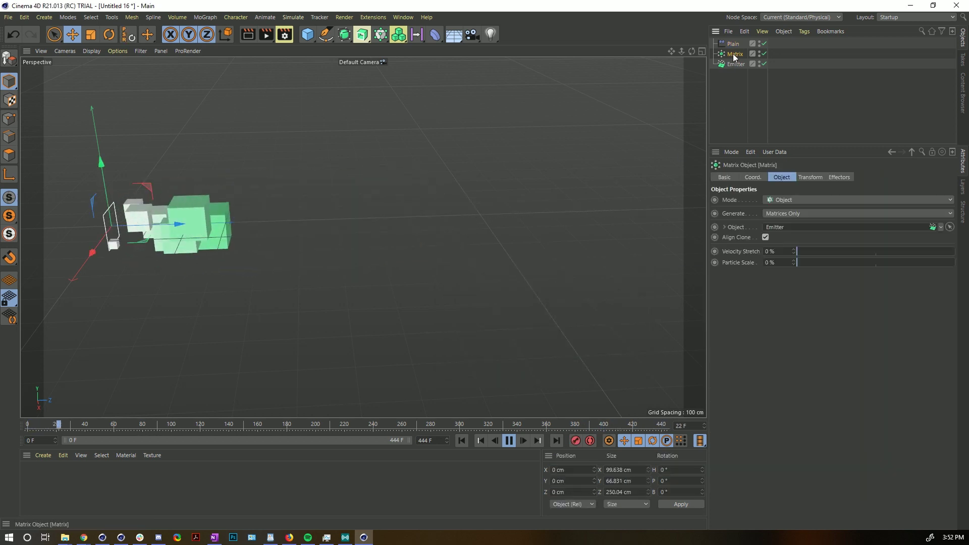
{"action": "left_click", "coordinate": [733, 44]}
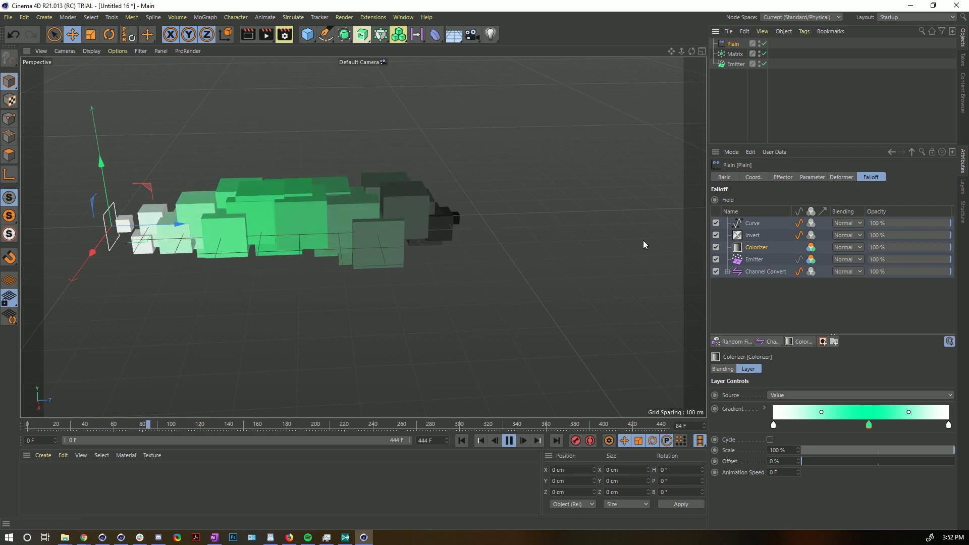
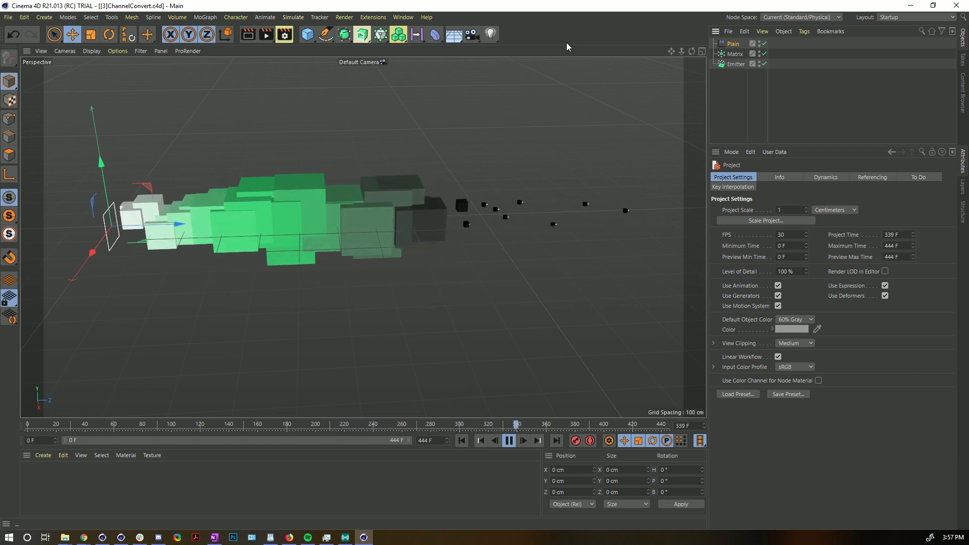
- Start a new project and add a particle Emitter with editor and renderer birthrates of 1000 and emission stopping at frame 867
{"action": "key", "text": "ctrl+n"}
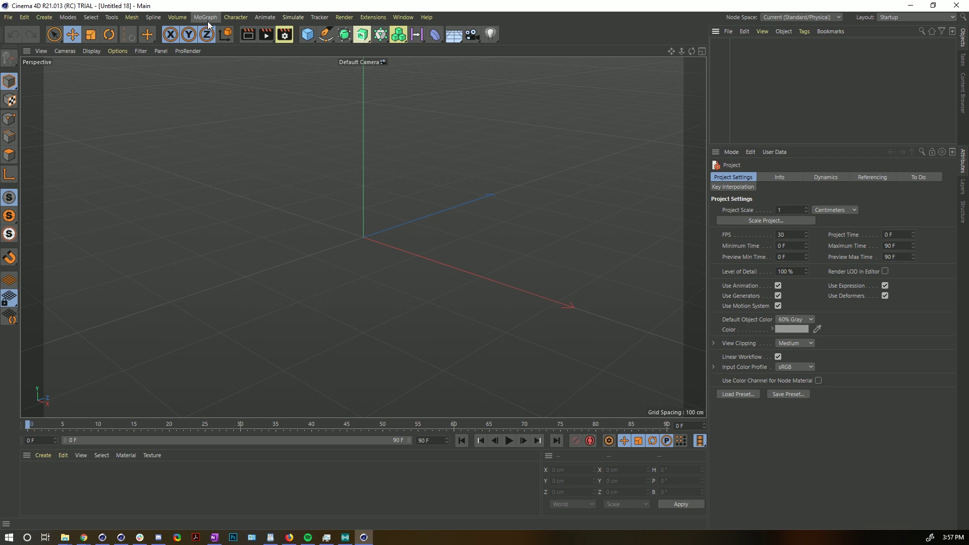
{"action": "left_click", "coordinate": [293, 17]}
{"action": "mouse_move", "coordinate": [316, 85]}
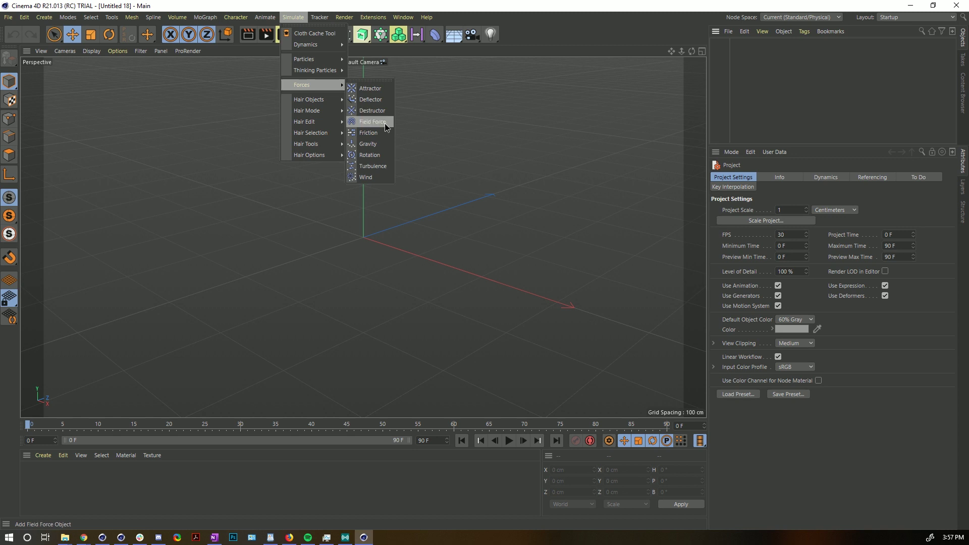
{"action": "mouse_move", "coordinate": [313, 59]}
{"action": "left_click", "coordinate": [383, 64]}
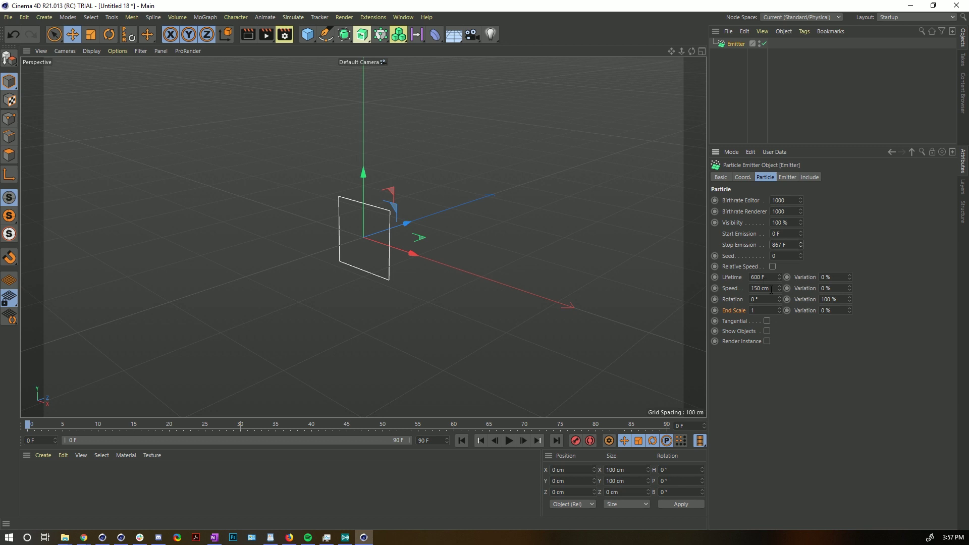
- Rotate the Emitter to a pitch of 90° so it lies flat and emits upward
{"action": "left_click", "coordinate": [789, 178]}
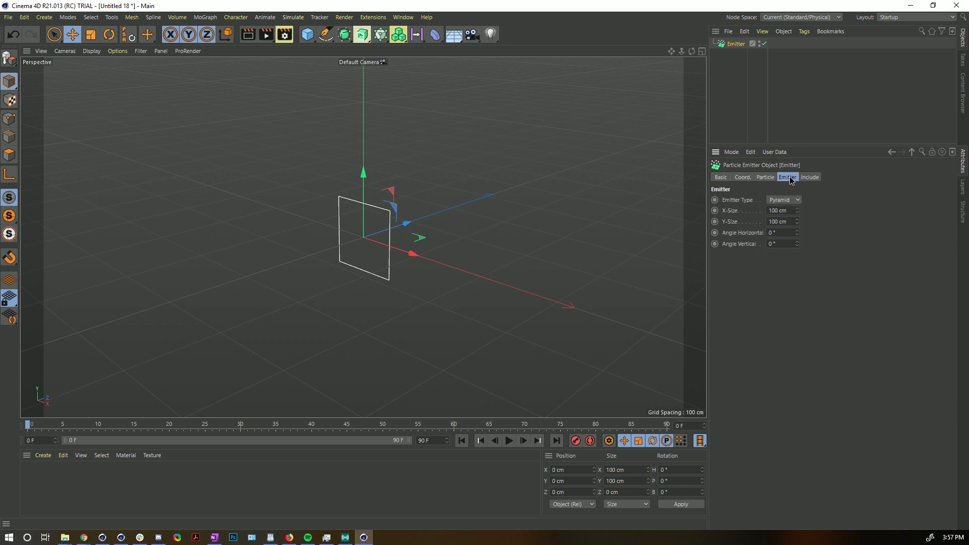
{"action": "key", "text": "r"}
{"action": "left_click_drag", "start_coordinate": [341, 218], "coordinate": [326, 312]}
{"action": "left_click", "coordinate": [730, 45]}
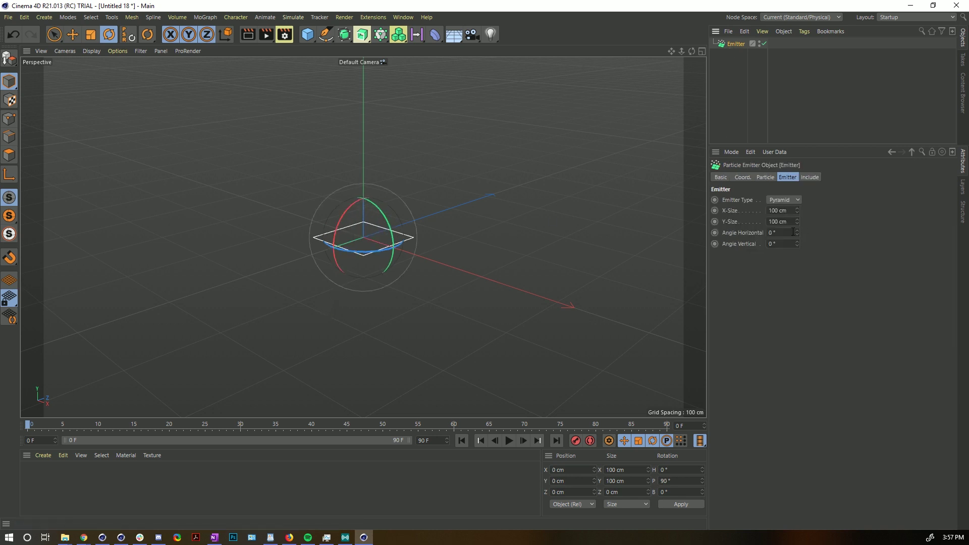
- Set the Emitter's Y-Size to 1000 cm and its X-Size to 0 cm
{"action": "left_click_drag", "start_coordinate": [798, 223], "coordinate": [798, 212]}
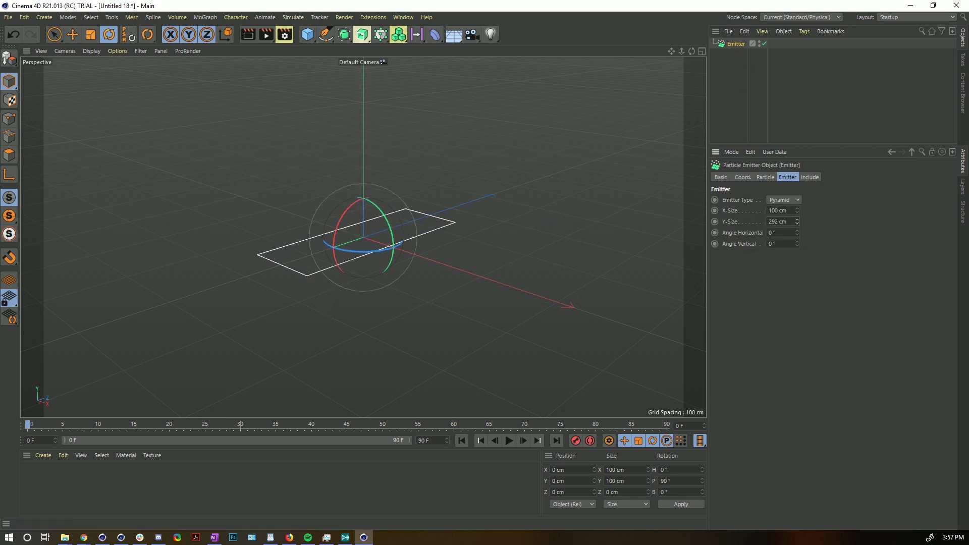
{"action": "double_click", "coordinate": [791, 222]}
{"action": "type", "text": "1000"}
{"action": "key", "text": "Return"}
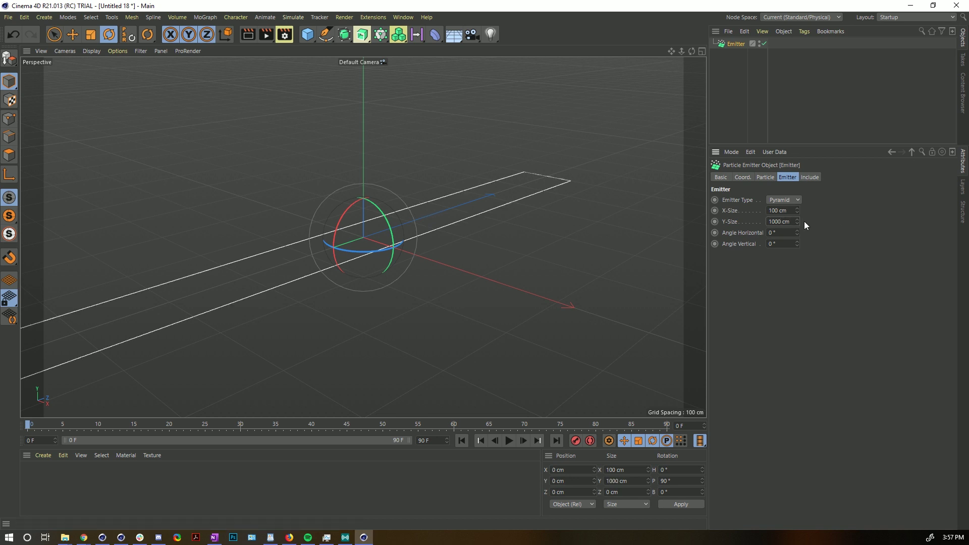
{"action": "double_click", "coordinate": [791, 210]}
{"action": "type", "text": "0"}
{"action": "key", "text": "Return"}
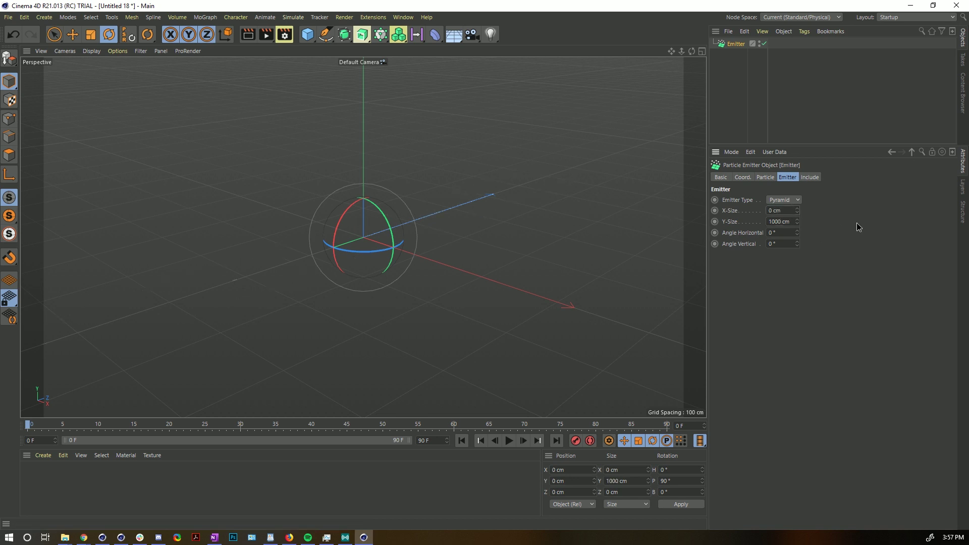
- Extend the project end and preview range to 999 frames and return the animation to its start
{"action": "left_click", "coordinate": [508, 441]}
{"action": "double_click", "coordinate": [434, 441]}
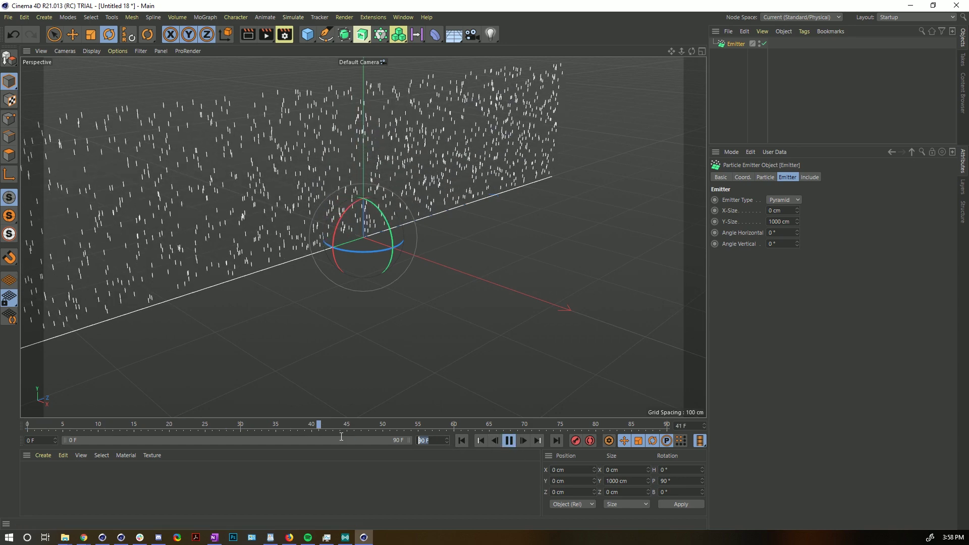
{"action": "type", "text": "999"}
{"action": "key", "text": "Return"}
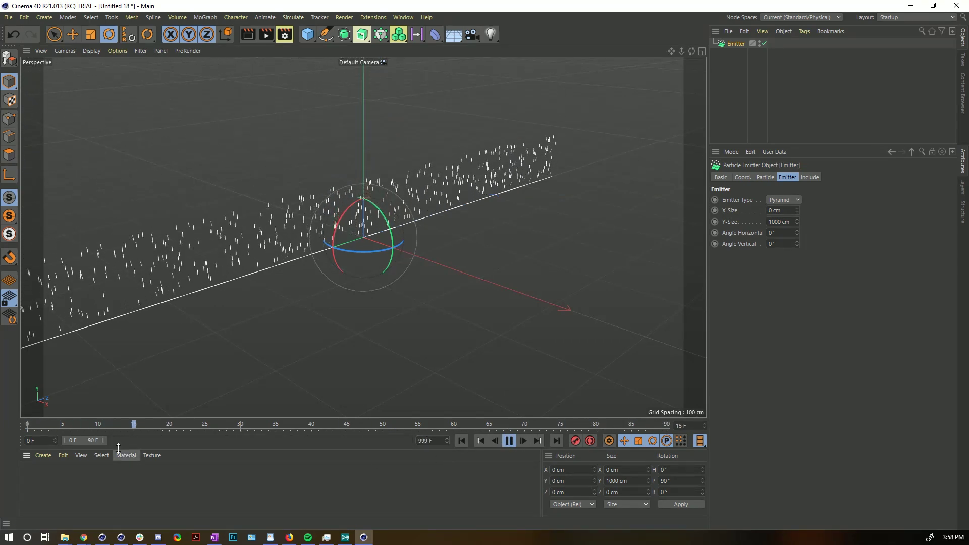
{"action": "left_click", "coordinate": [509, 440]}
{"action": "left_click", "coordinate": [461, 440]}
{"action": "left_click_drag", "start_coordinate": [419, 275], "coordinate": [442, 308], "text": "alt"}
- Save the project as [4]FieldFlow.c4d and play the particle emission
{"action": "key", "text": "ctrl+s"}
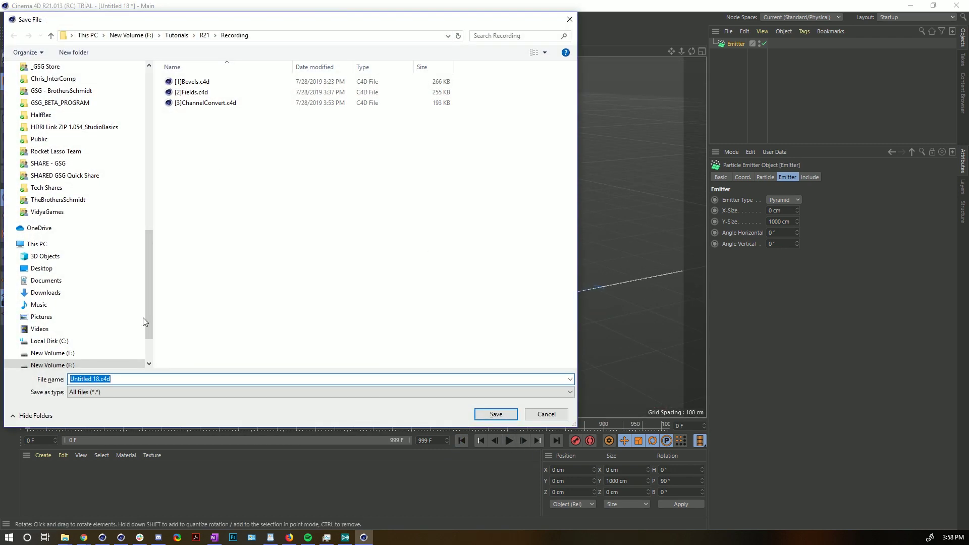
{"action": "left_click", "coordinate": [202, 102]}
{"action": "left_click", "coordinate": [509, 441]}
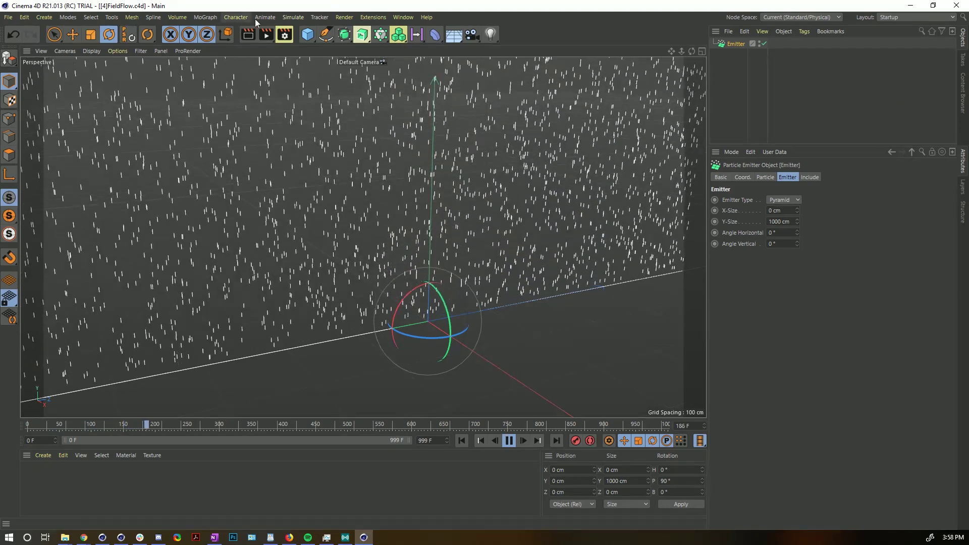
- Add a Turbulence force and set its scale to about 247 % and its strength to 55 cm
{"action": "left_click", "coordinate": [302, 21]}
{"action": "mouse_move", "coordinate": [329, 87]}
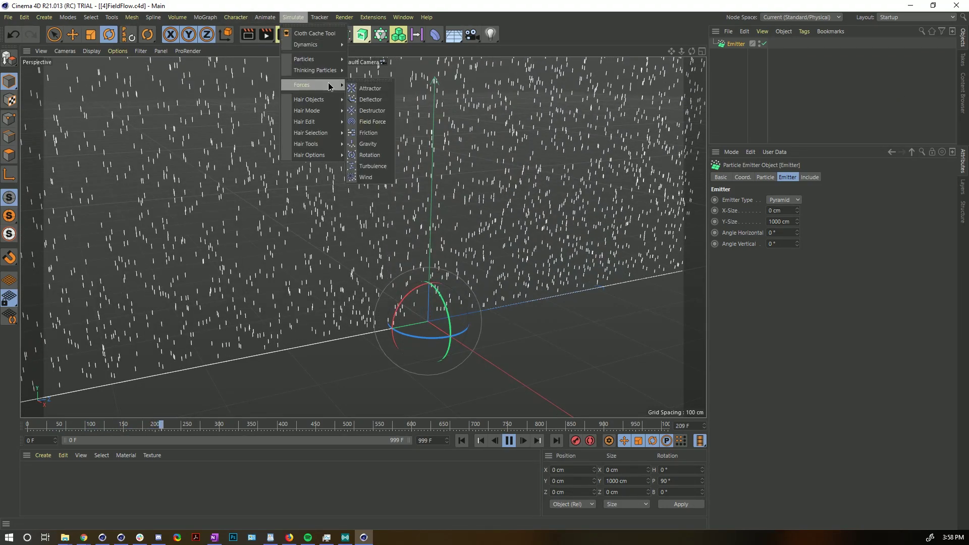
{"action": "left_click", "coordinate": [382, 166]}
{"action": "left_click_drag", "start_coordinate": [384, 169], "coordinate": [409, 188], "text": "alt"}
{"action": "left_click_drag", "start_coordinate": [785, 211], "coordinate": [827, 212]}
{"action": "double_click", "coordinate": [762, 200]}
{"action": "type", "text": "55"}
{"action": "key", "text": "Return"}
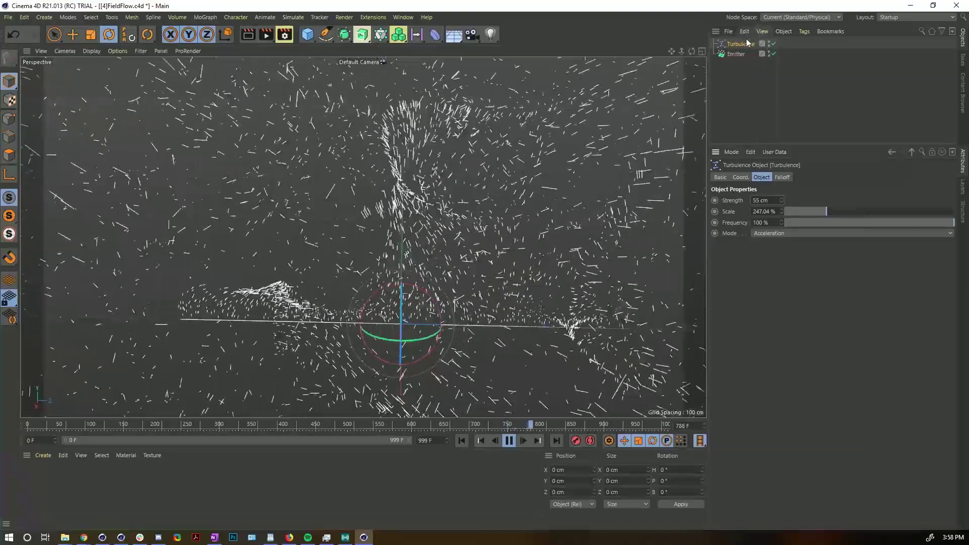
- Delete the Turbulence force and add a Field Force object
{"action": "left_click", "coordinate": [741, 44]}
{"action": "key", "text": "Delete"}
{"action": "left_click", "coordinate": [205, 18]}
{"action": "mouse_move", "coordinate": [243, 20]}
{"action": "mouse_move", "coordinate": [292, 18]}
{"action": "mouse_move", "coordinate": [310, 87]}
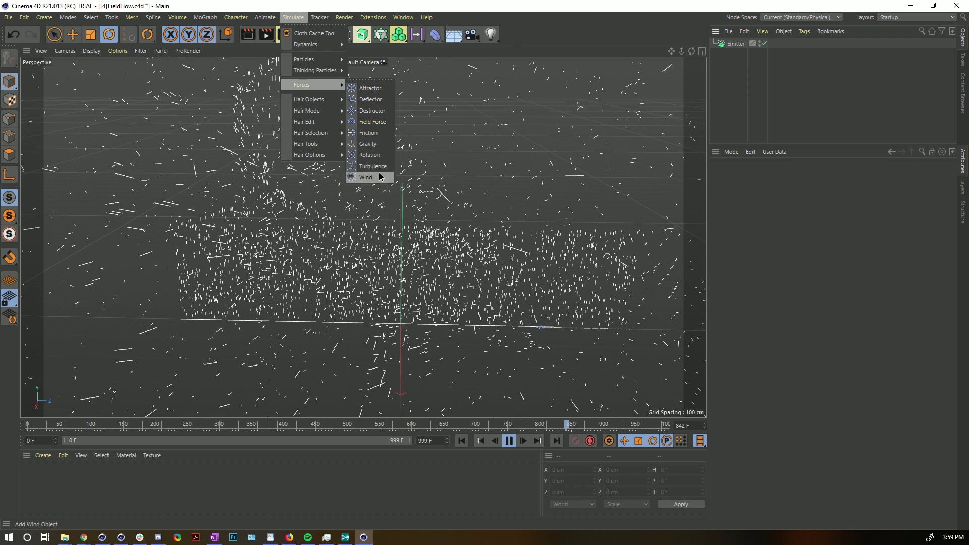
{"action": "left_click", "coordinate": [370, 123]}
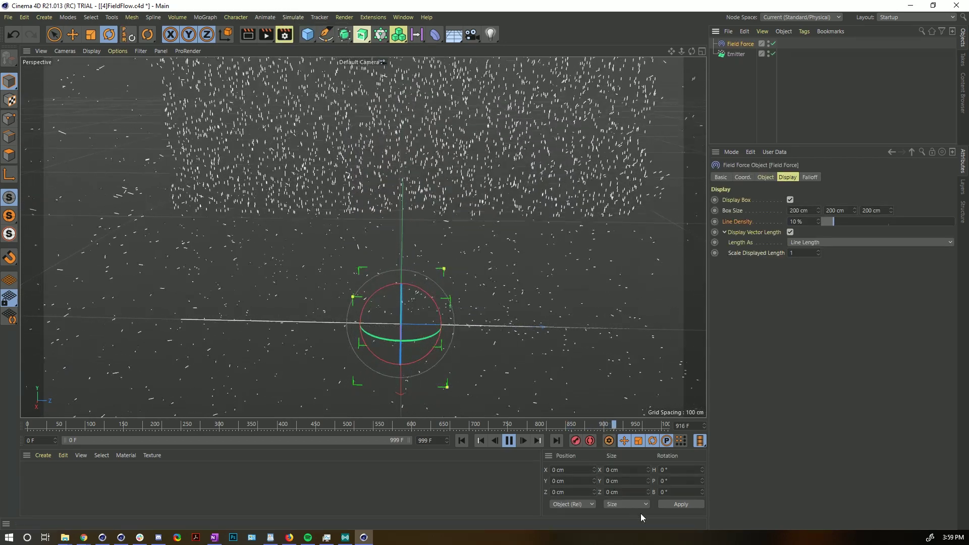
- Rewind the animation to the start and play it up to frame 51
{"action": "left_click", "coordinate": [508, 441]}
{"action": "left_click", "coordinate": [462, 441]}
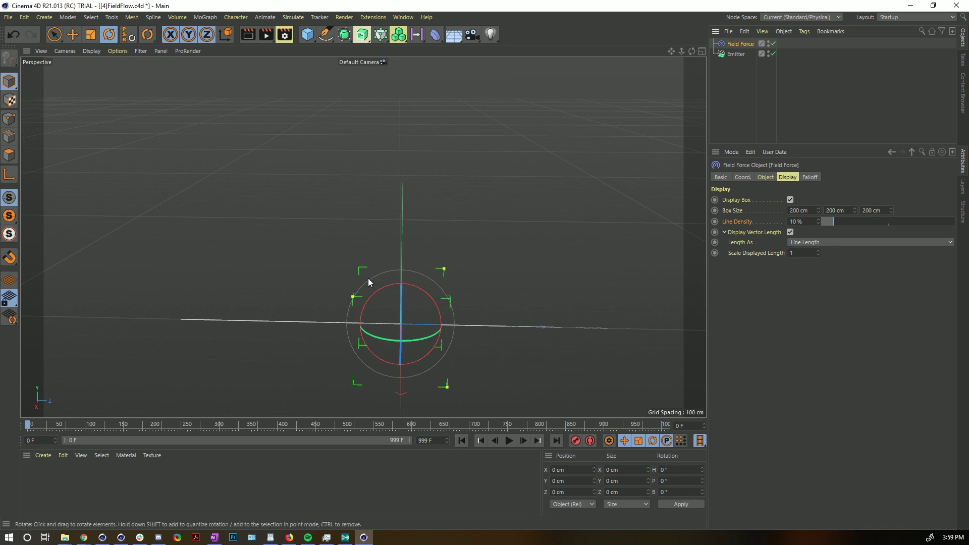
{"action": "left_click_drag", "start_coordinate": [423, 286], "coordinate": [459, 349], "text": "alt"}
{"action": "left_click", "coordinate": [509, 441]}
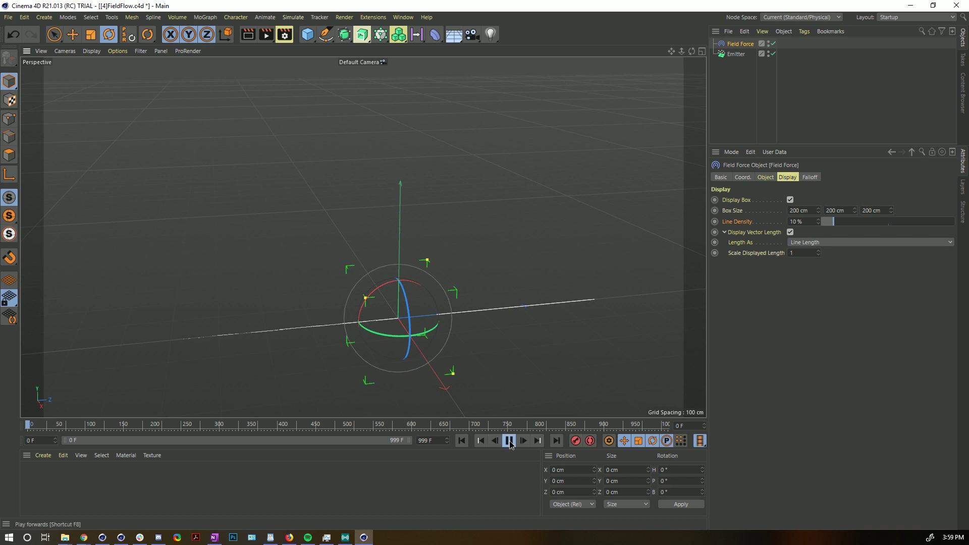
{"action": "left_click", "coordinate": [509, 441]}
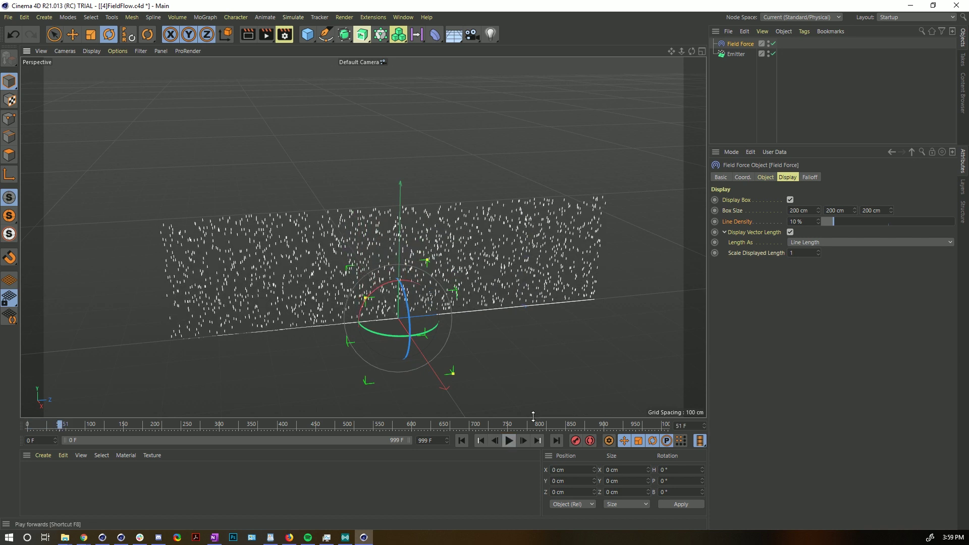
- Add a Solid layer to the Field Force's field list
{"action": "left_click", "coordinate": [766, 178]}
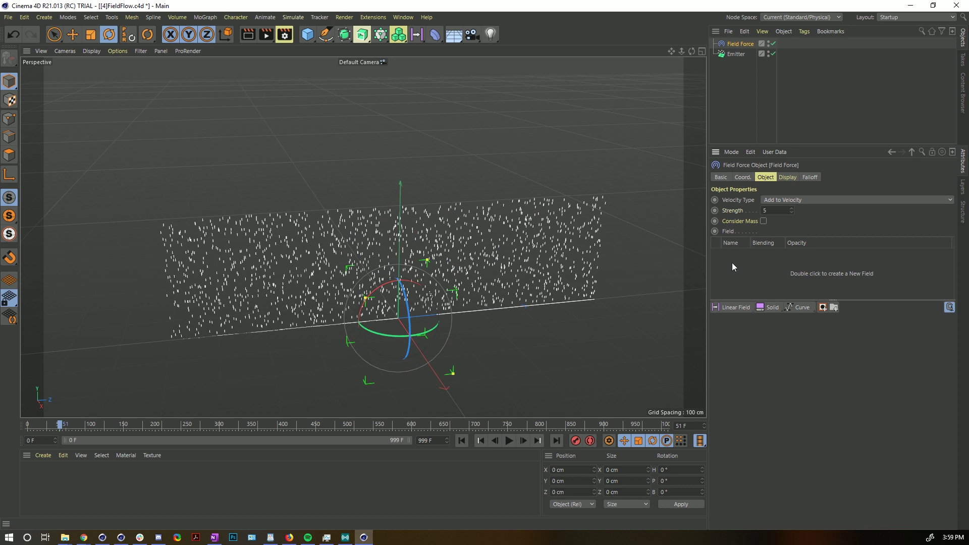
{"action": "left_click", "coordinate": [772, 308]}
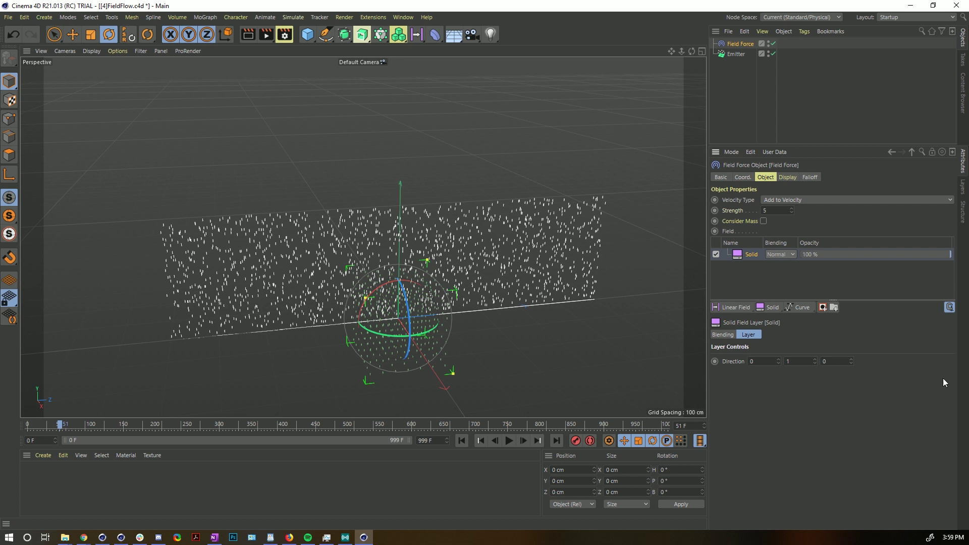
{"action": "left_click", "coordinate": [756, 359]}
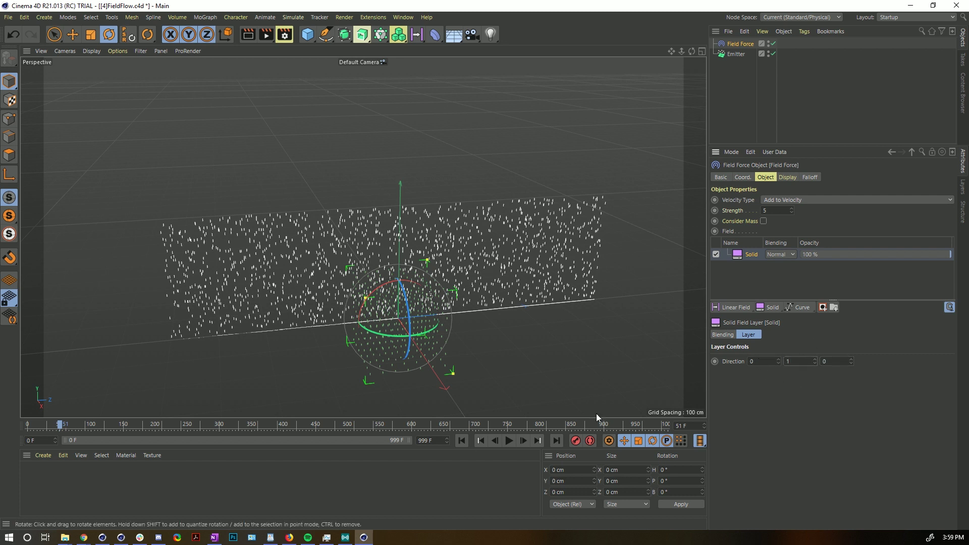
- Raise the line density of the Field Force's display box to 31 %
{"action": "left_click_drag", "start_coordinate": [405, 335], "coordinate": [414, 308]}
{"action": "left_click", "coordinate": [788, 178]}
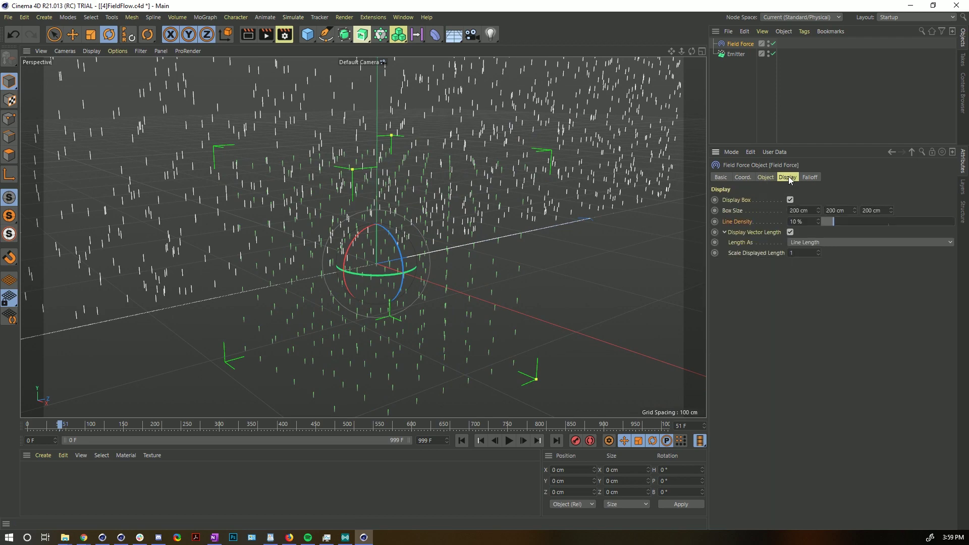
{"action": "left_click_drag", "start_coordinate": [840, 227], "coordinate": [863, 231]}
{"action": "left_click_drag", "start_coordinate": [460, 230], "coordinate": [429, 242], "text": "alt"}
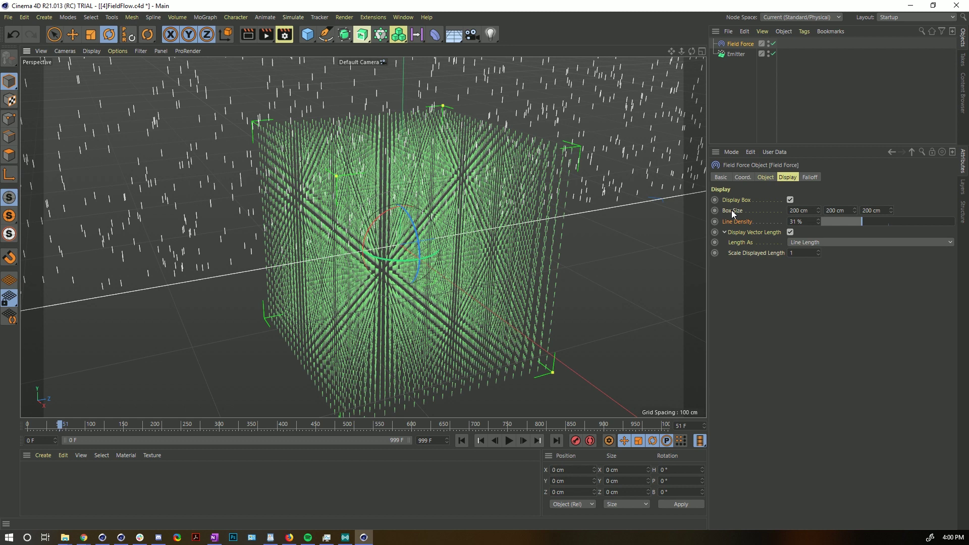
- Set the Field Force's display box size to 1 cm by 2000 cm by 2000 cm
{"action": "left_click_drag", "start_coordinate": [818, 210], "coordinate": [811, 204]}
{"action": "left_click", "coordinate": [812, 209]}
{"action": "double_click", "coordinate": [812, 209]}
{"action": "type", "text": "1"}
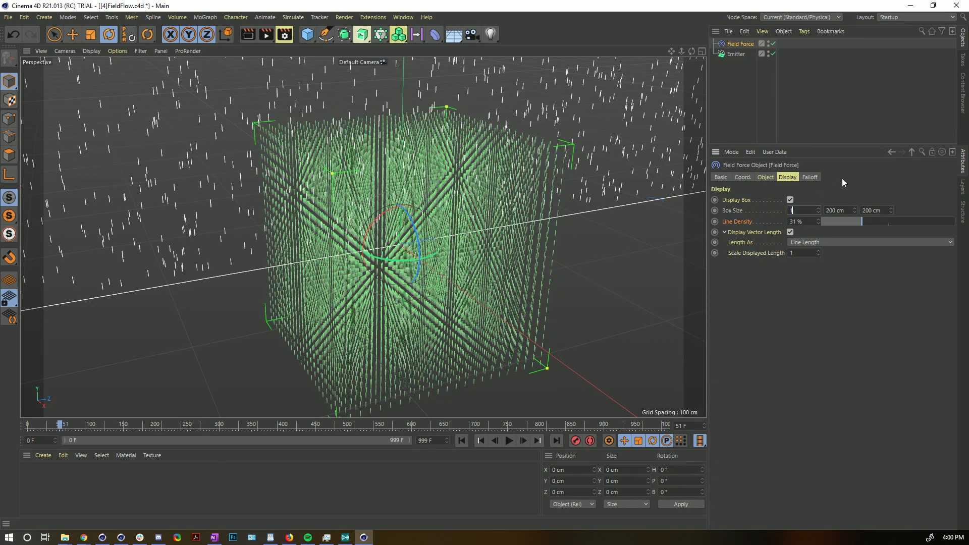
{"action": "key", "text": "Return"}
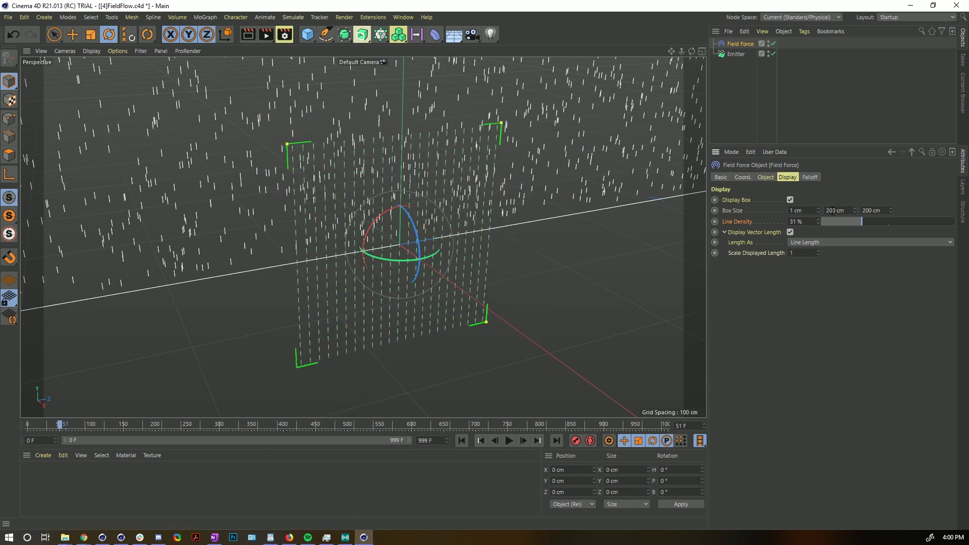
{"action": "left_click", "coordinate": [864, 210]}
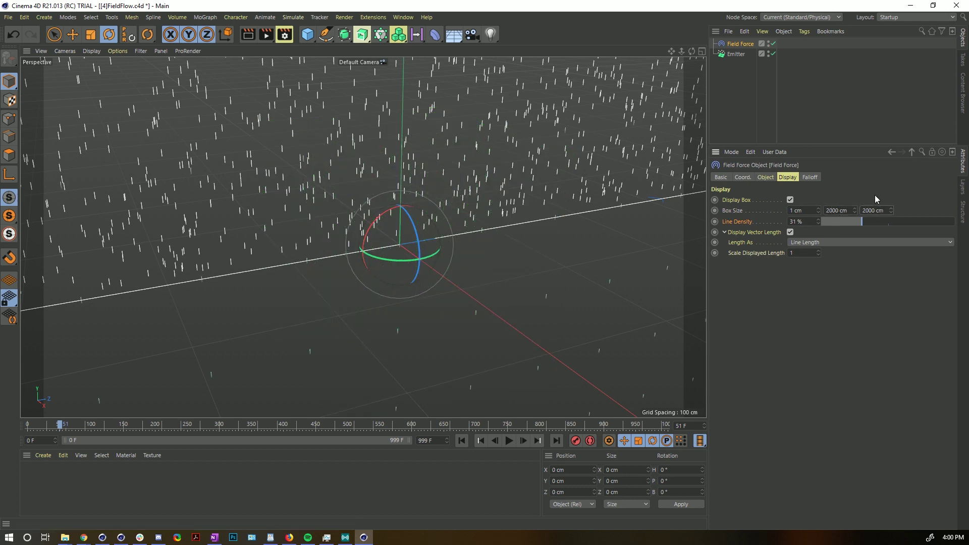
{"action": "scroll", "coordinate": [339, 231], "scroll_direction": "down", "scroll_amount": 5}
{"action": "left_click_drag", "start_coordinate": [339, 232], "coordinate": [434, 236], "text": "alt"}
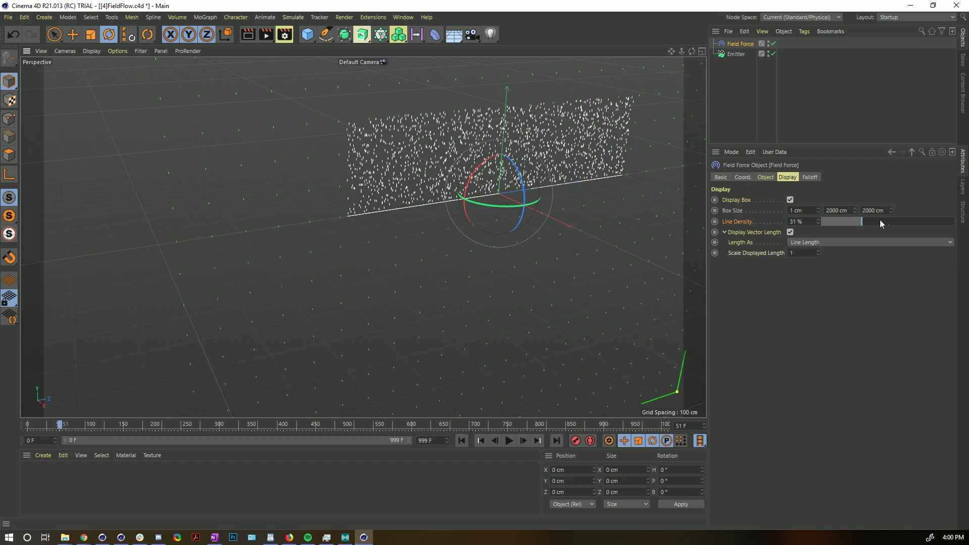
- Set the Field Force display's line density to 100 % and inspect the vector lines around the particles
{"action": "left_click_drag", "start_coordinate": [880, 221], "coordinate": [956, 222]}
{"action": "left_click_drag", "start_coordinate": [581, 167], "coordinate": [460, 276], "text": "alt"}
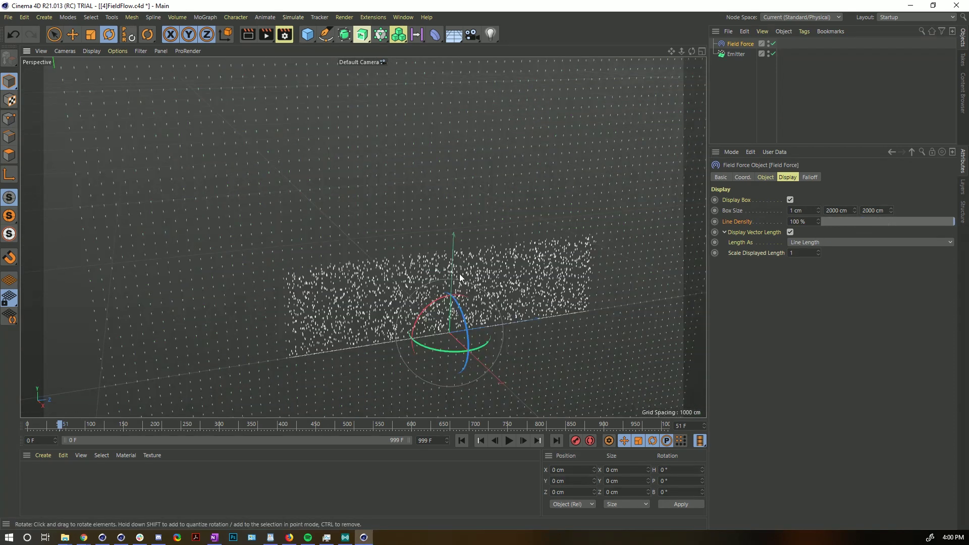
{"action": "scroll", "coordinate": [389, 179], "scroll_direction": "up", "scroll_amount": 5}
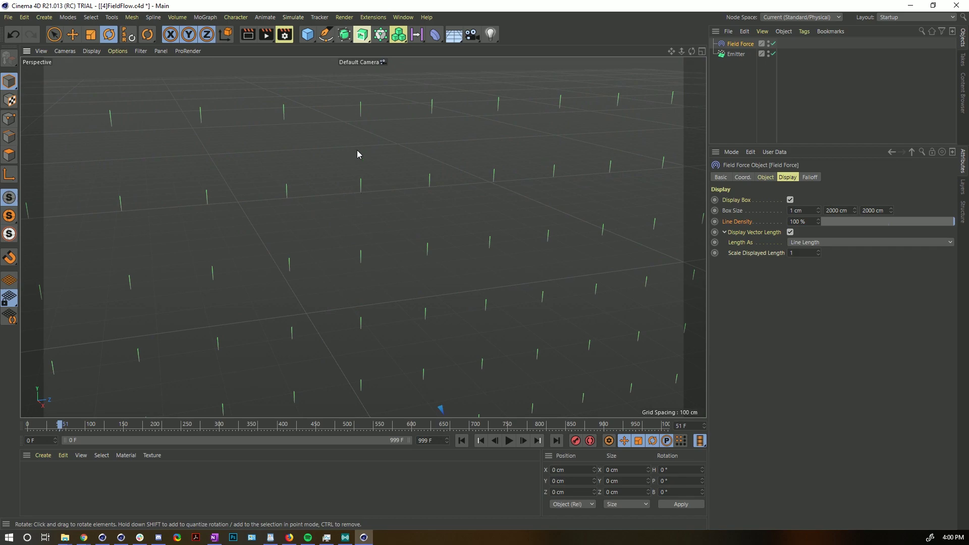
{"action": "scroll", "coordinate": [357, 155], "scroll_direction": "down", "scroll_amount": 5}
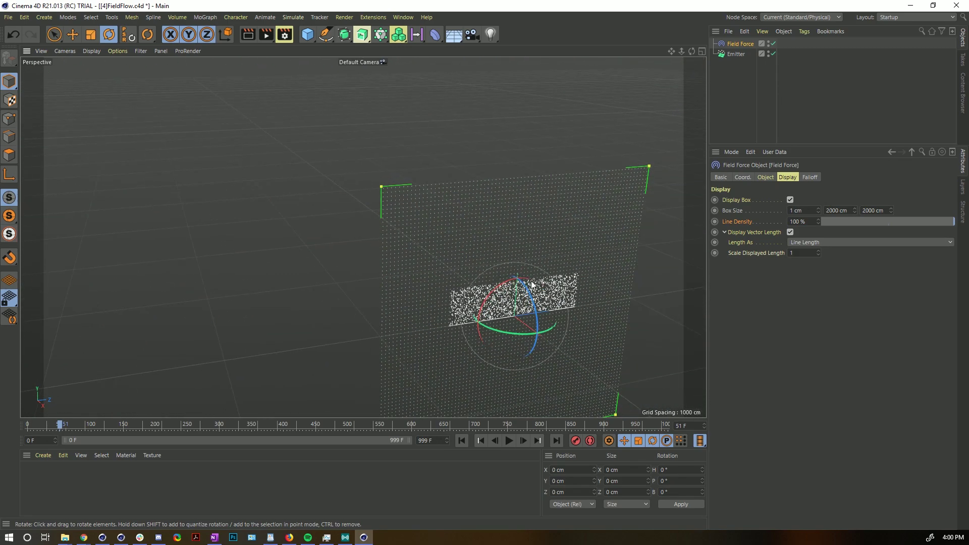
{"action": "left_click_drag", "start_coordinate": [531, 285], "coordinate": [454, 284], "text": "alt"}
{"action": "scroll", "coordinate": [455, 285], "scroll_direction": "up", "scroll_amount": 2}
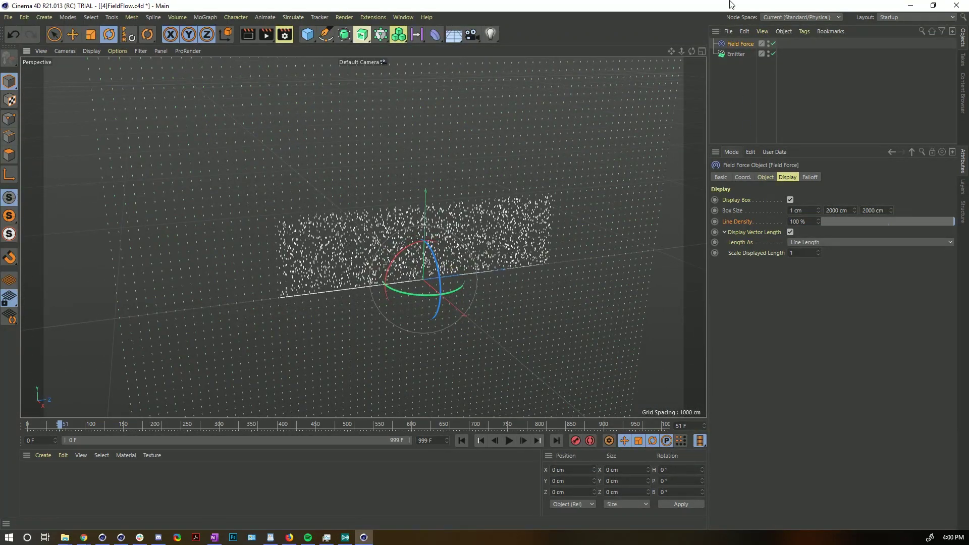
- Point the Solid layer's direction along Z with 0, 0, 1 and reverse it to 0, 0, -1
{"action": "left_click", "coordinate": [765, 177]}
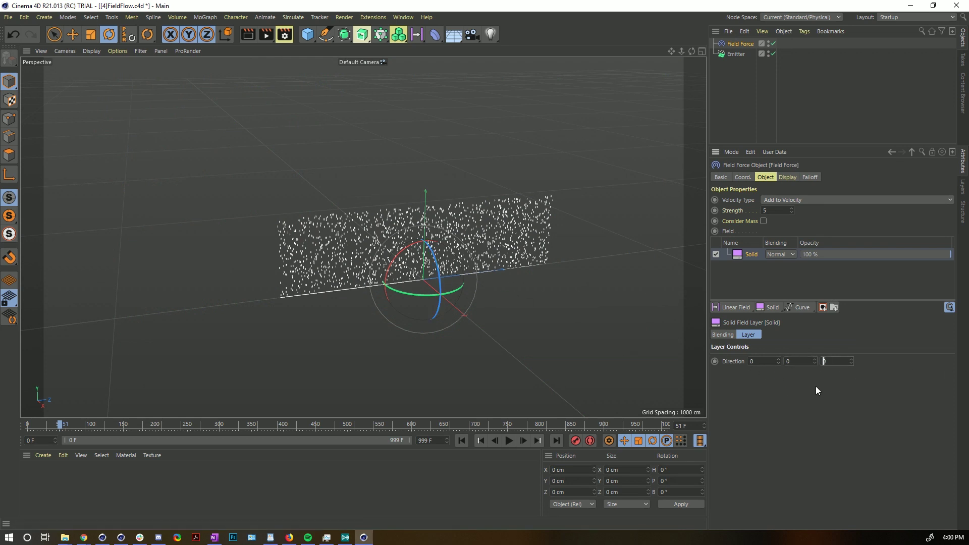
{"action": "right_click_drag", "start_coordinate": [418, 175], "coordinate": [629, 166], "text": "alt"}
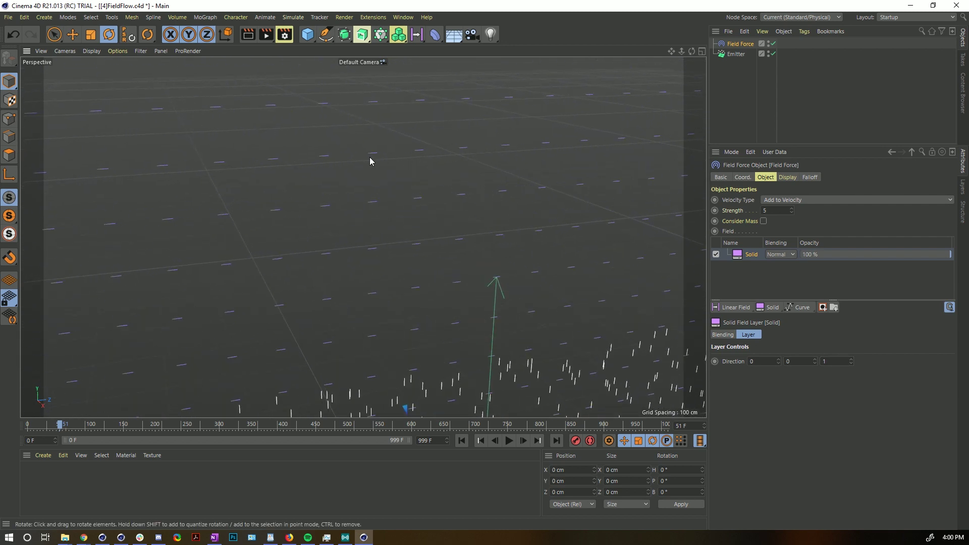
{"action": "left_click", "coordinate": [823, 362]}
{"action": "type", "text": "-"}
{"action": "left_click_drag", "start_coordinate": [376, 114], "coordinate": [146, 196], "text": "alt"}
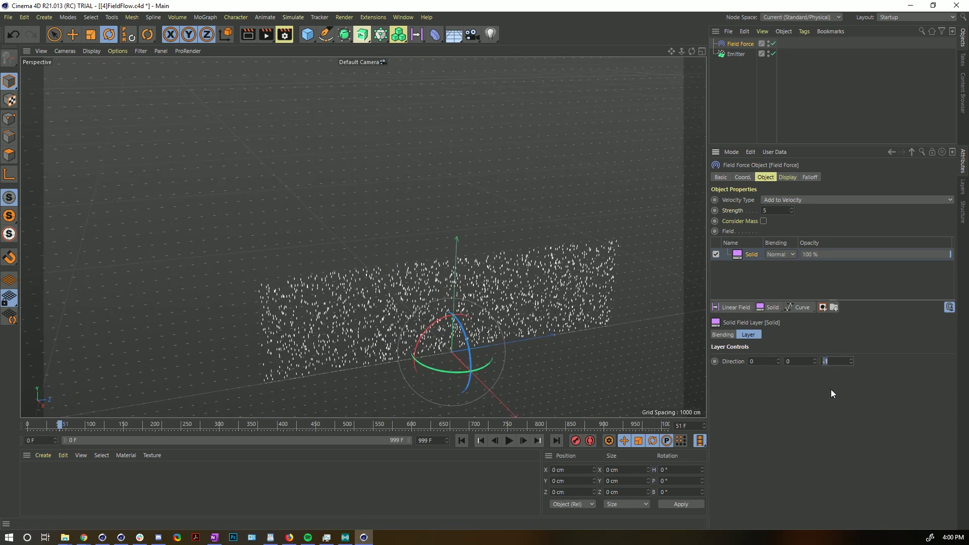
- Play the particles from the first frame with the Solid layer's direction at 0, 0, 1, and reverse it to 0, 0, -1 during playback
{"action": "key", "text": "BackSpace"}
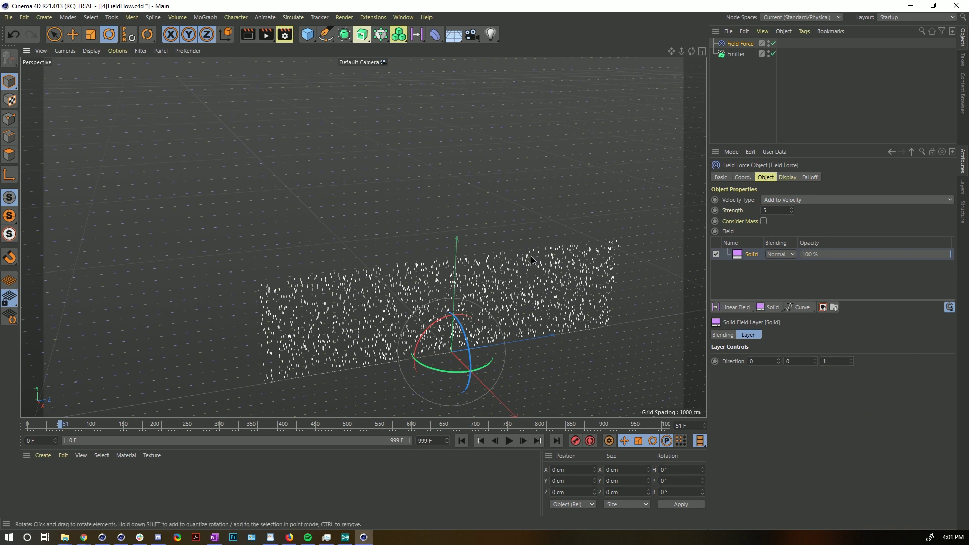
{"action": "key", "text": "shift+f"}
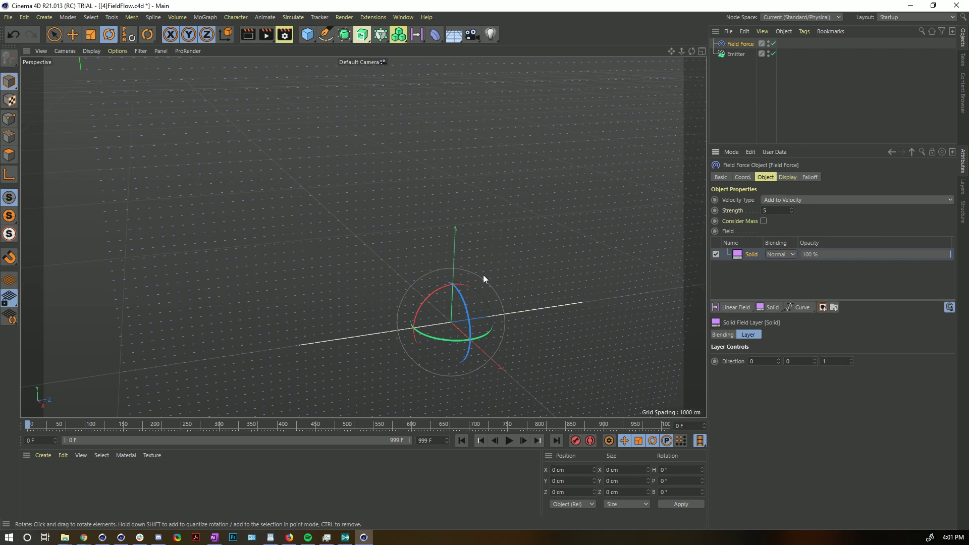
{"action": "left_click", "coordinate": [511, 441]}
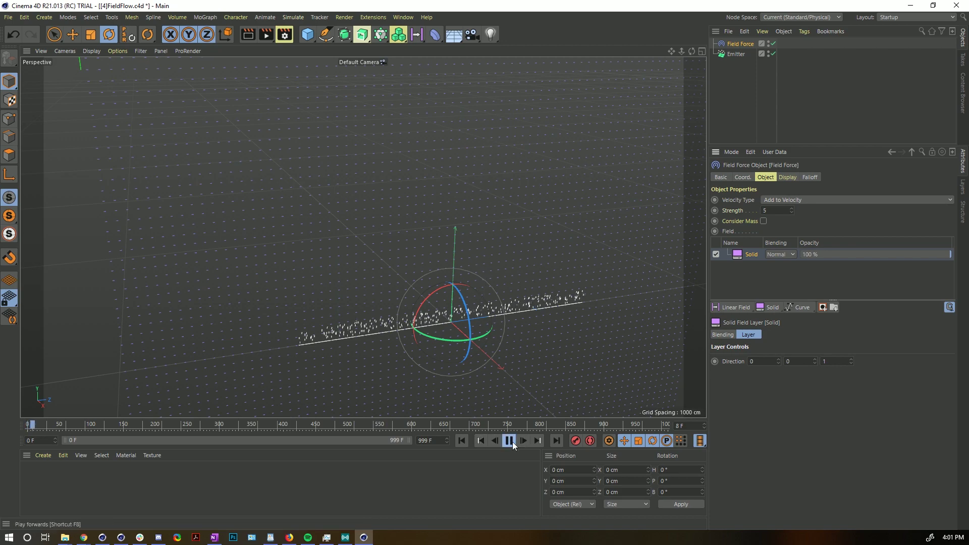
{"action": "left_click_drag", "start_coordinate": [495, 366], "coordinate": [461, 288], "text": "alt"}
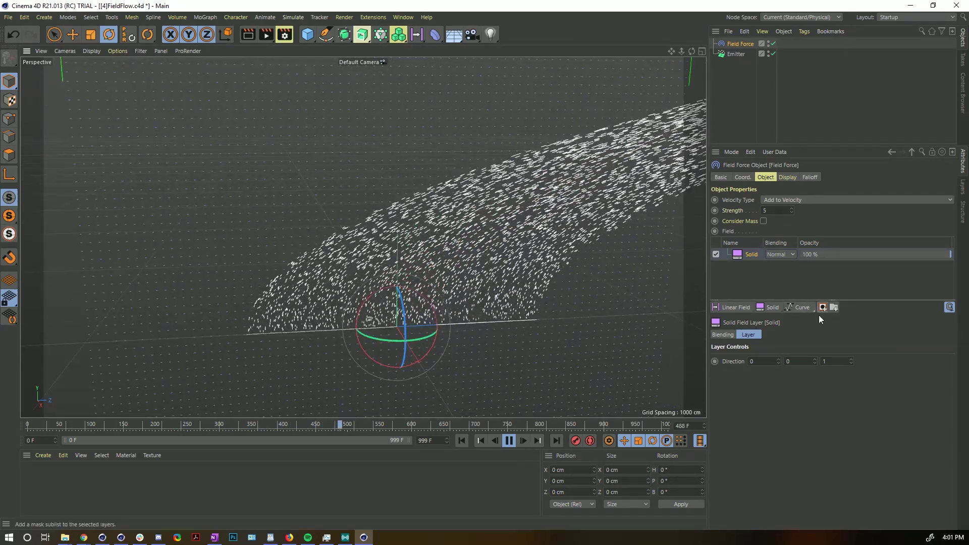
{"action": "type", "text": "-"}
{"action": "key", "text": "Return"}
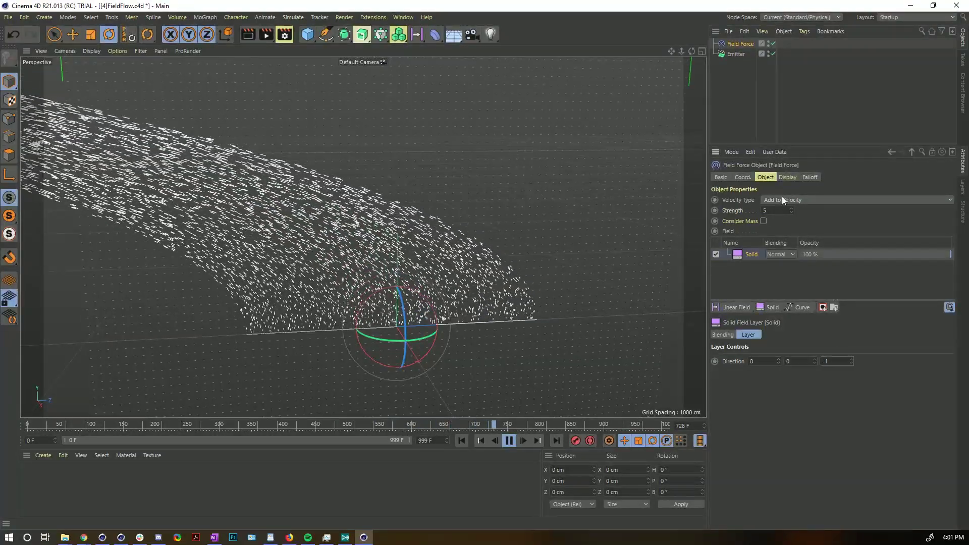
- Switch the Field Force's velocity type to Set Absolute Velocity and replay the simulation from the start
{"action": "left_click", "coordinate": [781, 198]}
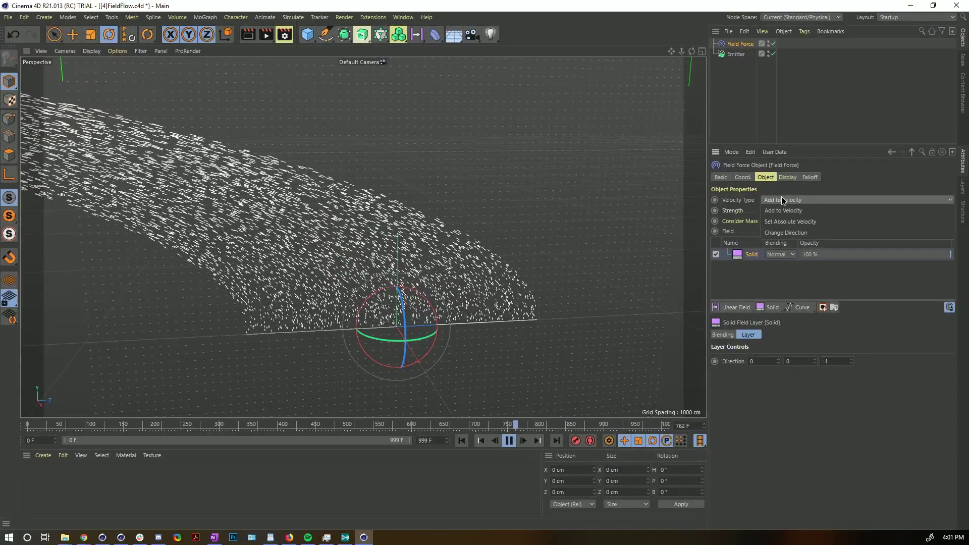
{"action": "left_click", "coordinate": [786, 210]}
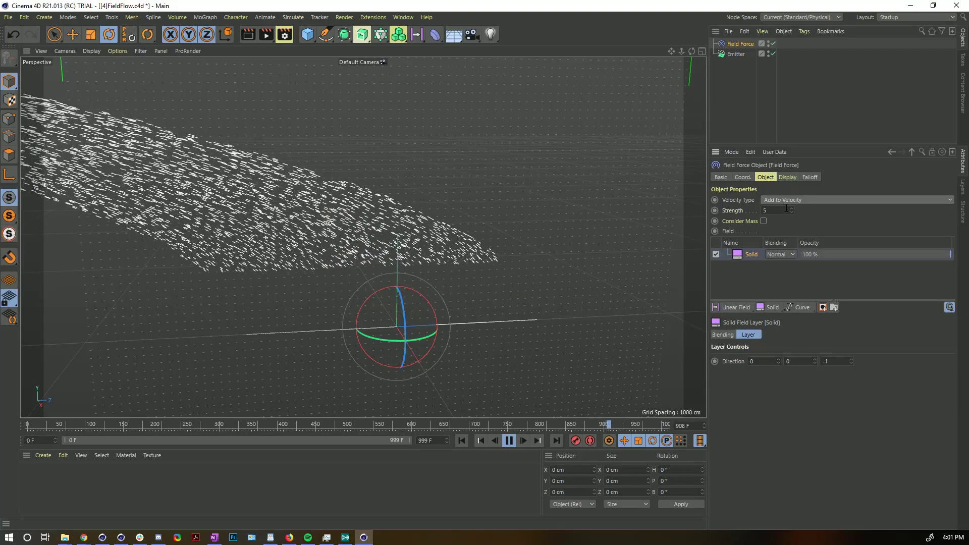
{"action": "left_click", "coordinate": [793, 201]}
{"action": "left_click", "coordinate": [808, 226]}
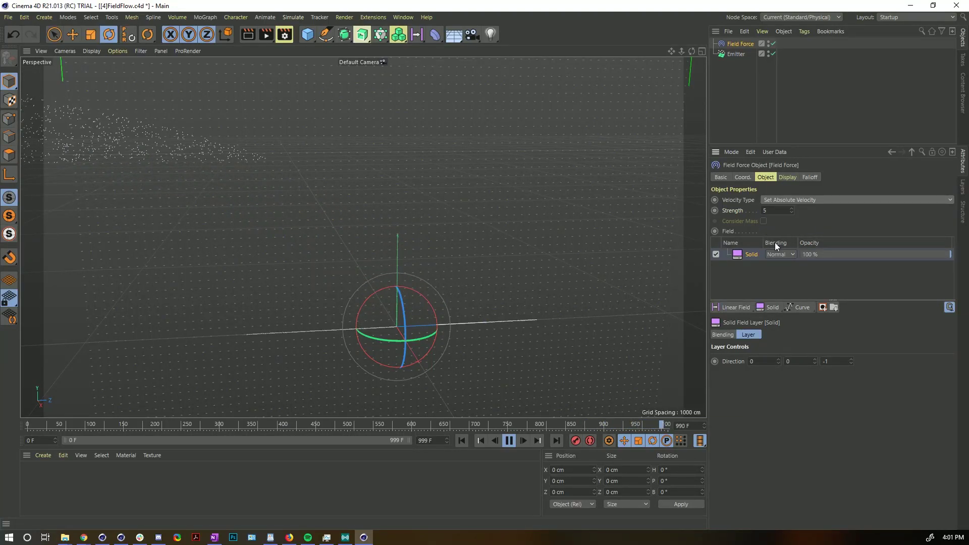
{"action": "left_click", "coordinate": [463, 443]}
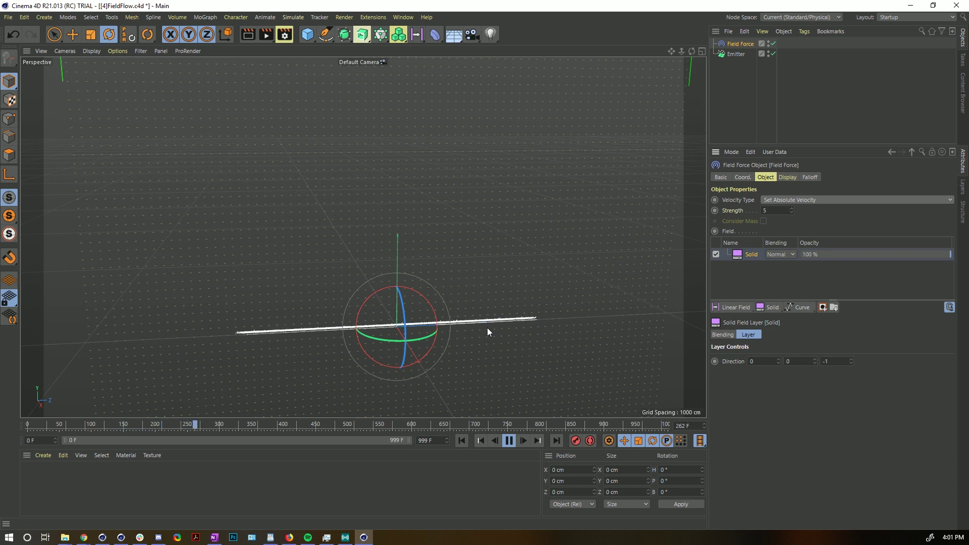
- Point the Solid layer's direction upward with 0, 1, 0 and inspect the particles up close
{"action": "left_click", "coordinate": [828, 361]}
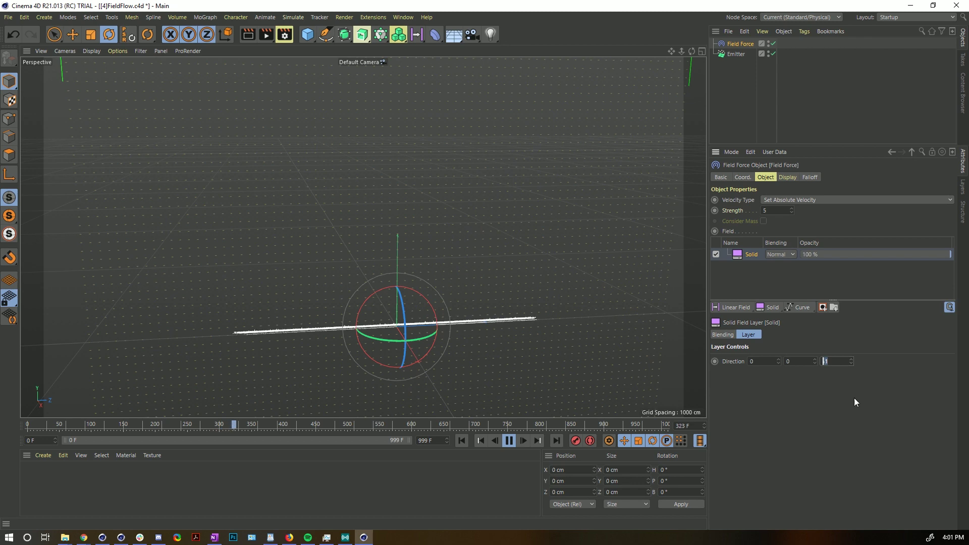
{"action": "type", "text": "1"}
{"action": "key", "text": "Return"}
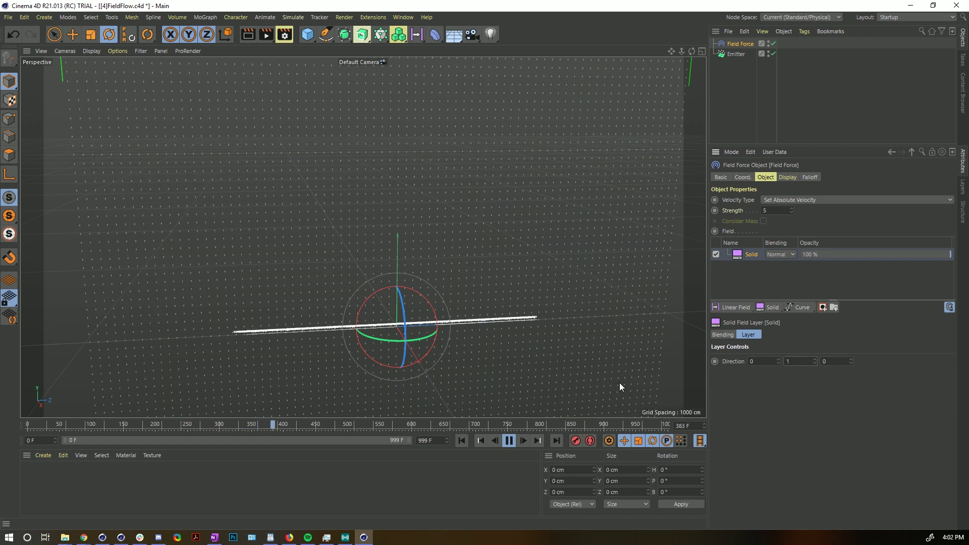
{"action": "scroll", "coordinate": [335, 306], "scroll_direction": "up", "scroll_amount": 5}
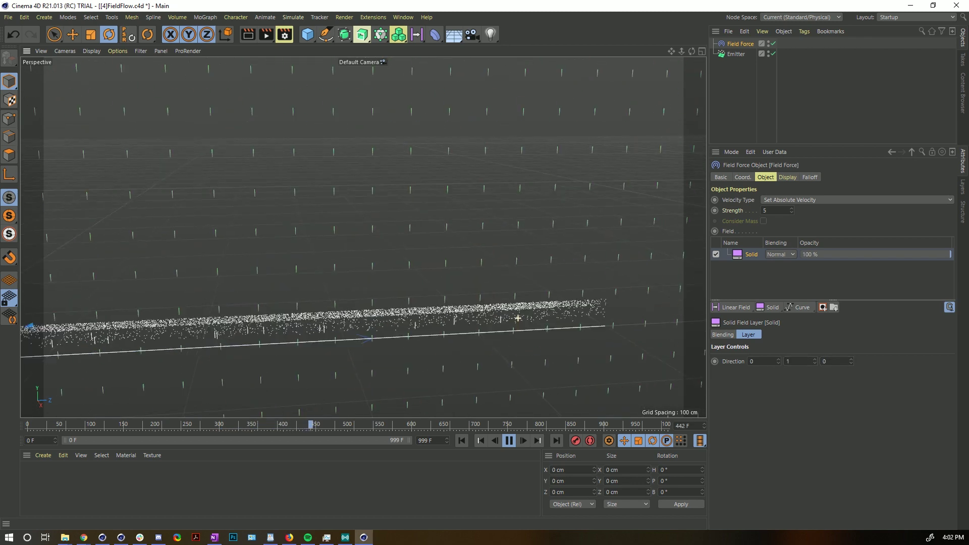
{"action": "scroll", "coordinate": [416, 319], "scroll_direction": "down", "scroll_amount": 5}
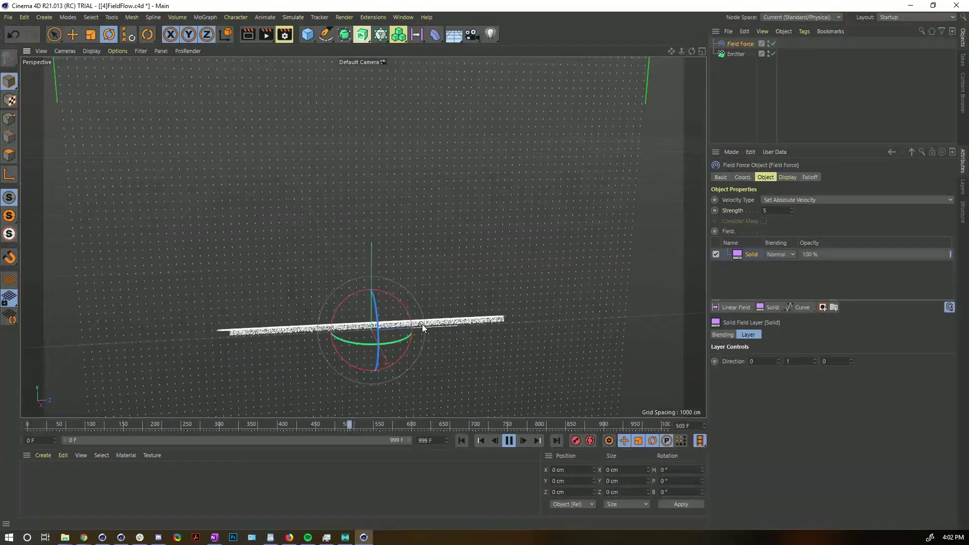
- Raise the Field Force's strength to 500 and set the Solid layer's Z direction to 1 for a diagonal flow
{"action": "left_click", "coordinate": [781, 216]}
{"action": "type", "text": "0"}
{"action": "key", "text": "Return"}
{"action": "left_click", "coordinate": [778, 211]}
{"action": "type", "text": "0"}
{"action": "key", "text": "Return"}
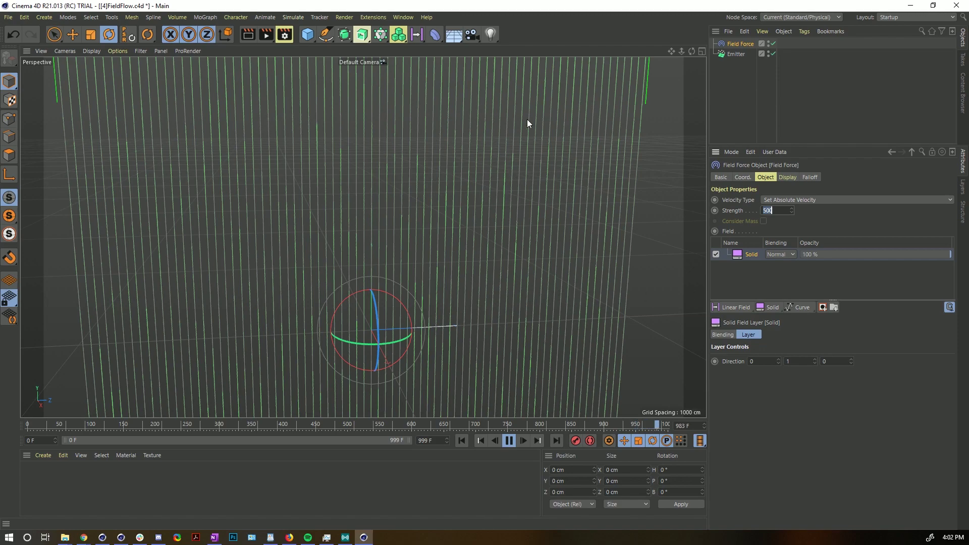
{"action": "mouse_move", "coordinate": [851, 361]}
{"action": "left_mouse_down"}
{"action": "mouse_move", "coordinate": [851, 373]}
{"action": "mouse_move", "coordinate": [850, 357]}
{"action": "left_mouse_up"}
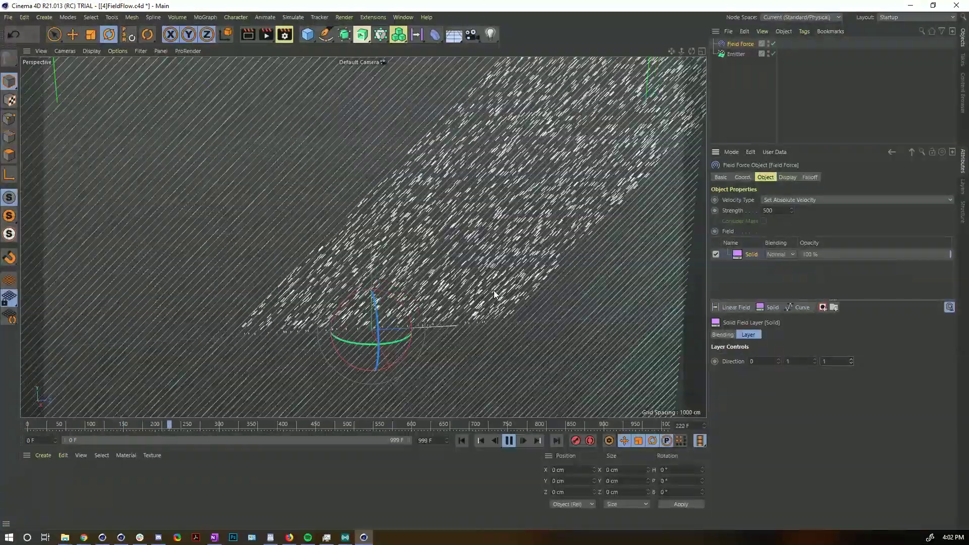
- Turn the Field Force's Display Vector Length off and back on to compare the drawn lines
{"action": "left_click", "coordinate": [787, 177]}
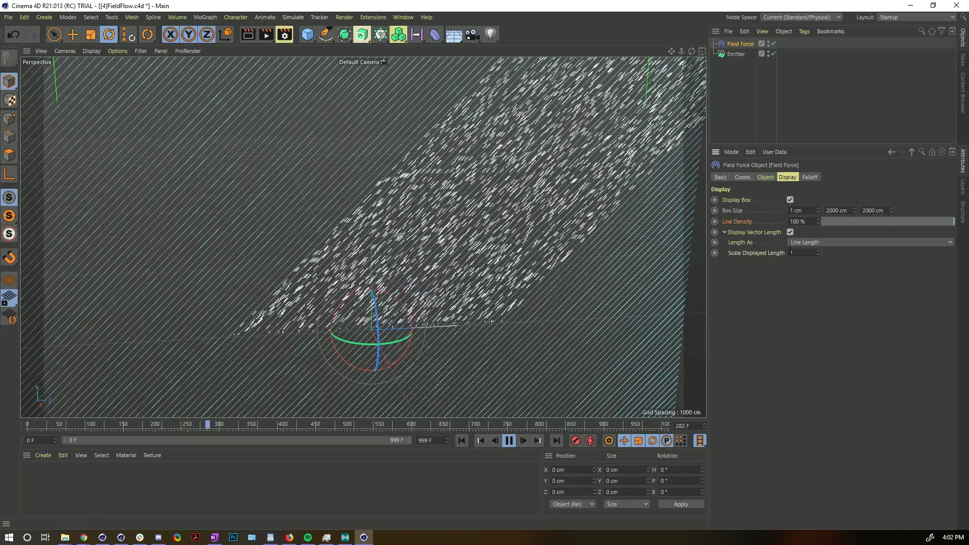
{"action": "left_click", "coordinate": [726, 232]}
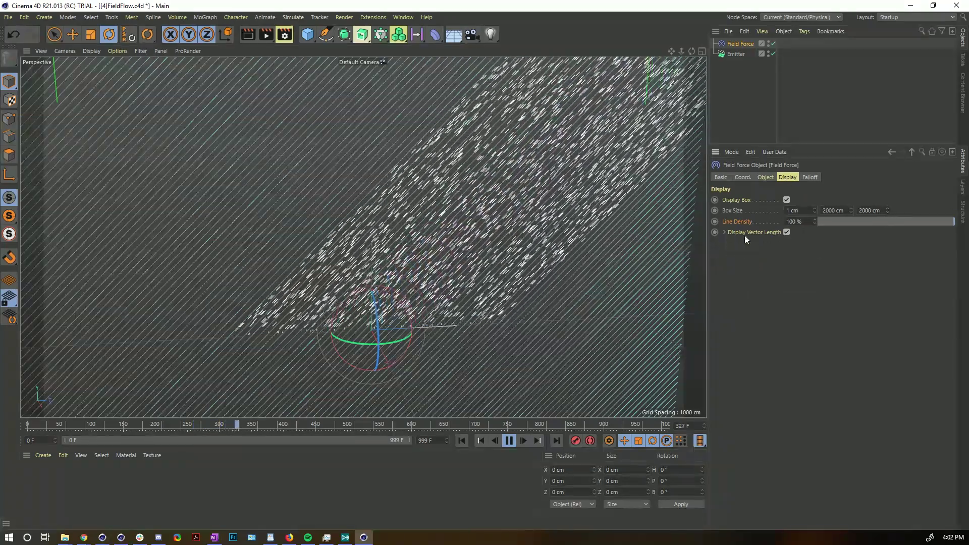
{"action": "left_click", "coordinate": [786, 232]}
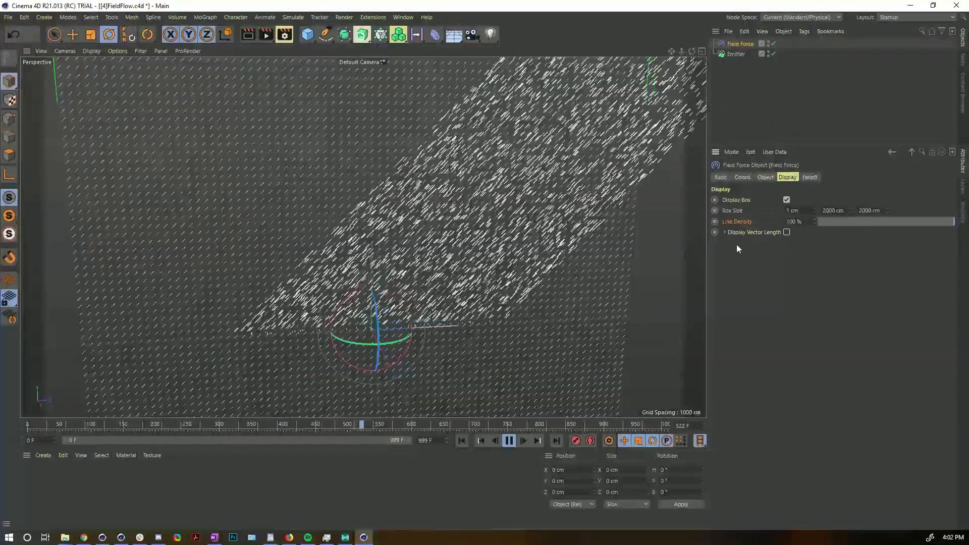
{"action": "left_click", "coordinate": [786, 232]}
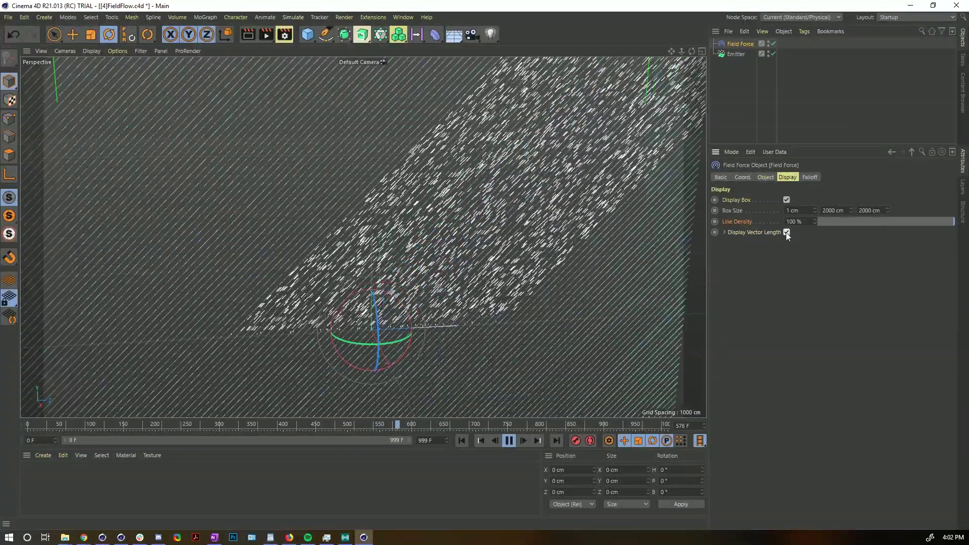
{"action": "left_click", "coordinate": [724, 233]}
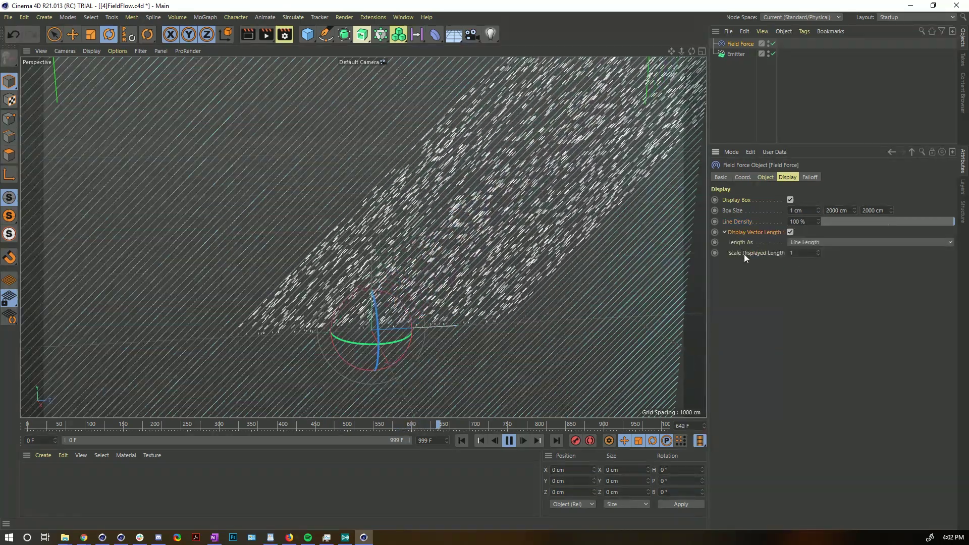
- Try a Scale Displayed Length of 0.1 for the Field Force's vectors, reduce it to 0.05, and inspect the lines
{"action": "left_click", "coordinate": [792, 253]}
{"action": "type", "text": "0,1"}
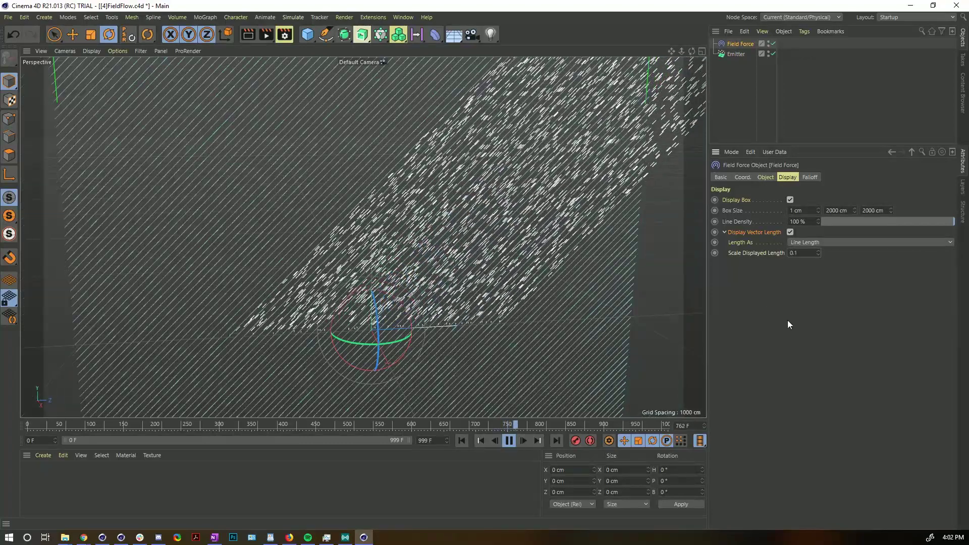
{"action": "key", "text": "Return"}
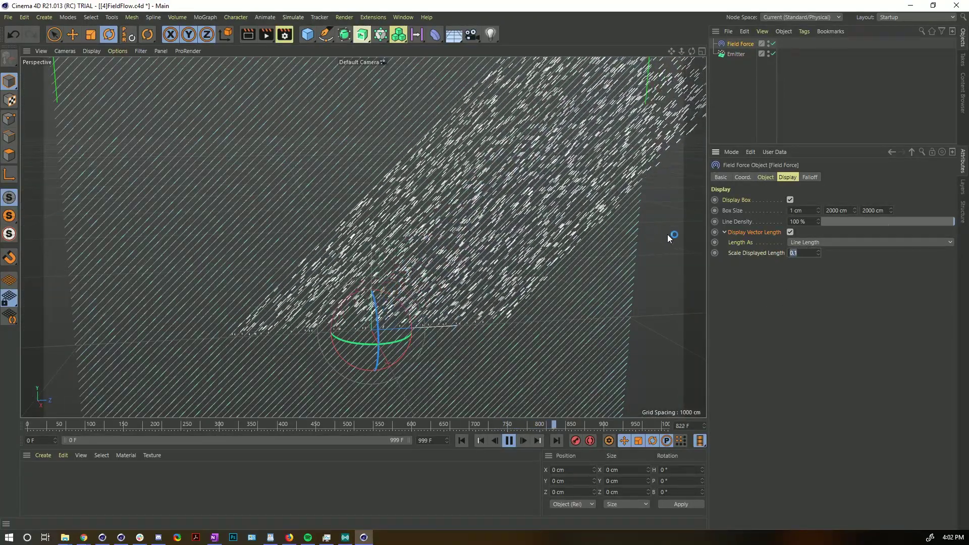
{"action": "type", "text": ".05"}
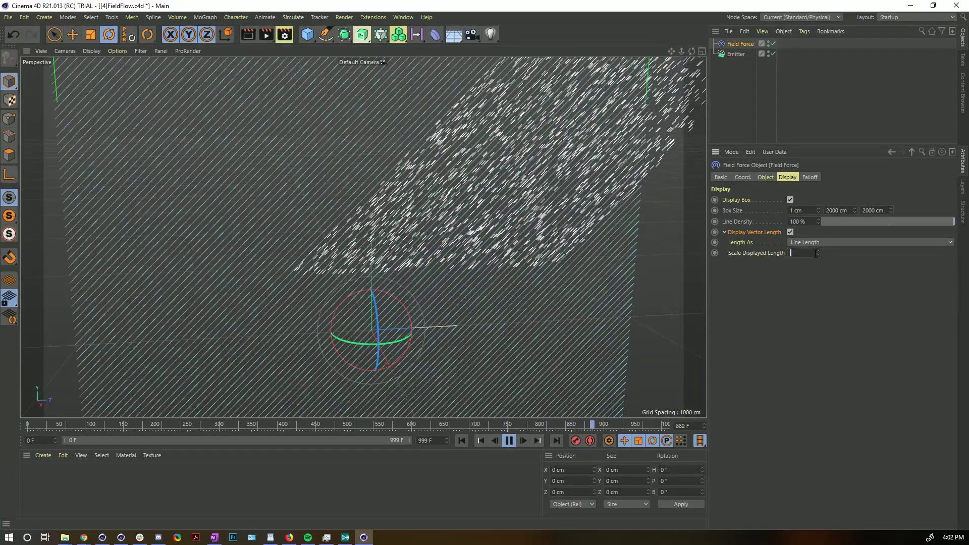
{"action": "left_click", "coordinate": [849, 350]}
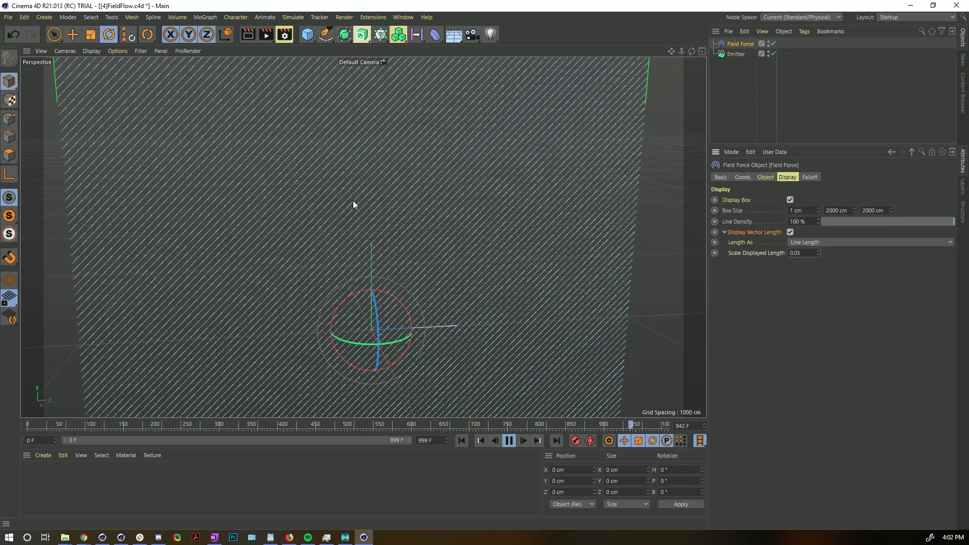
{"action": "scroll", "coordinate": [325, 175], "scroll_direction": "up", "scroll_amount": 3}
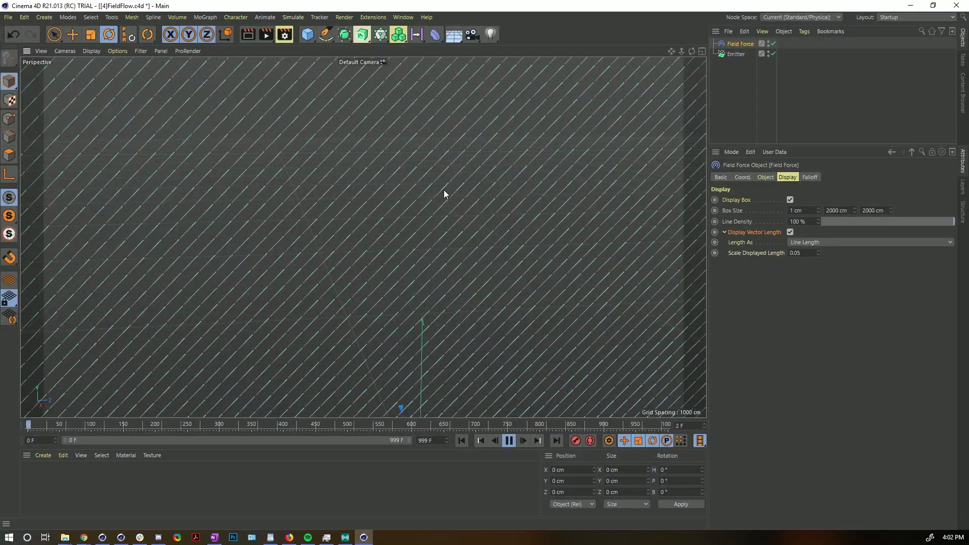
{"action": "scroll", "coordinate": [354, 230], "scroll_direction": "down", "scroll_amount": 4}
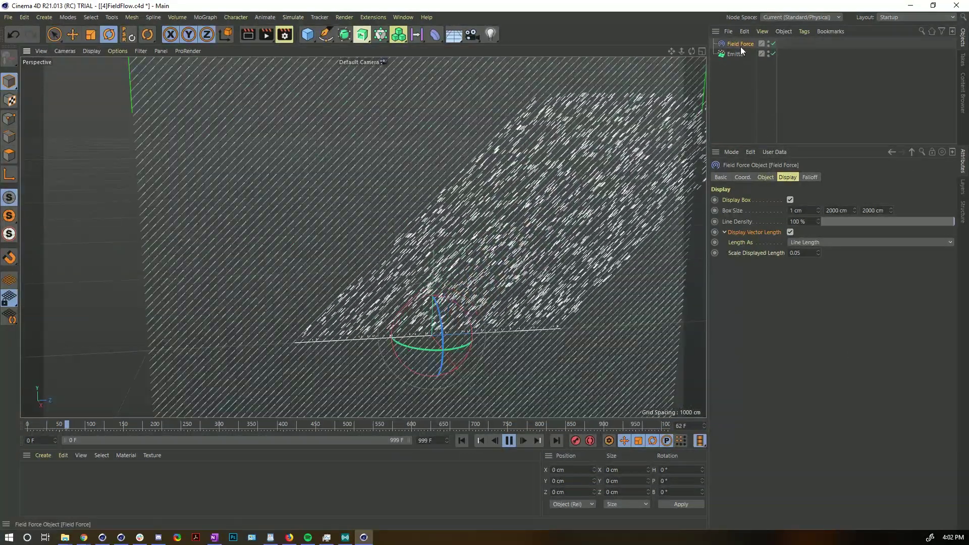
- Stop the playback, return to the first frame, and set the Solid layer's direction to 0, 0, 1
{"action": "left_click", "coordinate": [509, 441]}
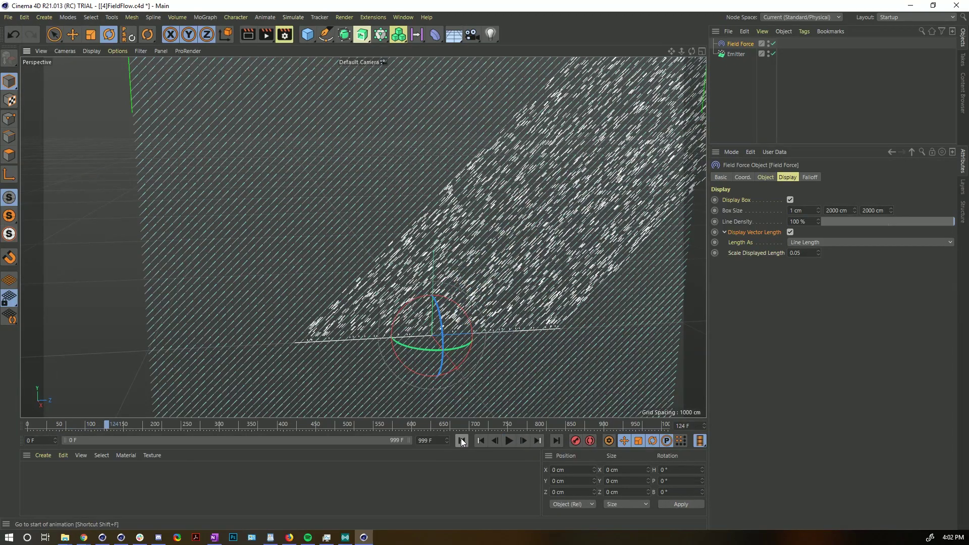
{"action": "left_click", "coordinate": [461, 440]}
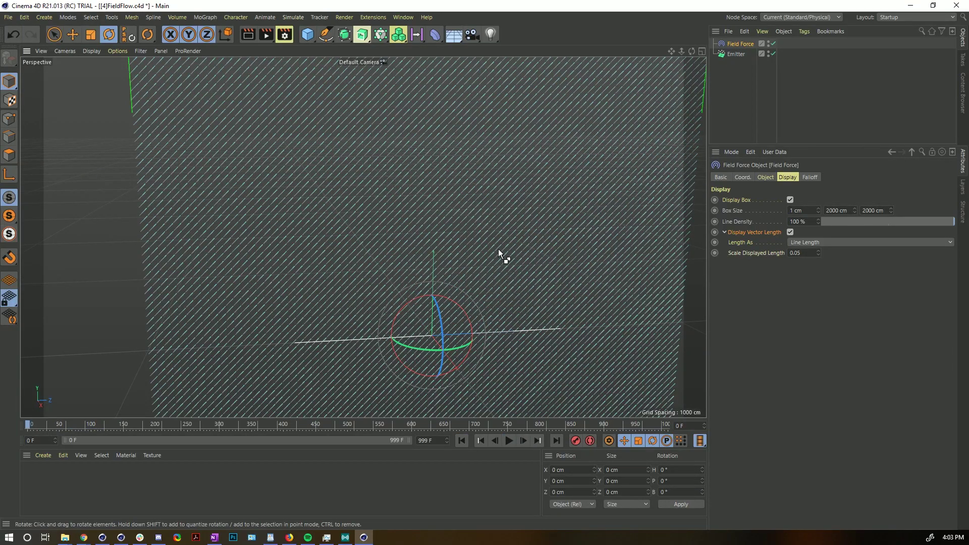
{"action": "left_click", "coordinate": [732, 42]}
{"action": "left_click", "coordinate": [766, 177]}
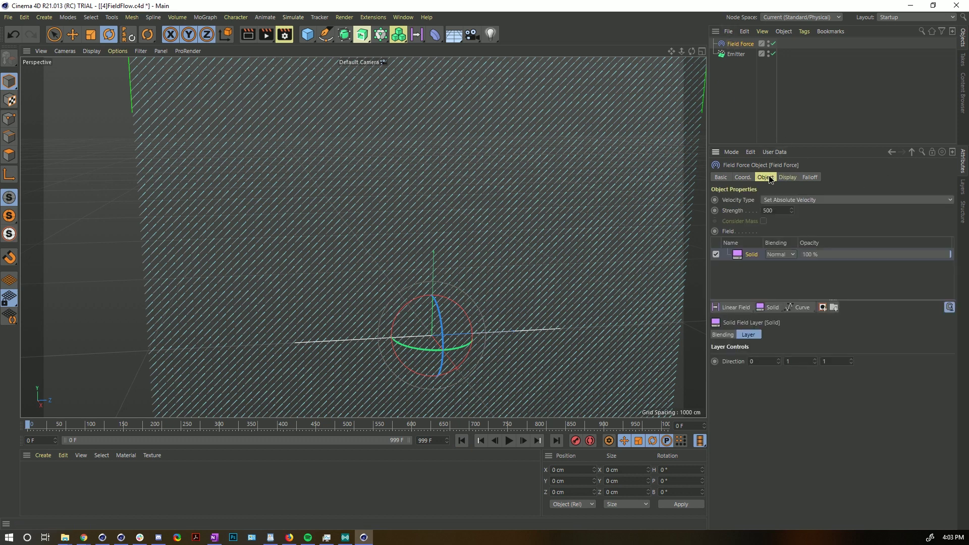
{"action": "middle_click_drag", "start_coordinate": [602, 259], "coordinate": [541, 243], "text": "alt"}
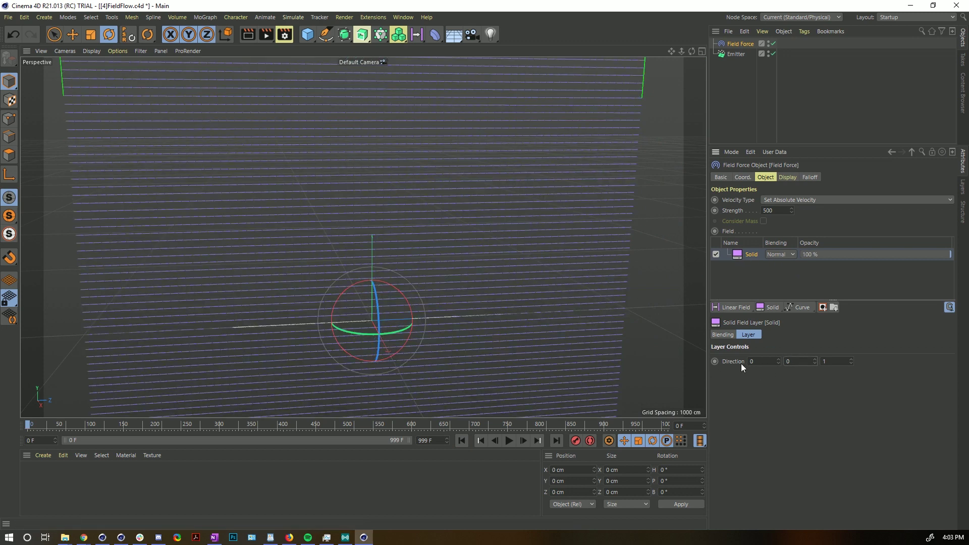
- Set the Field Force's velocity type to Change Direction after trying Add to Velocity
{"action": "left_click", "coordinate": [780, 200]}
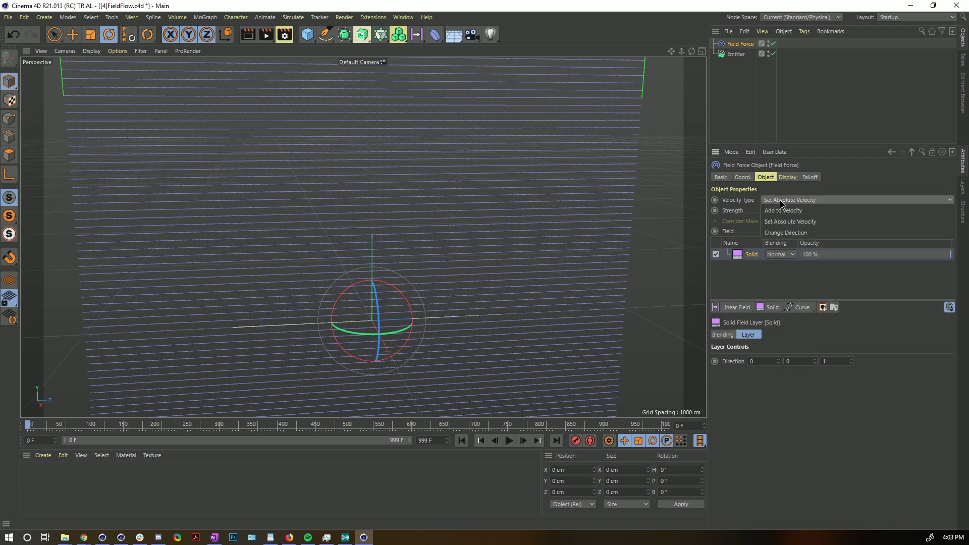
{"action": "left_click", "coordinate": [782, 206]}
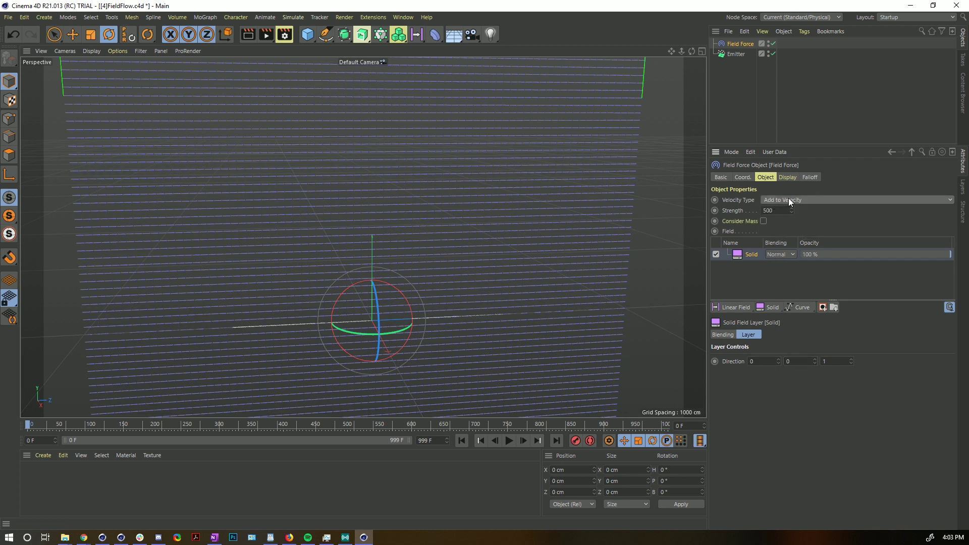
{"action": "left_click", "coordinate": [789, 198]}
{"action": "left_click", "coordinate": [809, 189]}
{"action": "left_click", "coordinate": [775, 199]}
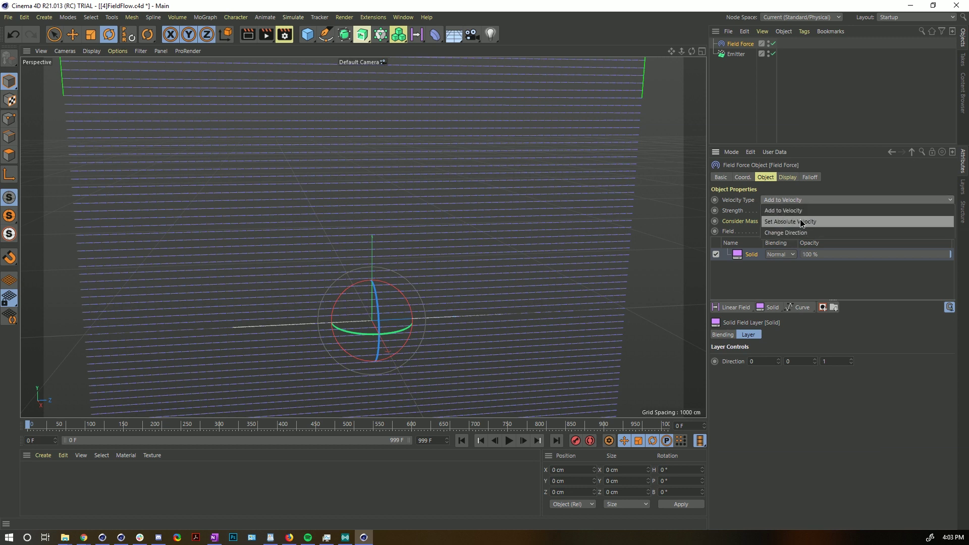
{"action": "left_click", "coordinate": [798, 233]}
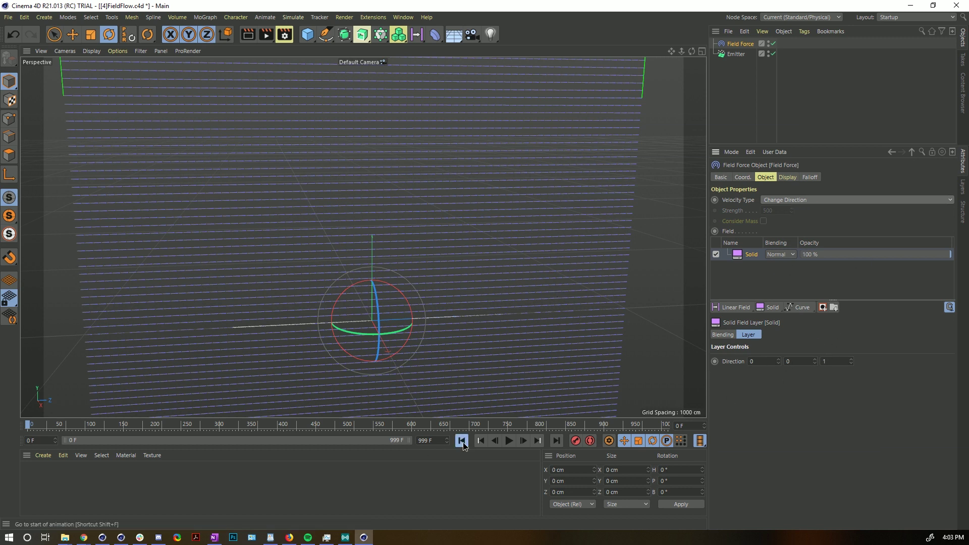
- Play the particle simulation and compare the motion with the Solid field layer disabled and re-enabled
{"action": "left_click", "coordinate": [509, 440]}
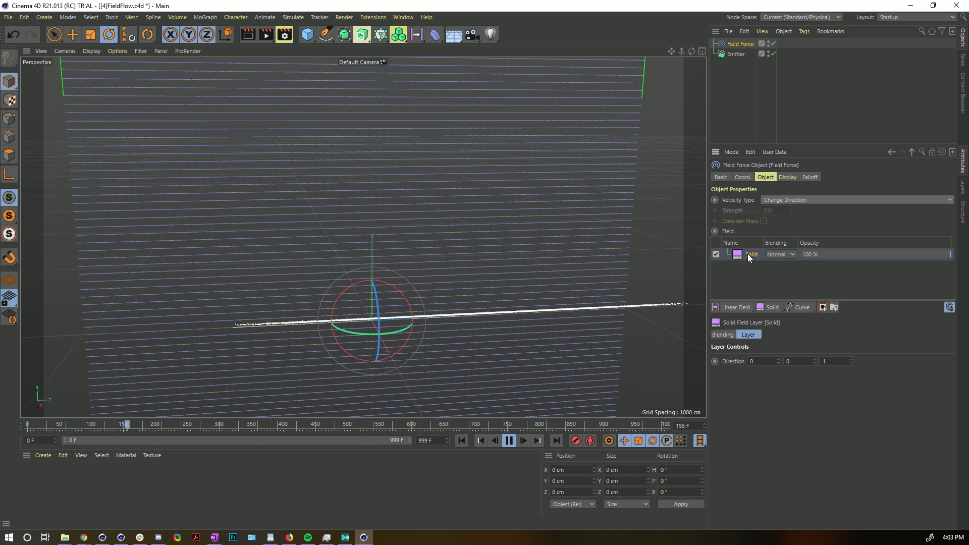
{"action": "left_click", "coordinate": [714, 255]}
{"action": "left_click", "coordinate": [462, 441]}
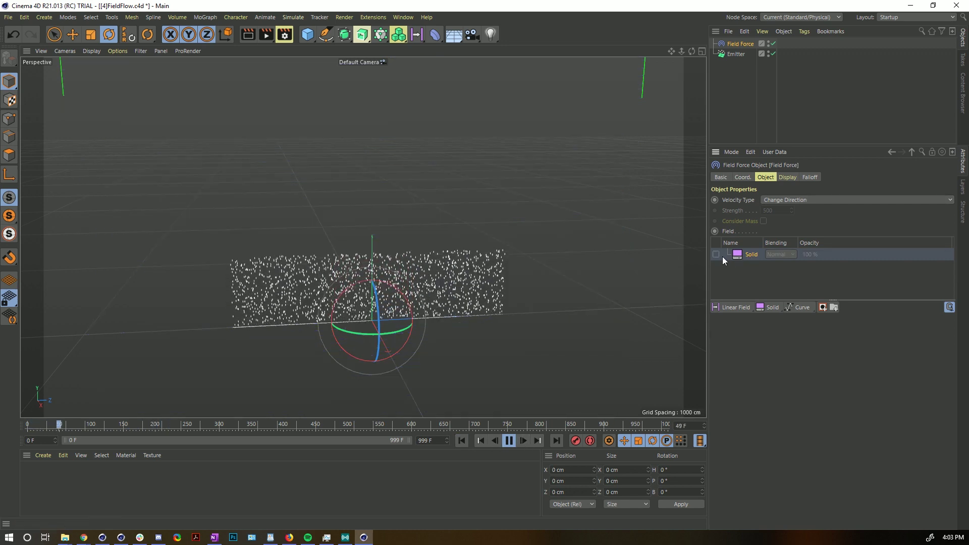
{"action": "left_click", "coordinate": [716, 254]}
{"action": "left_click", "coordinate": [741, 256]}
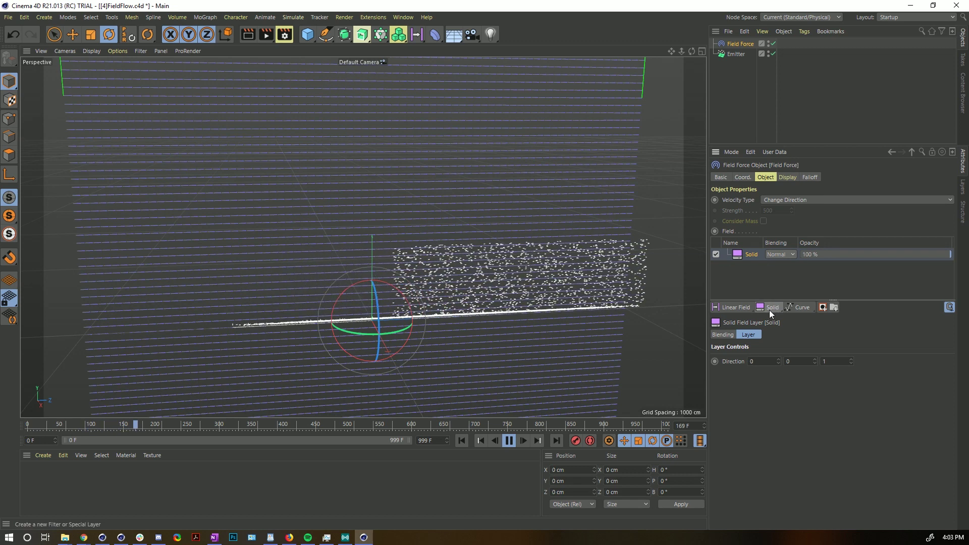
- Add a mask to the Solid layer and place a new Spherical Field inside it with Normal blending and its value channel enabled
{"action": "left_click", "coordinate": [823, 308]}
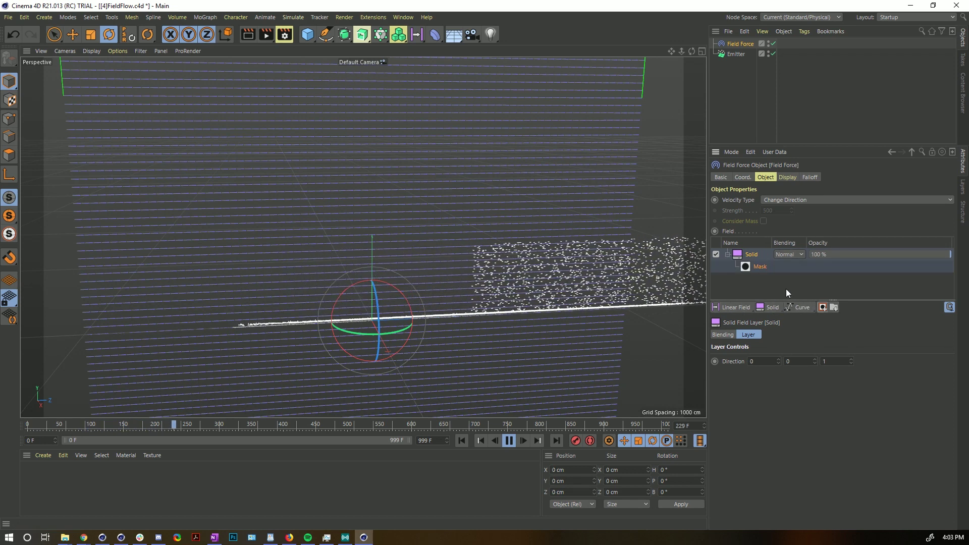
{"action": "left_click", "coordinate": [735, 308]}
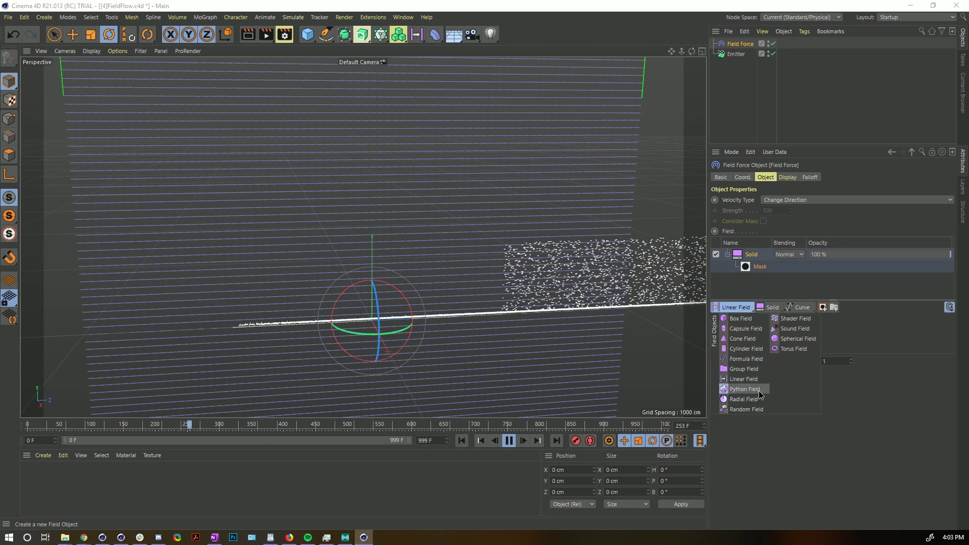
{"action": "left_click", "coordinate": [786, 339]}
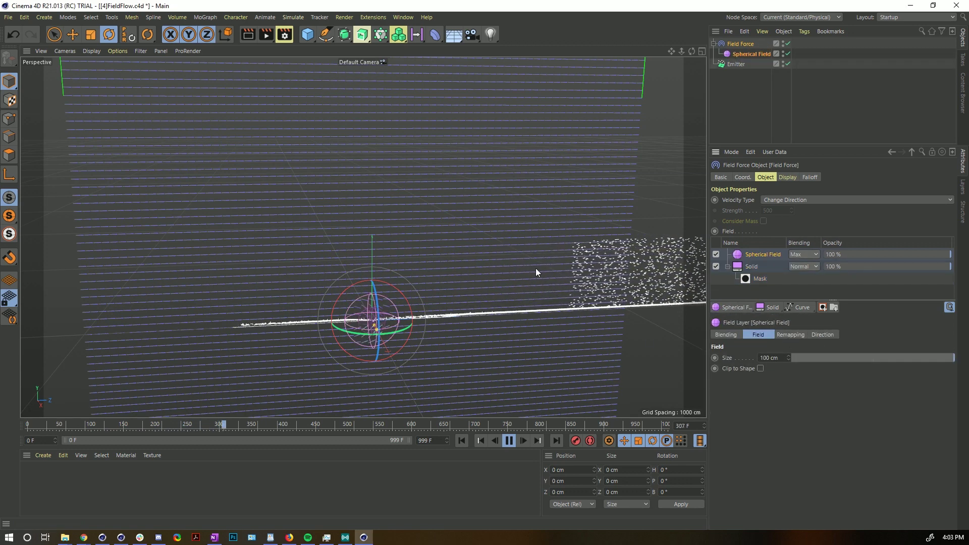
{"action": "left_click_drag", "start_coordinate": [762, 256], "coordinate": [761, 278]}
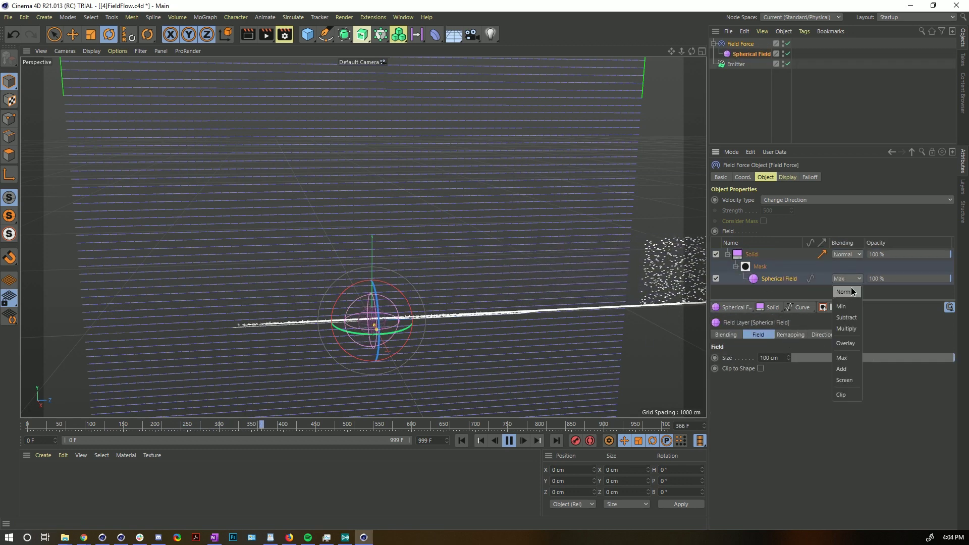
{"action": "left_click", "coordinate": [810, 278]}
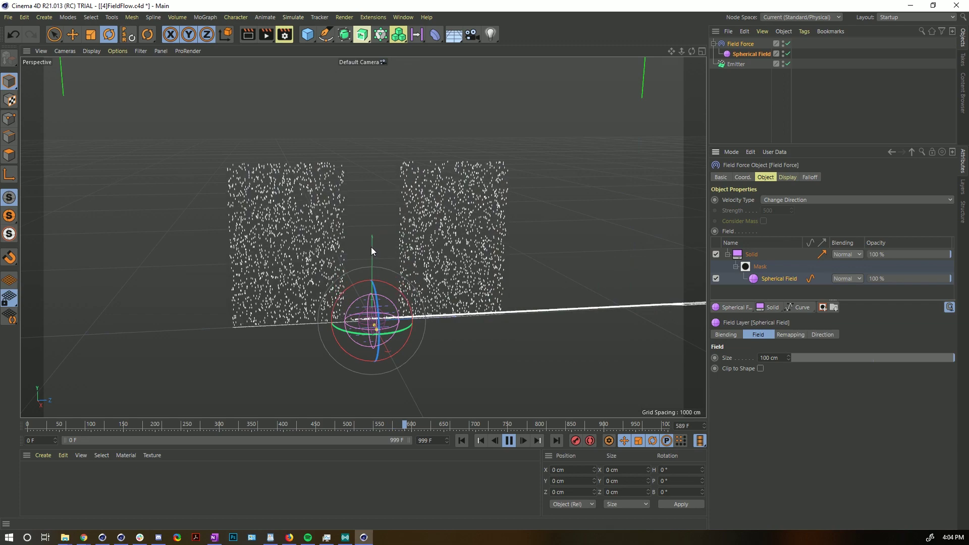
- Move the Spherical Field straight up to about 539 cm on Y
{"action": "left_click", "coordinate": [747, 53]}
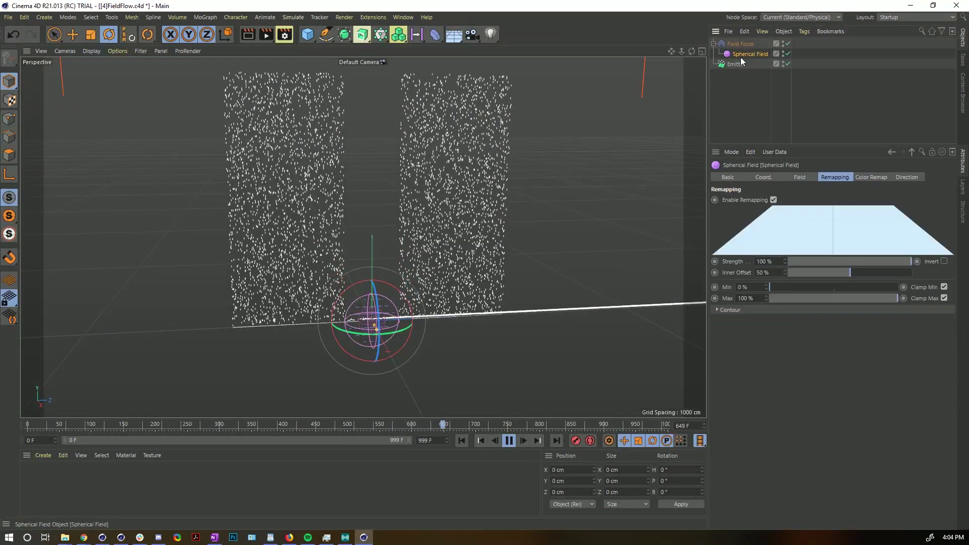
{"action": "key", "text": "e"}
{"action": "left_click_drag", "start_coordinate": [374, 252], "coordinate": [402, 134]}
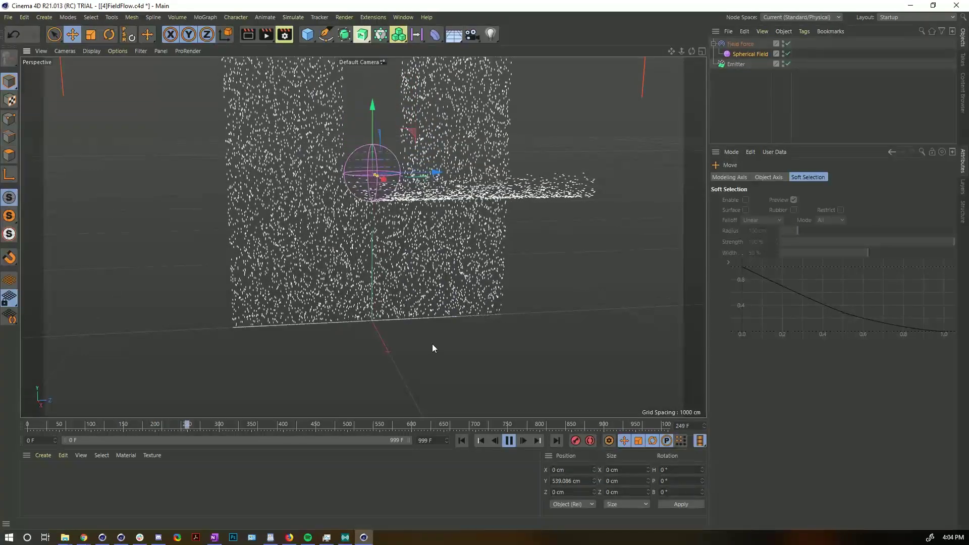
- Add a second Solid layer to the Field Force below the masked one, with its direction channel enabled
{"action": "left_click", "coordinate": [731, 43]}
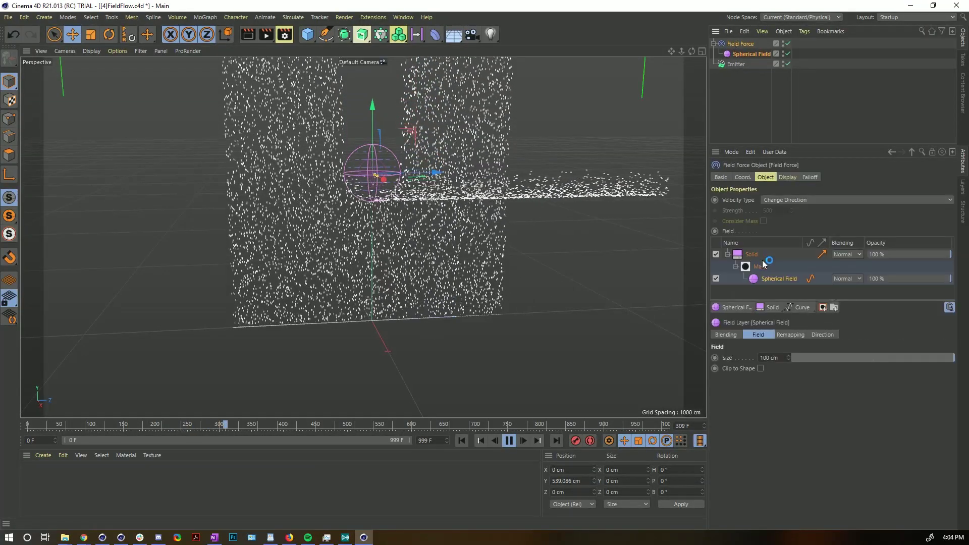
{"action": "left_click", "coordinate": [727, 255]}
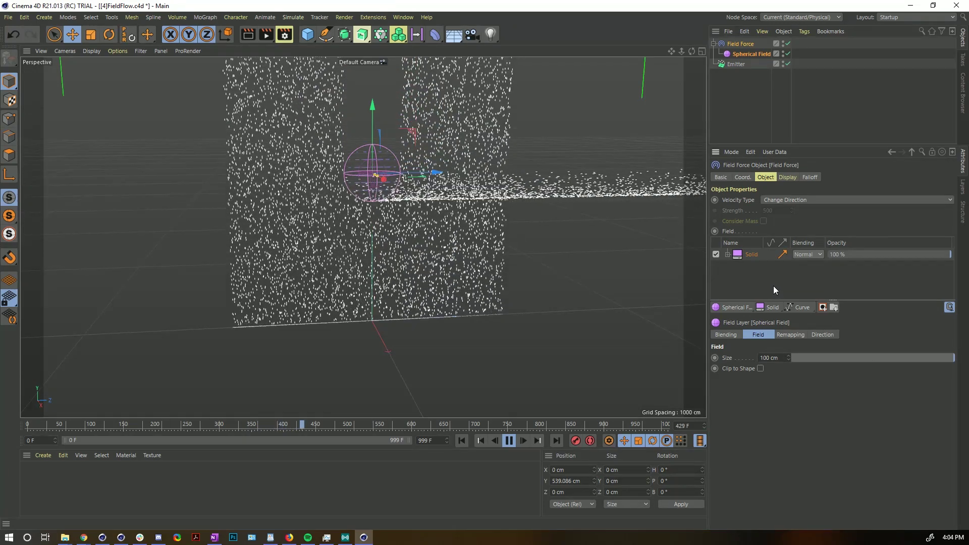
{"action": "left_click", "coordinate": [775, 308]}
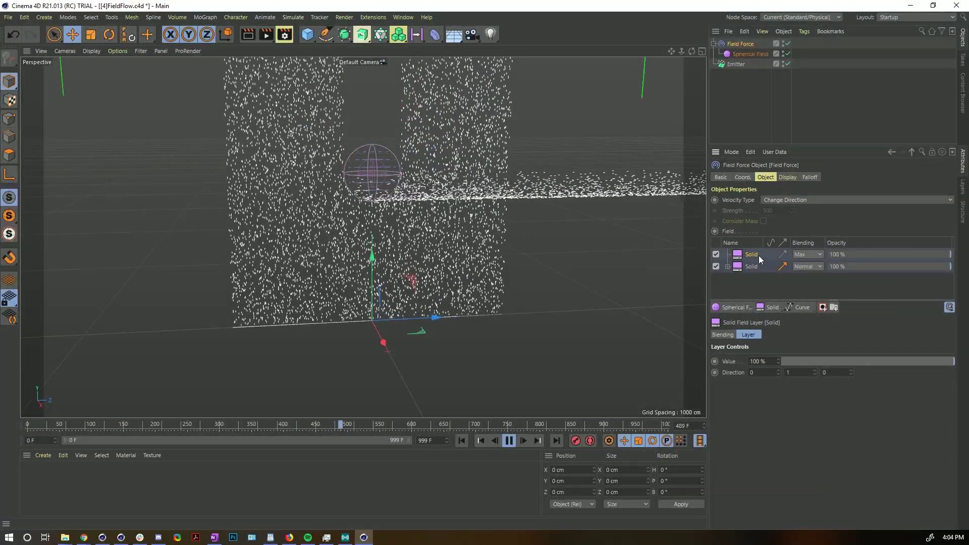
{"action": "left_click", "coordinate": [784, 266]}
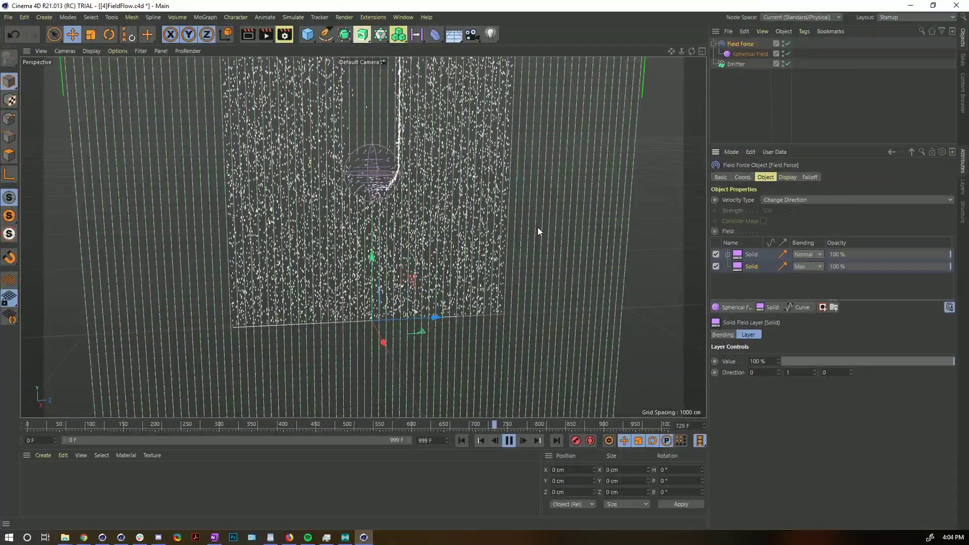
- Duplicate the Spherical Field and put the copy in the Solid layer's mask with its blending set to Add
{"action": "scroll", "coordinate": [472, 162], "scroll_direction": "up", "scroll_amount": 5}
{"action": "scroll", "coordinate": [472, 162], "scroll_direction": "up", "scroll_amount": 3}
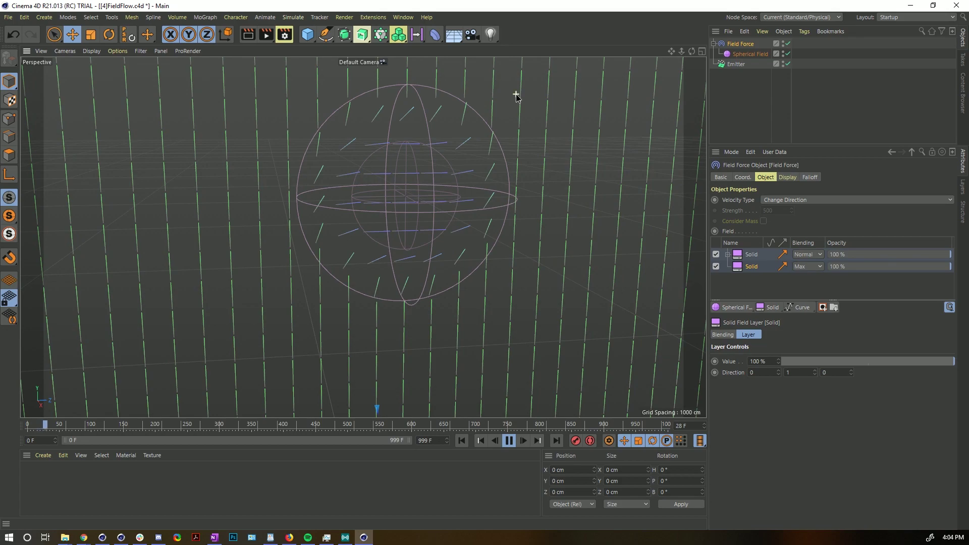
{"action": "scroll", "coordinate": [516, 94], "scroll_direction": "down", "scroll_amount": 5}
{"action": "scroll", "coordinate": [490, 238], "scroll_direction": "up", "scroll_amount": 8}
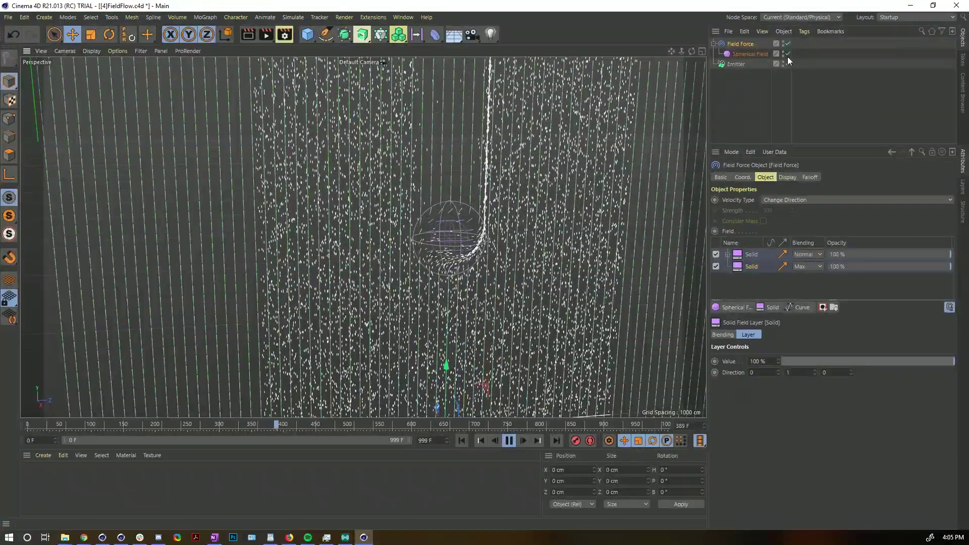
{"action": "left_click", "coordinate": [747, 55]}
{"action": "left_click_drag", "start_coordinate": [747, 56], "coordinate": [742, 44], "text": "ctrl"}
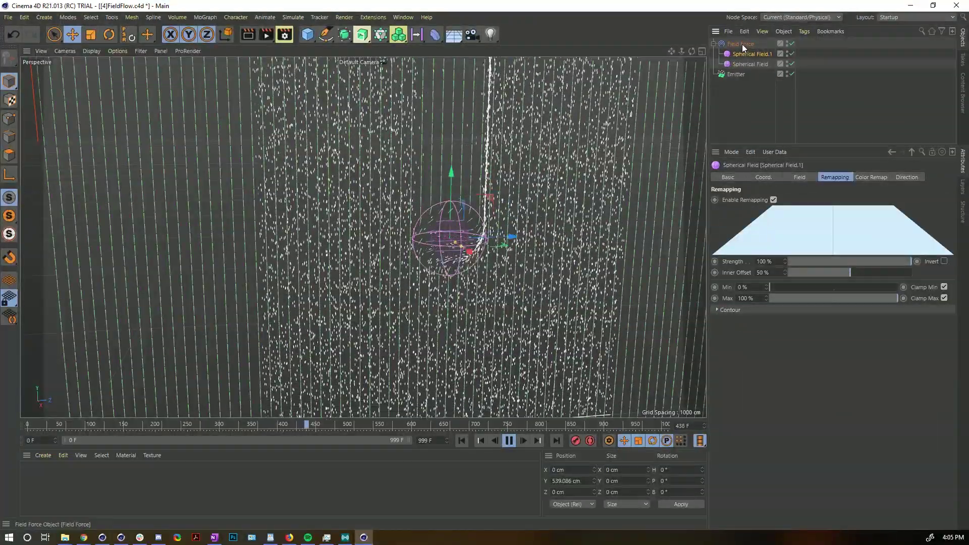
{"action": "left_click", "coordinate": [742, 44]}
{"action": "left_click_drag", "start_coordinate": [734, 258], "coordinate": [782, 279]}
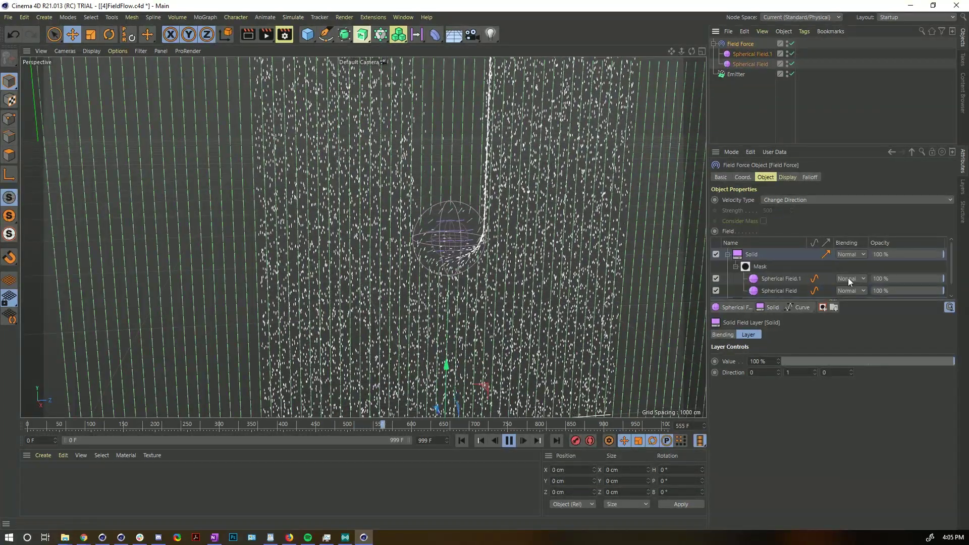
{"action": "left_click", "coordinate": [852, 291]}
{"action": "left_click", "coordinate": [846, 371]}
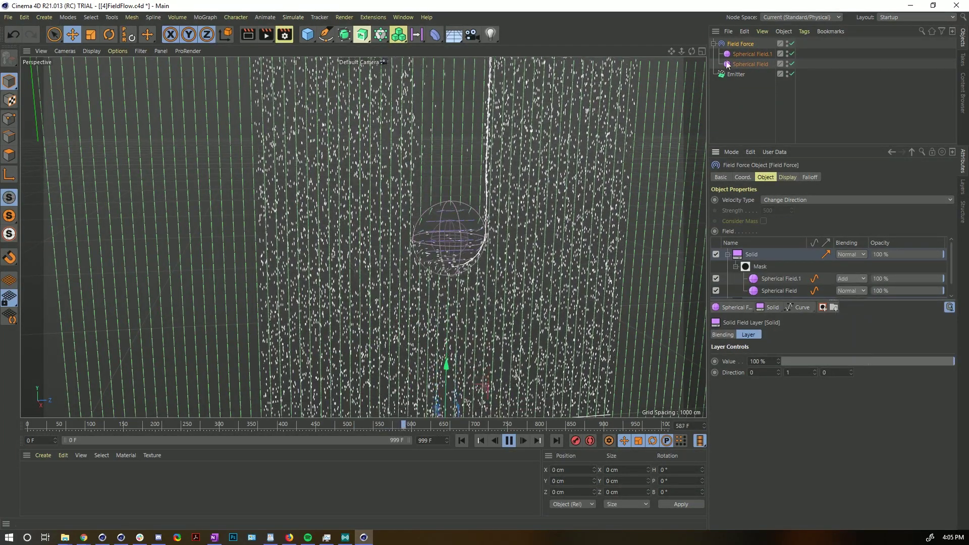
- Move the duplicated spherical field to about 258 cm on Z and set its inner offset to 0 %
{"action": "left_click_drag", "start_coordinate": [505, 237], "coordinate": [604, 238]}
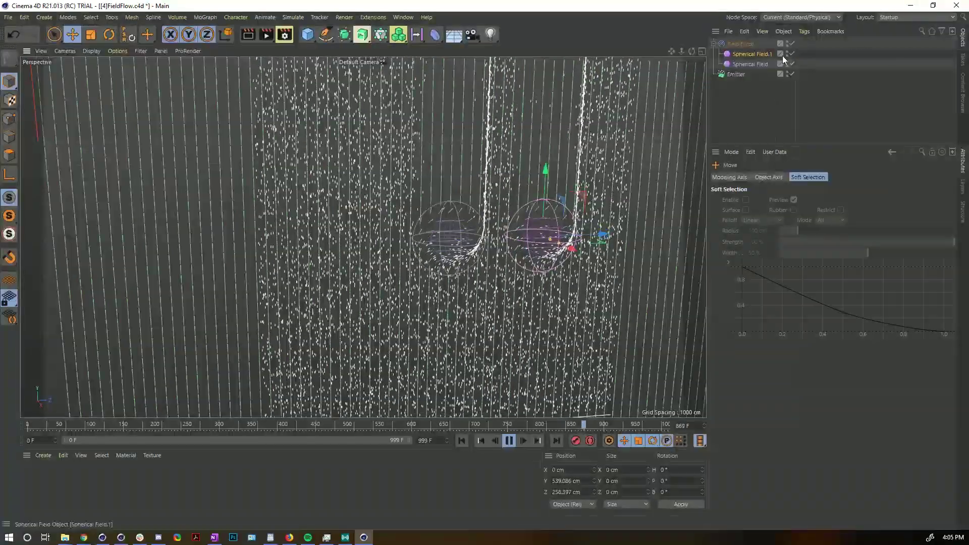
{"action": "left_click", "coordinate": [752, 54]}
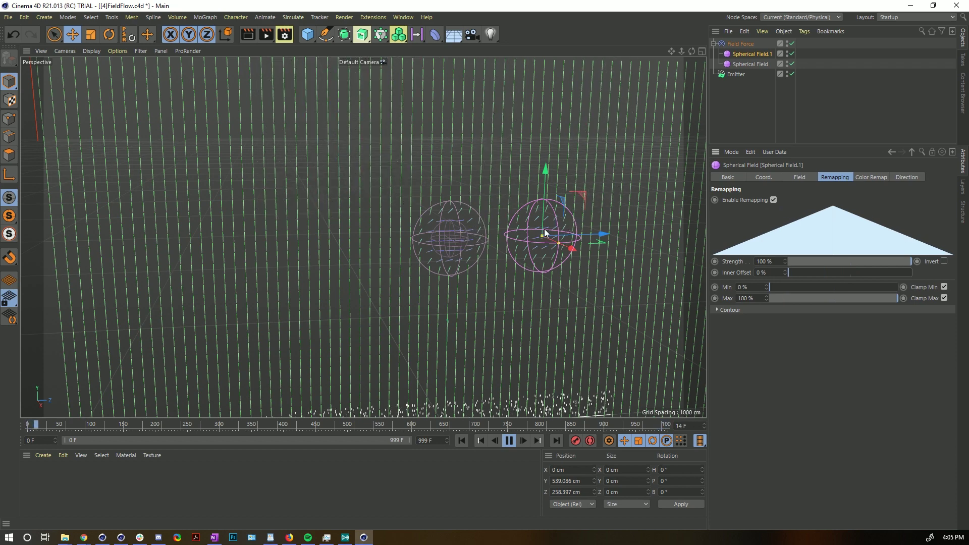
{"action": "scroll", "coordinate": [550, 233], "scroll_direction": "up", "scroll_amount": 5}
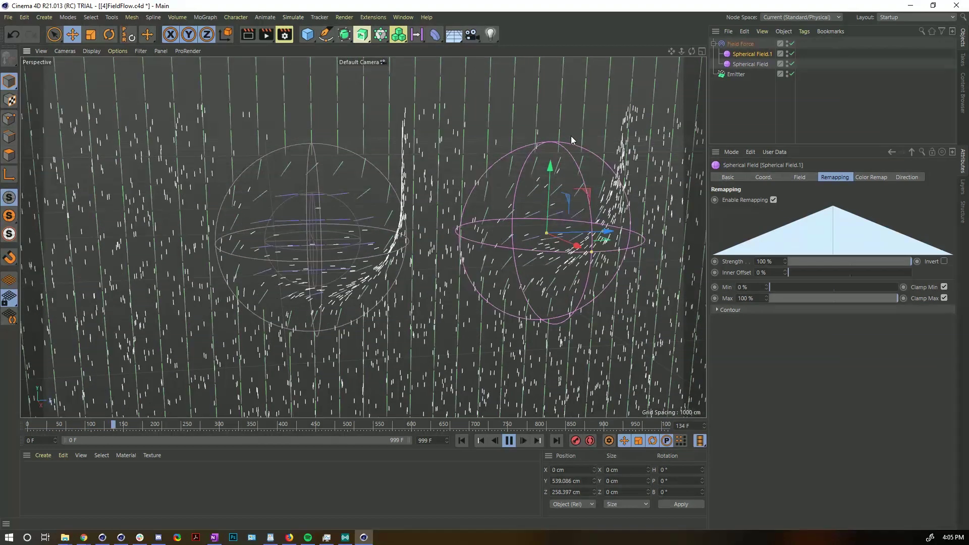
{"action": "scroll", "coordinate": [509, 214], "scroll_direction": "down", "scroll_amount": 5}
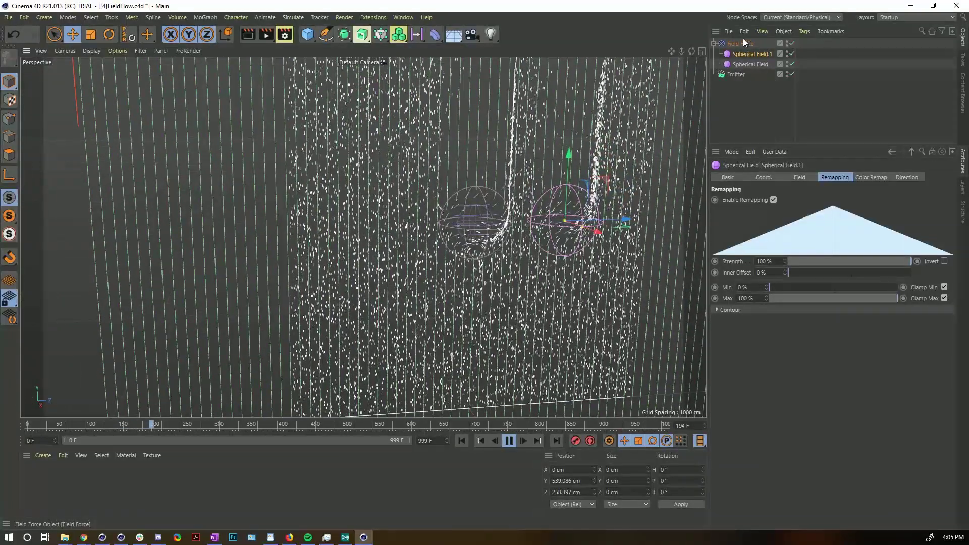
- Set the blending of the Field Force's lower, unmasked Solid layer to Normal
{"action": "left_click", "coordinate": [741, 44]}
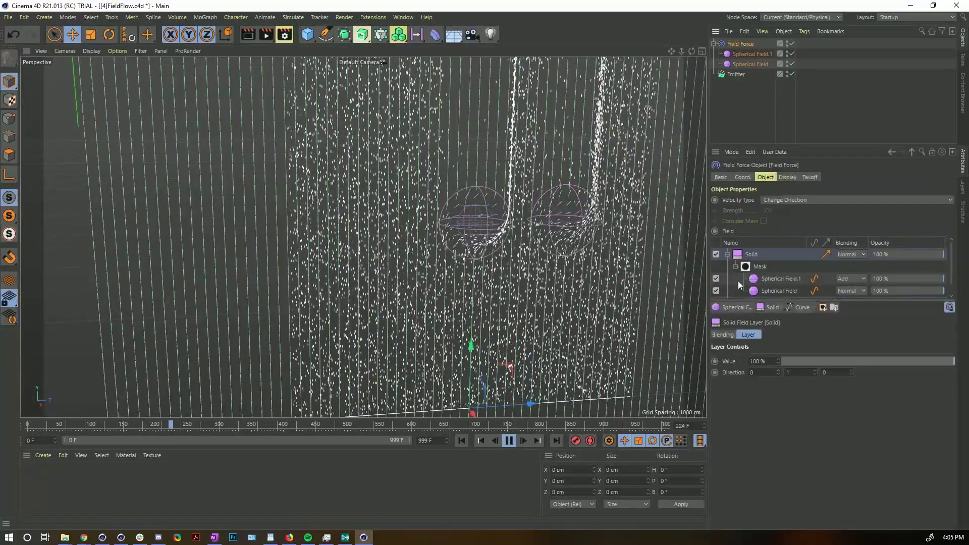
{"action": "left_click", "coordinate": [727, 255]}
{"action": "left_click", "coordinate": [807, 266]}
{"action": "left_click", "coordinate": [789, 260]}
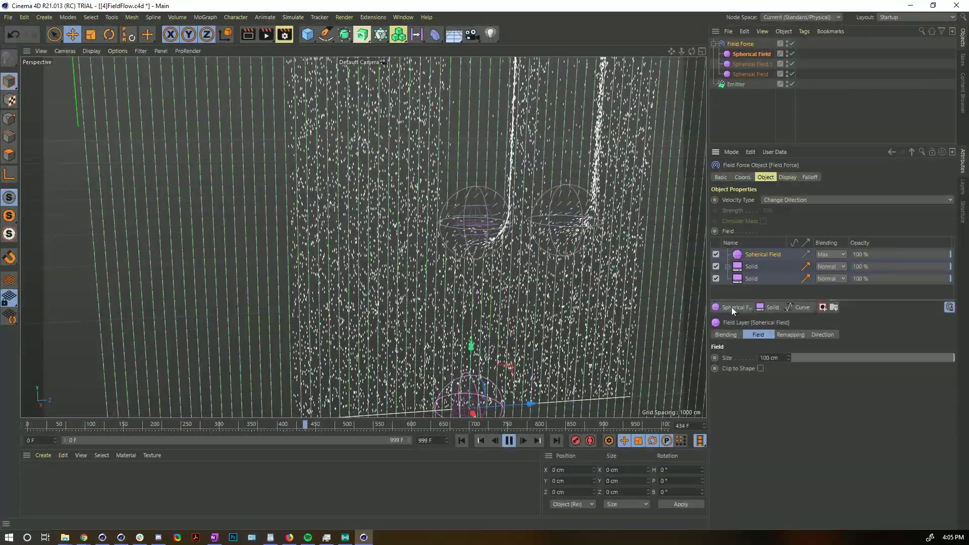
- Add another Spherical Field to the Field Force and move it to about 714 cm on Y and -649 cm on Z
{"action": "left_click", "coordinate": [731, 307]}
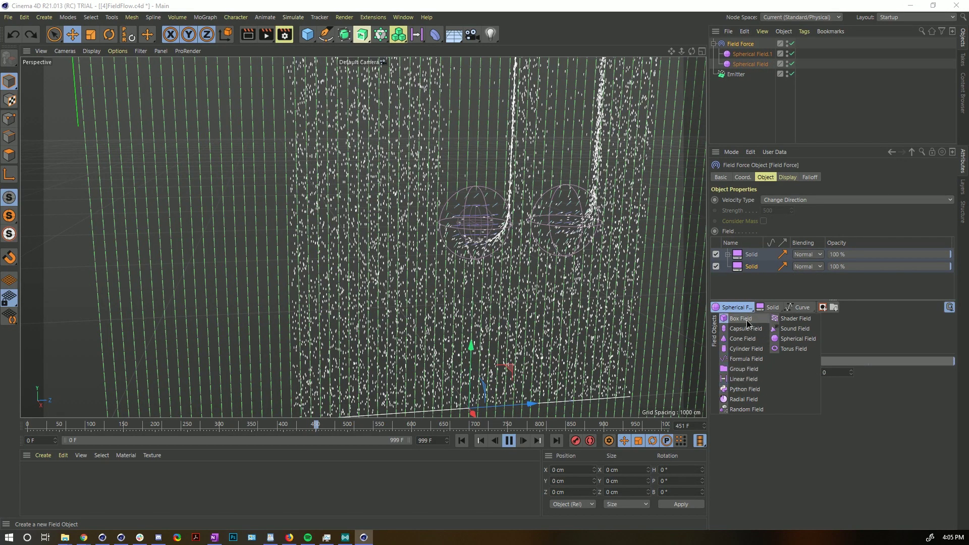
{"action": "left_click", "coordinate": [790, 339]}
{"action": "left_click", "coordinate": [747, 54]}
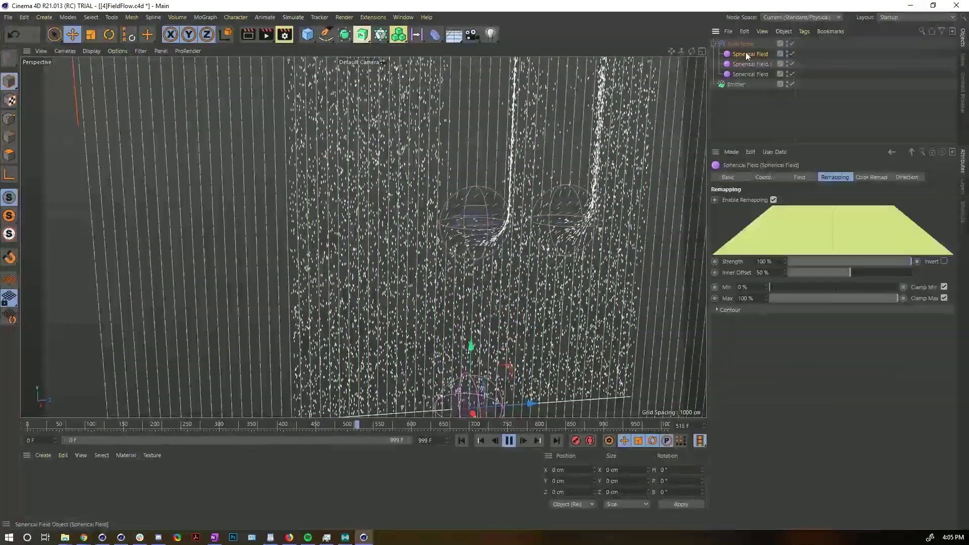
{"action": "left_click_drag", "start_coordinate": [511, 367], "coordinate": [273, 123]}
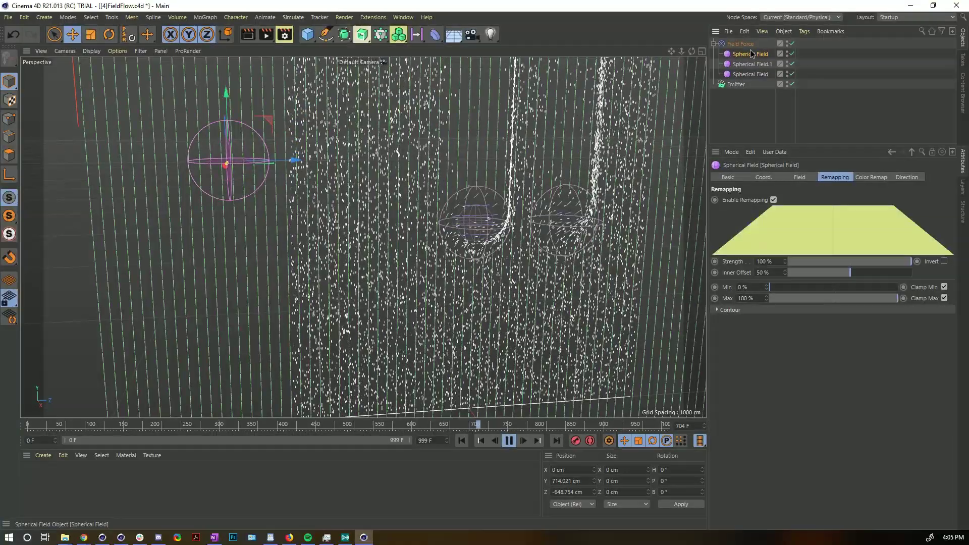
- Enable the direction channel of the new Spherical Field layer and set its blending to Normal
{"action": "left_click", "coordinate": [740, 44]}
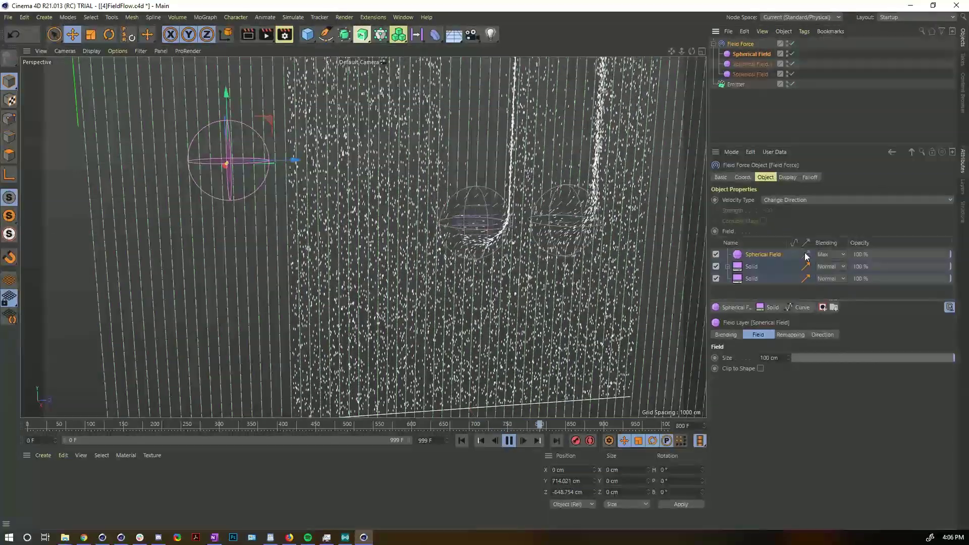
{"action": "left_click", "coordinate": [827, 254]}
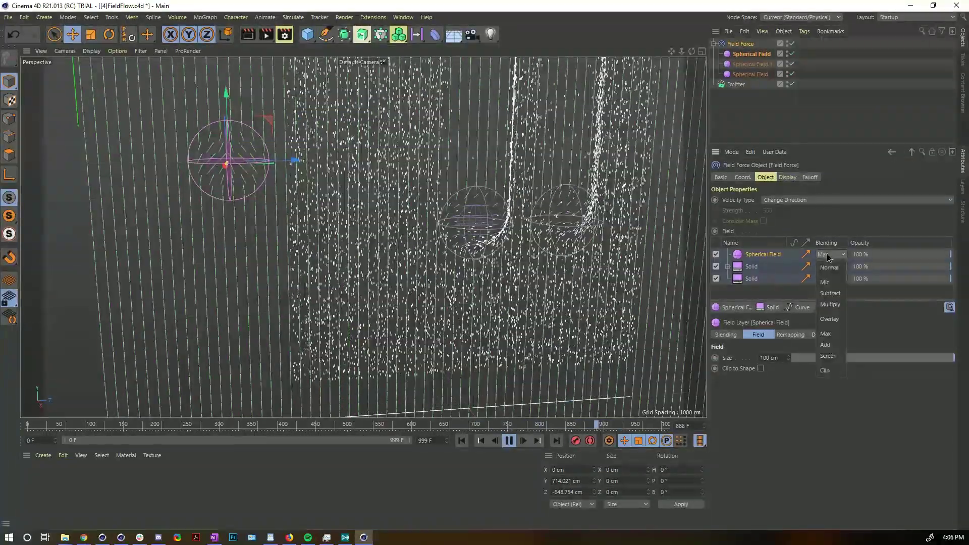
{"action": "left_click", "coordinate": [833, 268]}
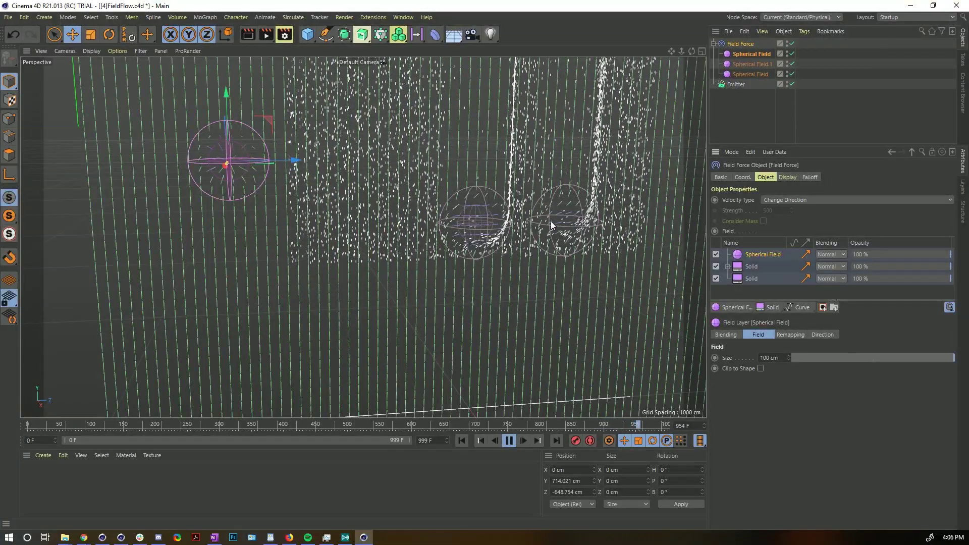
- Raise the newest Spherical Field's inner offset to 100 %
{"action": "left_click_drag", "start_coordinate": [243, 162], "coordinate": [337, 200], "text": "alt"}
{"action": "right_click_drag", "start_coordinate": [311, 196], "coordinate": [358, 183], "text": "alt"}
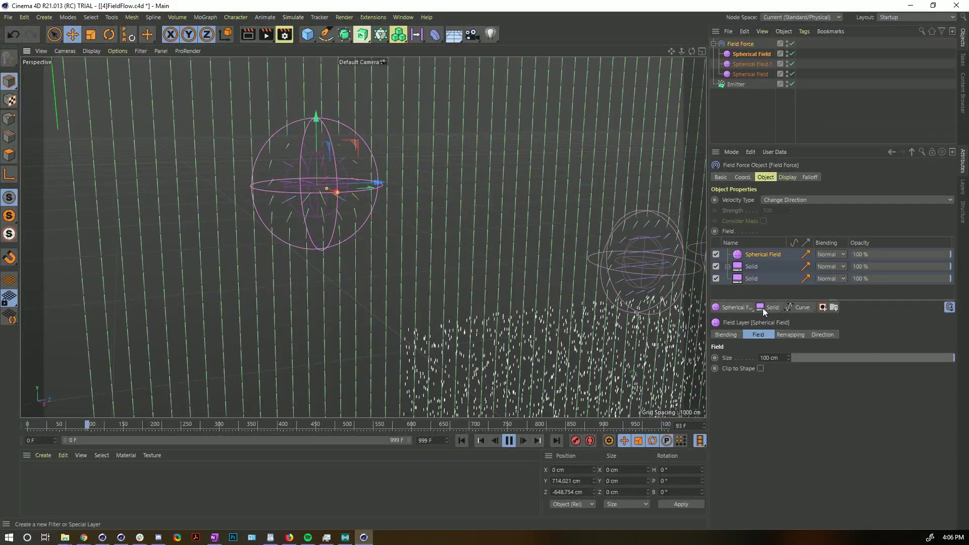
{"action": "left_click", "coordinate": [751, 54]}
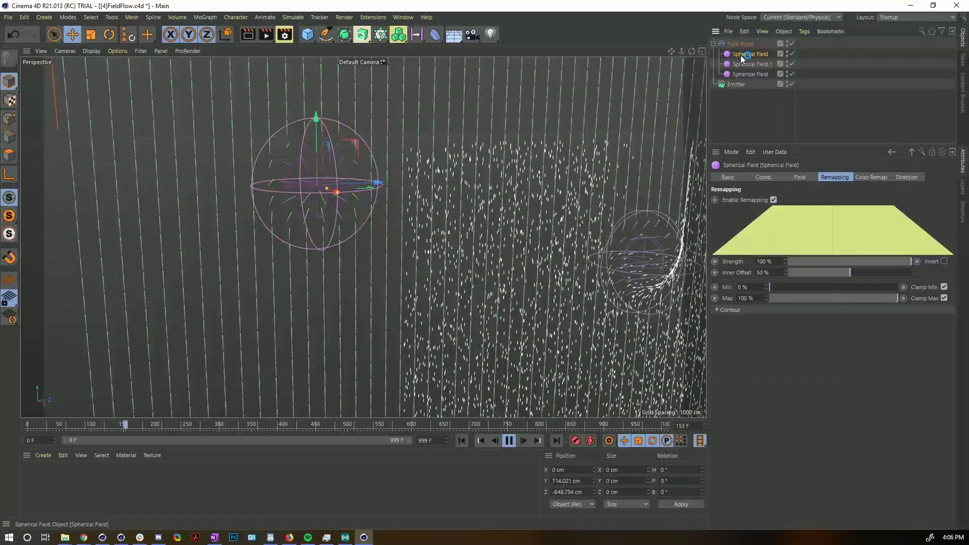
{"action": "left_click_drag", "start_coordinate": [844, 272], "coordinate": [916, 275]}
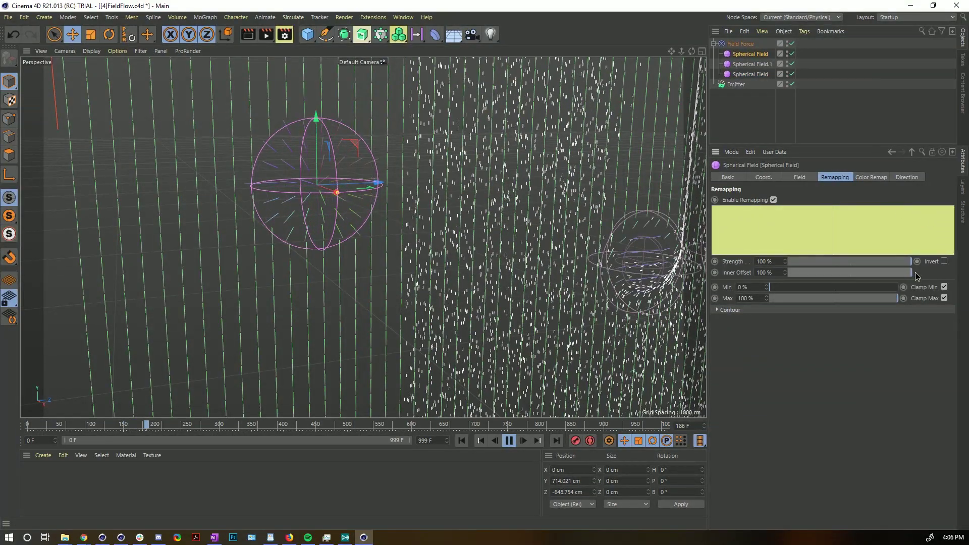
- Move the newest Spherical Field along Z to about -278 cm and set its inner offset to 39 %
{"action": "left_click_drag", "start_coordinate": [357, 179], "coordinate": [361, 193], "text": "alt"}
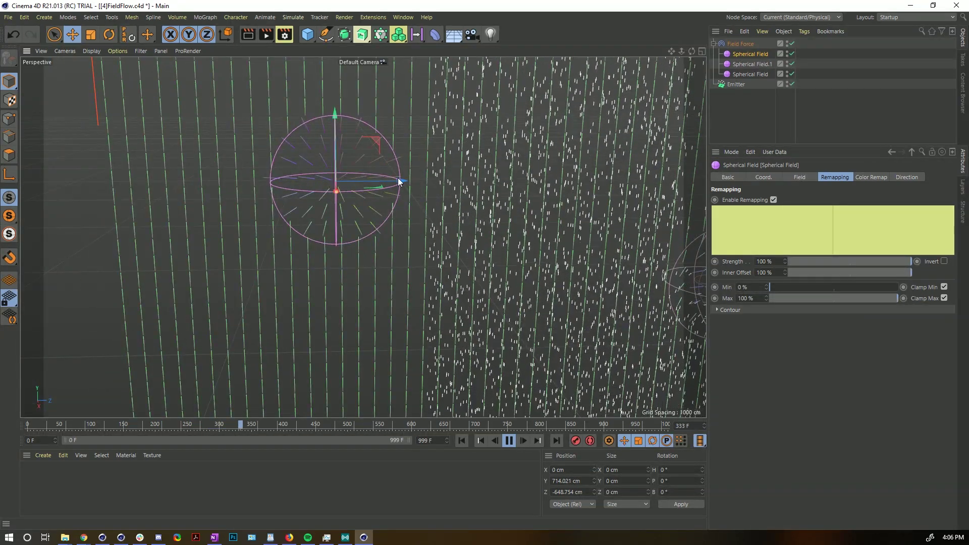
{"action": "left_click_drag", "start_coordinate": [401, 180], "coordinate": [600, 185]}
{"action": "scroll", "coordinate": [574, 202], "scroll_direction": "down", "scroll_amount": 3}
{"action": "left_click_drag", "start_coordinate": [535, 193], "coordinate": [566, 210]}
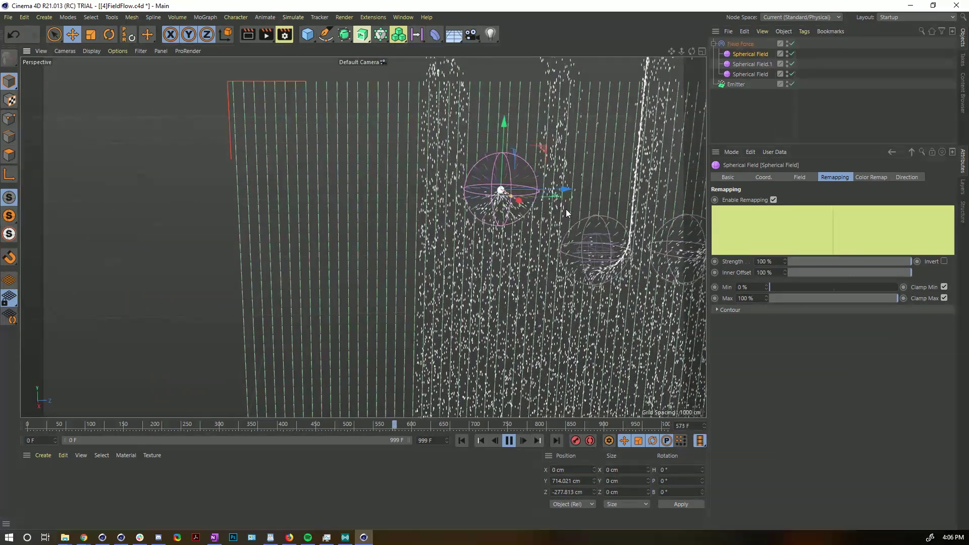
{"action": "scroll", "coordinate": [575, 179], "scroll_direction": "up", "scroll_amount": 5}
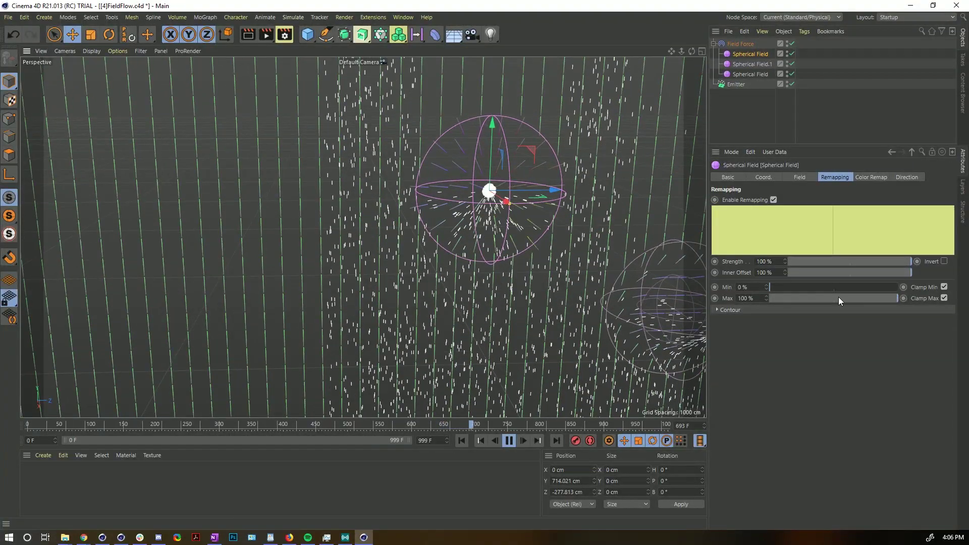
{"action": "left_click_drag", "start_coordinate": [864, 280], "coordinate": [837, 285]}
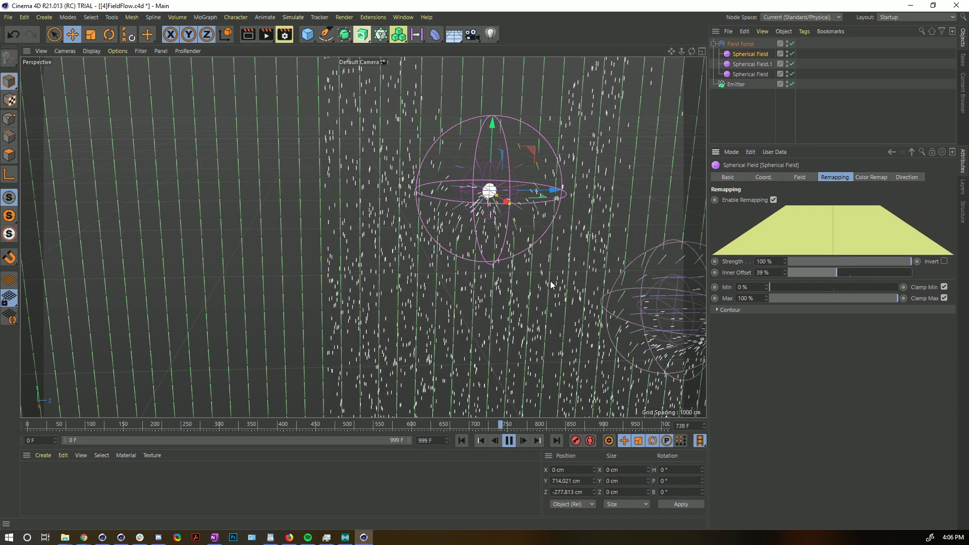
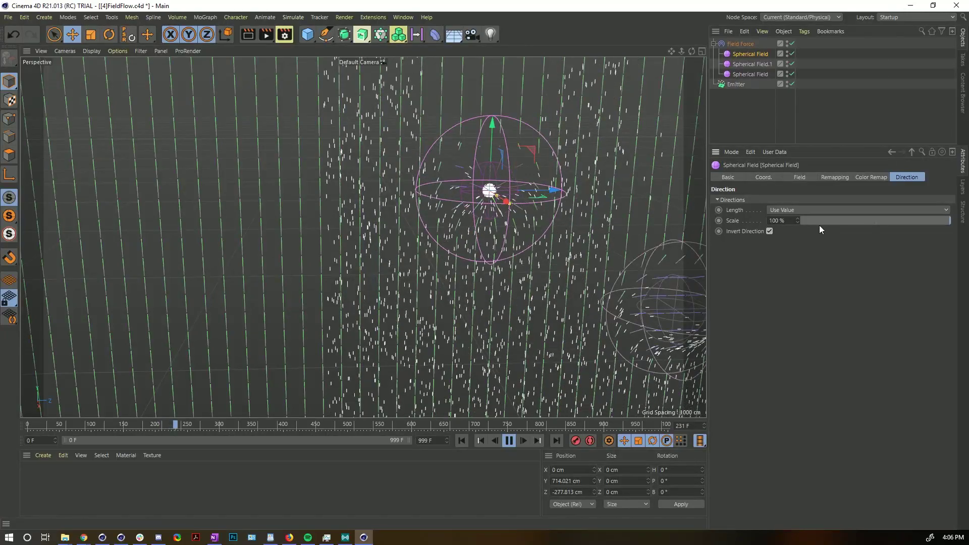
- Turn off Invert Direction for the Spherical Field and move it to about 651 cm on Y and -303 cm on Z
{"action": "left_click", "coordinate": [769, 231]}
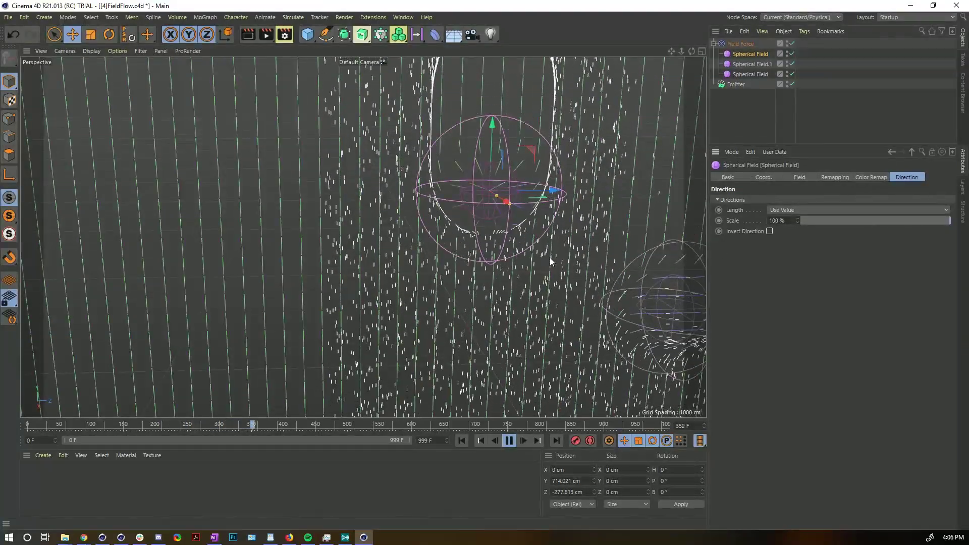
{"action": "scroll", "coordinate": [549, 257], "scroll_direction": "down", "scroll_amount": 2}
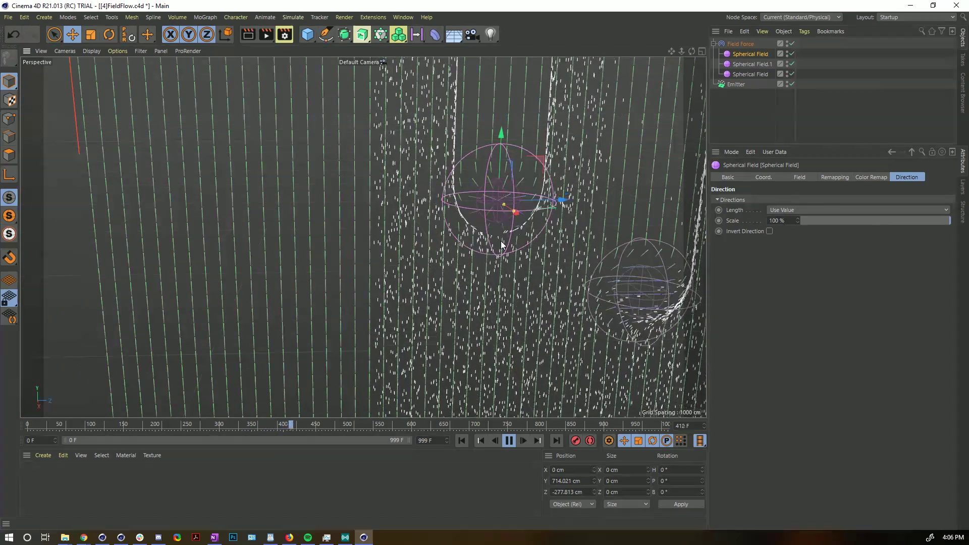
{"action": "left_click_drag", "start_coordinate": [522, 171], "coordinate": [522, 193]}
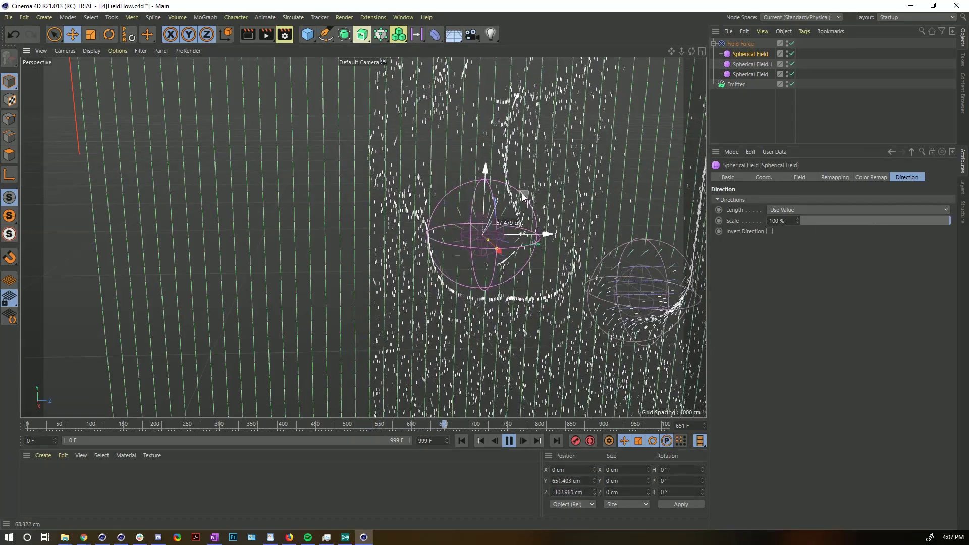
- Set the blending of the Field Force's Spherical Field layer to Add, check the particle flow, and stop and rewind the playback
{"action": "left_click", "coordinate": [746, 44]}
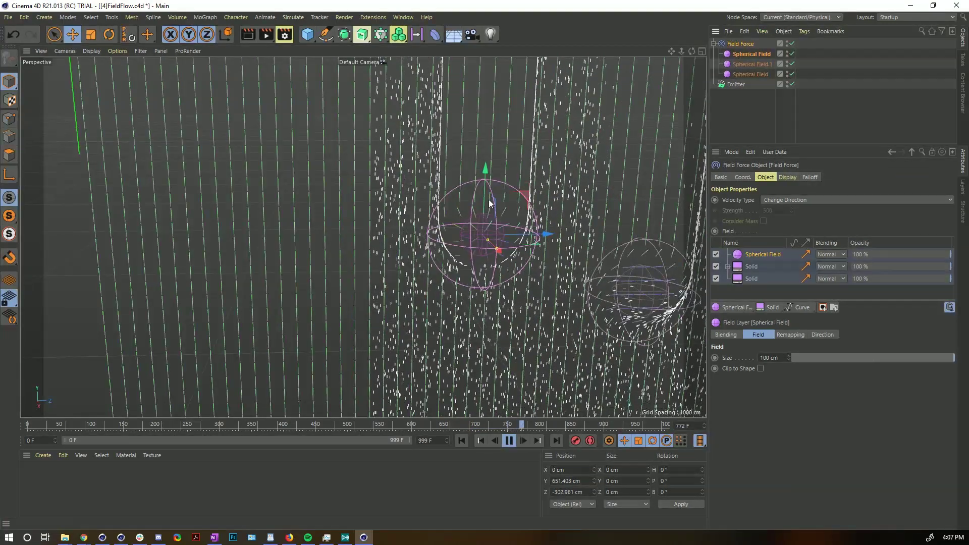
{"action": "left_click", "coordinate": [834, 258]}
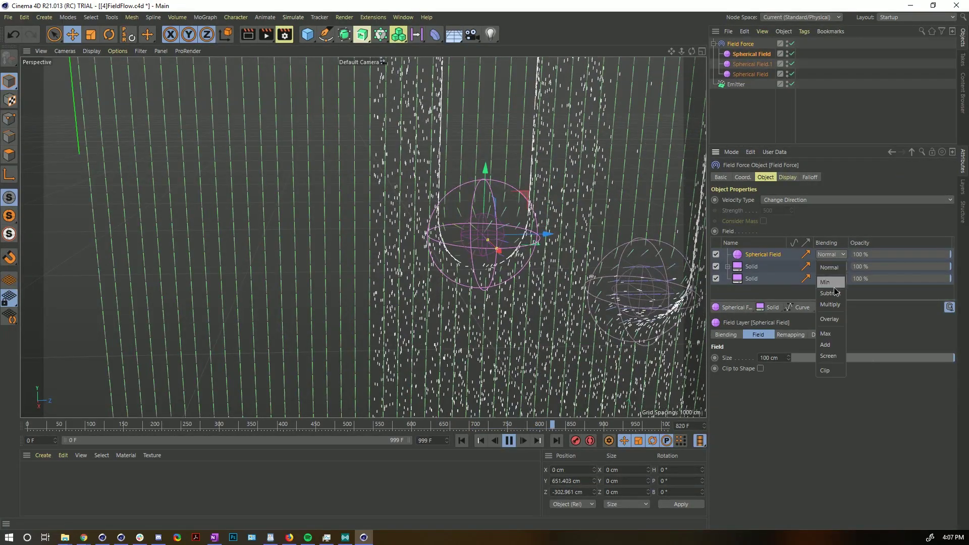
{"action": "left_click", "coordinate": [831, 343]}
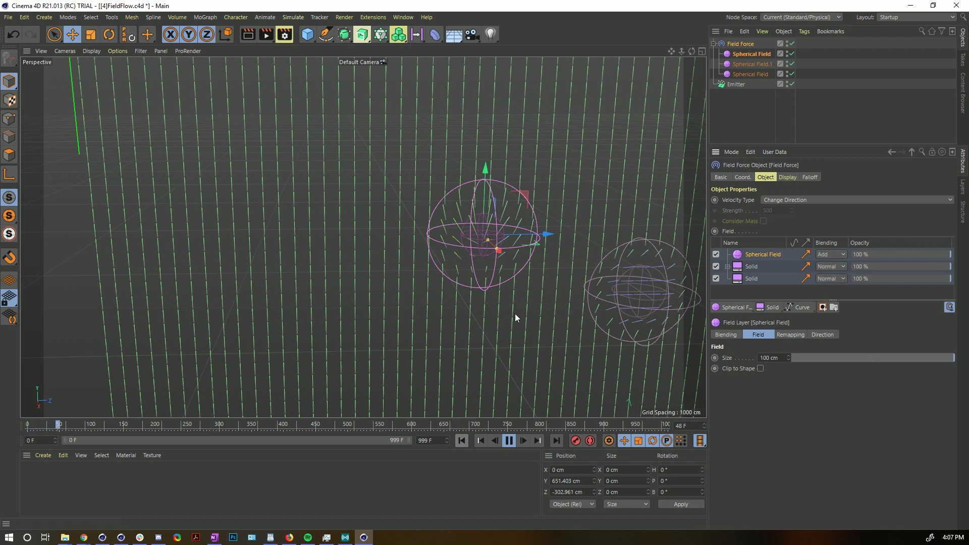
{"action": "middle_click_drag", "start_coordinate": [553, 298], "coordinate": [526, 287], "text": "alt"}
{"action": "left_click_drag", "start_coordinate": [526, 286], "coordinate": [467, 272], "text": "alt"}
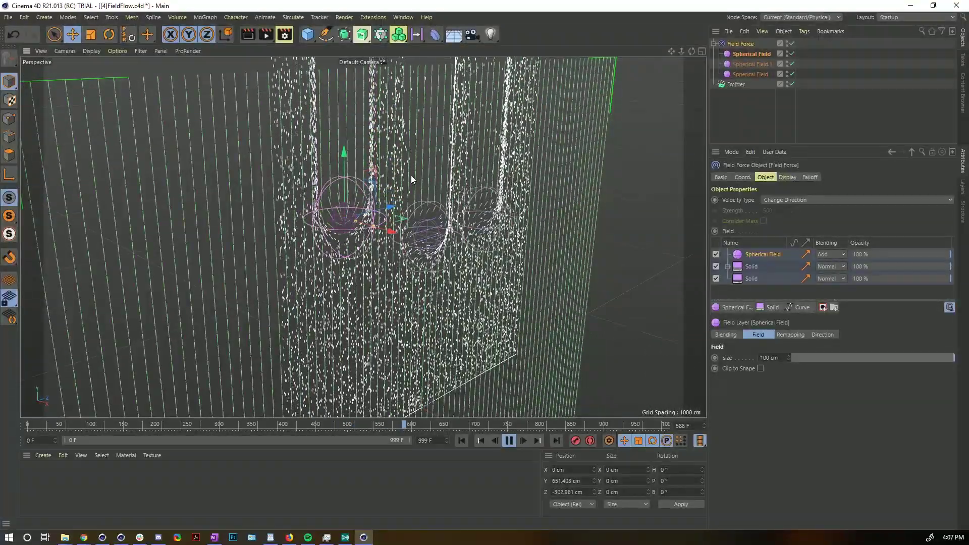
{"action": "left_click_drag", "start_coordinate": [411, 174], "coordinate": [346, 201], "text": "alt"}
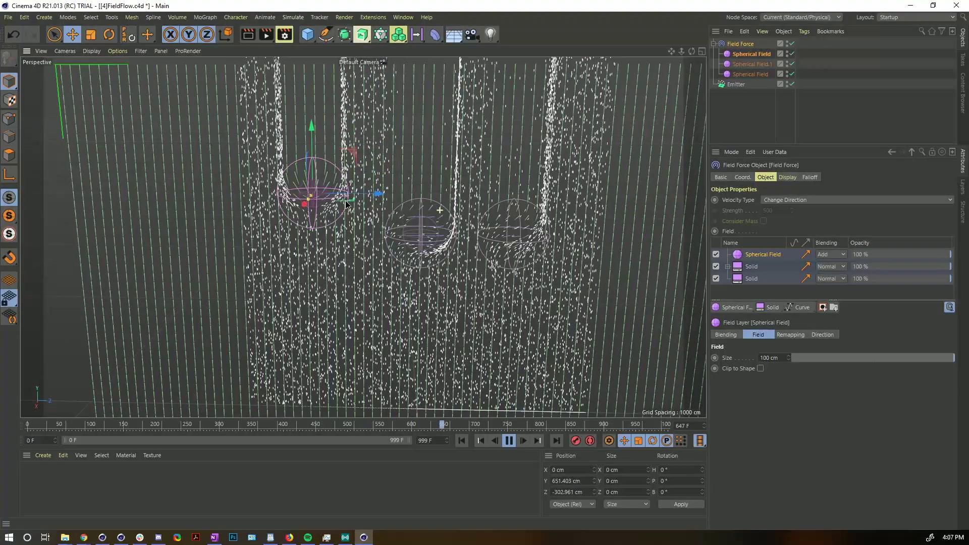
{"action": "left_click", "coordinate": [508, 440]}
{"action": "left_click", "coordinate": [464, 440]}
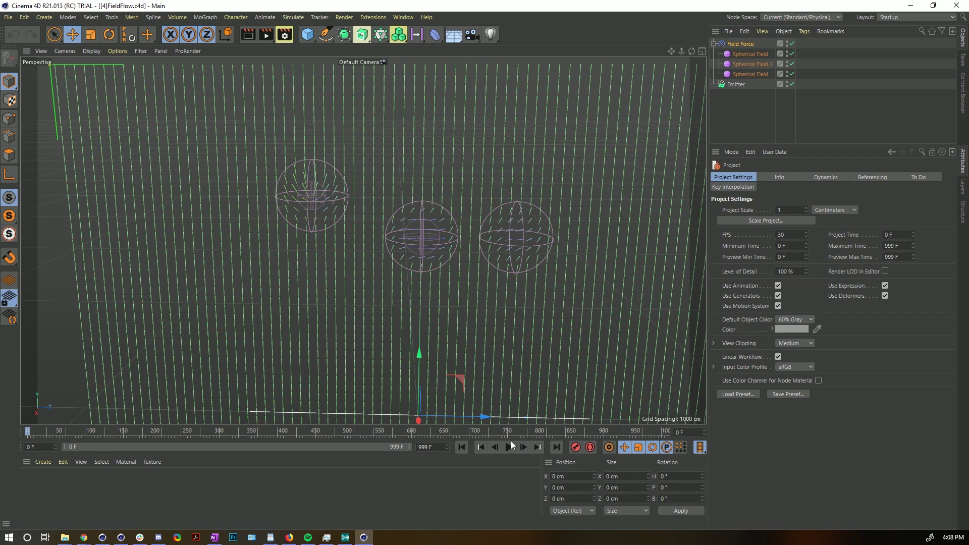
- Delete the two spherical mask fields and the masked Solid layer from the Field Force and restart the running simulation
{"action": "left_click", "coordinate": [510, 447]}
{"action": "left_click", "coordinate": [750, 64]}
{"action": "key", "text": "Delete"}
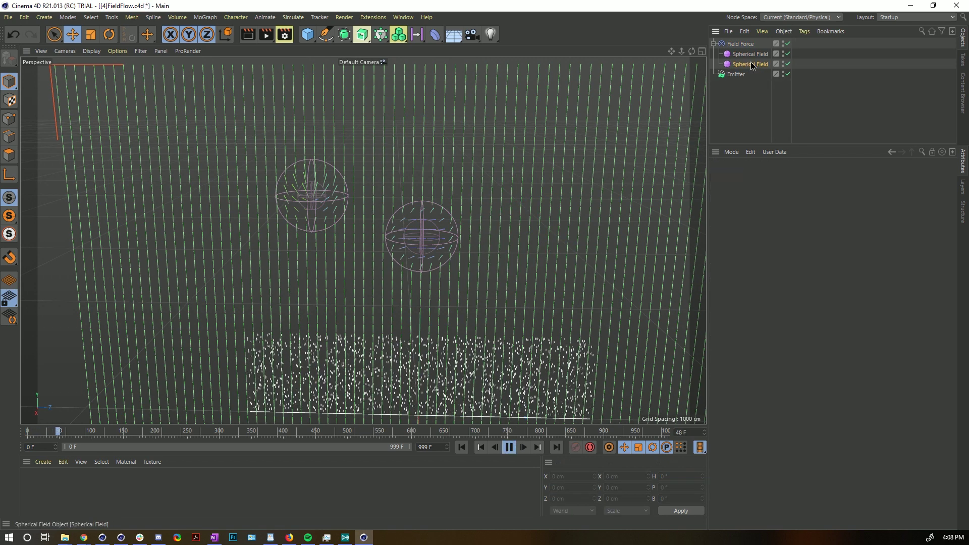
{"action": "key", "text": "Delete"}
{"action": "left_click", "coordinate": [742, 44]}
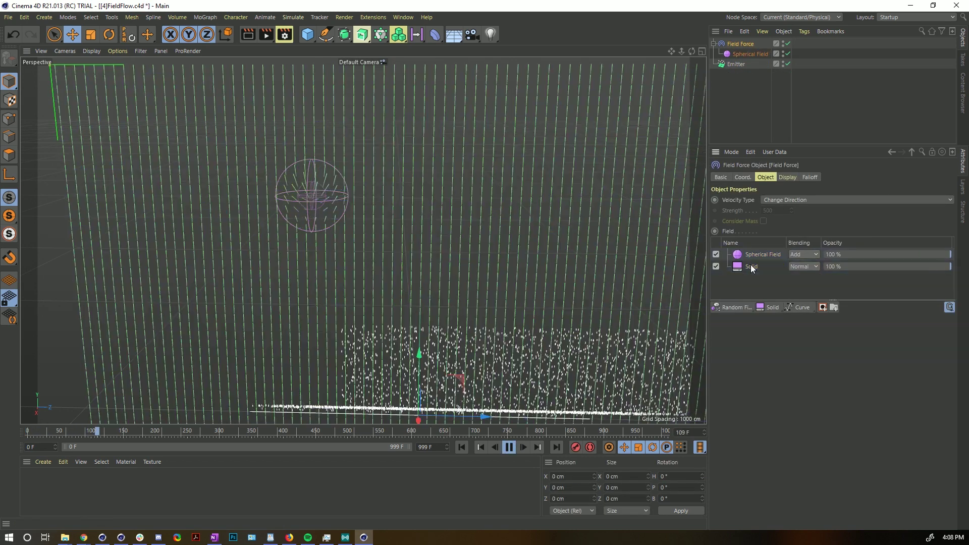
{"action": "left_click", "coordinate": [461, 447]}
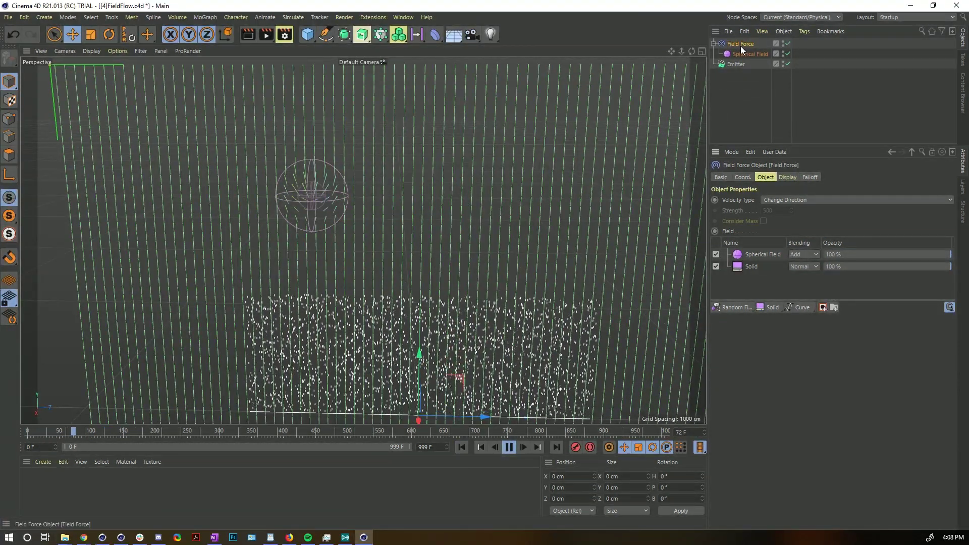
- Add a Random Field to the Field Force above the Spherical Field layer
{"action": "left_click", "coordinate": [751, 267]}
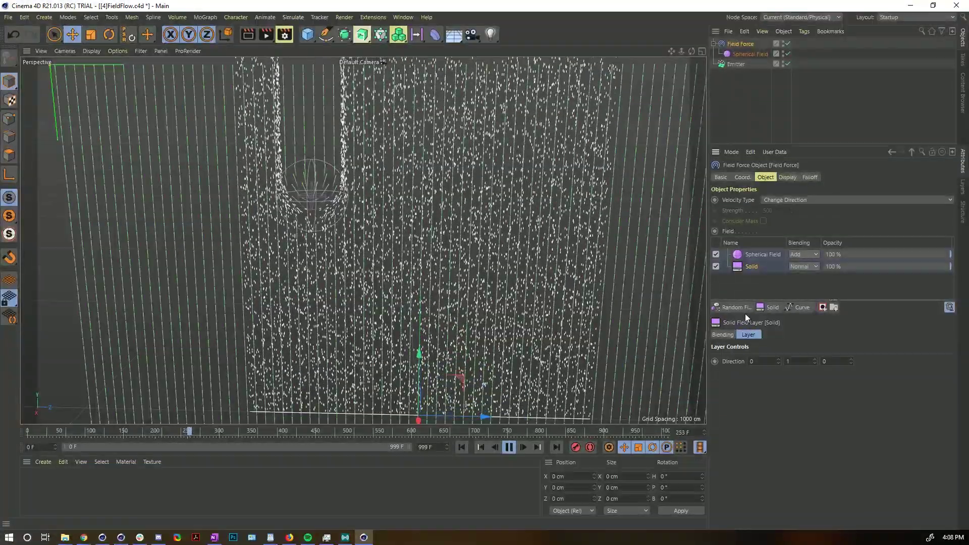
{"action": "left_click", "coordinate": [744, 310]}
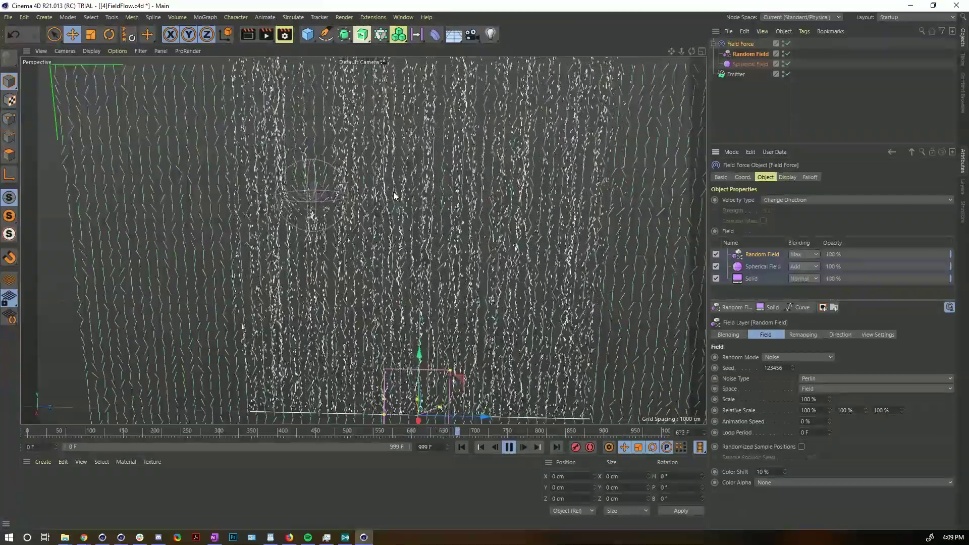
{"action": "left_click_drag", "start_coordinate": [395, 191], "coordinate": [543, 182], "text": "alt"}
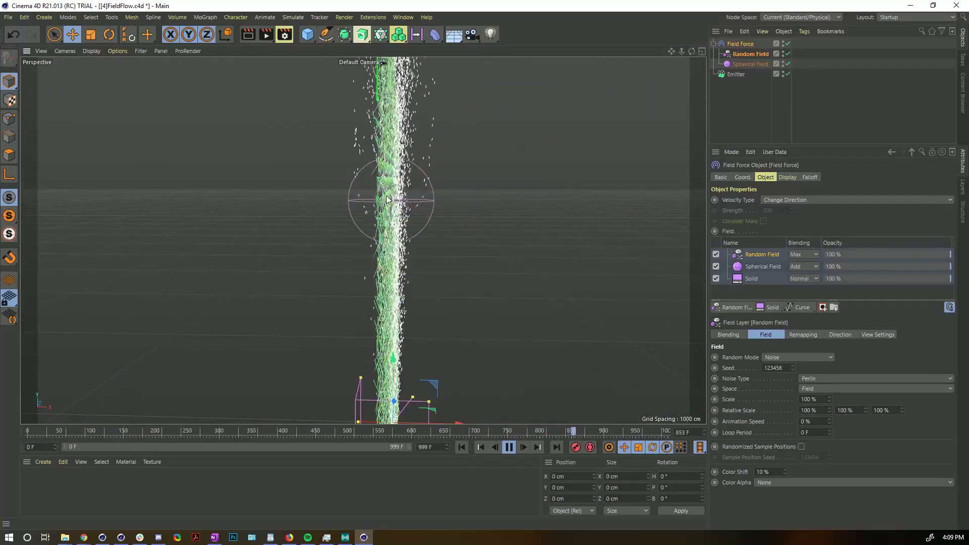
{"action": "left_click_drag", "start_coordinate": [387, 200], "coordinate": [328, 210], "text": "alt"}
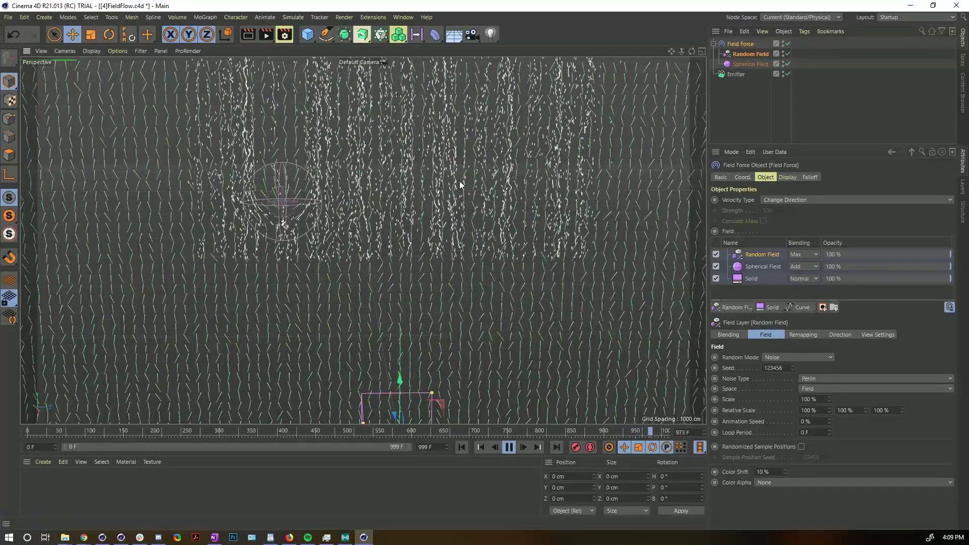
- Set the Random Field's noise scale to 1000 %
{"action": "left_click", "coordinate": [749, 52]}
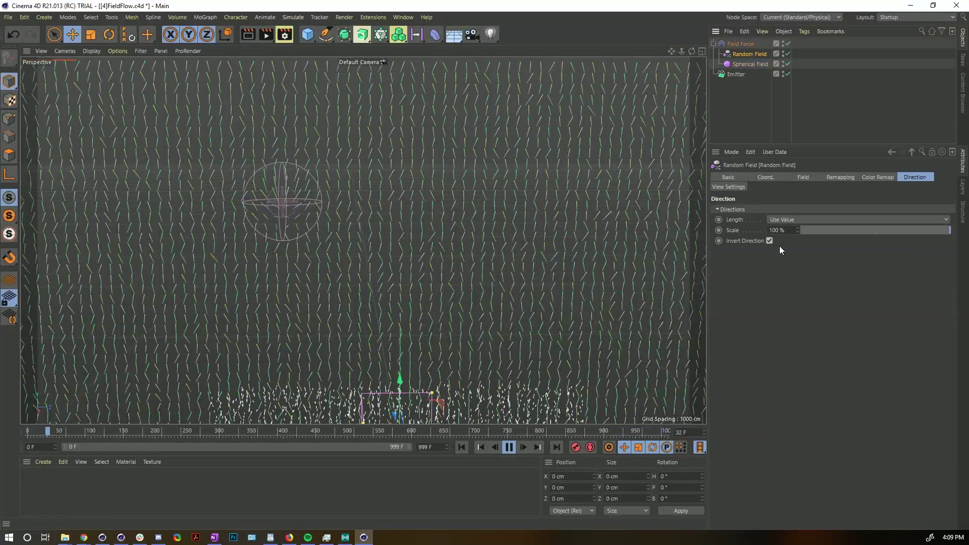
{"action": "left_click", "coordinate": [807, 176]}
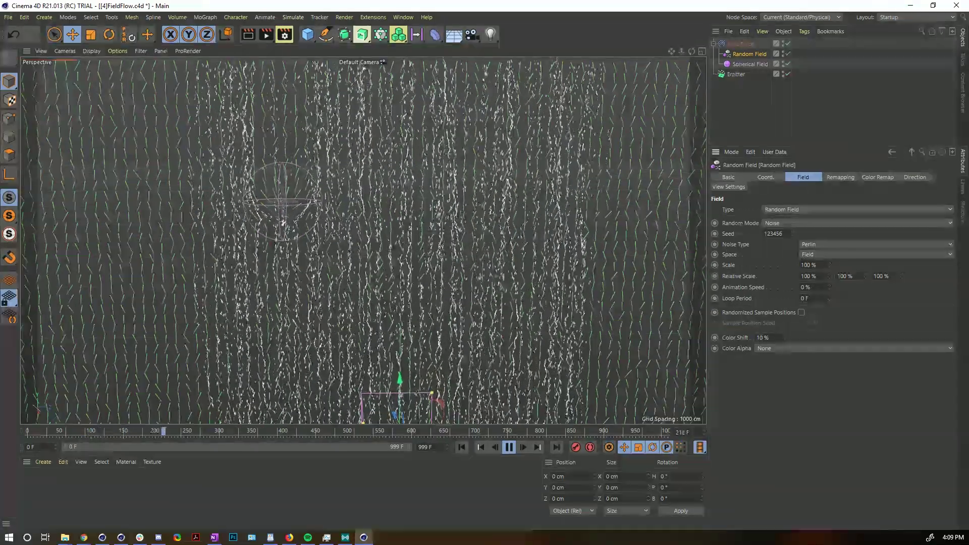
{"action": "left_click_drag", "start_coordinate": [807, 264], "coordinate": [880, 307]}
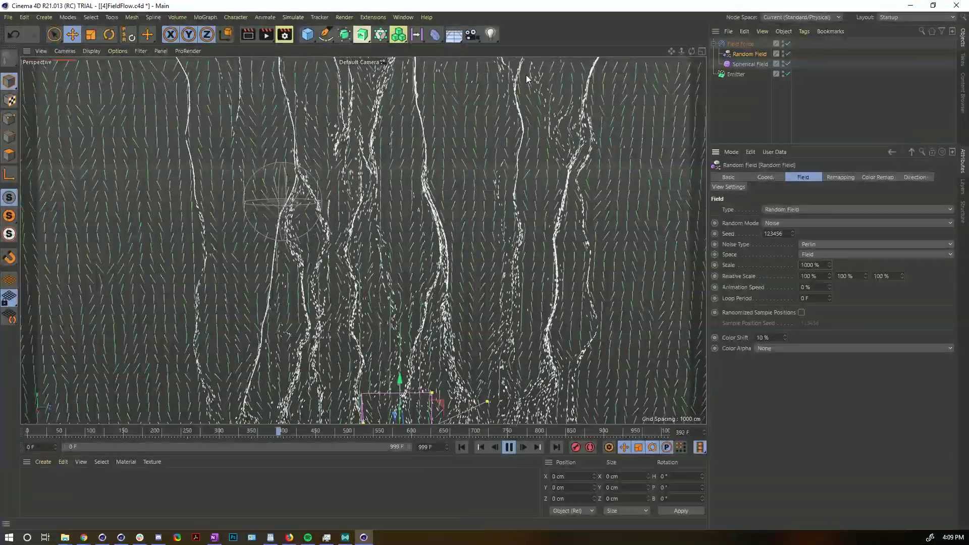
{"action": "left_click_drag", "start_coordinate": [259, 286], "coordinate": [426, 211], "text": "alt"}
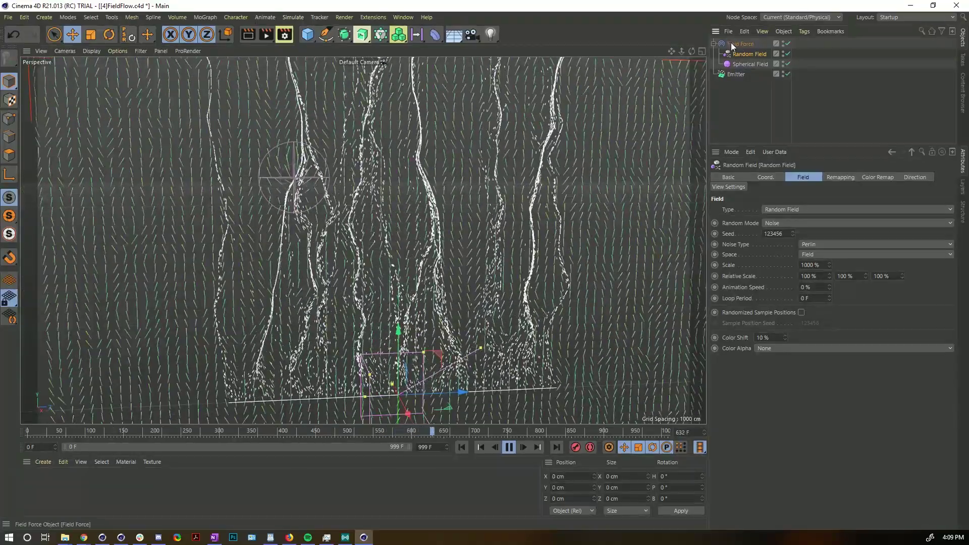
- Try Add blending on the Random Field layer and settle on Normal
{"action": "left_click", "coordinate": [732, 43]}
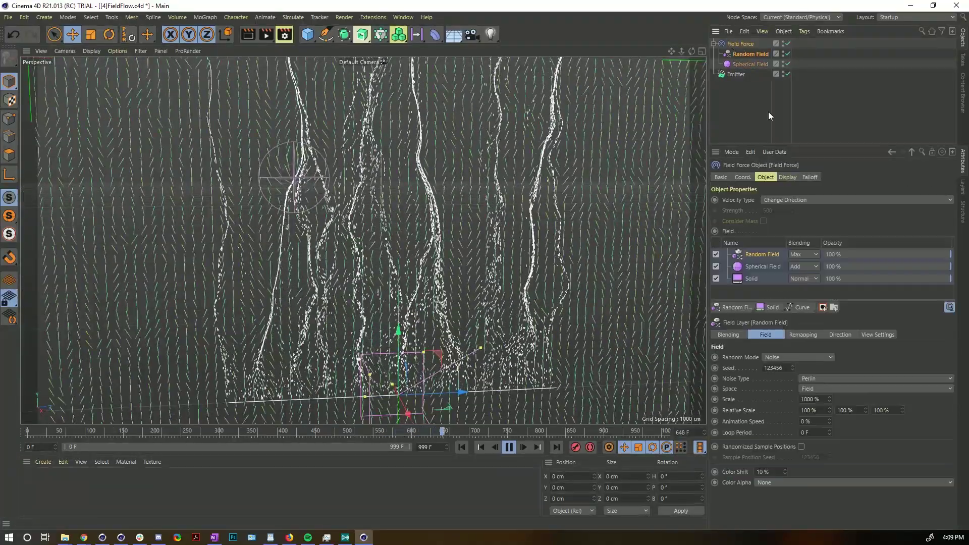
{"action": "left_click", "coordinate": [796, 255]}
{"action": "left_click", "coordinate": [812, 341]}
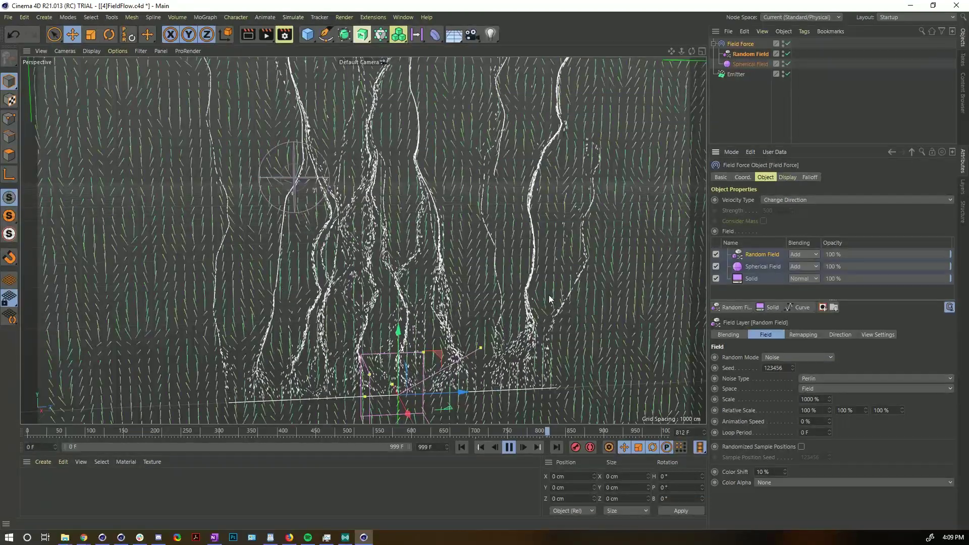
{"action": "left_click", "coordinate": [807, 255]}
{"action": "left_click", "coordinate": [810, 265]}
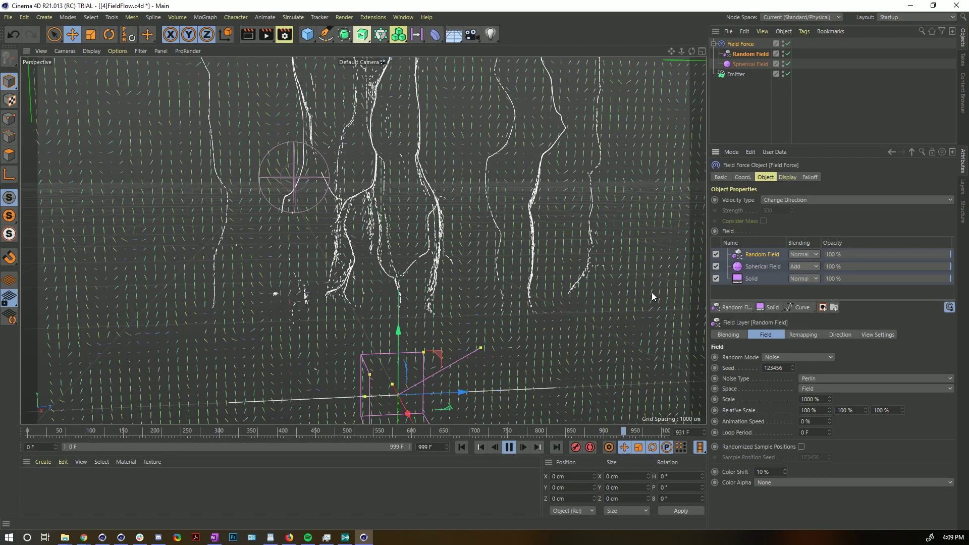
- Disable the Spherical Field and Solid layers so that only the Random Field drives the particles
{"action": "left_click", "coordinate": [716, 267]}
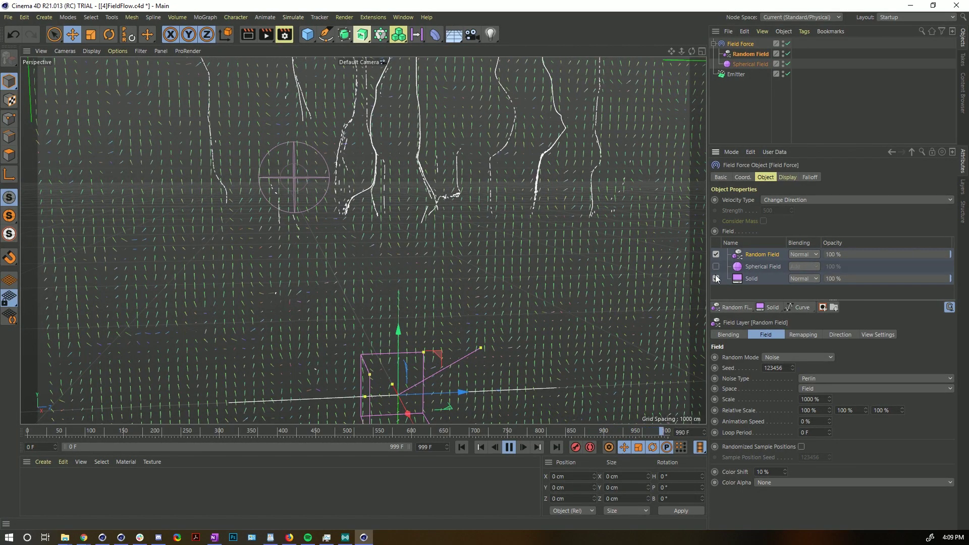
{"action": "left_click", "coordinate": [716, 278]}
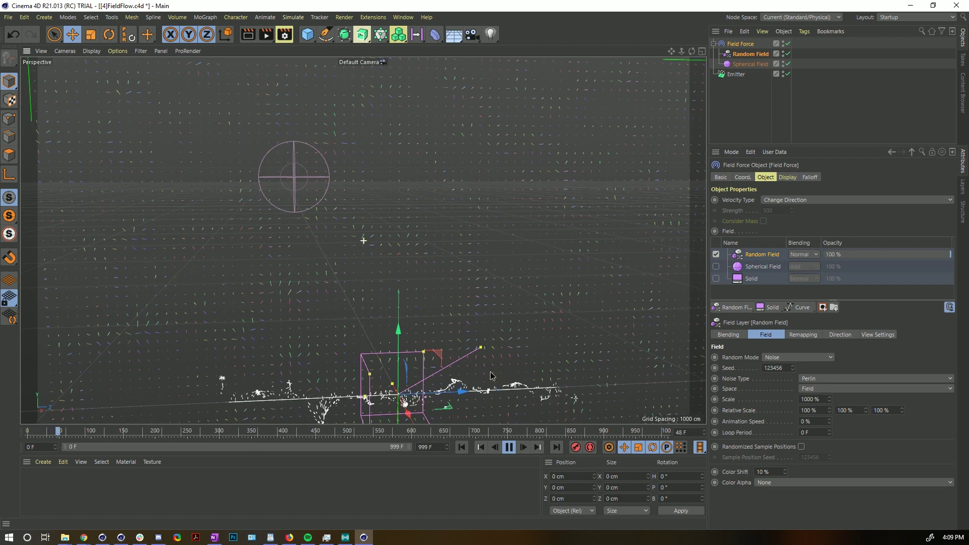
{"action": "middle_click_drag", "start_coordinate": [490, 371], "coordinate": [498, 255], "text": "alt"}
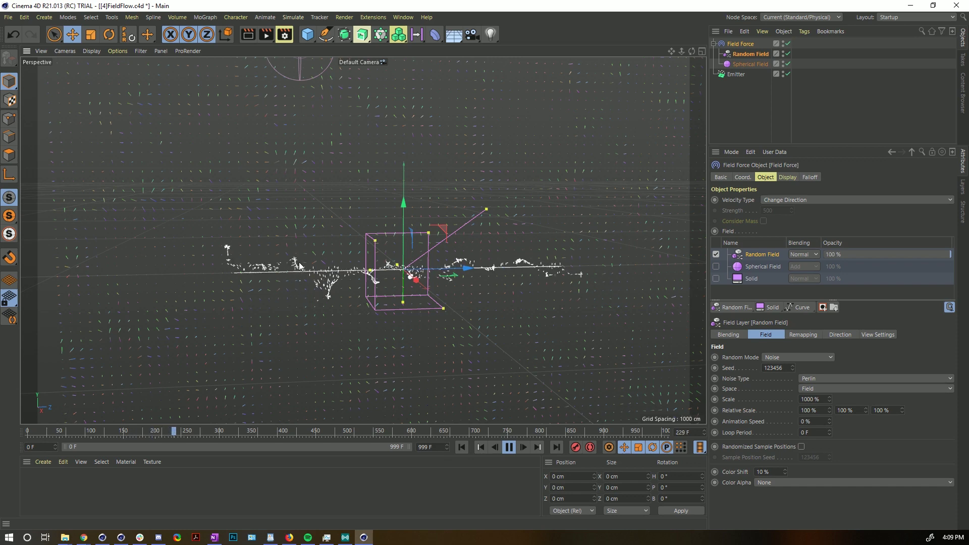
- Re-enable the Spherical Field and Solid layers beneath the Random Field and check how the combined directions steer the particles
{"action": "left_click", "coordinate": [716, 266]}
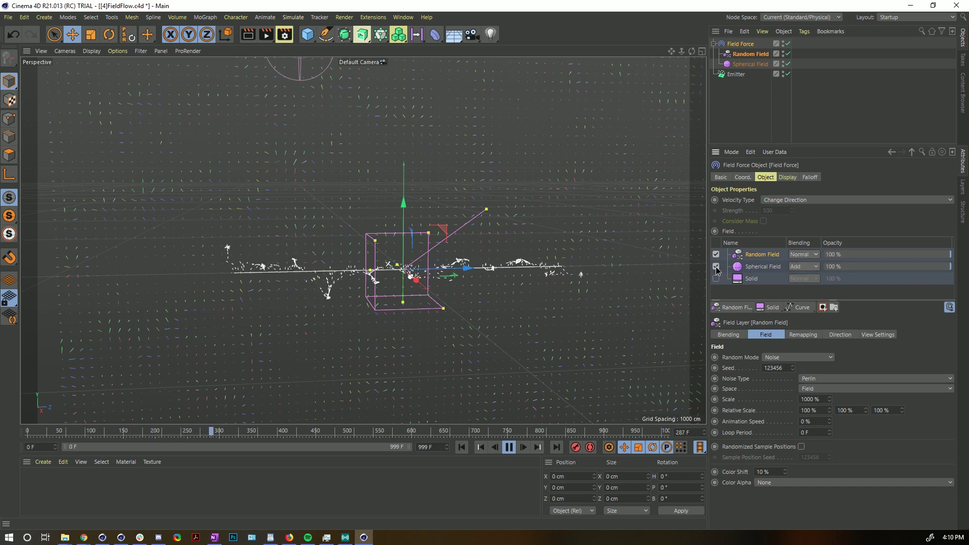
{"action": "left_click", "coordinate": [716, 278]}
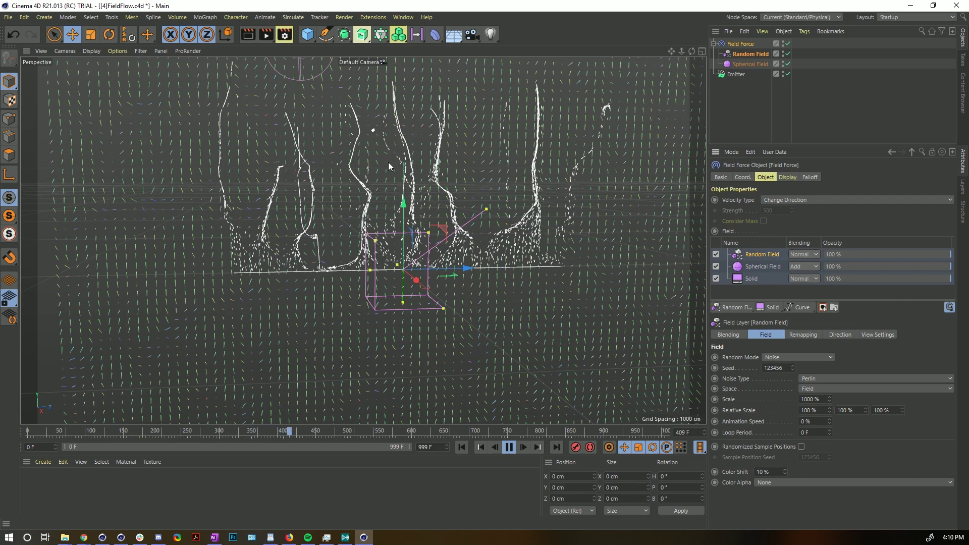
{"action": "scroll", "coordinate": [389, 167], "scroll_direction": "up", "scroll_amount": 2}
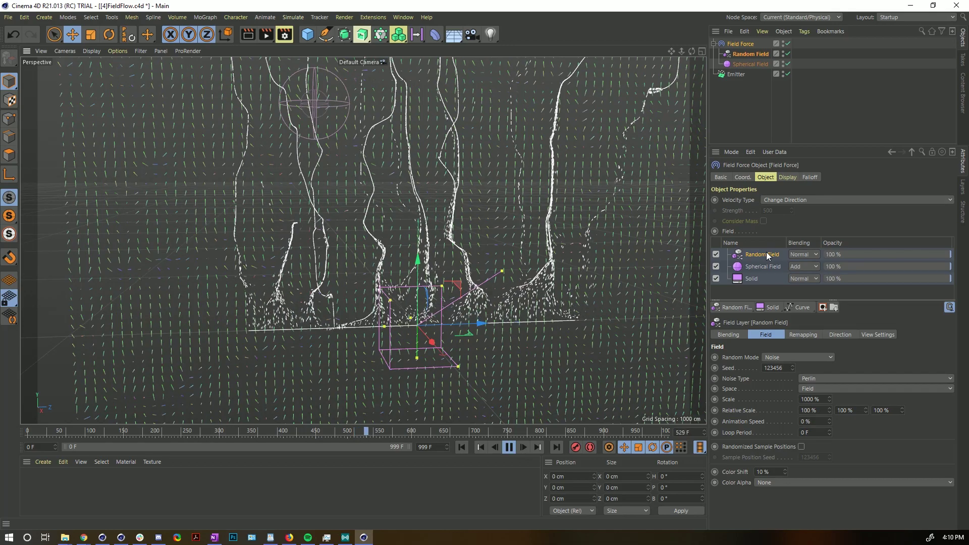
{"action": "middle_click_drag", "start_coordinate": [532, 185], "coordinate": [540, 298], "text": "alt"}
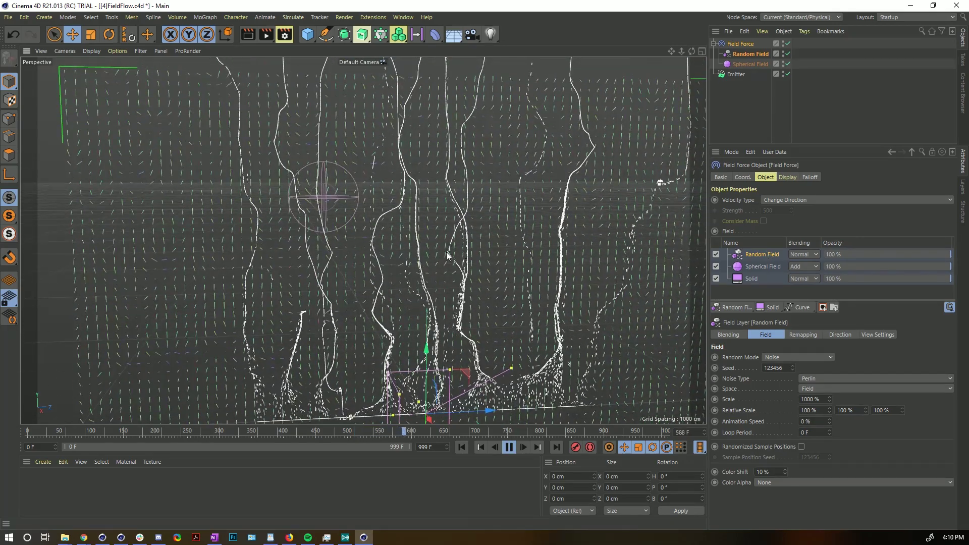
{"action": "left_click_drag", "start_coordinate": [462, 284], "coordinate": [432, 229], "text": "alt"}
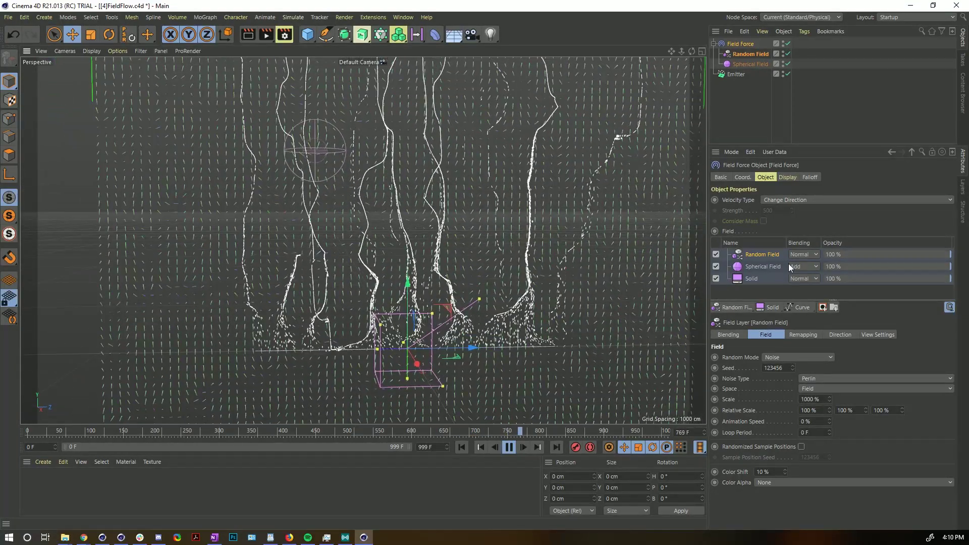
- Animate the Random Field's noise, trying an animation speed of 111 % before settling on 22 %
{"action": "left_click", "coordinate": [745, 54]}
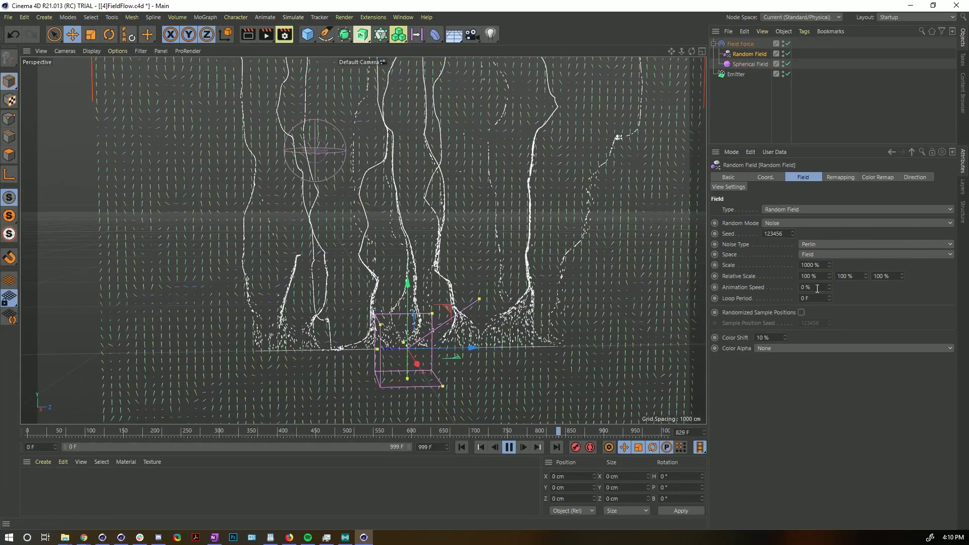
{"action": "left_click_drag", "start_coordinate": [829, 287], "coordinate": [859, 301]}
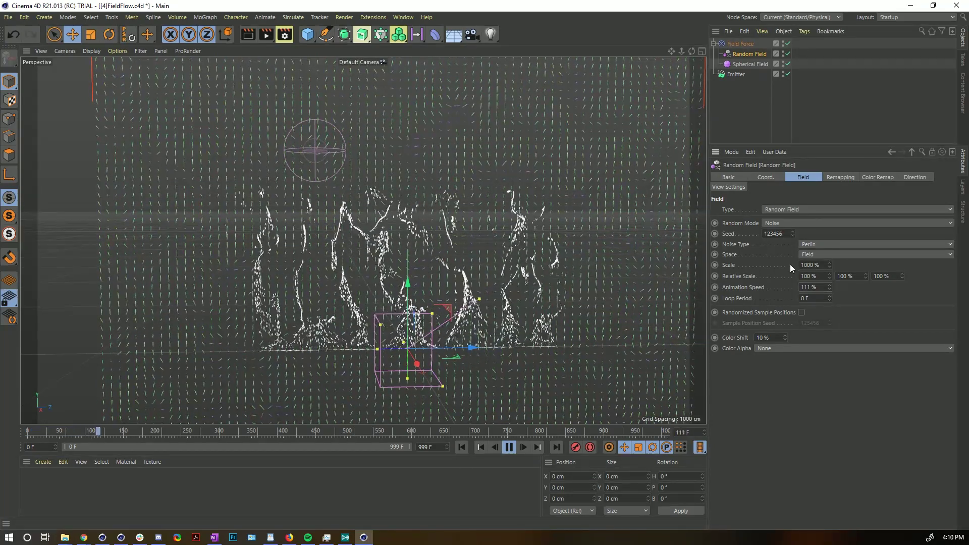
{"action": "double_click", "coordinate": [808, 287]}
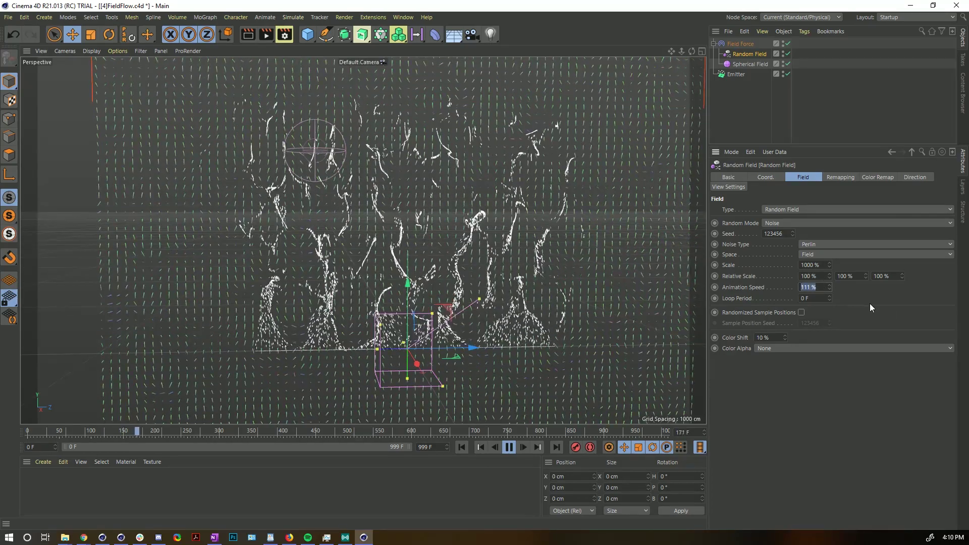
{"action": "type", "text": "22"}
{"action": "key", "text": "Return"}
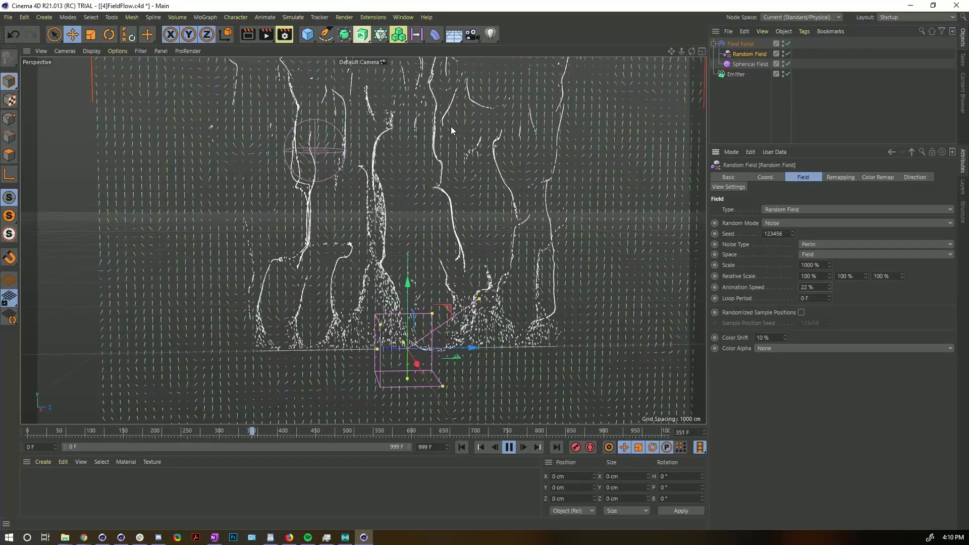
{"action": "left_click_drag", "start_coordinate": [451, 130], "coordinate": [395, 297], "text": "alt"}
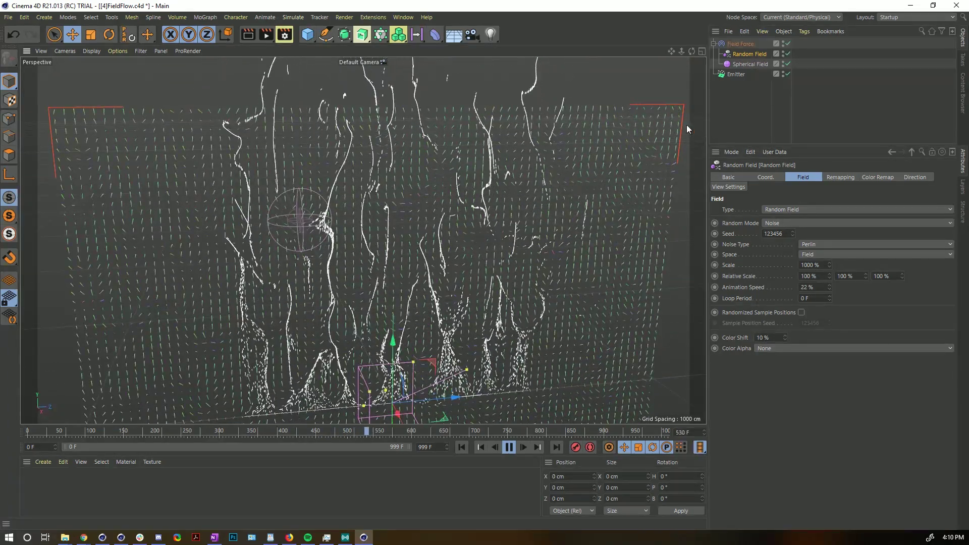
{"action": "left_click_drag", "start_coordinate": [390, 281], "coordinate": [397, 242], "text": "alt"}
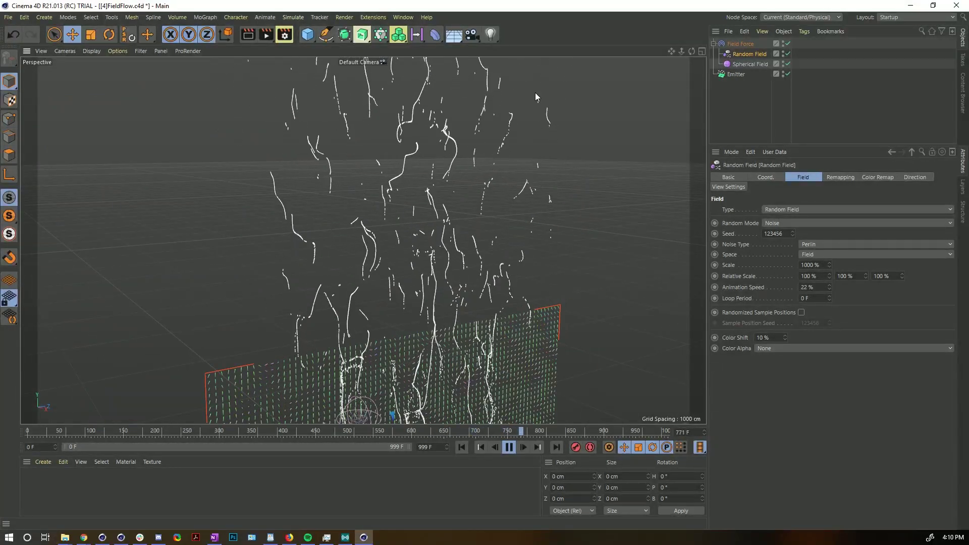
- Inspect the layered Field Force's particle flow up close and from several angles, then stop playback and return to frame 0
{"action": "left_click", "coordinate": [741, 44]}
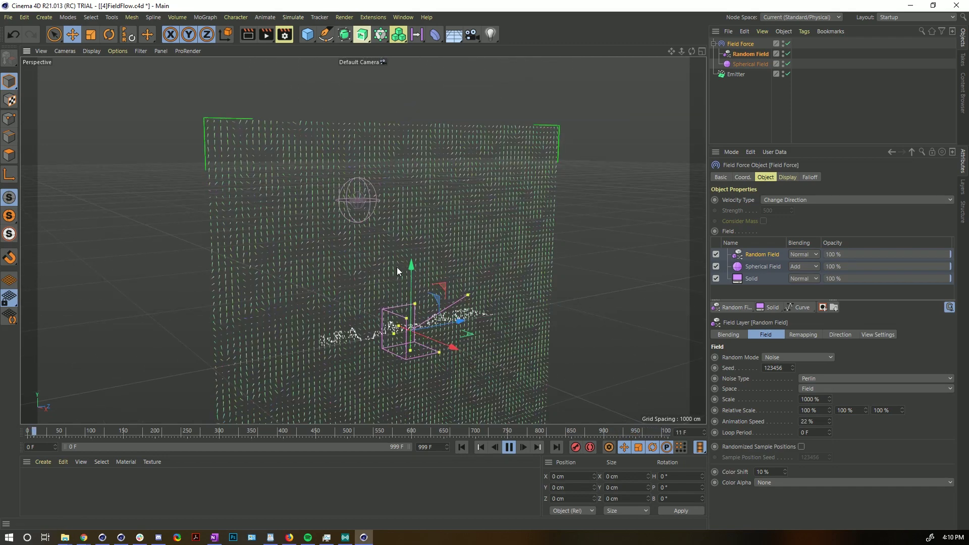
{"action": "scroll", "coordinate": [332, 252], "scroll_direction": "up", "scroll_amount": 5}
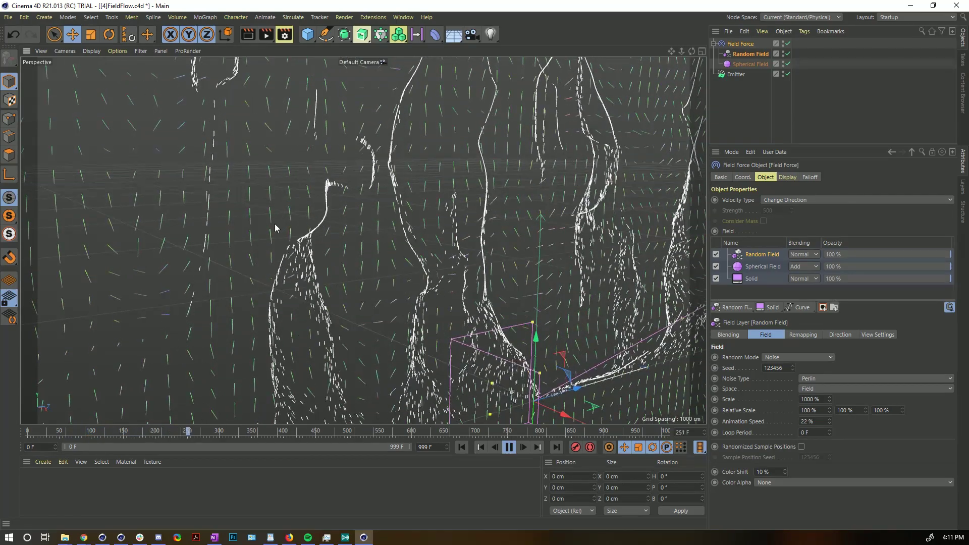
{"action": "left_click_drag", "start_coordinate": [275, 224], "coordinate": [487, 274], "text": "alt"}
{"action": "scroll", "coordinate": [488, 272], "scroll_direction": "down", "scroll_amount": 5}
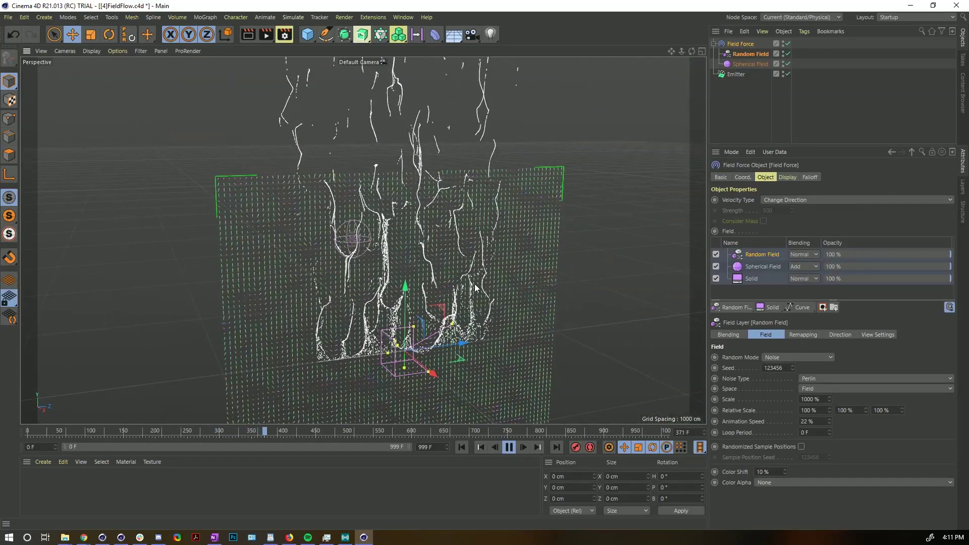
{"action": "left_click_drag", "start_coordinate": [475, 289], "coordinate": [408, 258], "text": "alt"}
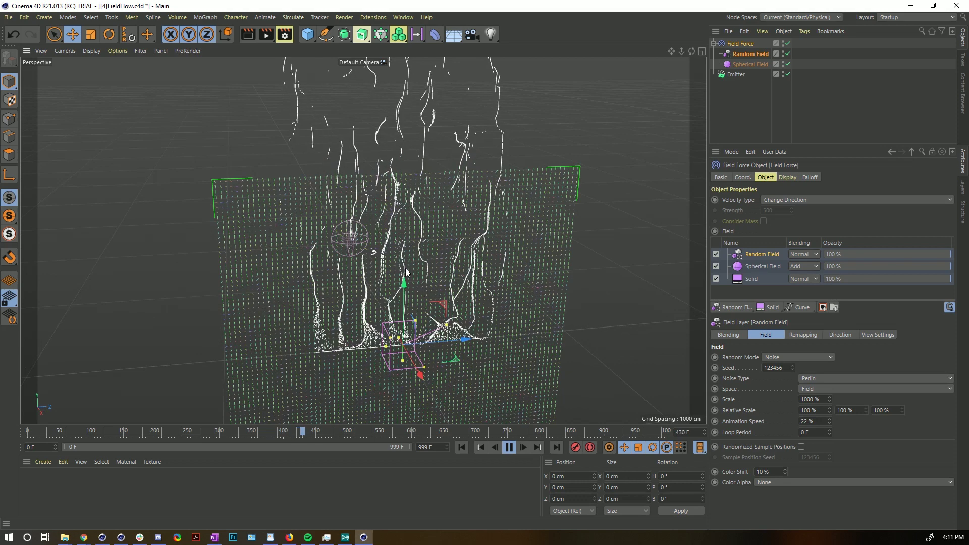
{"action": "left_click", "coordinate": [510, 447]}
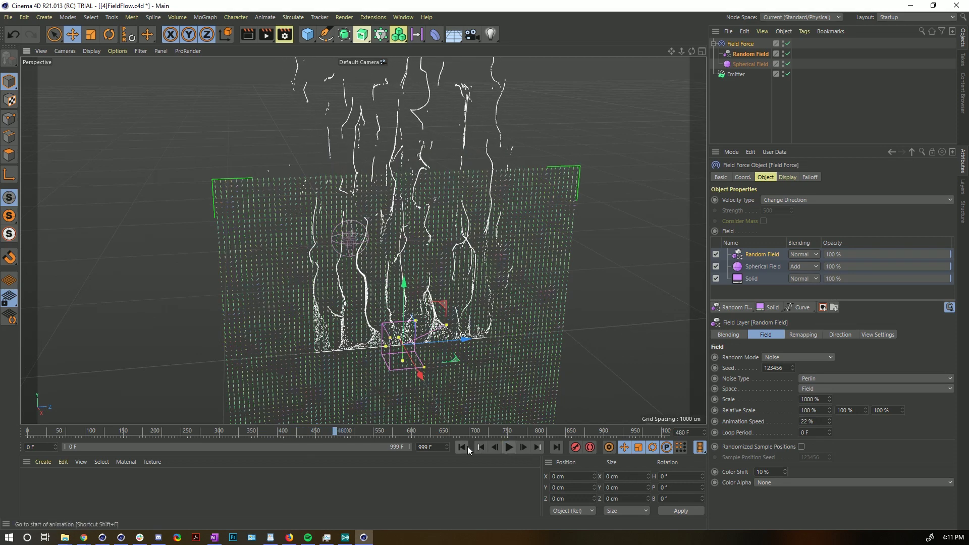
{"action": "left_click", "coordinate": [463, 447]}
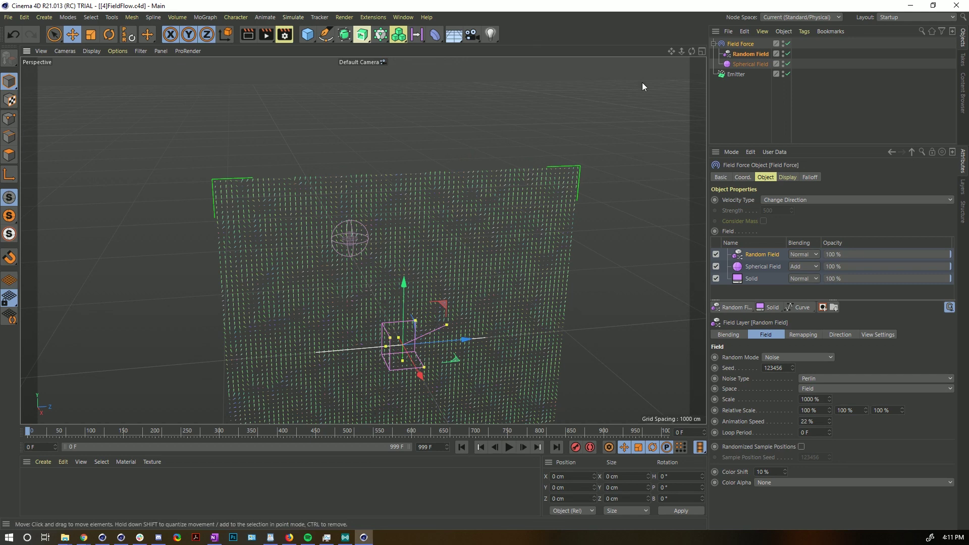
- Delete the Random Field and the Spherical Field, leaving only the Solid layer in the Field Force
{"action": "left_click", "coordinate": [744, 53]}
{"action": "key", "text": "Delete"}
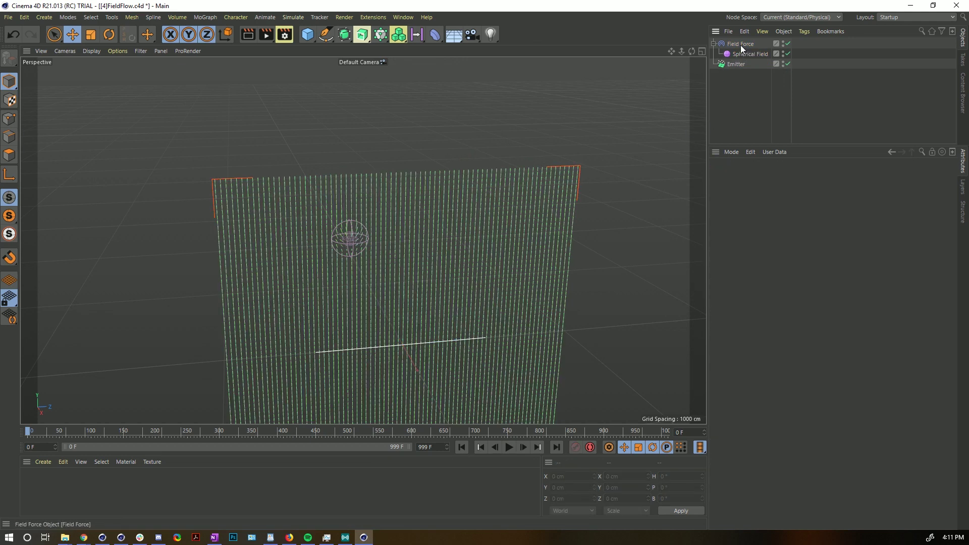
{"action": "left_click", "coordinate": [739, 45]}
{"action": "left_click", "coordinate": [745, 56]}
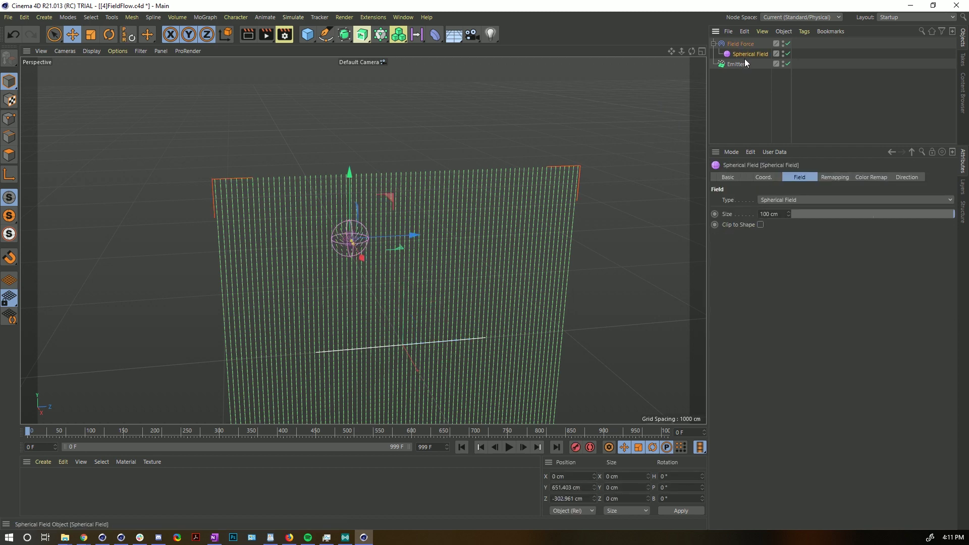
{"action": "key", "text": "Delete"}
{"action": "left_click_drag", "start_coordinate": [409, 328], "coordinate": [433, 254], "text": "alt"}
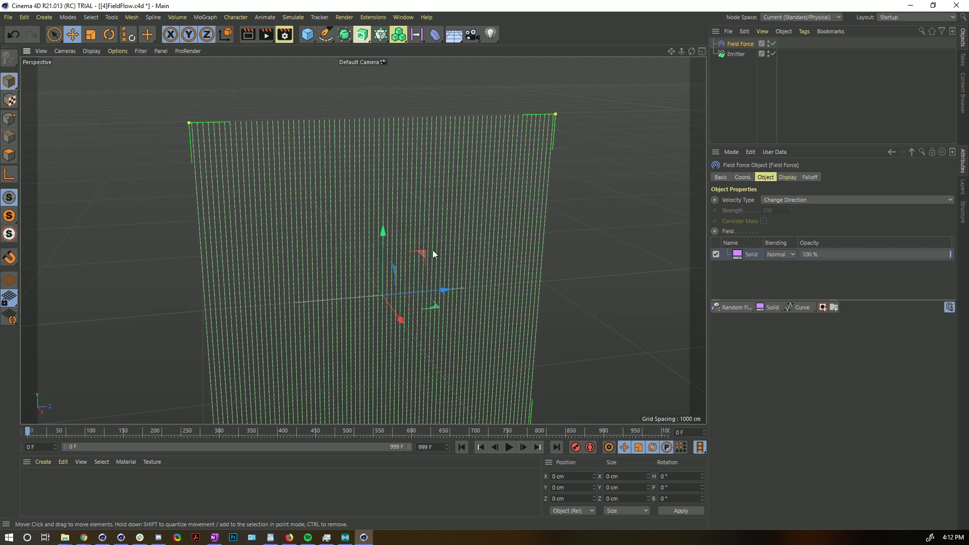
{"action": "left_click", "coordinate": [750, 54]}
{"action": "left_click", "coordinate": [738, 43]}
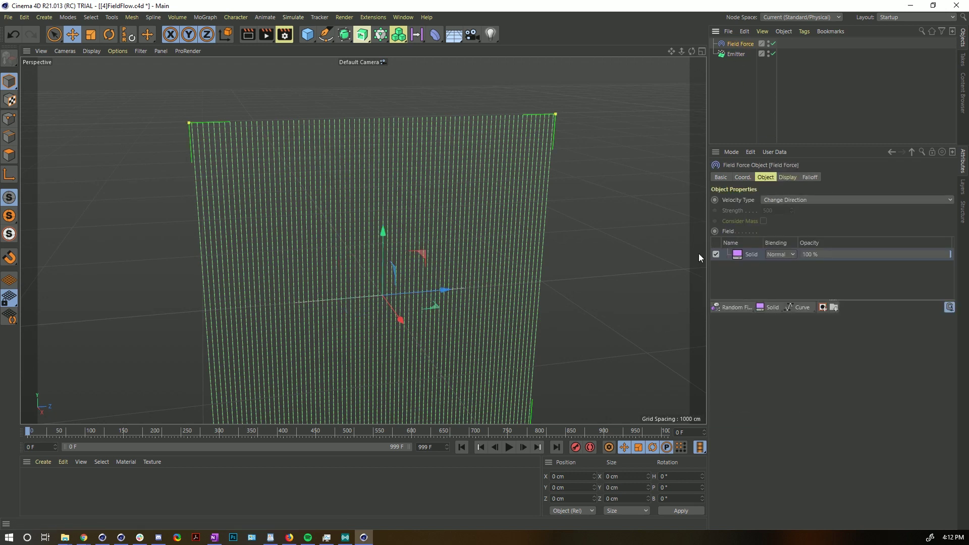
- Add an Arc spline on the ZY plane and position it above the emitter at about Y 413 cm, Z -87 cm
{"action": "left_click", "coordinate": [324, 37]}
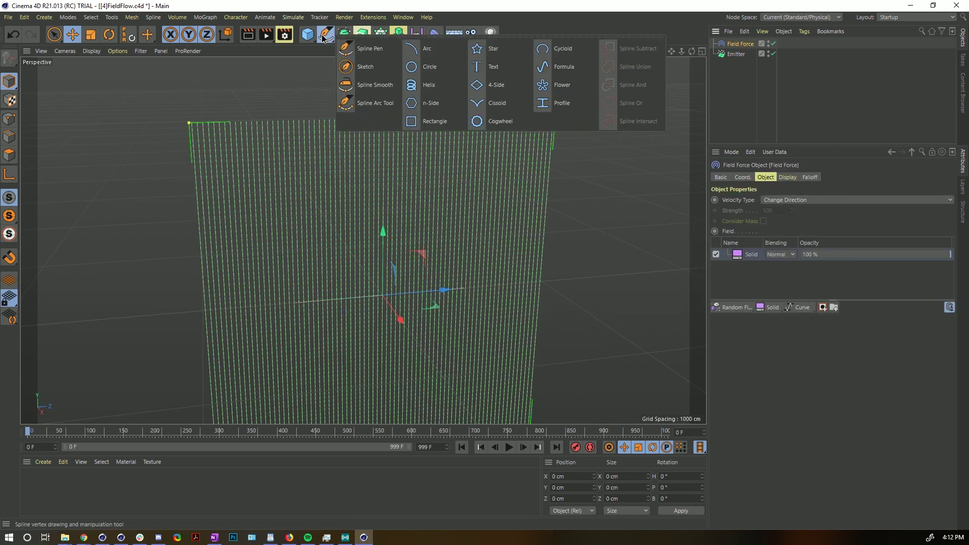
{"action": "left_click", "coordinate": [423, 49]}
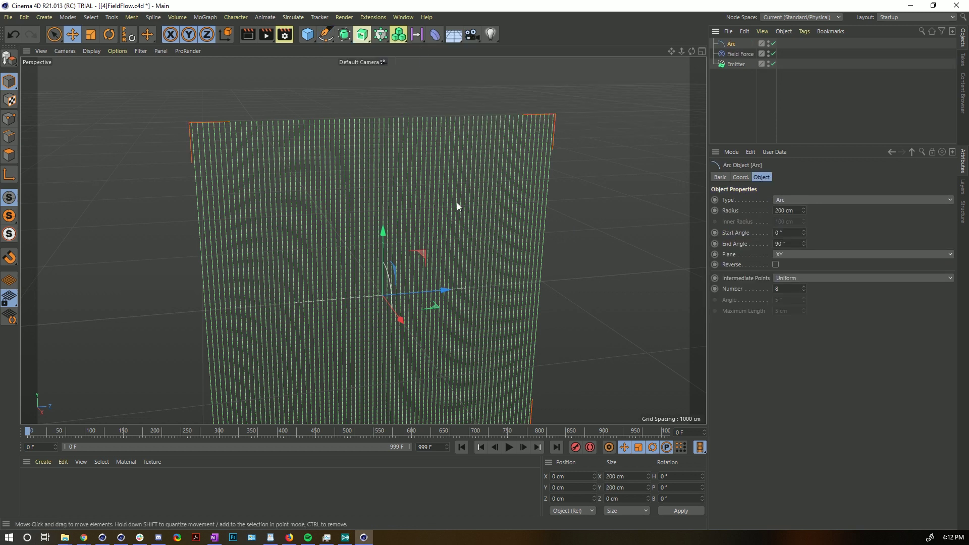
{"action": "left_click", "coordinate": [792, 273]}
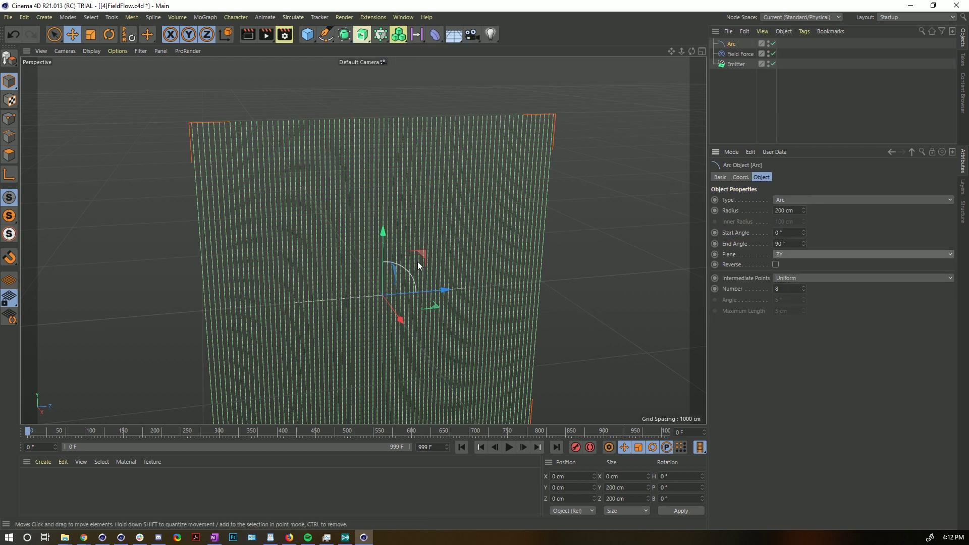
- Add the Arc spline to the Field Force's field list above the Solid layer and make it a child of the Field Force
{"action": "left_click", "coordinate": [733, 55]}
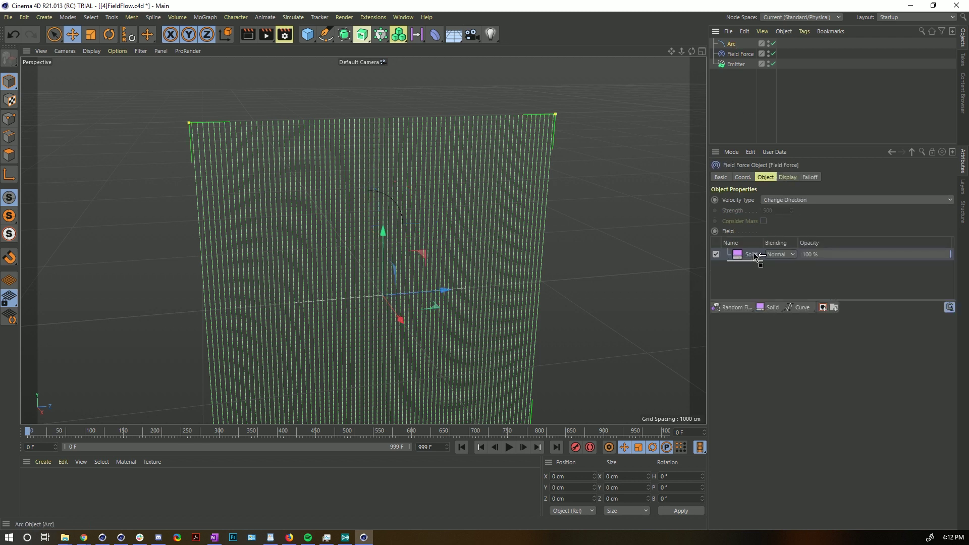
{"action": "left_click_drag", "start_coordinate": [756, 253], "coordinate": [753, 254]}
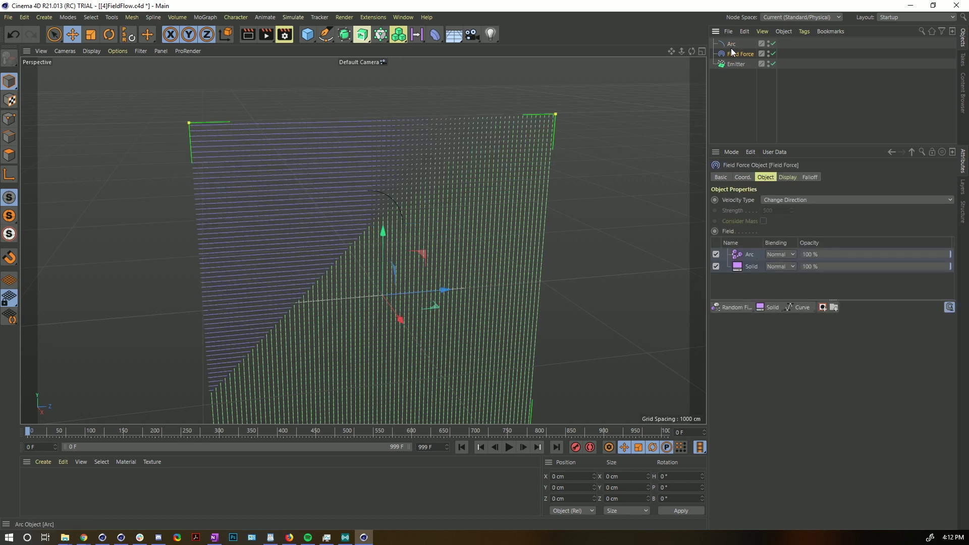
{"action": "left_click_drag", "start_coordinate": [731, 48], "coordinate": [737, 56]}
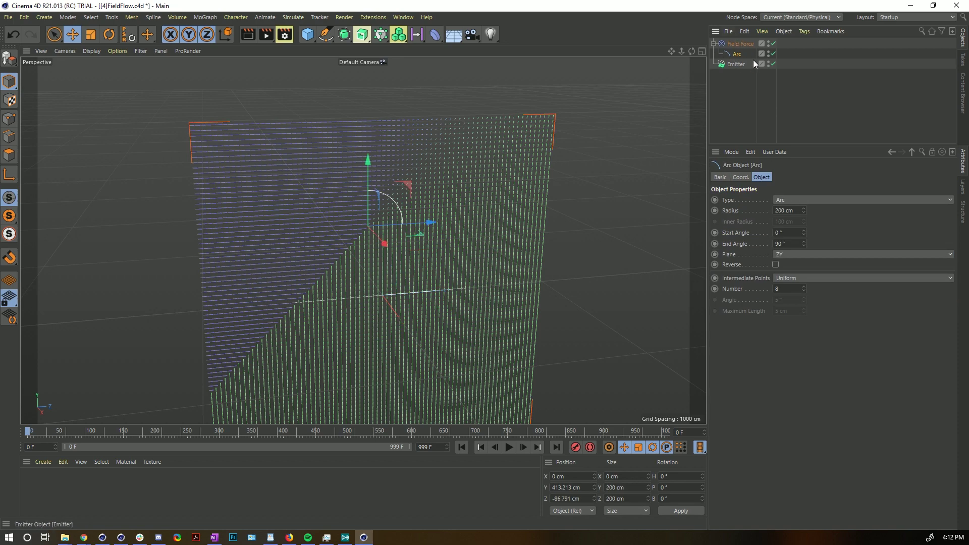
- Play the simulation briefly to see how the particles react to the arc, then stop and rewind to frame 0
{"action": "left_click_drag", "start_coordinate": [389, 251], "coordinate": [467, 217], "text": "alt"}
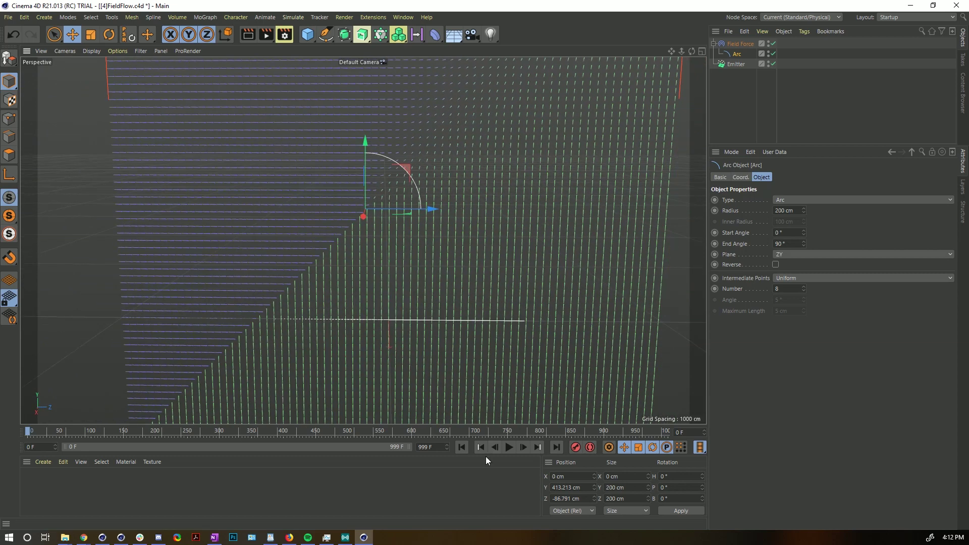
{"action": "left_click", "coordinate": [509, 447]}
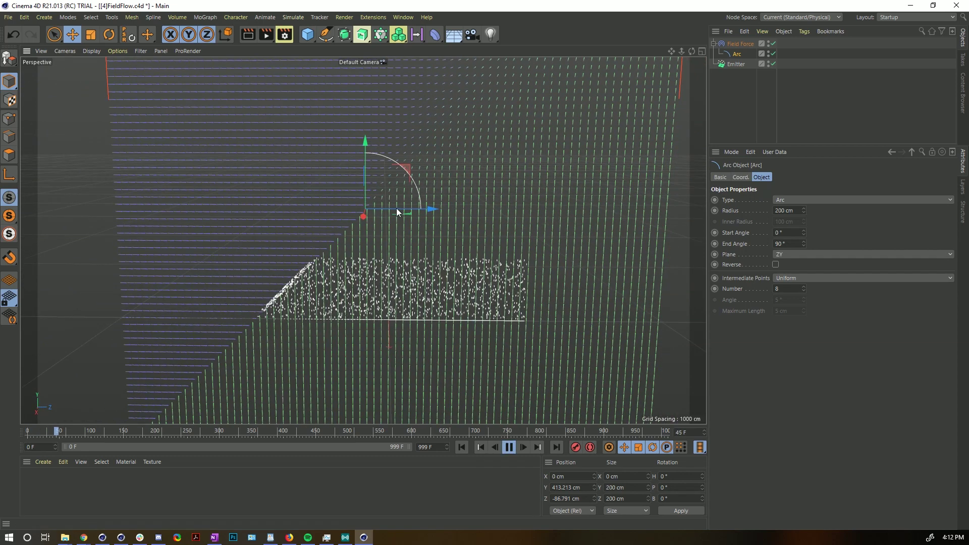
{"action": "left_click", "coordinate": [509, 448]}
{"action": "left_click", "coordinate": [462, 448]}
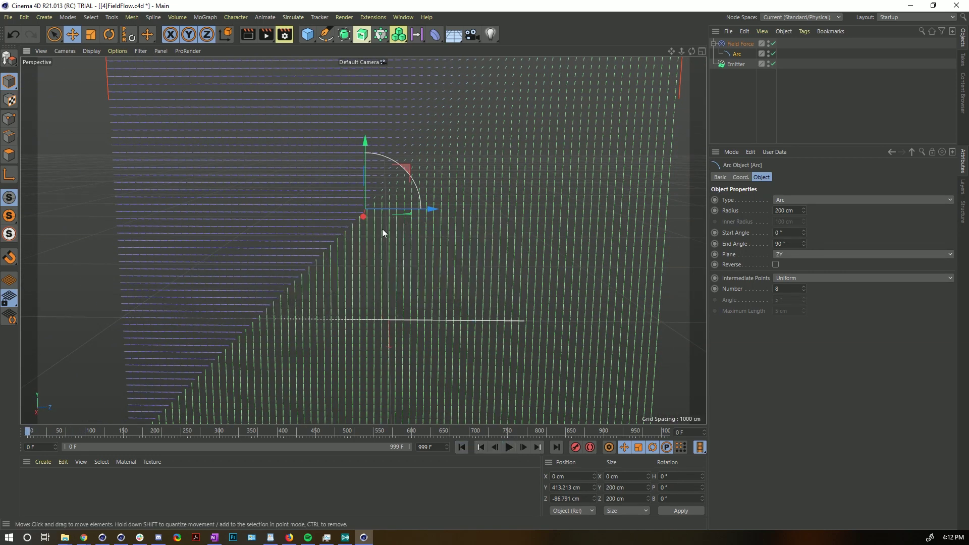
- Open the Arc layer's settings in the Field Force and replay the simulation to check the particles' direction
{"action": "left_click", "coordinate": [743, 43]}
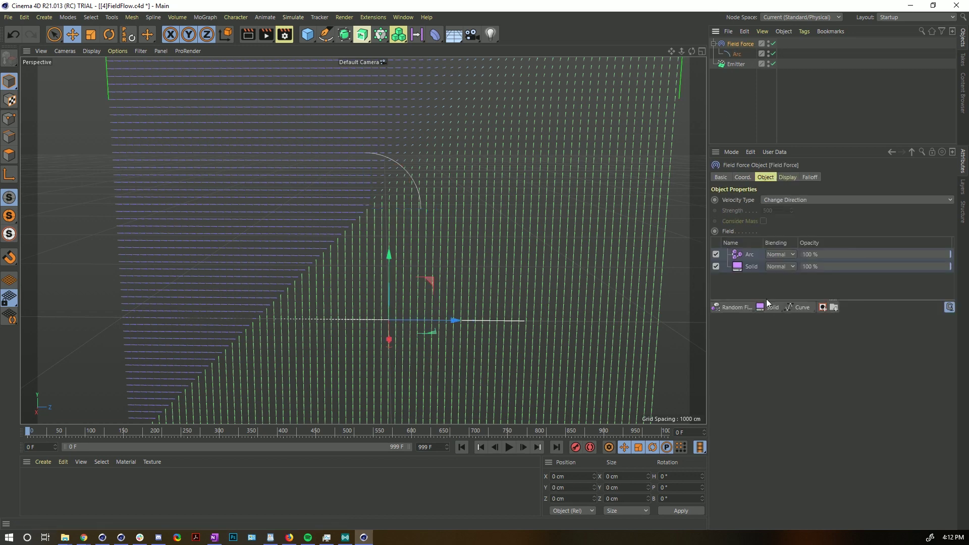
{"action": "left_click", "coordinate": [747, 255]}
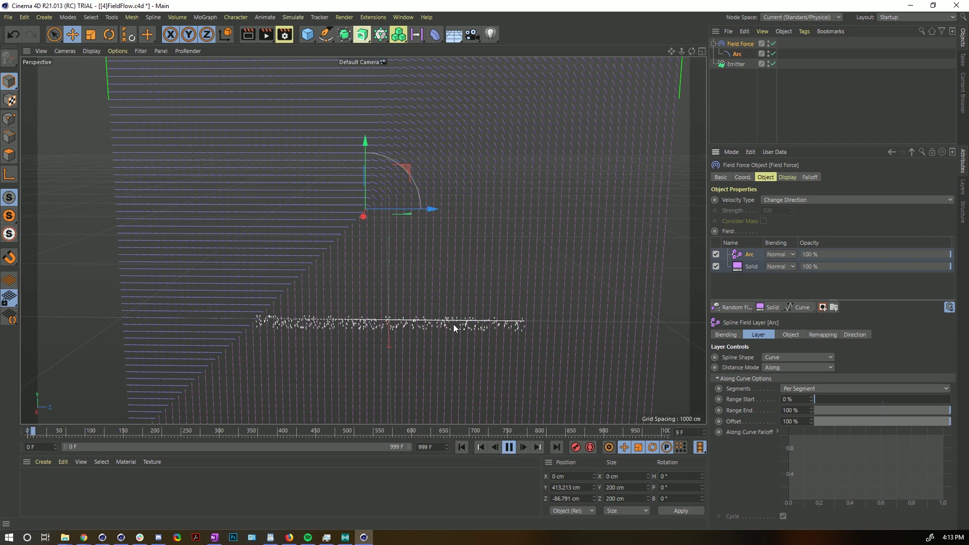
{"action": "left_click", "coordinate": [461, 447]}
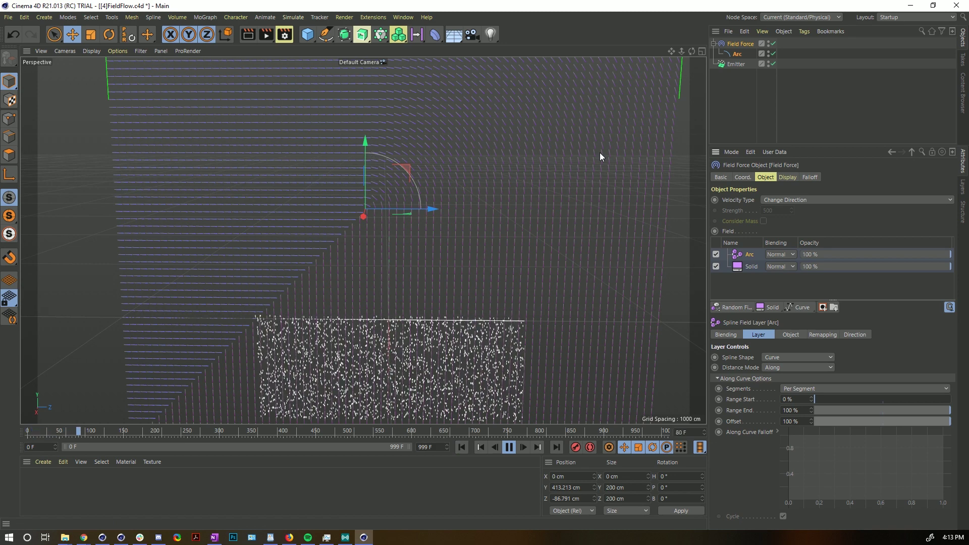
- Reverse the Arc spline's direction, then reopen the Field Force's Arc layer settings
{"action": "left_click", "coordinate": [737, 54]}
{"action": "left_click", "coordinate": [776, 265]}
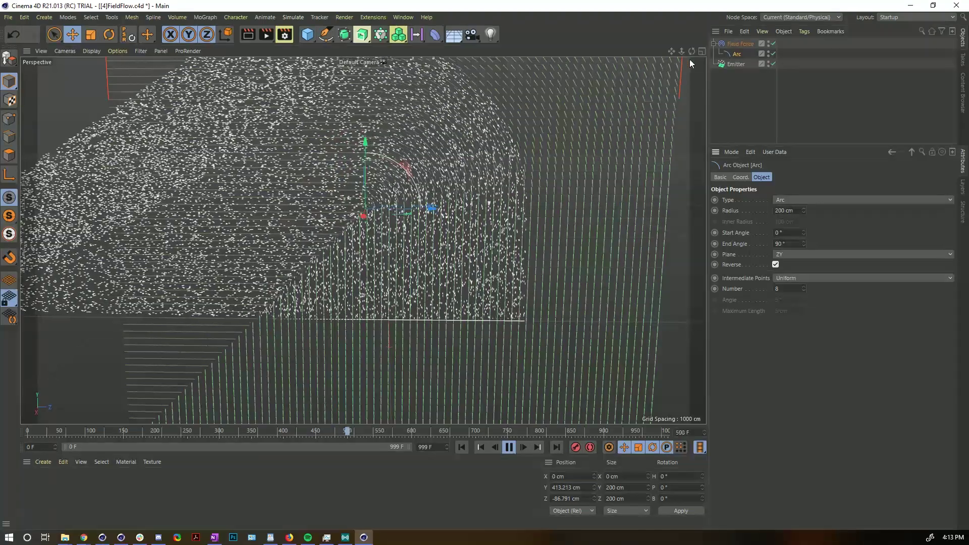
{"action": "left_click", "coordinate": [740, 44]}
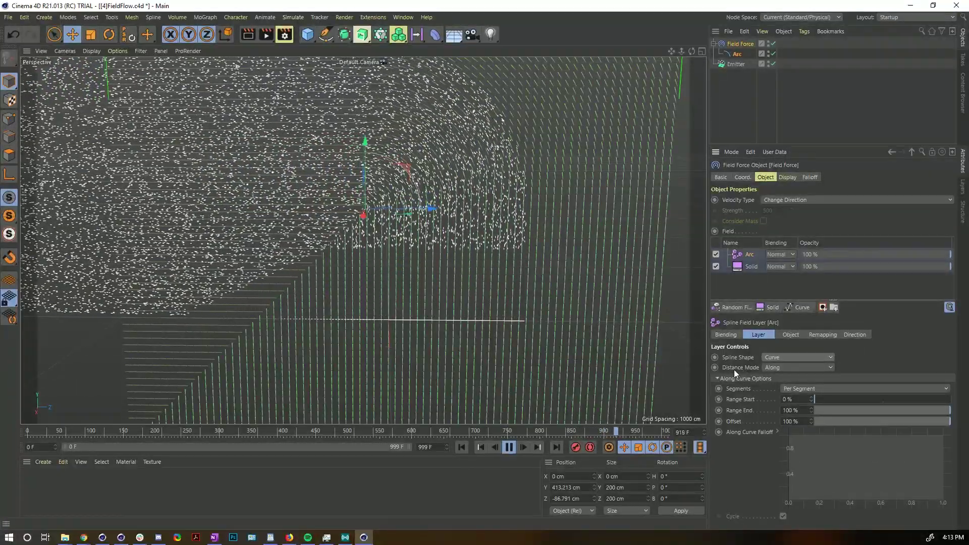
- Set the Field Force's Arc layer to Radius distance mode with a 195 cm radius and restart the simulation
{"action": "left_click", "coordinate": [824, 370]}
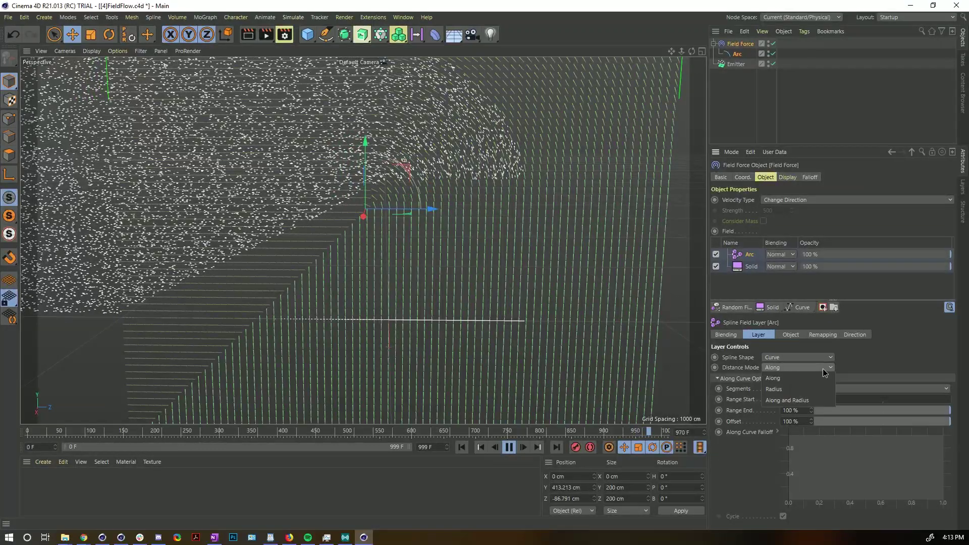
{"action": "left_click", "coordinate": [807, 387]}
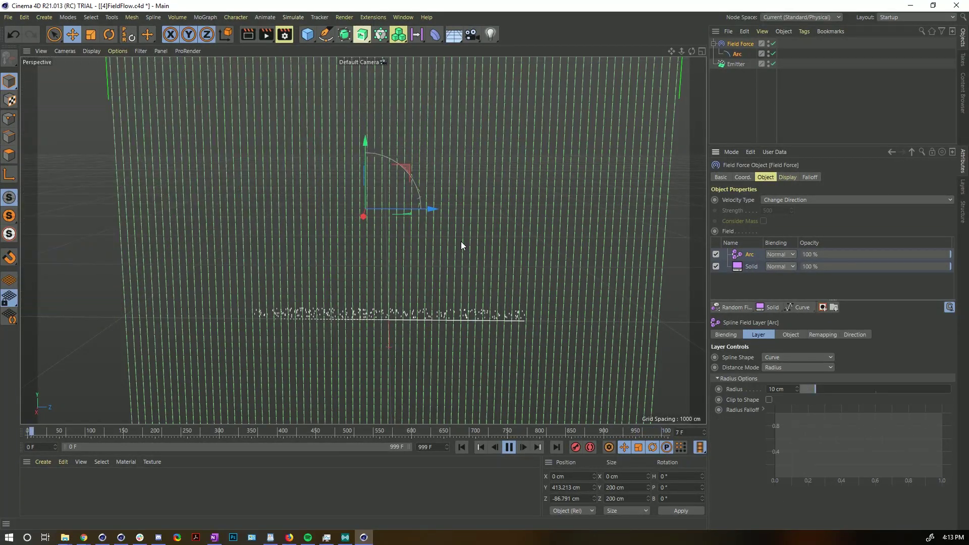
{"action": "scroll", "coordinate": [399, 179], "scroll_direction": "up", "scroll_amount": 3}
{"action": "left_click_drag", "start_coordinate": [816, 390], "coordinate": [812, 389]}
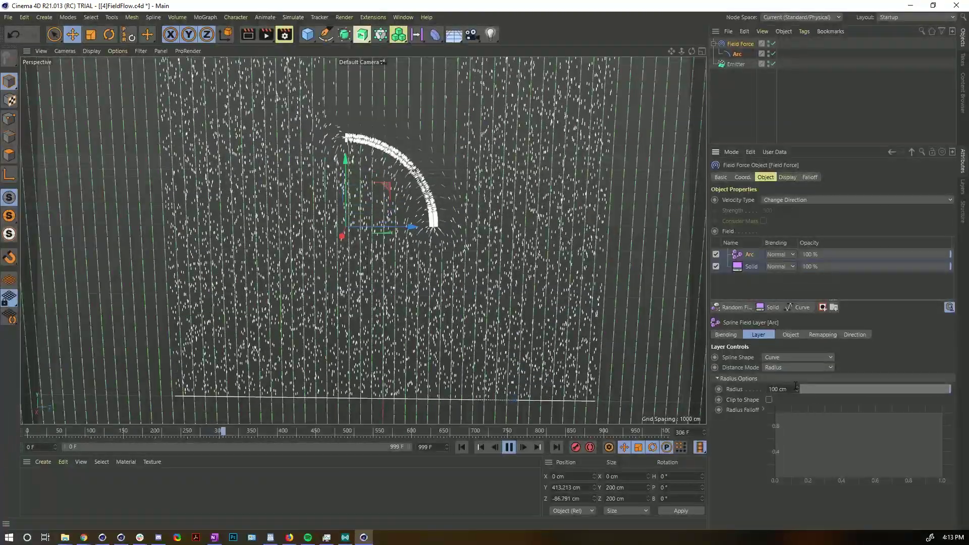
{"action": "left_click_drag", "start_coordinate": [797, 389], "coordinate": [779, 401]}
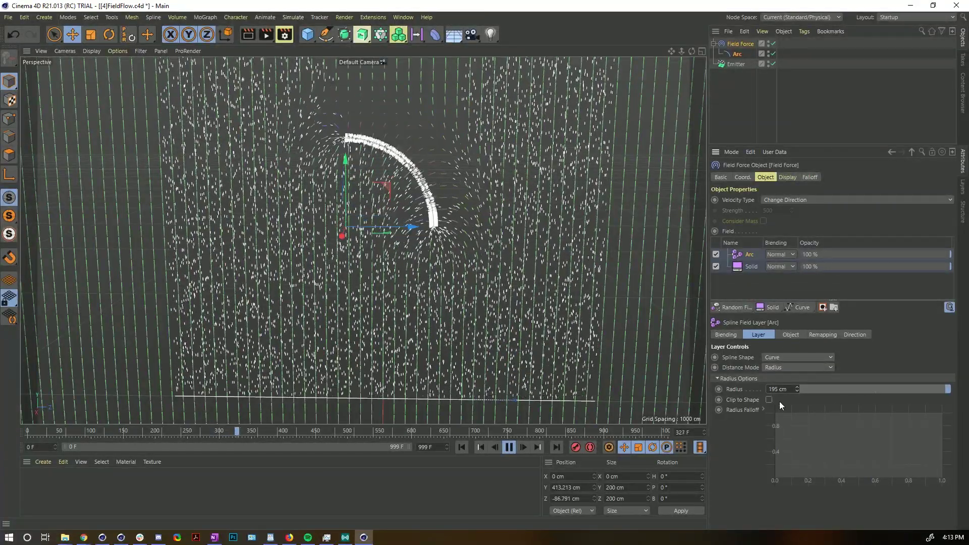
{"action": "left_click", "coordinate": [461, 447]}
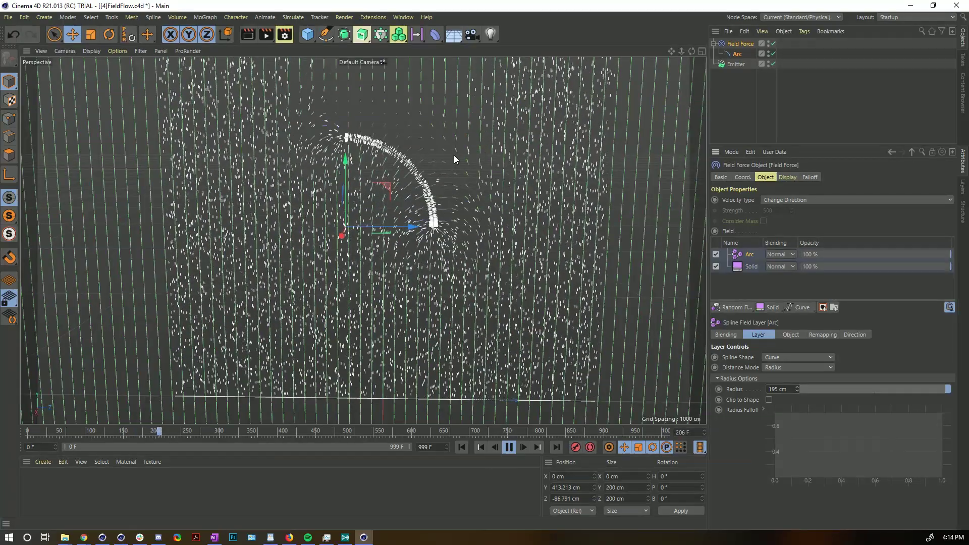
- Turn off Invert Direction for the Arc layer and watch how the particles respond around the spline
{"action": "scroll", "coordinate": [429, 203], "scroll_direction": "down", "scroll_amount": 2}
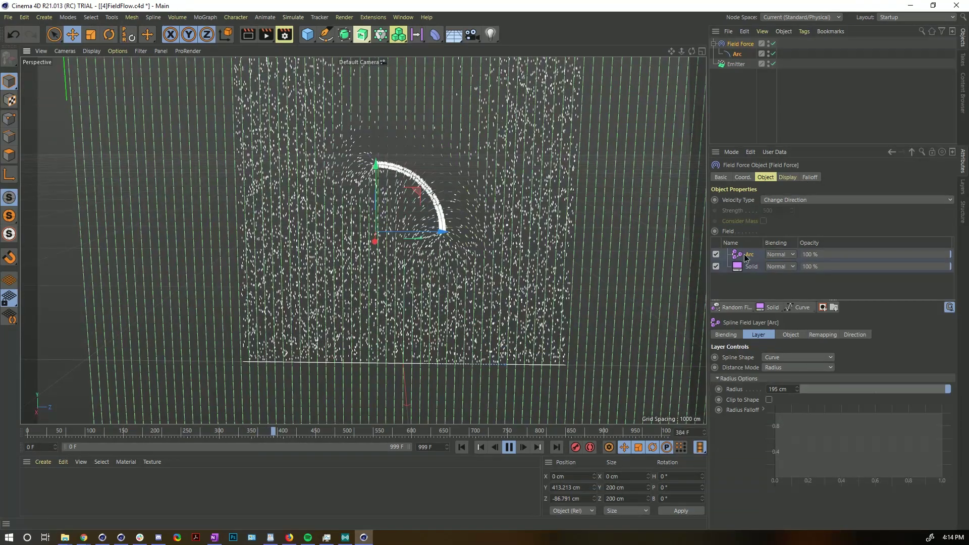
{"action": "left_click", "coordinate": [855, 334]}
{"action": "left_click", "coordinate": [770, 388]}
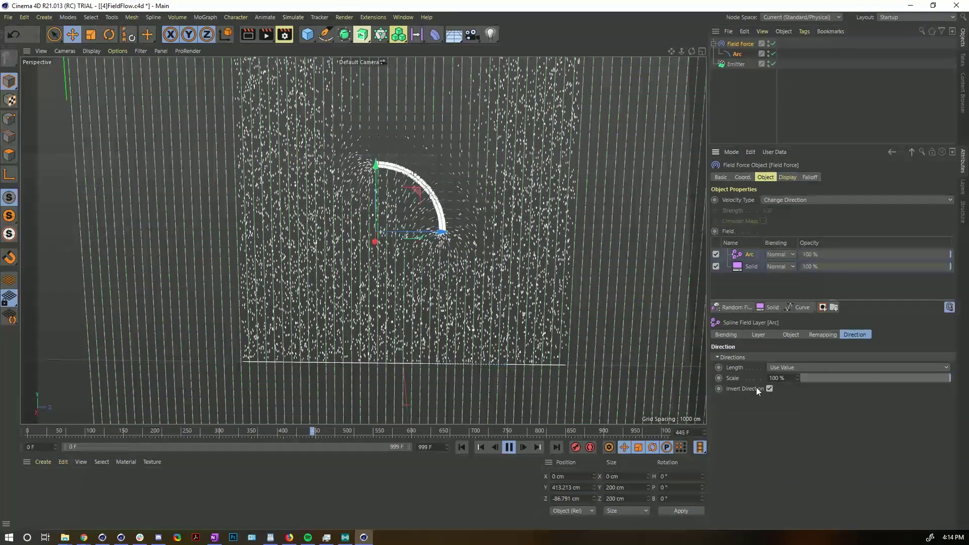
{"action": "left_click", "coordinate": [769, 389]}
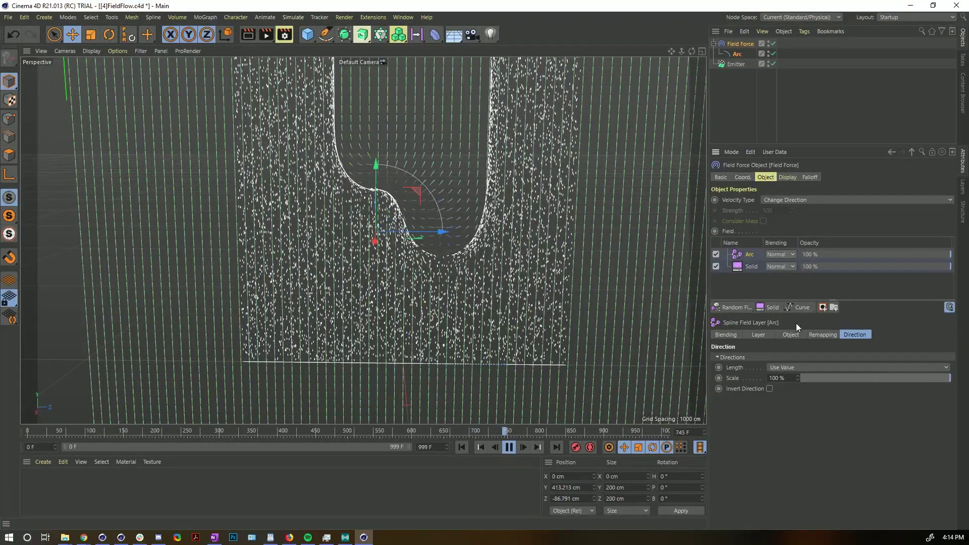
- Review the Arc layer's object properties and set its distance mode back to Along
{"action": "left_click", "coordinate": [790, 334]}
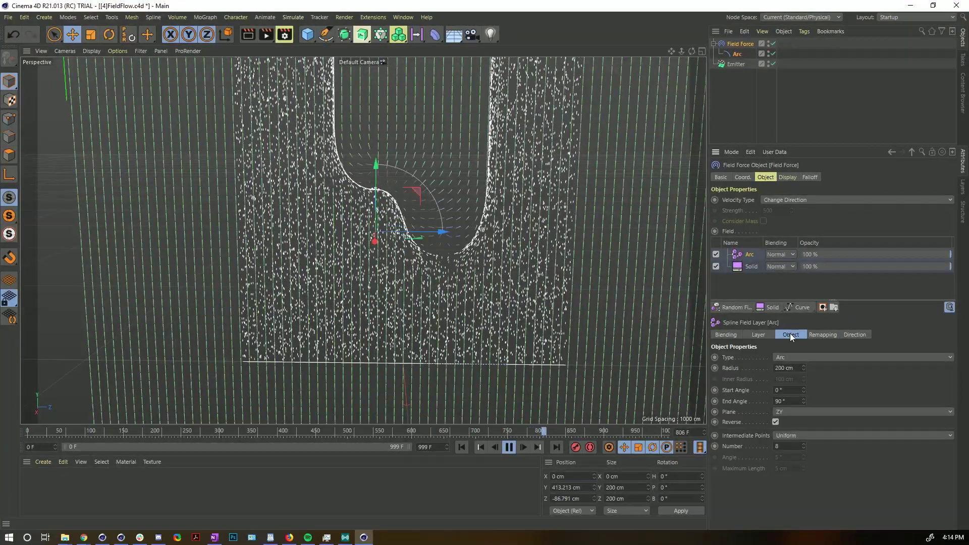
{"action": "left_click", "coordinate": [759, 334]}
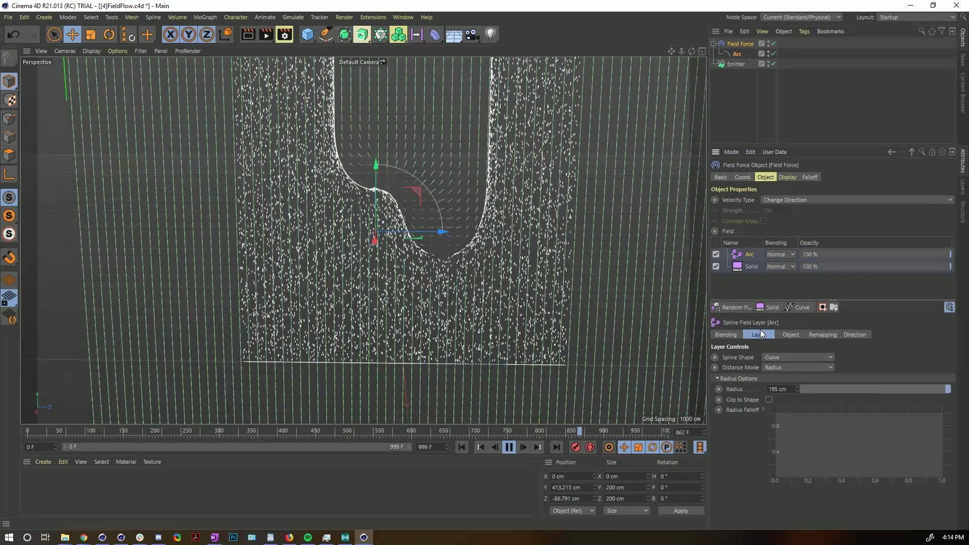
{"action": "left_click", "coordinate": [778, 369]}
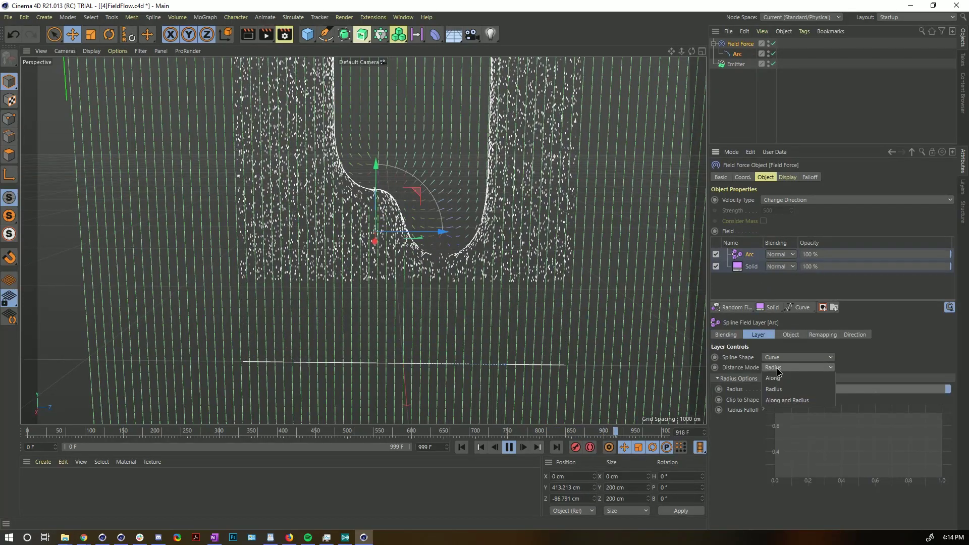
{"action": "left_click", "coordinate": [790, 380]}
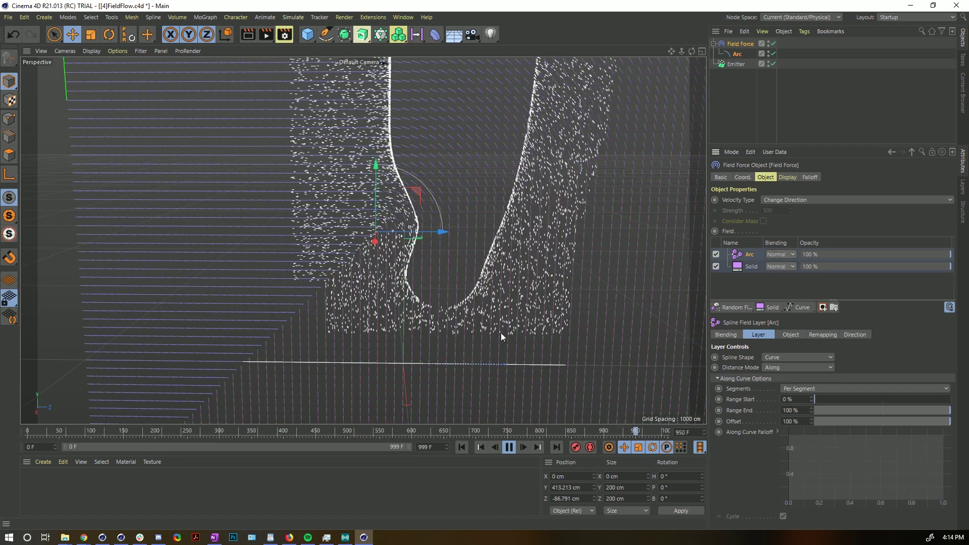
- Turn off Reverse on the Arc spline, then reopen the Arc layer's direction settings in the Field Force
{"action": "left_click", "coordinate": [736, 54]}
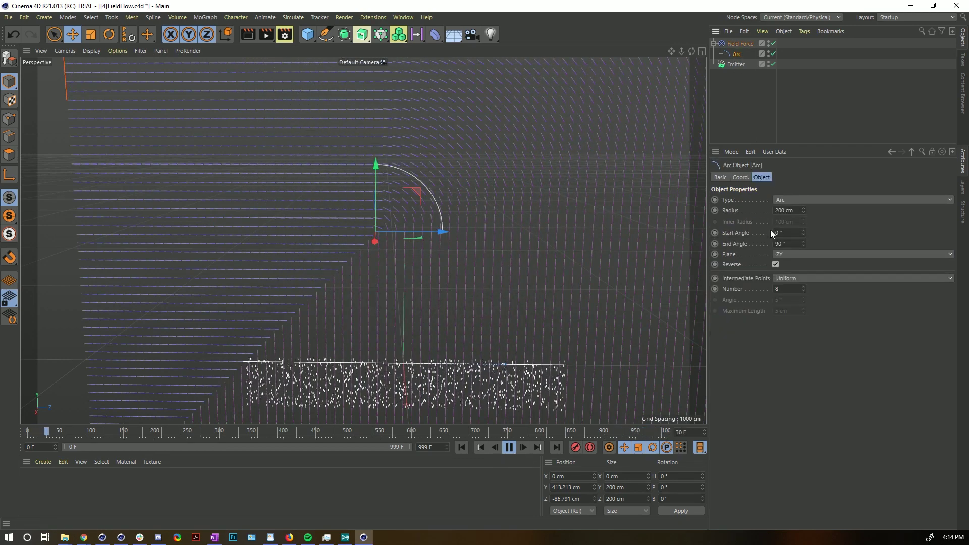
{"action": "left_click", "coordinate": [740, 45]}
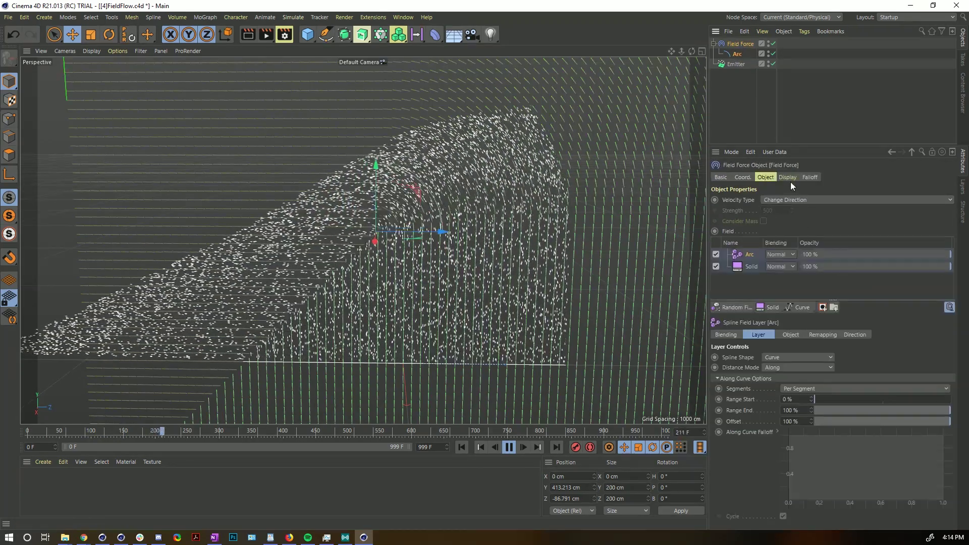
{"action": "left_click", "coordinate": [850, 335]}
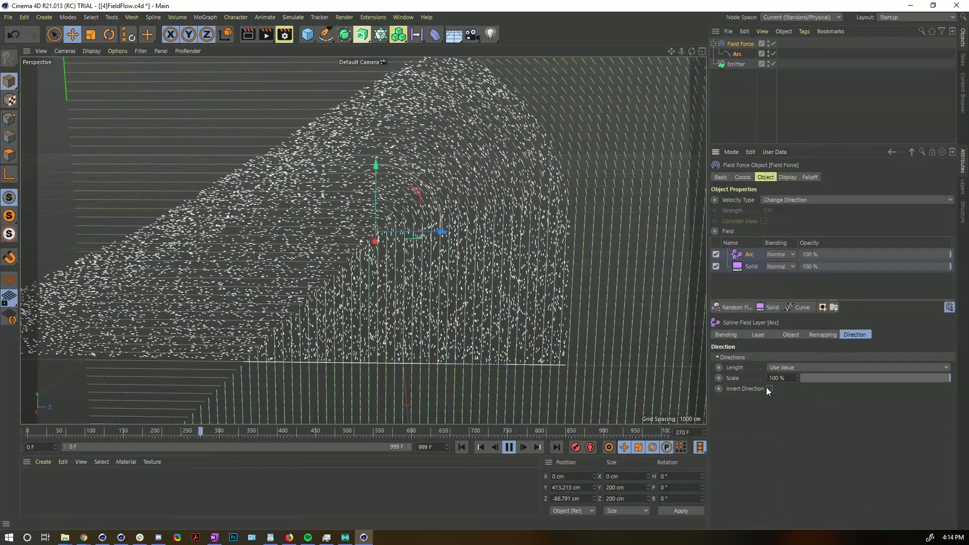
- Add a mask to the Arc layer using the Arc spline itself, with the mask spline's distance mode set to Radius
{"action": "left_click", "coordinate": [823, 307]}
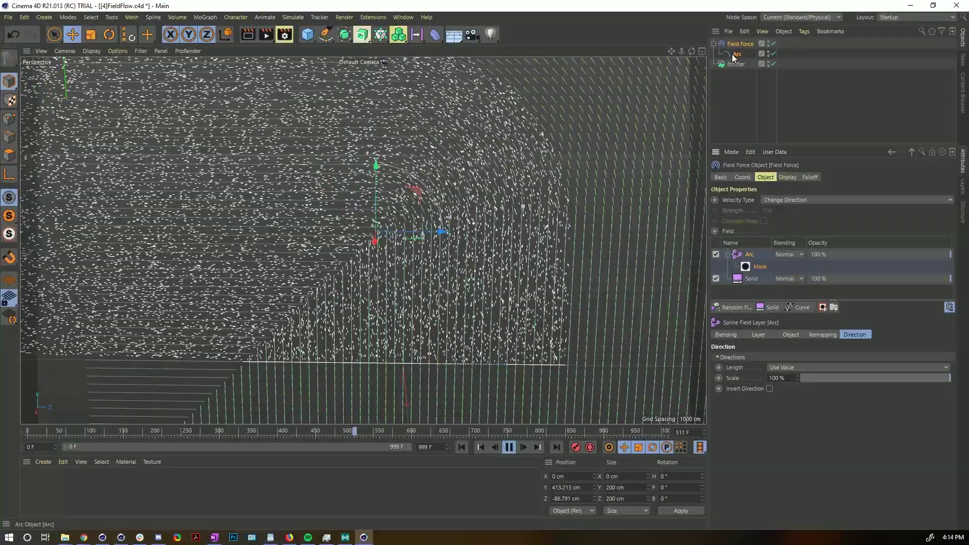
{"action": "left_click_drag", "start_coordinate": [758, 266], "coordinate": [757, 266]}
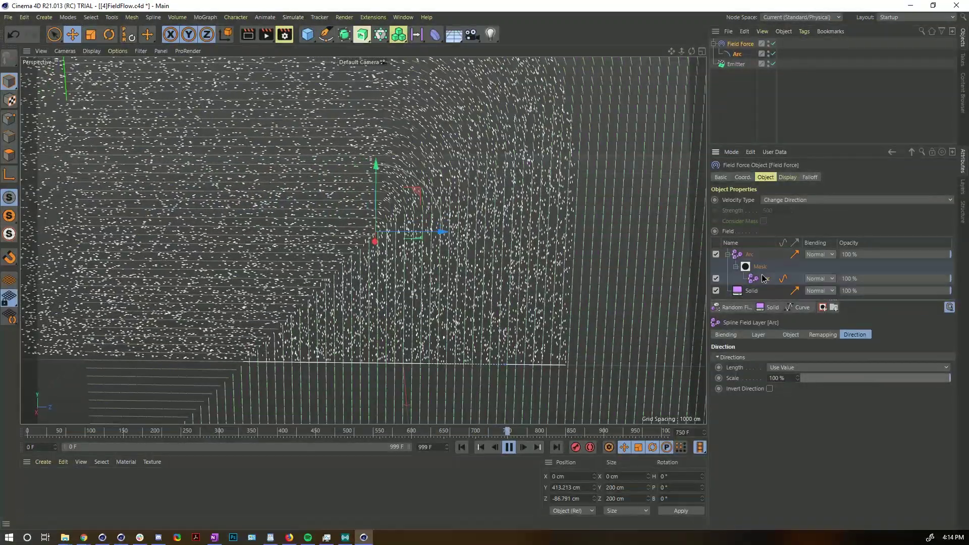
{"action": "left_click", "coordinate": [759, 334]}
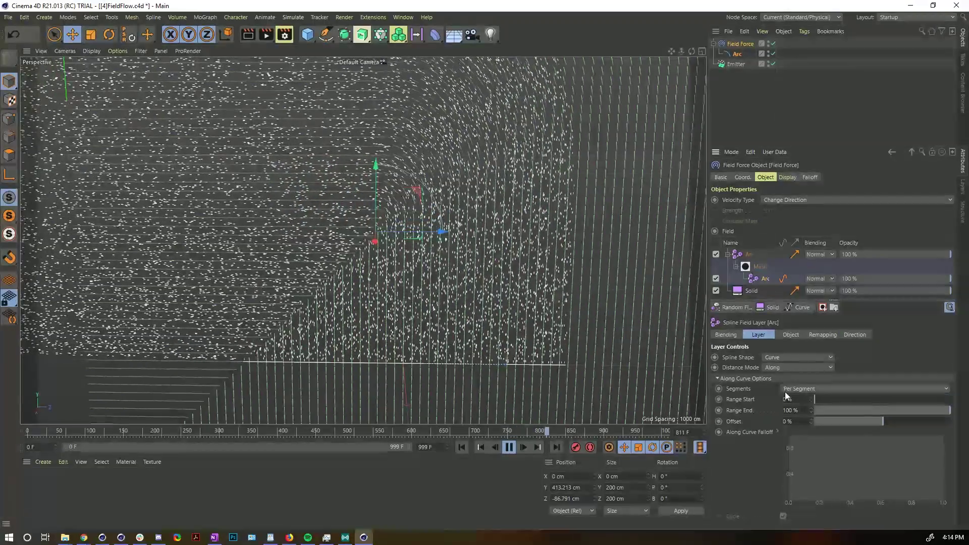
{"action": "left_click", "coordinate": [768, 368]}
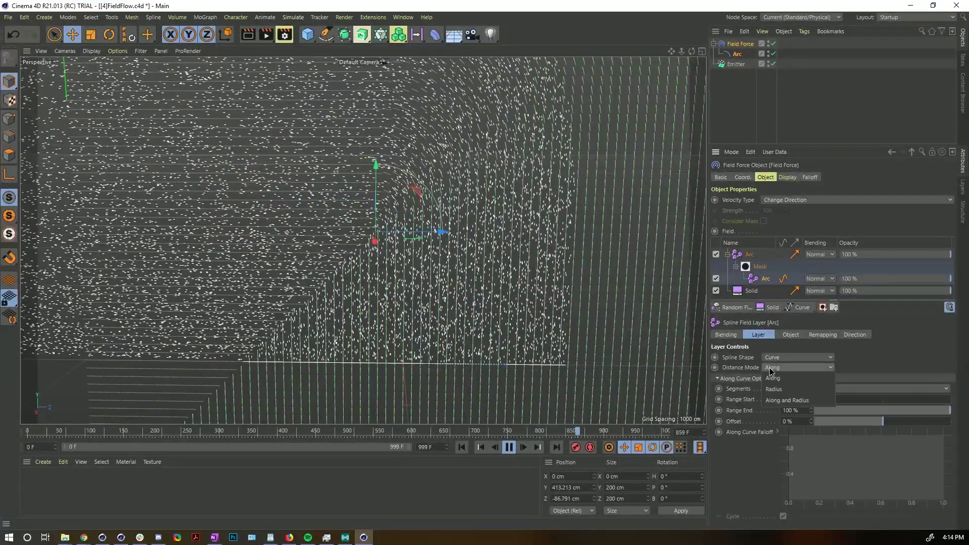
{"action": "left_click", "coordinate": [777, 390]}
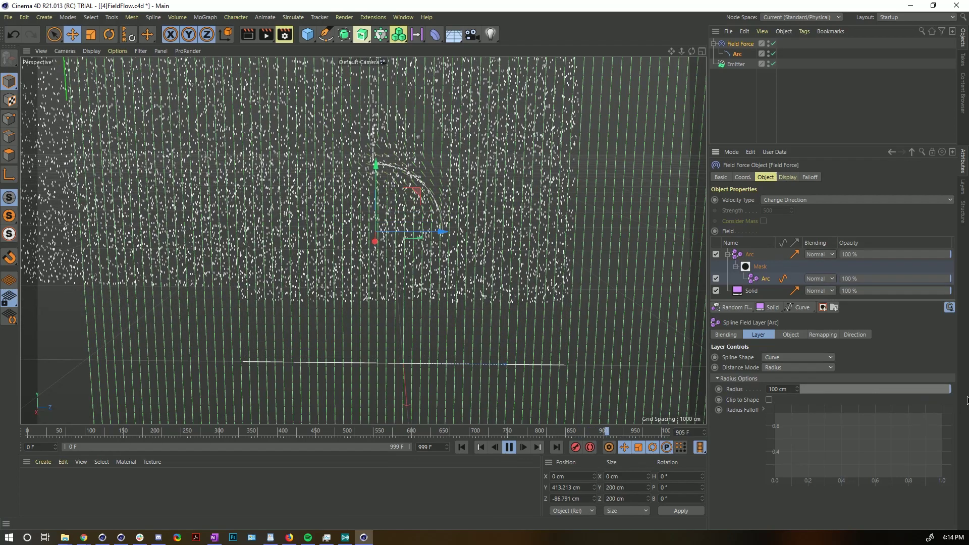
- Set the mask spline's radius to 139 cm and inspect the simulated particle flow from several angles
{"action": "left_click", "coordinate": [509, 447]}
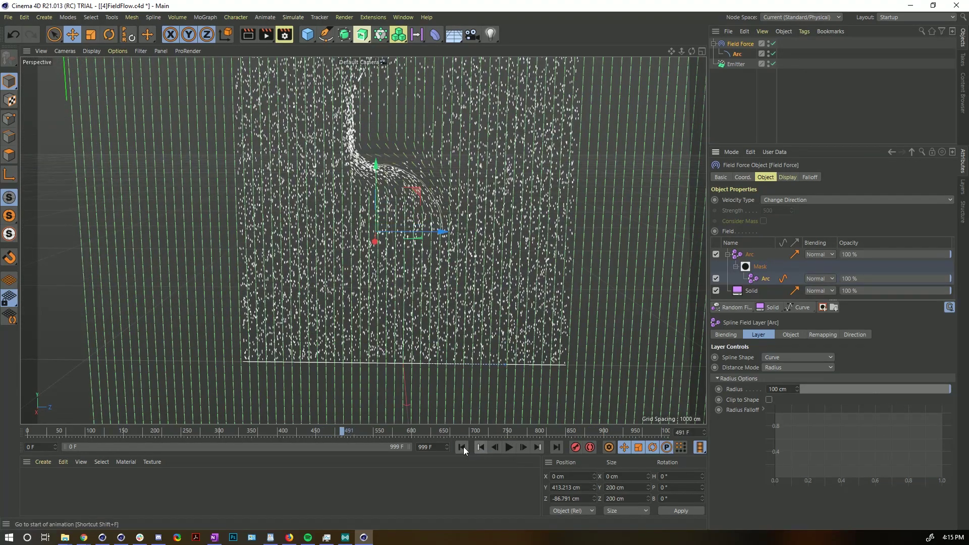
{"action": "left_click_drag", "start_coordinate": [798, 389], "coordinate": [798, 376]}
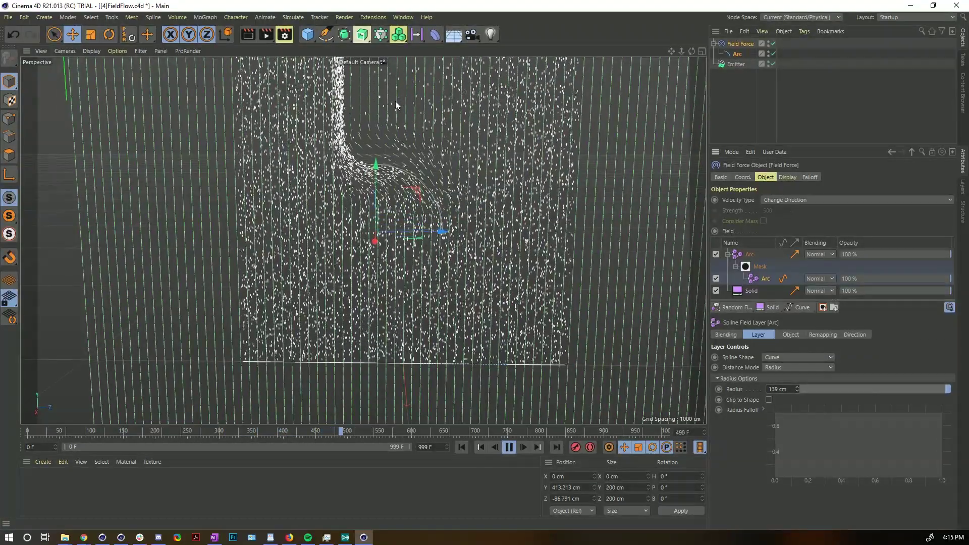
{"action": "left_click_drag", "start_coordinate": [395, 105], "coordinate": [440, 242], "text": "alt"}
{"action": "left_click_drag", "start_coordinate": [413, 213], "coordinate": [368, 186], "text": "alt"}
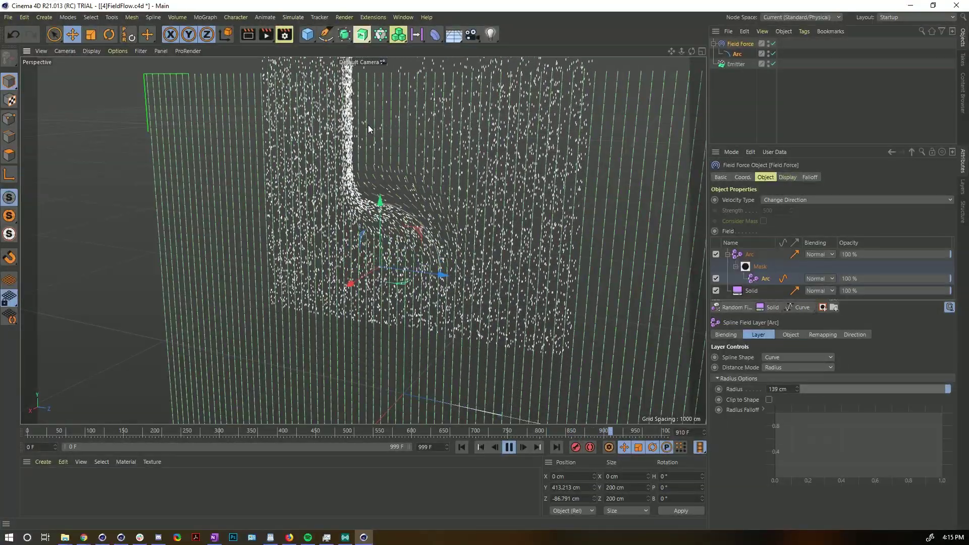
{"action": "left_click_drag", "start_coordinate": [379, 132], "coordinate": [540, 280], "text": "alt"}
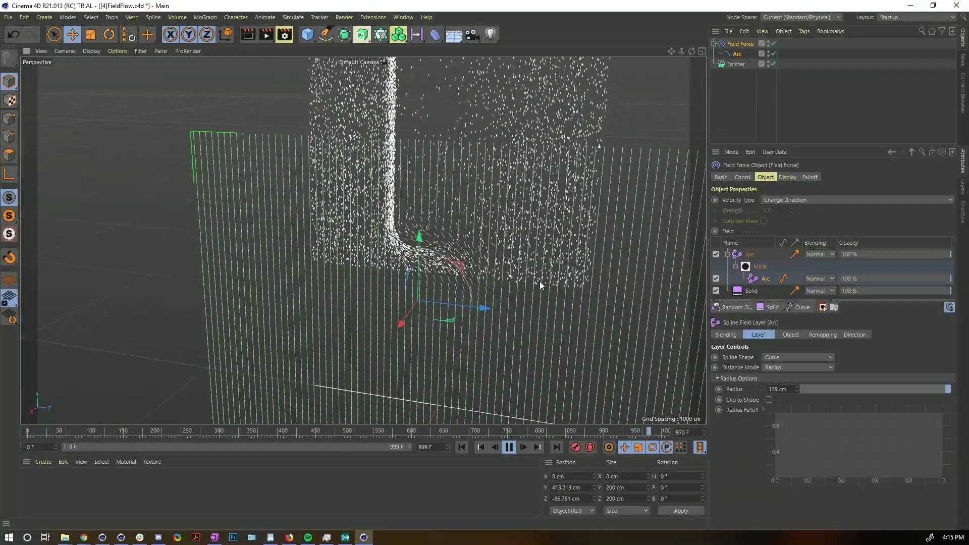
- Wrap the Arc spline in a Connect object and substitute Connect for Arc in both the Field Force layer and its mask
{"action": "left_click", "coordinate": [737, 54]}
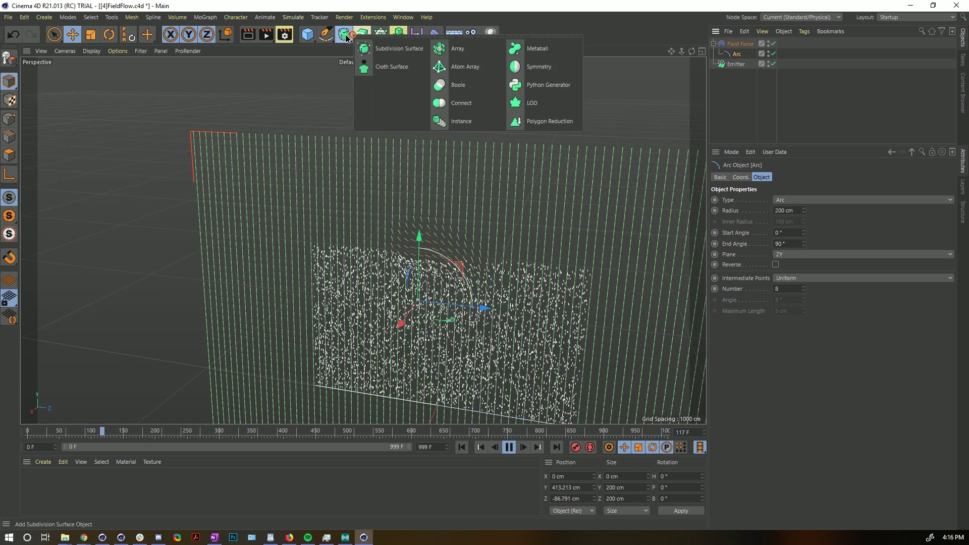
{"action": "left_click", "coordinate": [461, 103], "text": "alt"}
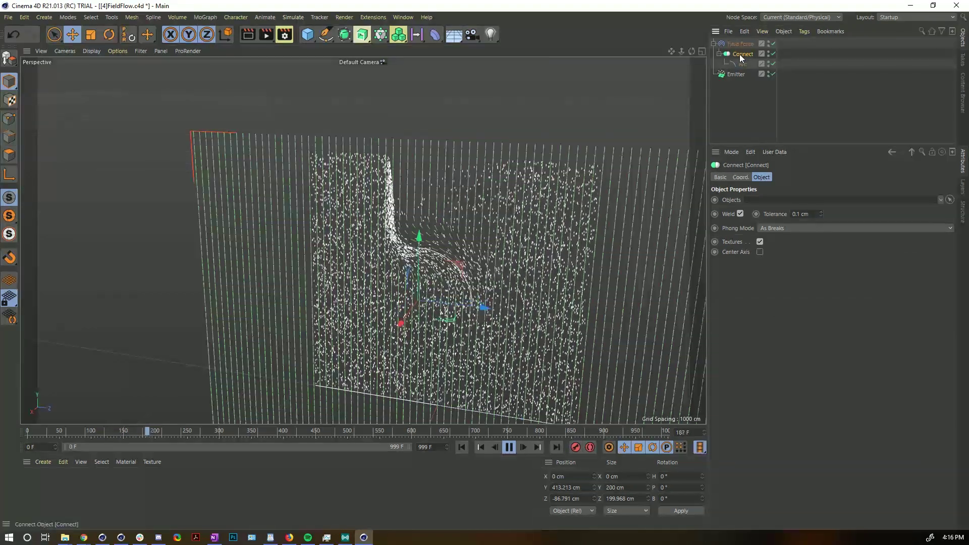
{"action": "left_click", "coordinate": [742, 59]}
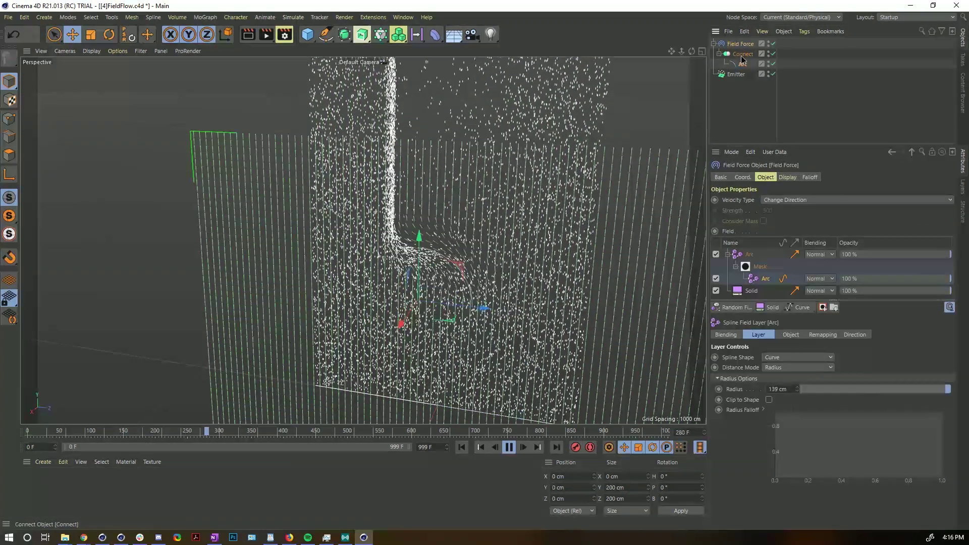
{"action": "left_click_drag", "start_coordinate": [741, 59], "coordinate": [740, 254]}
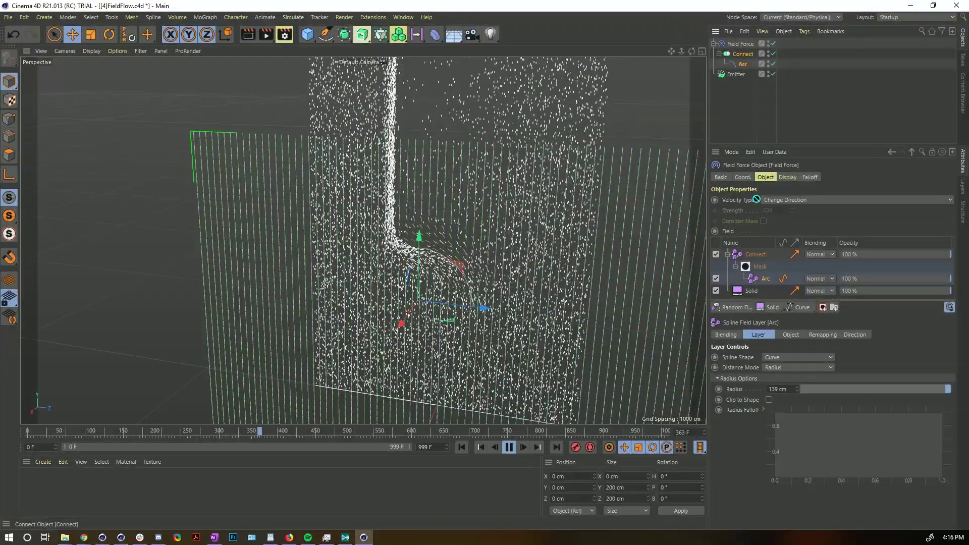
{"action": "left_click_drag", "start_coordinate": [754, 282], "coordinate": [754, 280]}
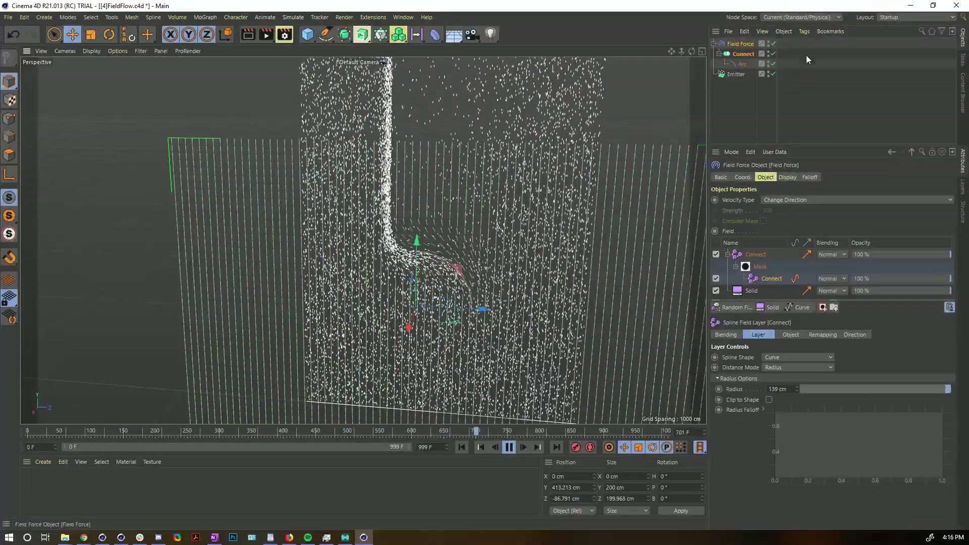
- Duplicate the Arc inside Connect, scale the copy to about 485 cm, and inspect the particle flow along both arcs
{"action": "left_click_drag", "start_coordinate": [740, 68], "coordinate": [744, 60], "text": "ctrl"}
{"action": "key", "text": "t"}
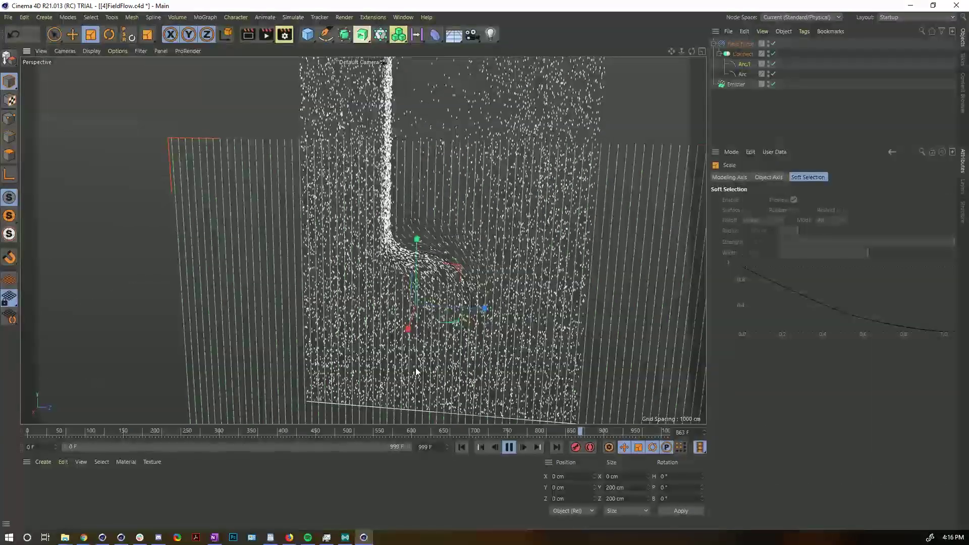
{"action": "left_click_drag", "start_coordinate": [468, 249], "coordinate": [561, 250]}
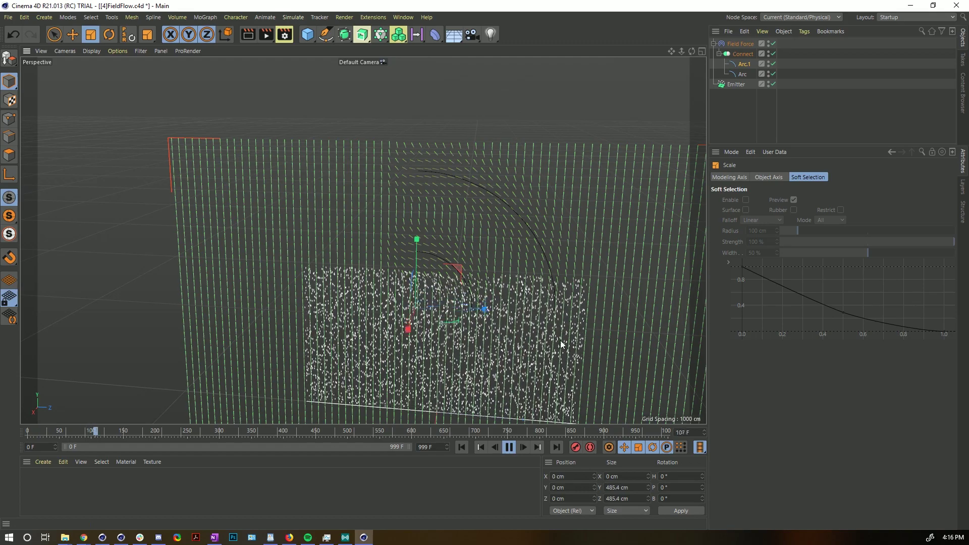
{"action": "left_click_drag", "start_coordinate": [554, 323], "coordinate": [564, 230], "text": "alt"}
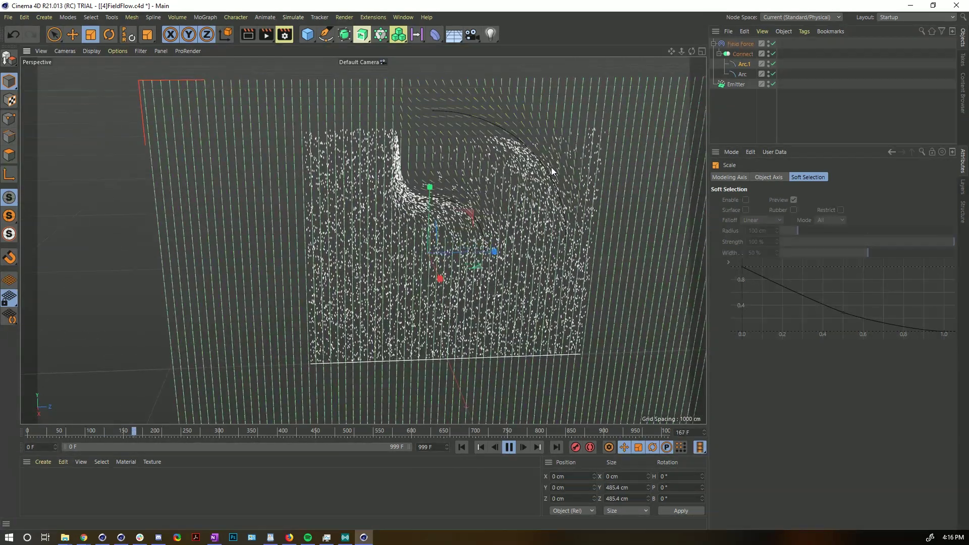
{"action": "left_click_drag", "start_coordinate": [386, 109], "coordinate": [481, 359], "text": "alt"}
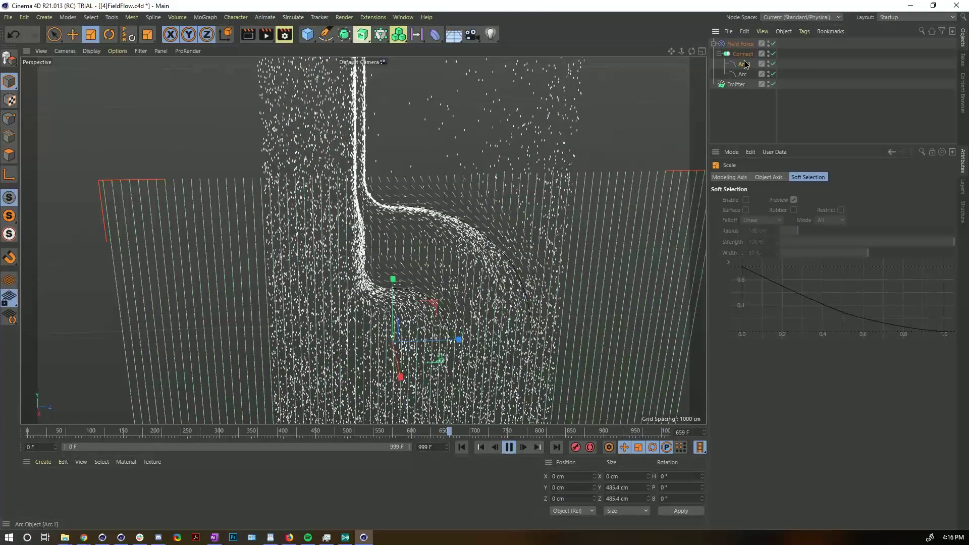
- Move the original 200 cm Arc inside Connect to about Y -80 cm and Z -177 cm
{"action": "key", "text": "e"}
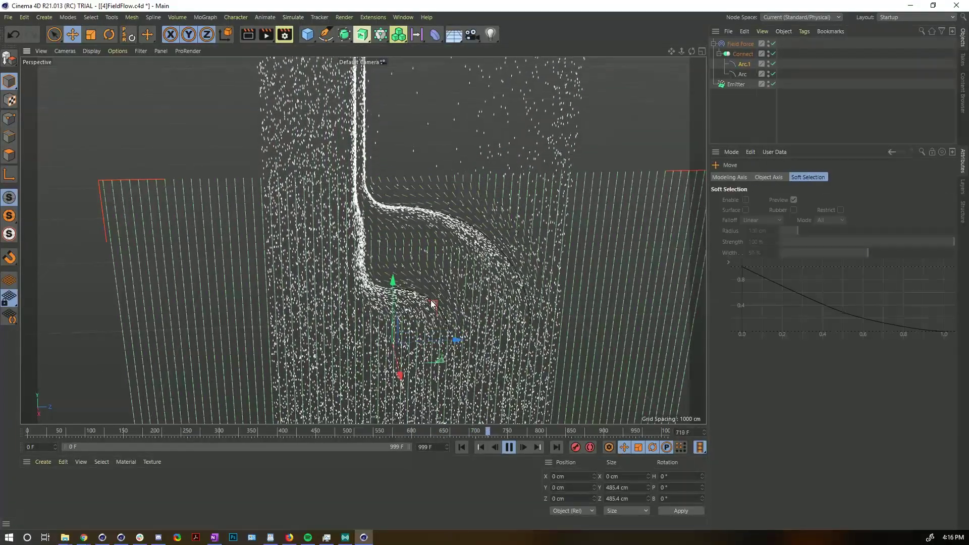
{"action": "left_click", "coordinate": [742, 74]}
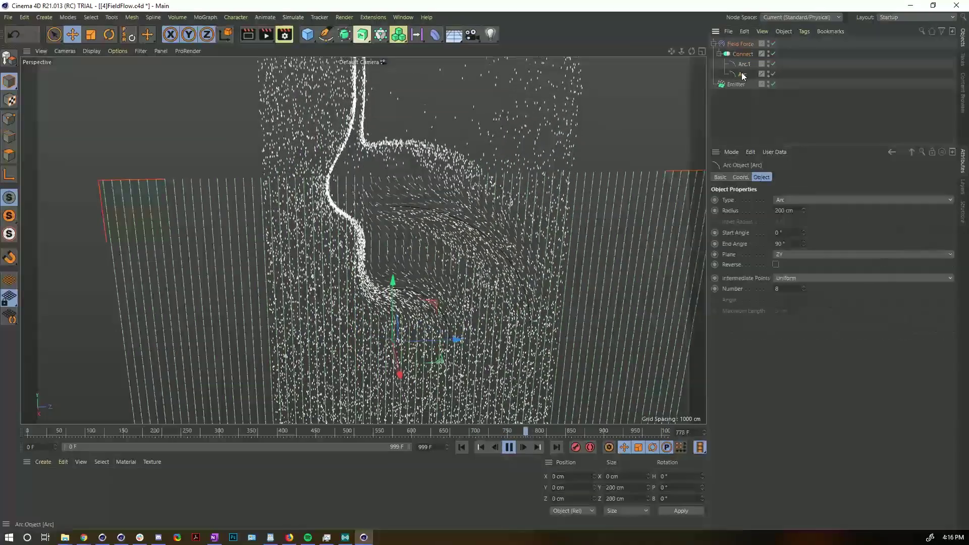
{"action": "left_click_drag", "start_coordinate": [430, 306], "coordinate": [377, 331]}
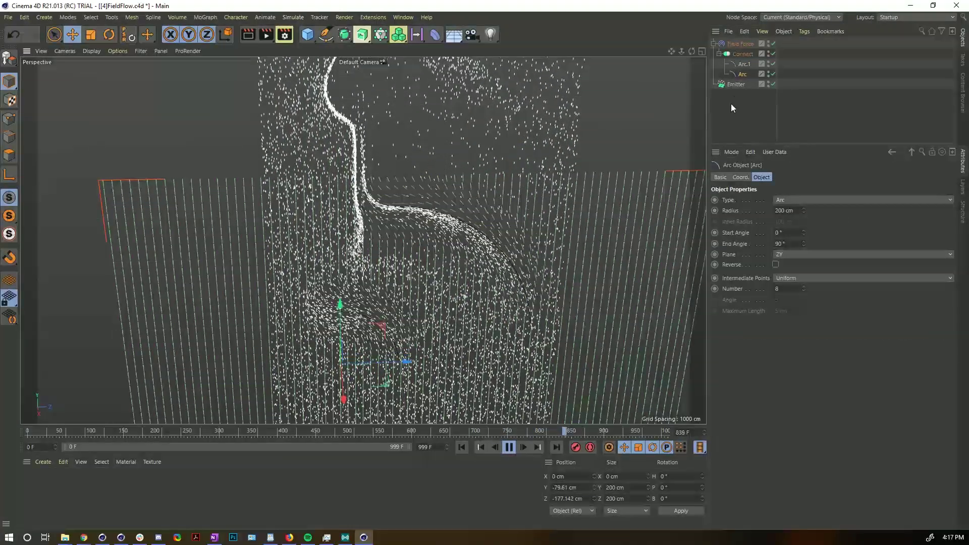
- Duplicate the 200 cm Arc inside Connect and rotate the copy to 180° heading and -90° pitch
{"action": "left_click_drag", "start_coordinate": [742, 77], "coordinate": [743, 69], "text": "ctrl"}
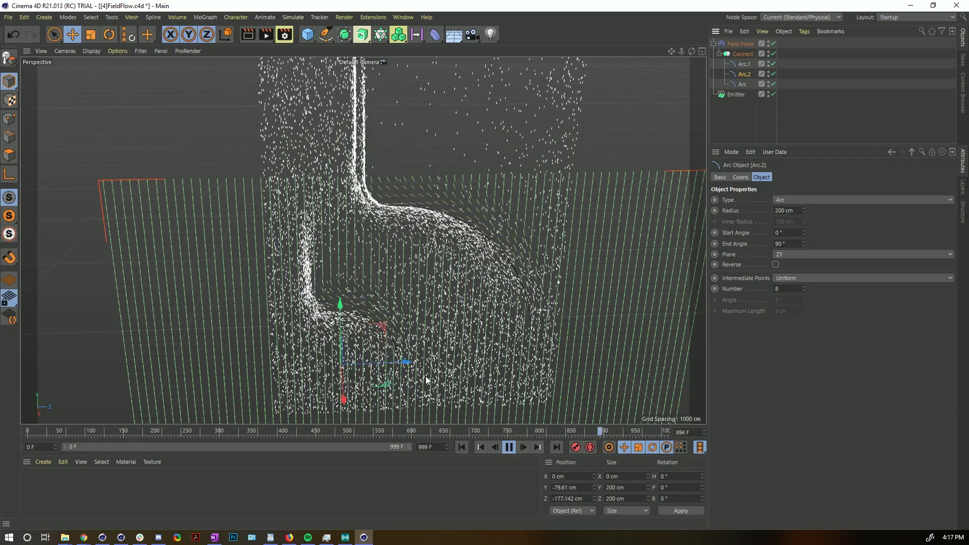
{"action": "key", "text": "r"}
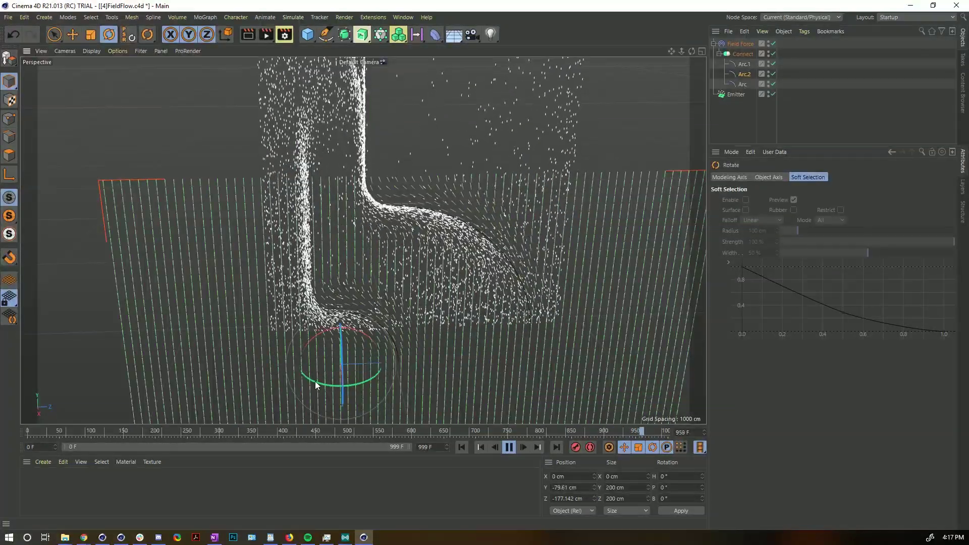
{"action": "left_click_drag", "start_coordinate": [315, 381], "coordinate": [480, 335]}
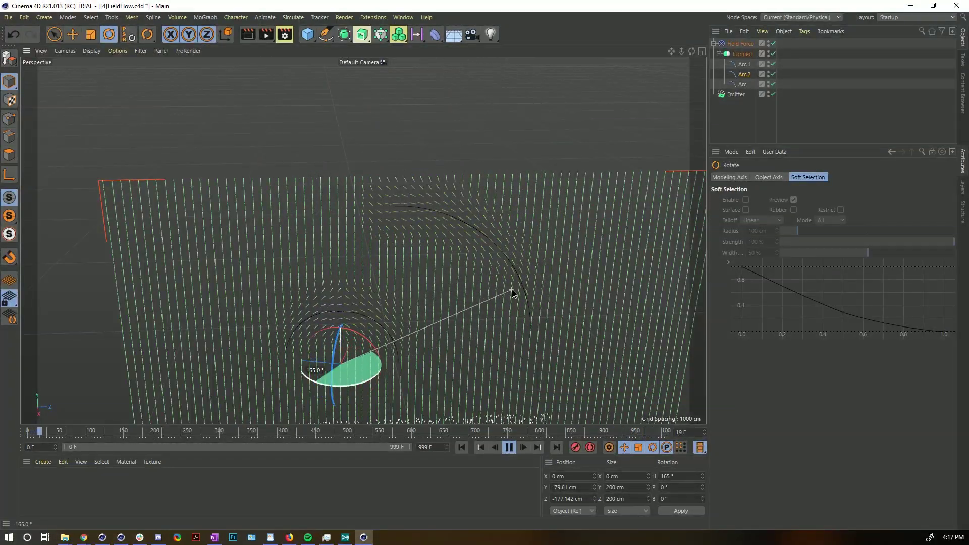
{"action": "left_click_drag", "start_coordinate": [508, 251], "coordinate": [509, 250]}
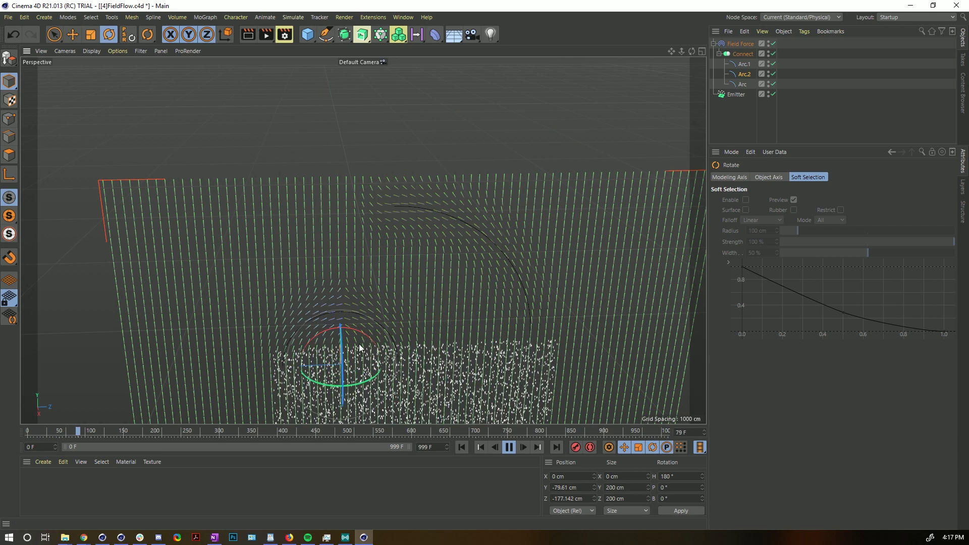
{"action": "left_click_drag", "start_coordinate": [353, 327], "coordinate": [301, 345]}
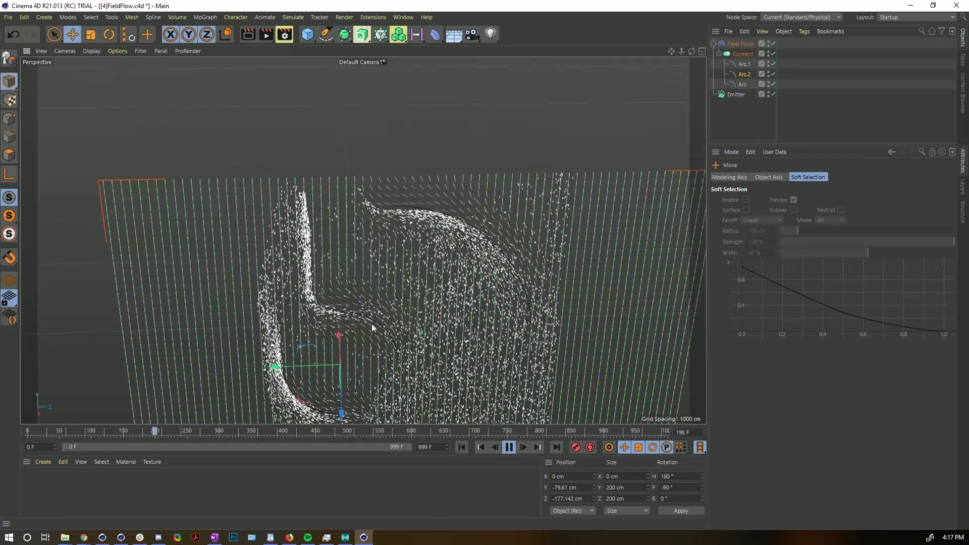
- Stop and rewind the simulation, and move the rotated Arc copy to about Y 317 cm and Z -221 cm
{"action": "key", "text": "e"}
{"action": "left_click", "coordinate": [509, 447]}
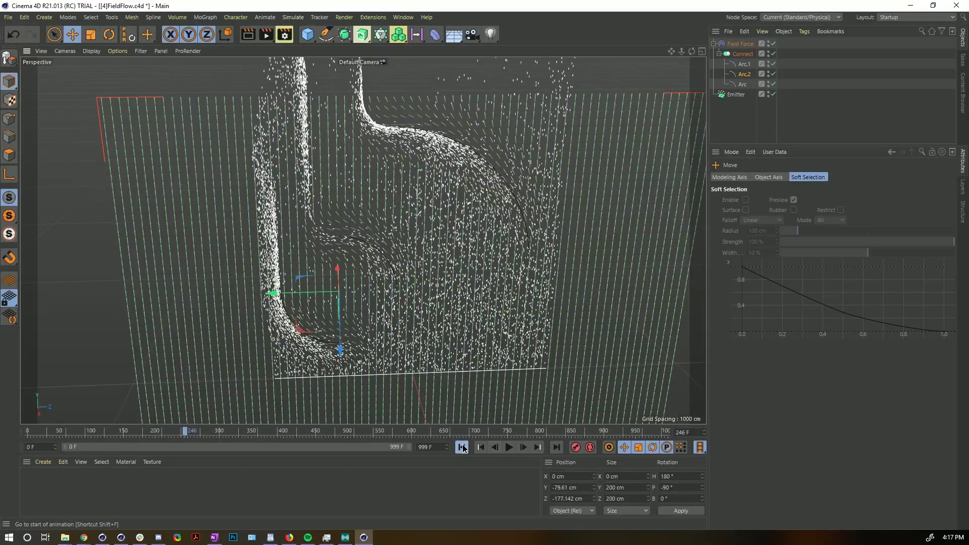
{"action": "left_click", "coordinate": [462, 447]}
{"action": "left_click_drag", "start_coordinate": [289, 330], "coordinate": [283, 219]}
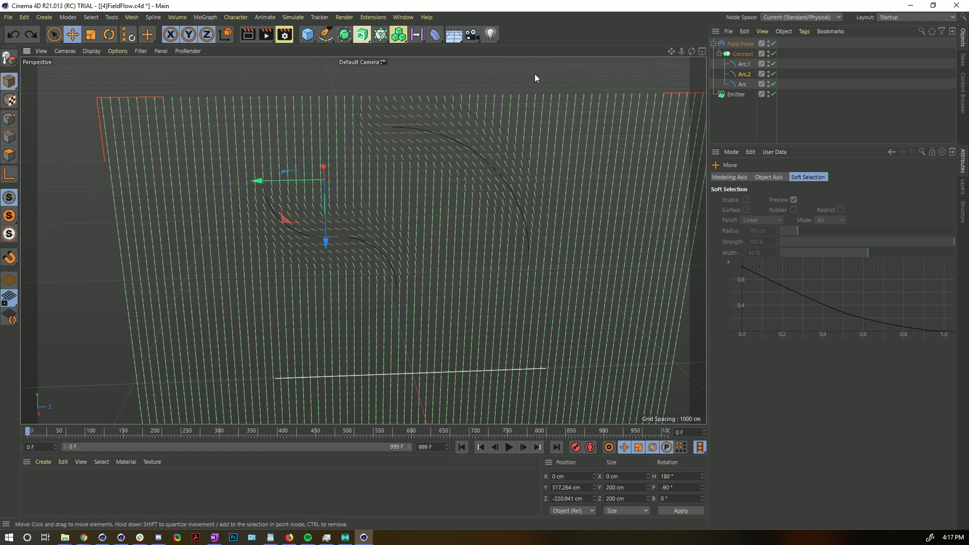
- Run the simulation to inspect the particle flow along the three arcs, and rewind to the first frame
{"action": "left_click", "coordinate": [508, 448]}
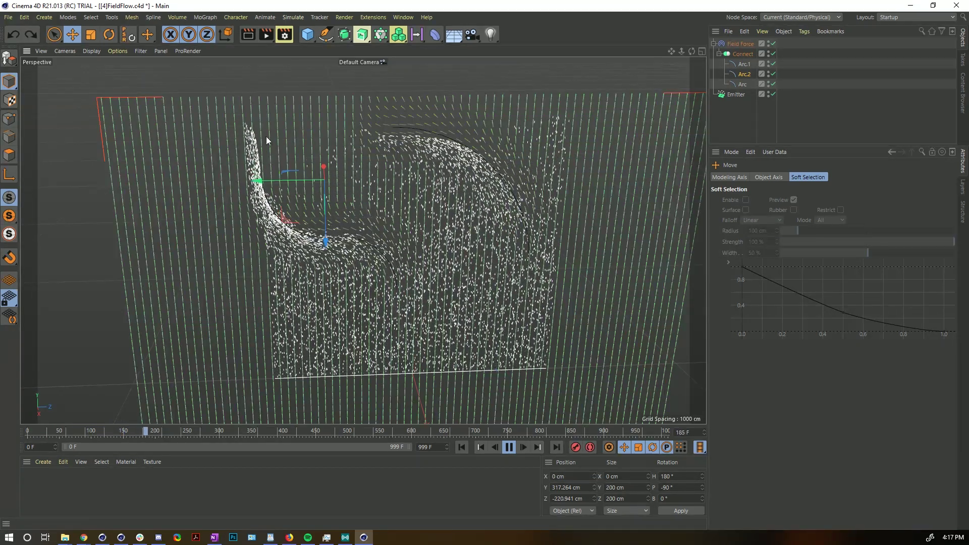
{"action": "left_click", "coordinate": [508, 448]}
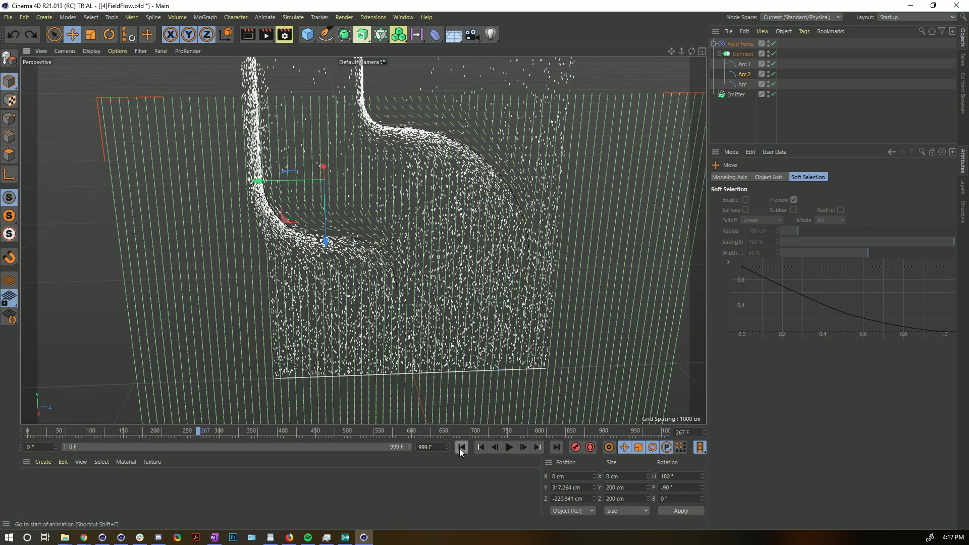
{"action": "left_click", "coordinate": [460, 447]}
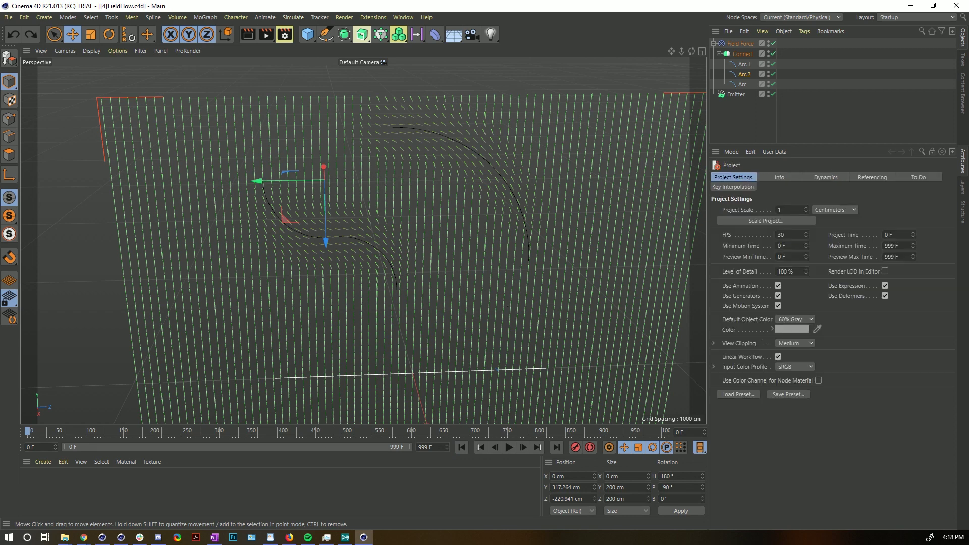
- In the Fields Force_13_Tower scene, expand the Field Force hierarchy and follow the simulated particles up through the spherical fields from several angles
{"action": "left_click_drag", "start_coordinate": [435, 233], "coordinate": [437, 239]}
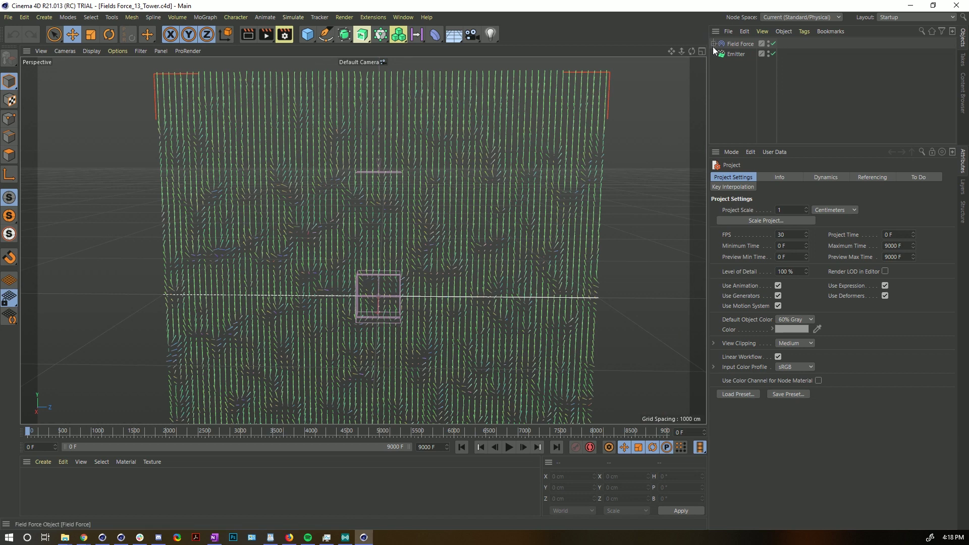
{"action": "left_click_drag", "start_coordinate": [786, 146], "coordinate": [776, 265]}
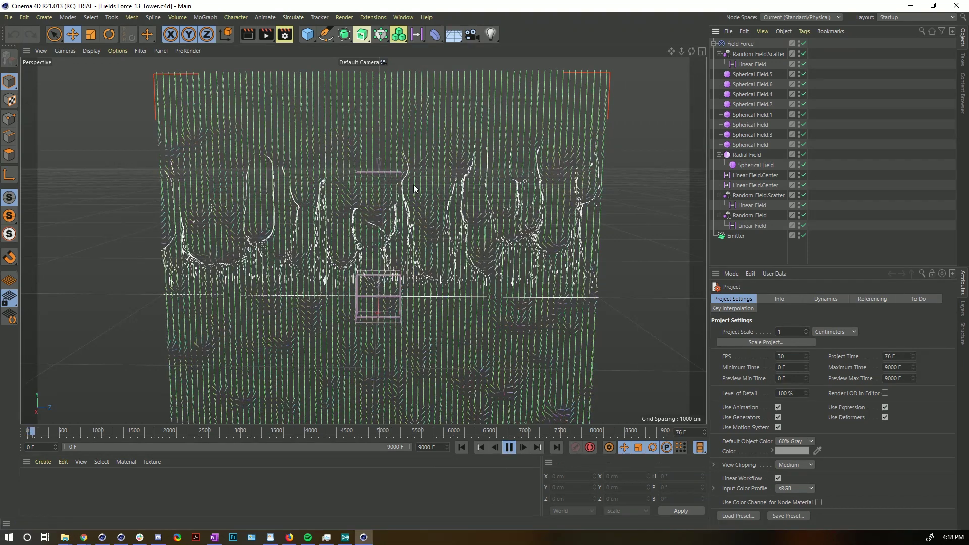
{"action": "left_click_drag", "start_coordinate": [511, 386], "coordinate": [427, 298], "text": "alt"}
{"action": "left_click_drag", "start_coordinate": [419, 250], "coordinate": [410, 318], "text": "alt"}
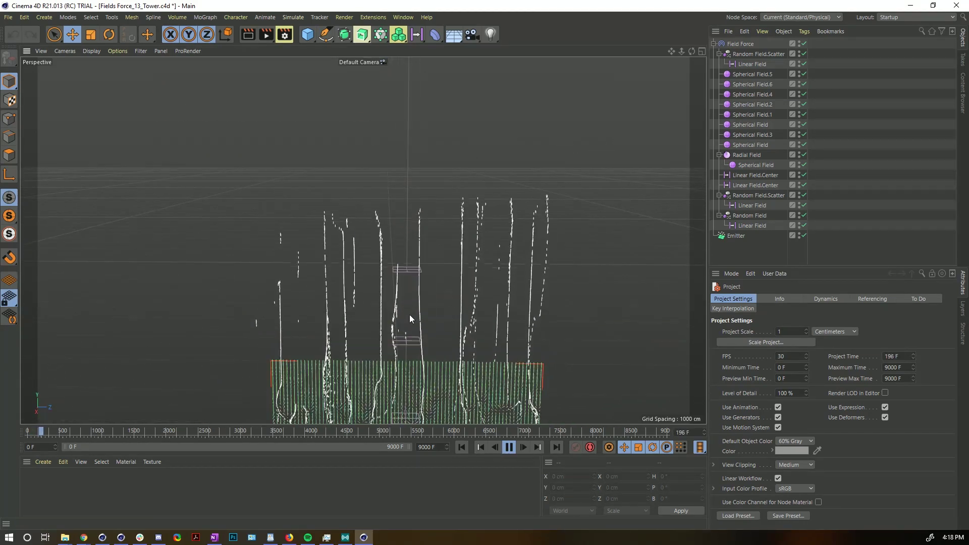
{"action": "left_click_drag", "start_coordinate": [407, 161], "coordinate": [415, 324], "text": "alt"}
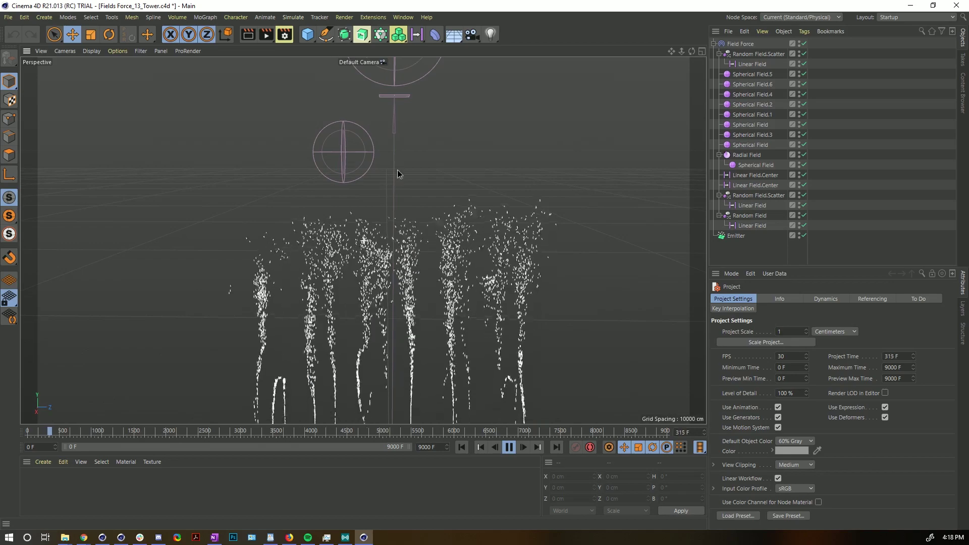
{"action": "left_click_drag", "start_coordinate": [398, 170], "coordinate": [391, 279], "text": "alt"}
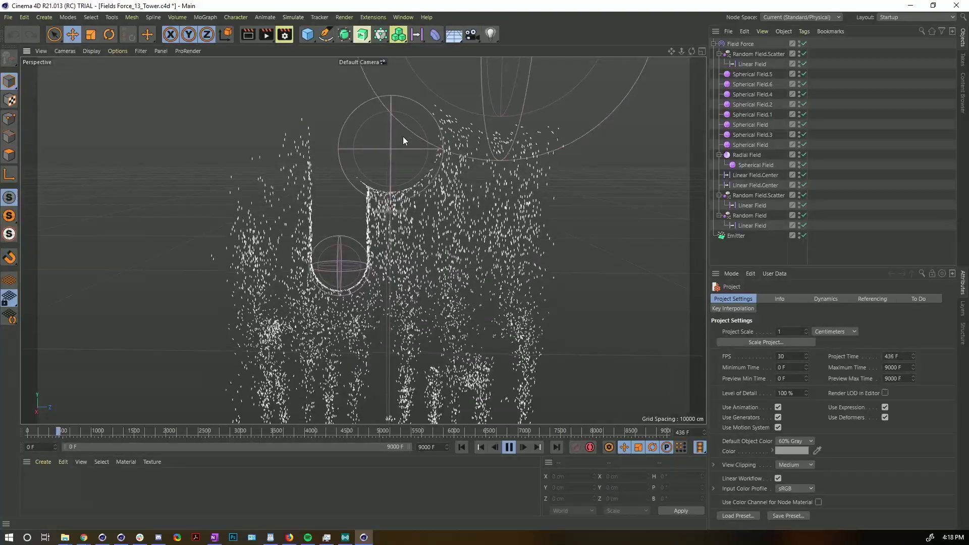
{"action": "scroll", "coordinate": [546, 182], "scroll_direction": "down", "scroll_amount": 3}
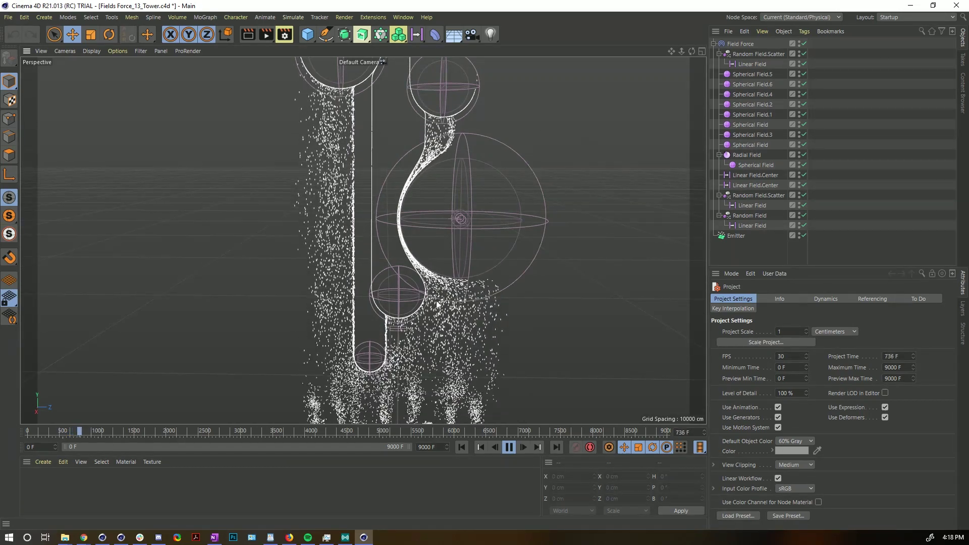
{"action": "left_click_drag", "start_coordinate": [445, 411], "coordinate": [262, 213], "text": "alt"}
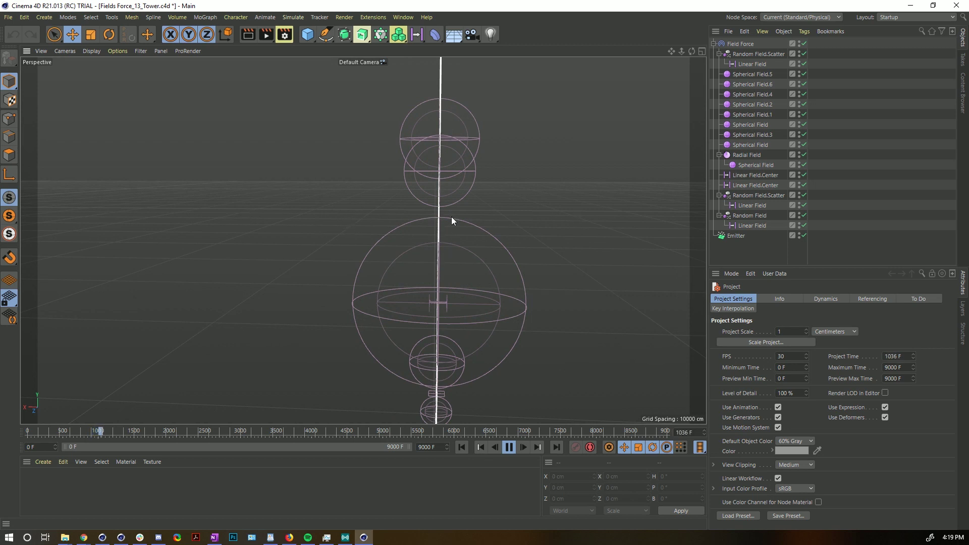
{"action": "left_click_drag", "start_coordinate": [394, 134], "coordinate": [480, 288], "text": "alt"}
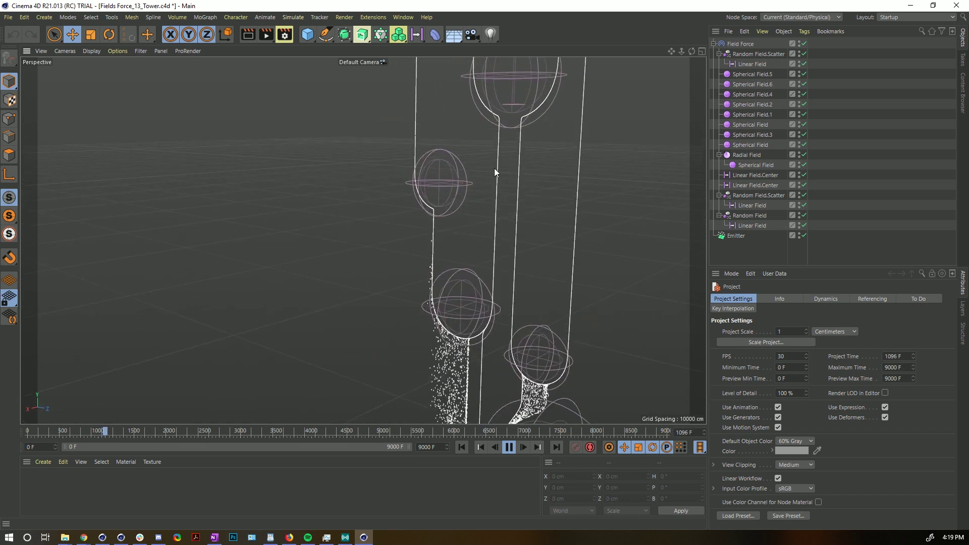
{"action": "left_click_drag", "start_coordinate": [496, 199], "coordinate": [432, 269], "text": "alt"}
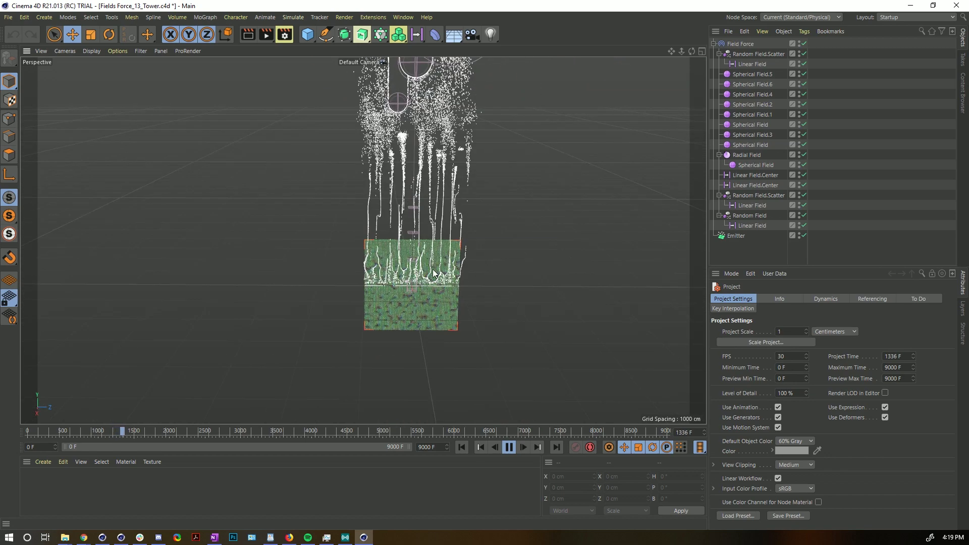
- Show the Field Force object's properties and enlarge its field list to examine the layers, masks and opacities
{"action": "right_click_drag", "start_coordinate": [432, 268], "coordinate": [595, 215], "text": "alt"}
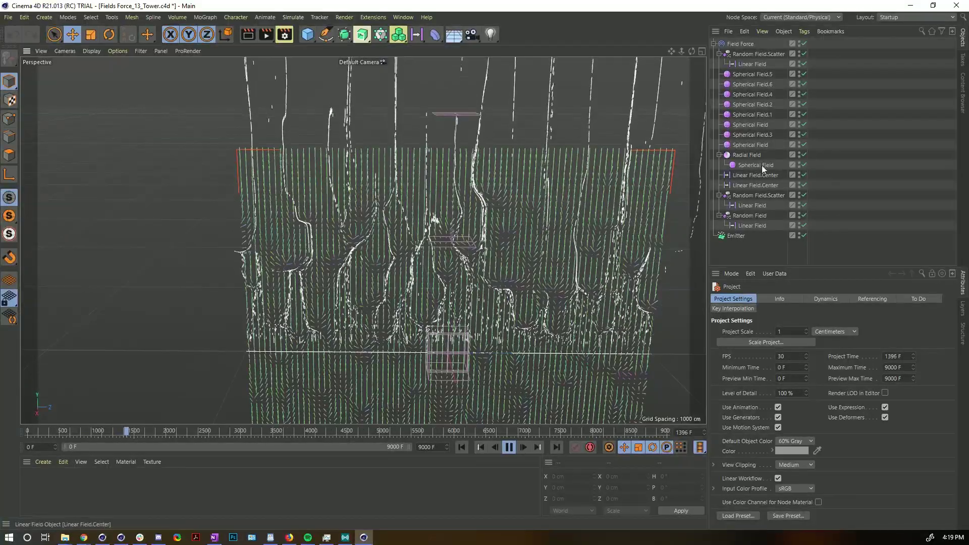
{"action": "left_click", "coordinate": [738, 44]}
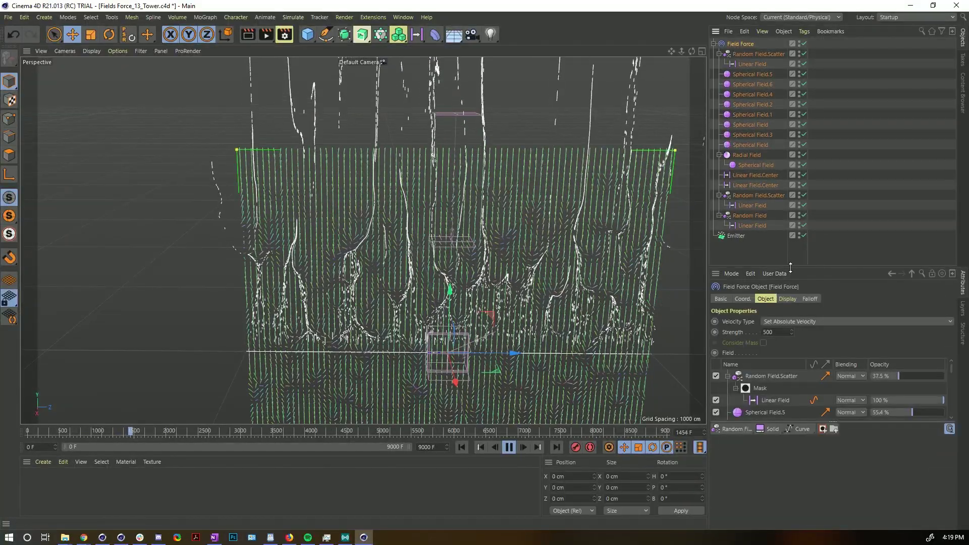
{"action": "left_click_drag", "start_coordinate": [791, 267], "coordinate": [790, 96]}
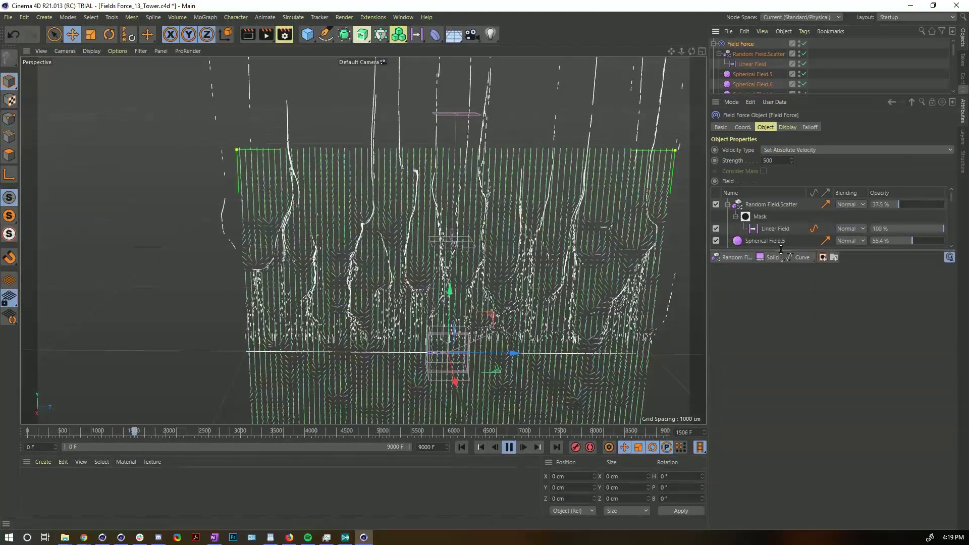
{"action": "left_click_drag", "start_coordinate": [781, 250], "coordinate": [819, 463]}
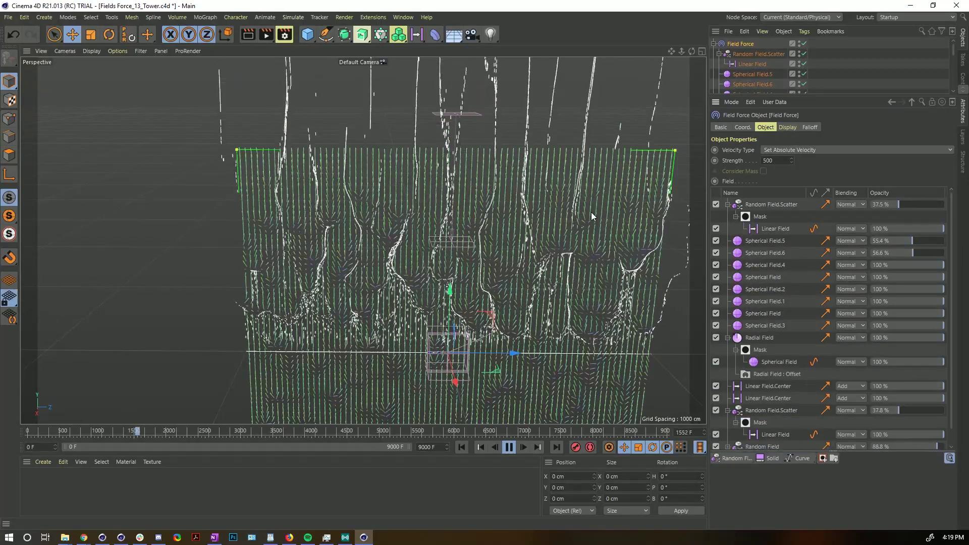
- Examine the tower's particle streams from the emitter up to the highest fields, and stop and rewind the simulation
{"action": "scroll", "coordinate": [557, 157], "scroll_direction": "down", "scroll_amount": 4}
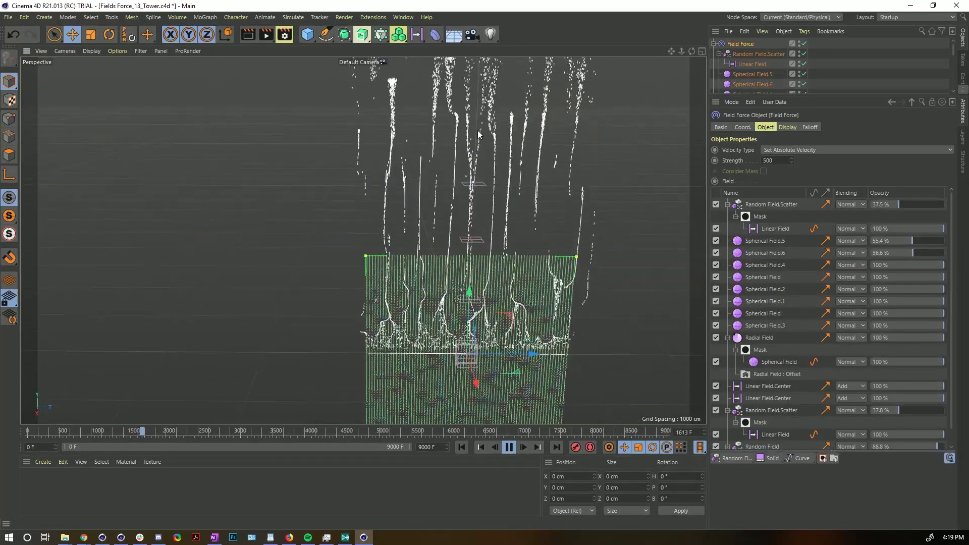
{"action": "scroll", "coordinate": [461, 234], "scroll_direction": "up", "scroll_amount": 10}
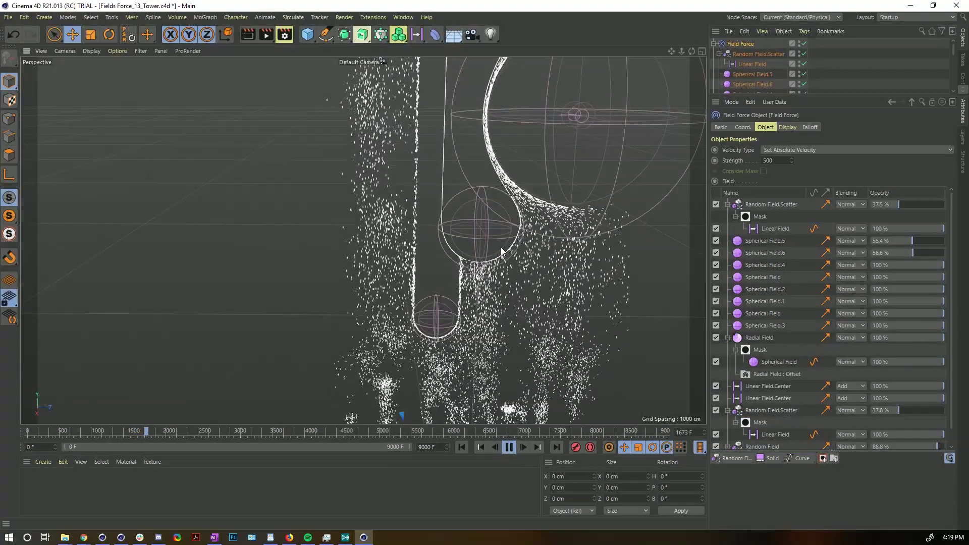
{"action": "left_click_drag", "start_coordinate": [507, 192], "coordinate": [426, 316], "text": "alt"}
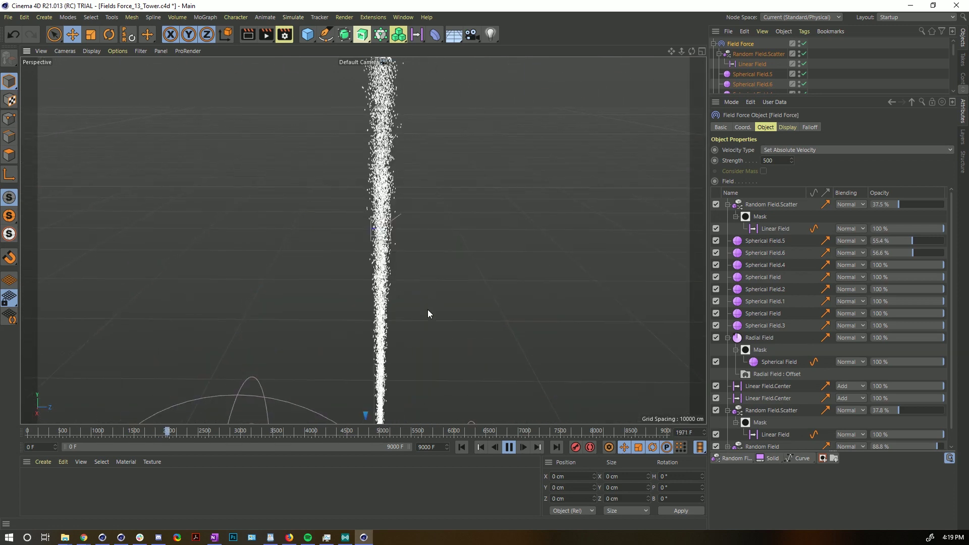
{"action": "left_click_drag", "start_coordinate": [405, 225], "coordinate": [404, 191], "text": "alt"}
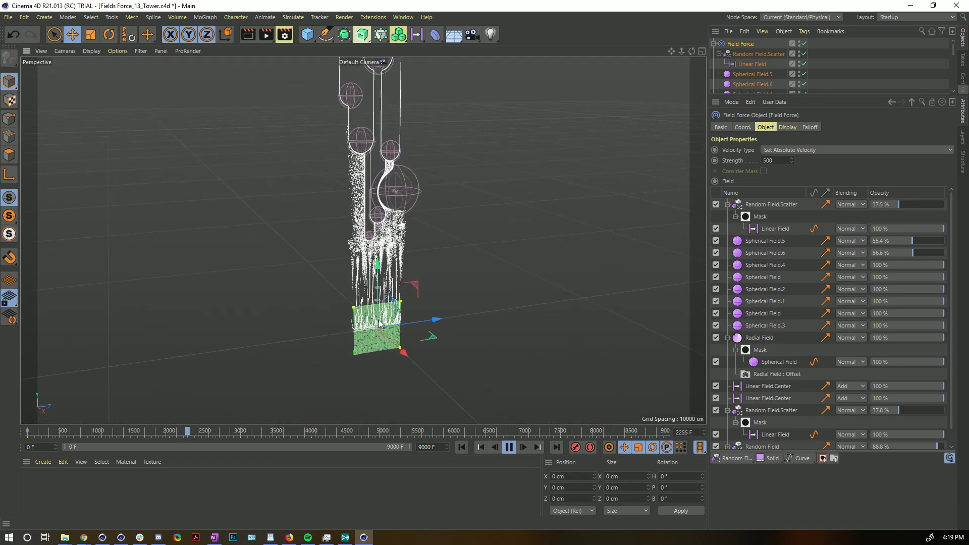
{"action": "scroll", "coordinate": [404, 188], "scroll_direction": "up", "scroll_amount": 10}
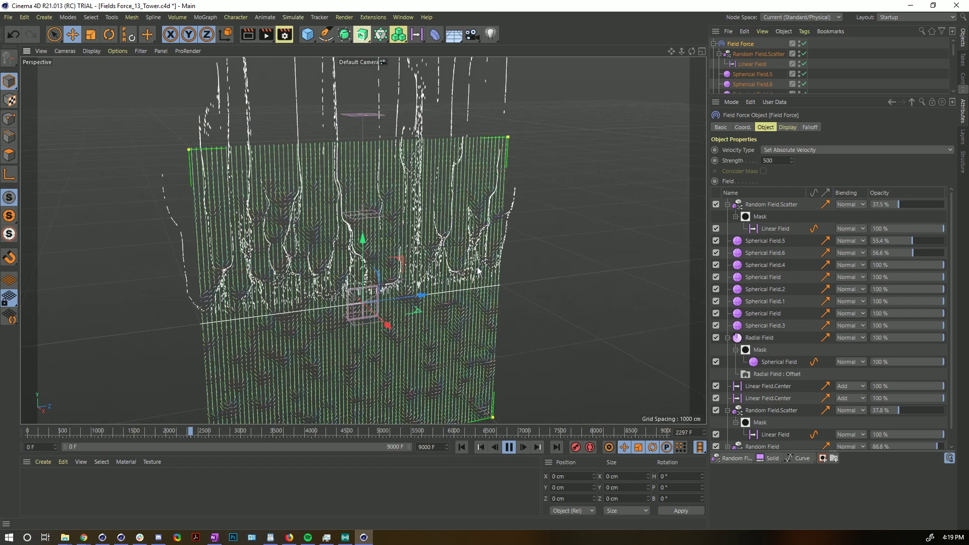
{"action": "left_click_drag", "start_coordinate": [477, 271], "coordinate": [417, 255], "text": "alt"}
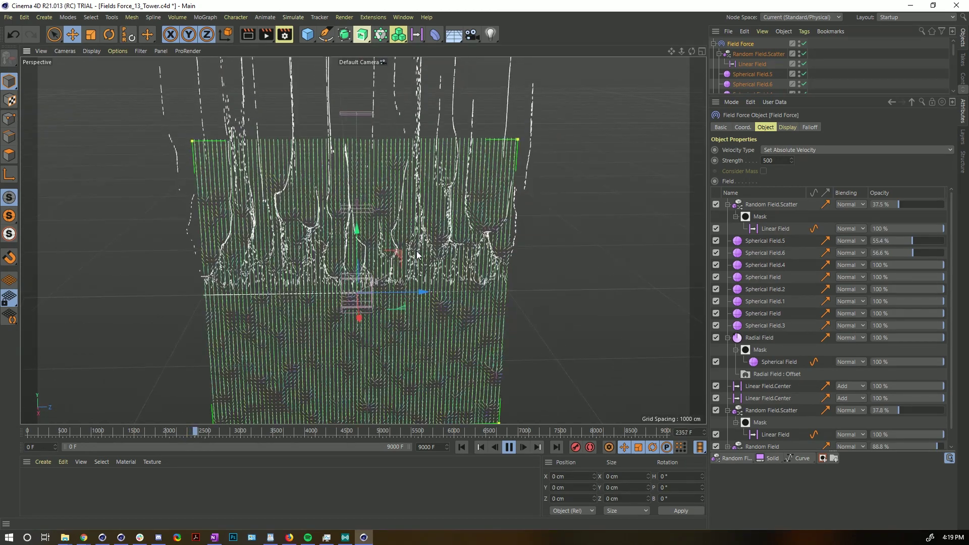
{"action": "left_click", "coordinate": [508, 446]}
{"action": "left_click", "coordinate": [462, 447]}
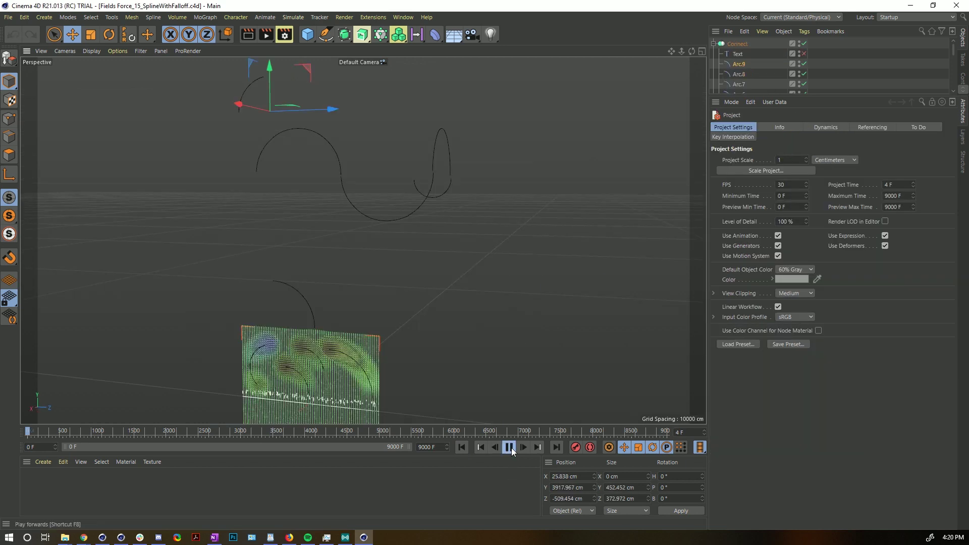
- Follow the particles along the chained arcs of the Fields Force_15_SplineWithFalloff scene from several angles, and stop and rewind the simulation
{"action": "scroll", "coordinate": [395, 352], "scroll_direction": "up", "scroll_amount": 6}
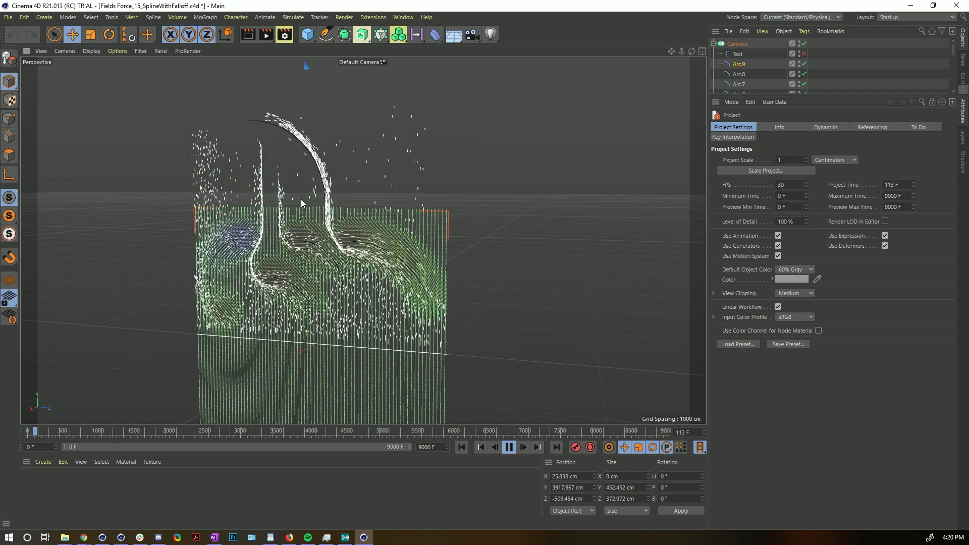
{"action": "left_click_drag", "start_coordinate": [301, 199], "coordinate": [324, 340], "text": "alt"}
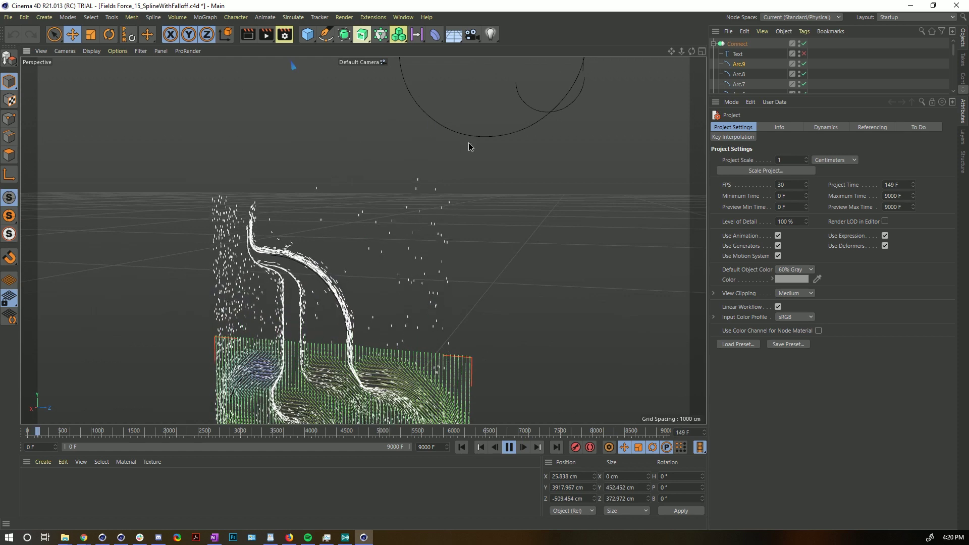
{"action": "left_click_drag", "start_coordinate": [471, 145], "coordinate": [286, 296], "text": "alt"}
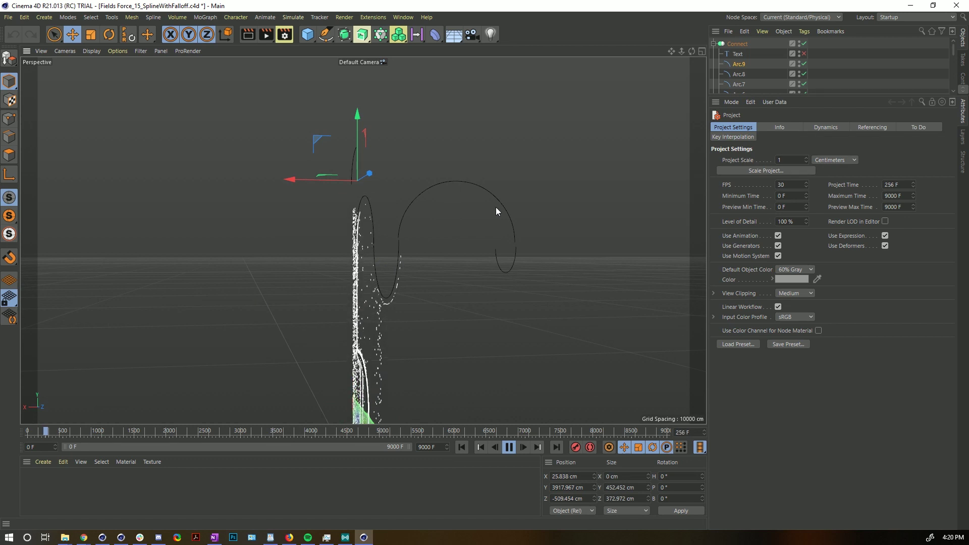
{"action": "left_click_drag", "start_coordinate": [407, 268], "coordinate": [447, 281], "text": "alt"}
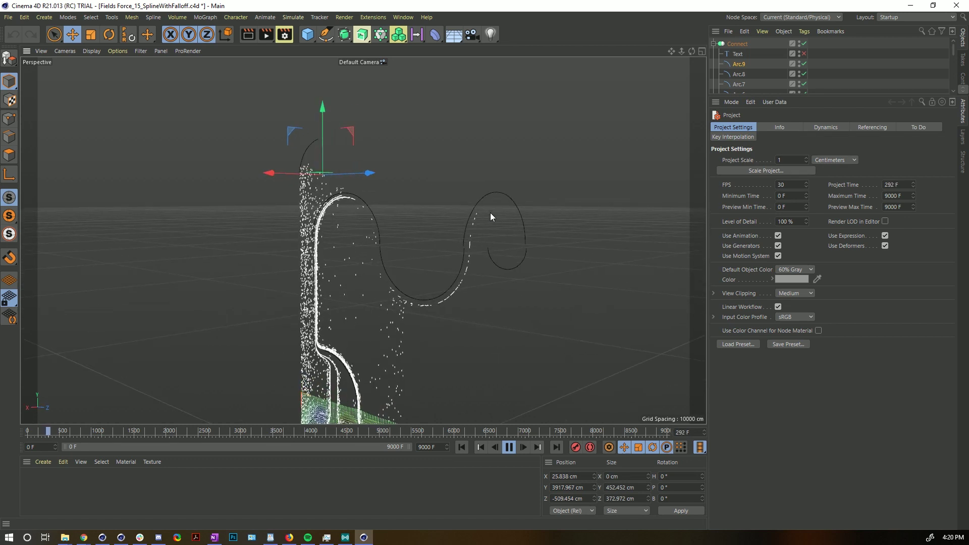
{"action": "left_click_drag", "start_coordinate": [377, 273], "coordinate": [420, 292], "text": "alt"}
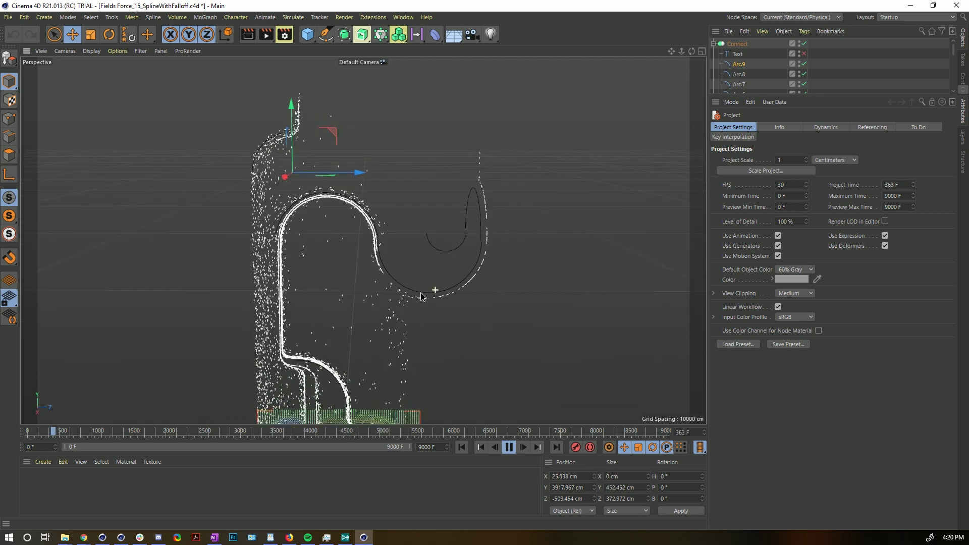
{"action": "left_click", "coordinate": [508, 447]}
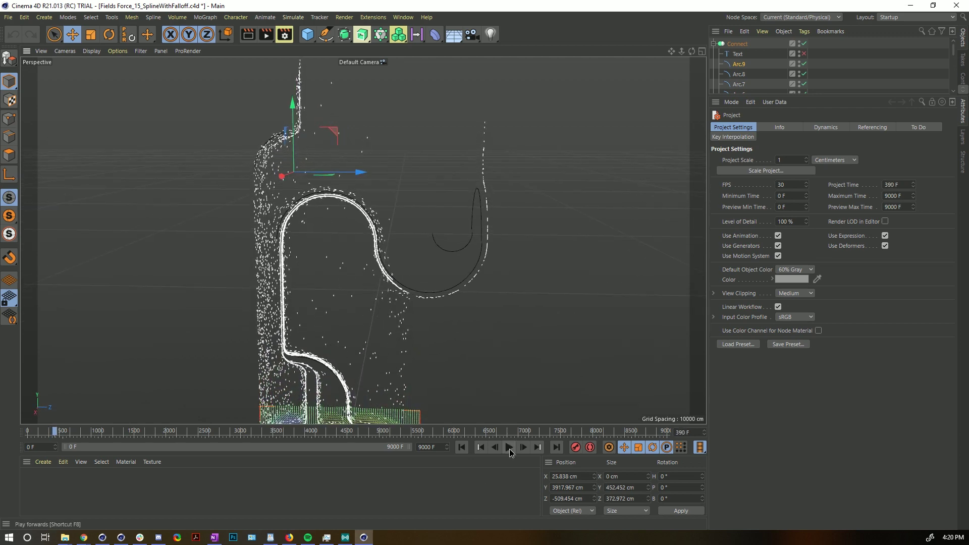
{"action": "left_click", "coordinate": [461, 448]}
- Close the Fields Force_15_SplineWithFalloff and Fields Force_13_Tower scenes without saving their changes
{"action": "key", "text": "ctrl+F4"}
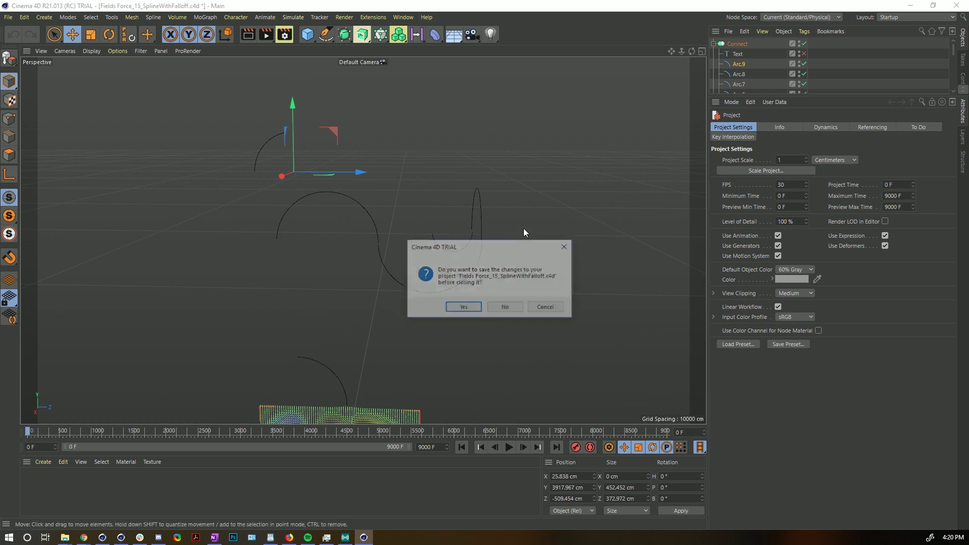
{"action": "left_click", "coordinate": [507, 308]}
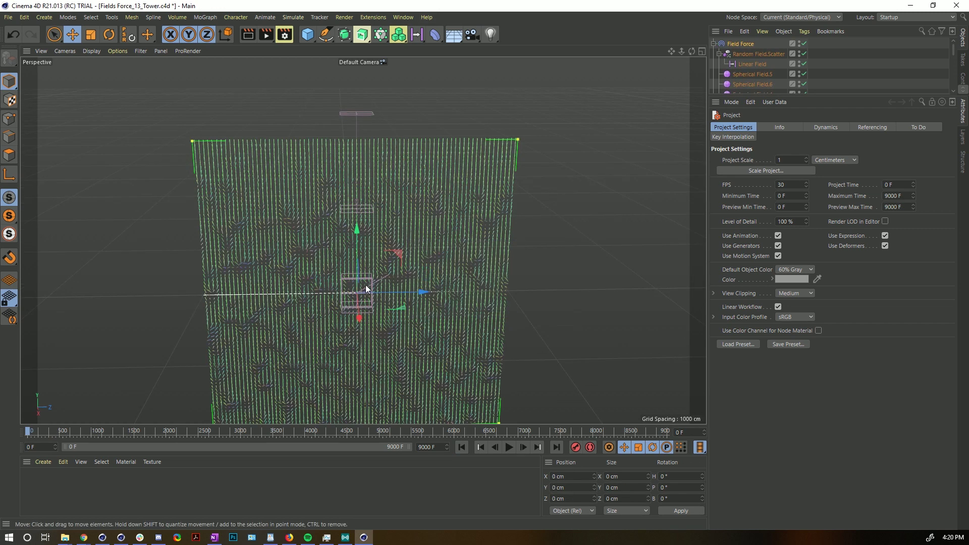
{"action": "key", "text": "ctrl+F4"}
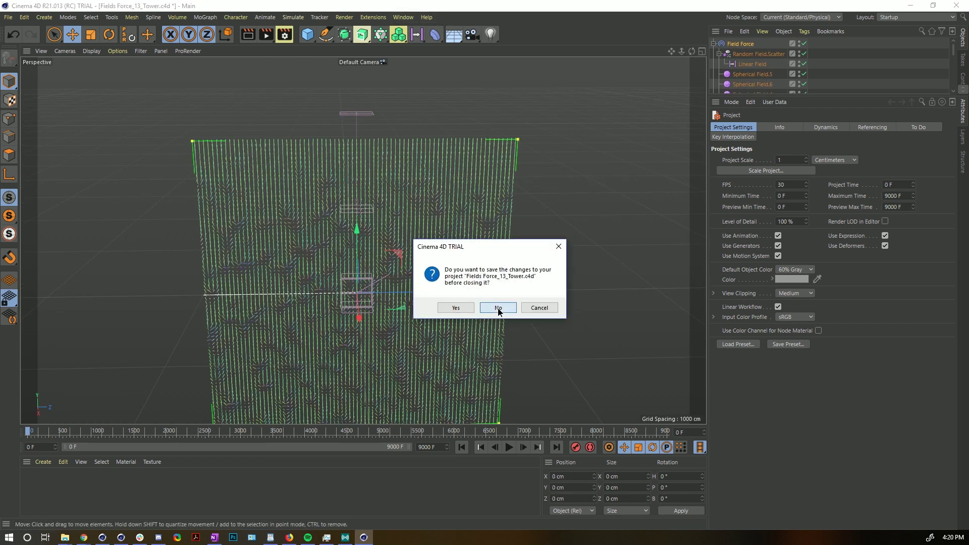
{"action": "left_click", "coordinate": [498, 307]}
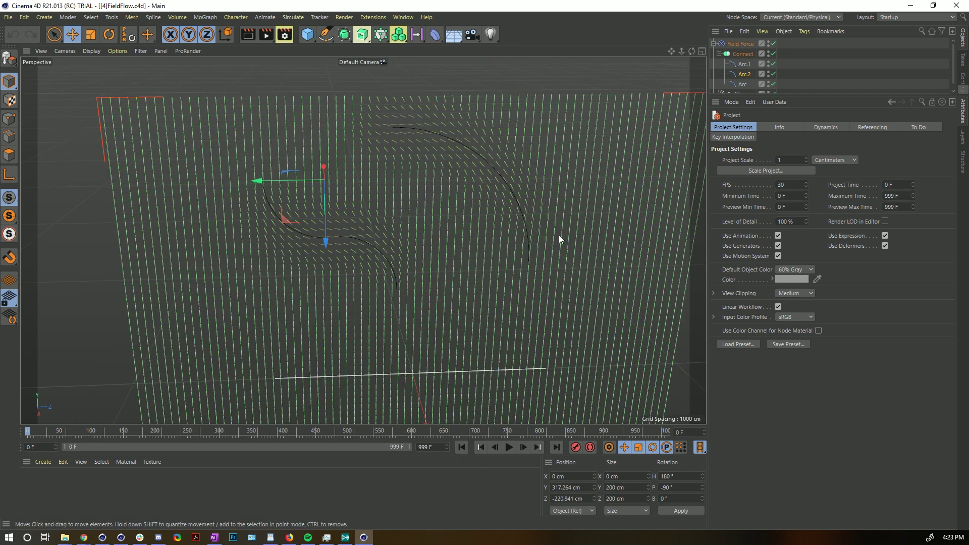
- Delete the Connect object with its arcs and remove the spline layer from the Field Force, keeping only the Solid layer
{"action": "left_click", "coordinate": [736, 53]}
{"action": "key", "text": "Delete"}
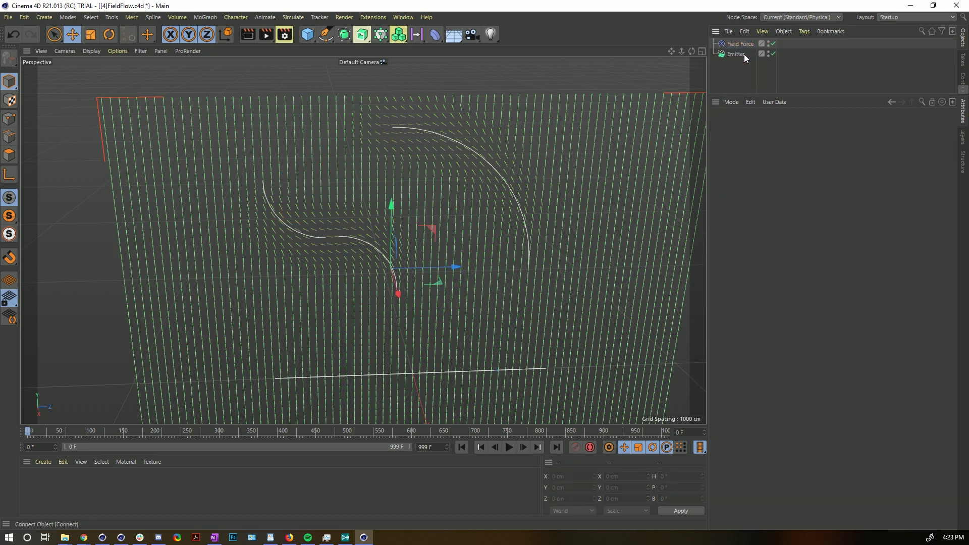
{"action": "left_click", "coordinate": [749, 43]}
{"action": "key", "text": "Delete"}
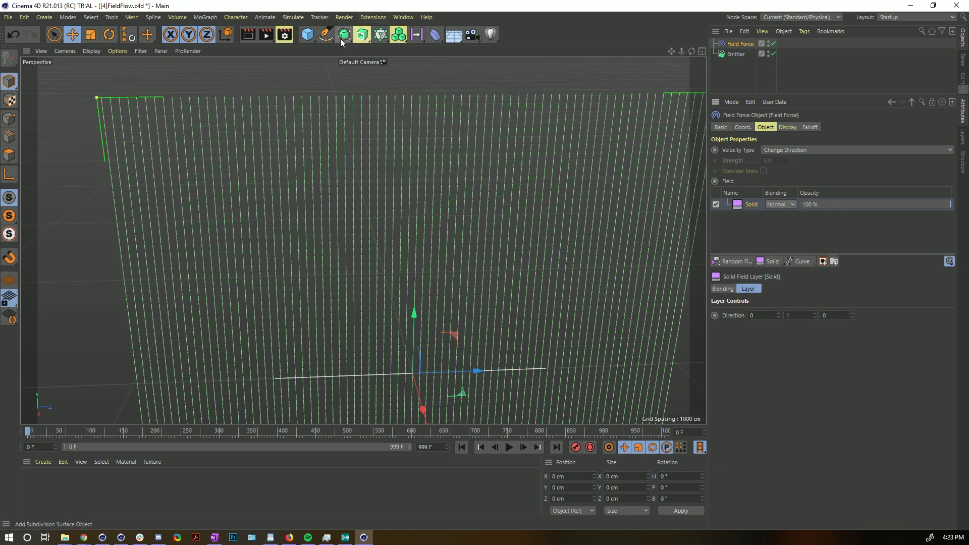
- Create a middle-aligned Text spline reading R21!!!! on the ZY plane, enlarge it to about 1317 cm wide and raise it above the emitter
{"action": "left_click_drag", "start_coordinate": [327, 41], "coordinate": [494, 74]}
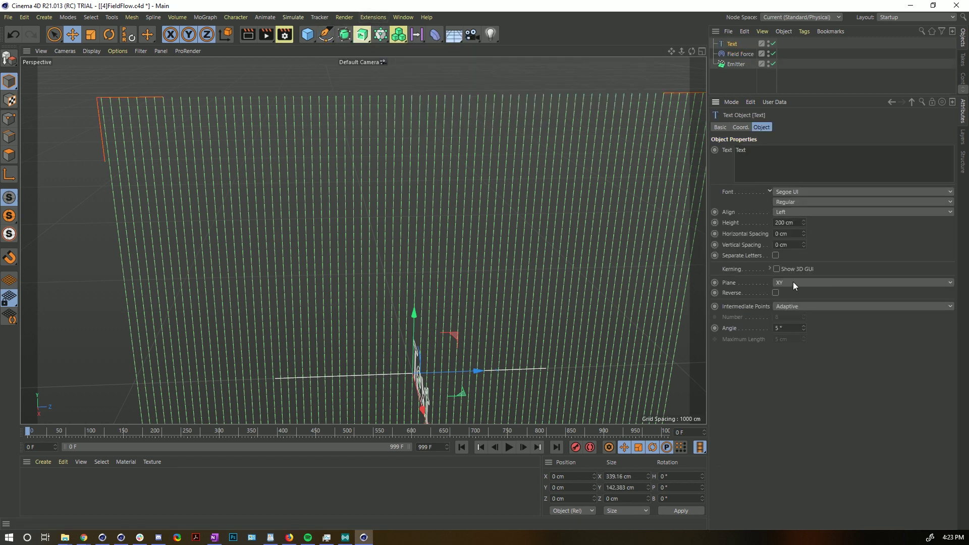
{"action": "left_click", "coordinate": [794, 283]}
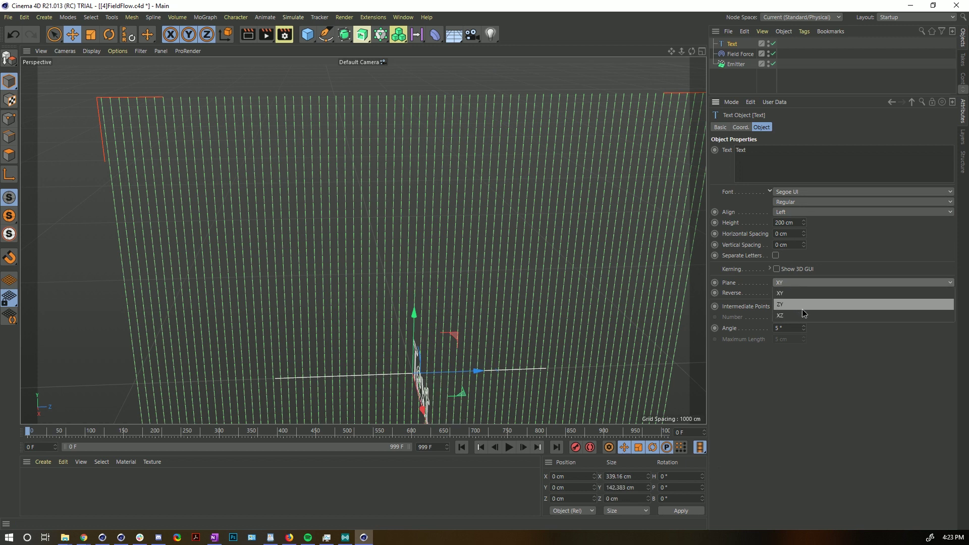
{"action": "left_click", "coordinate": [803, 305]}
{"action": "left_click", "coordinate": [797, 212]}
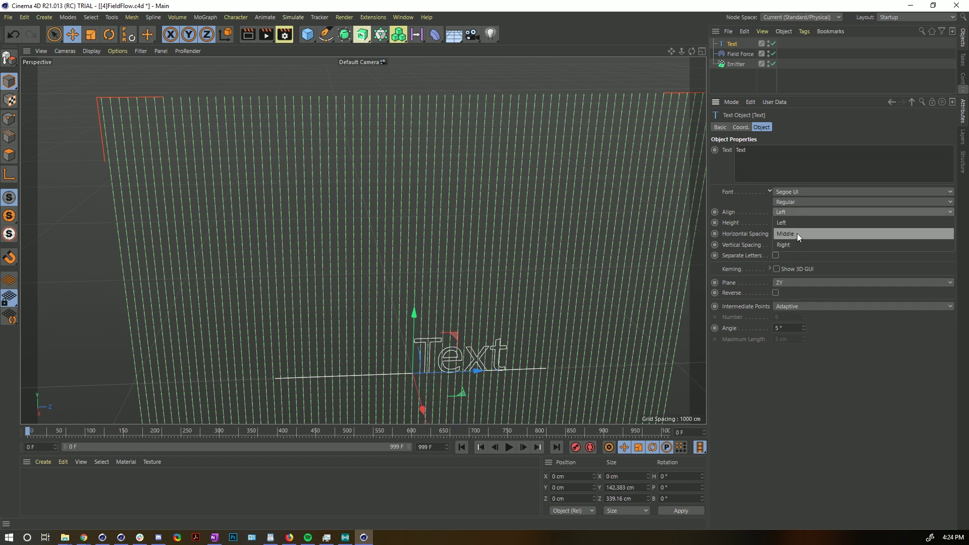
{"action": "left_click", "coordinate": [797, 233]}
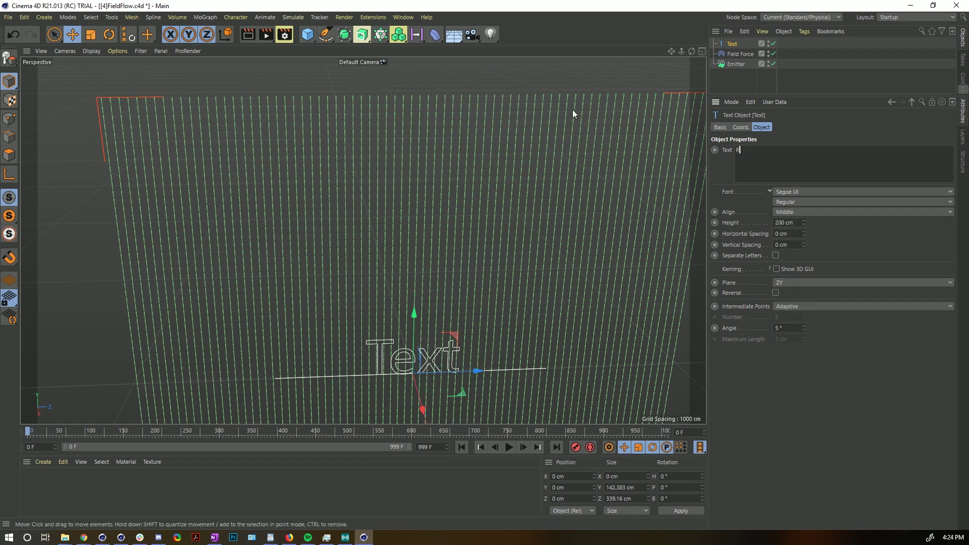
{"action": "left_click", "coordinate": [790, 268]}
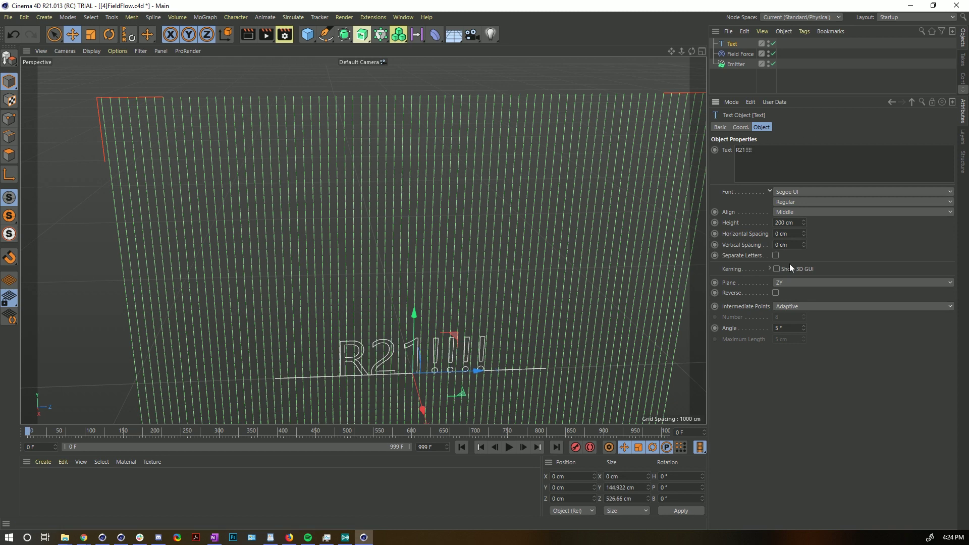
{"action": "key", "text": "t"}
{"action": "left_click_drag", "start_coordinate": [413, 319], "coordinate": [770, 28]}
- Add the text spline to the Field Force's field list above the Solid layer and set its along-curve offset to 100%
{"action": "left_click", "coordinate": [746, 53]}
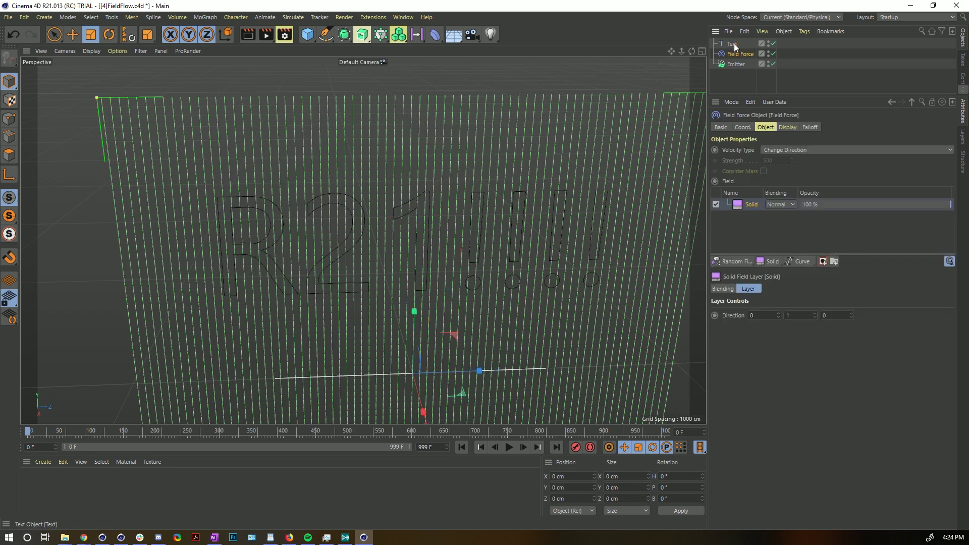
{"action": "left_click_drag", "start_coordinate": [748, 205], "coordinate": [749, 201]}
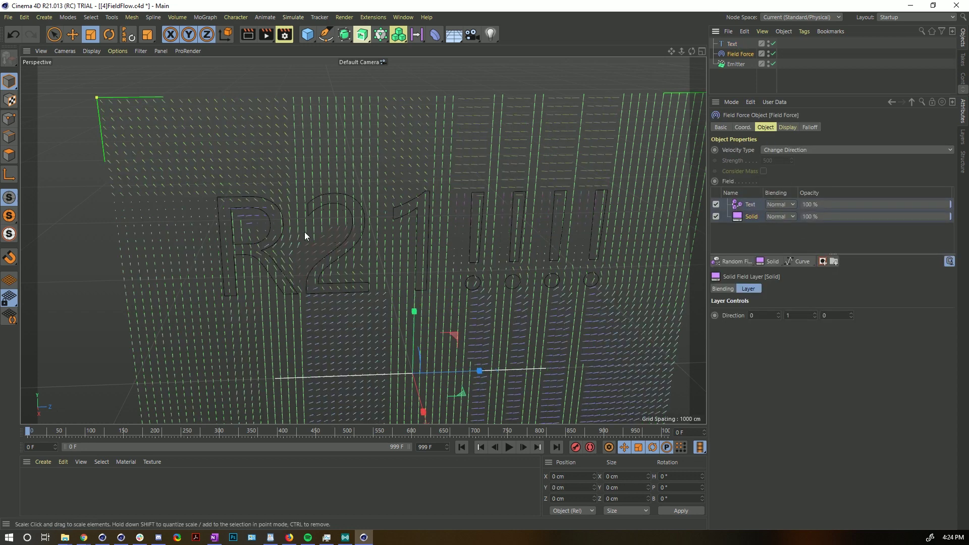
{"action": "left_click_drag", "start_coordinate": [378, 252], "coordinate": [347, 254], "text": "alt"}
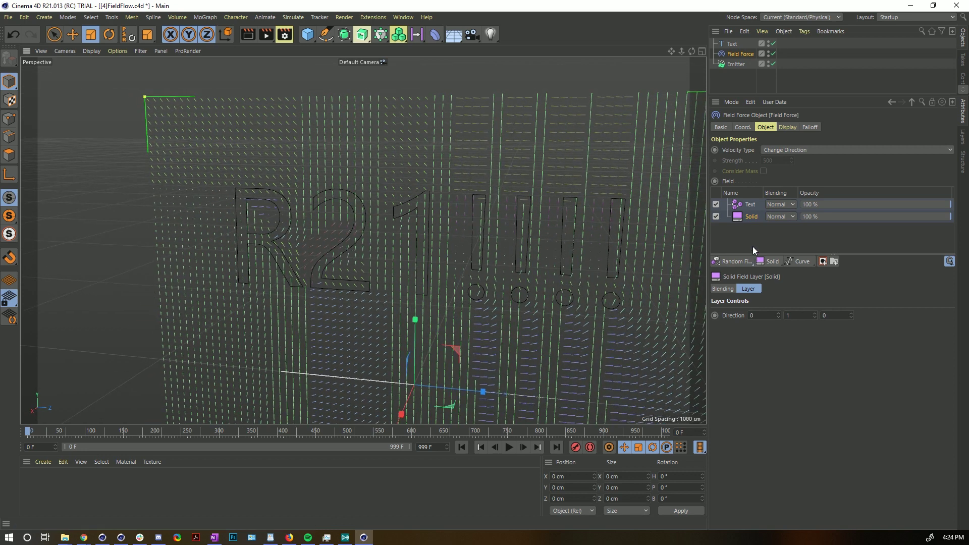
{"action": "left_click", "coordinate": [742, 206]}
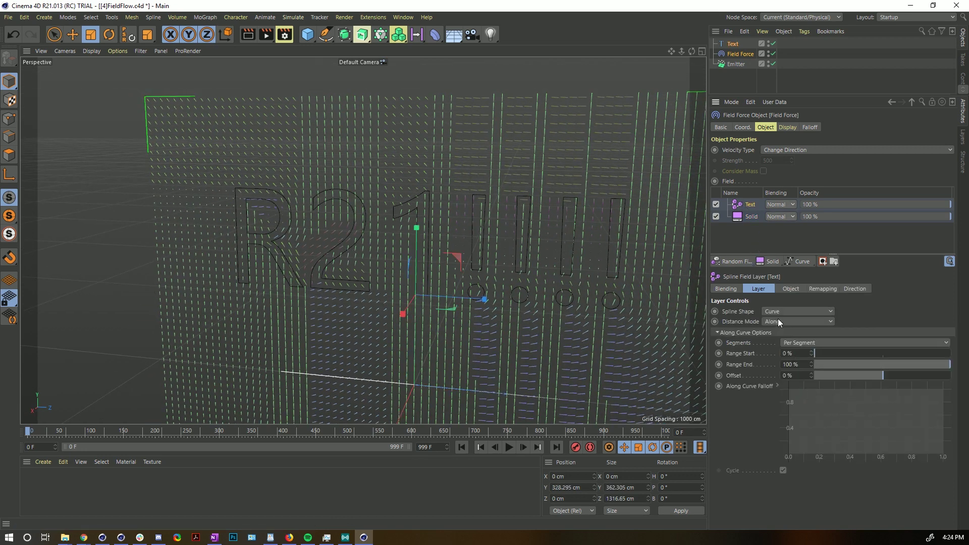
{"action": "left_click_drag", "start_coordinate": [880, 376], "coordinate": [951, 376]}
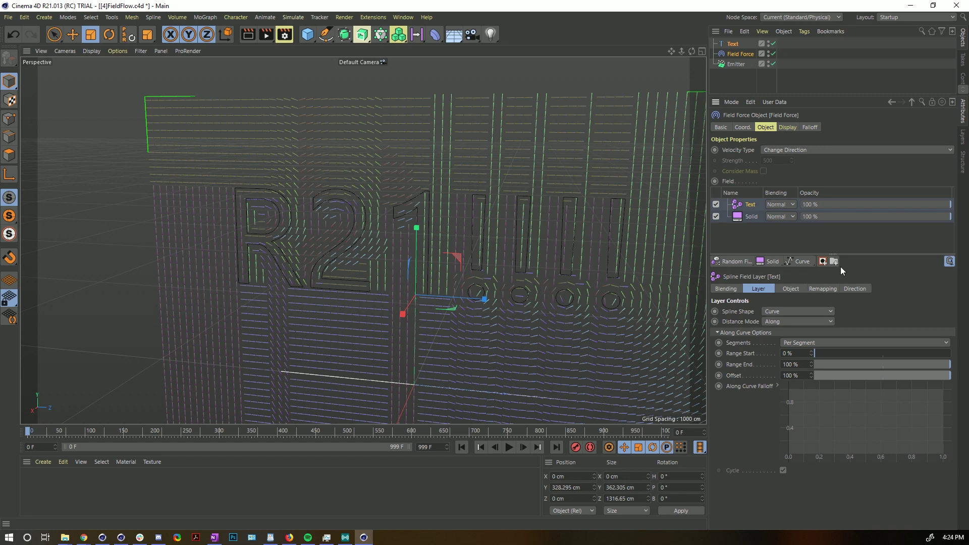
- Mask the Text field layer with the same text spline, using Radius distance mode and a 100 cm radius
{"action": "left_click", "coordinate": [822, 262]}
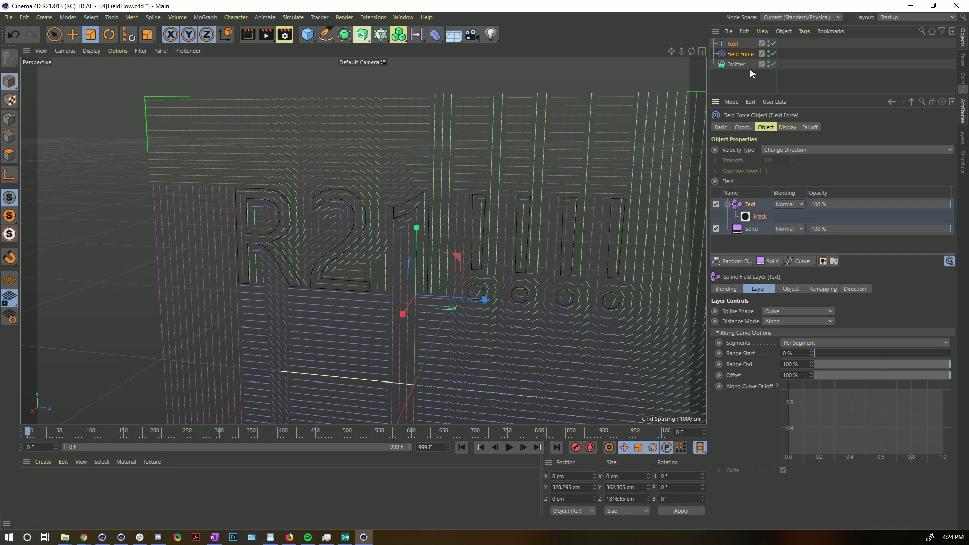
{"action": "left_click", "coordinate": [733, 45]}
{"action": "left_click_drag", "start_coordinate": [736, 58], "coordinate": [738, 62]}
{"action": "left_click_drag", "start_coordinate": [762, 215], "coordinate": [763, 218]}
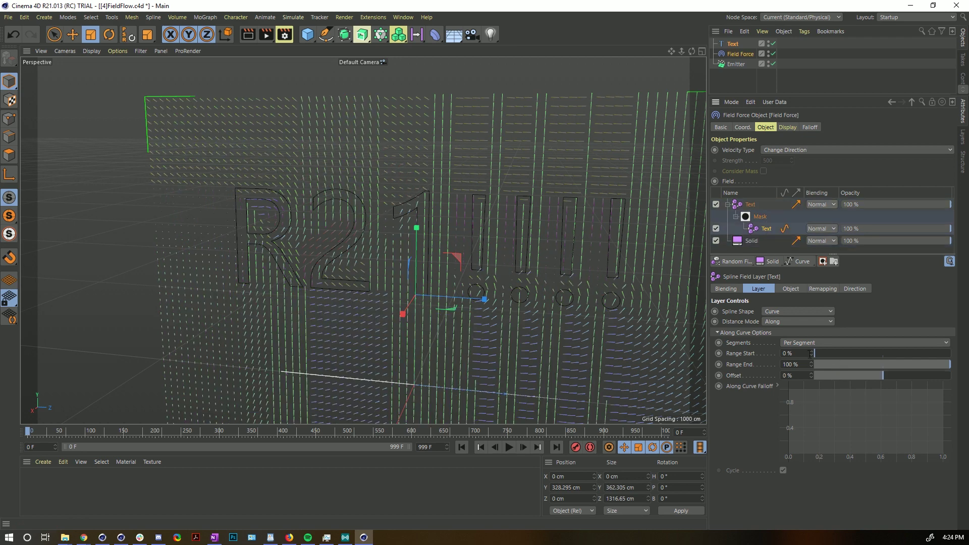
{"action": "left_click", "coordinate": [781, 322]}
{"action": "left_click", "coordinate": [788, 330]}
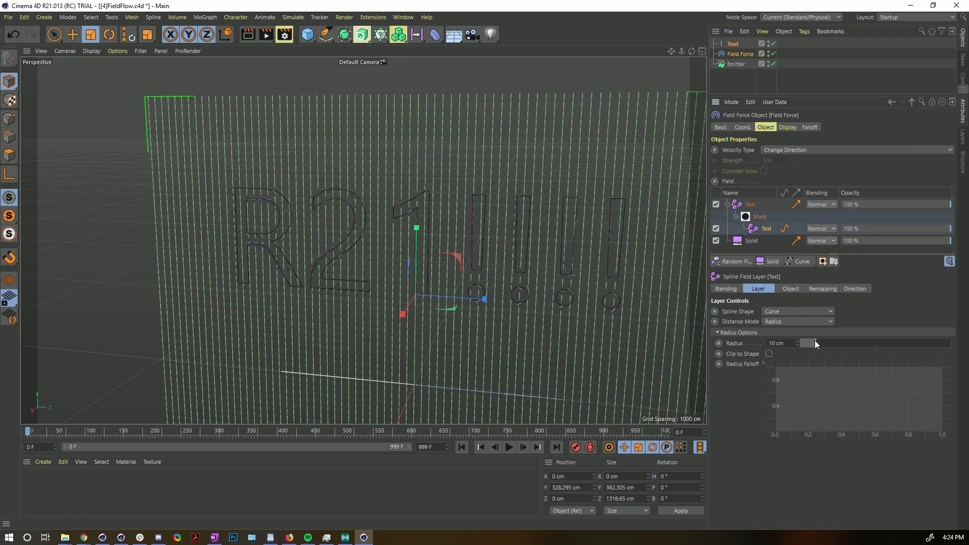
{"action": "left_click_drag", "start_coordinate": [815, 344], "coordinate": [896, 344]}
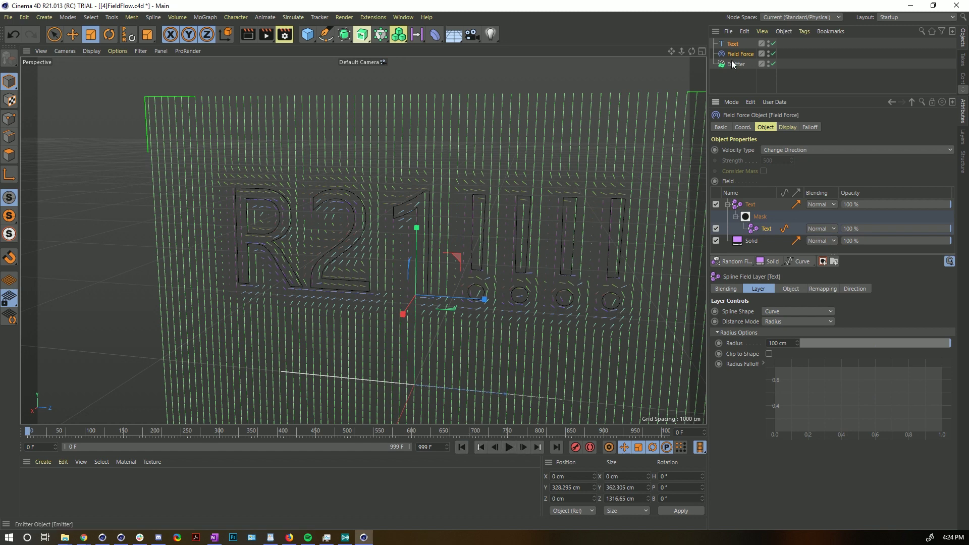
- Scale the emitter to 1745 cm in Y and run the simulation to view the particles flowing around the letters
{"action": "left_click", "coordinate": [414, 383]}
{"action": "left_click_drag", "start_coordinate": [282, 301], "coordinate": [374, 249]}
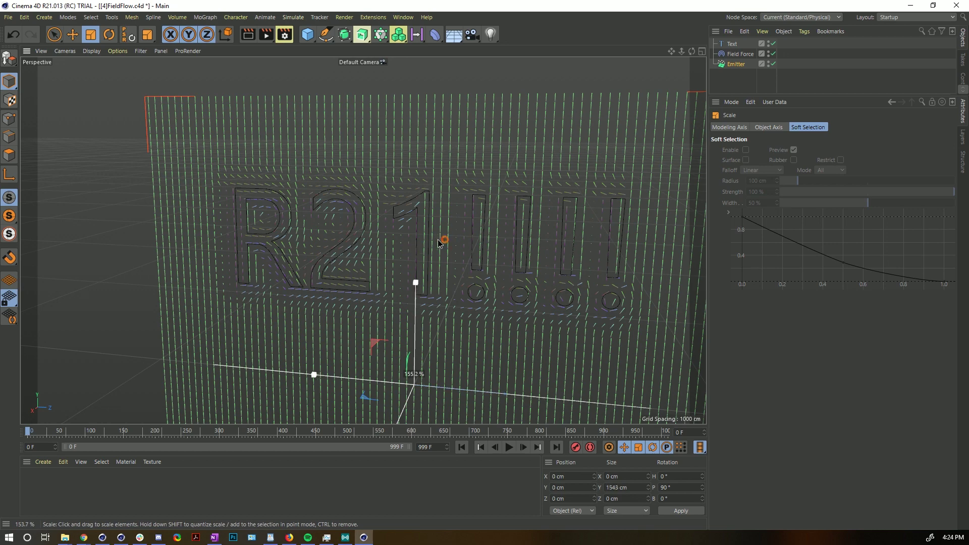
{"action": "left_click_drag", "start_coordinate": [438, 244], "coordinate": [523, 231]}
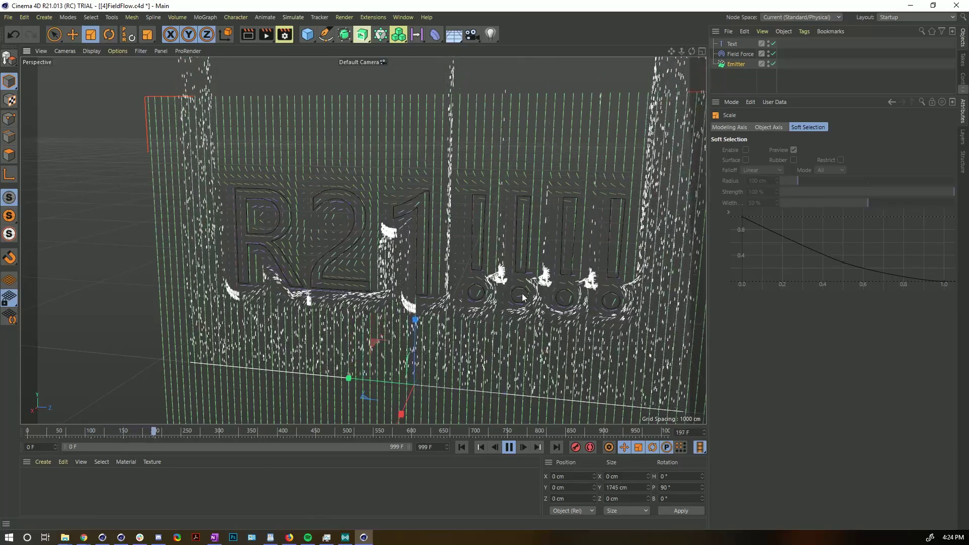
{"action": "left_click_drag", "start_coordinate": [523, 298], "coordinate": [632, 192], "text": "alt"}
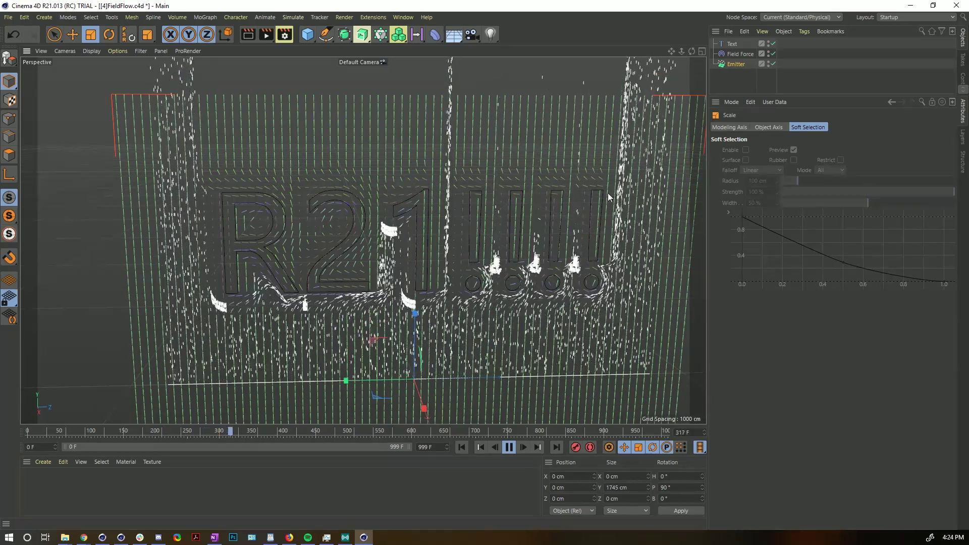
- Try a 35 cm radius on the Text mask layer, replay the simulation, and return the radius to 100 cm
{"action": "left_click", "coordinate": [740, 54]}
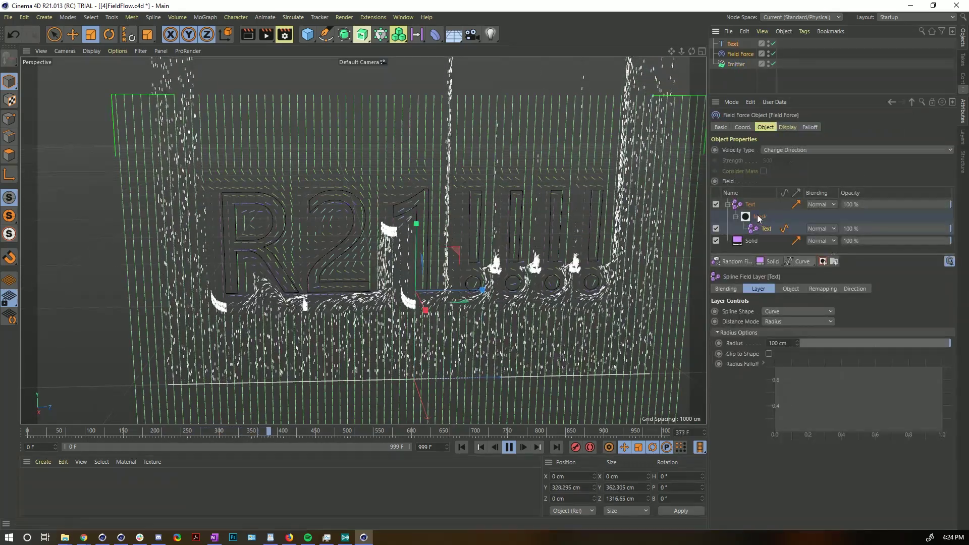
{"action": "left_click_drag", "start_coordinate": [934, 343], "coordinate": [907, 348]}
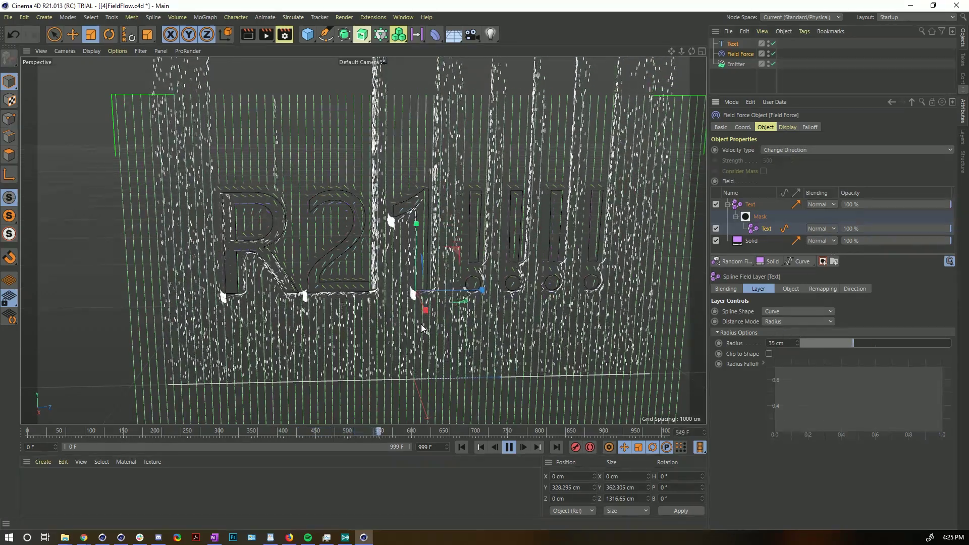
{"action": "key", "text": "shift+f"}
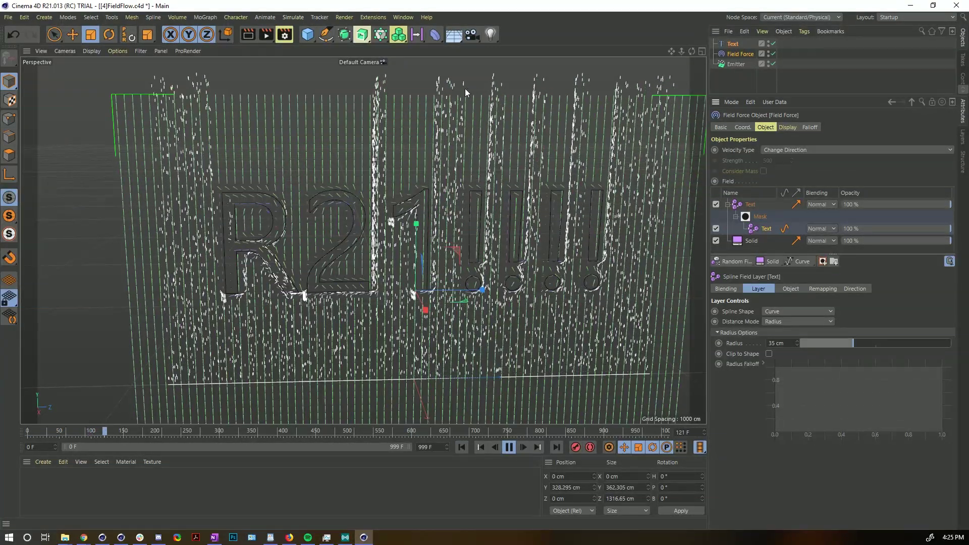
{"action": "left_click_drag", "start_coordinate": [853, 344], "coordinate": [862, 345]}
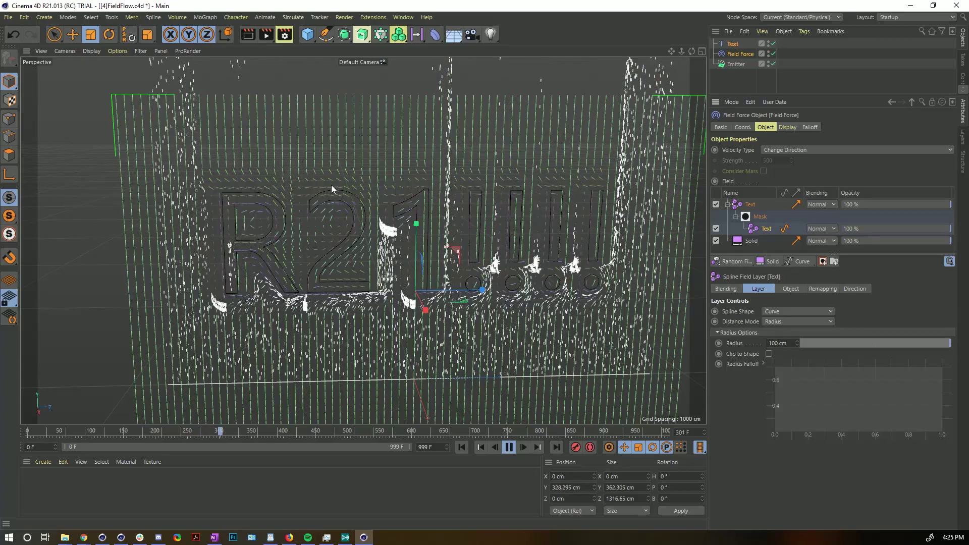
- Set the emitter's X-Size to 599 cm so that it emits from a rectangular area beneath the text
{"action": "left_click", "coordinate": [735, 64]}
{"action": "left_click", "coordinate": [788, 126]}
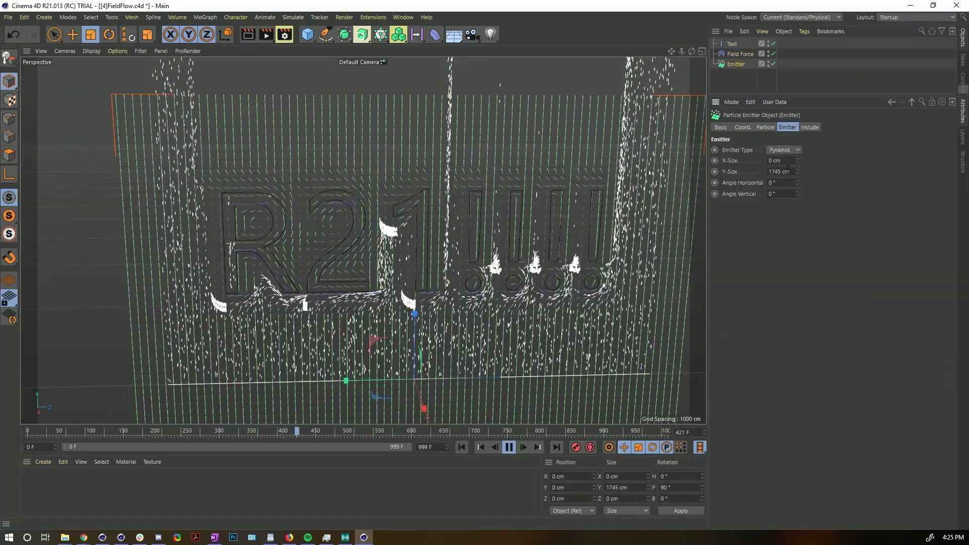
{"action": "left_click_drag", "start_coordinate": [798, 161], "coordinate": [797, 136]}
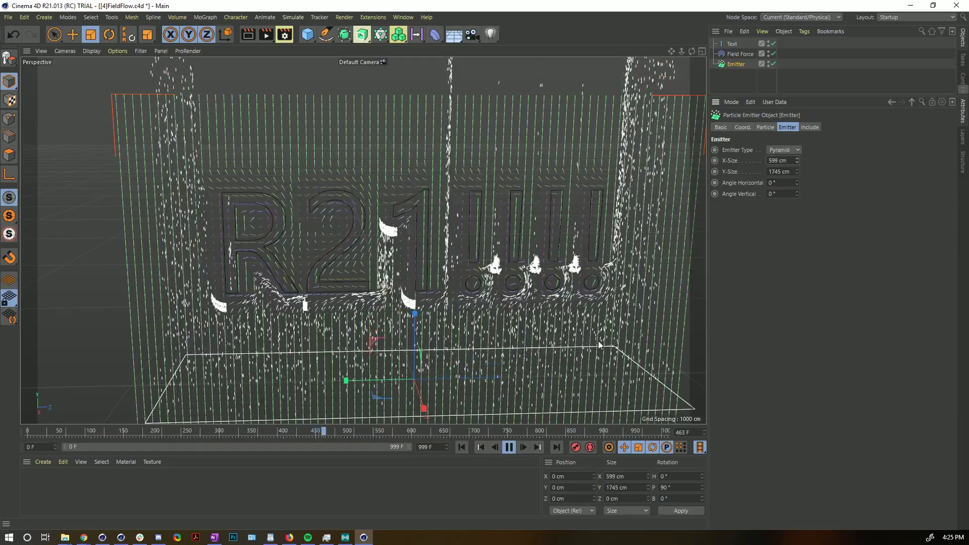
- Rotate the emitter upright to face the text, raise it to about 459 cm in Y, and replay the simulation
{"action": "key", "text": "r"}
{"action": "left_click_drag", "start_coordinate": [419, 355], "coordinate": [414, 328]}
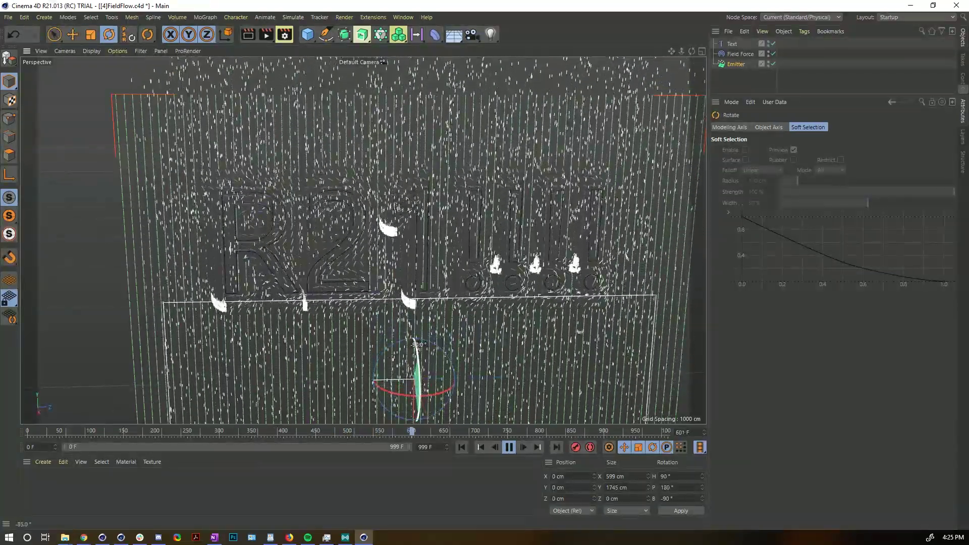
{"action": "key", "text": "e"}
{"action": "left_click_drag", "start_coordinate": [415, 386], "coordinate": [415, 264]}
{"action": "left_click", "coordinate": [462, 447]}
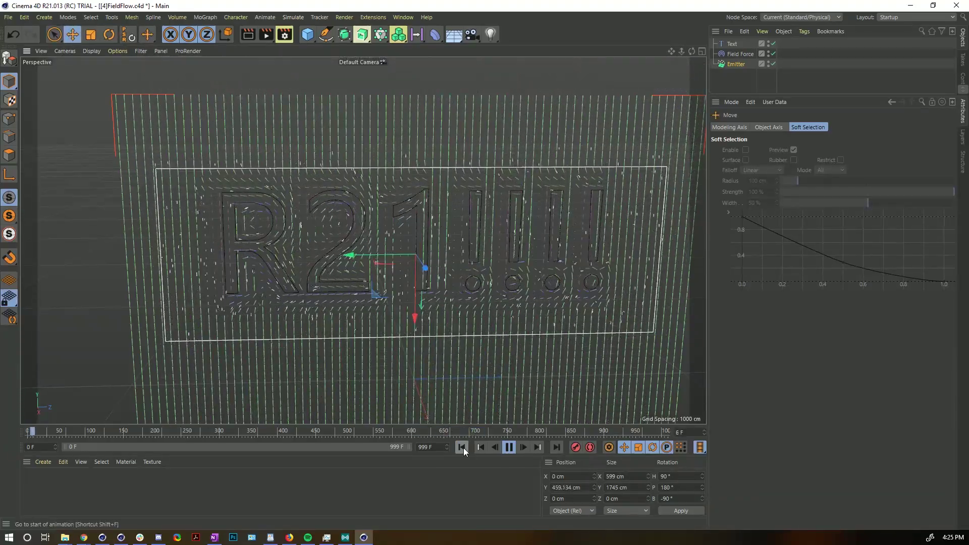
{"action": "left_click_drag", "start_coordinate": [432, 183], "coordinate": [414, 202], "text": "alt"}
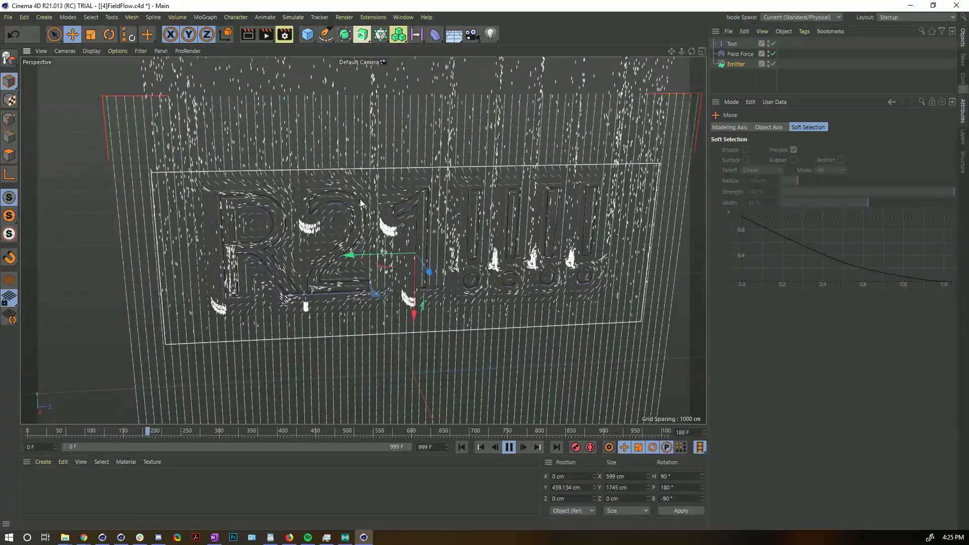
{"action": "left_click_drag", "start_coordinate": [328, 186], "coordinate": [409, 261], "text": "alt"}
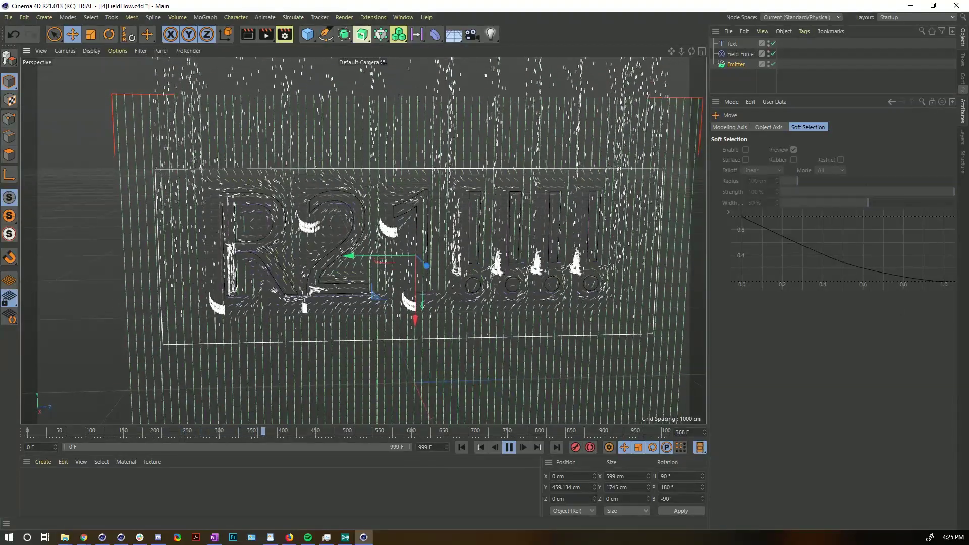
- Switch to the Fields Force_12_Text_Volume scene, show the Field Force's layers, and replay the flow around the MOO letters
{"action": "left_click_drag", "start_coordinate": [968, 308], "coordinate": [440, 218]}
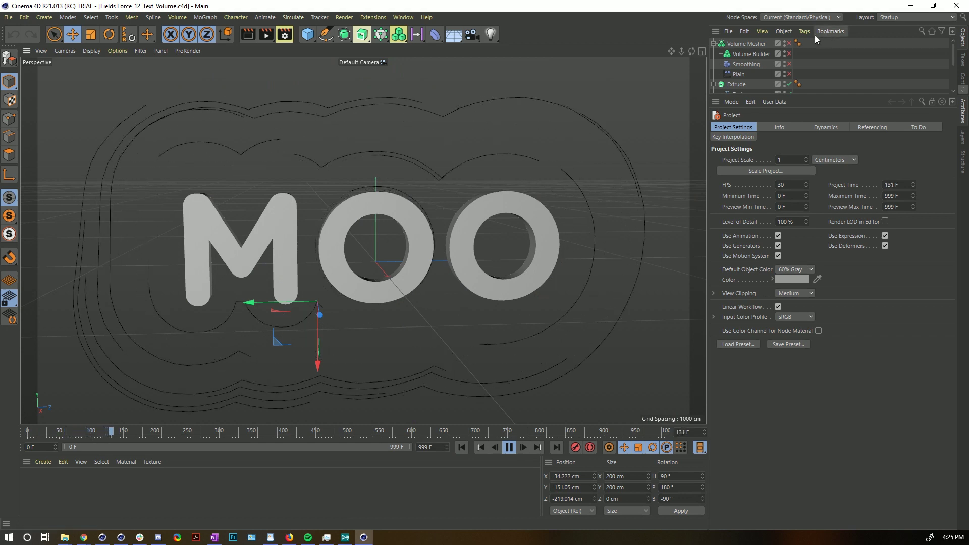
{"action": "scroll", "coordinate": [765, 80], "scroll_direction": "down", "scroll_amount": 3}
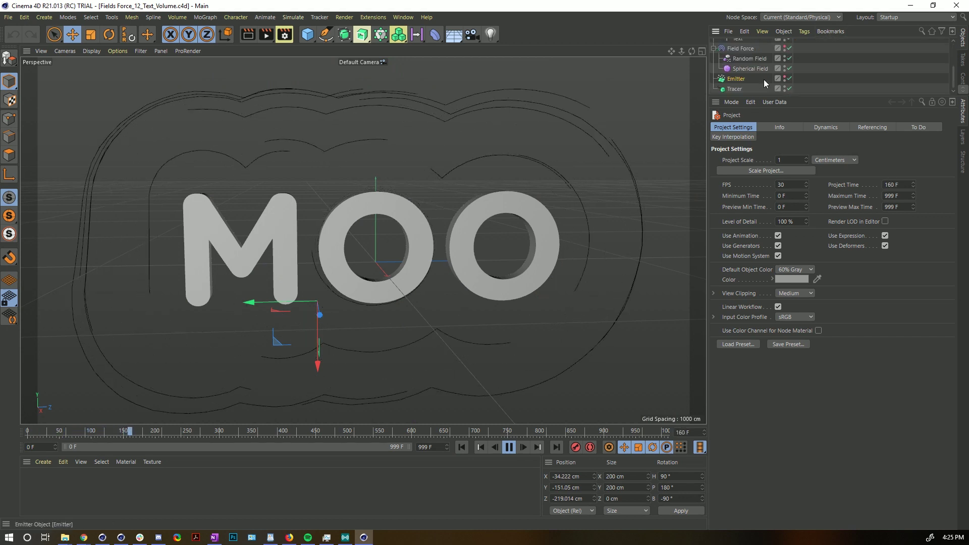
{"action": "left_click", "coordinate": [787, 49]}
{"action": "left_click", "coordinate": [741, 49]}
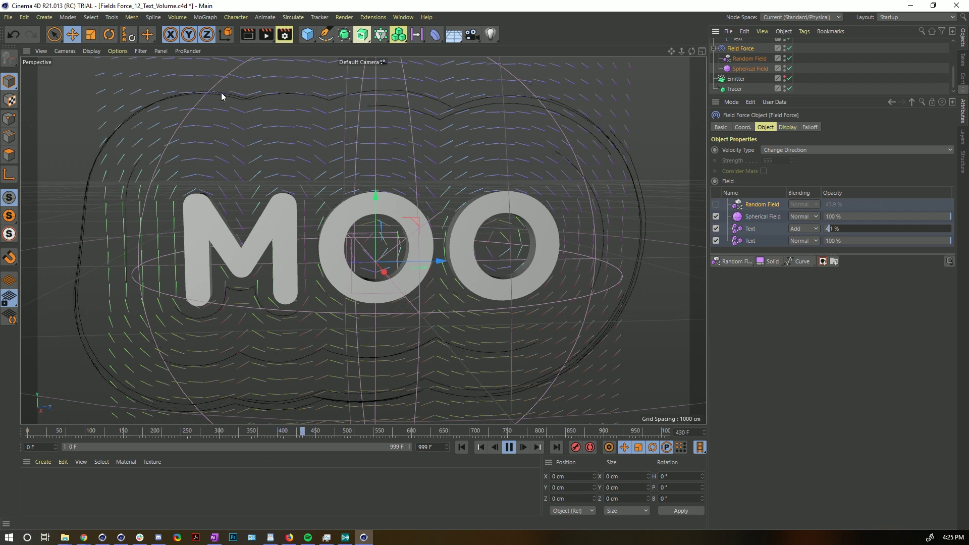
{"action": "left_click", "coordinate": [462, 448]}
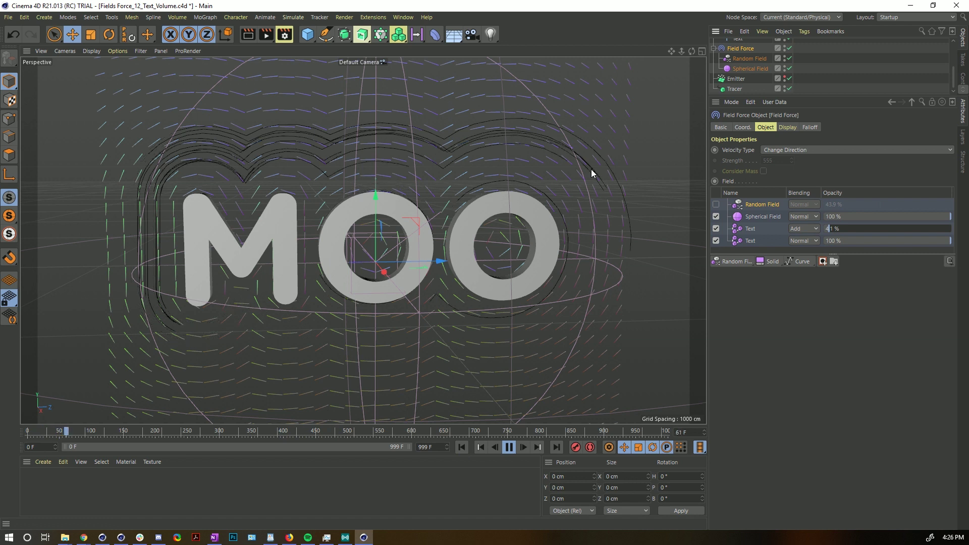
{"action": "left_click", "coordinate": [509, 447]}
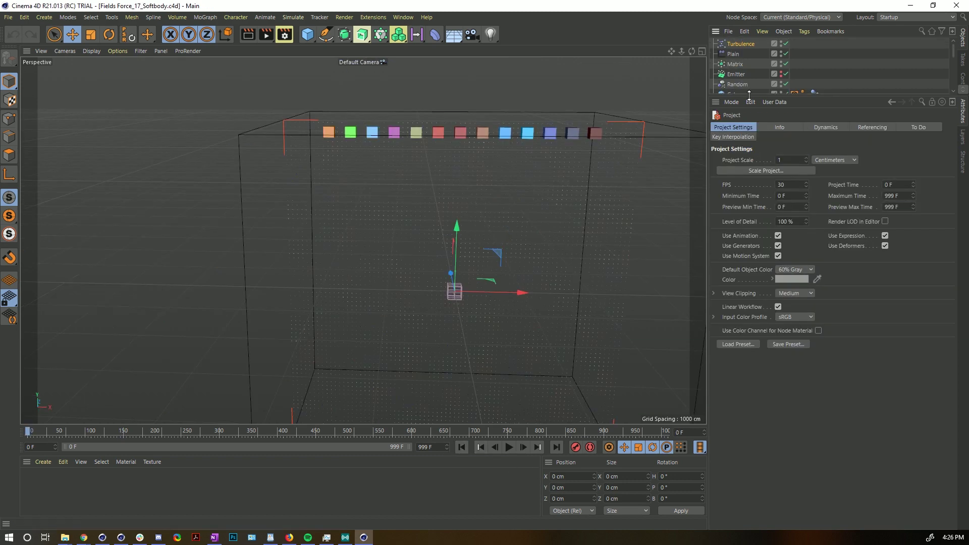
- Expand the object list of the Fields Force_17_Softbody scene, run its opening frames, and show the settings of the Emitter under Connect
{"action": "left_click_drag", "start_coordinate": [749, 95], "coordinate": [734, 224]}
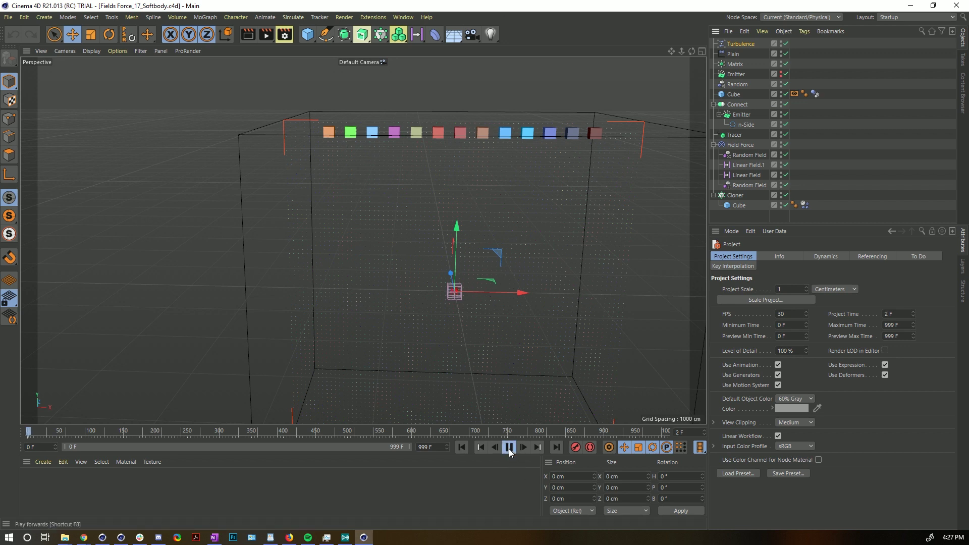
{"action": "left_click", "coordinate": [509, 448]}
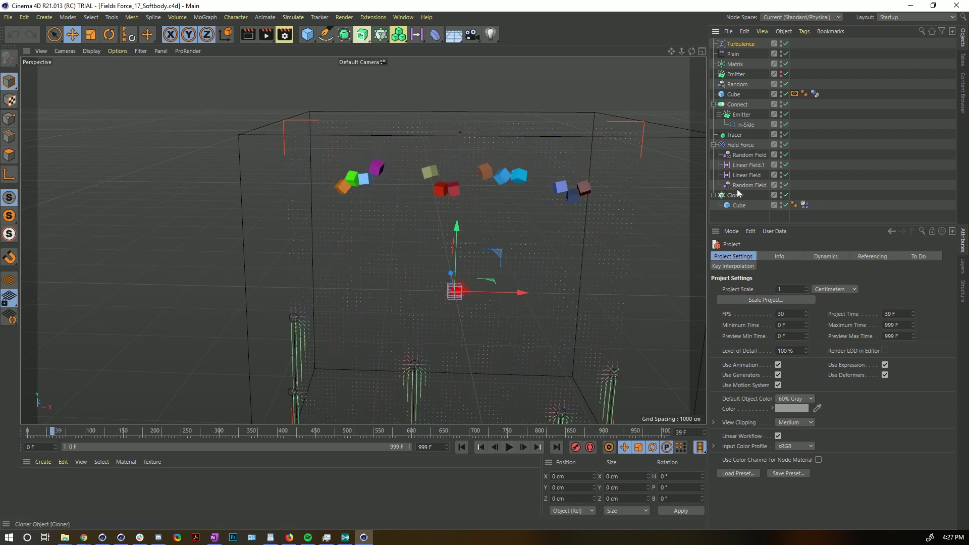
{"action": "left_click", "coordinate": [738, 116]}
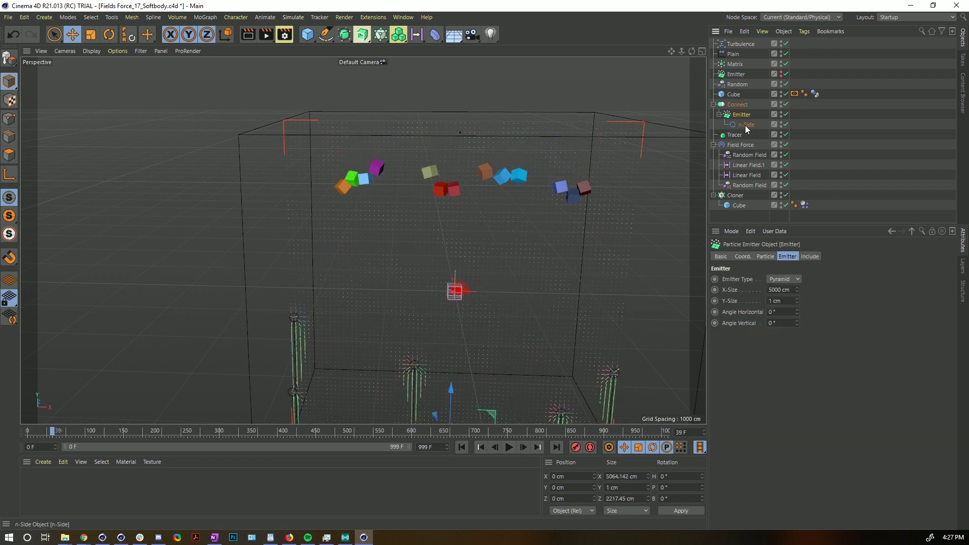
- Examine the emitted n-Side circles and their field lines, run the cube simulation further, and return to the first frame
{"action": "scroll", "coordinate": [517, 343], "scroll_direction": "down", "scroll_amount": 3}
{"action": "left_click_drag", "start_coordinate": [517, 343], "coordinate": [453, 228], "text": "alt"}
{"action": "scroll", "coordinate": [425, 271], "scroll_direction": "up", "scroll_amount": 3}
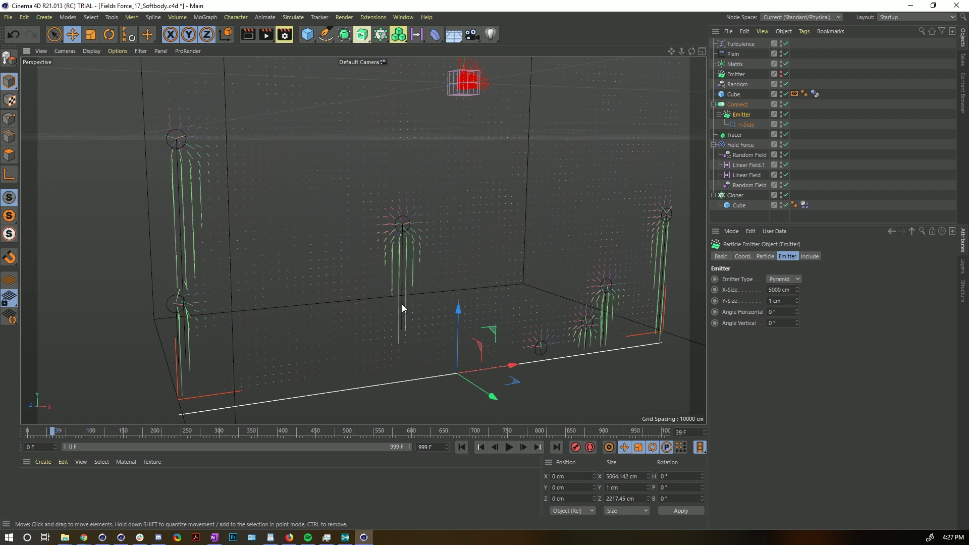
{"action": "scroll", "coordinate": [417, 153], "scroll_direction": "down", "scroll_amount": 3}
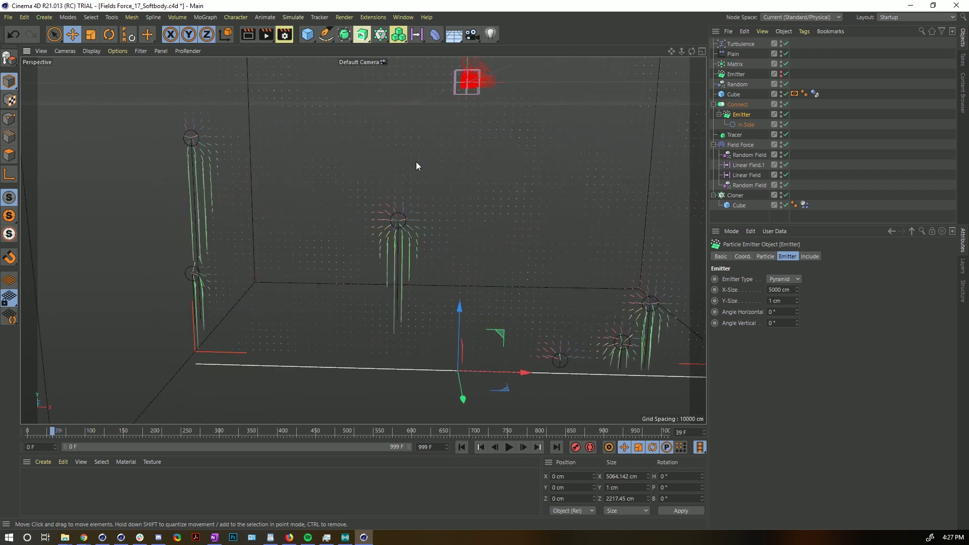
{"action": "left_click_drag", "start_coordinate": [416, 161], "coordinate": [396, 171], "text": "alt"}
{"action": "mouse_move", "coordinate": [496, 175]}
{"action": "left_mouse_down", "text": "alt"}
{"action": "mouse_move", "coordinate": [346, 190]}
{"action": "mouse_move", "coordinate": [325, 181]}
{"action": "mouse_move", "coordinate": [503, 172]}
{"action": "mouse_move", "coordinate": [496, 170]}
{"action": "left_mouse_up", "text": "alt"}
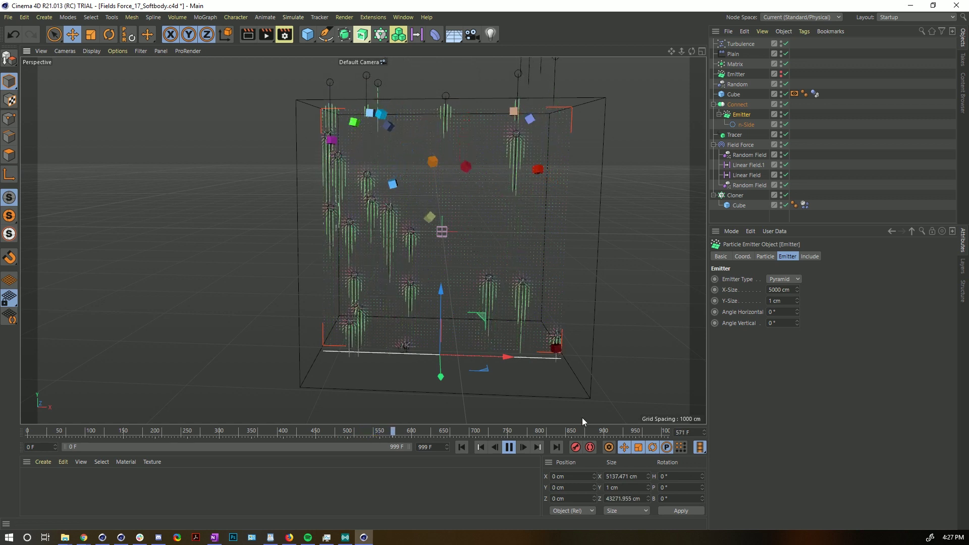
{"action": "left_click", "coordinate": [509, 447]}
{"action": "left_click", "coordinate": [463, 447]}
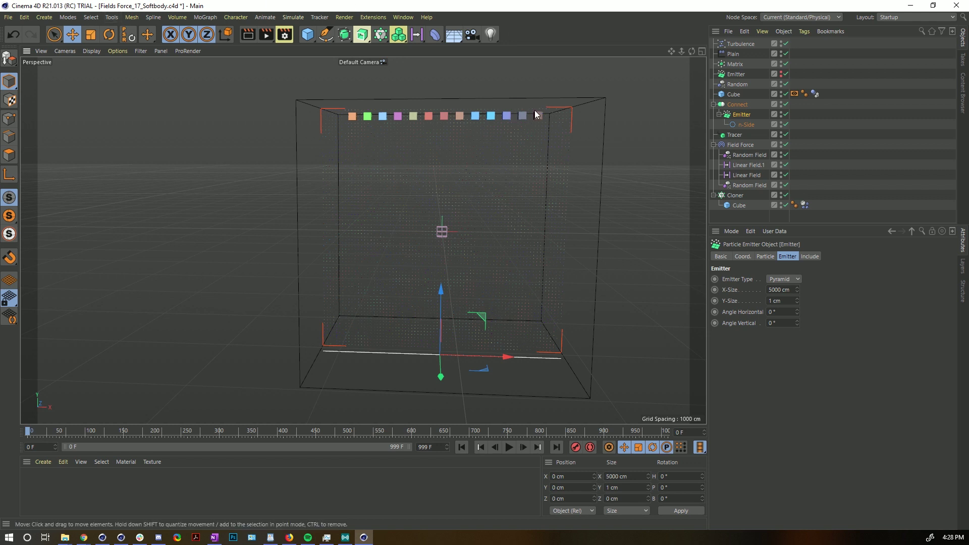
- Switch to the Fields Force_16_Softbody scene and show the Field Force's Helix Along layer settings
{"action": "left_click", "coordinate": [569, 275]}
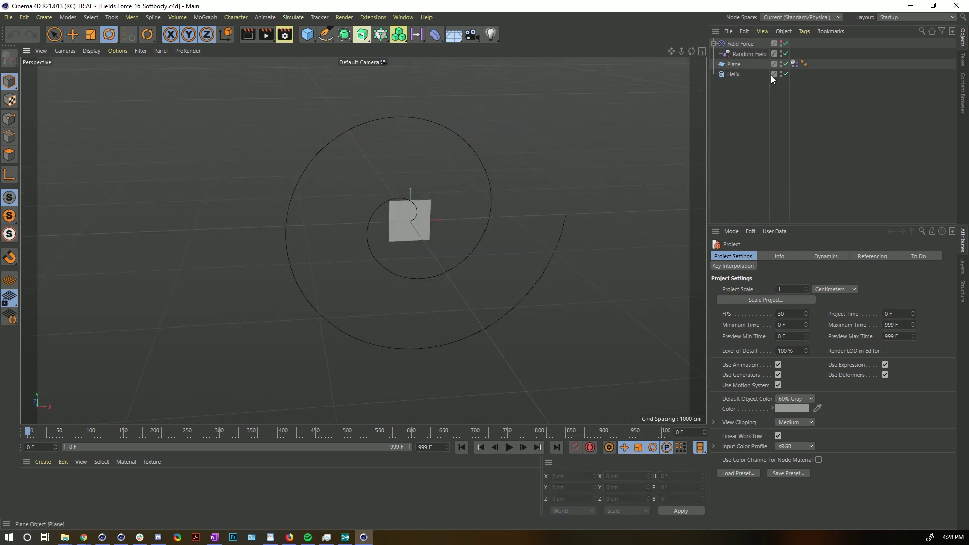
{"action": "left_click", "coordinate": [741, 43]}
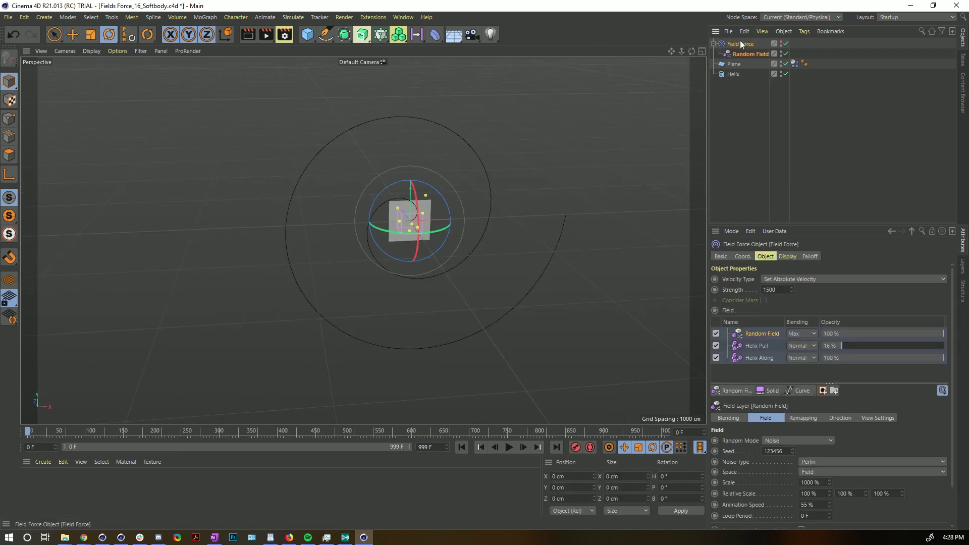
{"action": "left_click", "coordinate": [765, 359]}
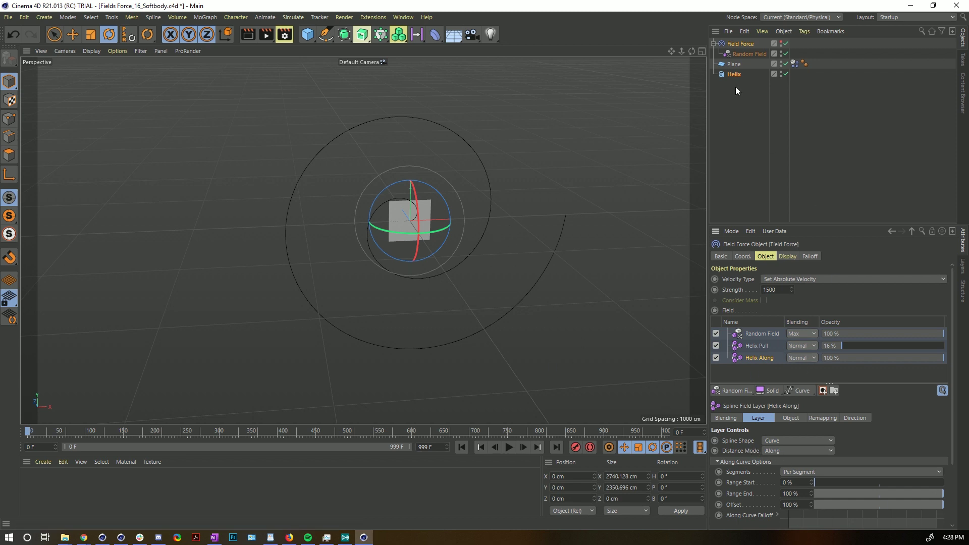
- Select the Plane and show its segments with Gouraud Shading (Lines) in the viewport
{"action": "left_click", "coordinate": [744, 65]}
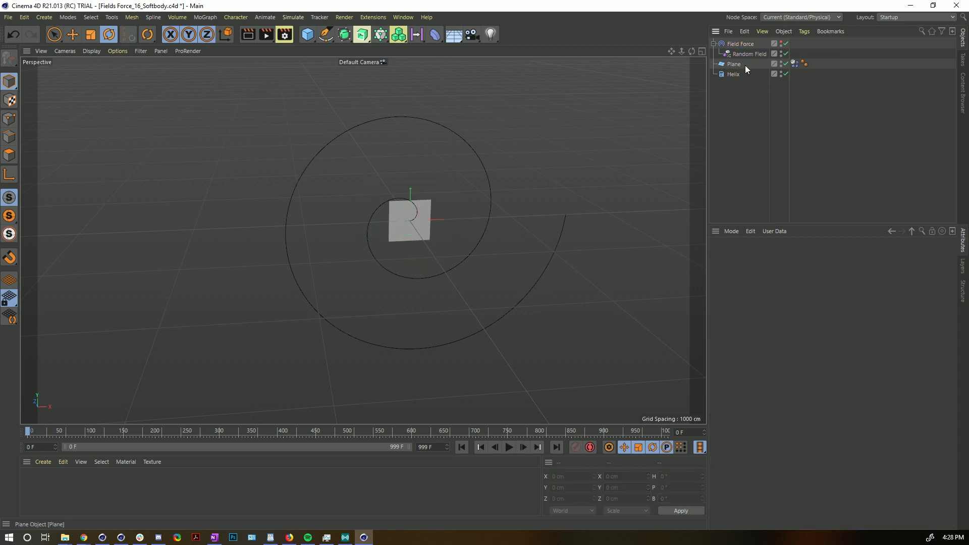
{"action": "key", "text": "n"}
{"action": "key", "text": "b"}
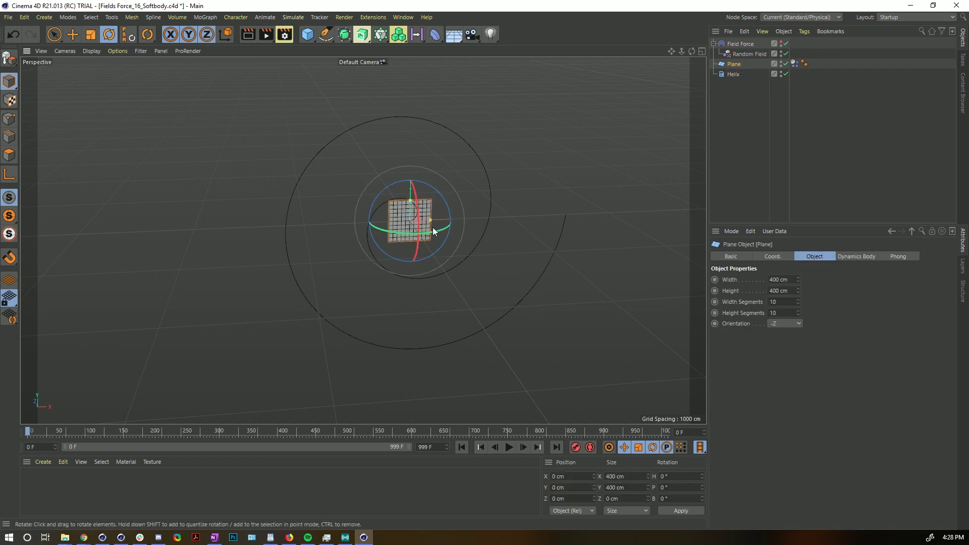
{"action": "scroll", "coordinate": [432, 227], "scroll_direction": "up", "scroll_amount": 5}
{"action": "scroll", "coordinate": [542, 212], "scroll_direction": "down", "scroll_amount": 5}
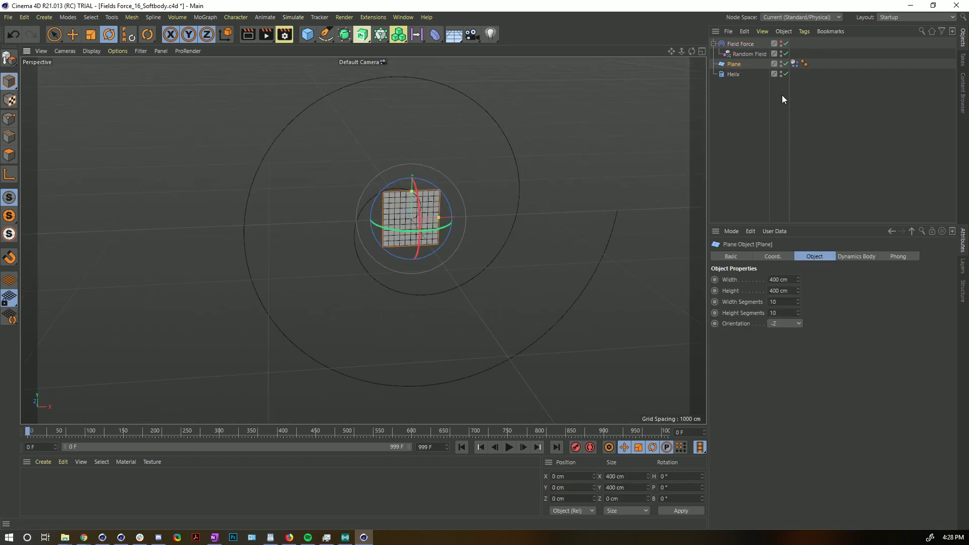
- Show the Plane's Dynamics Body tag settings and run the simulation to watch it travel along the helix
{"action": "left_click", "coordinate": [794, 64]}
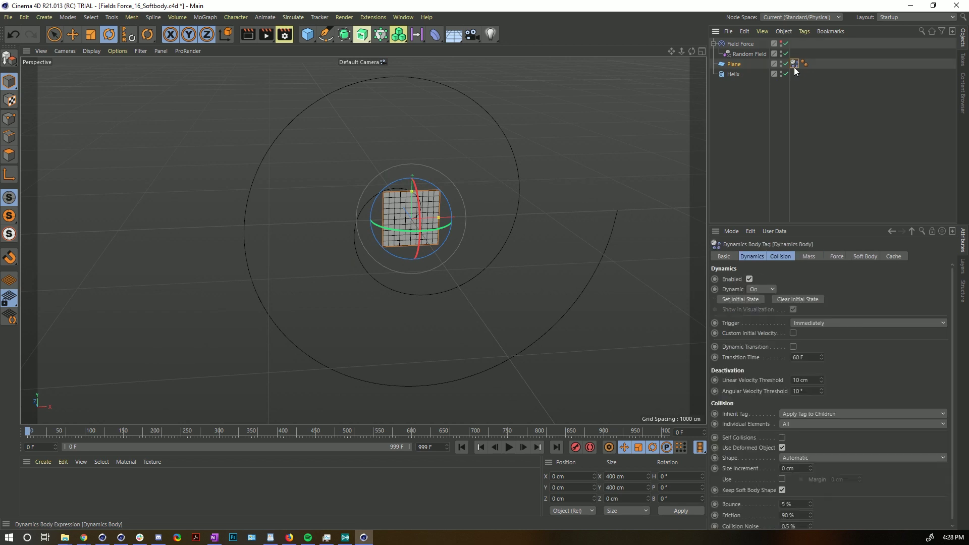
{"action": "left_click", "coordinate": [509, 447]}
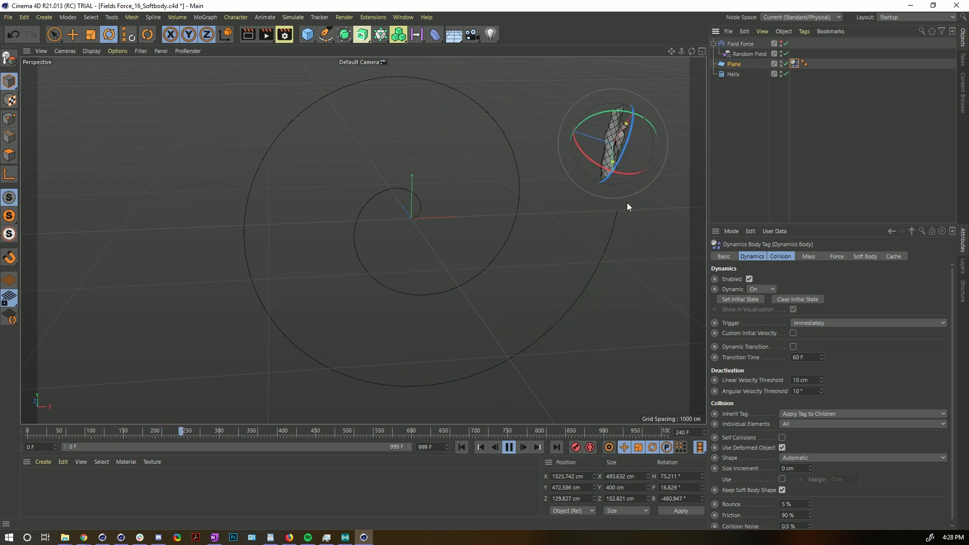
{"action": "scroll", "coordinate": [624, 117], "scroll_direction": "down", "scroll_amount": 3}
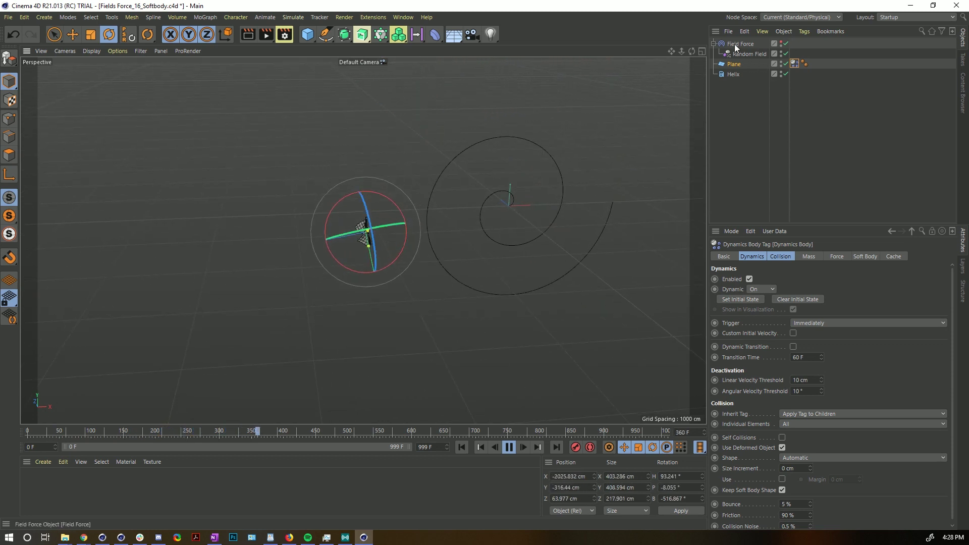
- Set the first dimension of the Field Force's display box to 5000 cm
{"action": "left_click", "coordinate": [773, 44]}
{"action": "middle_click_drag", "start_coordinate": [551, 192], "coordinate": [408, 210], "text": "alt"}
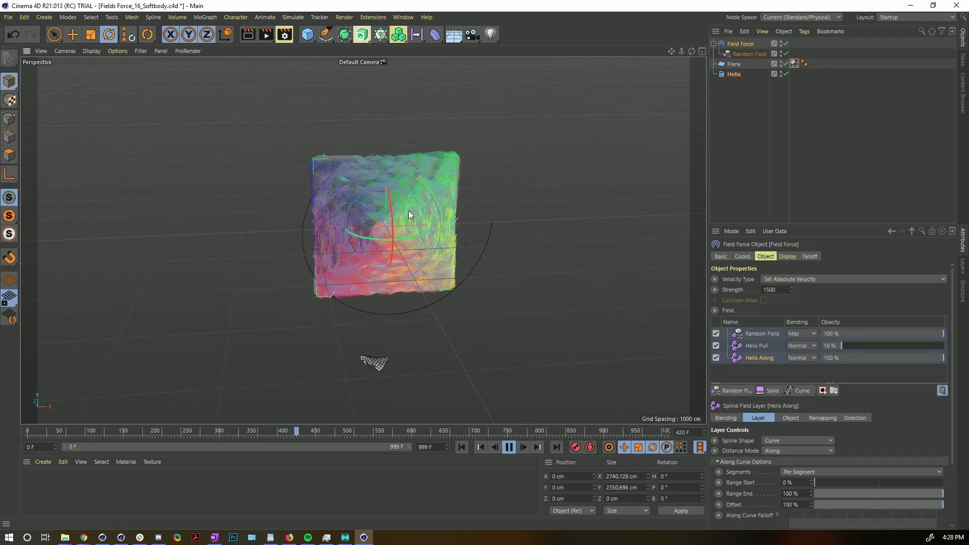
{"action": "left_click", "coordinate": [785, 256]}
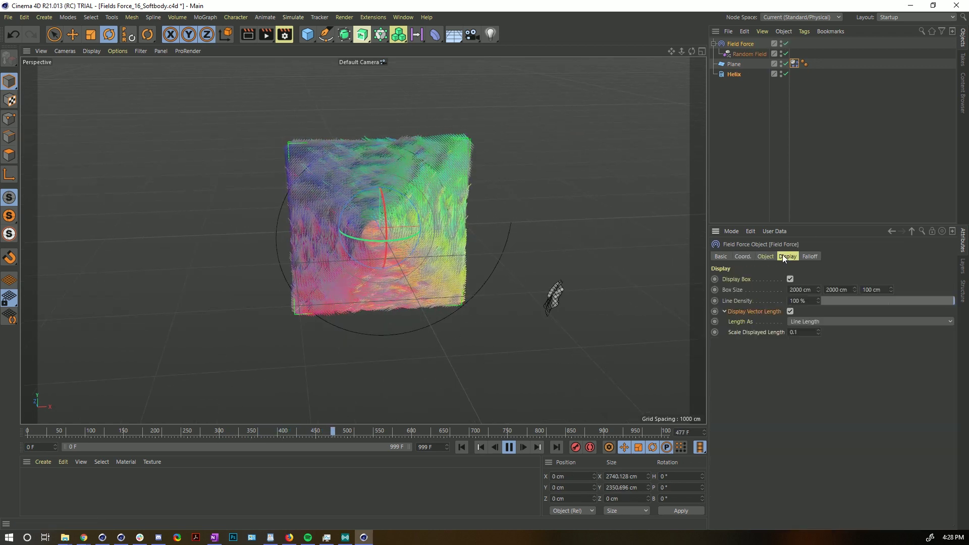
{"action": "double_click", "coordinate": [800, 290]}
{"action": "type", "text": "5000"}
{"action": "key", "text": "Return"}
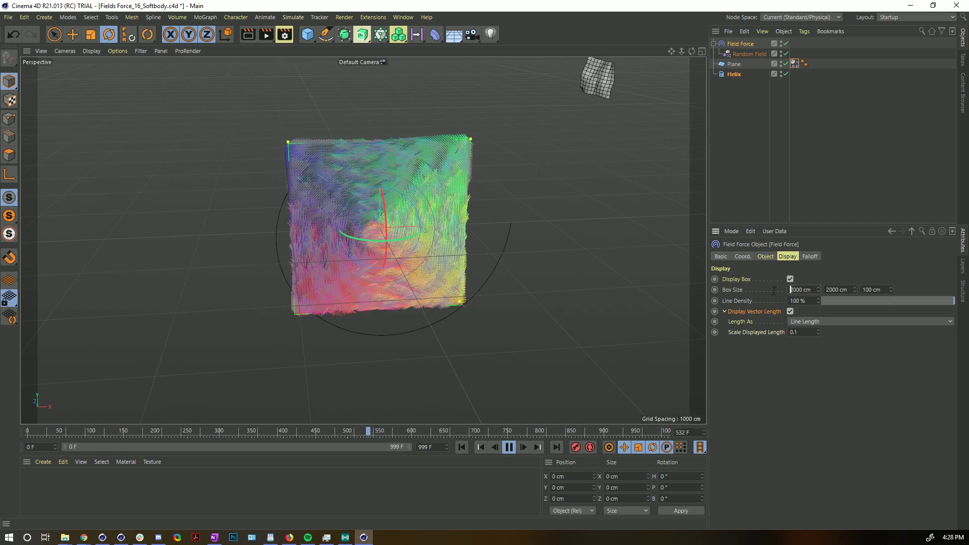
- Set the display box's second dimension to 5000 cm and its depth to 1 cm after trying 500 cm
{"action": "double_click", "coordinate": [830, 290]}
{"action": "type", "text": "5000"}
{"action": "key", "text": "Tab"}
{"action": "type", "text": "500"}
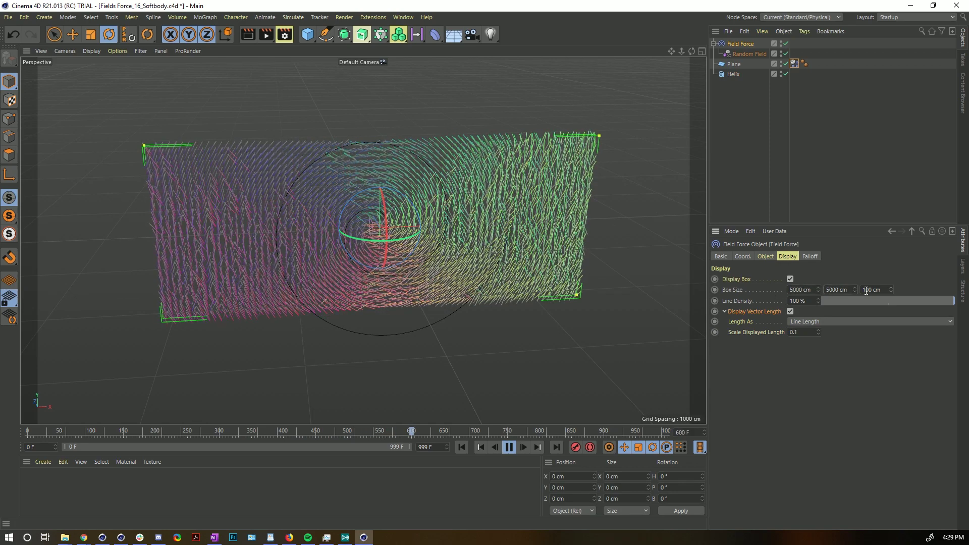
{"action": "key", "text": "Return"}
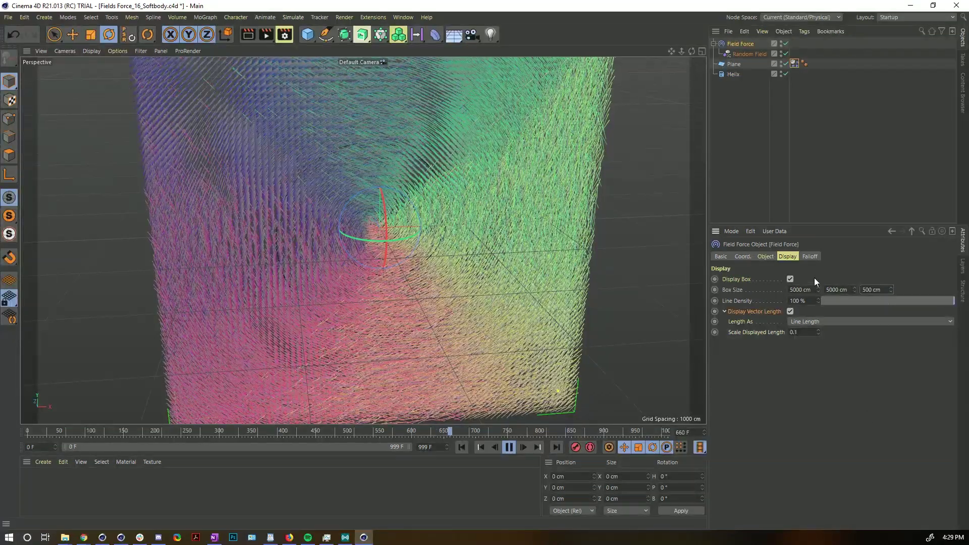
{"action": "double_click", "coordinate": [876, 290]}
{"action": "type", "text": "1"}
{"action": "key", "text": "Return"}
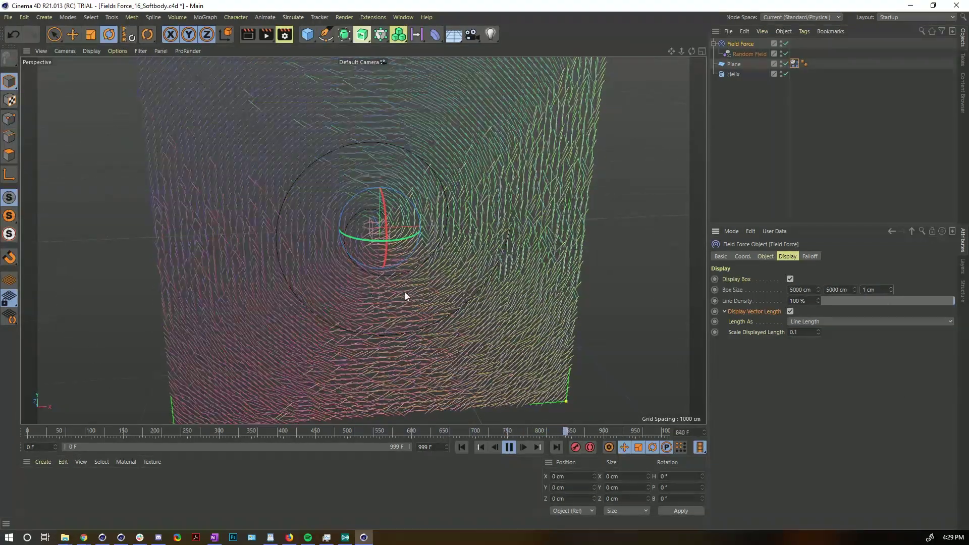
- Replay the simulation from the start and set the Structural spring value of the Plane's soft body to 22
{"action": "right_click_drag", "start_coordinate": [375, 246], "coordinate": [419, 208], "text": "alt"}
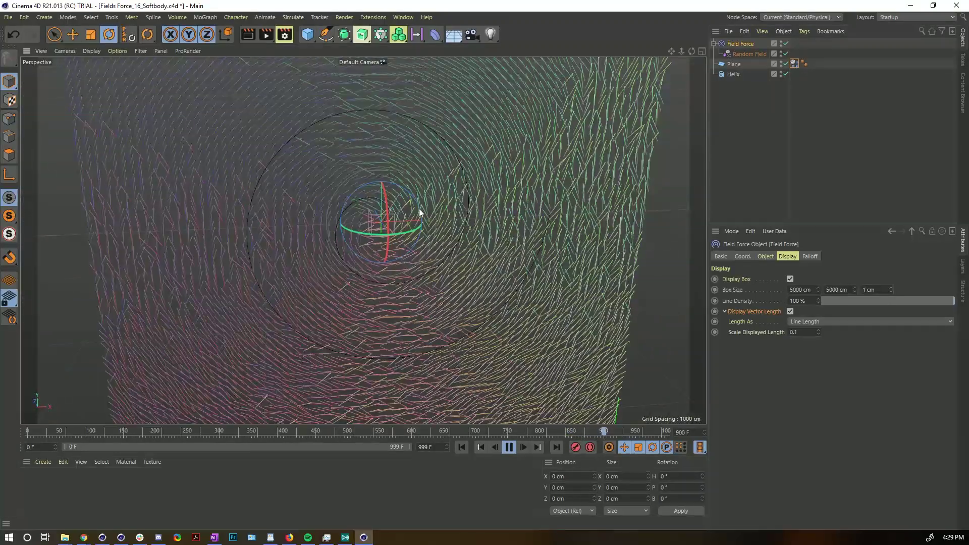
{"action": "left_click", "coordinate": [461, 447]}
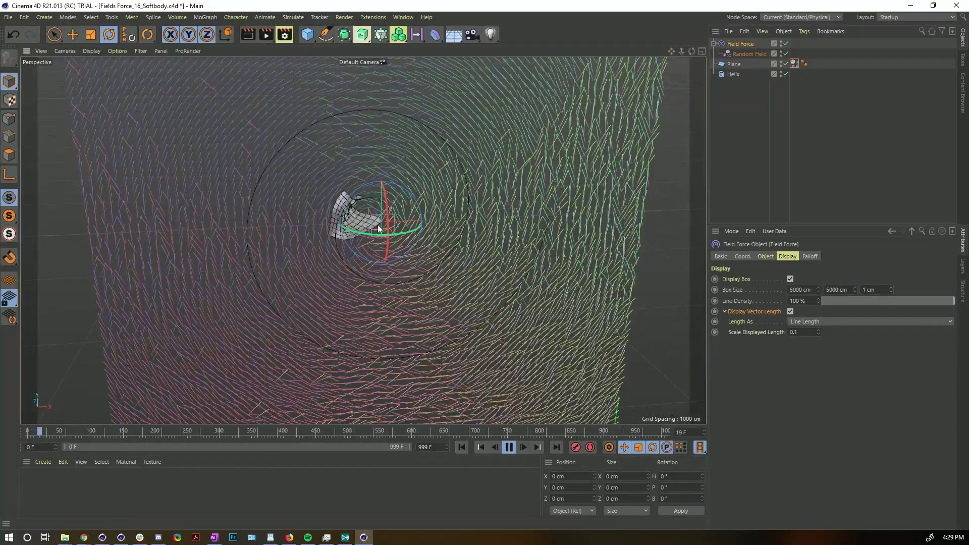
{"action": "left_click", "coordinate": [796, 65]}
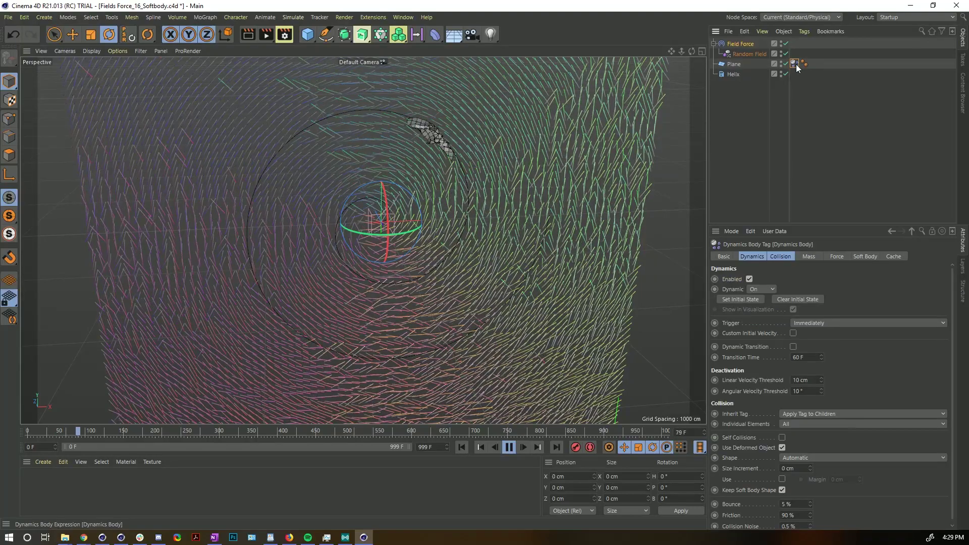
{"action": "left_click", "coordinate": [859, 257]}
{"action": "double_click", "coordinate": [785, 331]}
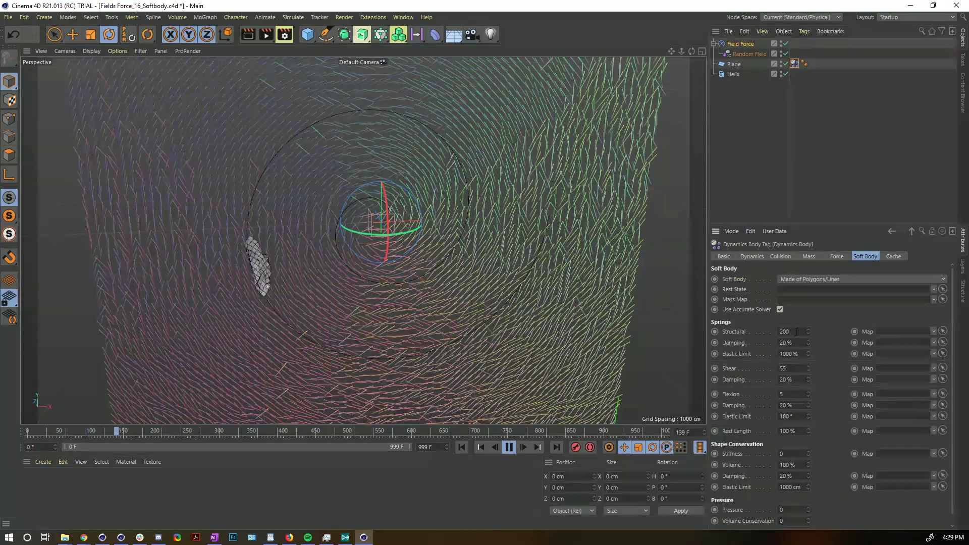
{"action": "type", "text": "22"}
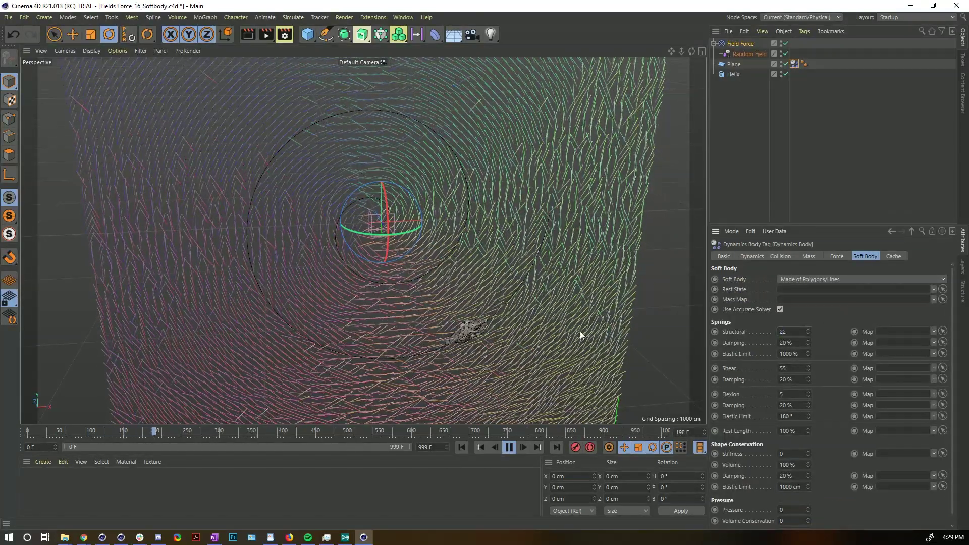
- Set the soft body's Shear spring to 1 and the Damping of the Structural springs to 0 %
{"action": "double_click", "coordinate": [787, 369]}
{"action": "type", "text": "1"}
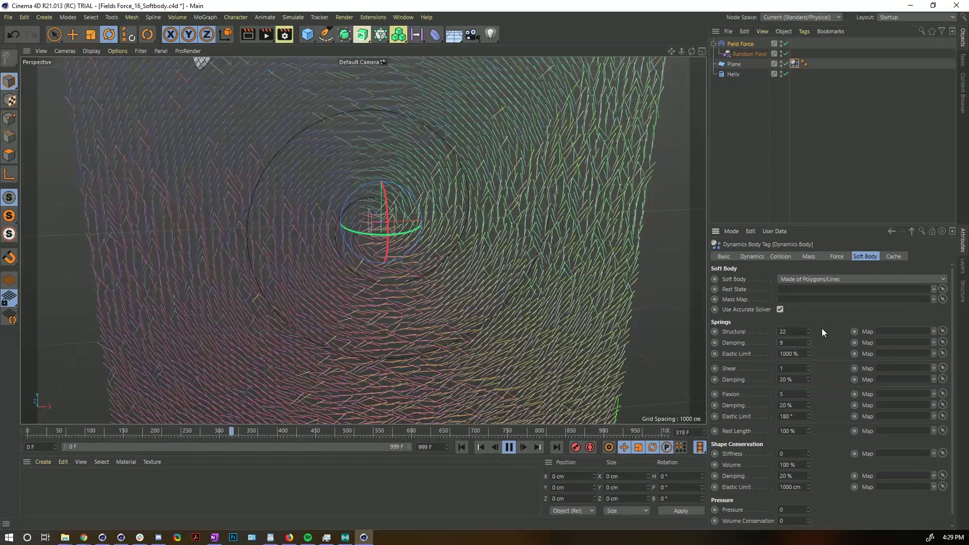
{"action": "double_click", "coordinate": [786, 343]}
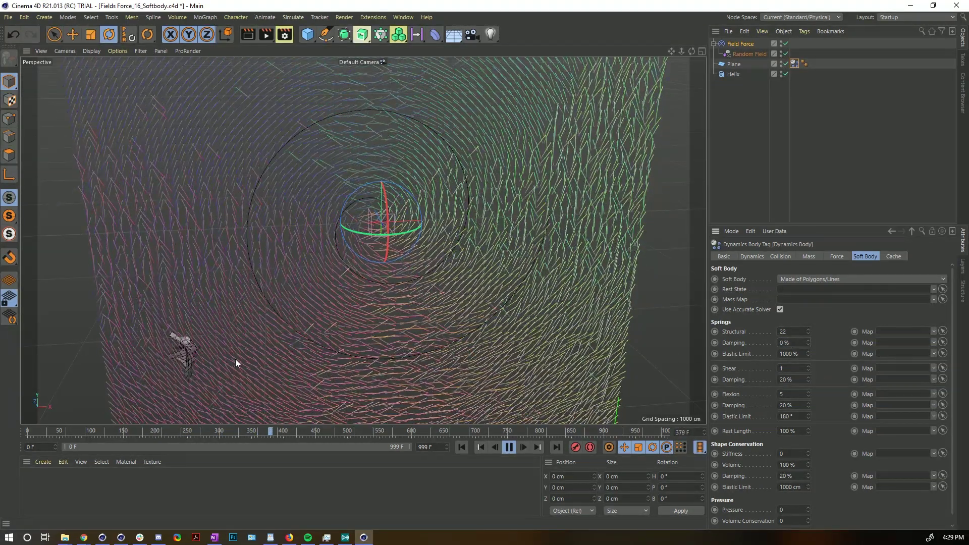
- Restart the simulation and set the soft body's Shape Conservation Stiffness to 1
{"action": "left_click", "coordinate": [462, 447]}
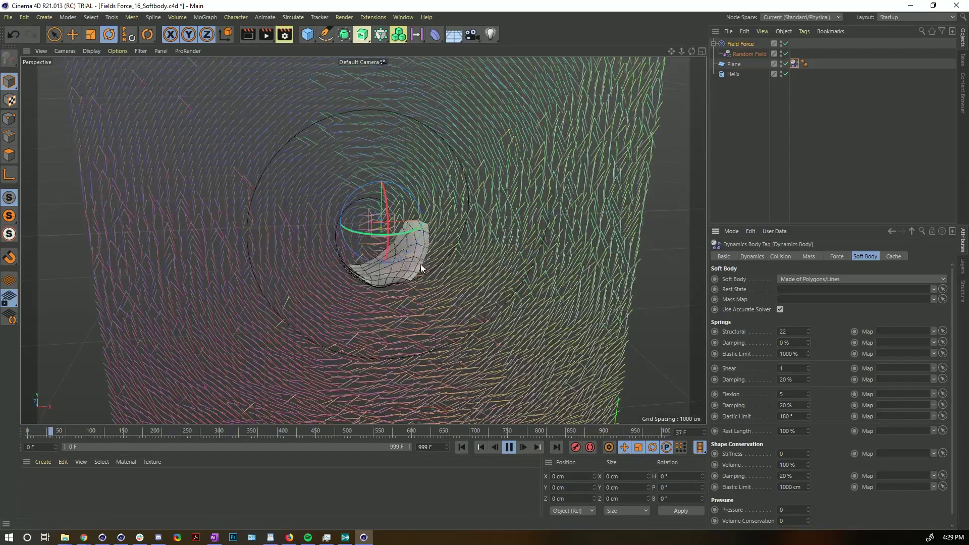
{"action": "type", "text": "1"}
{"action": "key", "text": "Return"}
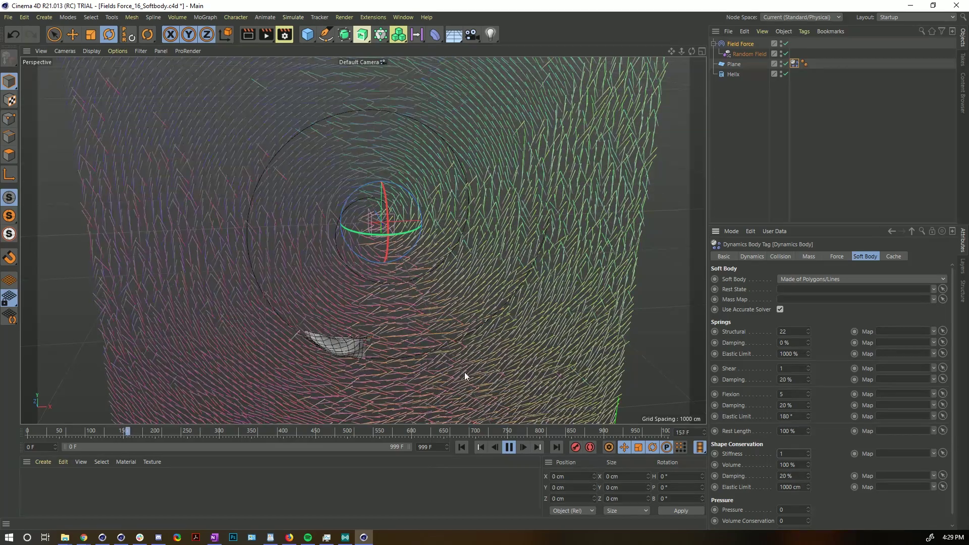
- Hide the Field Force in the viewport and replay the Plane's soft-body simulation from the first frame, stopping it partway along the helix
{"action": "left_click", "coordinate": [776, 138]}
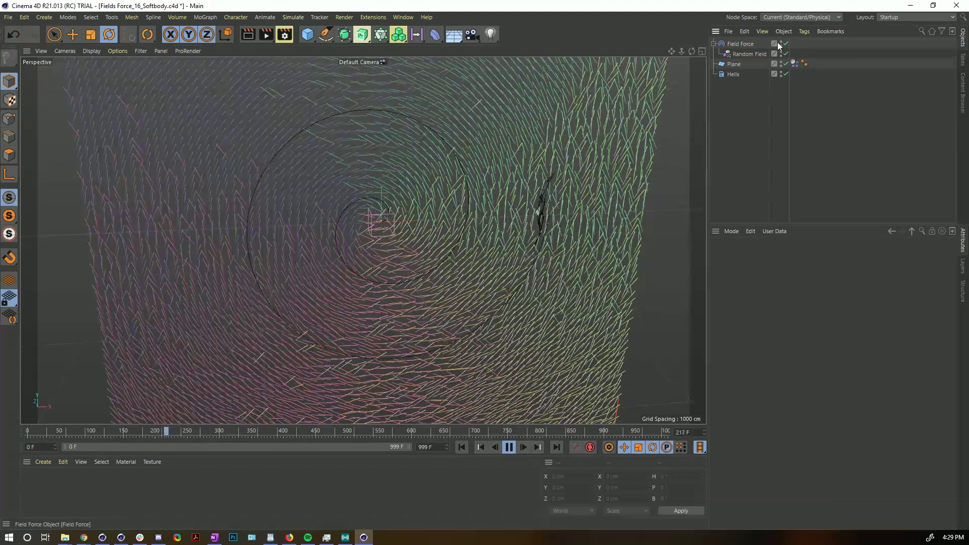
{"action": "left_click", "coordinate": [781, 42]}
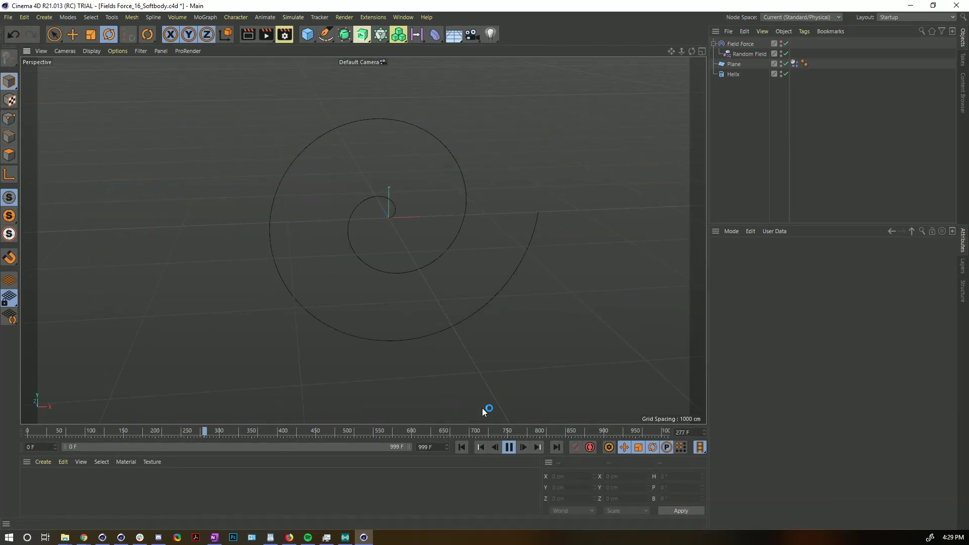
{"action": "left_click", "coordinate": [462, 448]}
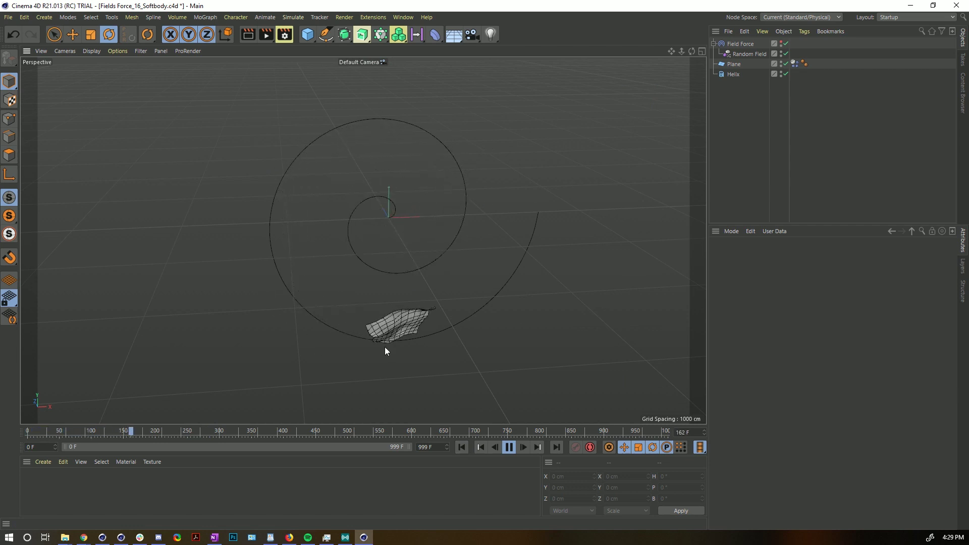
{"action": "left_click", "coordinate": [512, 447]}
{"action": "key", "text": "shift+f"}
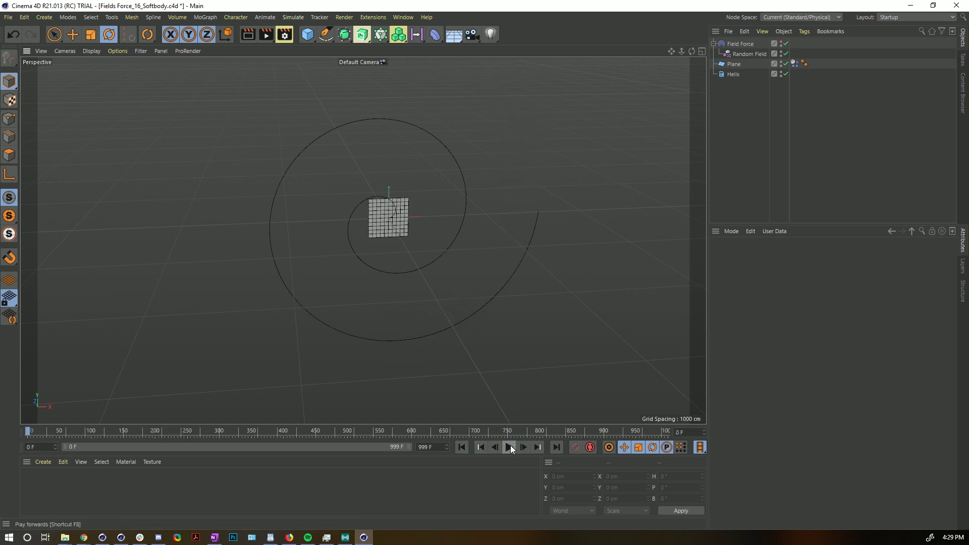
{"action": "left_click", "coordinate": [511, 446]}
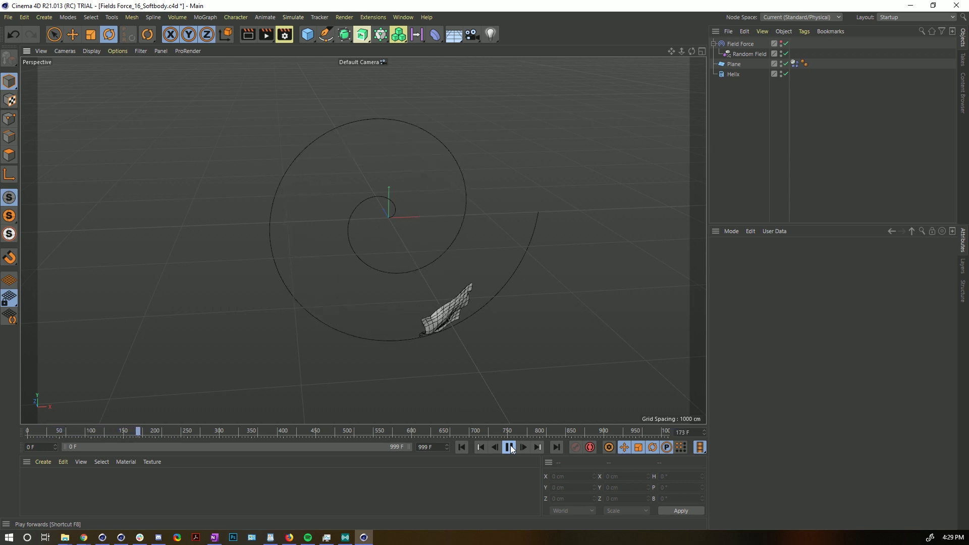
{"action": "left_click", "coordinate": [509, 446]}
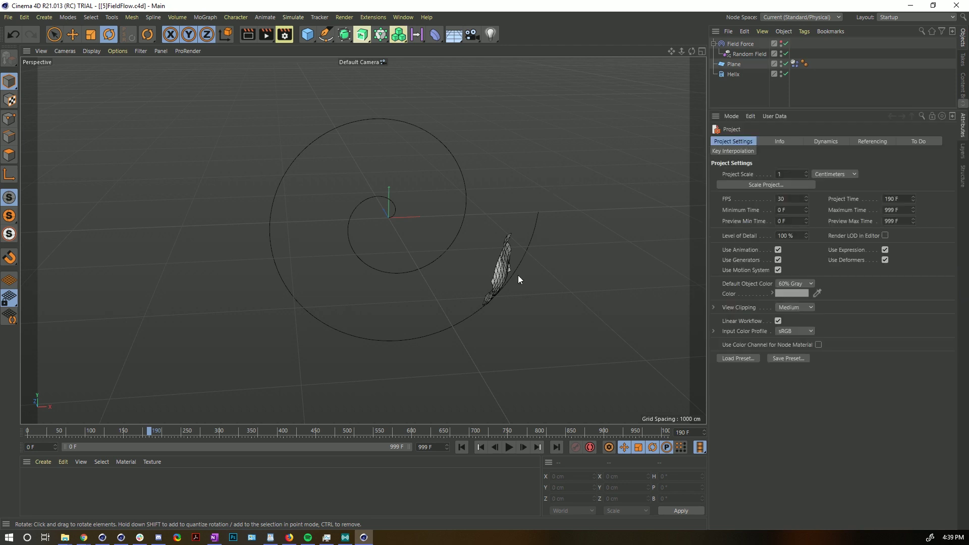
- Create a new project and add a Volume Builder with its Volume Type set to Vector
{"action": "key", "text": "ctrl+n"}
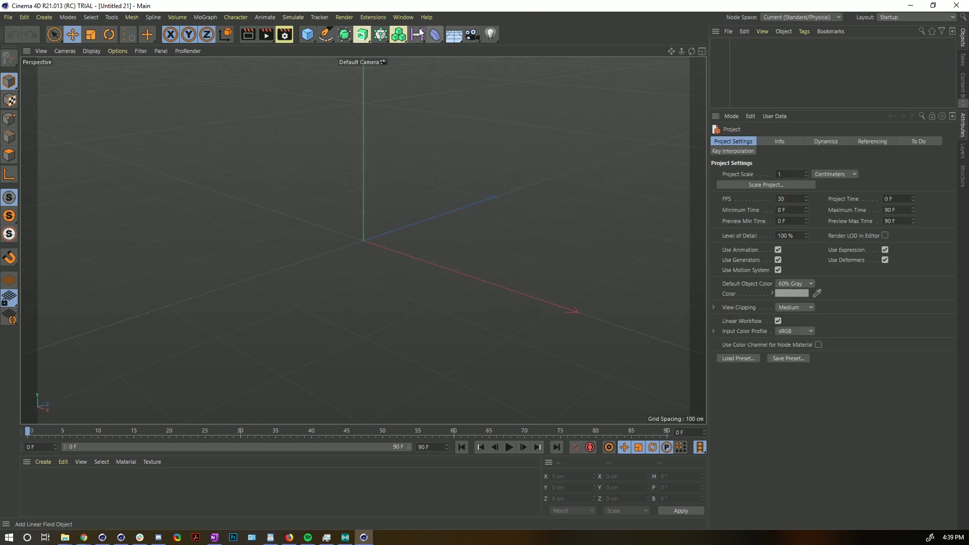
{"action": "left_click", "coordinate": [399, 35]}
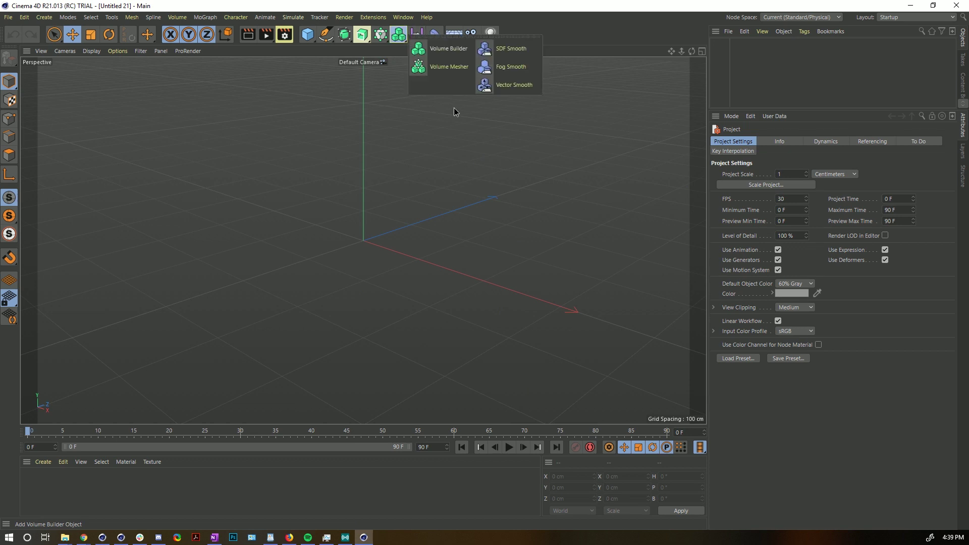
{"action": "left_click", "coordinate": [451, 50]}
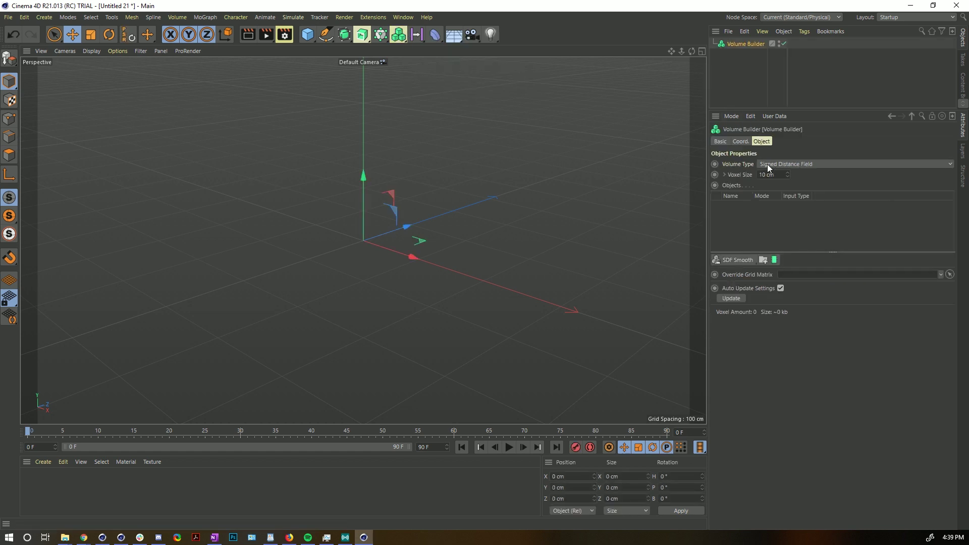
{"action": "left_click", "coordinate": [816, 165]}
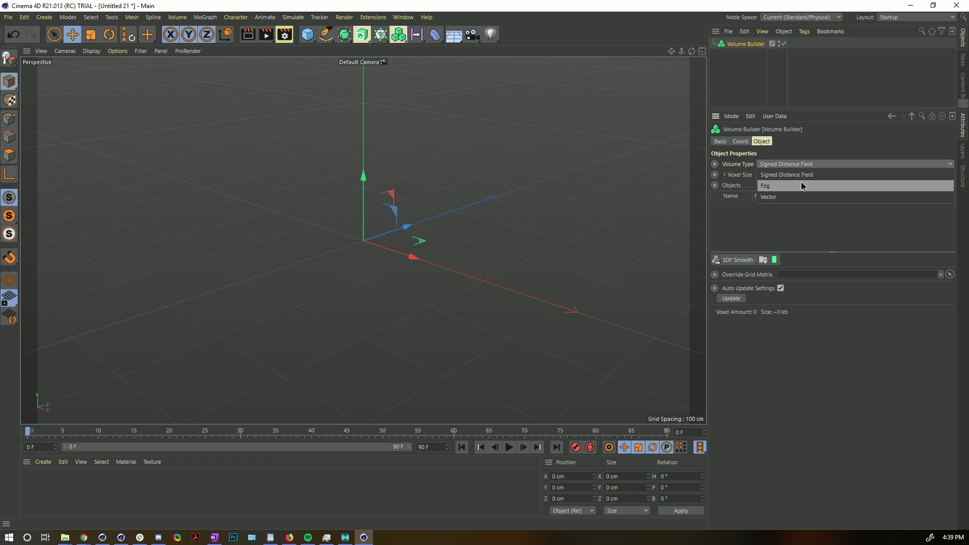
{"action": "left_click", "coordinate": [796, 198]}
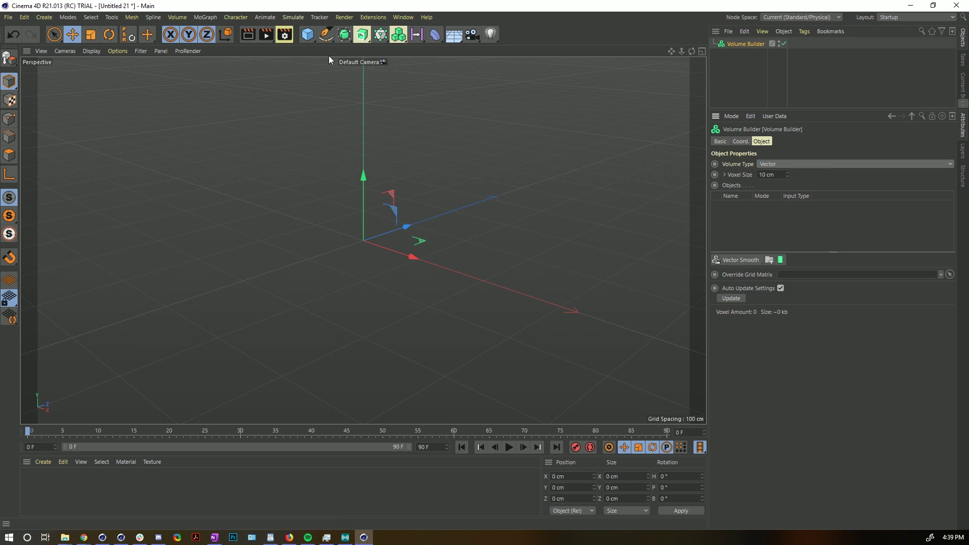
- Add a Circle spline and make it a child of the Volume Builder
{"action": "left_click", "coordinate": [325, 34]}
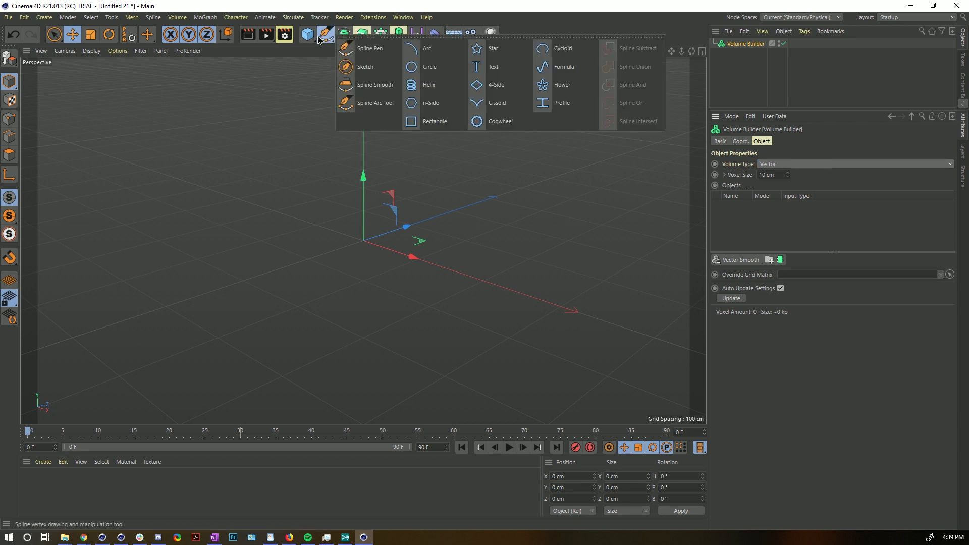
{"action": "left_click", "coordinate": [441, 71]}
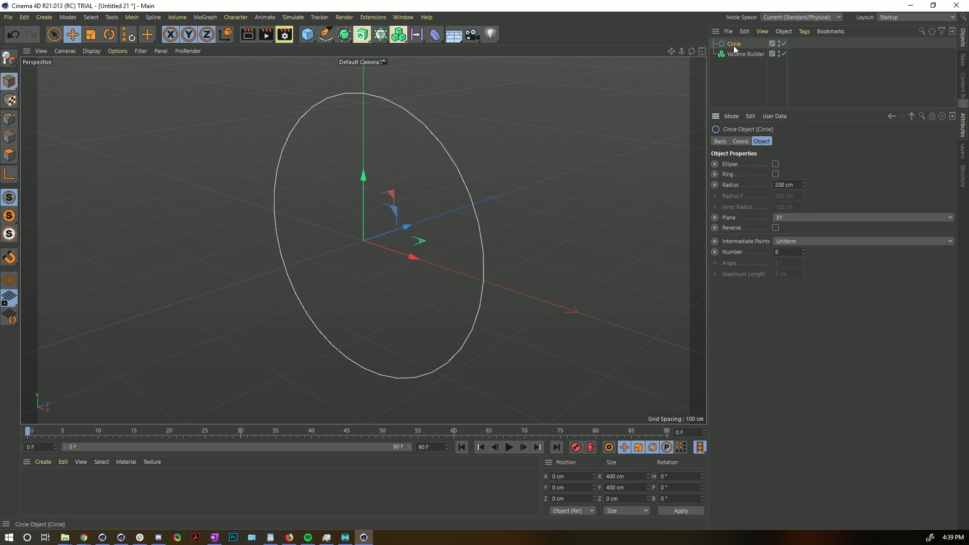
{"action": "left_click_drag", "start_coordinate": [734, 45], "coordinate": [733, 55]}
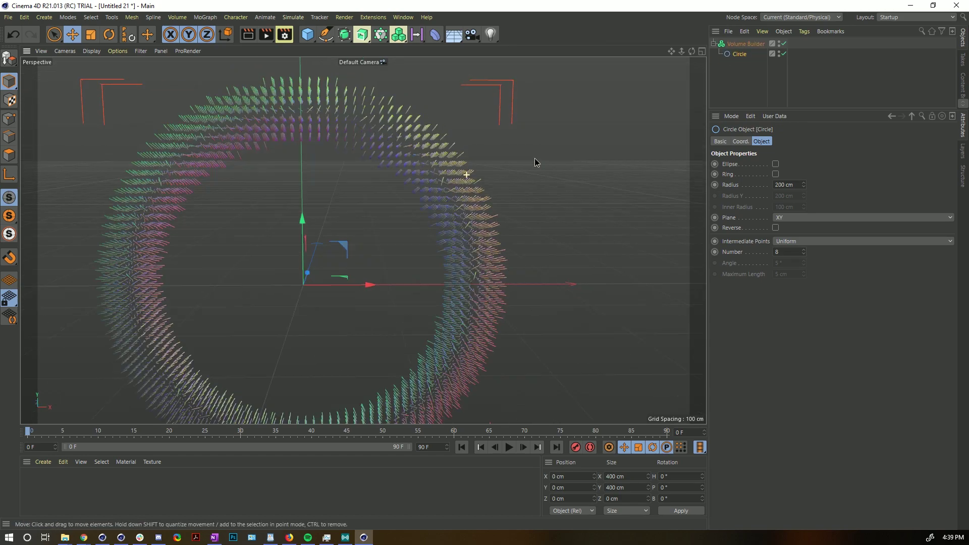
- Duplicate the Circle inside the Volume Builder and move the copy about 375 cm along X so the two rings overlap
{"action": "left_click_drag", "start_coordinate": [534, 159], "coordinate": [476, 144], "text": "alt"}
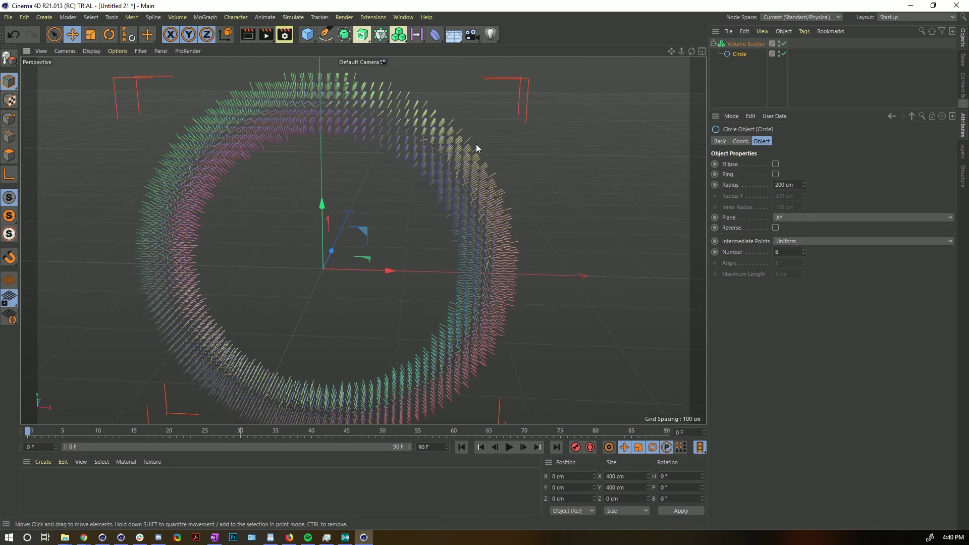
{"action": "left_click_drag", "start_coordinate": [465, 103], "coordinate": [438, 121], "text": "alt"}
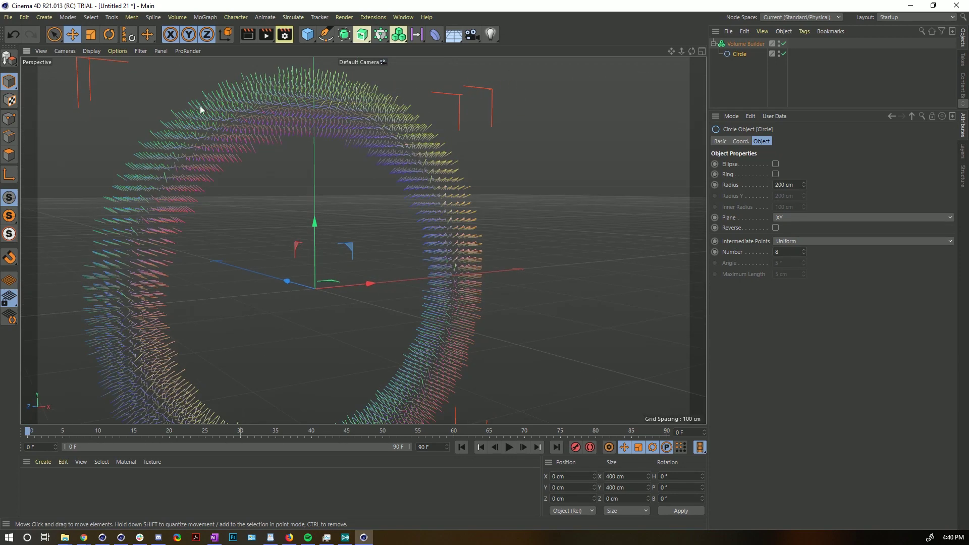
{"action": "left_click_drag", "start_coordinate": [166, 84], "coordinate": [651, 79], "text": "alt"}
{"action": "left_click_drag", "start_coordinate": [748, 52], "coordinate": [745, 49], "text": "ctrl"}
{"action": "left_click_drag", "start_coordinate": [388, 276], "coordinate": [703, 281]}
{"action": "scroll", "coordinate": [425, 234], "scroll_direction": "down", "scroll_amount": 5}
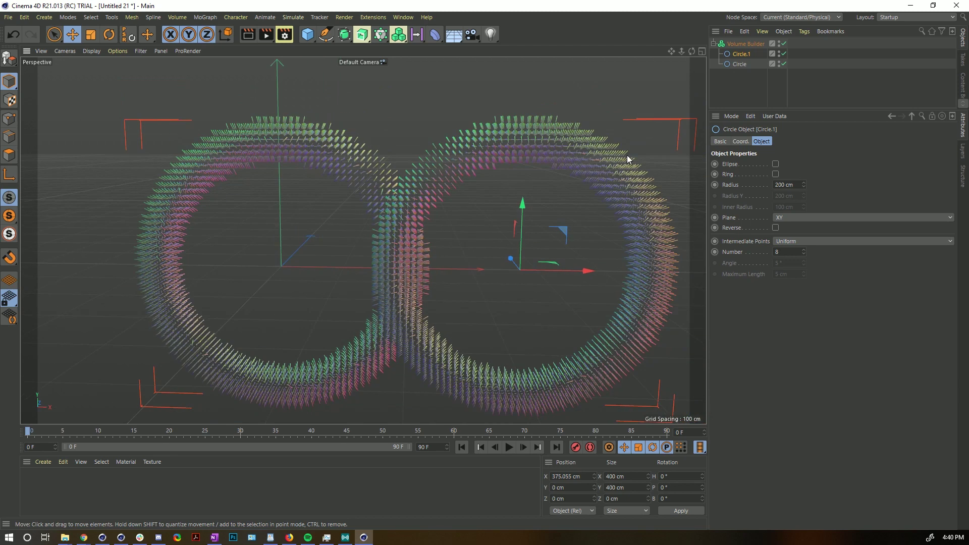
- Set the duplicated circle's mode in the Volume Builder to Cross after trying Add and Subtract
{"action": "left_click", "coordinate": [750, 44]}
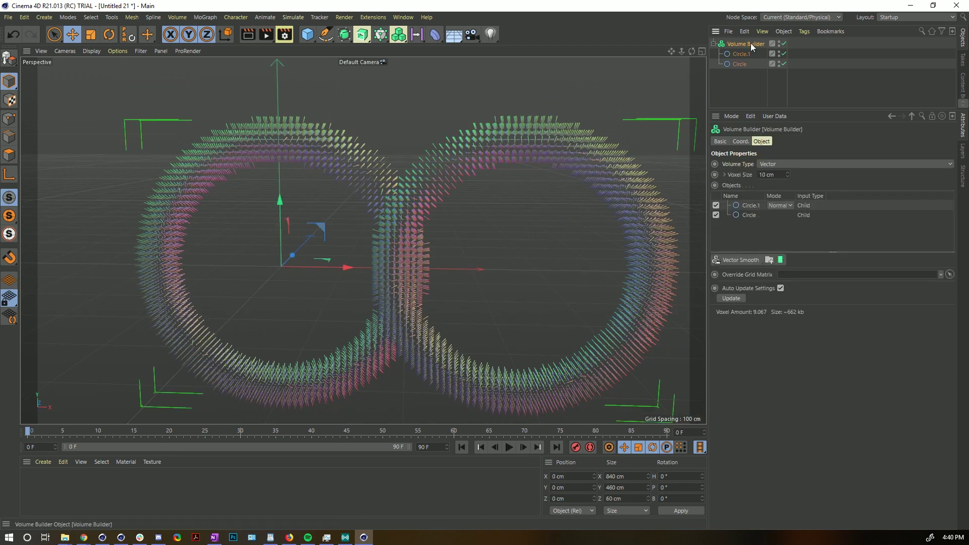
{"action": "left_click", "coordinate": [754, 205]}
{"action": "left_click", "coordinate": [781, 205]}
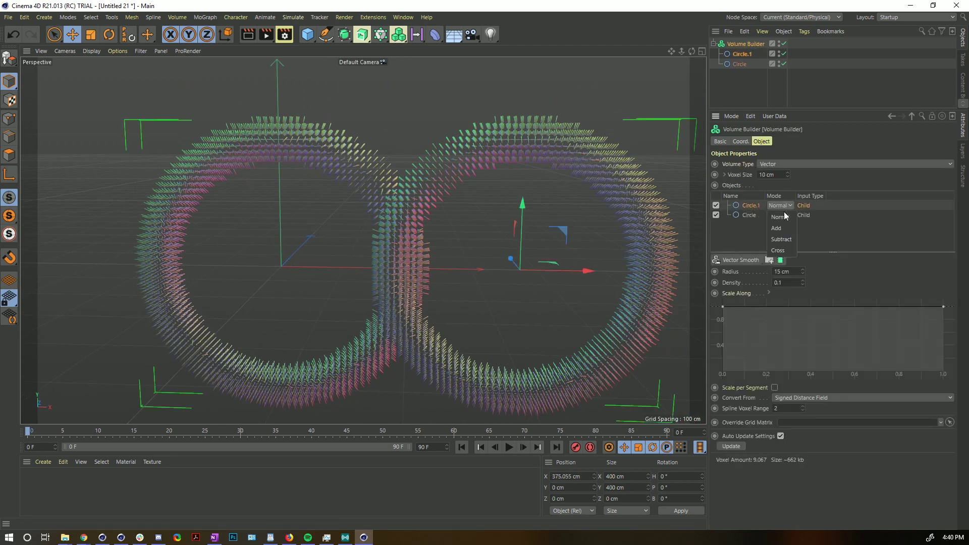
{"action": "left_click", "coordinate": [785, 227]}
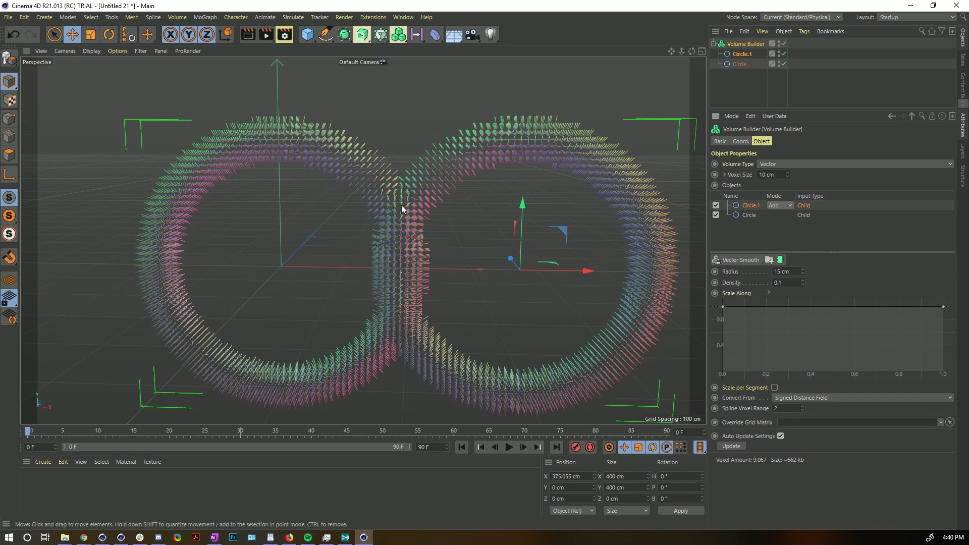
{"action": "left_click", "coordinate": [781, 205]}
{"action": "left_click", "coordinate": [785, 233]}
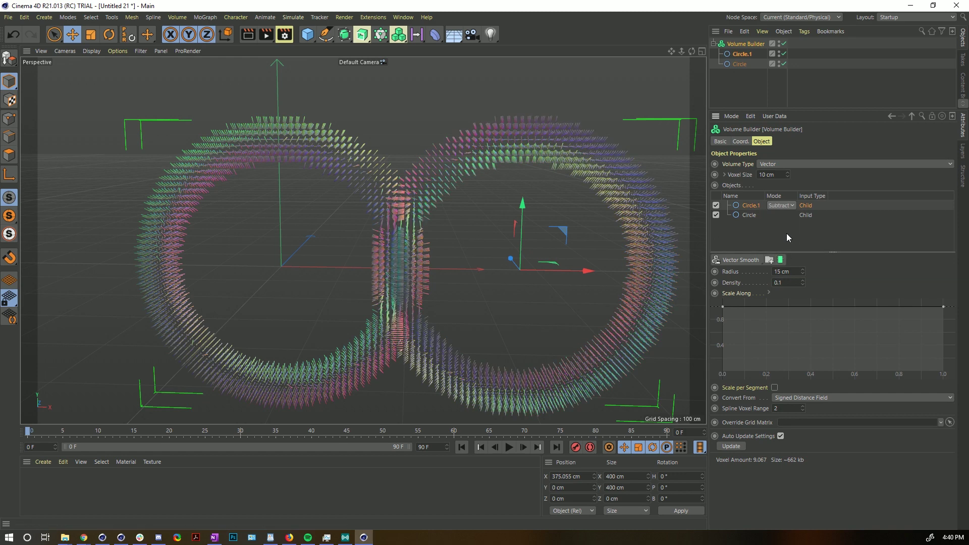
{"action": "left_click", "coordinate": [783, 204]}
{"action": "left_click", "coordinate": [789, 250]}
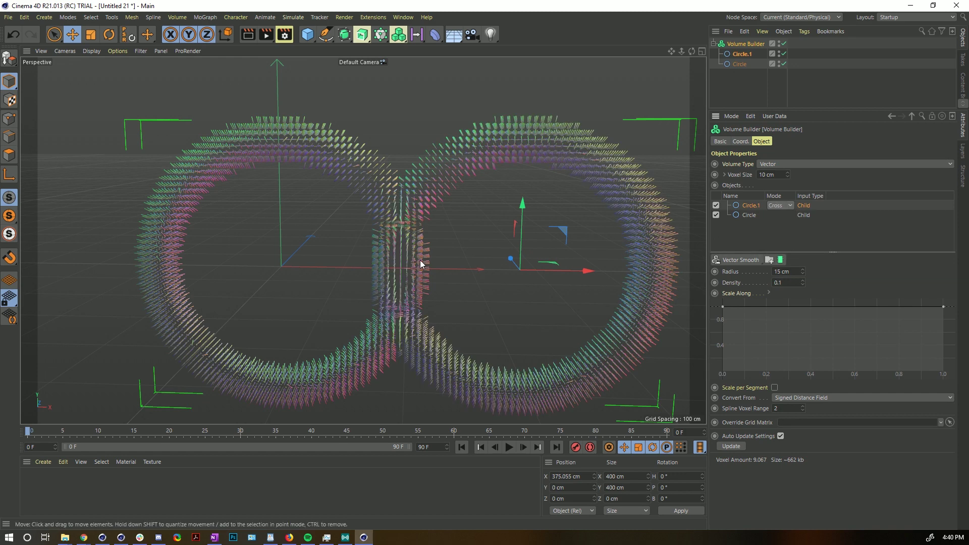
- Inspect the vectors where the circles overlap and add a Vector Smooth filter layer to the Volume Builder
{"action": "scroll", "coordinate": [445, 240], "scroll_direction": "up", "scroll_amount": 5}
{"action": "scroll", "coordinate": [434, 244], "scroll_direction": "down", "scroll_amount": 6}
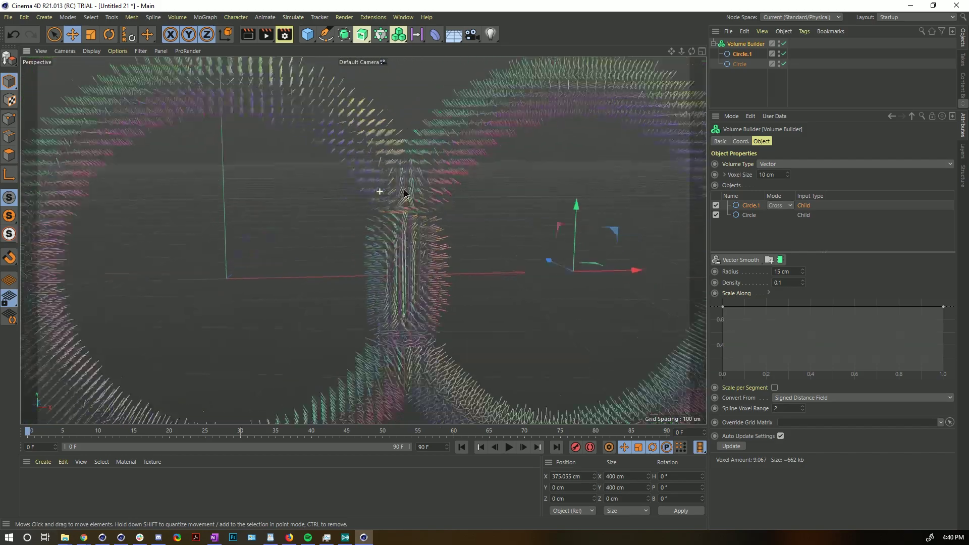
{"action": "left_click_drag", "start_coordinate": [434, 237], "coordinate": [323, 135], "text": "alt"}
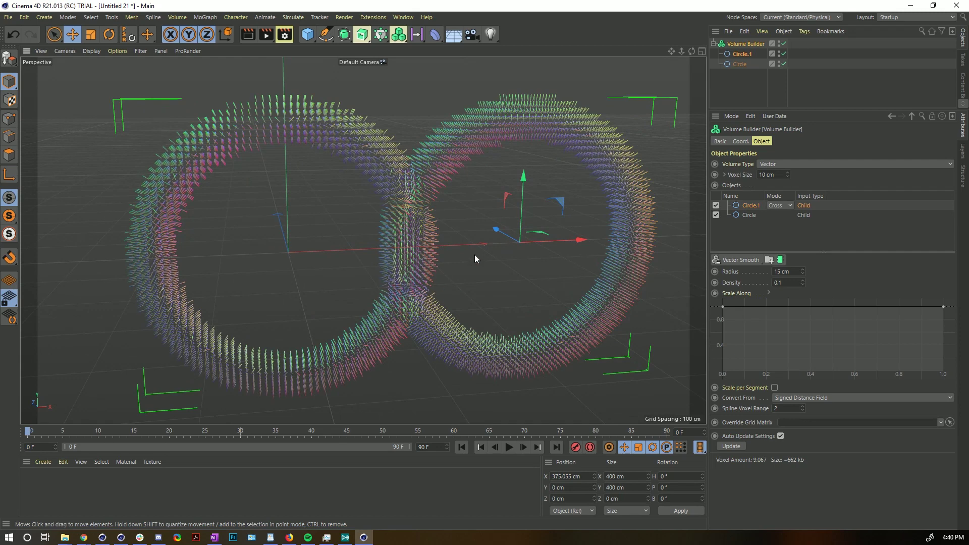
{"action": "left_click", "coordinate": [736, 261]}
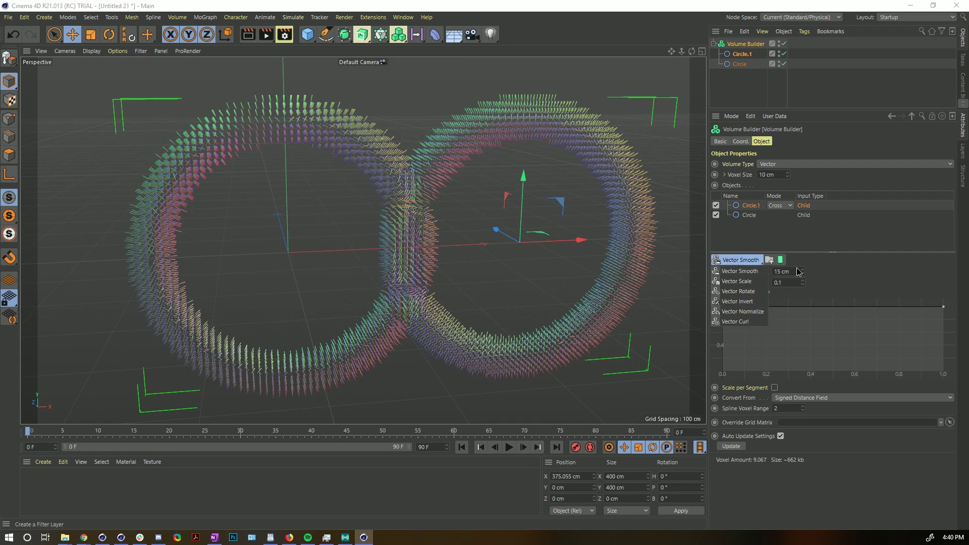
{"action": "left_click", "coordinate": [756, 272]}
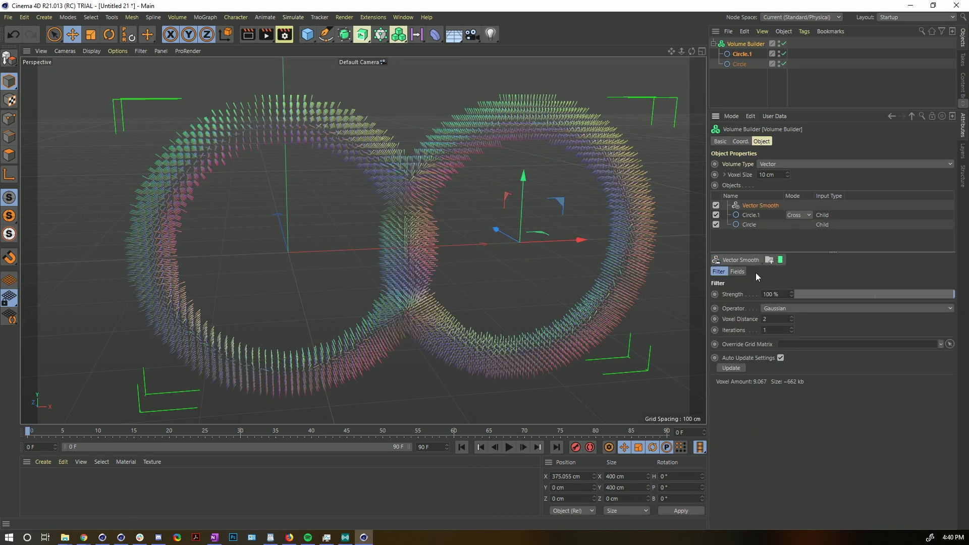
- Reduce the Vector Smooth filter's strength to 59% and add a Vector Curl filter layer to the Volume Builder
{"action": "left_click_drag", "start_coordinate": [862, 297], "coordinate": [890, 310]}
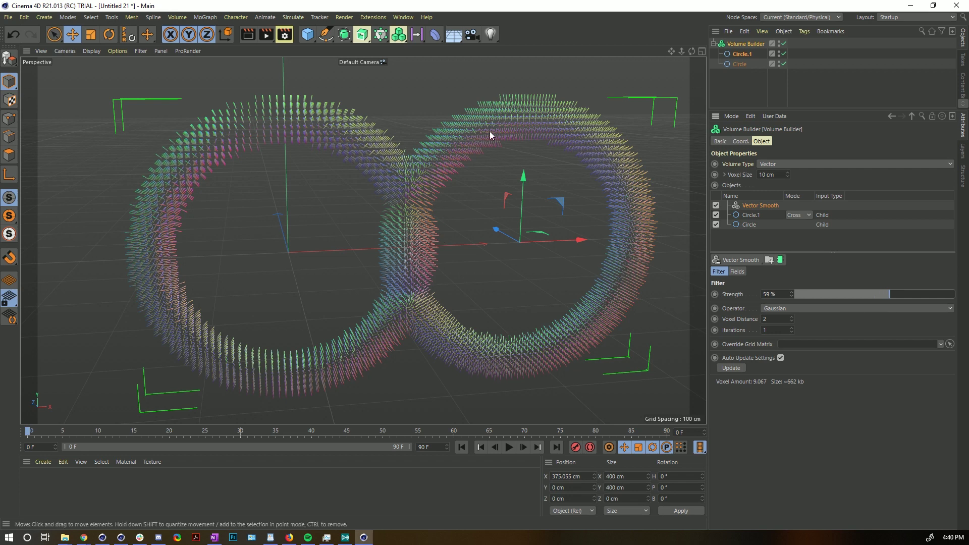
{"action": "left_click_drag", "start_coordinate": [485, 192], "coordinate": [417, 237], "text": "alt"}
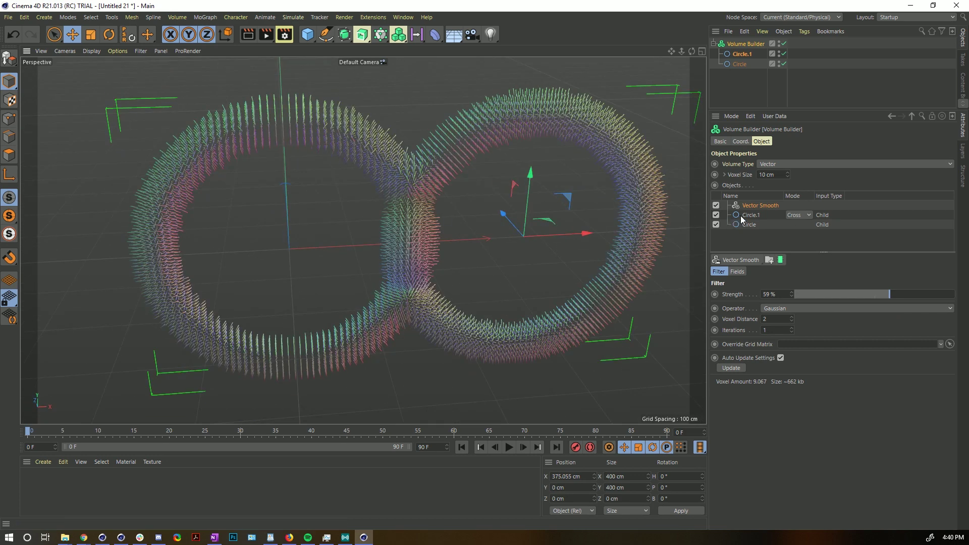
{"action": "left_click", "coordinate": [752, 260]}
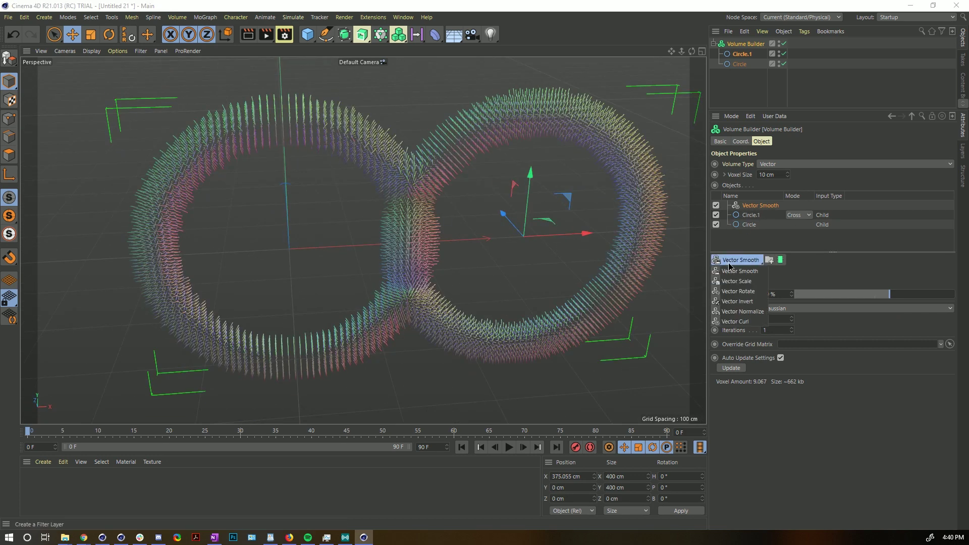
{"action": "left_click", "coordinate": [746, 323]}
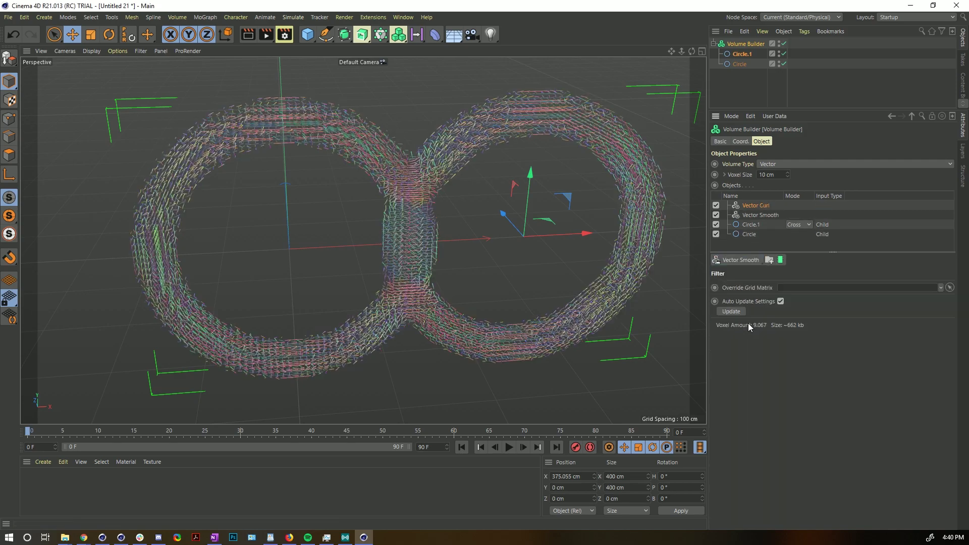
{"action": "scroll", "coordinate": [309, 112], "scroll_direction": "up", "scroll_amount": 5}
{"action": "left_click_drag", "start_coordinate": [308, 118], "coordinate": [386, 189], "text": "alt"}
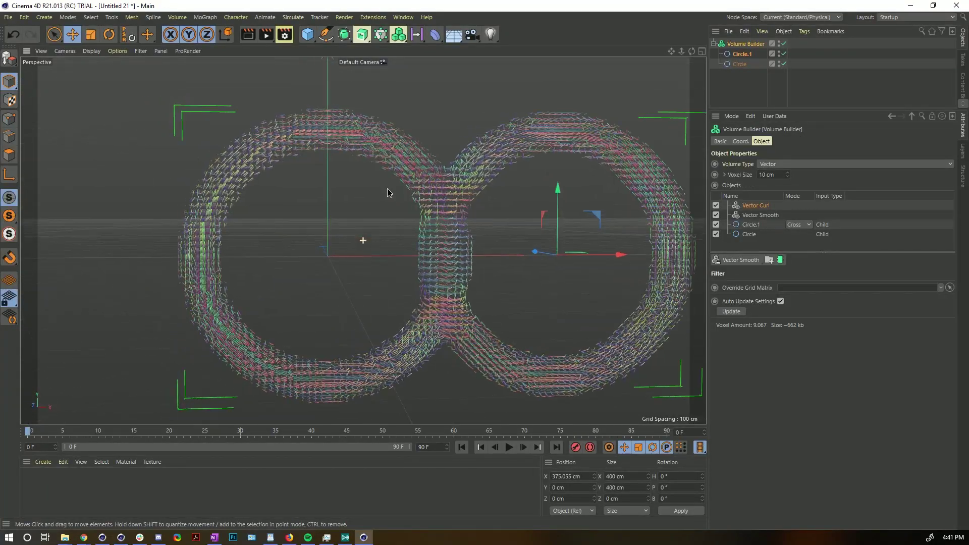
{"action": "scroll", "coordinate": [365, 201], "scroll_direction": "up", "scroll_amount": 3}
{"action": "scroll", "coordinate": [365, 201], "scroll_direction": "down", "scroll_amount": 2}
- Add a Vector Rotate filter layer to the Volume Builder, rotating the vectors 90° about the Y axis
{"action": "left_click", "coordinate": [742, 260]}
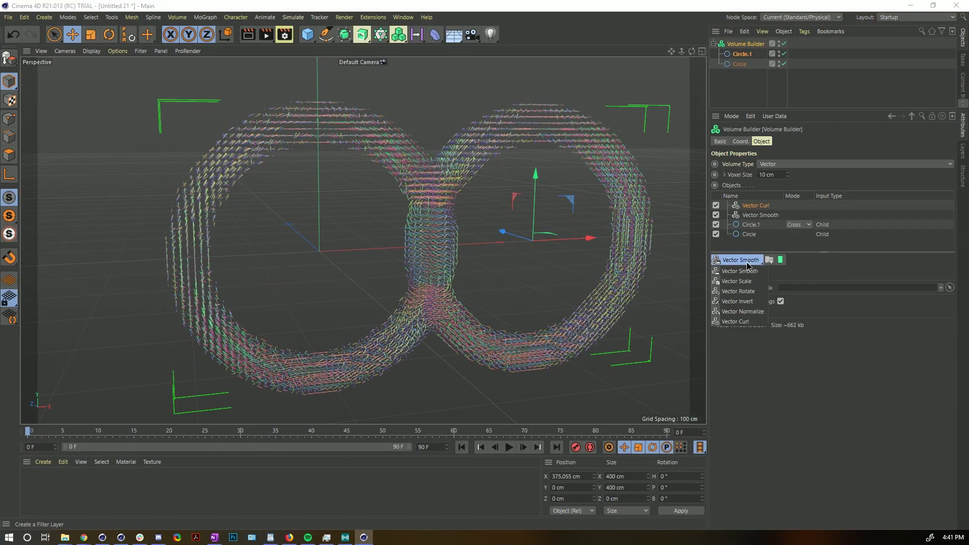
{"action": "left_click", "coordinate": [737, 291]}
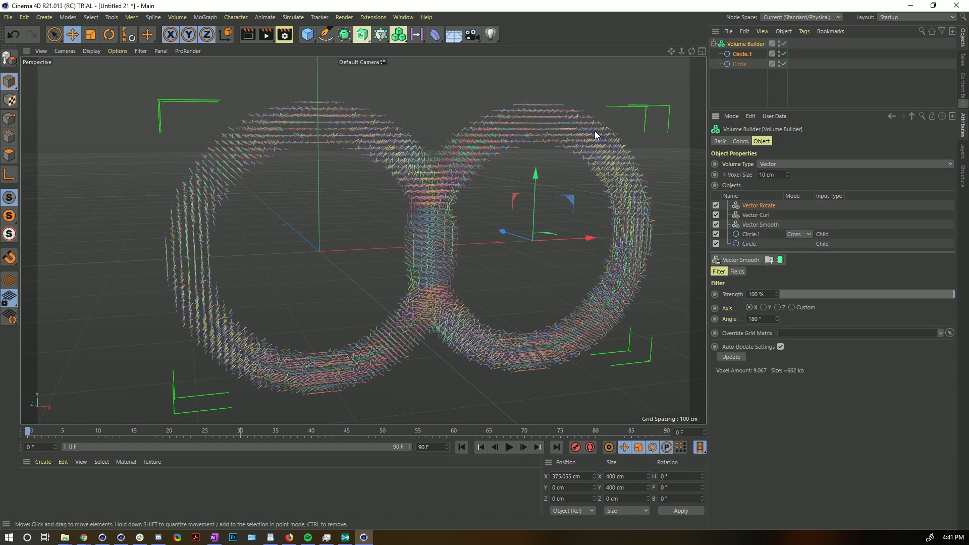
{"action": "left_click", "coordinate": [763, 307]}
{"action": "scroll", "coordinate": [757, 319], "scroll_direction": "down", "scroll_amount": 3}
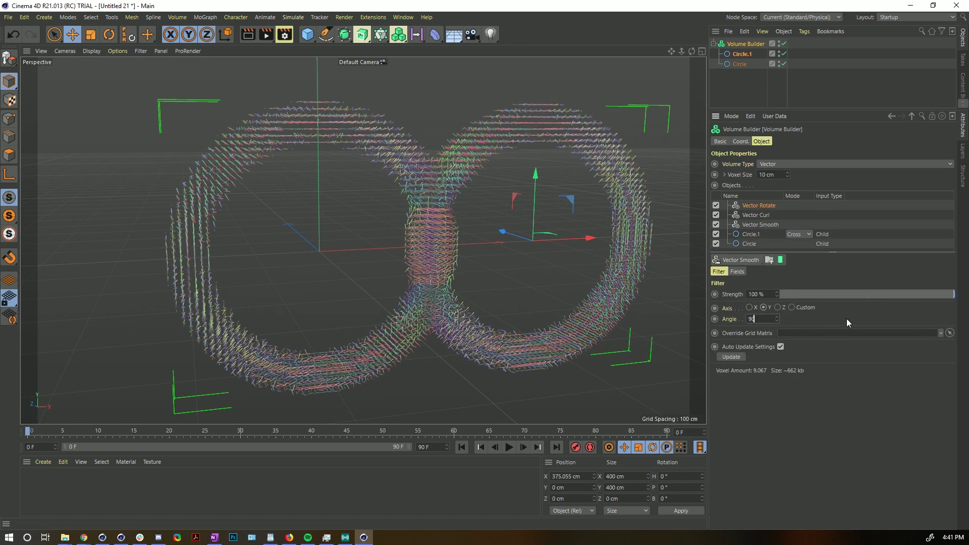
{"action": "left_click_drag", "start_coordinate": [370, 141], "coordinate": [526, 159], "text": "alt"}
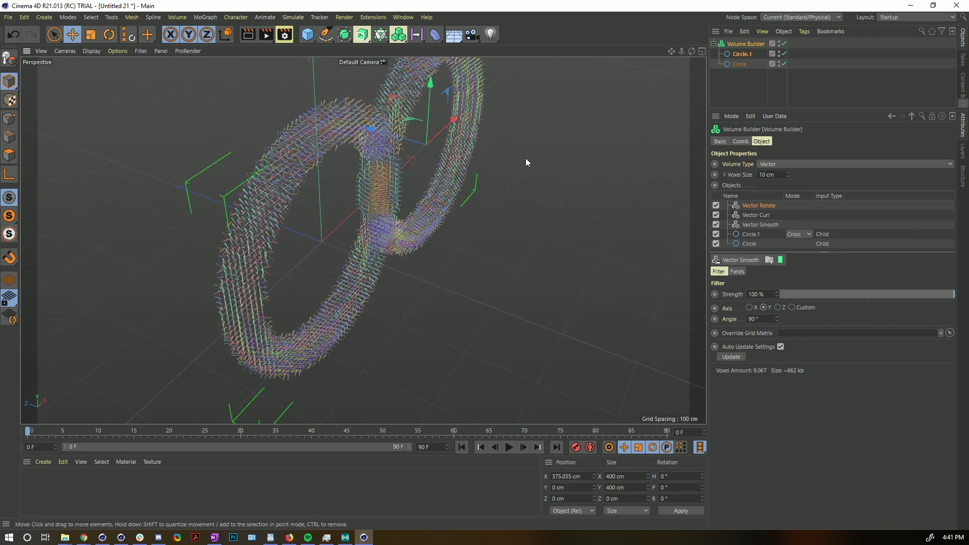
{"action": "left_click_drag", "start_coordinate": [430, 196], "coordinate": [610, 248], "text": "alt"}
- Add a Vector Invert filter layer on top of the Volume Builder's object list
{"action": "left_click", "coordinate": [743, 262]}
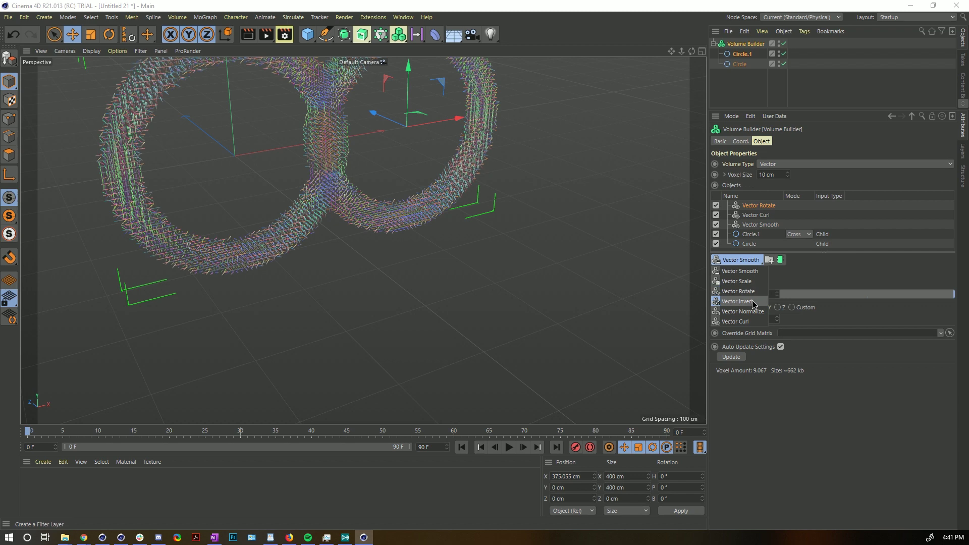
{"action": "left_click", "coordinate": [737, 301]}
{"action": "left_click_drag", "start_coordinate": [309, 131], "coordinate": [403, 217], "text": "alt"}
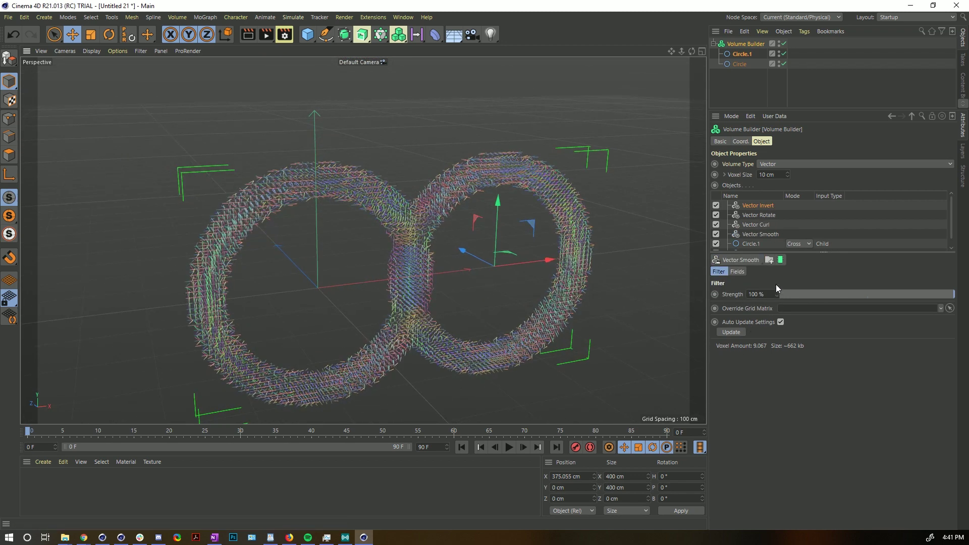
{"action": "left_click", "coordinate": [741, 260]}
{"action": "left_click", "coordinate": [844, 272]}
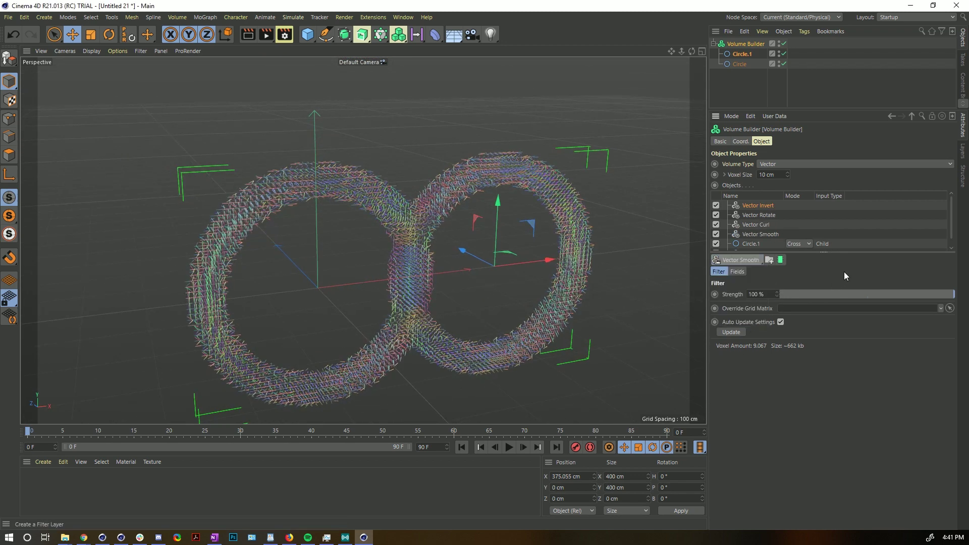
- Examine the filter and field settings of the Vector Invert, Curl, Rotate and Smooth layers in the Volume Builder
{"action": "left_click", "coordinate": [736, 272]}
{"action": "left_click", "coordinate": [722, 273]}
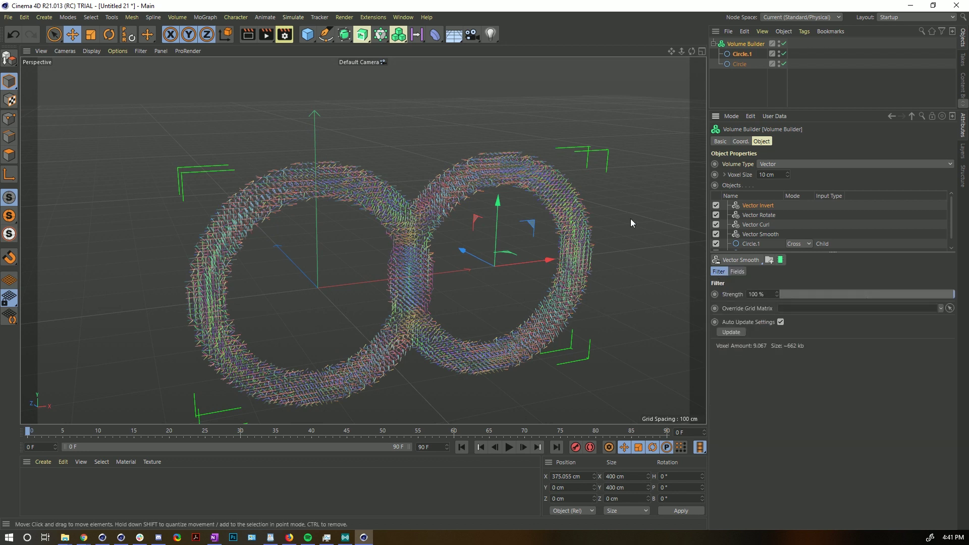
{"action": "left_click", "coordinate": [759, 224]}
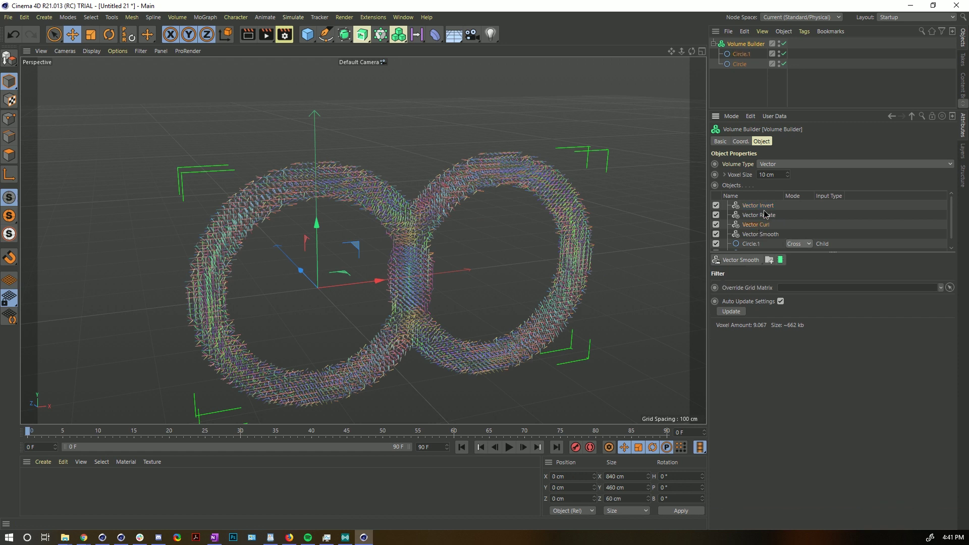
{"action": "left_click", "coordinate": [759, 215]}
{"action": "left_click", "coordinate": [737, 271]}
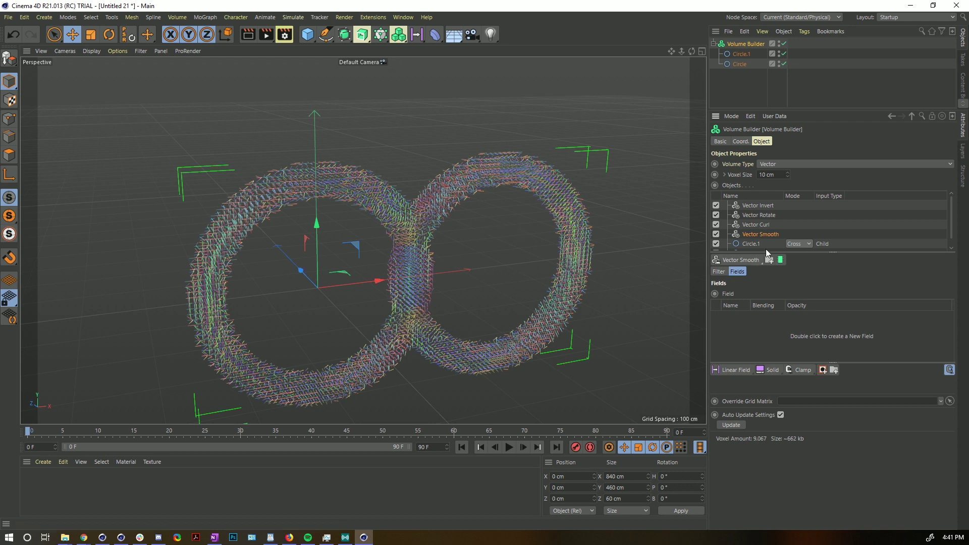
{"action": "left_click_drag", "start_coordinate": [434, 246], "coordinate": [535, 121], "text": "alt"}
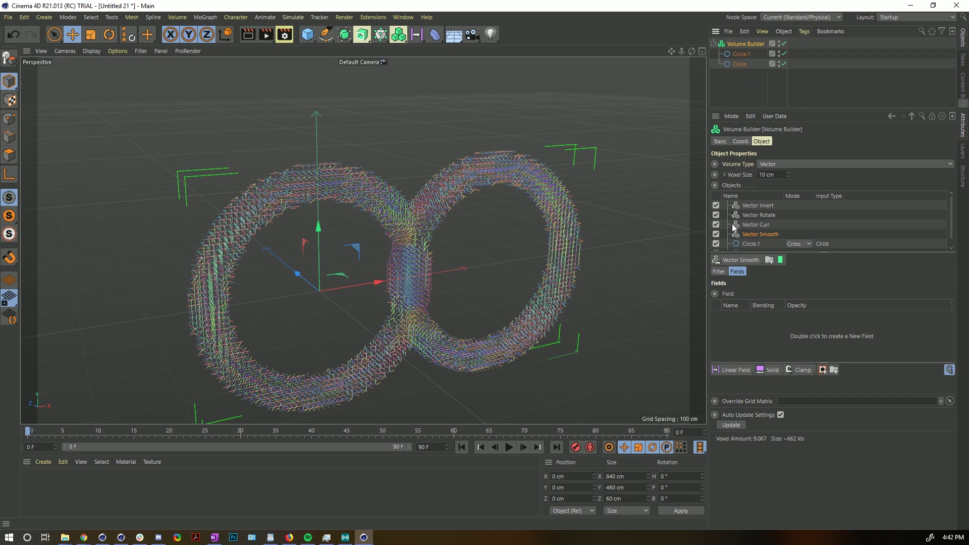
{"action": "left_click_drag", "start_coordinate": [439, 126], "coordinate": [407, 191], "text": "alt"}
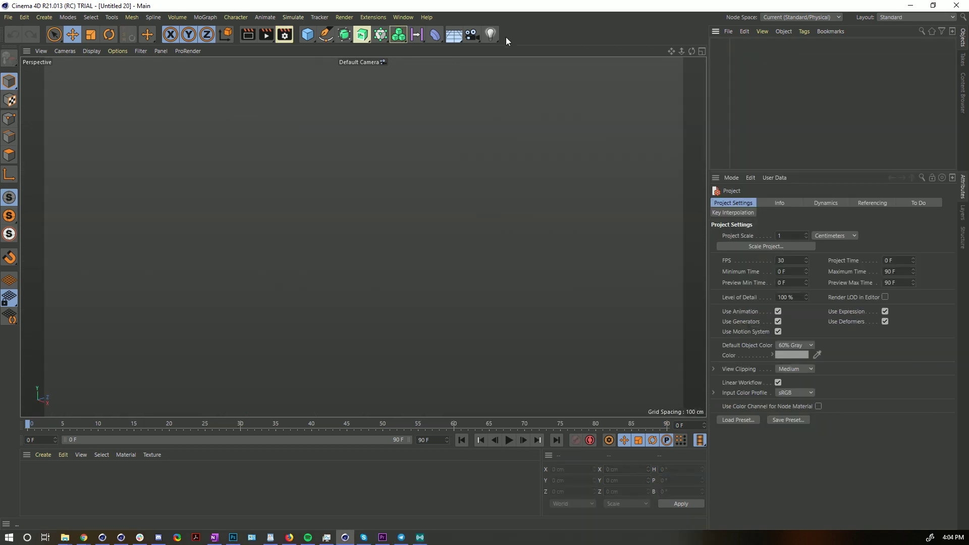
- Create a Volume Builder in the empty scene and set its volume type to Vector
{"action": "left_click", "coordinate": [398, 35]}
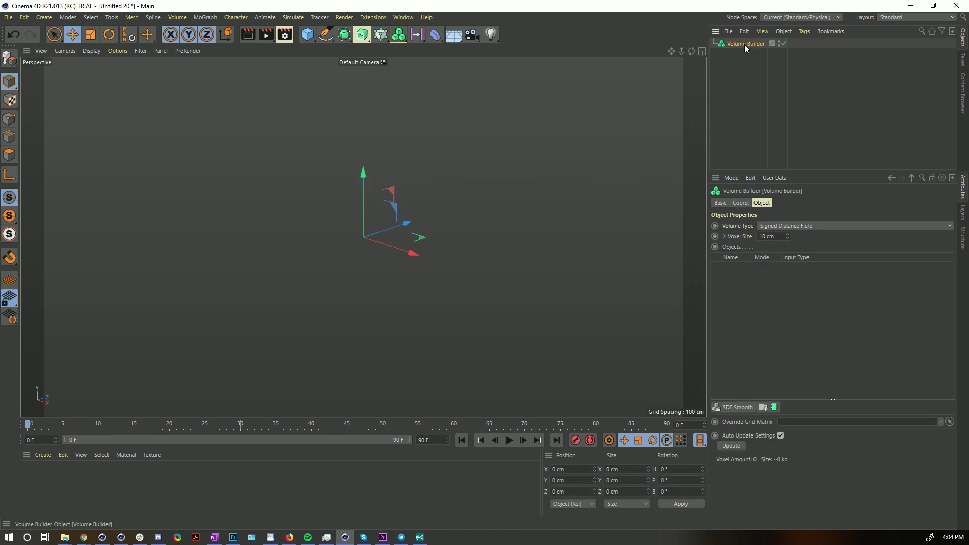
{"action": "left_click", "coordinate": [765, 226]}
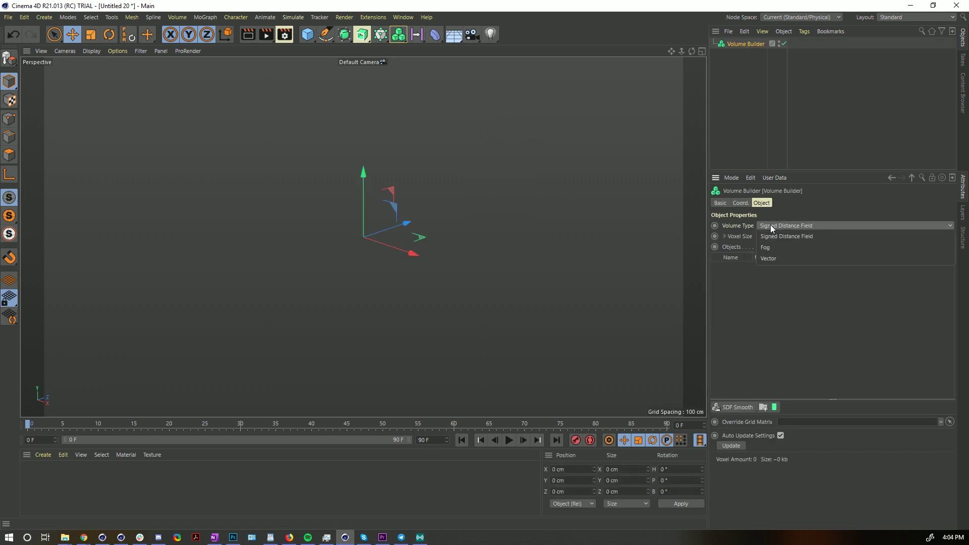
{"action": "left_click", "coordinate": [774, 256]}
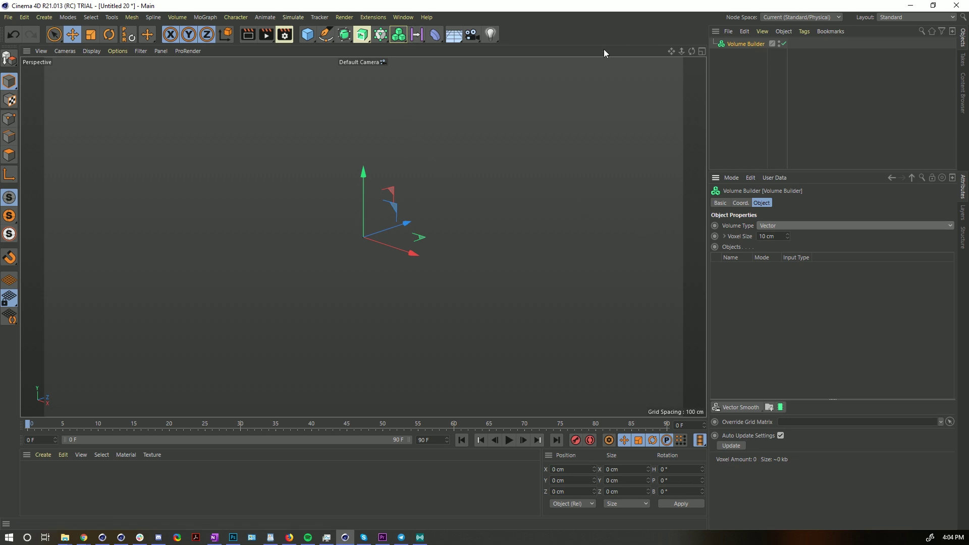
- Add a Linear Field and make it a child of the Volume Builder
{"action": "left_click", "coordinate": [416, 34]}
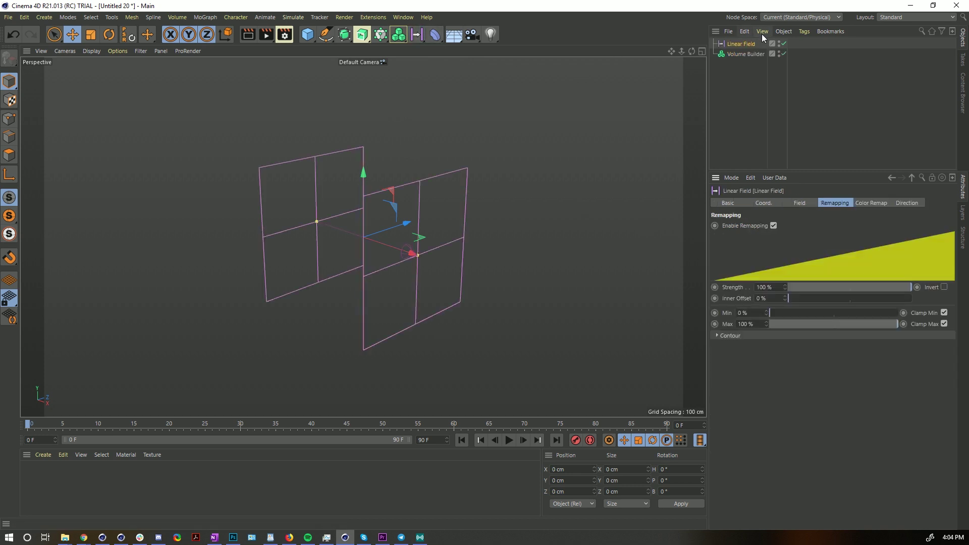
{"action": "left_click_drag", "start_coordinate": [741, 44], "coordinate": [744, 53]}
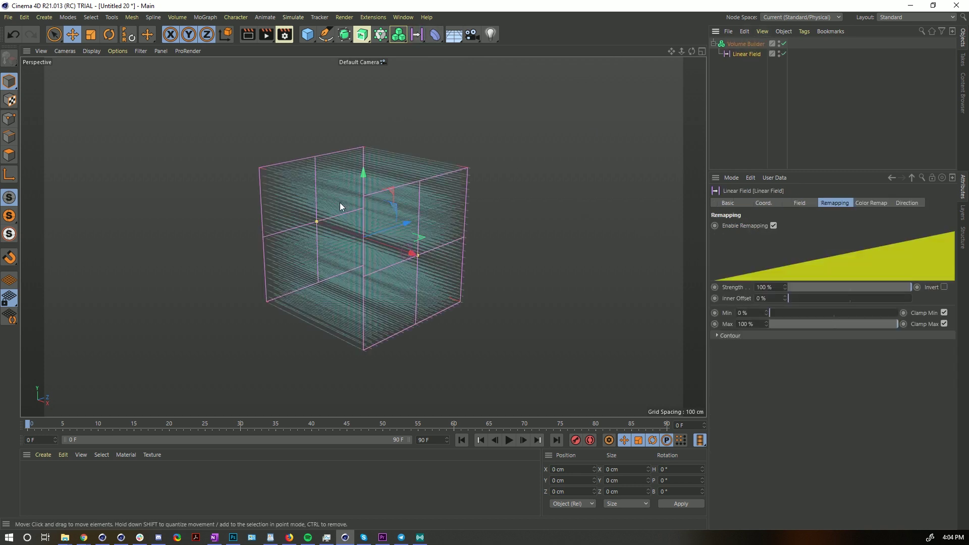
{"action": "left_click_drag", "start_coordinate": [340, 207], "coordinate": [344, 228], "text": "alt"}
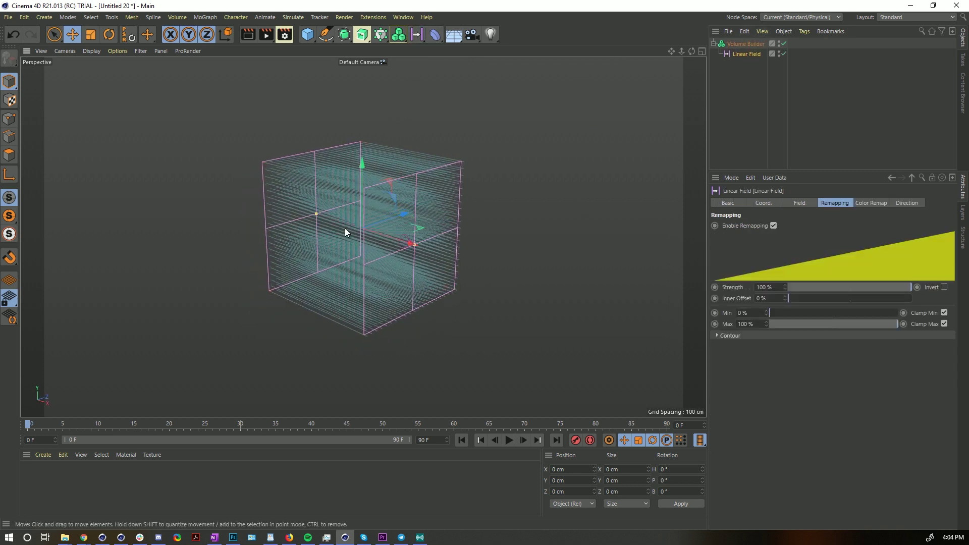
- Flatten the Linear Field's creation box in the Volume Builder to 1 cm in X and 2000 cm in Y and Z
{"action": "left_click", "coordinate": [746, 44]}
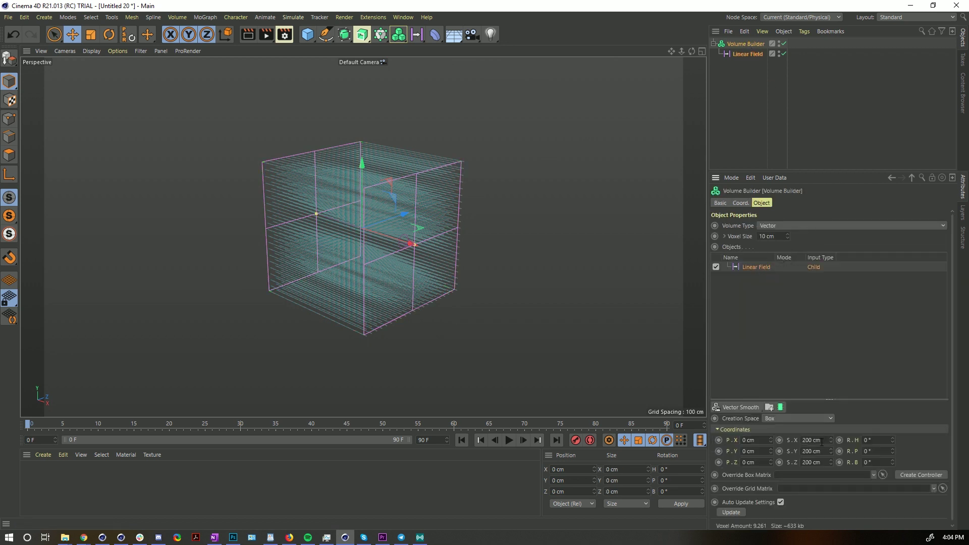
{"action": "double_click", "coordinate": [821, 440]}
{"action": "type", "text": "1"}
{"action": "key", "text": "Return"}
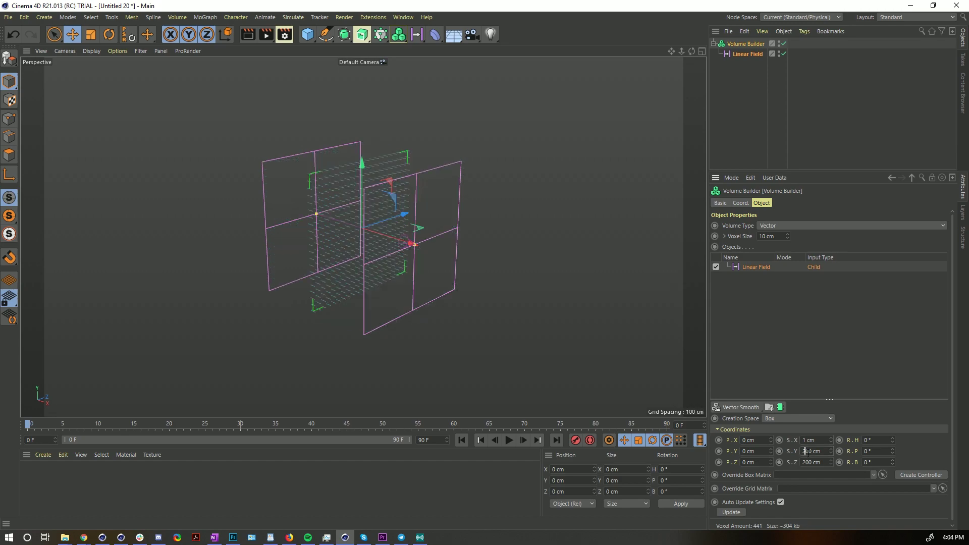
{"action": "double_click", "coordinate": [810, 451]}
{"action": "type", "text": "2000"}
{"action": "key", "text": "Tab"}
{"action": "type", "text": "2000"}
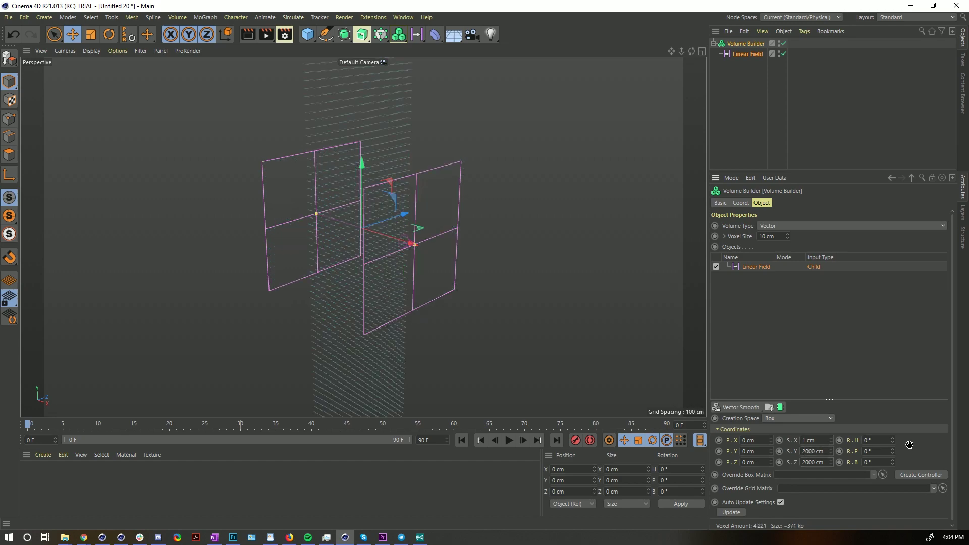
{"action": "key", "text": "Return"}
{"action": "scroll", "coordinate": [469, 241], "scroll_direction": "down", "scroll_amount": 5}
{"action": "left_click_drag", "start_coordinate": [469, 241], "coordinate": [403, 148], "text": "alt"}
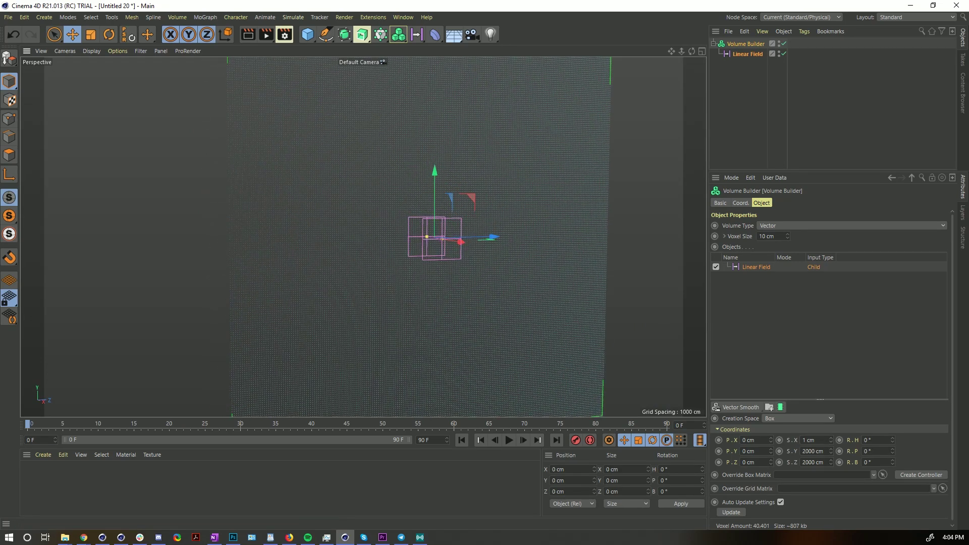
- Add a Random Field and place it inside the Volume Builder above the Linear Field
{"action": "left_click", "coordinate": [418, 37]}
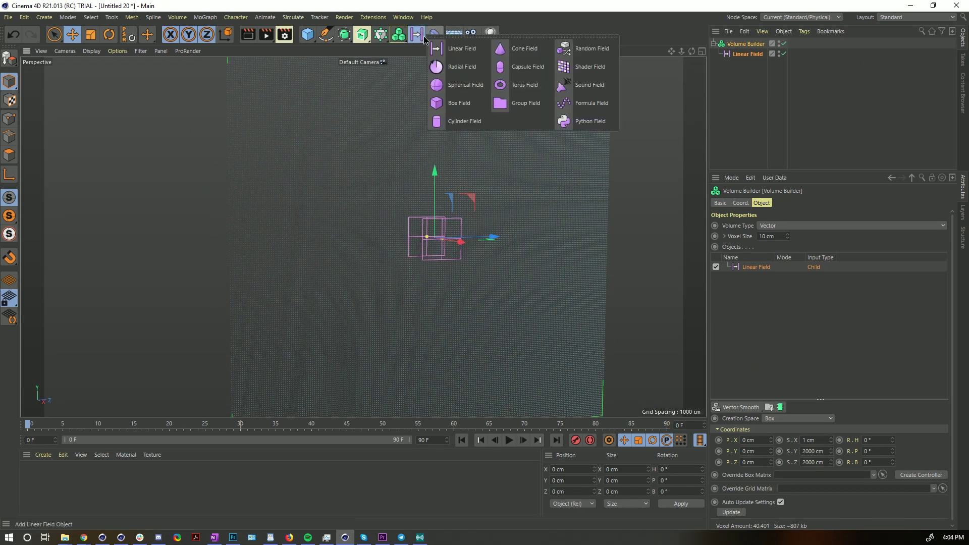
{"action": "left_click", "coordinate": [588, 49]}
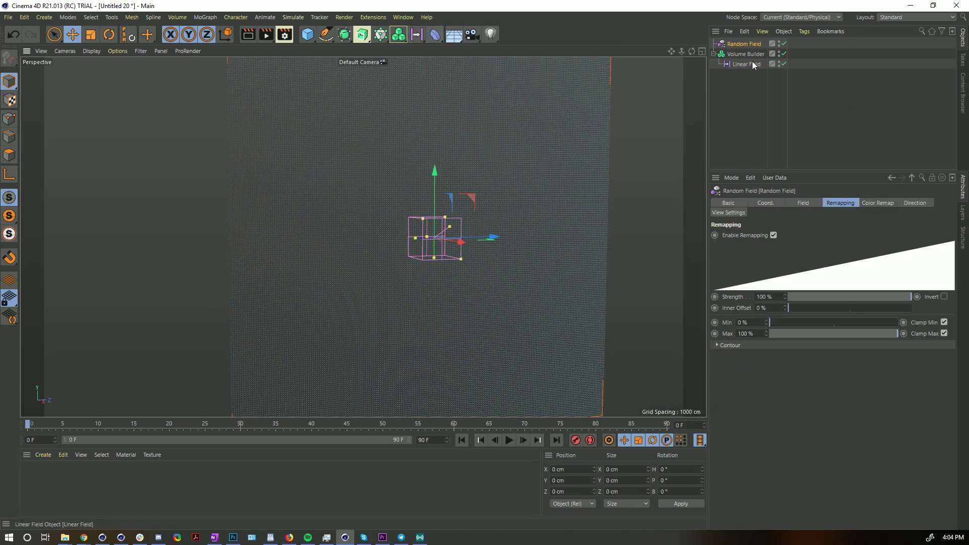
{"action": "left_click_drag", "start_coordinate": [746, 47], "coordinate": [747, 54]}
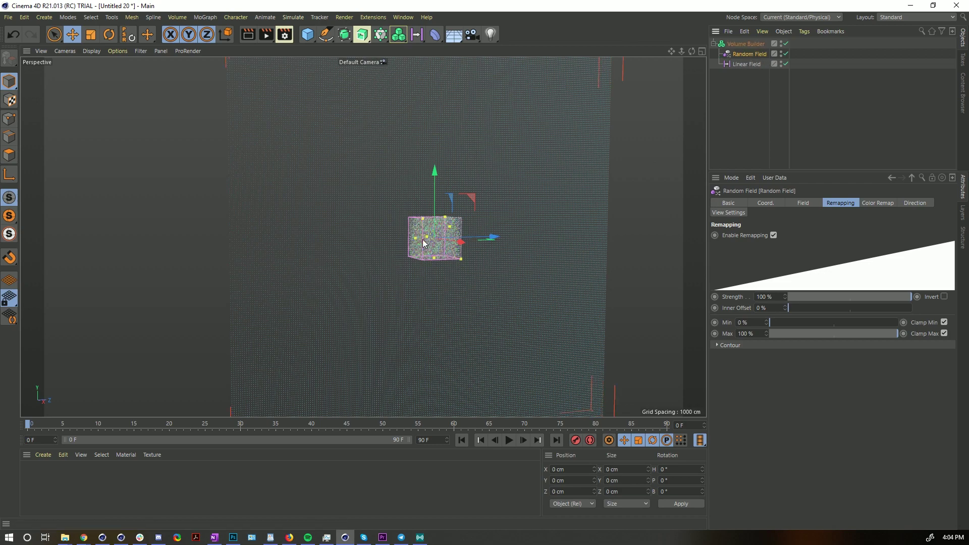
{"action": "scroll", "coordinate": [476, 226], "scroll_direction": "up", "scroll_amount": 5}
{"action": "left_click_drag", "start_coordinate": [476, 227], "coordinate": [455, 244], "text": "alt"}
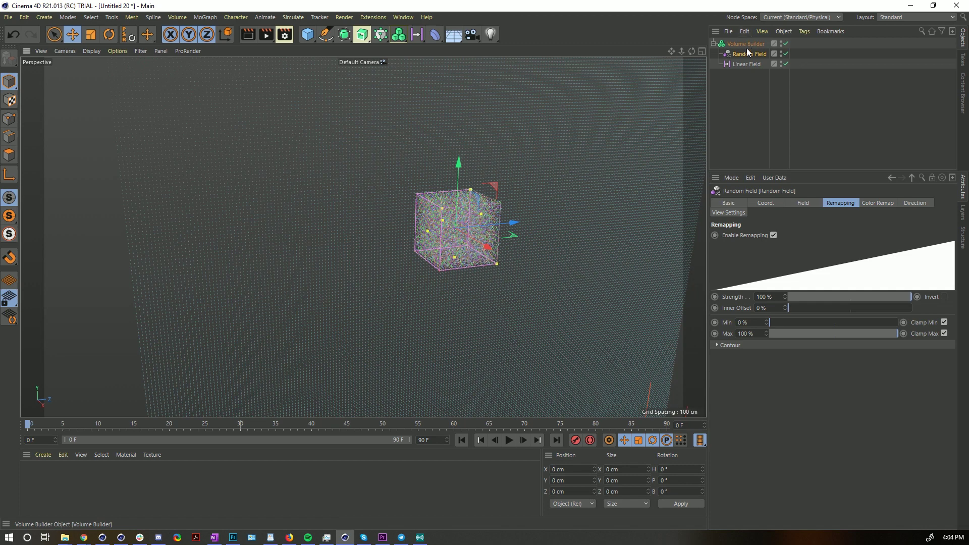
- Set the Random Field layer's creation space in the Volume Builder to Objects Below
{"action": "left_click", "coordinate": [794, 202]}
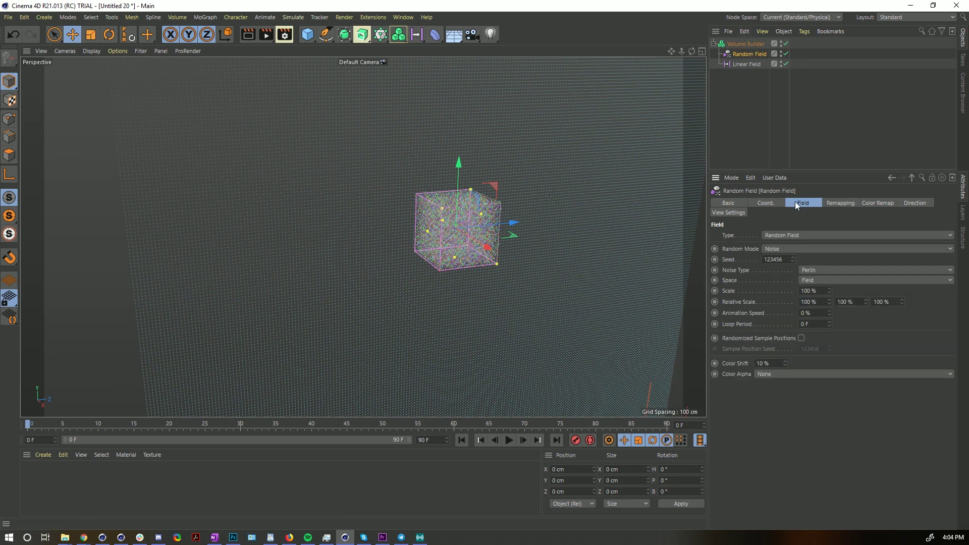
{"action": "left_click", "coordinate": [743, 45]}
{"action": "left_click", "coordinate": [752, 267]}
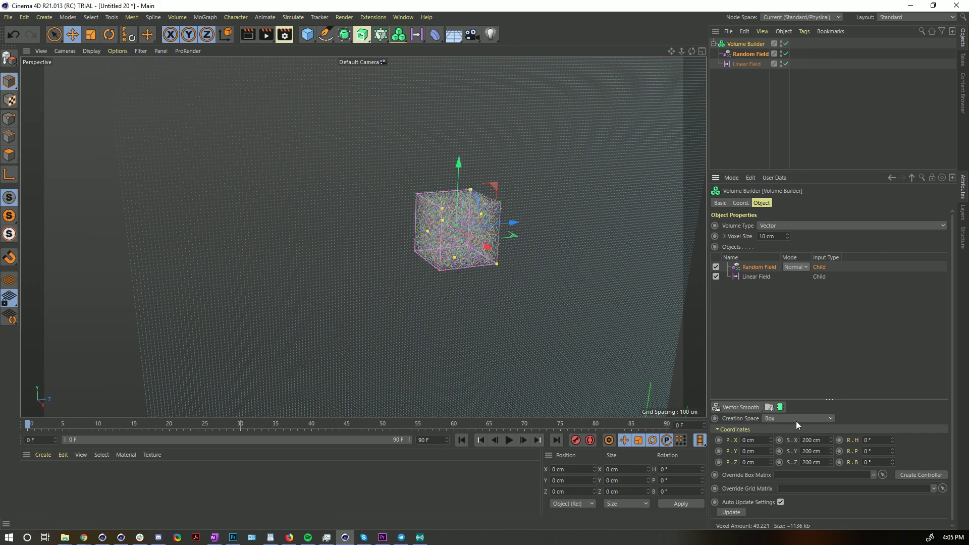
{"action": "left_click", "coordinate": [795, 440]}
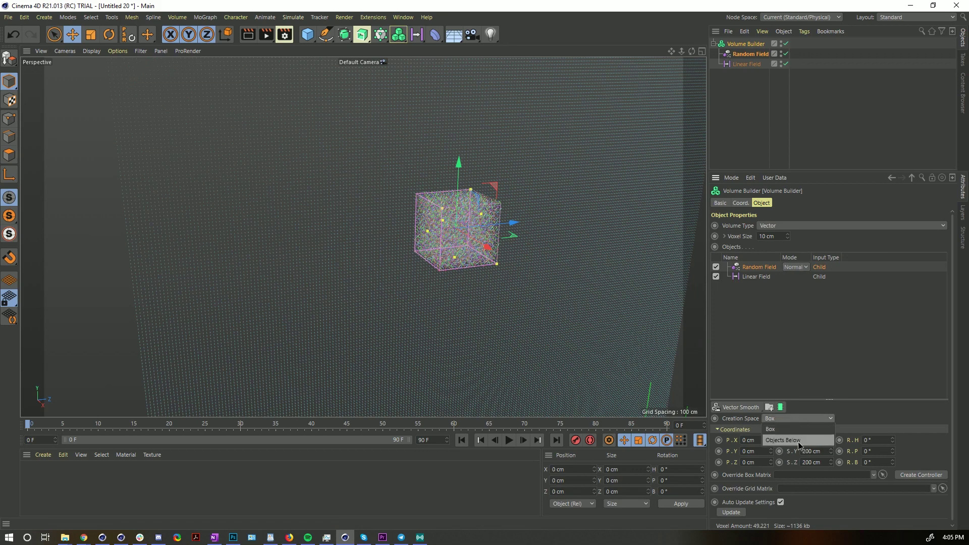
{"action": "scroll", "coordinate": [485, 201], "scroll_direction": "down", "scroll_amount": 3}
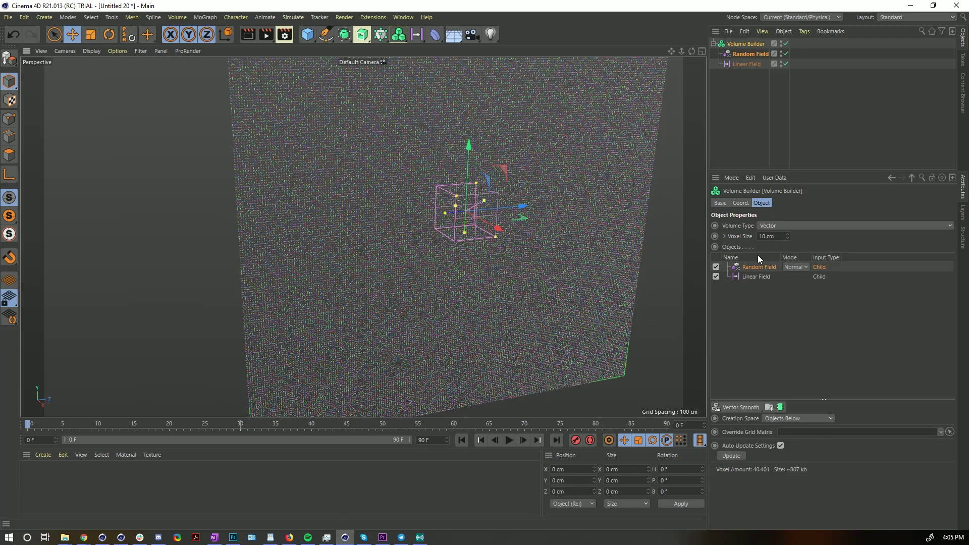
- Set the Random Field's noise scale to 1000%
{"action": "left_click", "coordinate": [738, 53]}
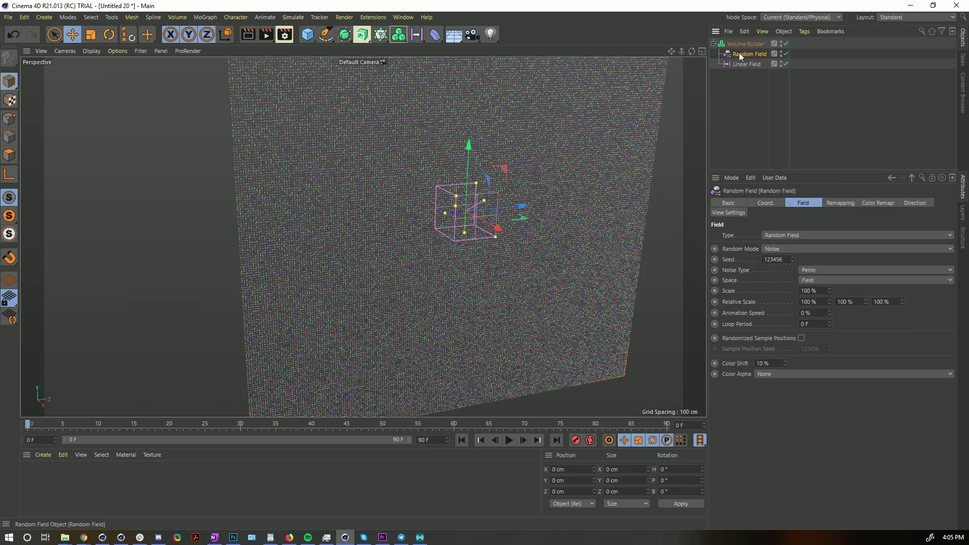
{"action": "left_click", "coordinate": [807, 291]}
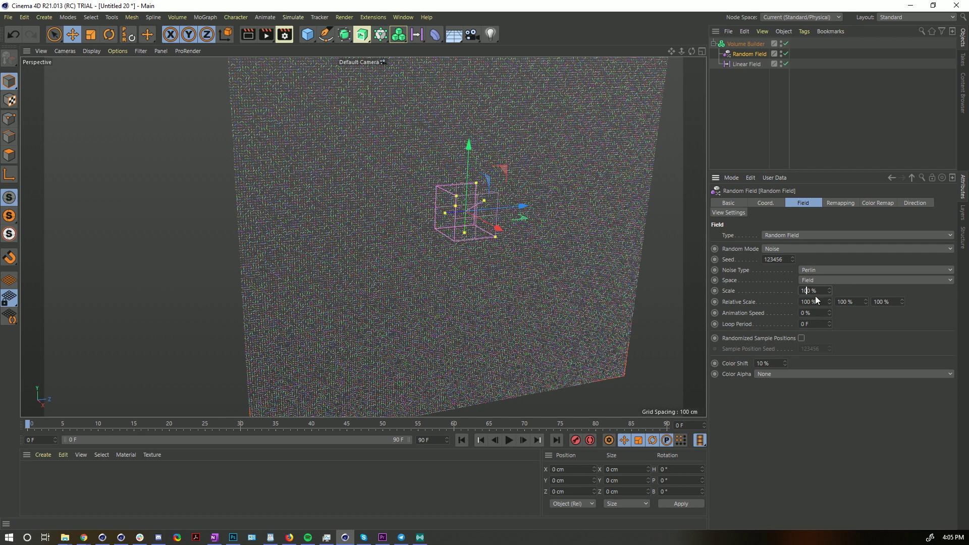
{"action": "type", "text": "0"}
{"action": "key", "text": "Return"}
{"action": "left_click_drag", "start_coordinate": [557, 185], "coordinate": [507, 227], "text": "alt"}
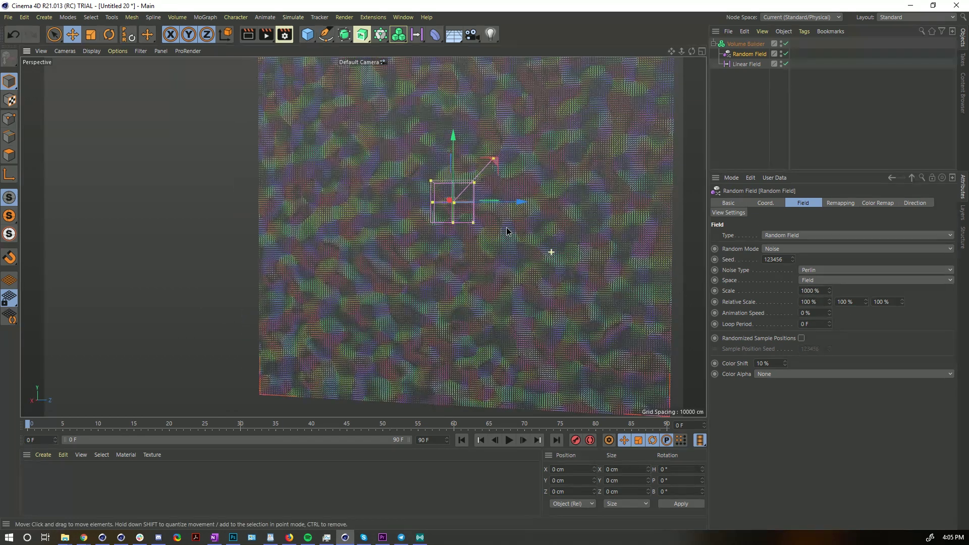
- Try Cell Voronoi as the Random Field's noise type, and settle on Voronoi 1
{"action": "left_click", "coordinate": [830, 271]}
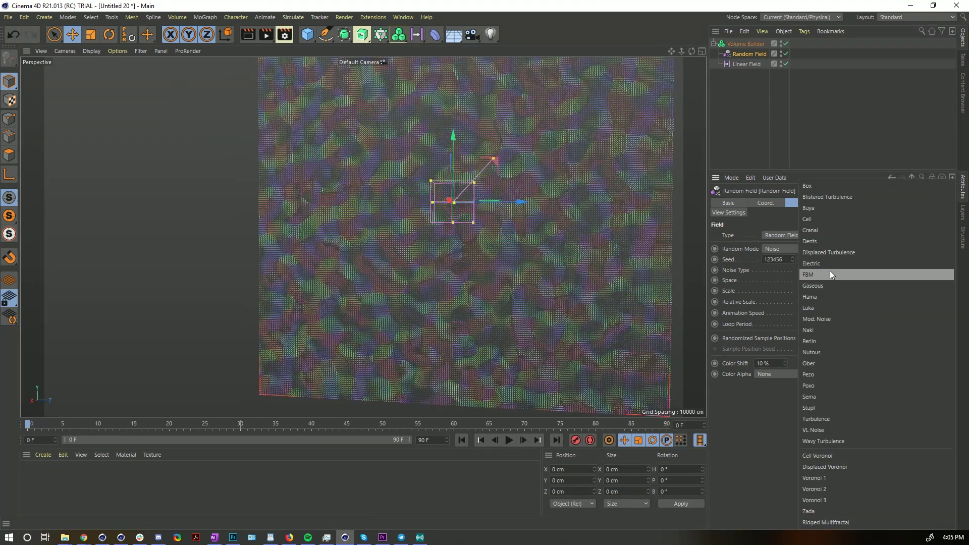
{"action": "left_click", "coordinate": [835, 455]}
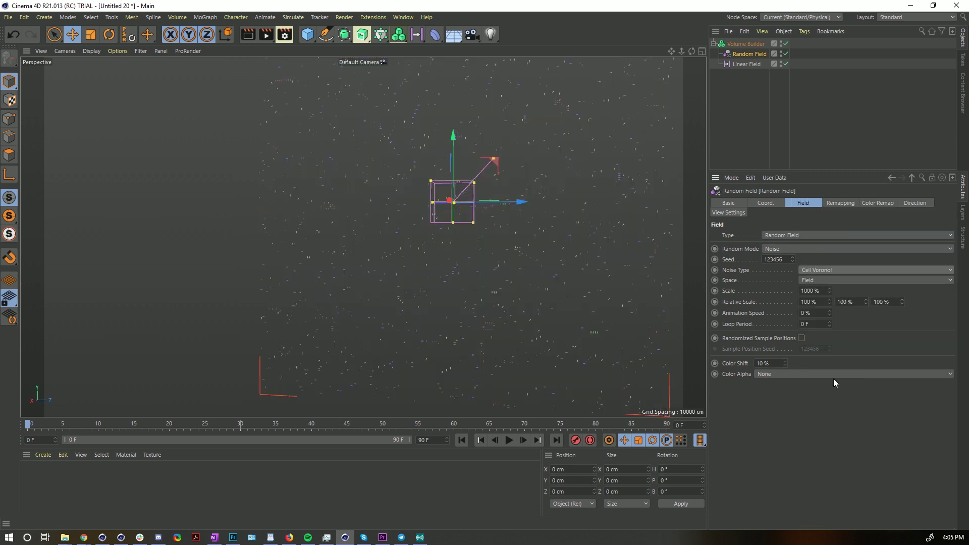
{"action": "left_click", "coordinate": [816, 272]}
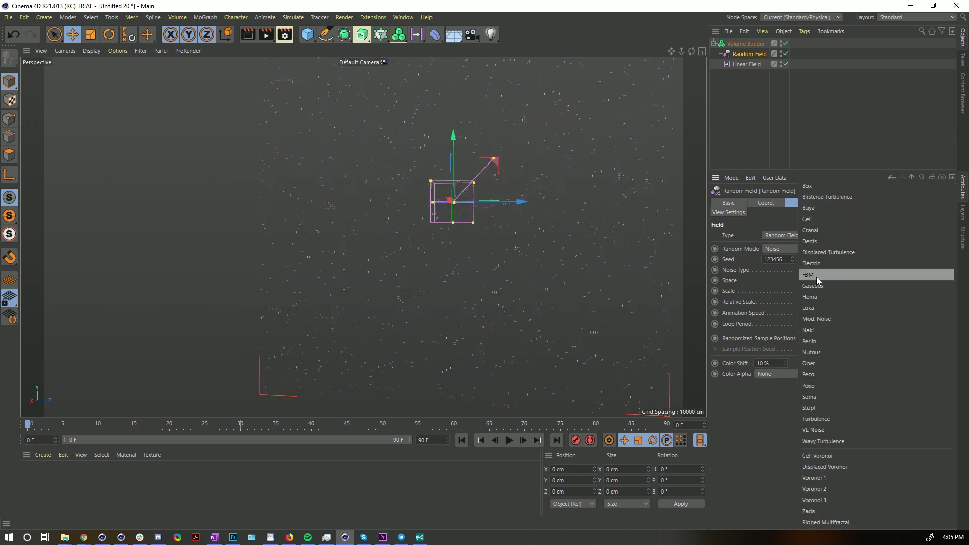
{"action": "left_click", "coordinate": [835, 477]}
{"action": "left_click_drag", "start_coordinate": [471, 204], "coordinate": [495, 144], "text": "alt"}
{"action": "left_click_drag", "start_coordinate": [317, 151], "coordinate": [302, 213], "text": "alt"}
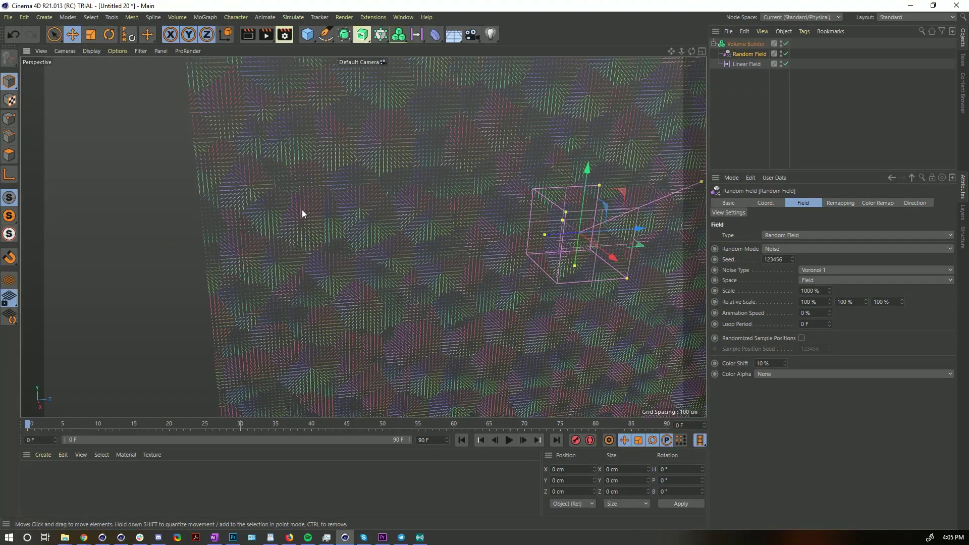
{"action": "left_click_drag", "start_coordinate": [484, 242], "coordinate": [484, 239], "text": "alt"}
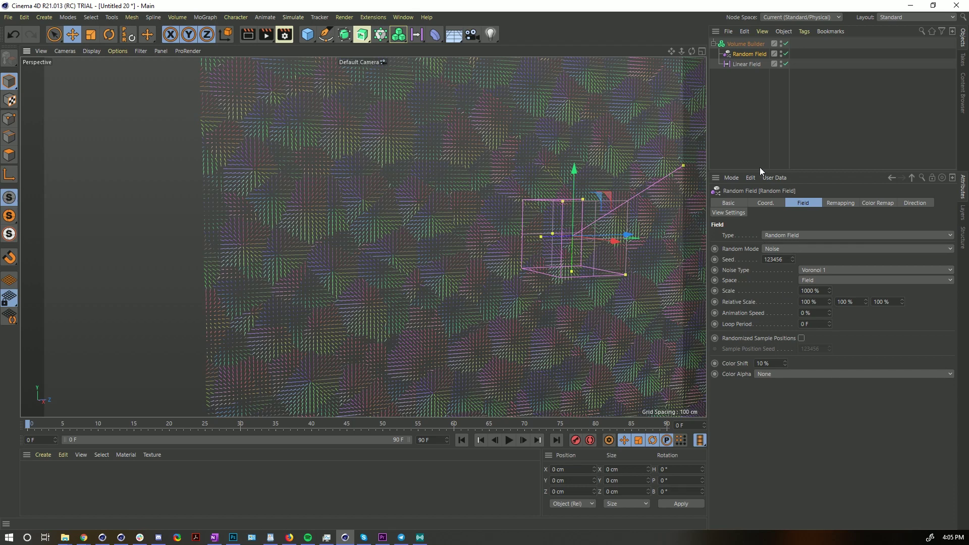
- Set the Random Field's mode to Cross in the Volume Builder and inspect the Linear Field it is combined with
{"action": "left_click", "coordinate": [750, 45]}
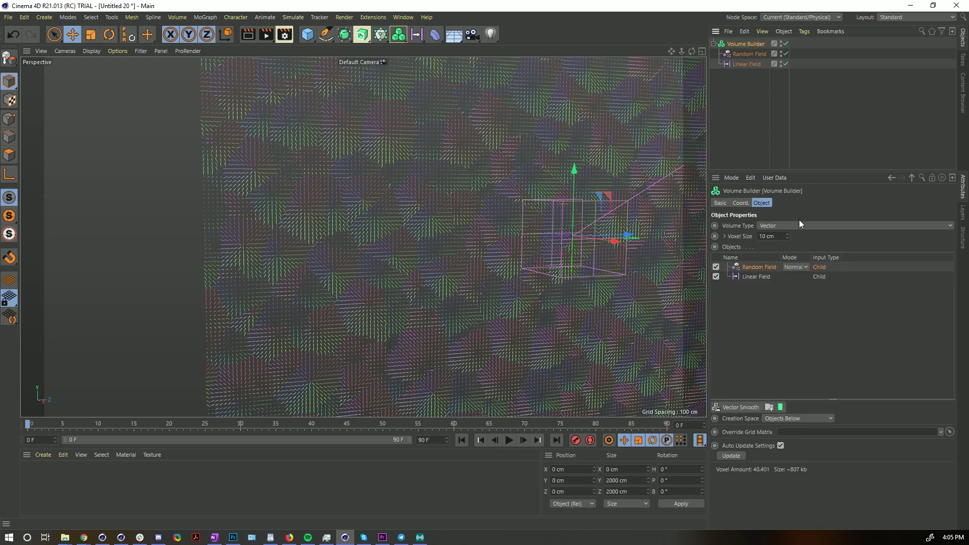
{"action": "left_click", "coordinate": [794, 267]}
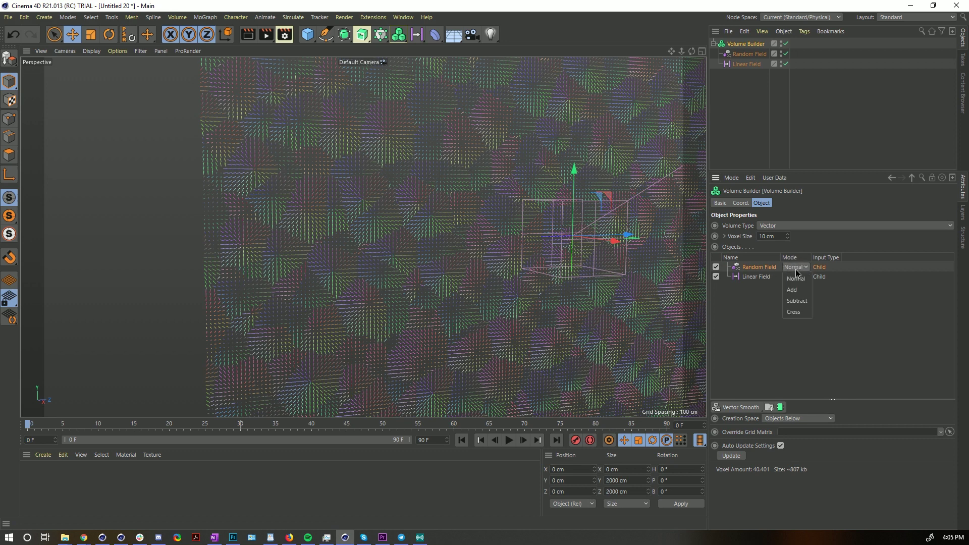
{"action": "left_click", "coordinate": [794, 312]}
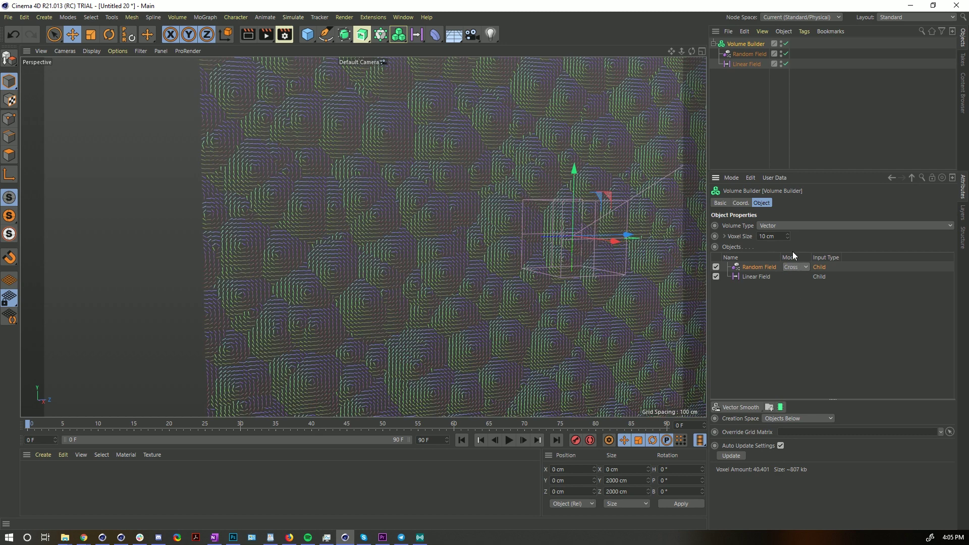
{"action": "left_click", "coordinate": [748, 65]}
{"action": "left_click_drag", "start_coordinate": [434, 147], "coordinate": [363, 123], "text": "alt"}
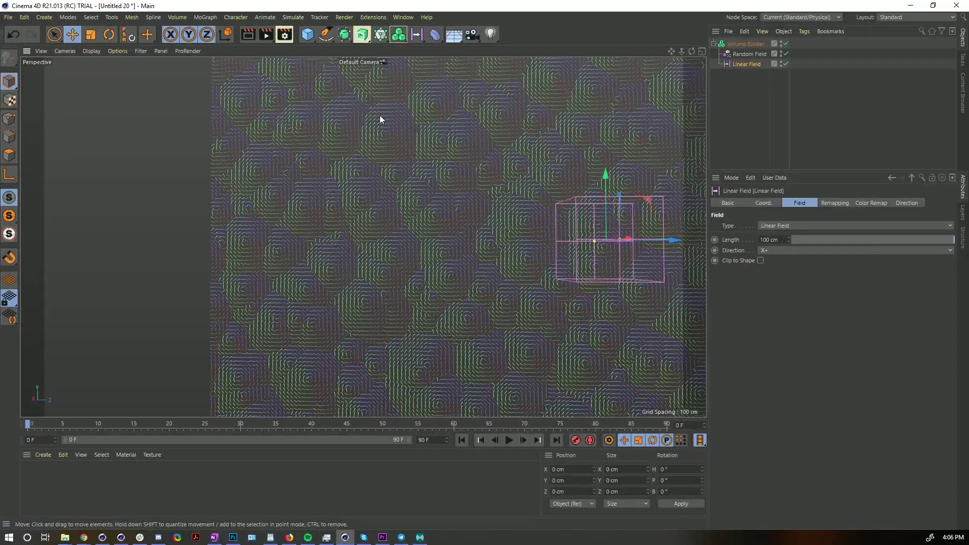
{"action": "right_click_drag", "start_coordinate": [511, 150], "coordinate": [448, 171], "text": "alt"}
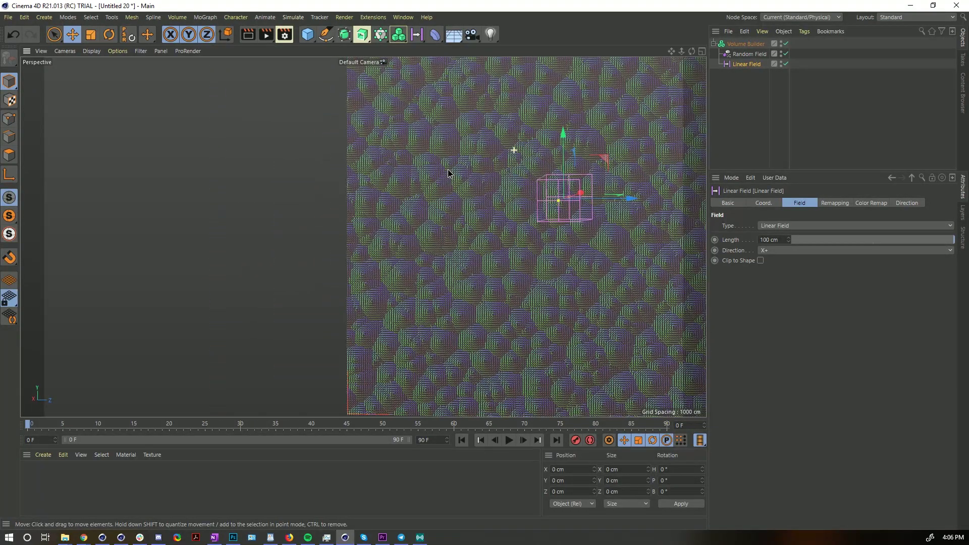
{"action": "left_click_drag", "start_coordinate": [522, 178], "coordinate": [528, 199], "text": "alt"}
{"action": "middle_click_drag", "start_coordinate": [528, 199], "coordinate": [437, 216], "text": "alt"}
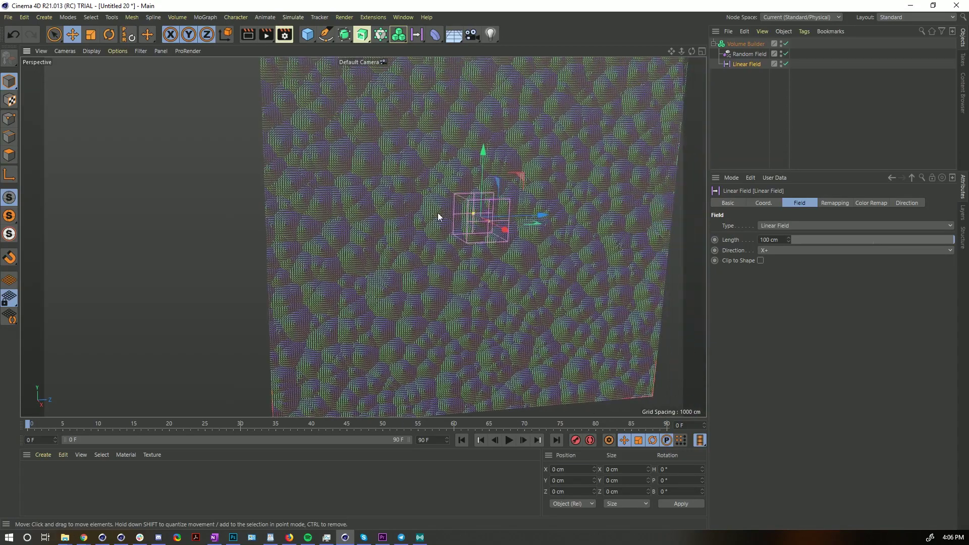
{"action": "right_click_drag", "start_coordinate": [438, 213], "coordinate": [462, 192], "text": "alt"}
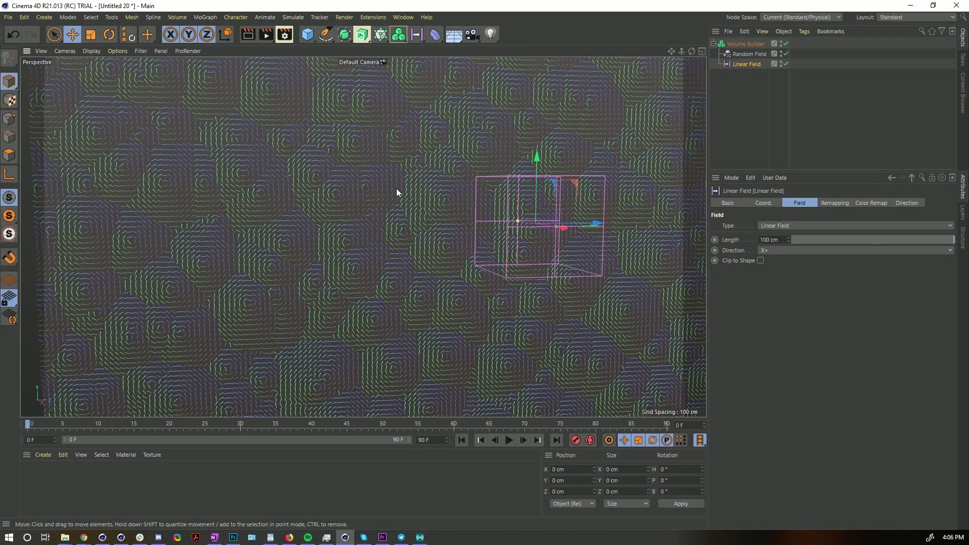
- Add a Vector Smooth filter to the Volume Builder, test lower strengths, and set its strength to 100%
{"action": "left_click", "coordinate": [748, 44]}
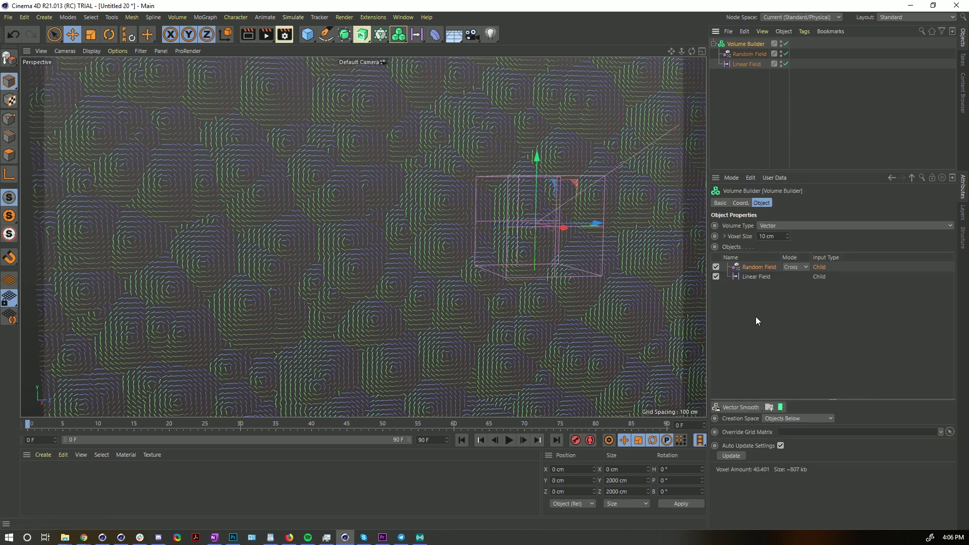
{"action": "left_click", "coordinate": [732, 408]}
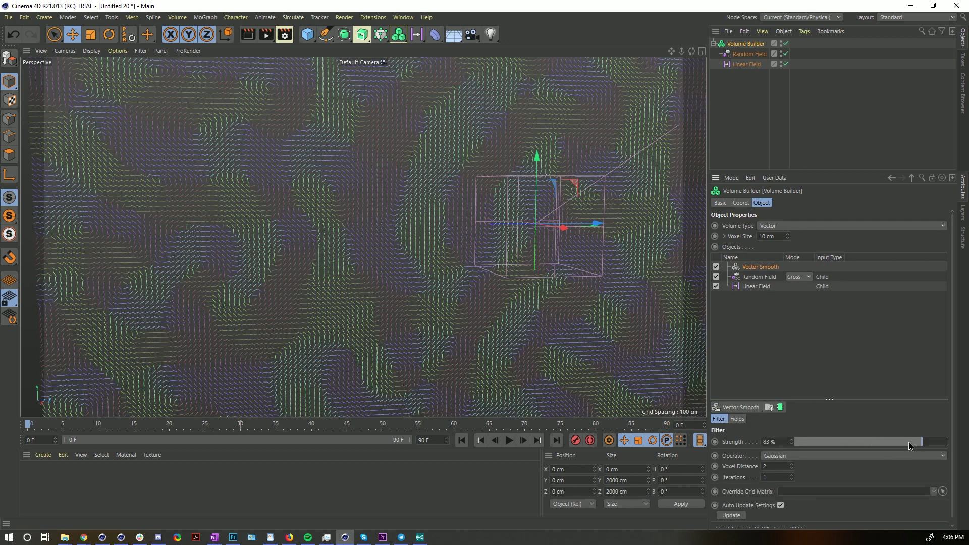
{"action": "left_click_drag", "start_coordinate": [908, 442], "coordinate": [783, 447]}
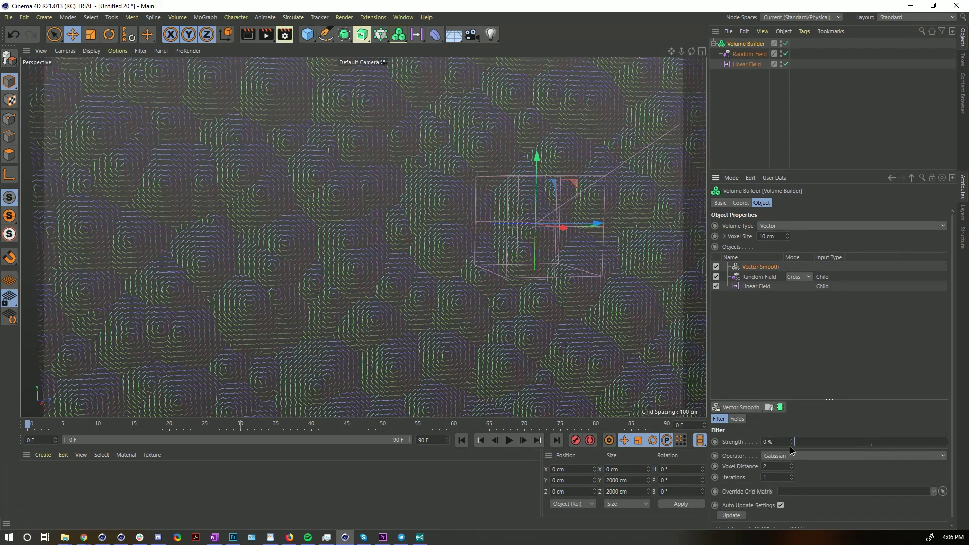
{"action": "scroll", "coordinate": [331, 167], "scroll_direction": "up", "scroll_amount": 4}
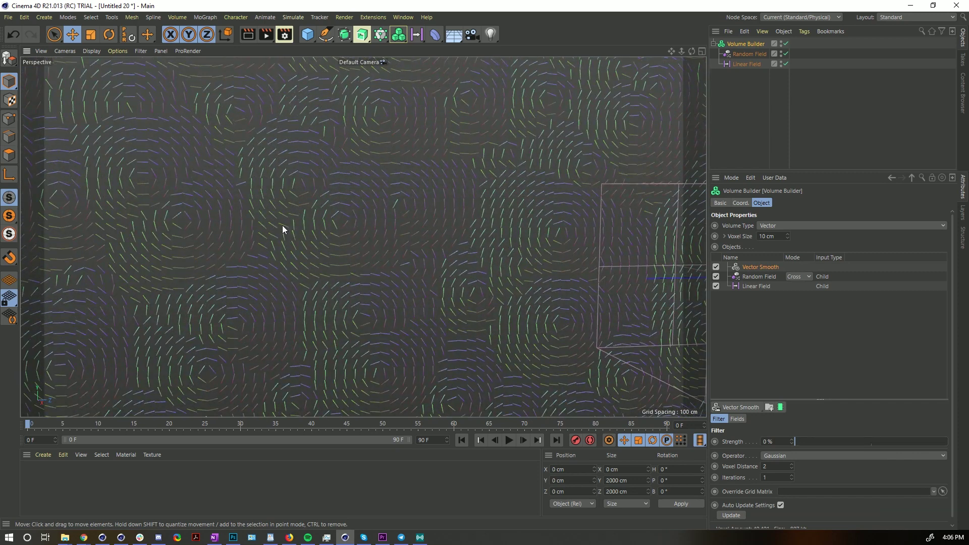
{"action": "left_click_drag", "start_coordinate": [800, 442], "coordinate": [891, 438]}
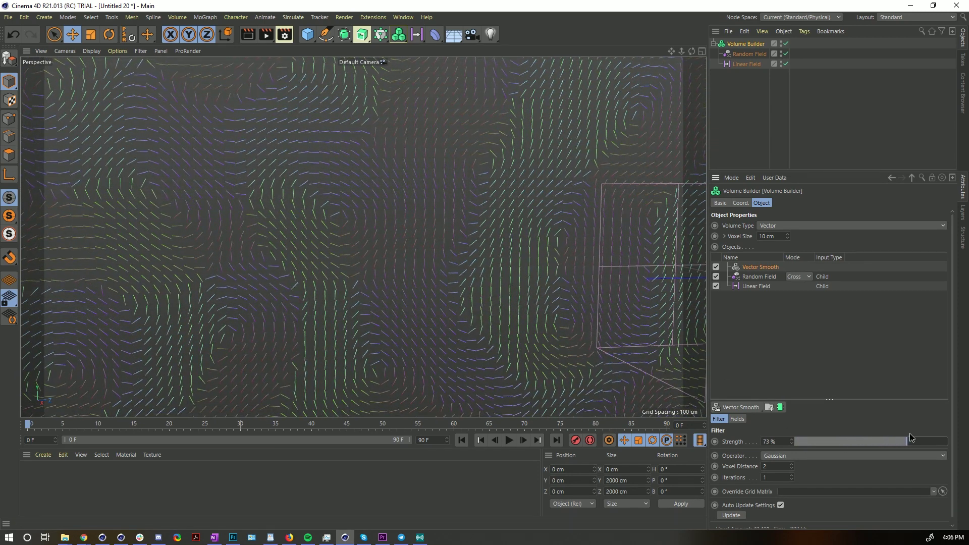
{"action": "scroll", "coordinate": [362, 301], "scroll_direction": "down", "scroll_amount": 8}
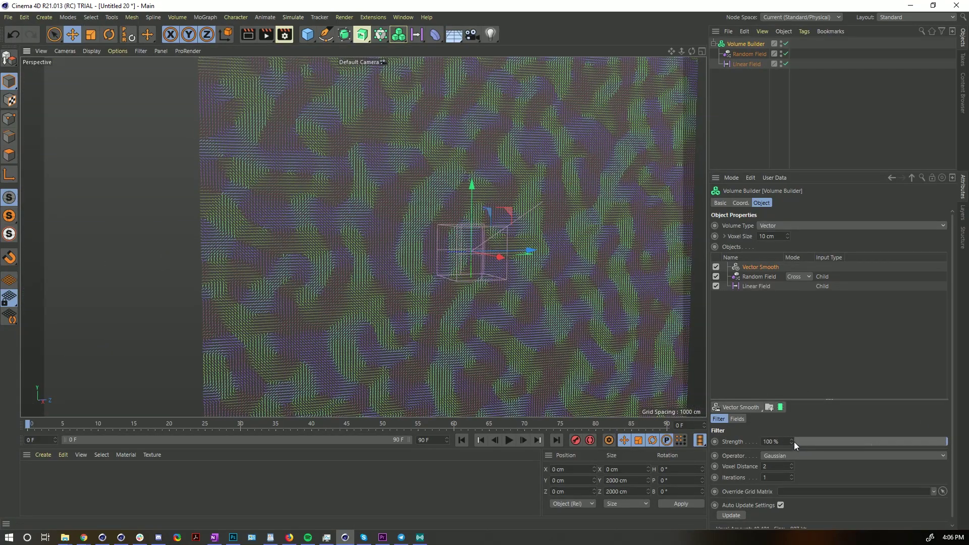
- Raise the Vector Smooth filter's voxel distance to 6 and reduce its strength
{"action": "left_click", "coordinate": [791, 464]}
{"action": "left_click", "coordinate": [792, 463]}
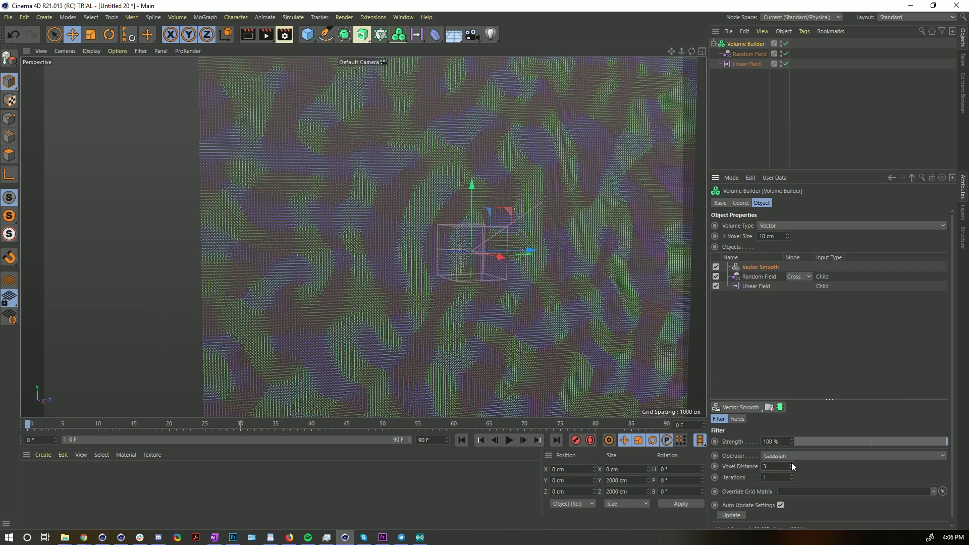
{"action": "left_click", "coordinate": [791, 464]}
{"action": "left_click", "coordinate": [792, 463]}
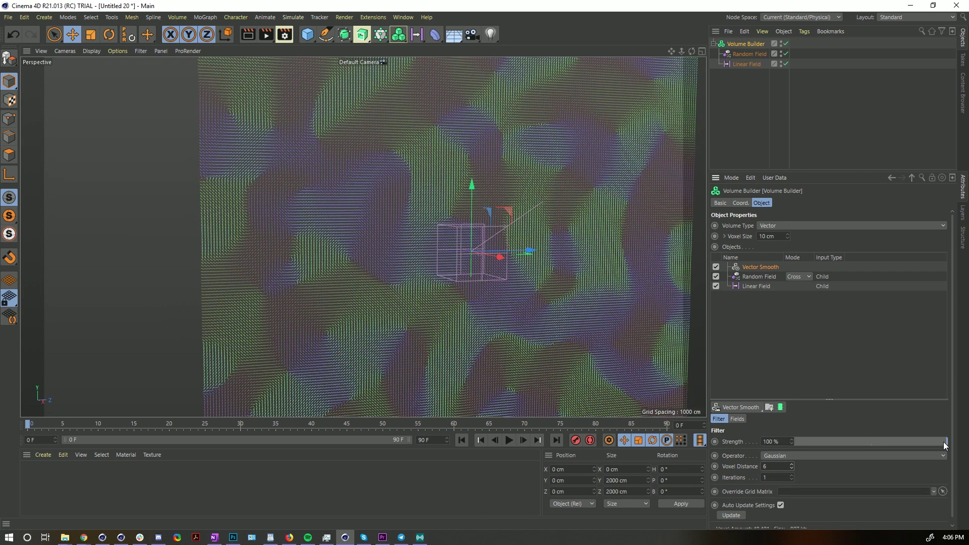
{"action": "left_click_drag", "start_coordinate": [944, 443], "coordinate": [771, 447]}
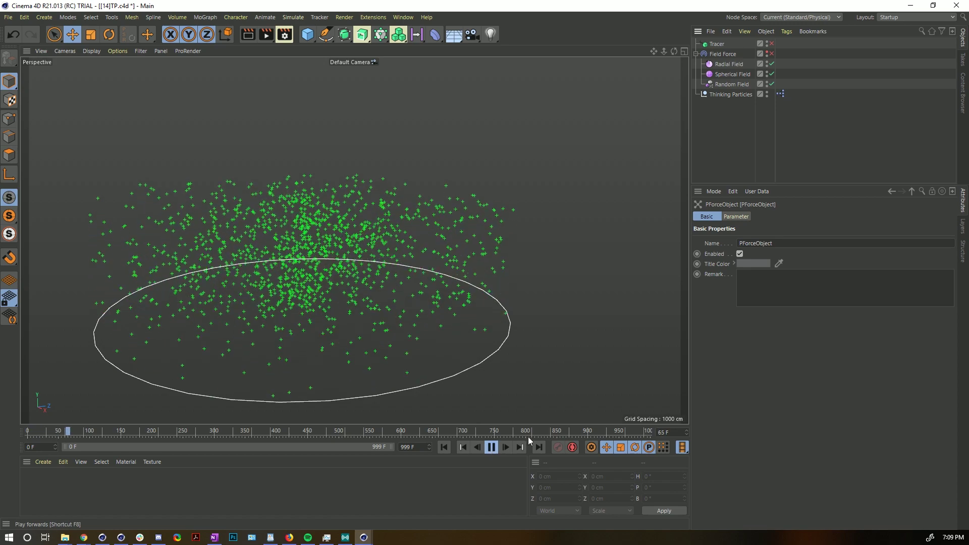
- Open the Thinking Particles XPresso setup and show the PForceObject node's parameters
{"action": "double_click", "coordinate": [780, 94]}
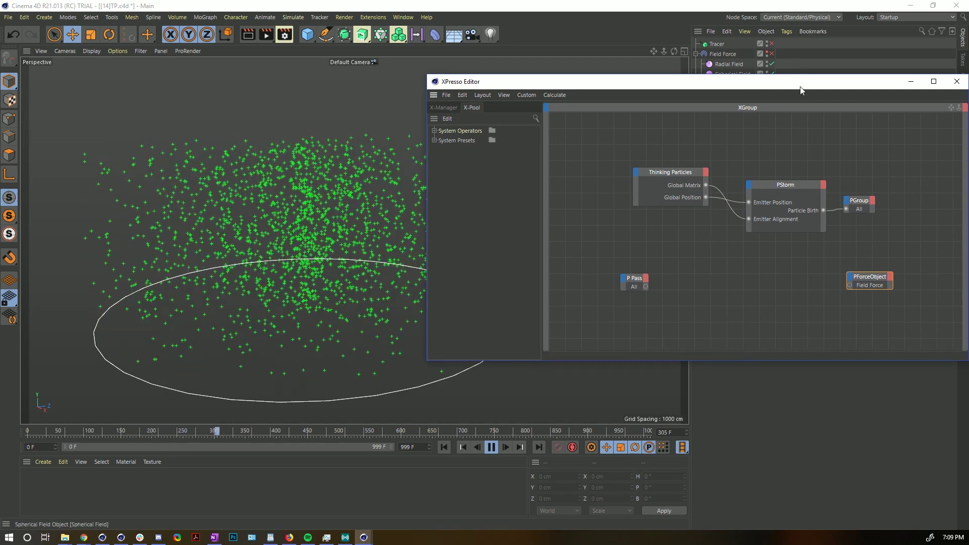
{"action": "left_click_drag", "start_coordinate": [801, 87], "coordinate": [477, 78]}
{"action": "left_click", "coordinate": [740, 217]}
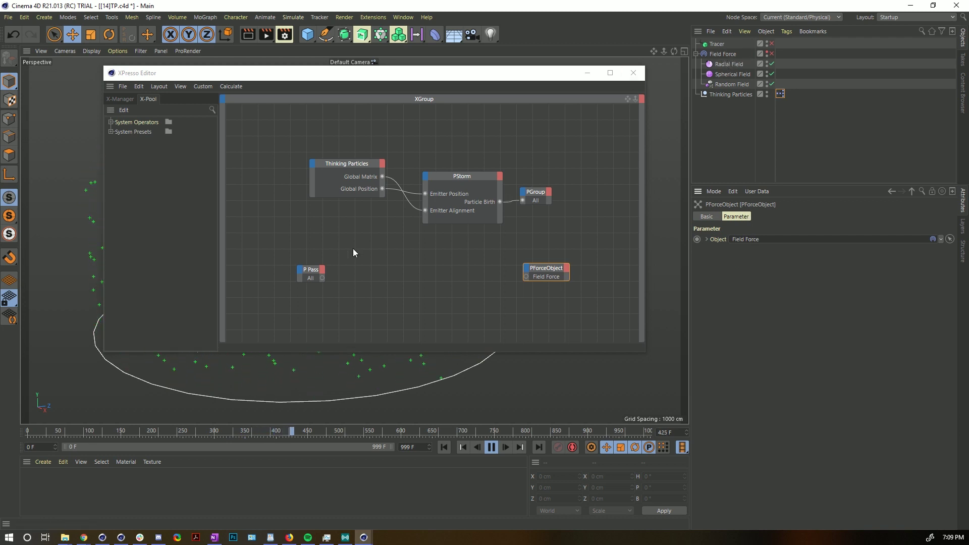
- Enable the Field Force and connect the P Pass node's particle output to the PForceObject node's input, closing the XPresso editor
{"action": "left_click", "coordinate": [771, 54]}
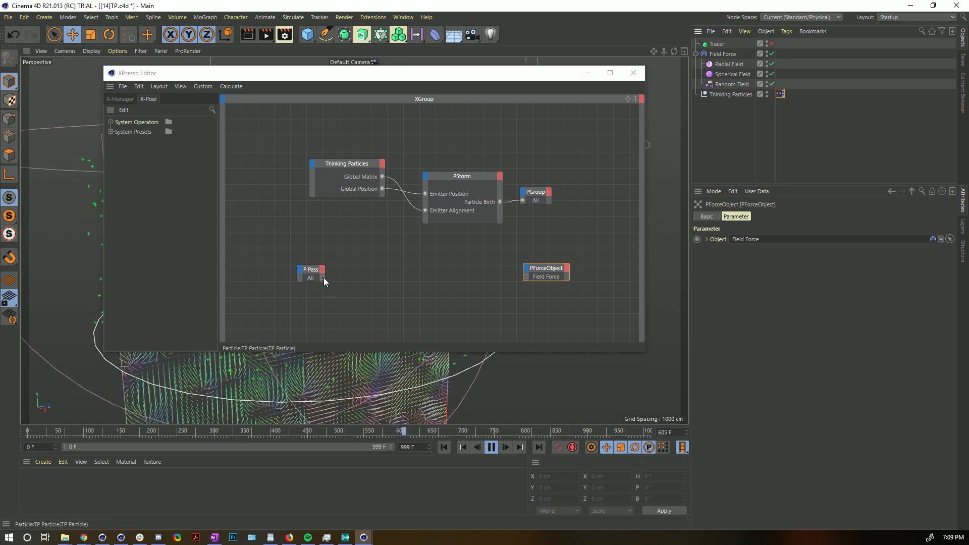
{"action": "left_click_drag", "start_coordinate": [323, 278], "coordinate": [526, 276]}
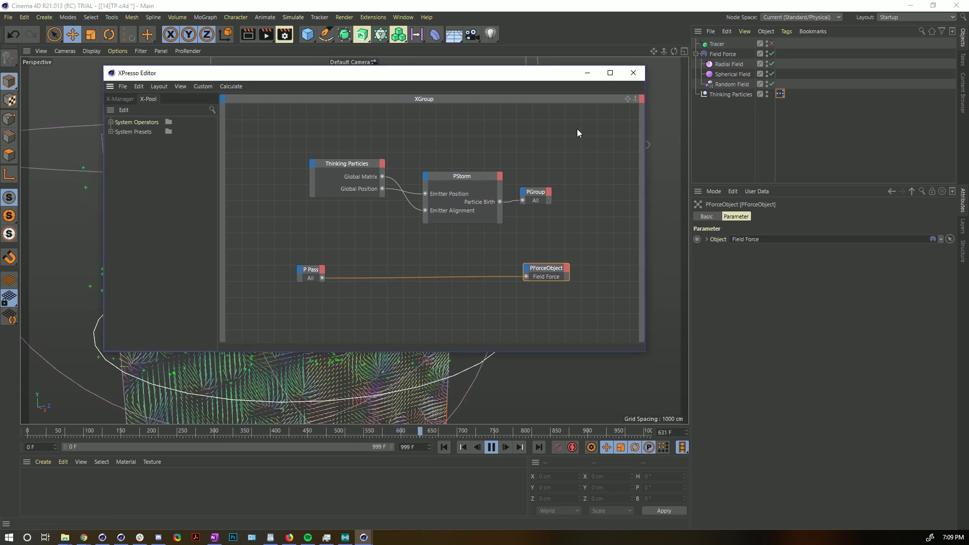
{"action": "left_click_drag", "start_coordinate": [528, 77], "coordinate": [668, 446]}
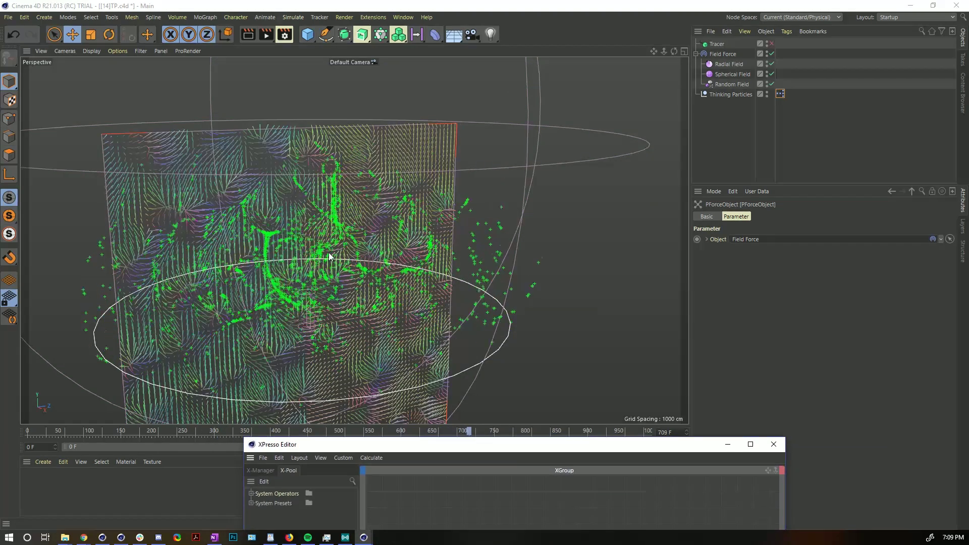
{"action": "left_click_drag", "start_coordinate": [240, 237], "coordinate": [242, 223], "text": "alt"}
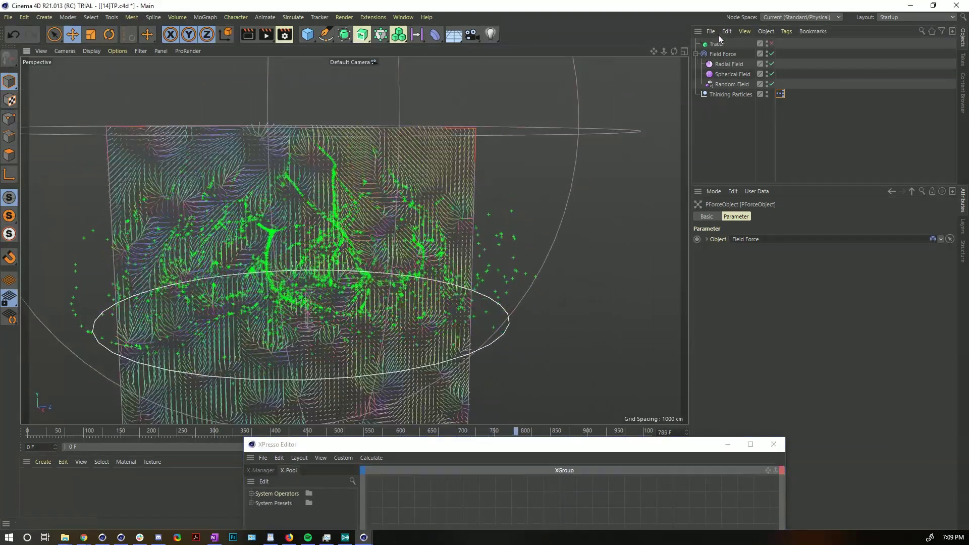
{"action": "left_click_drag", "start_coordinate": [689, 444], "coordinate": [547, 261]}
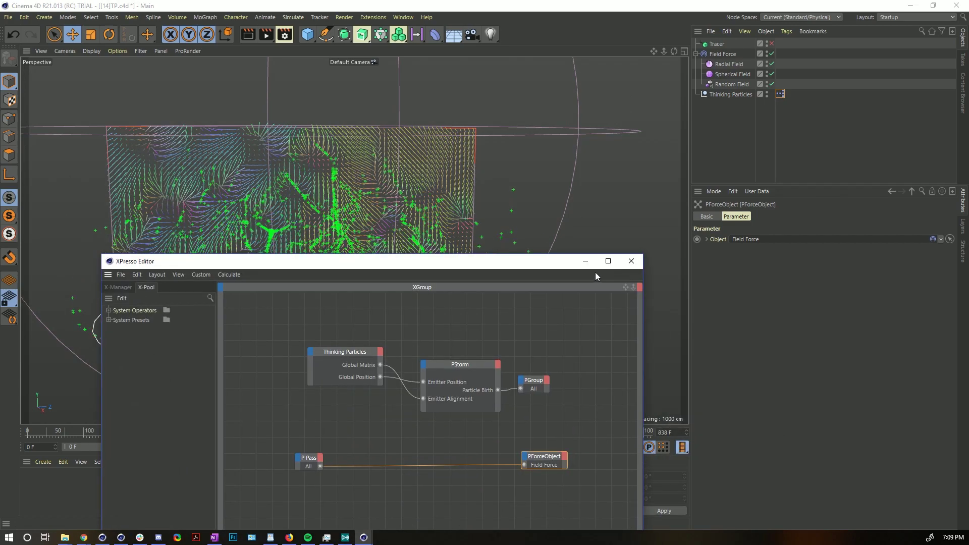
{"action": "left_click", "coordinate": [632, 261]}
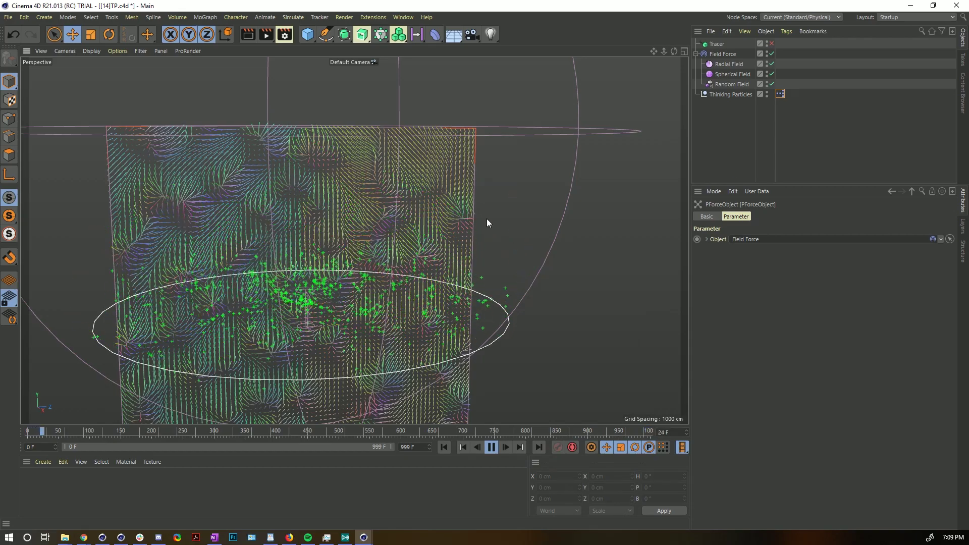
- Set the animation speed of the Random Field under the Field Force to 111%
{"action": "left_click_drag", "start_coordinate": [357, 248], "coordinate": [374, 228], "text": "alt"}
{"action": "left_click", "coordinate": [738, 83]}
{"action": "left_click", "coordinate": [785, 216]}
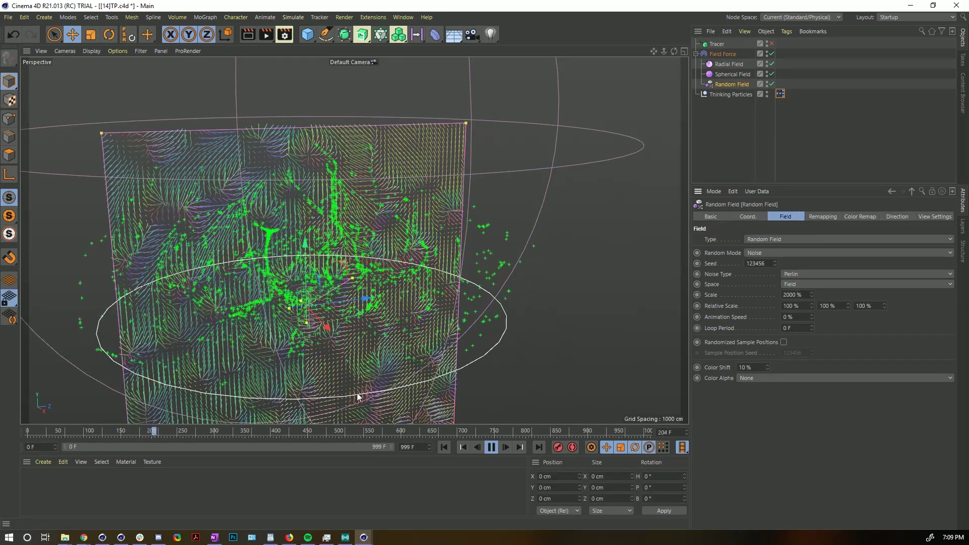
{"action": "left_click", "coordinate": [795, 317]}
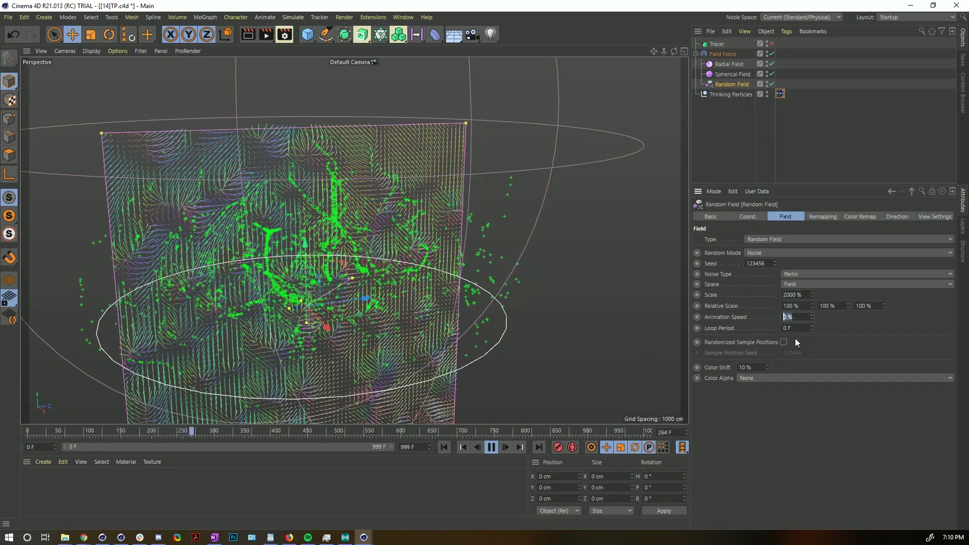
{"action": "type", "text": "111"}
{"action": "key", "text": "Return"}
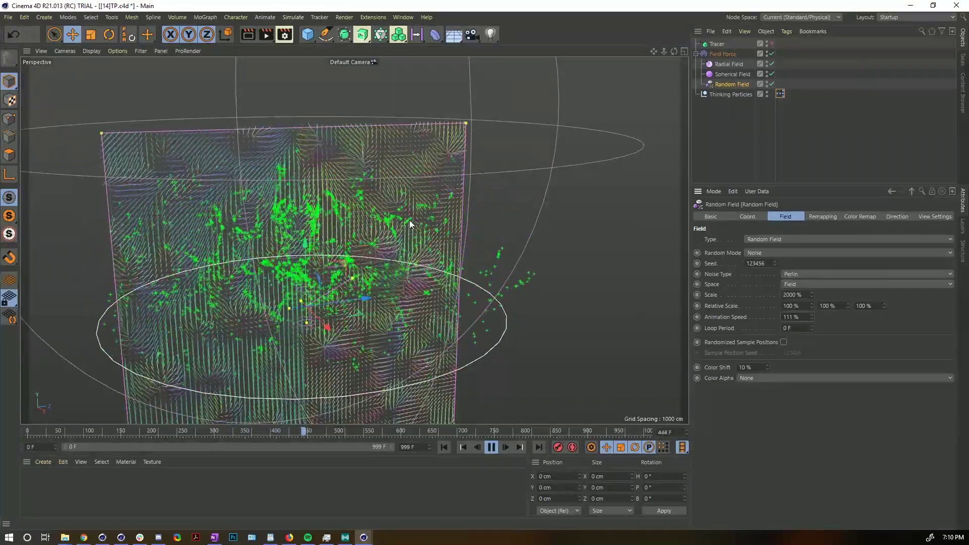
- Enable the Tracer and play the simulation to generate trails behind the particles, stopping playback
{"action": "left_click_drag", "start_coordinate": [411, 219], "coordinate": [342, 183], "text": "alt"}
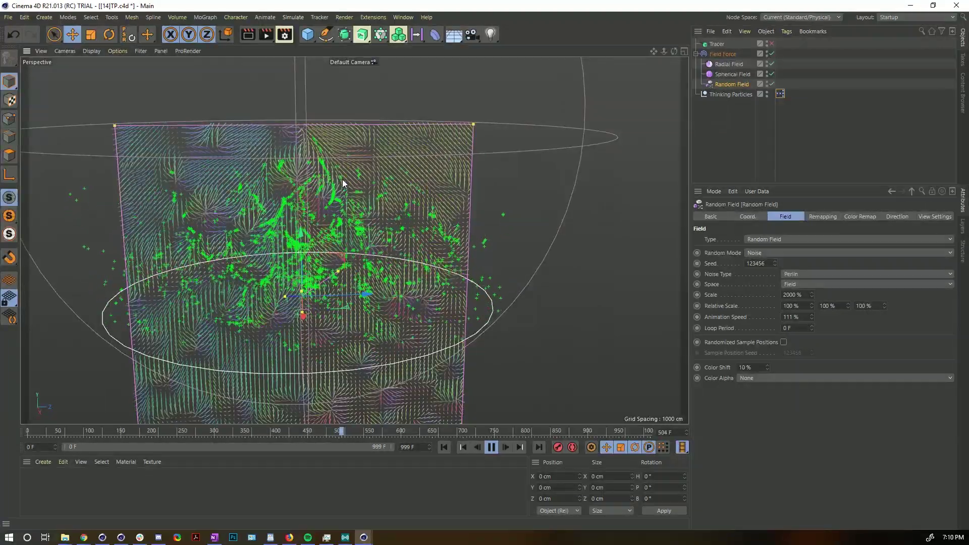
{"action": "left_click", "coordinate": [492, 448]}
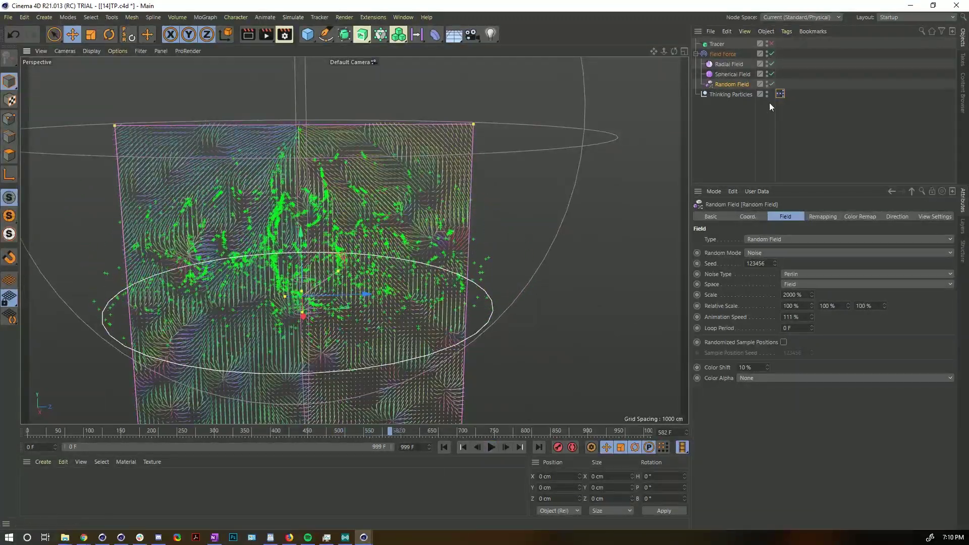
{"action": "left_click", "coordinate": [492, 447]}
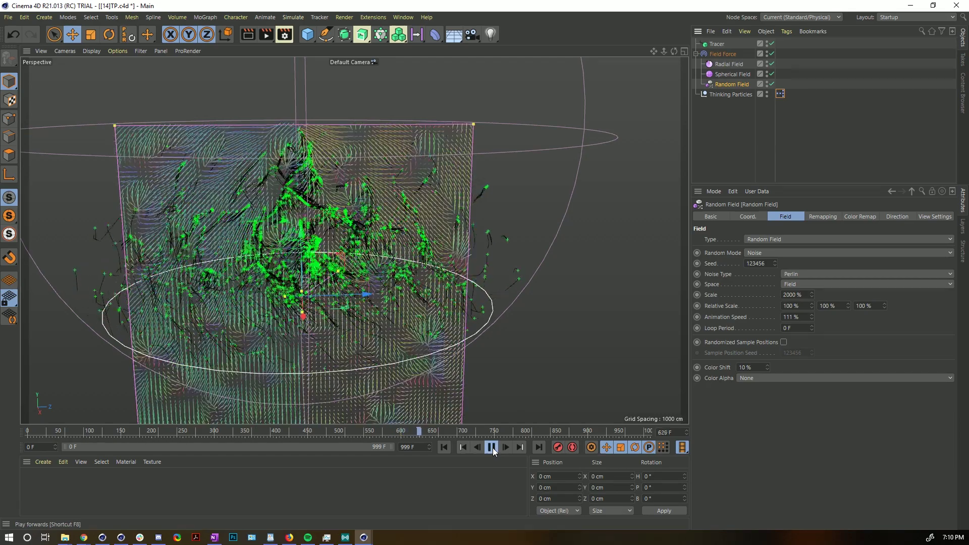
{"action": "left_click", "coordinate": [492, 447]}
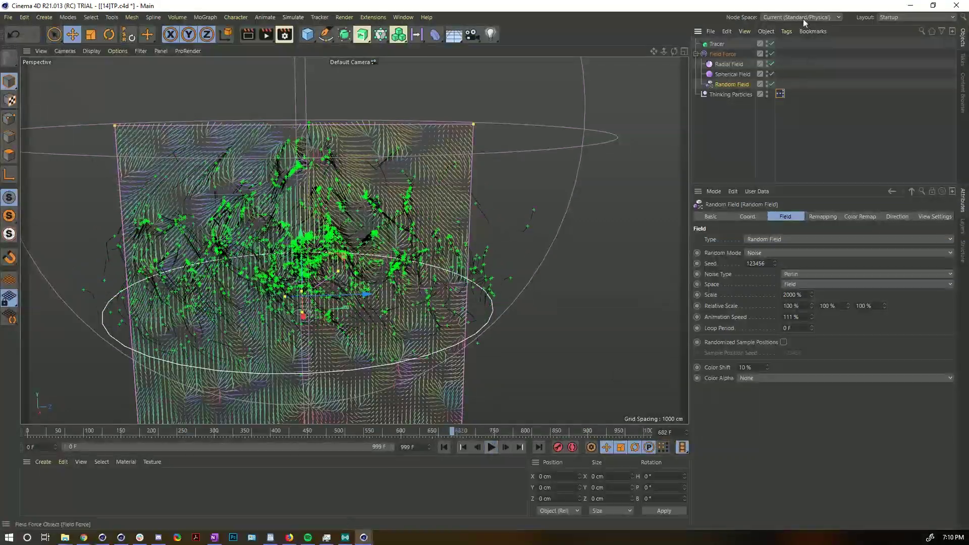
- Open the Thinking Particles XPresso setup and disable the Field Force
{"action": "double_click", "coordinate": [780, 94]}
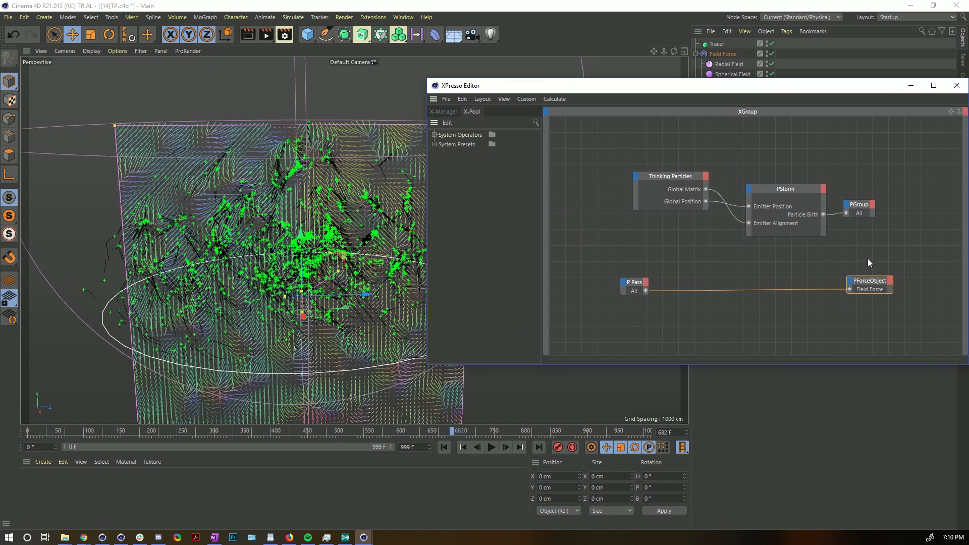
{"action": "left_click_drag", "start_coordinate": [751, 90], "coordinate": [553, 140]}
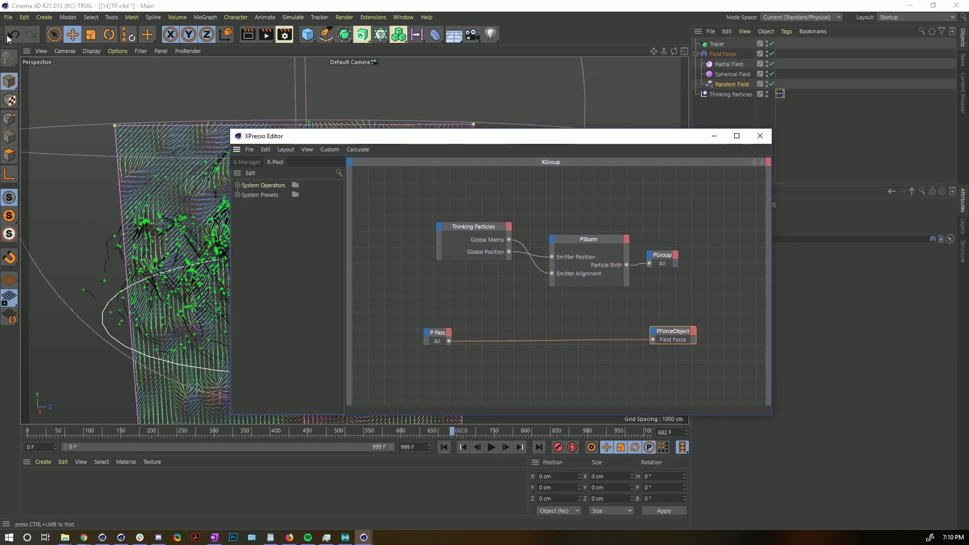
{"action": "left_click", "coordinate": [772, 54]}
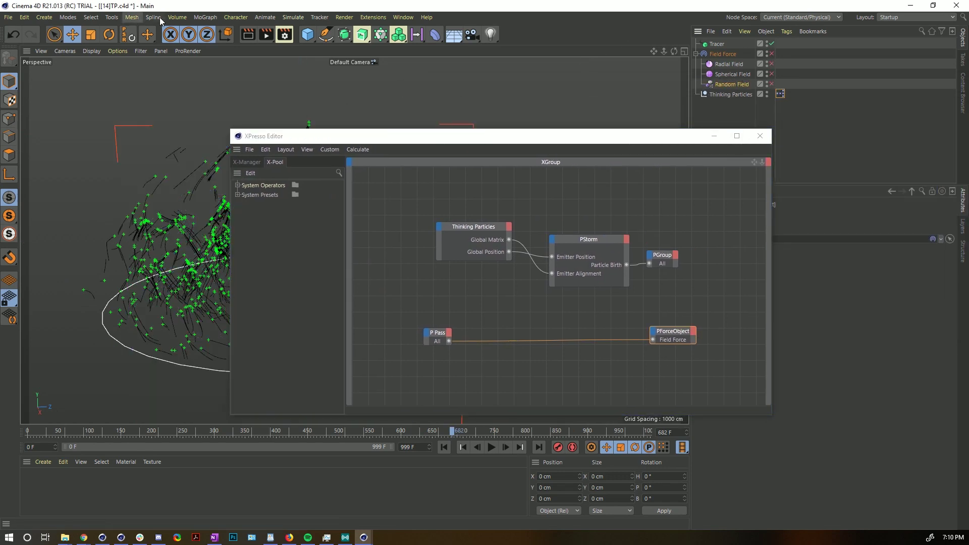
- Add a Turbulence force with a strength of 55 cm and a scale of about 294%
{"action": "left_click", "coordinate": [296, 20]}
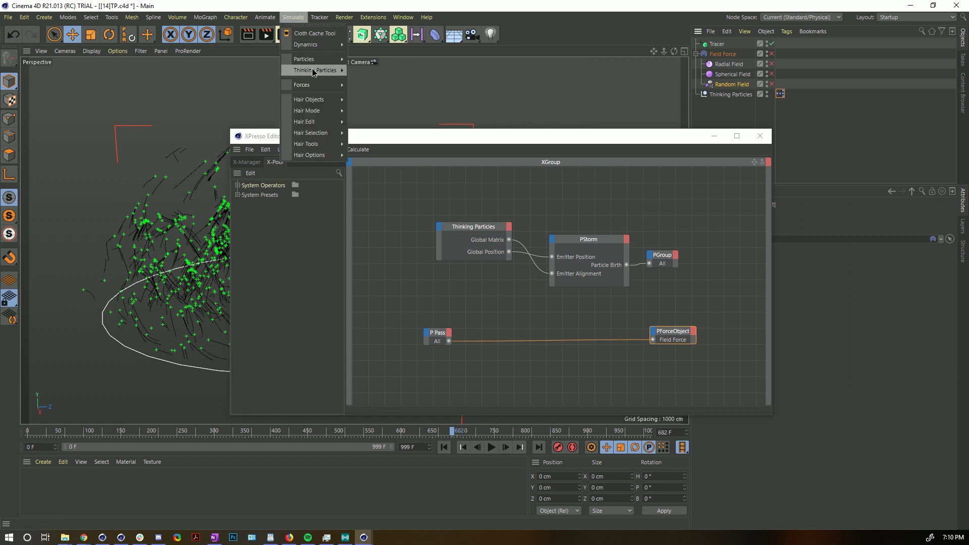
{"action": "mouse_move", "coordinate": [318, 85]}
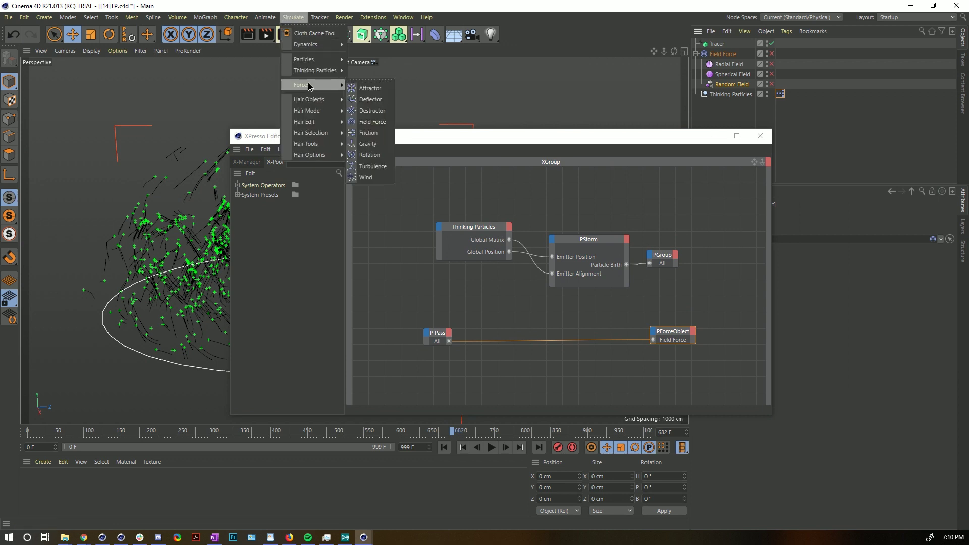
{"action": "left_click", "coordinate": [376, 167]}
{"action": "left_click_drag", "start_coordinate": [677, 142], "coordinate": [483, 115]}
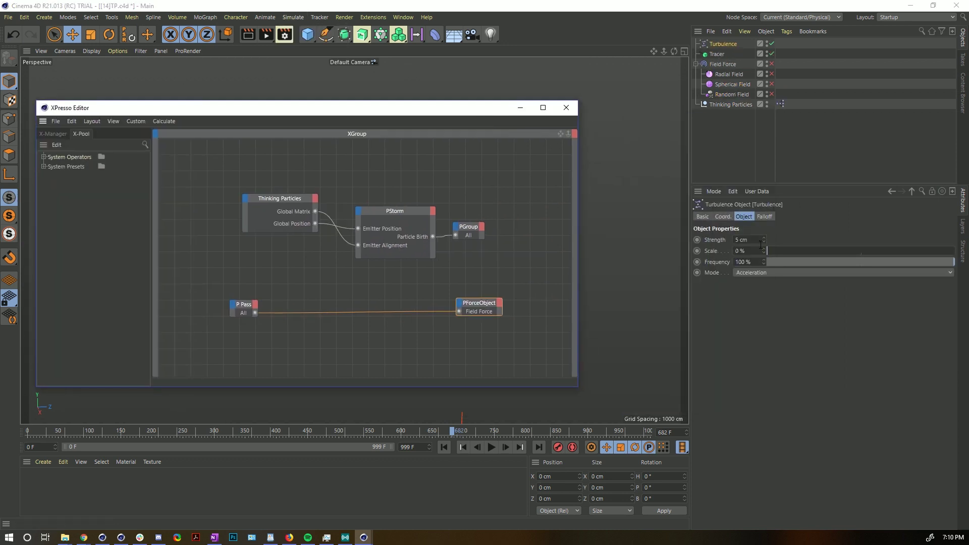
{"action": "left_click", "coordinate": [760, 242]}
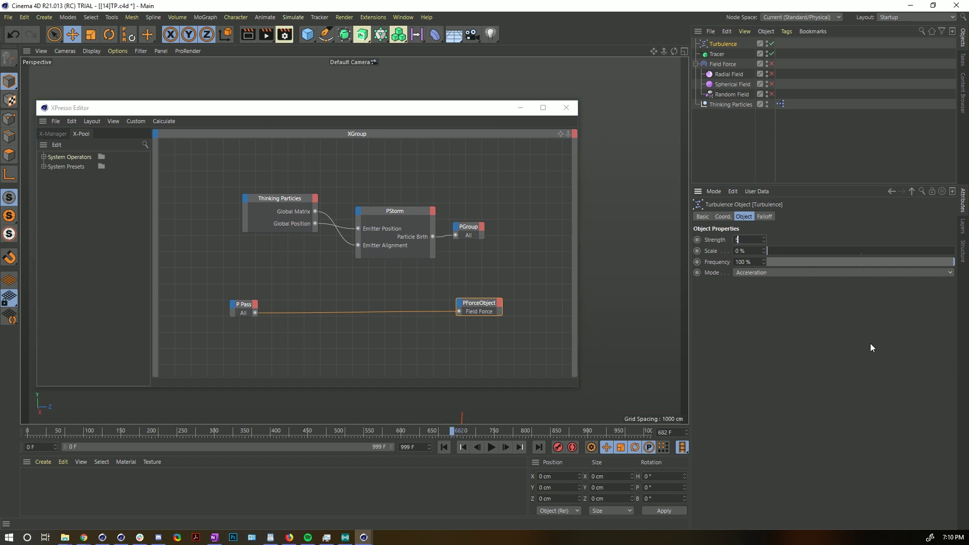
{"action": "left_click_drag", "start_coordinate": [828, 247], "coordinate": [782, 248]}
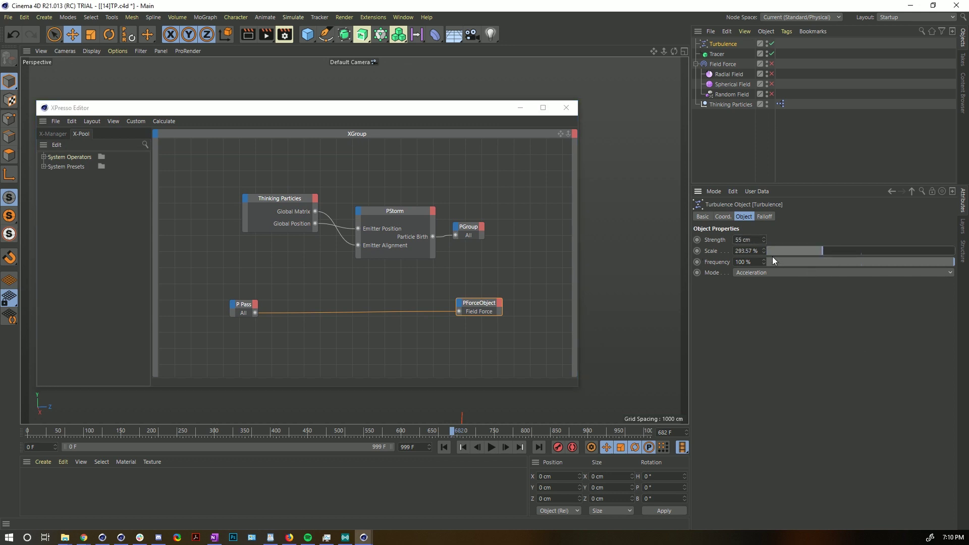
- Assign the Turbulence force as the PForceObject node's object and close the XPresso editor
{"action": "left_click_drag", "start_coordinate": [503, 266], "coordinate": [462, 343]}
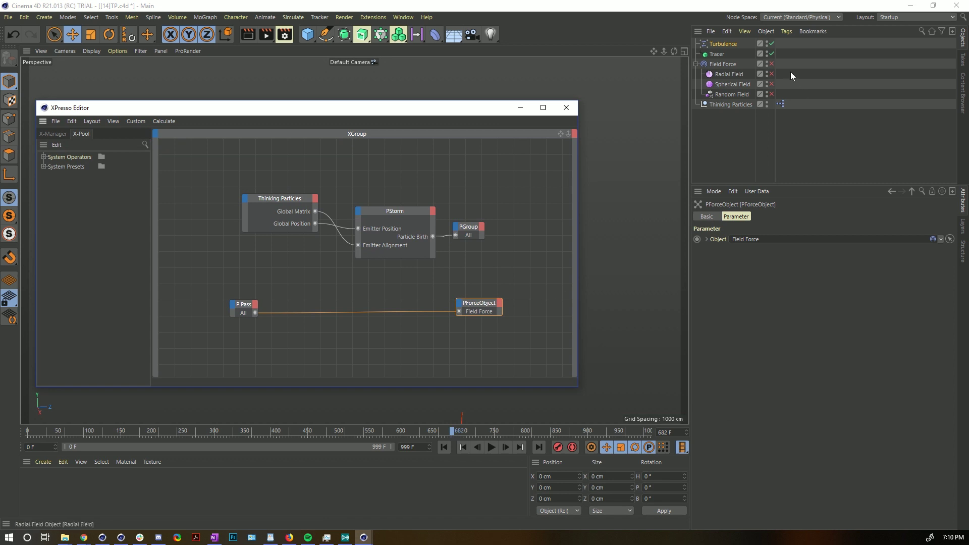
{"action": "left_click_drag", "start_coordinate": [723, 44], "coordinate": [747, 240]}
{"action": "left_click", "coordinate": [566, 108]}
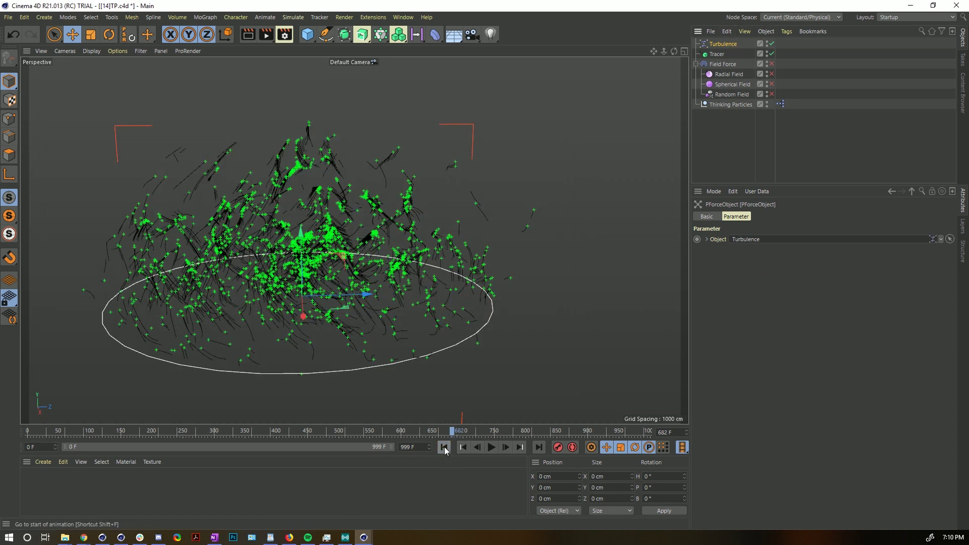
- Play the simulation from the first frame to examine the particles' motion under turbulence, and rewind it
{"action": "left_click", "coordinate": [444, 447]}
{"action": "left_click", "coordinate": [492, 447]}
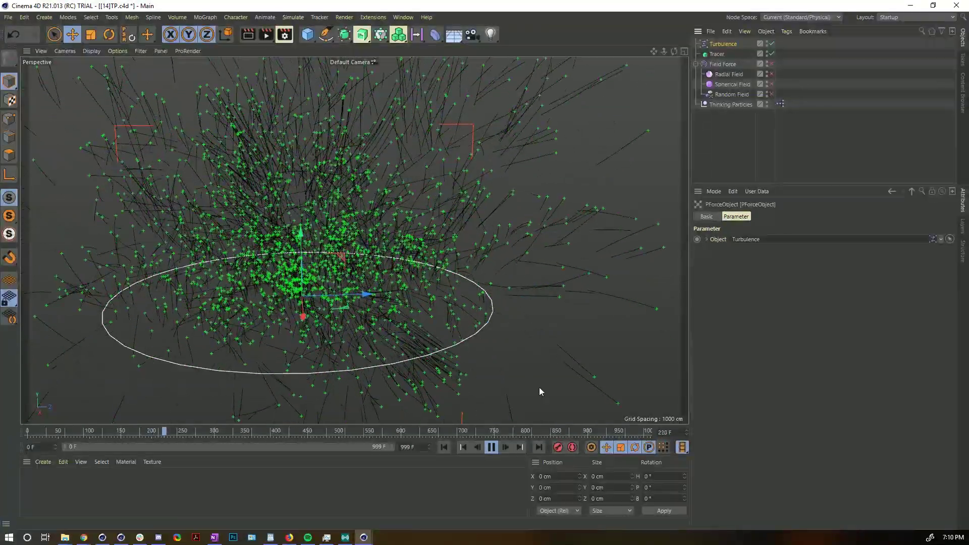
{"action": "left_click", "coordinate": [492, 447]}
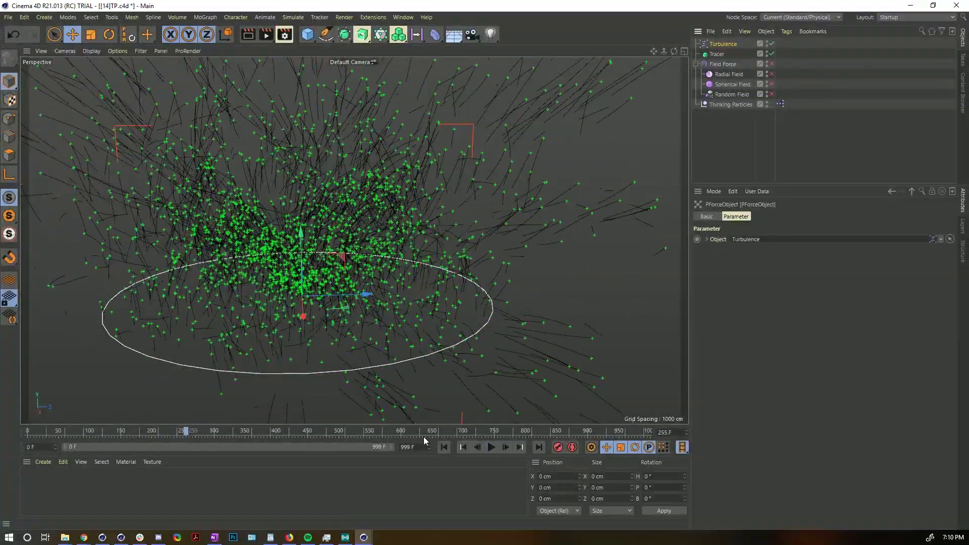
{"action": "left_click", "coordinate": [444, 448]}
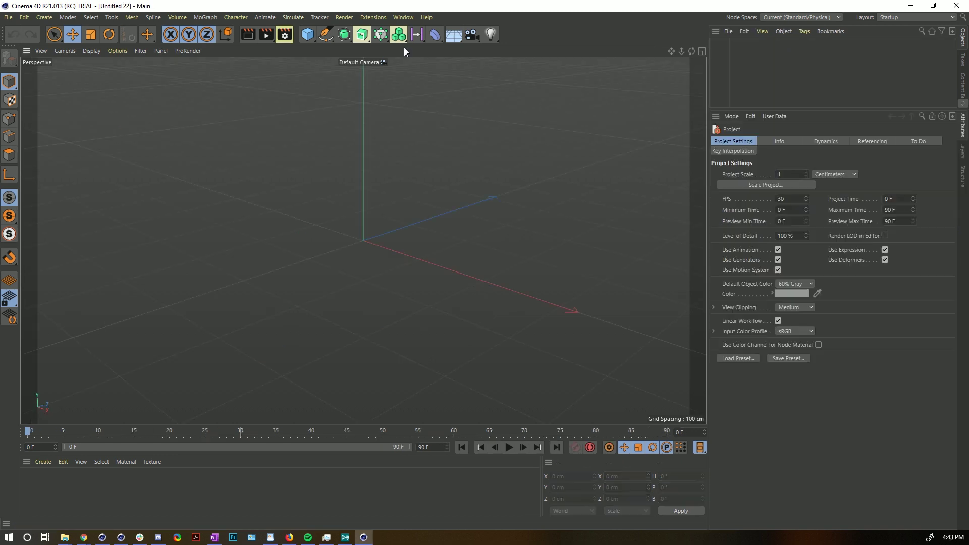
- Add a Volume Builder and a Helix spline to the new scene
{"action": "left_click", "coordinate": [404, 41]}
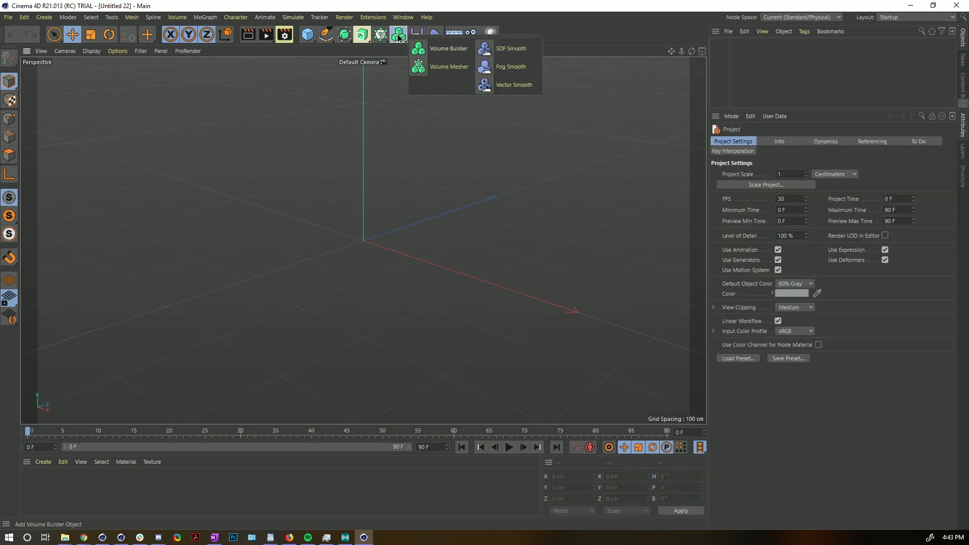
{"action": "left_click", "coordinate": [464, 54]}
{"action": "left_click", "coordinate": [325, 34]}
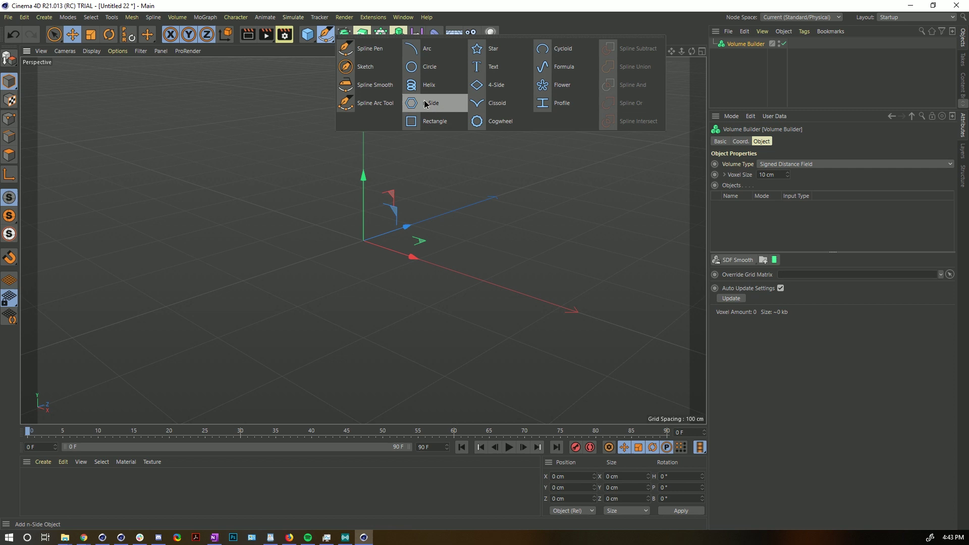
{"action": "left_click", "coordinate": [448, 90]}
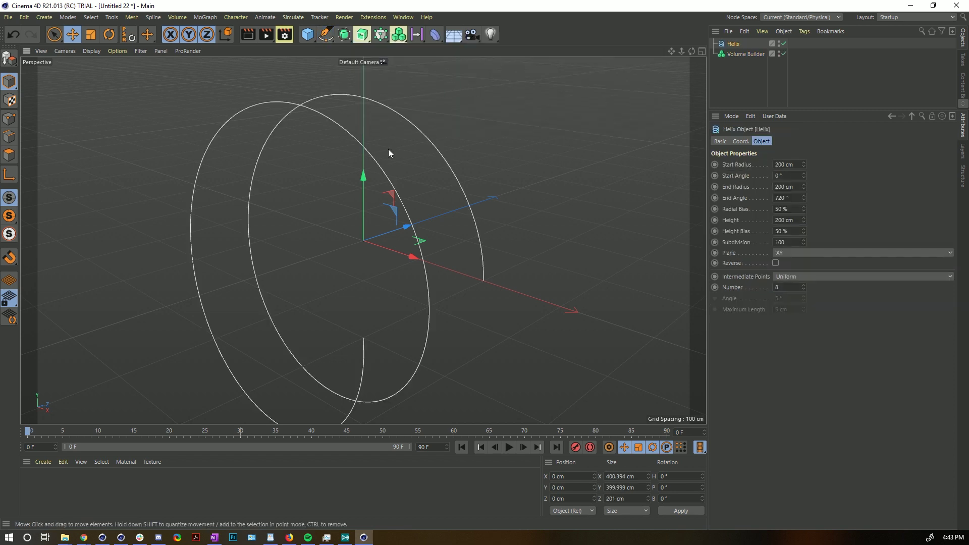
- Flatten the helix into a spiral by setting its start radius and height to 0 cm
{"action": "left_click", "coordinate": [795, 164]}
{"action": "type", "text": "0"}
{"action": "key", "text": "Return"}
{"action": "left_click", "coordinate": [794, 221]}
{"action": "type", "text": "0"}
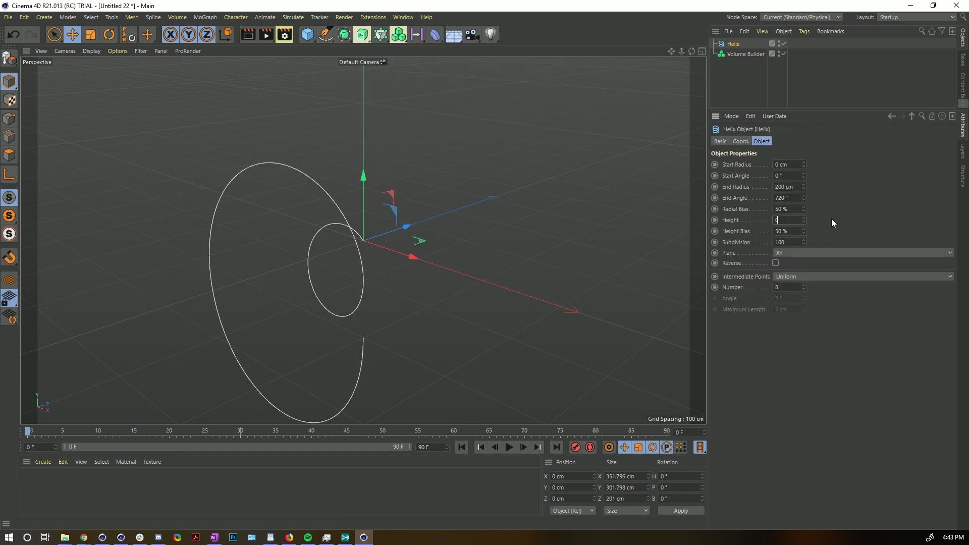
{"action": "key", "text": "Return"}
- Nest the Helix under the Volume Builder and set the voxel size to 2 cm
{"action": "left_click_drag", "start_coordinate": [730, 44], "coordinate": [742, 56]}
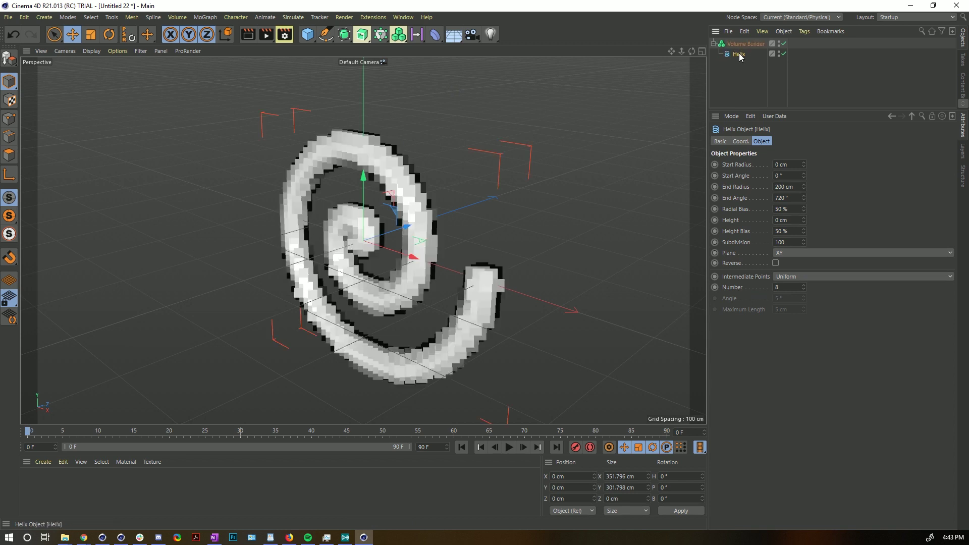
{"action": "left_click", "coordinate": [746, 44]}
{"action": "left_click", "coordinate": [772, 175]}
{"action": "type", "text": "2"}
{"action": "key", "text": "Return"}
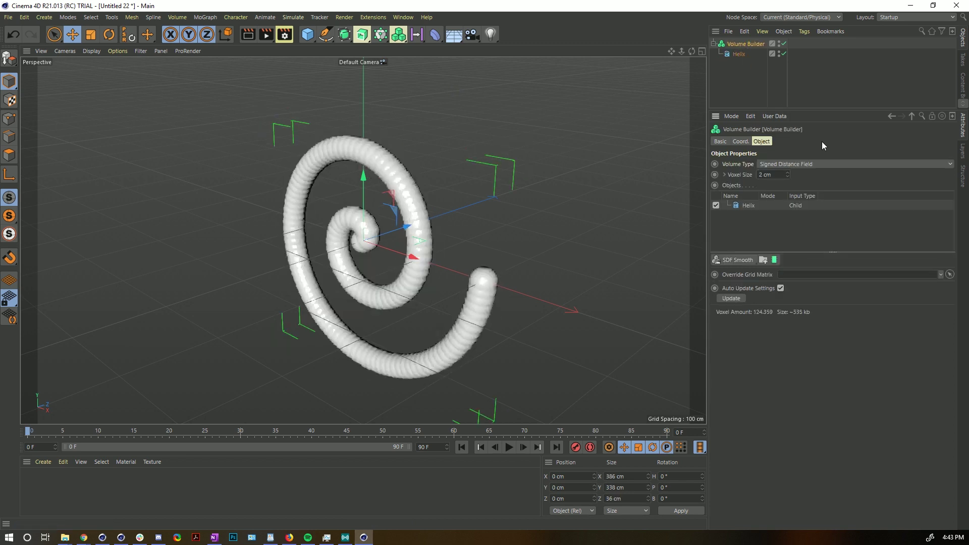
- Taper the helix volume by lowering the first point of its Scale Along curve to 0
{"action": "left_click_drag", "start_coordinate": [440, 223], "coordinate": [471, 212], "text": "alt"}
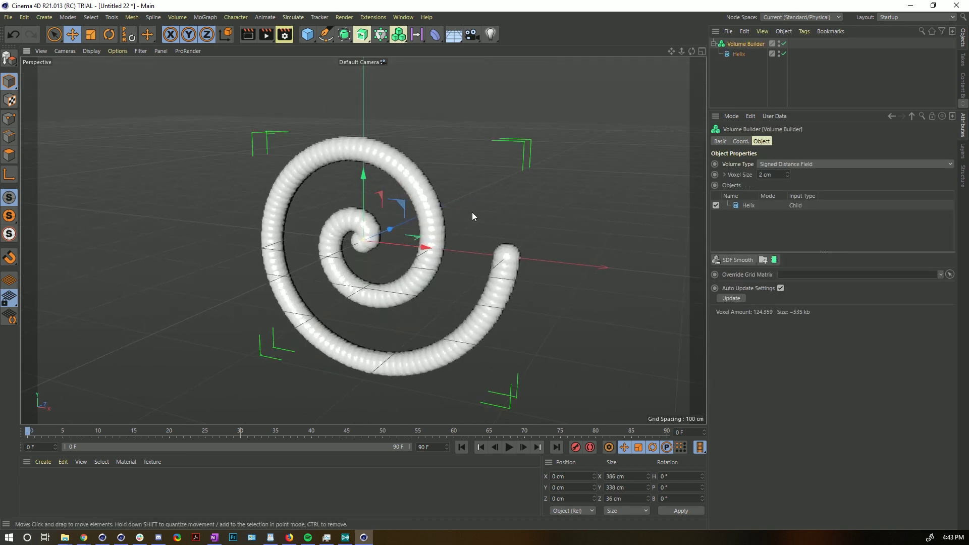
{"action": "left_click", "coordinate": [754, 207]}
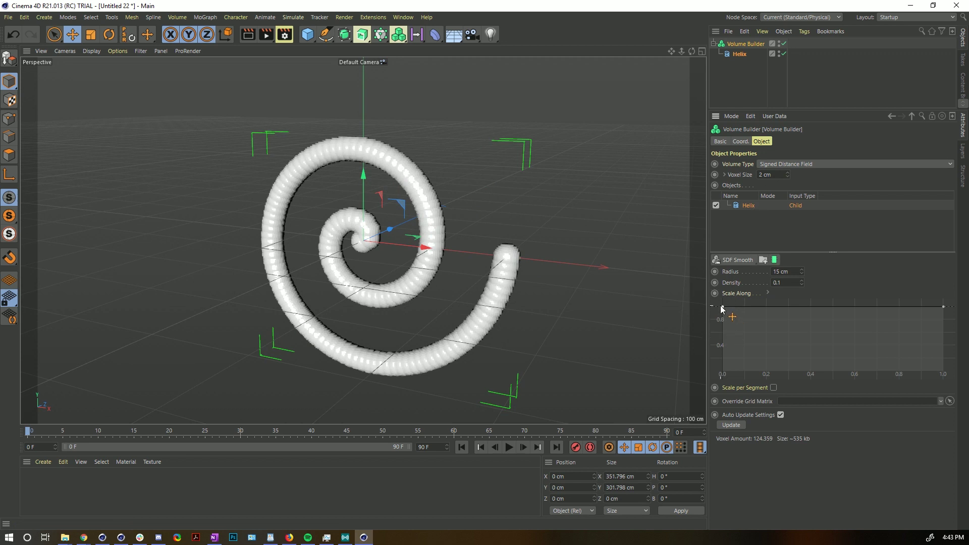
{"action": "left_click_drag", "start_coordinate": [722, 308], "coordinate": [664, 380]}
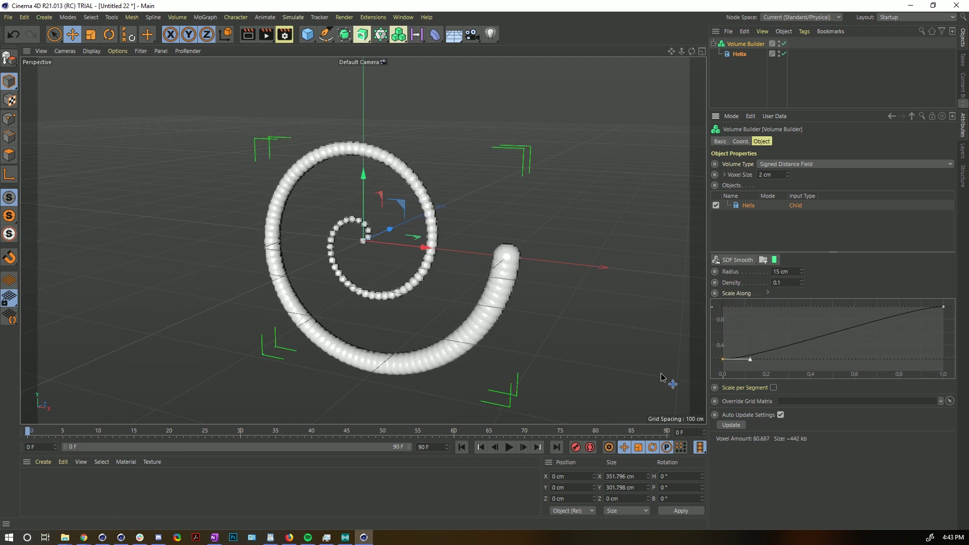
- Set the helix volume's radius to about 12.9 cm and its density to 1
{"action": "left_click", "coordinate": [791, 272]}
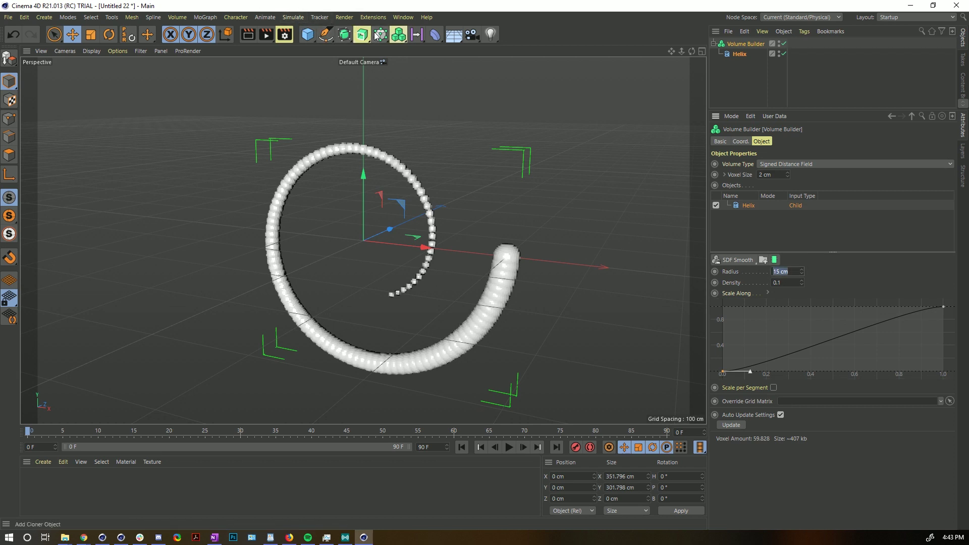
{"action": "type", "text": "1"}
{"action": "key", "text": "Return"}
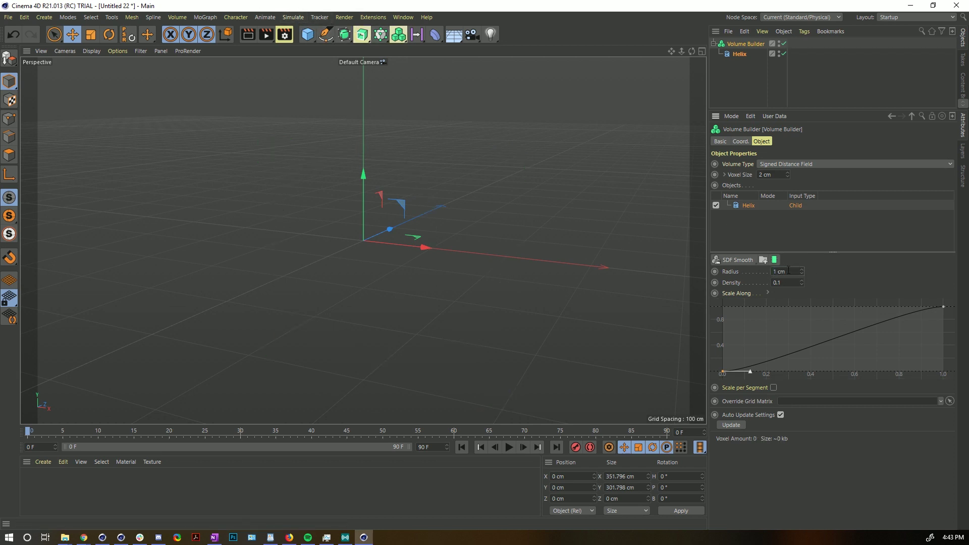
{"action": "left_click_drag", "start_coordinate": [802, 272], "coordinate": [820, 298]}
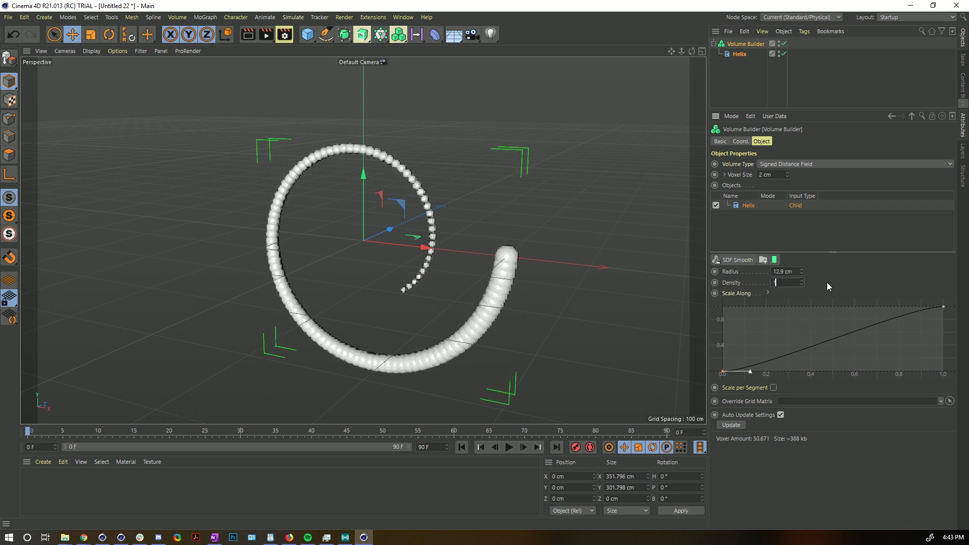
- Add a peak and a zero-value dip to the Scale Along curve and symmetrize all its points
{"action": "left_click", "coordinate": [801, 354], "text": "ctrl"}
{"action": "left_click_drag", "start_coordinate": [801, 353], "coordinate": [826, 376]}
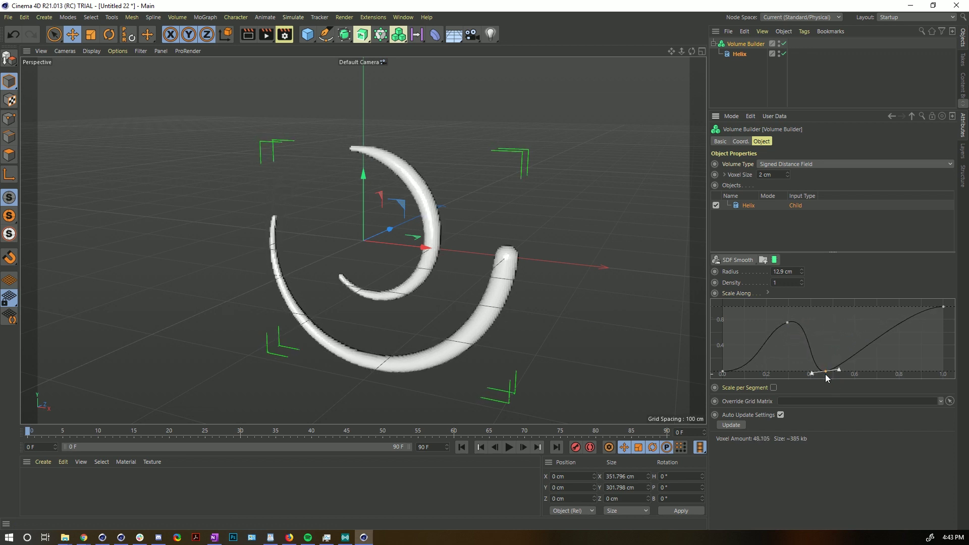
{"action": "key", "text": "ctrl+a"}
{"action": "right_click", "coordinate": [845, 333]}
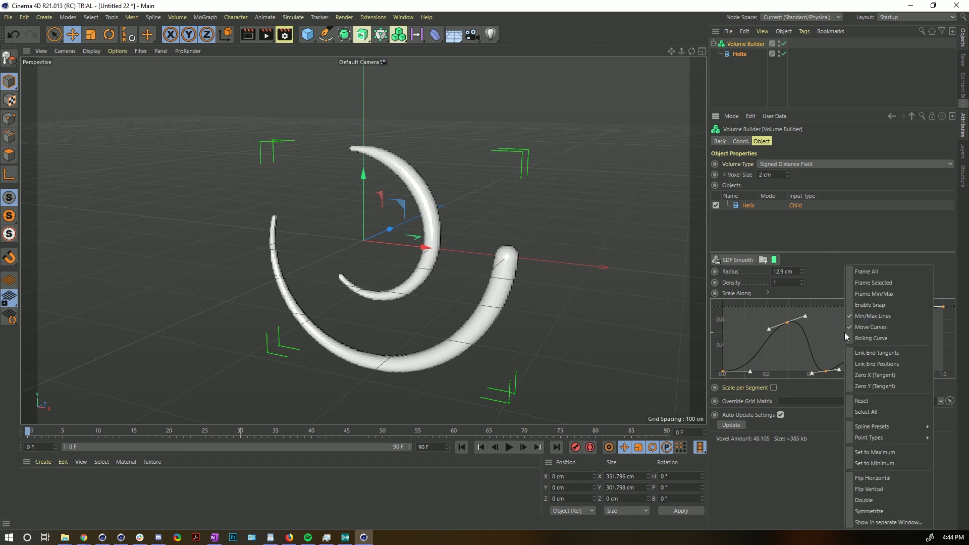
{"action": "left_click", "coordinate": [881, 512]}
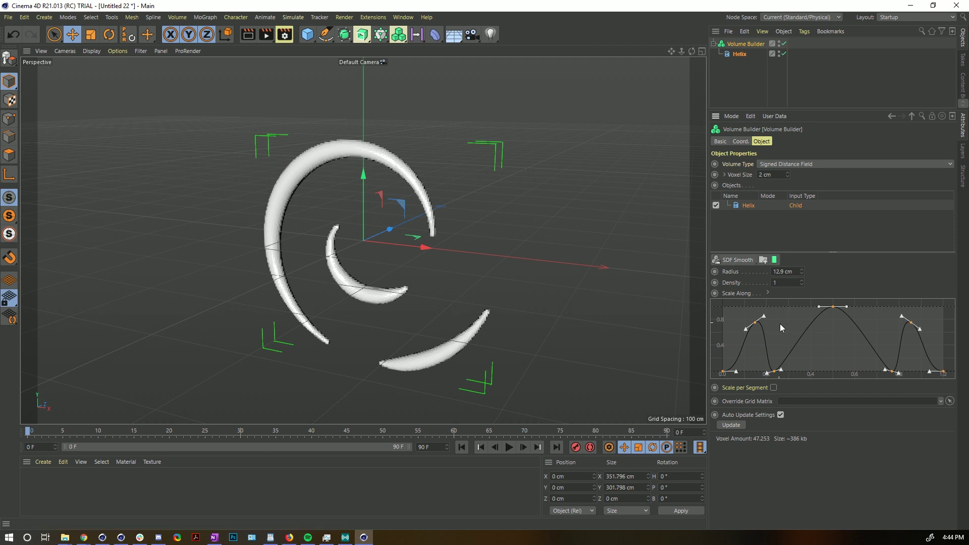
- Set the Volume Builder's voxel size to 1 cm and double the Scale Along curve
{"action": "left_click", "coordinate": [788, 176]}
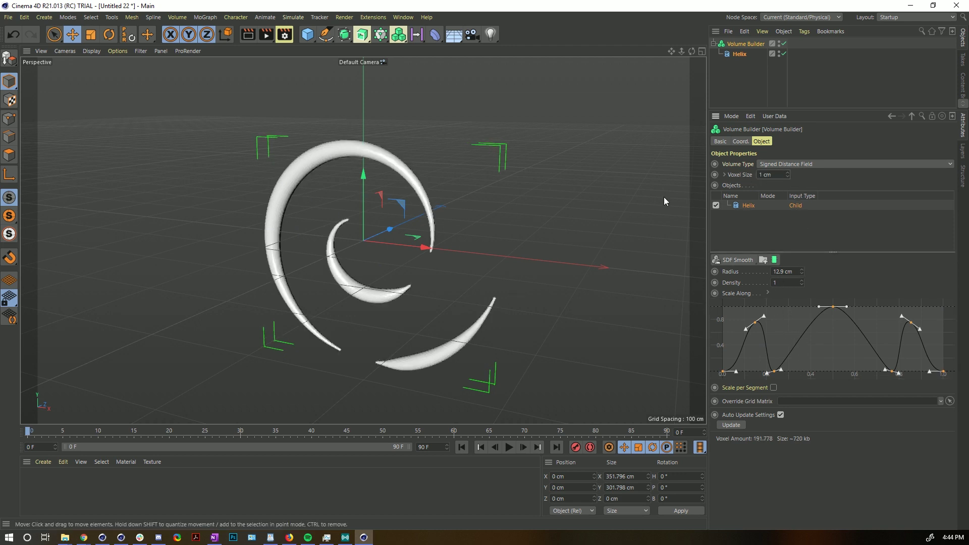
{"action": "left_click_drag", "start_coordinate": [505, 225], "coordinate": [398, 245], "text": "alt"}
{"action": "right_click", "coordinate": [821, 342]}
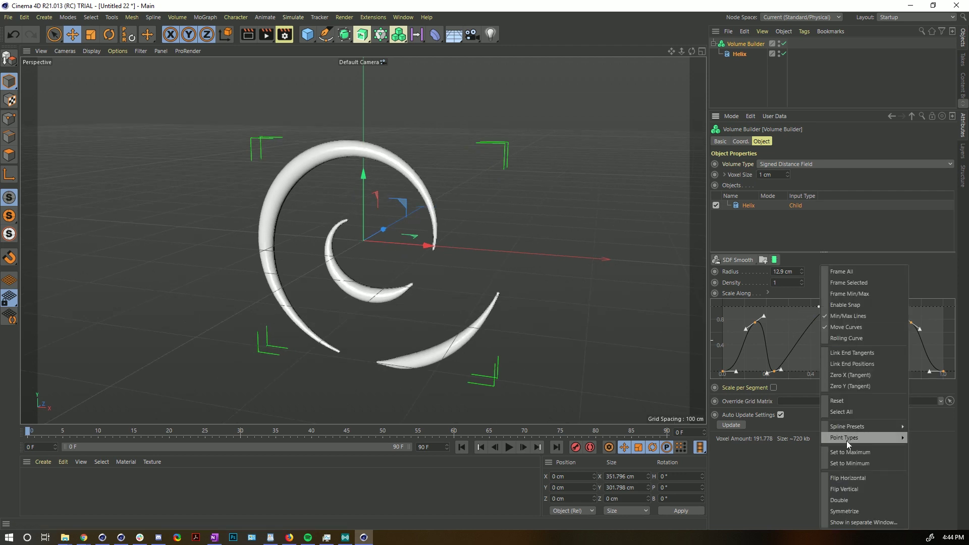
{"action": "left_click", "coordinate": [871, 498]}
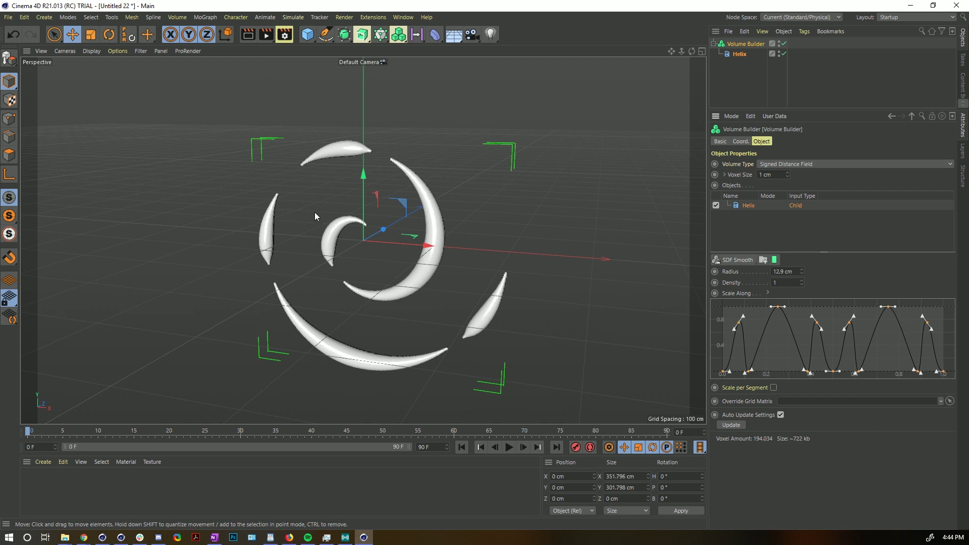
{"action": "left_click_drag", "start_coordinate": [315, 216], "coordinate": [334, 238], "text": "alt"}
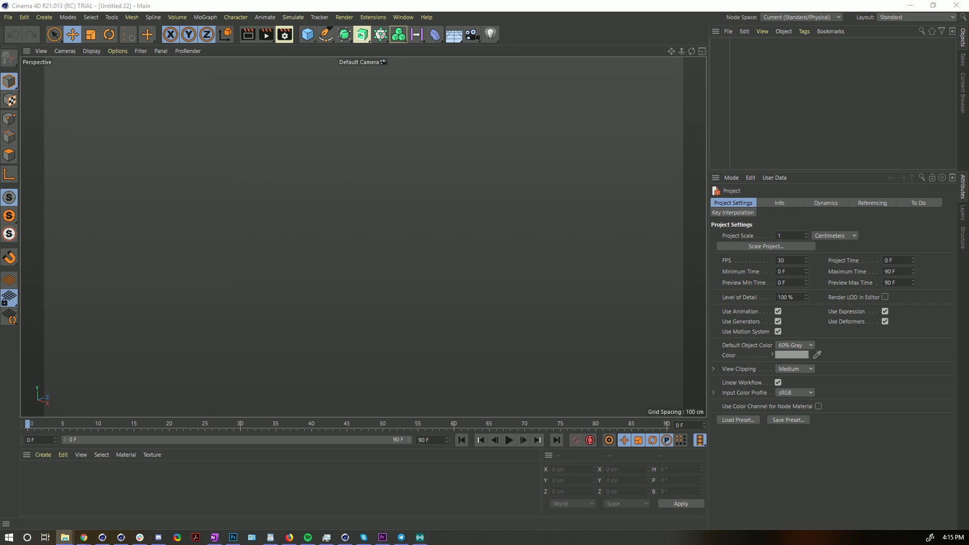
- Open the [18]Volumes.c4d scene, select the MoText object and enlarge the object list to show the whole hierarchy
{"action": "left_click_drag", "start_coordinate": [0, 186], "coordinate": [348, 186]}
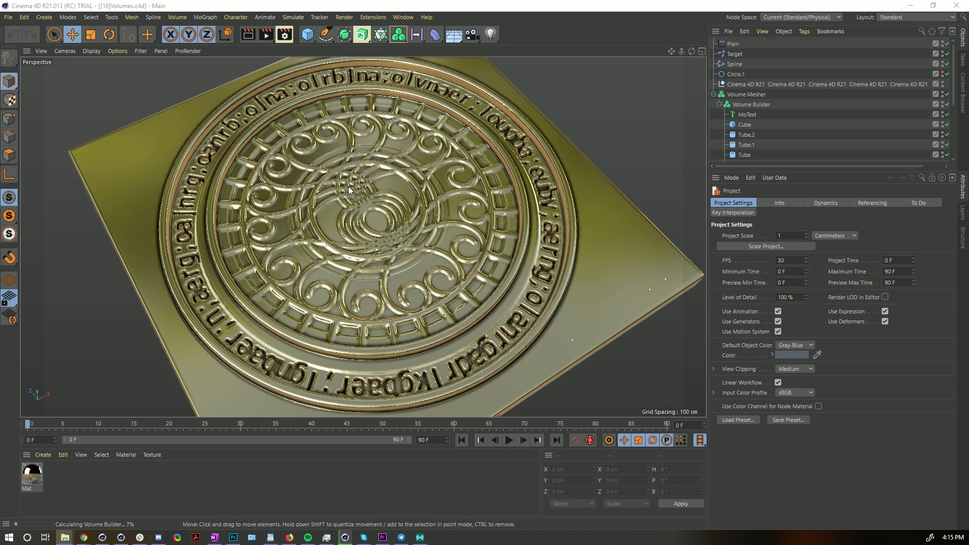
{"action": "left_click", "coordinate": [780, 114]}
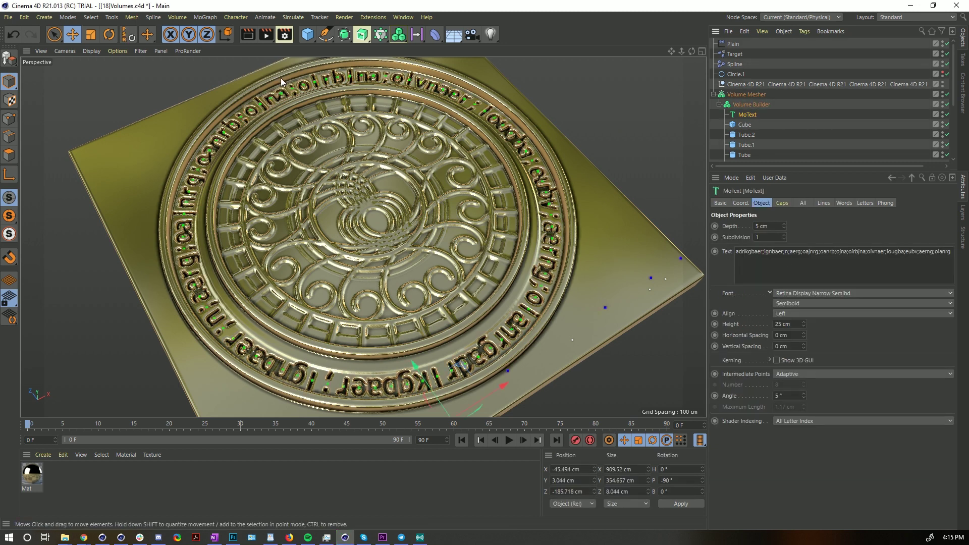
{"action": "scroll", "coordinate": [764, 134], "scroll_direction": "down", "scroll_amount": 3}
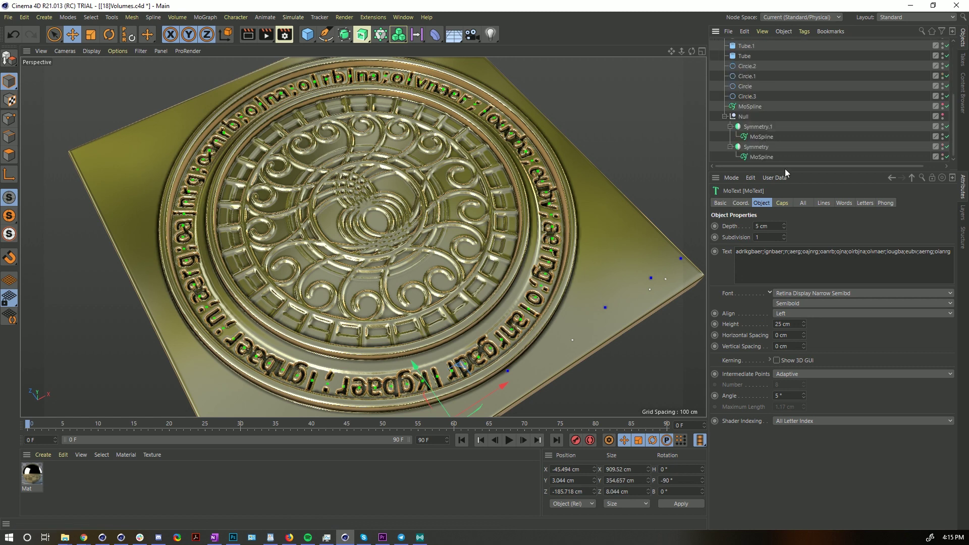
{"action": "left_click_drag", "start_coordinate": [788, 164], "coordinate": [788, 317]}
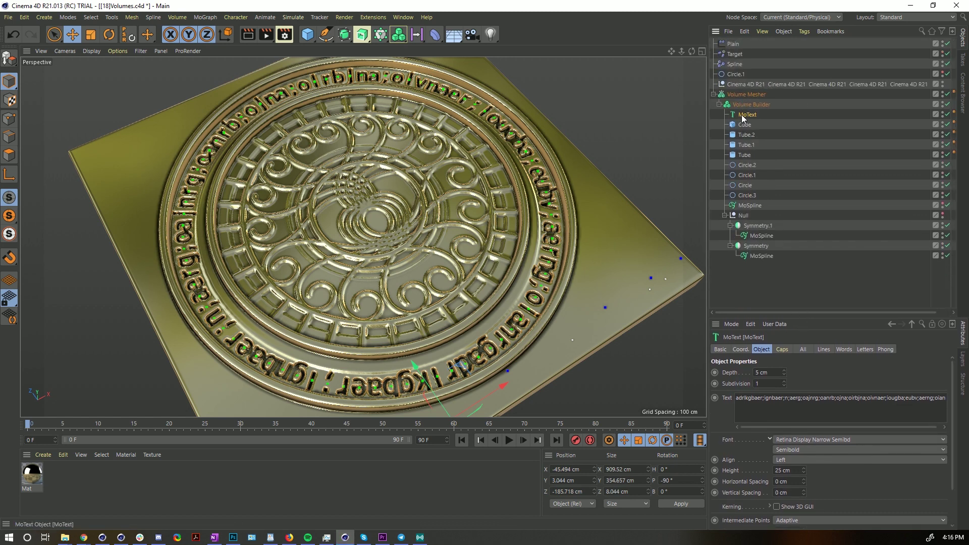
- Replace the first part of the MoText text with "aterhjaetjatatjrja"
{"action": "left_click_drag", "start_coordinate": [832, 399], "coordinate": [736, 399]}
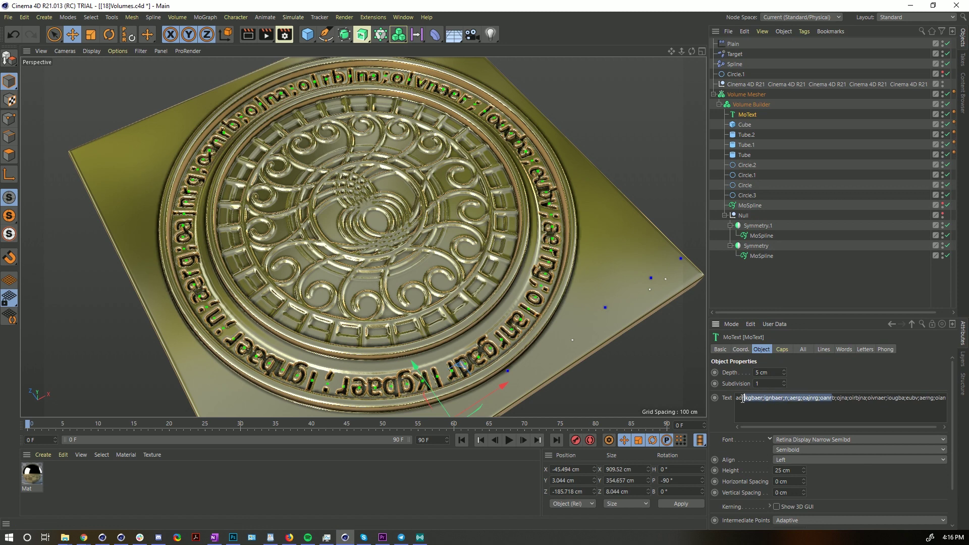
{"action": "type", "text": "aterhjaetjatatjrja"}
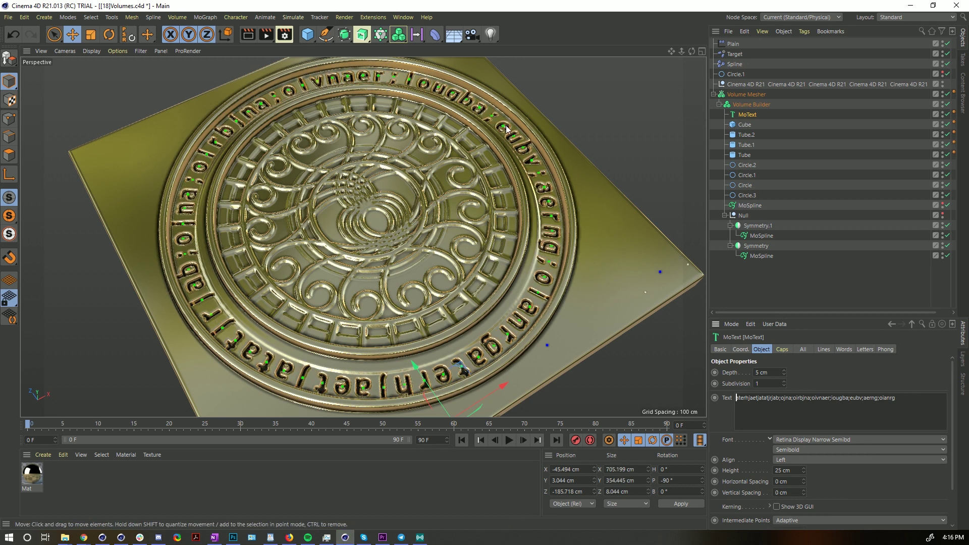
- Add a Cache Layer directly above the Smooth Layer in the Volume Builder and cache the layers beneath it
{"action": "left_click", "coordinate": [741, 105]}
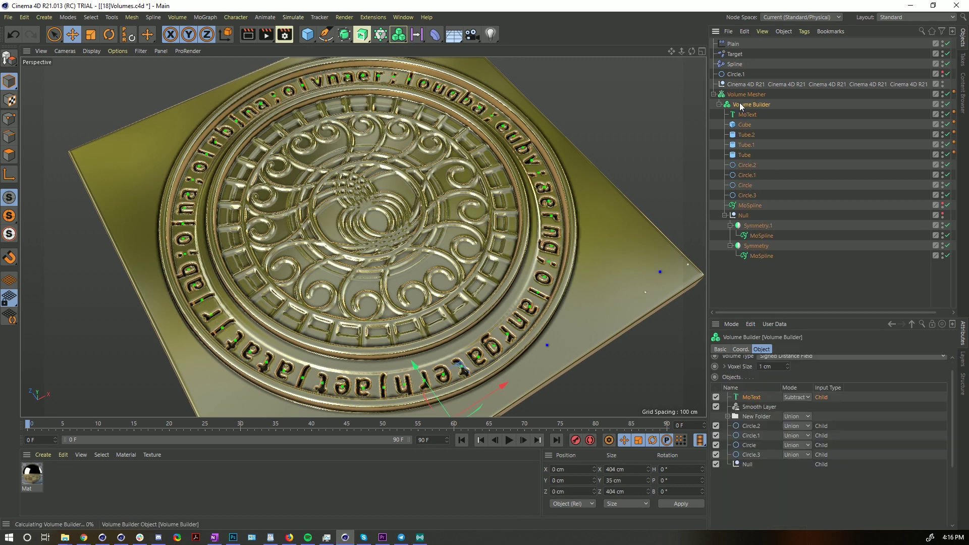
{"action": "left_click", "coordinate": [757, 408]}
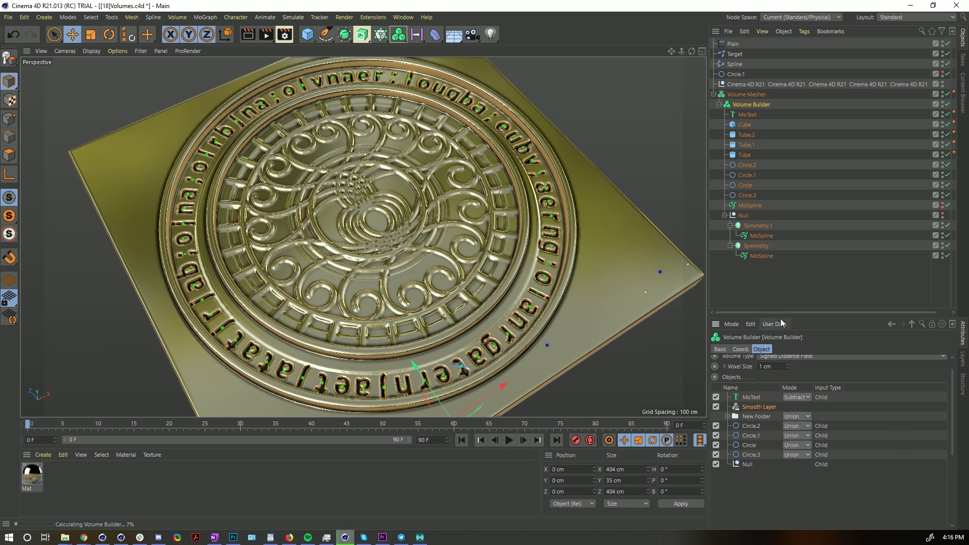
{"action": "left_click", "coordinate": [780, 323]}
{"action": "left_click", "coordinate": [807, 320]}
{"action": "left_click_drag", "start_coordinate": [810, 317], "coordinate": [810, 250]}
{"action": "left_click", "coordinate": [774, 469]}
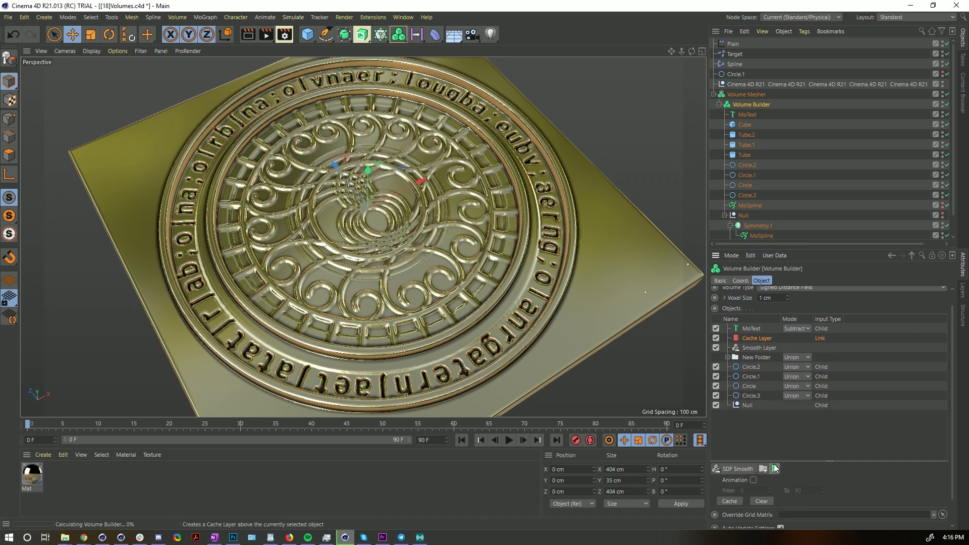
{"action": "left_click", "coordinate": [731, 501]}
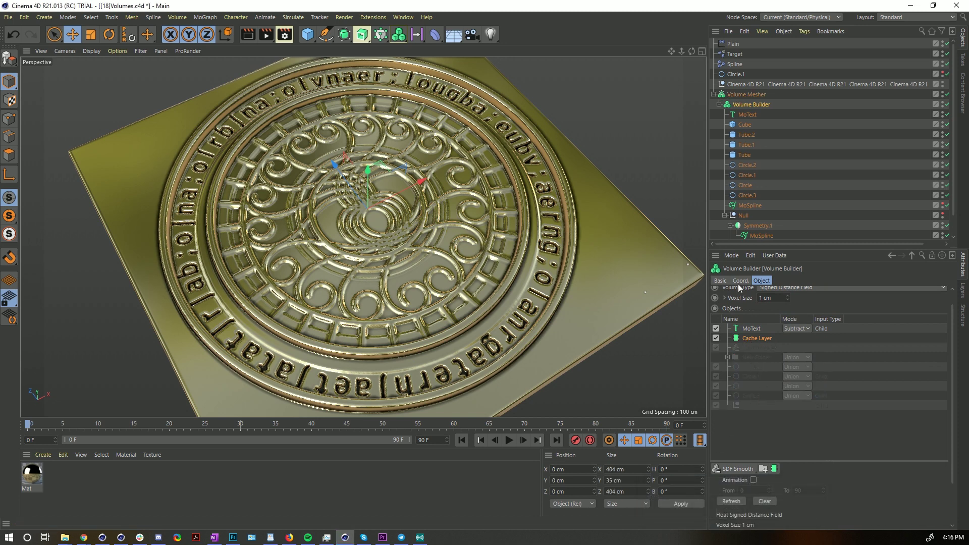
- Copy the null's name and use it as the MoText text, giving "Cinema 4D R21" repeated five times
{"action": "double_click", "coordinate": [800, 84]}
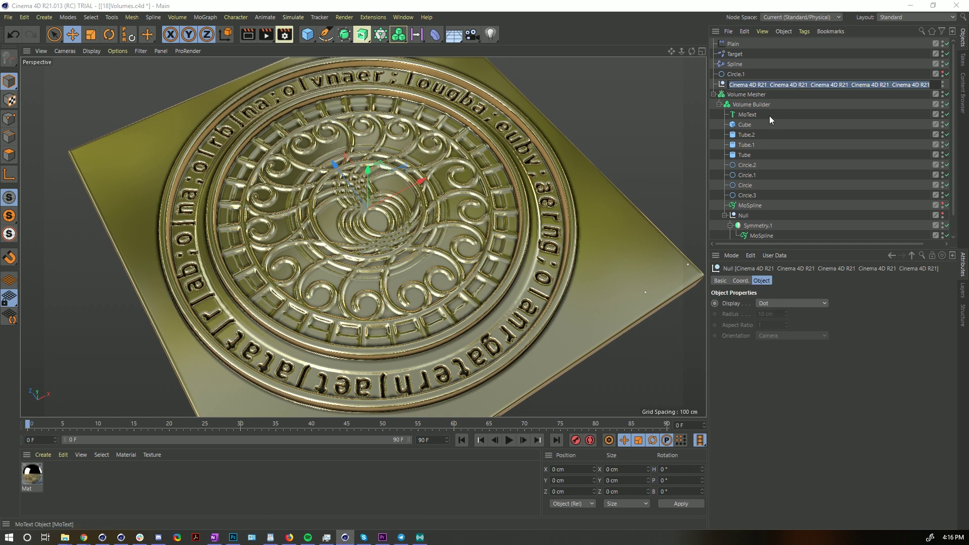
{"action": "key", "text": "Return"}
{"action": "left_click", "coordinate": [748, 115]}
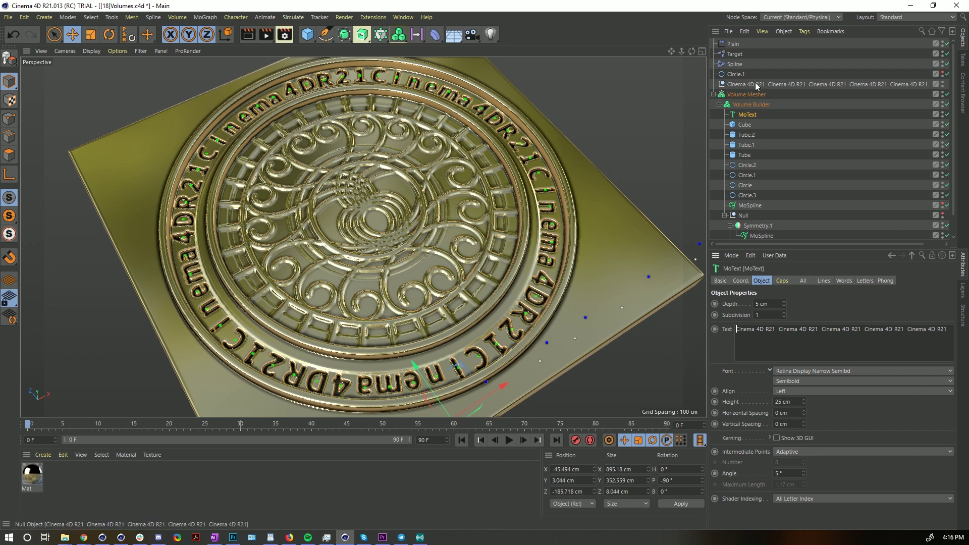
- Enable Create Curvature Map on the Volume Mesher and select its Curvature vertex map tag
{"action": "left_click", "coordinate": [754, 102]}
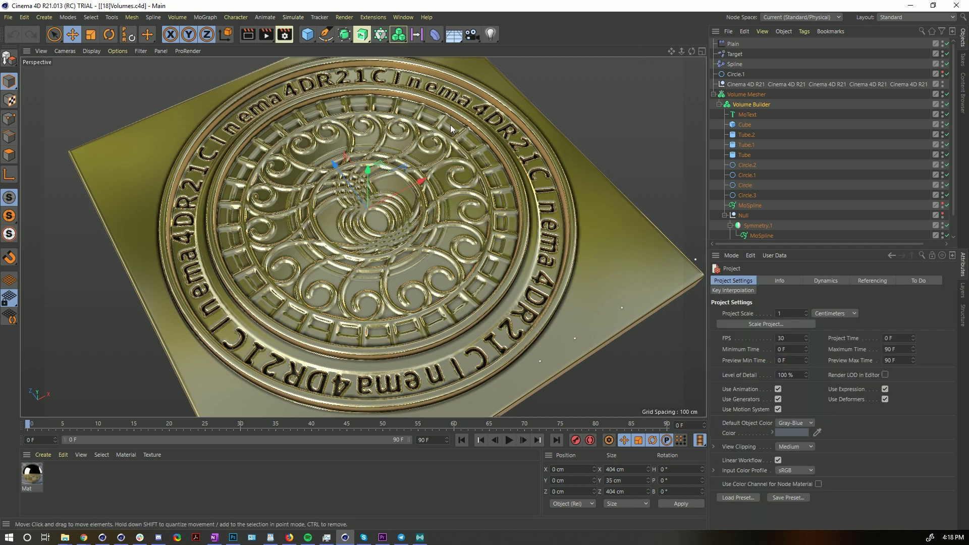
{"action": "left_click", "coordinate": [740, 96]}
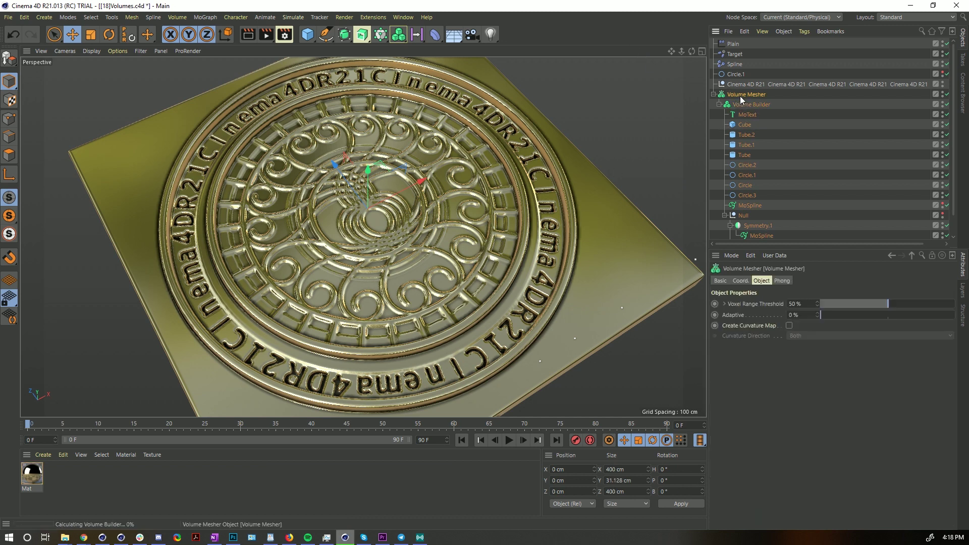
{"action": "left_click", "coordinate": [714, 94]}
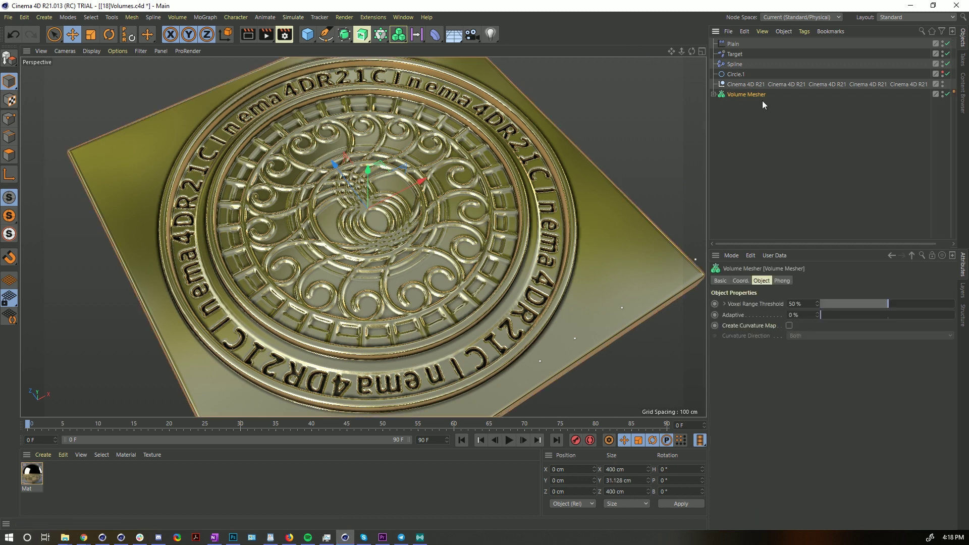
{"action": "left_click", "coordinate": [789, 326]}
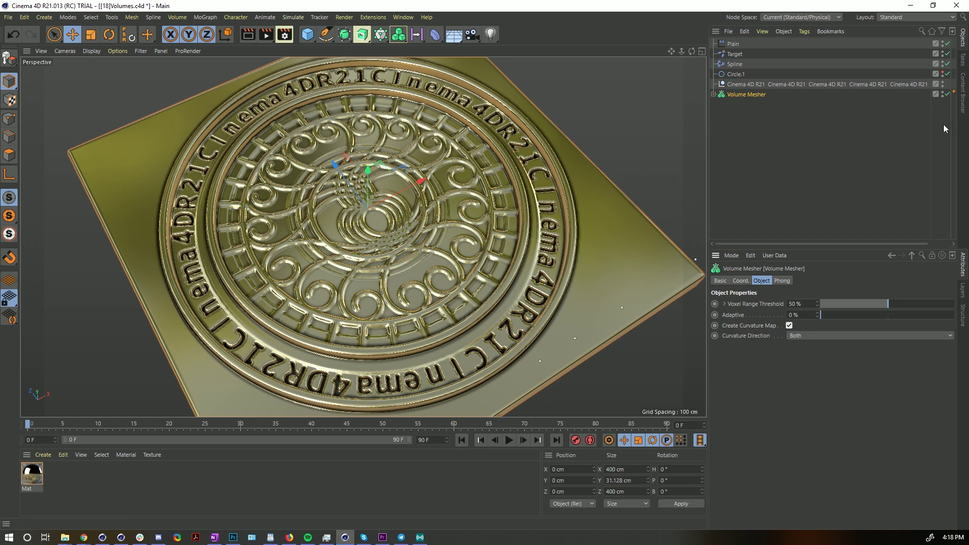
{"action": "left_click_drag", "start_coordinate": [945, 127], "coordinate": [818, 101]}
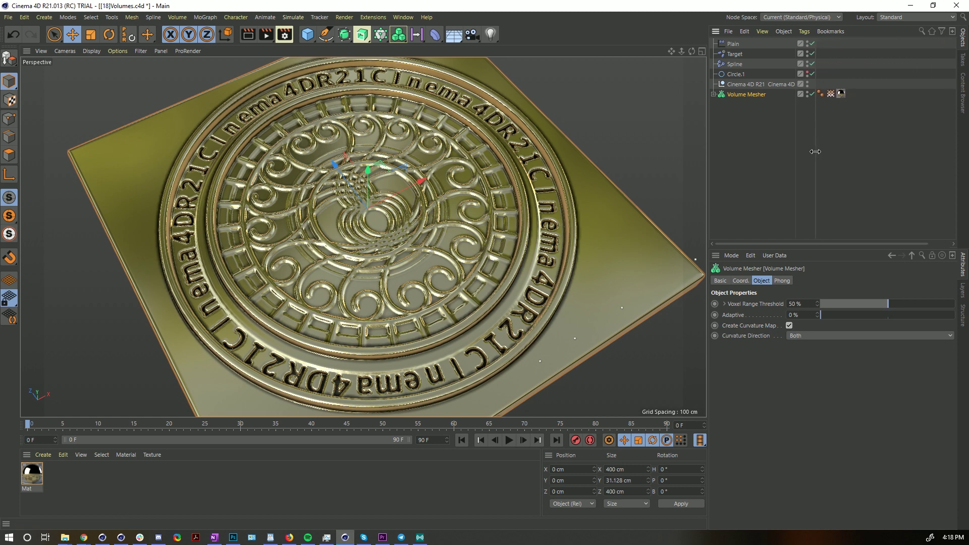
{"action": "left_click", "coordinate": [831, 95]}
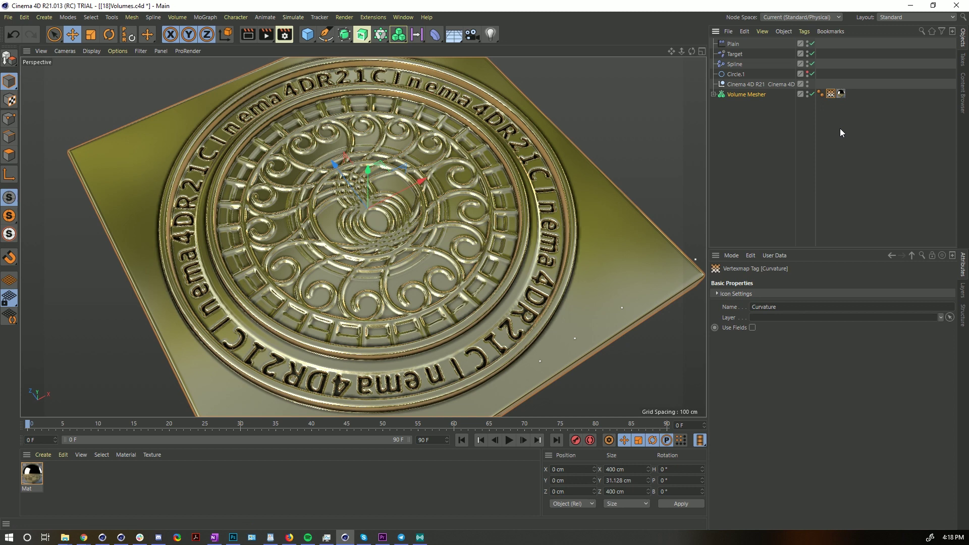
- Open the Mat material for editing, enable its Luminance channel and disable Reflectance
{"action": "left_click", "coordinate": [26, 477]}
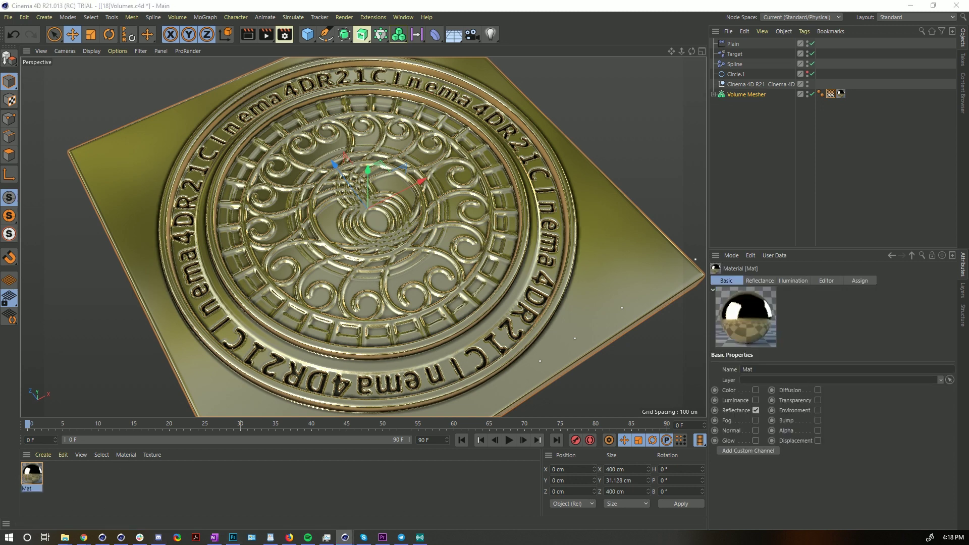
{"action": "double_click", "coordinate": [26, 478]}
{"action": "left_click_drag", "start_coordinate": [173, 140], "coordinate": [347, 80]}
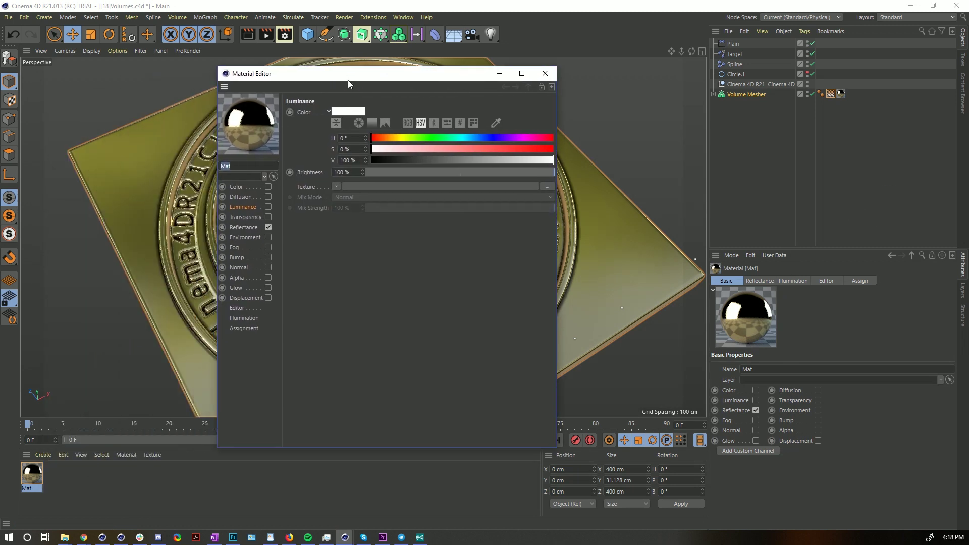
{"action": "left_click", "coordinate": [268, 207]}
{"action": "left_click", "coordinate": [268, 227]}
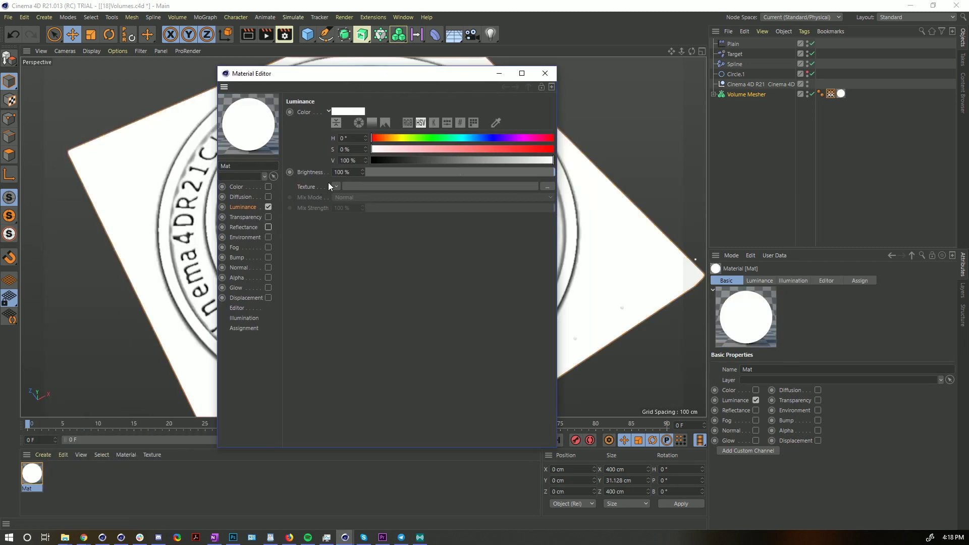
- Load a Vertex Map shader as the Luminance texture and link the Volume Mesher's Curvature tag to it
{"action": "left_click", "coordinate": [336, 187]}
{"action": "mouse_move", "coordinate": [365, 388]}
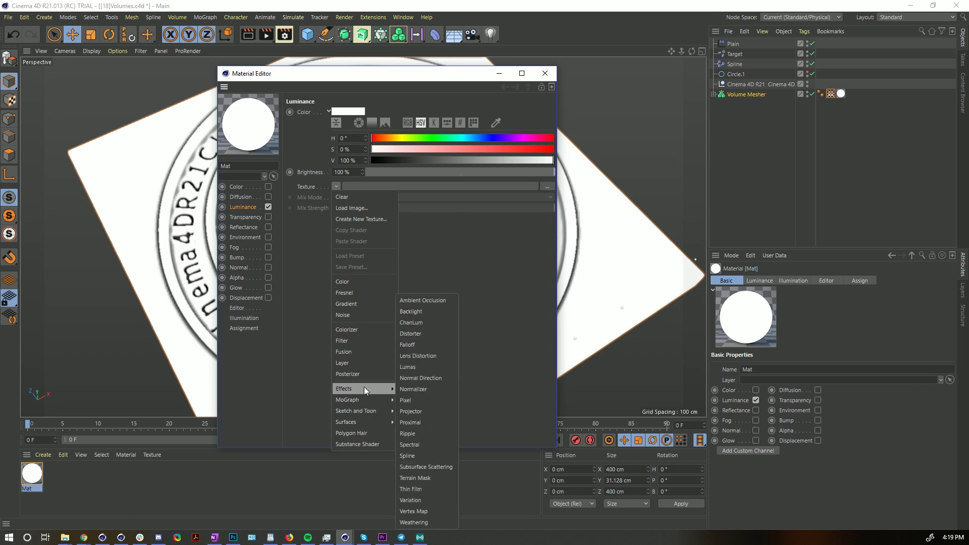
{"action": "left_click", "coordinate": [437, 510]}
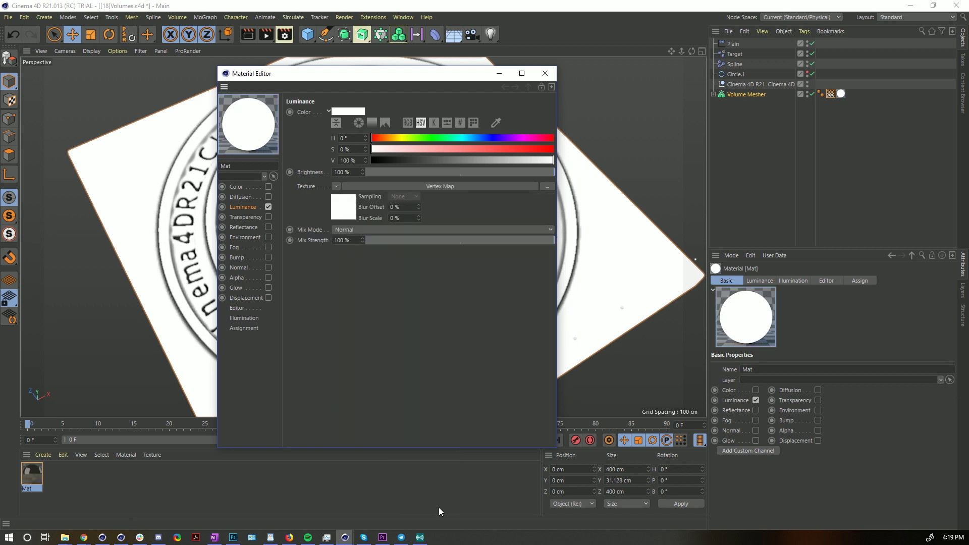
{"action": "left_click", "coordinate": [341, 205]}
{"action": "left_click_drag", "start_coordinate": [820, 94], "coordinate": [478, 189]}
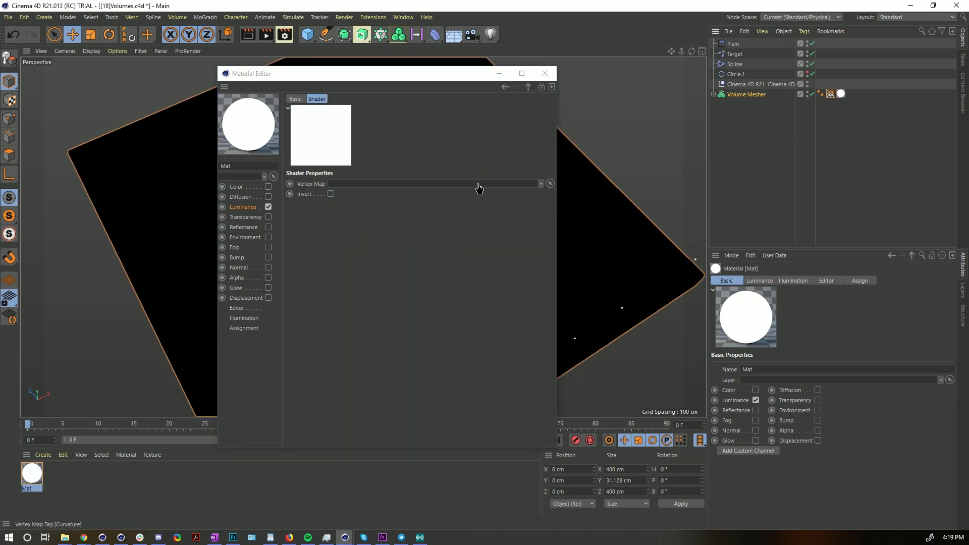
{"action": "left_click", "coordinate": [545, 73]}
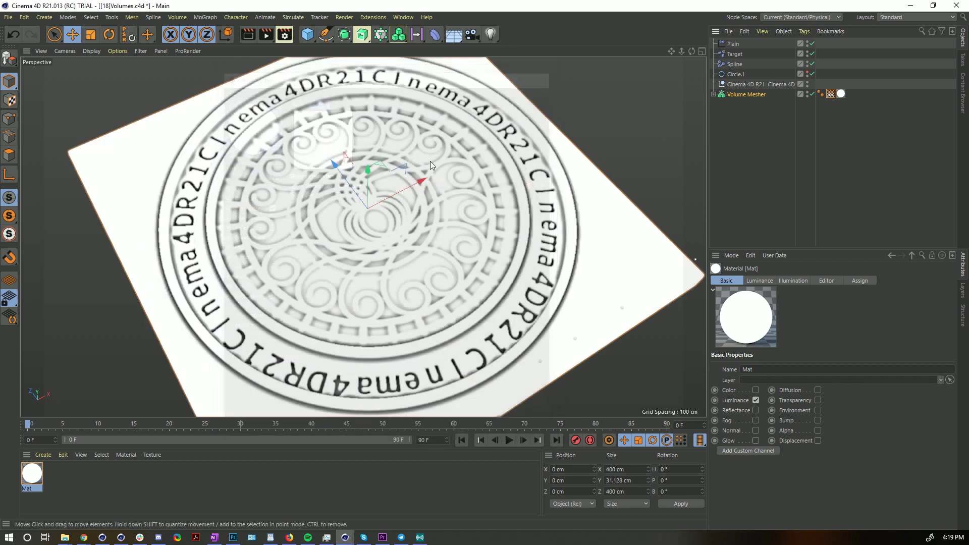
- Examine the curvature shading across the medallion relief and the Volume Mesher's Curvature Direction options
{"action": "left_click_drag", "start_coordinate": [493, 154], "coordinate": [501, 190], "text": "alt"}
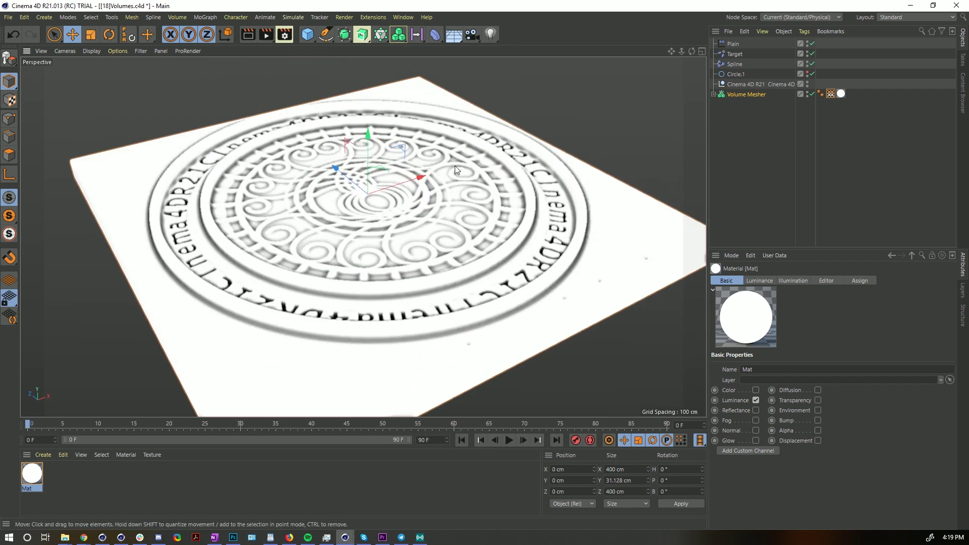
{"action": "left_click_drag", "start_coordinate": [178, 220], "coordinate": [177, 252], "text": "alt"}
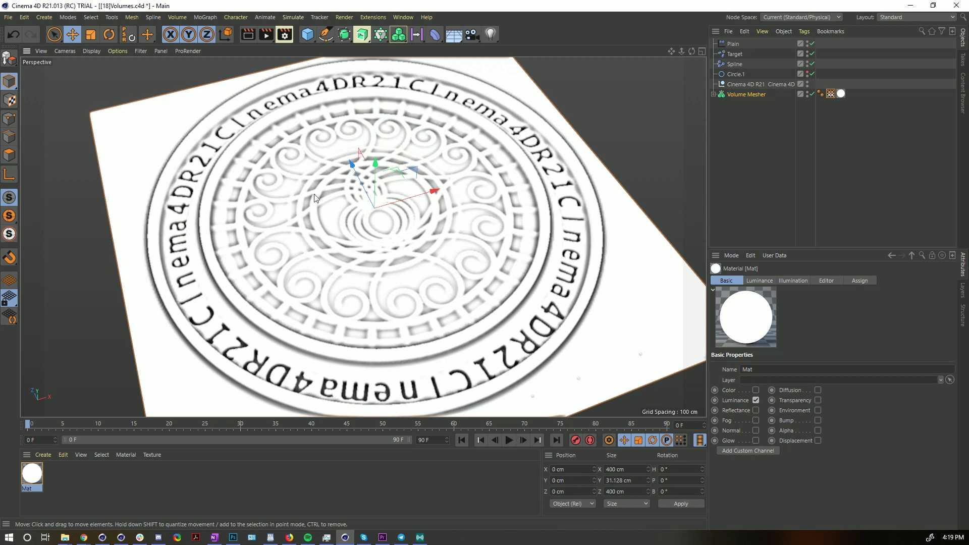
{"action": "mouse_move", "coordinate": [511, 175]}
{"action": "left_mouse_down", "text": "alt"}
{"action": "mouse_move", "coordinate": [515, 162]}
{"action": "mouse_move", "coordinate": [521, 190]}
{"action": "left_mouse_up", "text": "alt"}
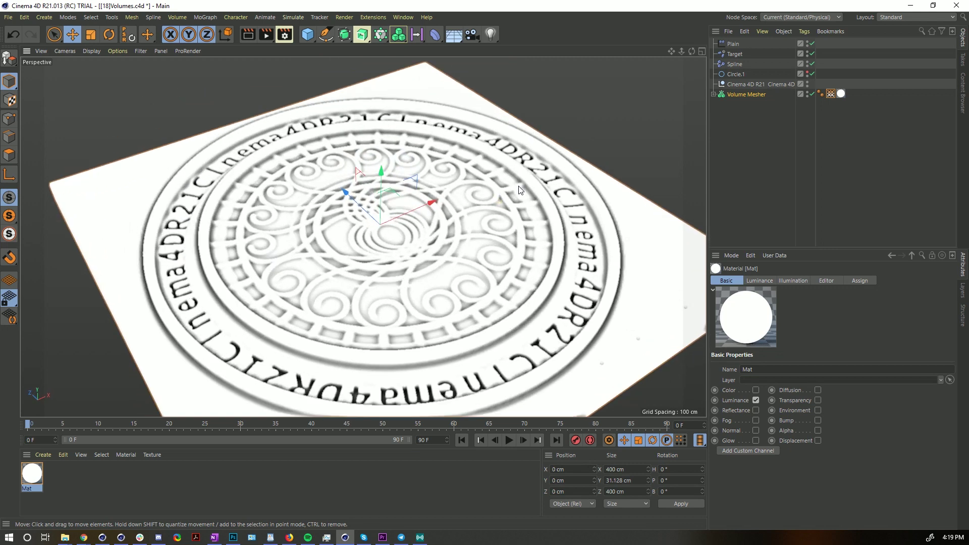
{"action": "left_click", "coordinate": [831, 94]}
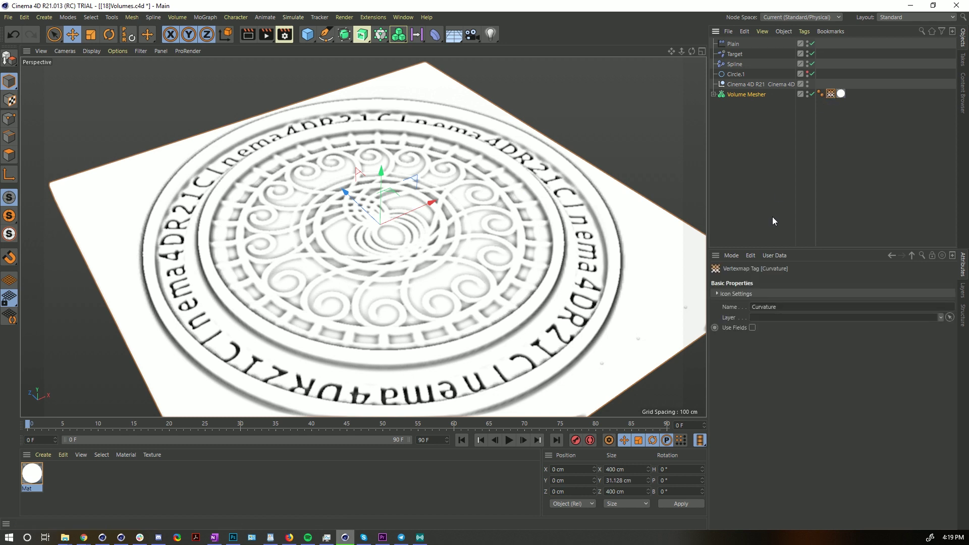
{"action": "left_click", "coordinate": [740, 94]}
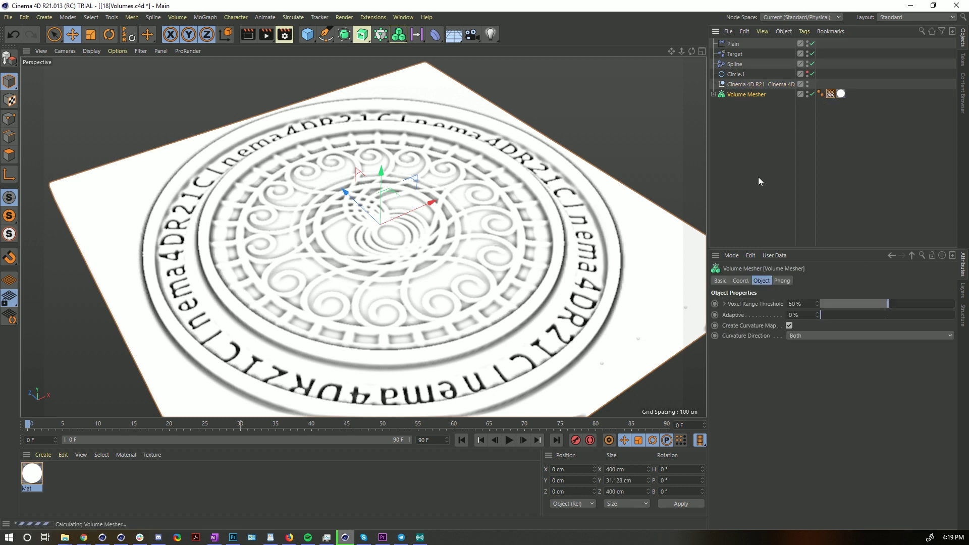
{"action": "left_click", "coordinate": [803, 336]}
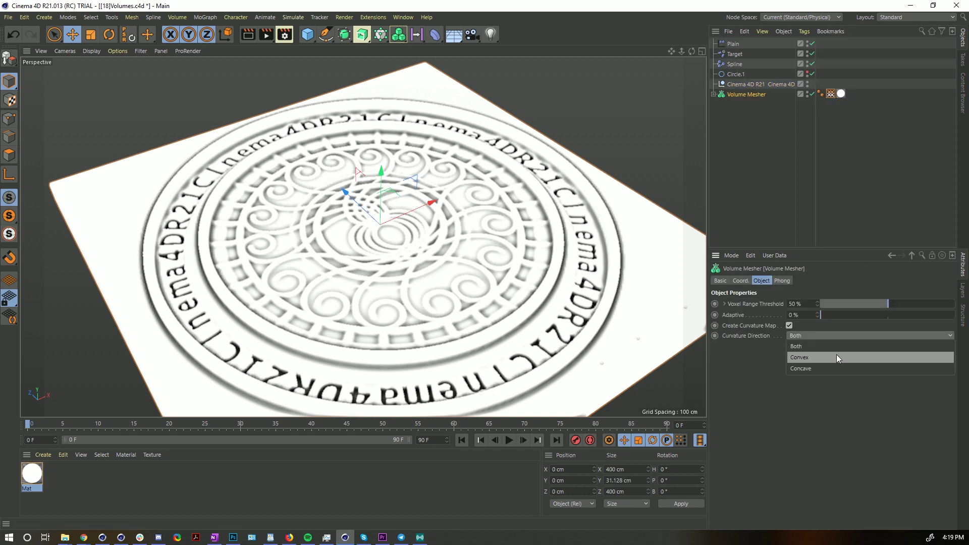
{"action": "left_click", "coordinate": [760, 343]}
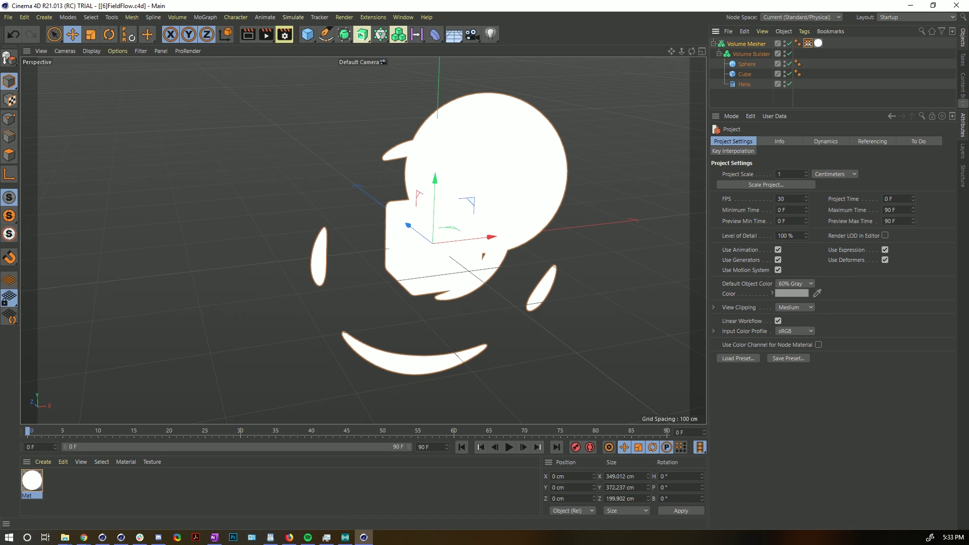
- Open the [7]FieldFlow.c4d scene and view the mouse character model
{"action": "left_click_drag", "start_coordinate": [0, 151], "coordinate": [348, 142]}
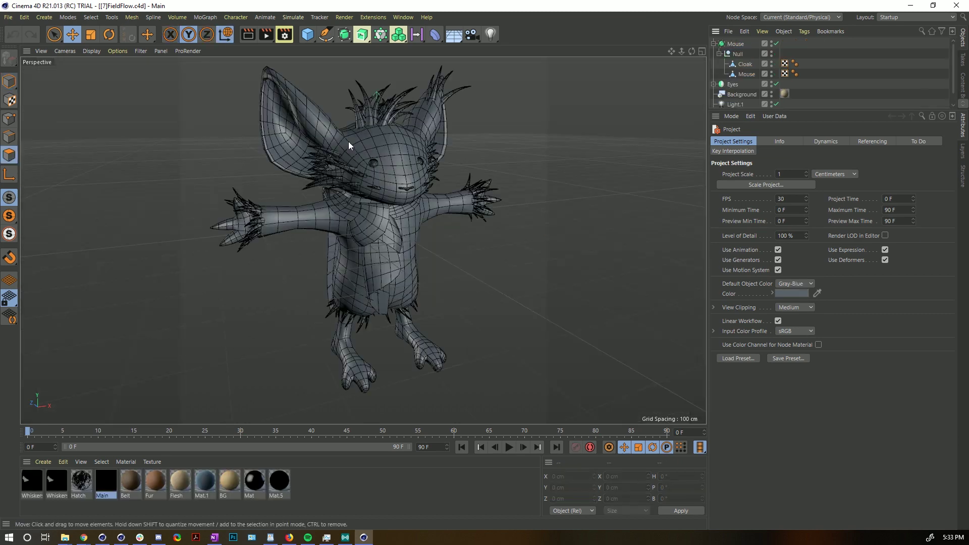
{"action": "left_click_drag", "start_coordinate": [382, 217], "coordinate": [401, 208], "text": "alt"}
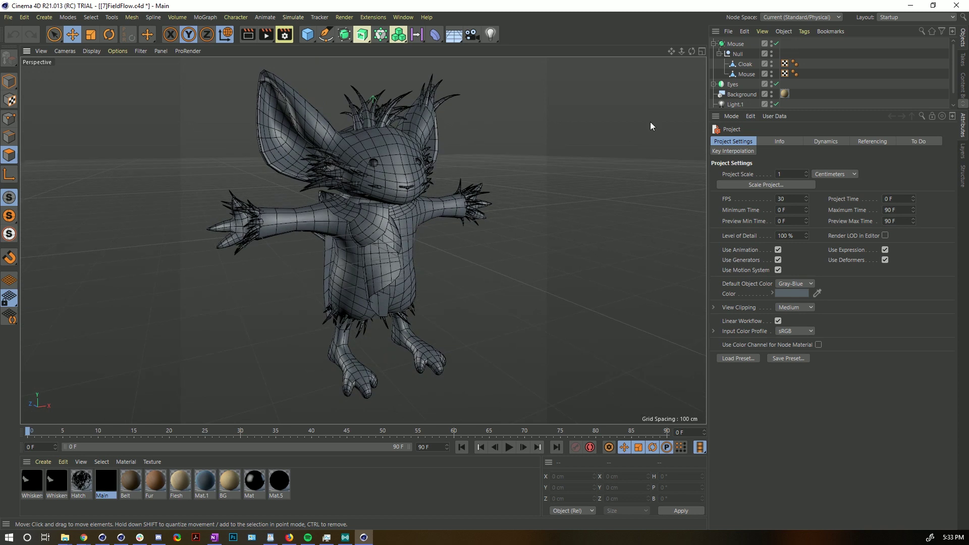
- Select all polygons of the Cloak object on the mouse character
{"action": "left_click", "coordinate": [747, 73]}
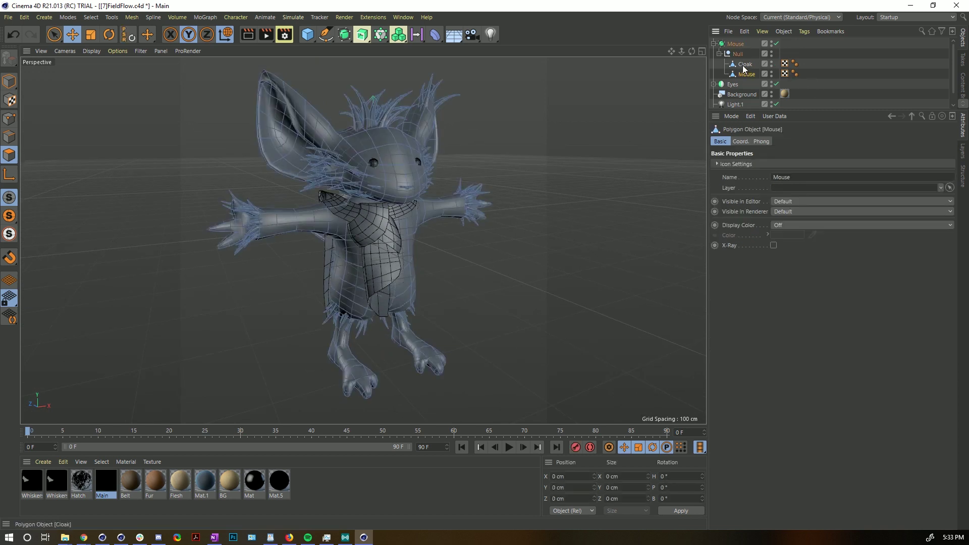
{"action": "left_click", "coordinate": [744, 64]}
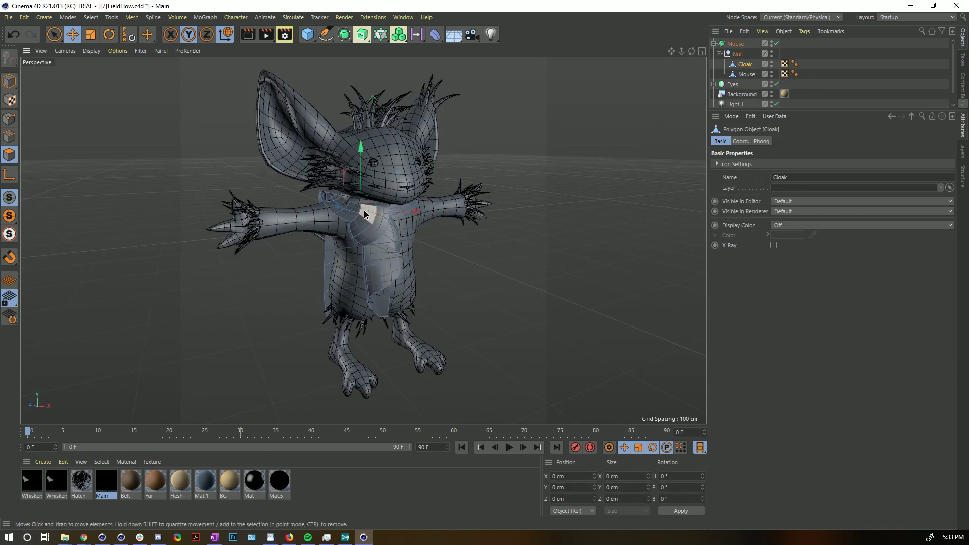
{"action": "key", "text": "ctrl+a"}
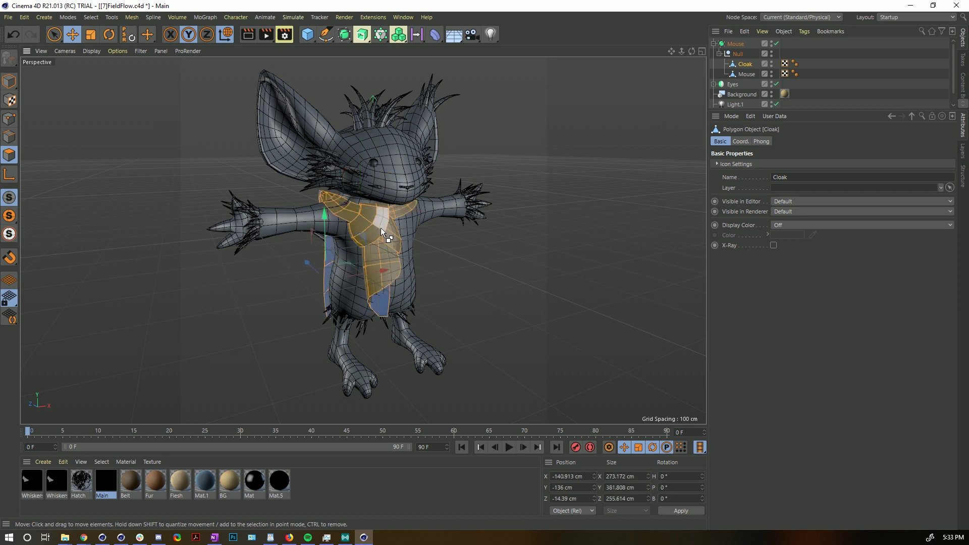
- Make the Mouse mesh the active object and hide the Cloak in the editor and renderer
{"action": "left_click", "coordinate": [748, 73]}
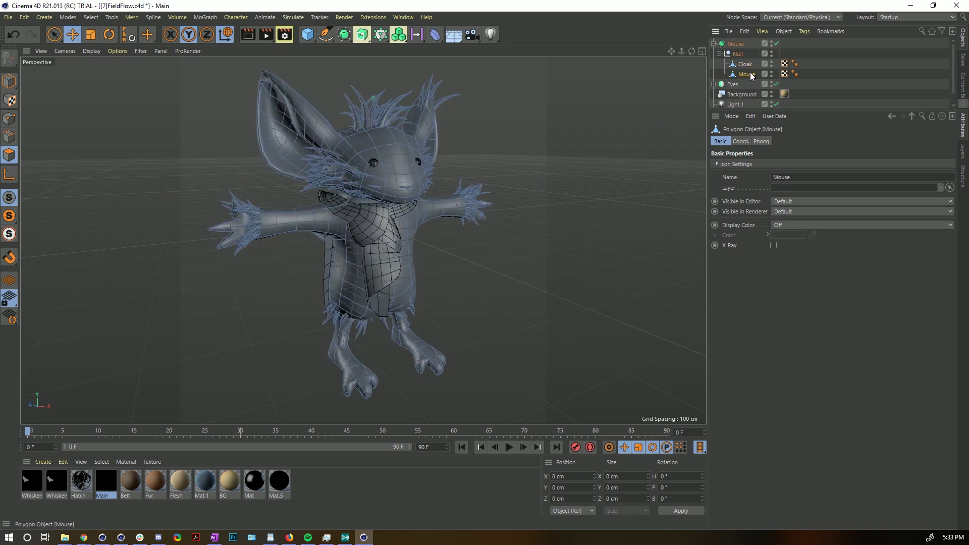
{"action": "double_click", "coordinate": [399, 221]}
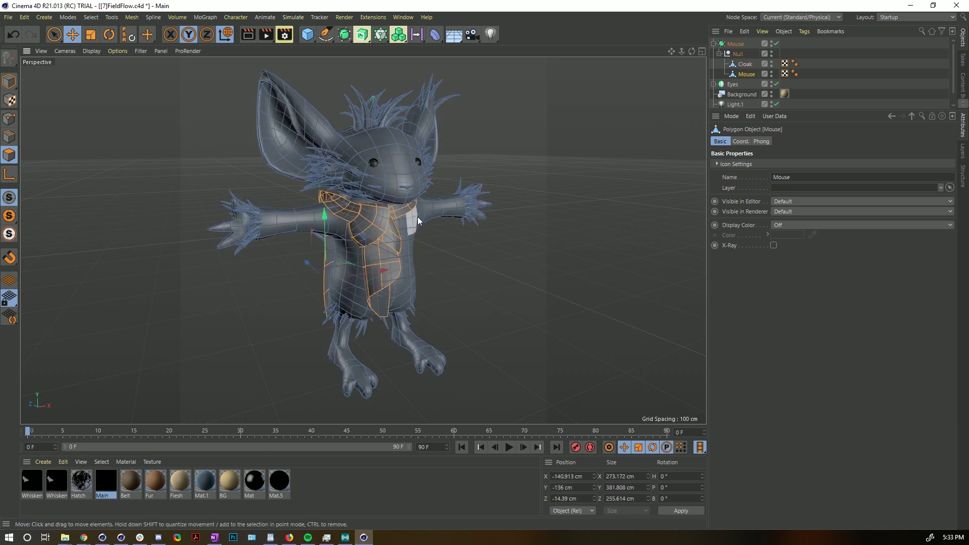
{"action": "left_click", "coordinate": [771, 62]}
{"action": "left_click", "coordinate": [771, 62]}
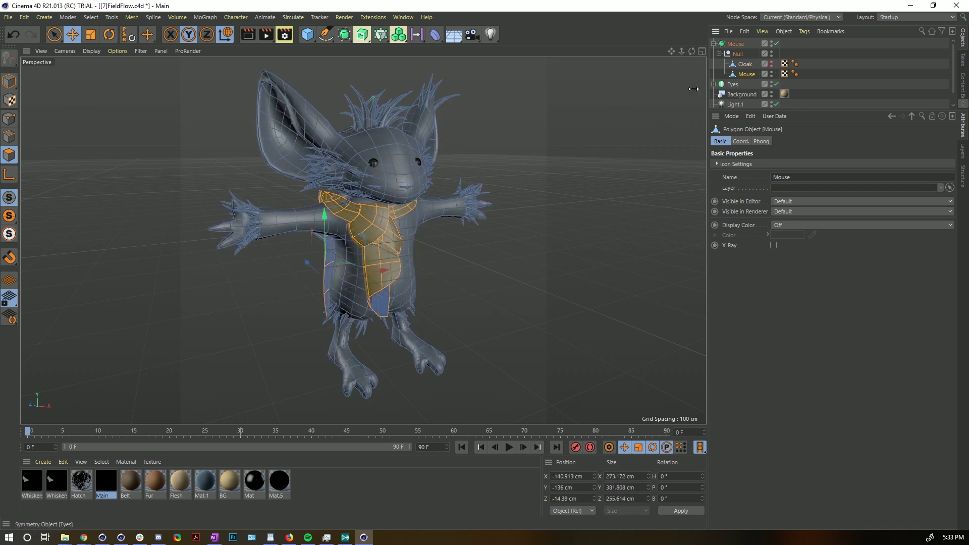
- Select the two front hair tufts on top of the mouse's head with Select Connected
{"action": "mouse_move", "coordinate": [366, 215]}
{"action": "left_mouse_down", "text": "alt"}
{"action": "mouse_move", "coordinate": [435, 214]}
{"action": "mouse_move", "coordinate": [380, 218]}
{"action": "left_mouse_up", "text": "alt"}
{"action": "left_click_drag", "start_coordinate": [331, 163], "coordinate": [363, 226], "text": "alt"}
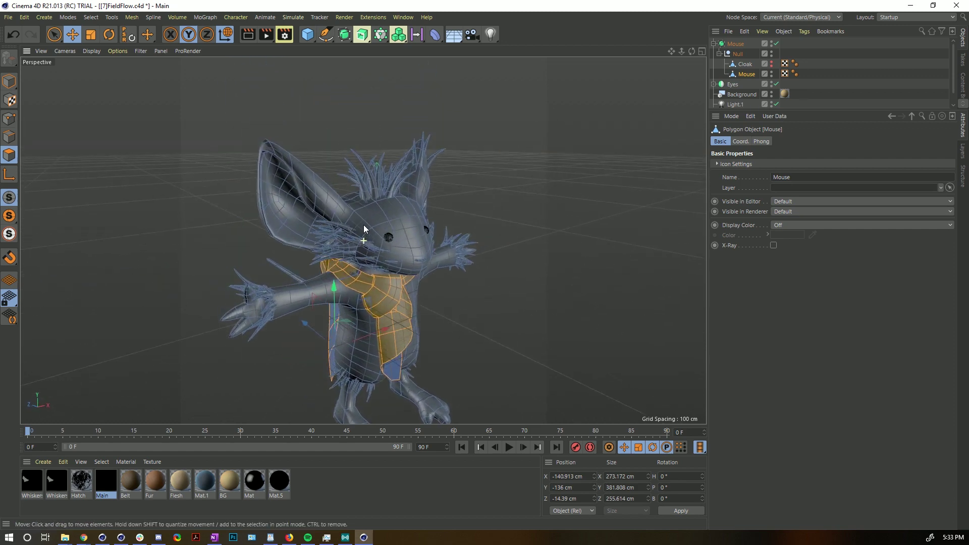
{"action": "scroll", "coordinate": [411, 183], "scroll_direction": "up", "scroll_amount": 5}
{"action": "left_click", "coordinate": [378, 152]}
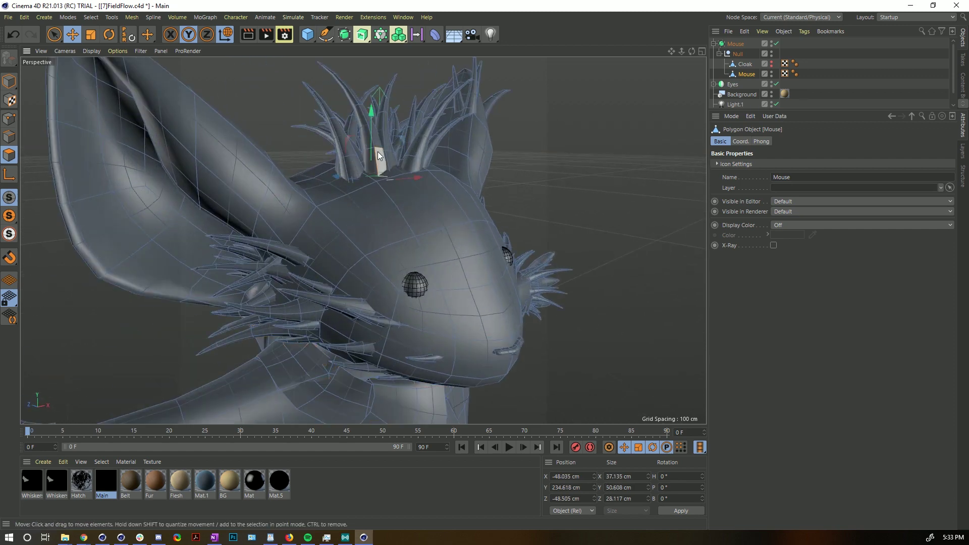
{"action": "mouse_move", "coordinate": [377, 151]}
{"action": "left_mouse_down", "text": "alt"}
{"action": "mouse_move", "coordinate": [364, 151]}
{"action": "mouse_move", "coordinate": [387, 151]}
{"action": "left_mouse_up", "text": "alt"}
{"action": "left_click", "coordinate": [393, 156], "text": "shift"}
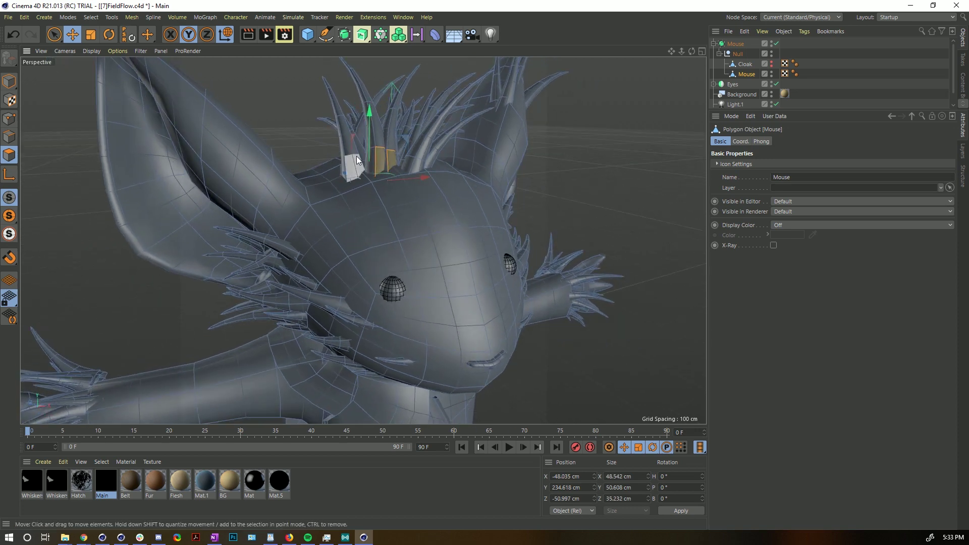
{"action": "key", "text": "u"}
{"action": "key", "text": "w"}
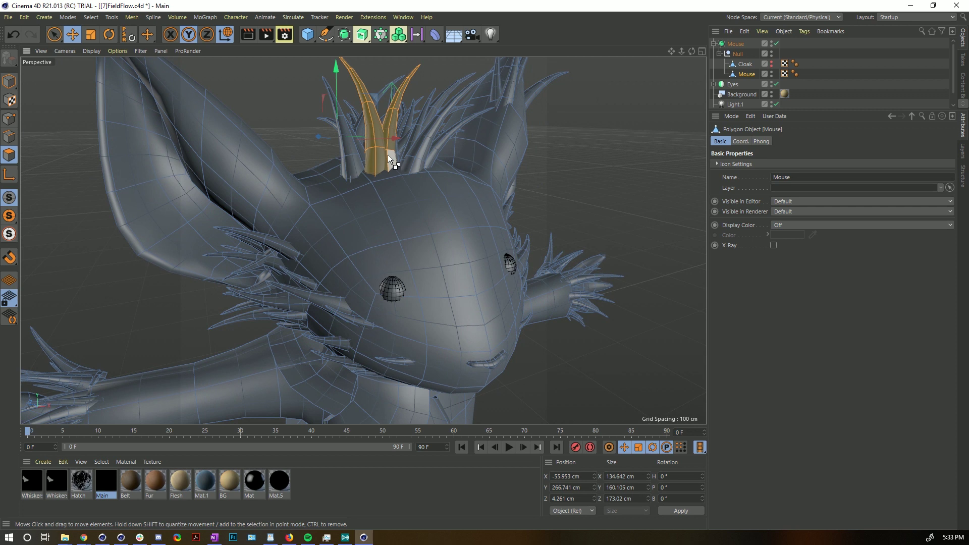
- Move and rotate the selected hair tufts on the mouse's head, and deselect the Mouse object
{"action": "left_click_drag", "start_coordinate": [320, 138], "coordinate": [253, 167]}
{"action": "key", "text": "r"}
{"action": "key", "text": "e"}
{"action": "left_click", "coordinate": [632, 114]}
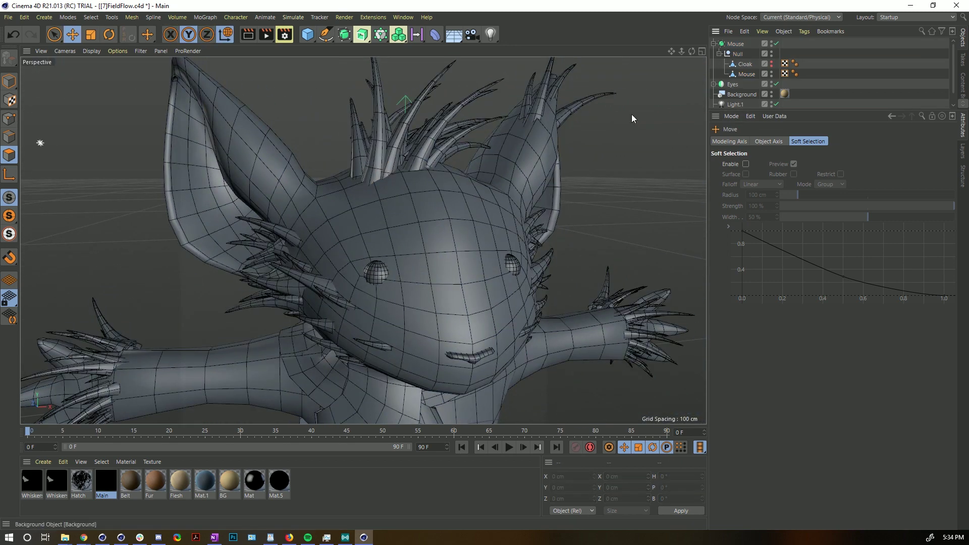
- Move the Mouse mesh out to the top level of the hierarchy and delete its former parent group with the Cloak
{"action": "scroll", "coordinate": [429, 180], "scroll_direction": "down", "scroll_amount": 10}
{"action": "left_click_drag", "start_coordinate": [429, 181], "coordinate": [439, 270], "text": "alt"}
{"action": "scroll", "coordinate": [439, 271], "scroll_direction": "up", "scroll_amount": 6}
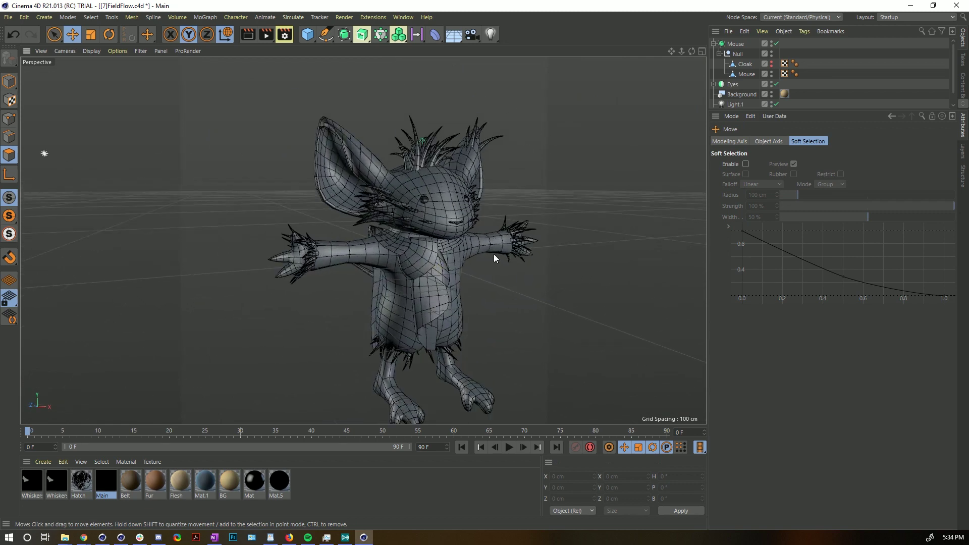
{"action": "mouse_move", "coordinate": [493, 253]}
{"action": "left_mouse_down", "text": "alt"}
{"action": "mouse_move", "coordinate": [411, 243]}
{"action": "mouse_move", "coordinate": [388, 258]}
{"action": "left_mouse_up", "text": "alt"}
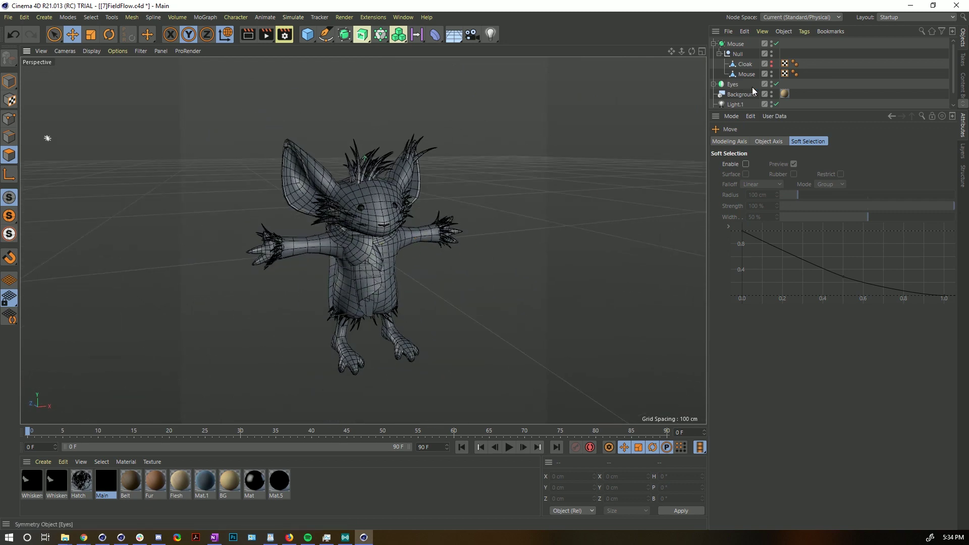
{"action": "left_click", "coordinate": [745, 74]}
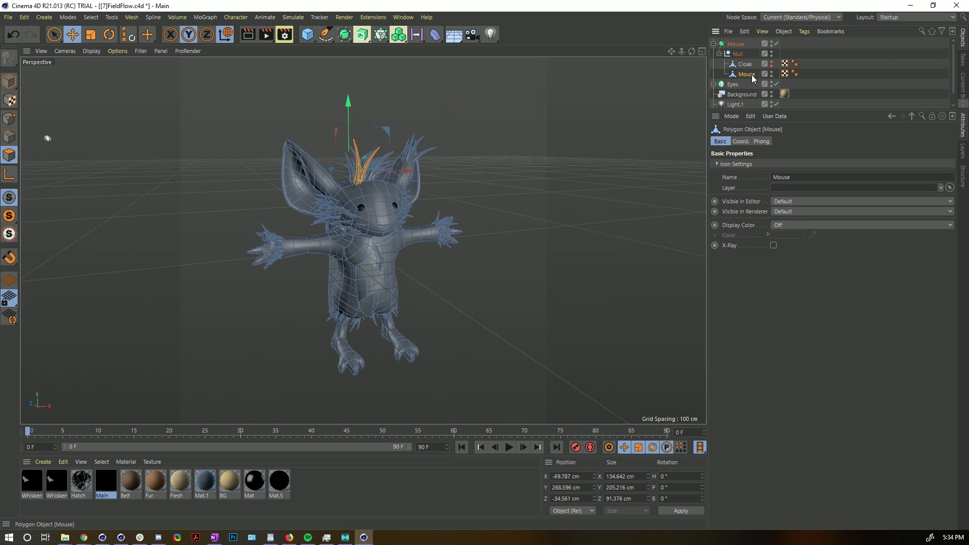
{"action": "left_click_drag", "start_coordinate": [746, 75], "coordinate": [736, 44]}
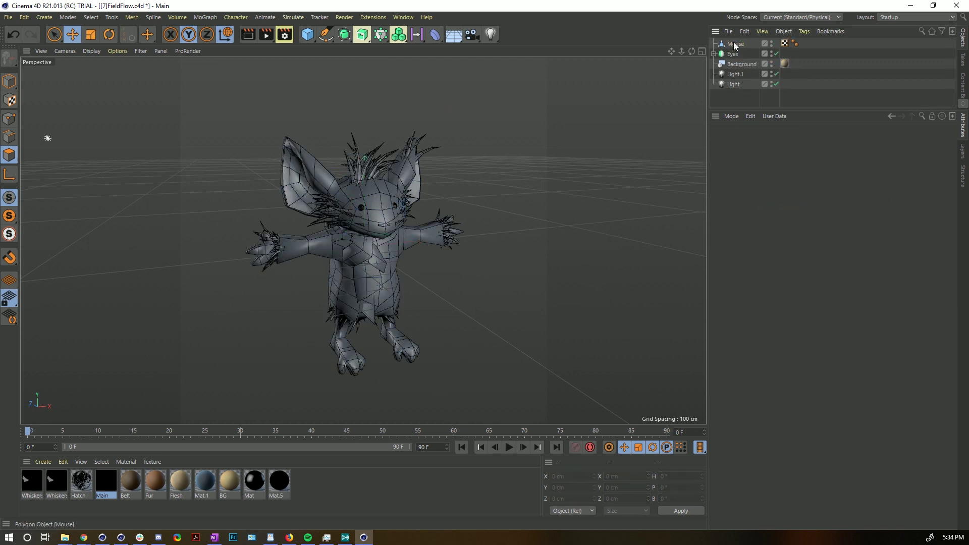
- Duplicate the whole Mouse object about 861 cm along the X axis
{"action": "left_click", "coordinate": [735, 44]}
{"action": "left_click", "coordinate": [9, 81]}
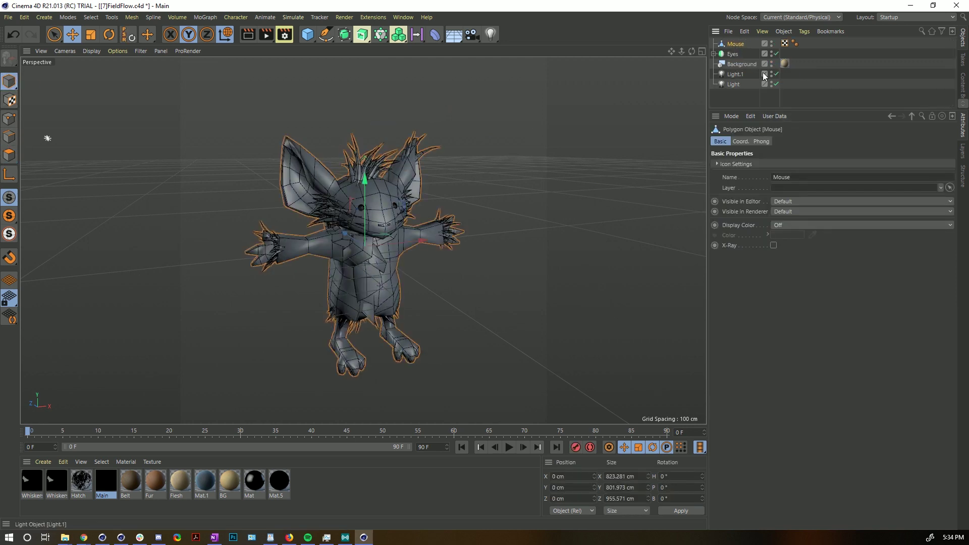
{"action": "left_click_drag", "start_coordinate": [422, 240], "coordinate": [592, 225], "text": "ctrl"}
{"action": "key", "text": "h"}
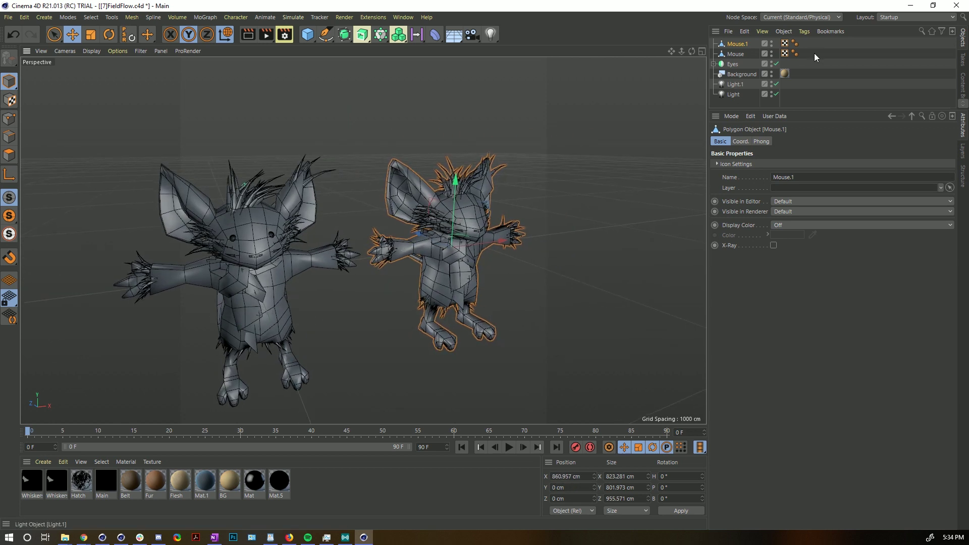
- Loop-select the ring of polygons around the neck on both mouse meshes in polygon mode
{"action": "left_click", "coordinate": [741, 54], "text": "ctrl"}
{"action": "left_click", "coordinate": [9, 155]}
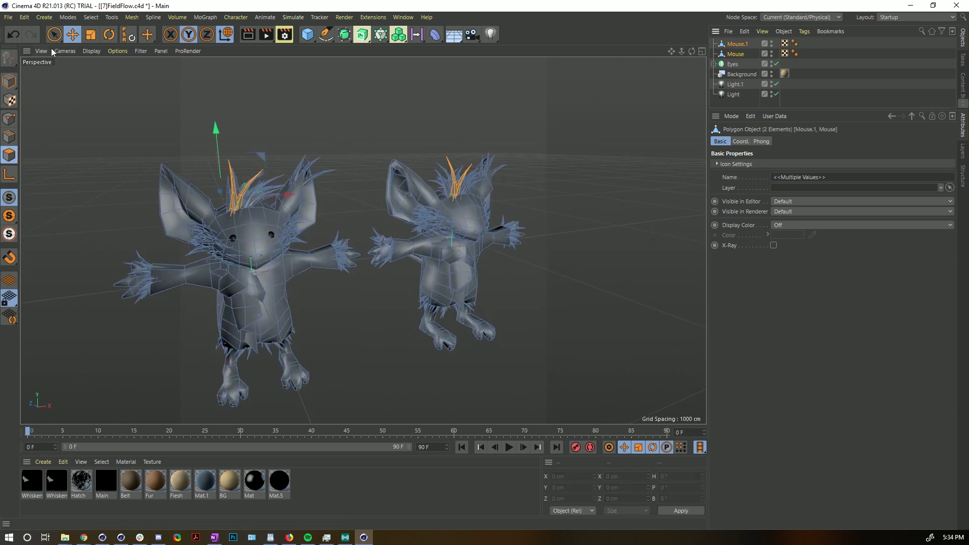
{"action": "key", "text": "u"}
{"action": "key", "text": "l"}
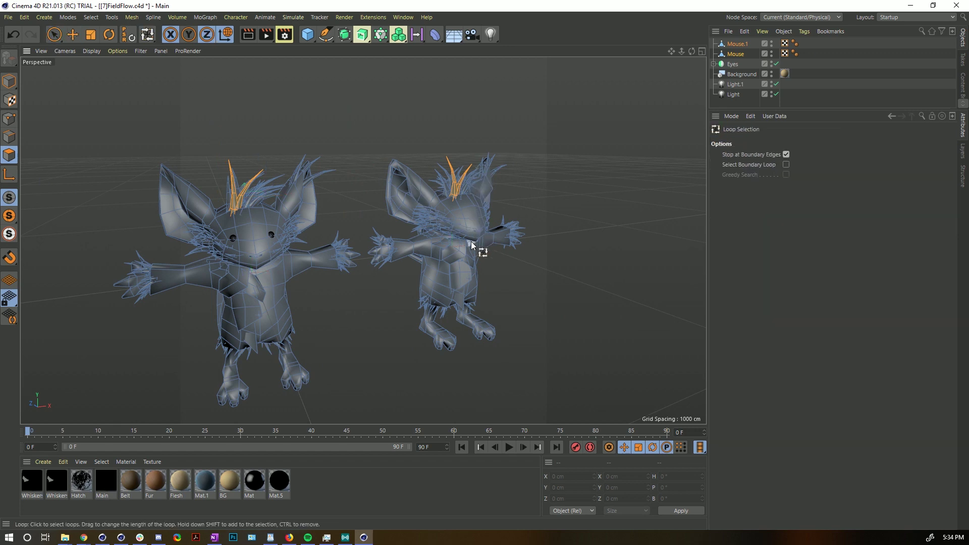
{"action": "left_click_drag", "start_coordinate": [477, 248], "coordinate": [452, 219], "text": "alt"}
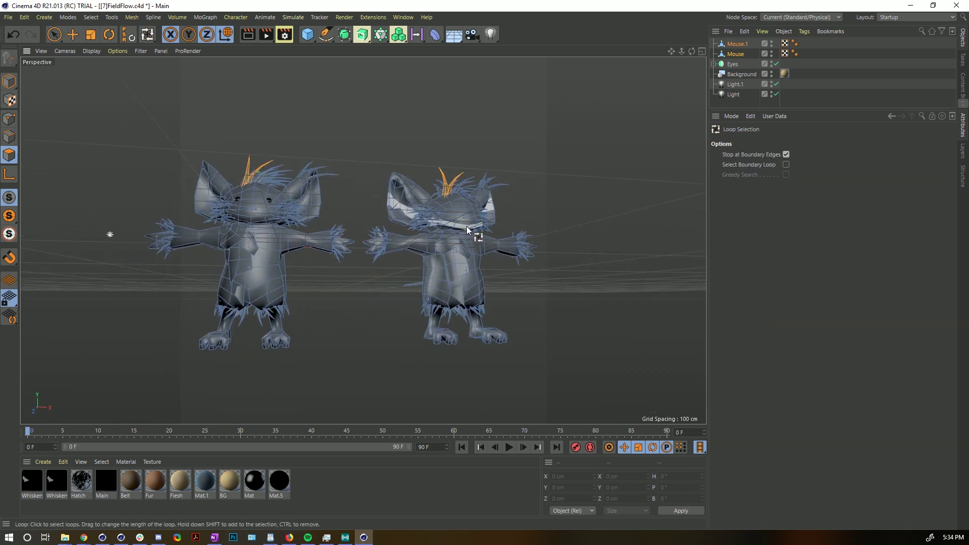
{"action": "right_click_drag", "start_coordinate": [459, 230], "coordinate": [536, 248], "text": "alt"}
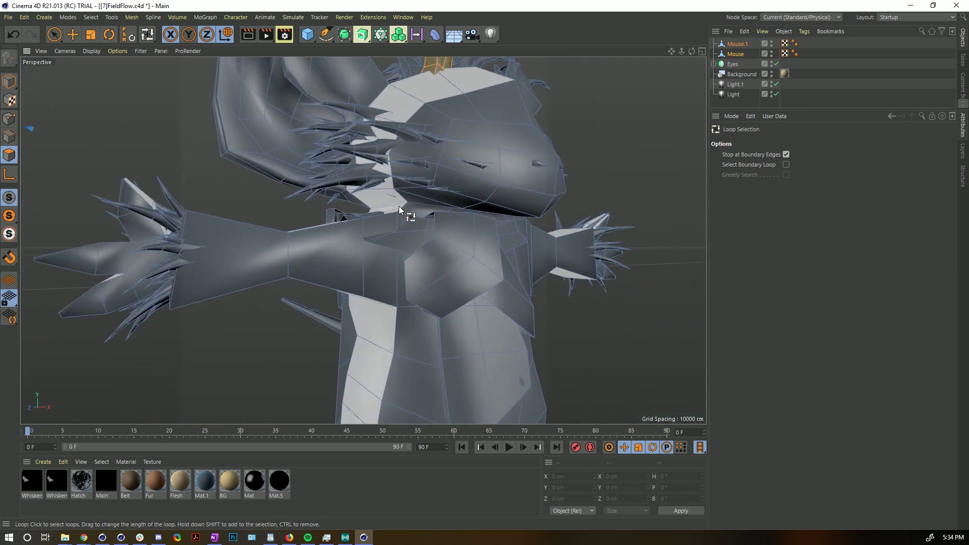
{"action": "right_click_drag", "start_coordinate": [405, 208], "coordinate": [255, 236], "text": "alt"}
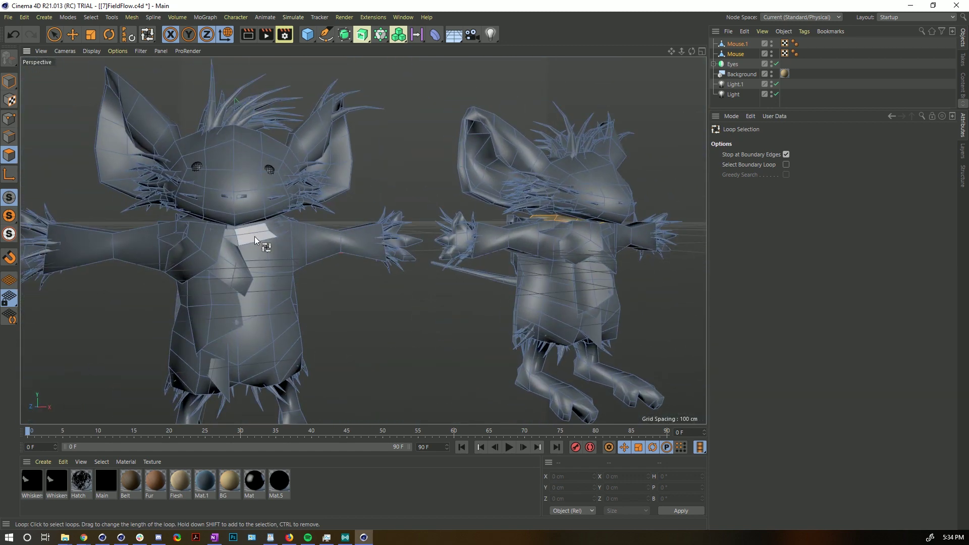
{"action": "right_click", "coordinate": [254, 237]}
{"action": "left_click", "coordinate": [282, 223]}
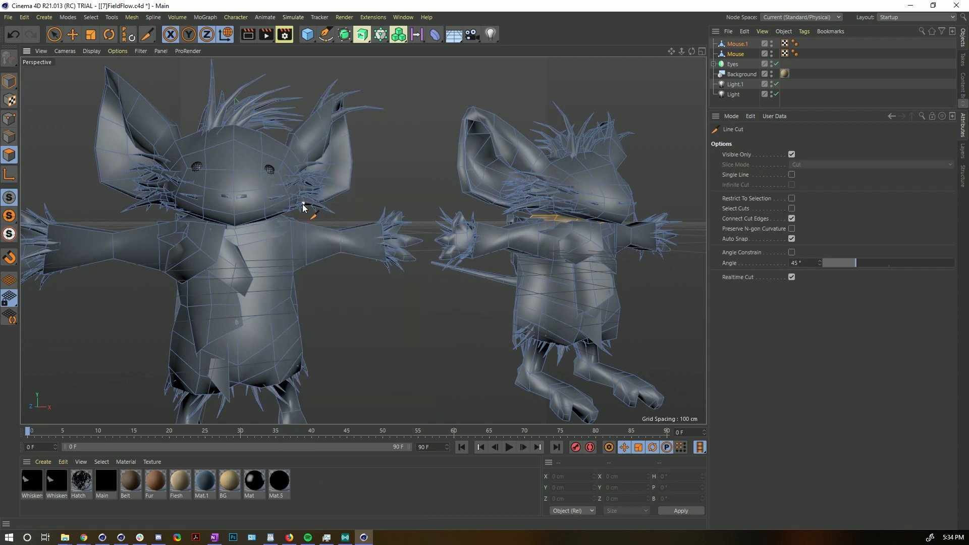
{"action": "left_click", "coordinate": [263, 223]}
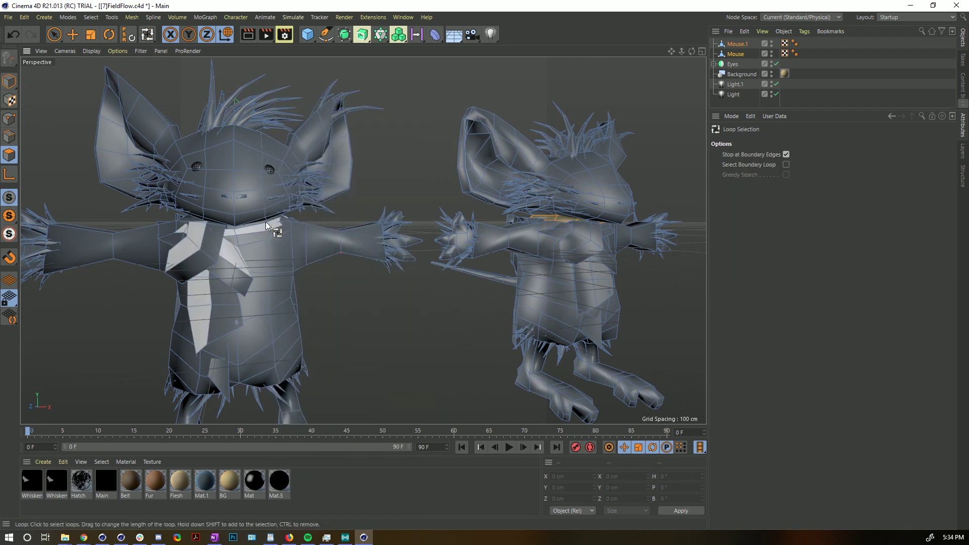
{"action": "left_click", "coordinate": [266, 224]}
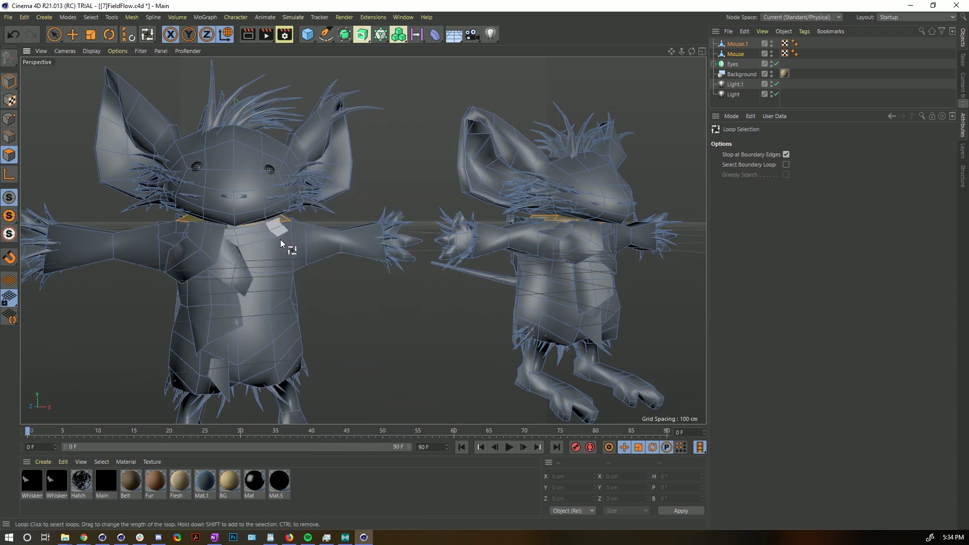
- Fill-select the head and ears on the original mouse and the body, arms and legs on the duplicate
{"action": "key", "text": "u"}
{"action": "key", "text": "f"}
{"action": "left_click", "coordinate": [259, 177]}
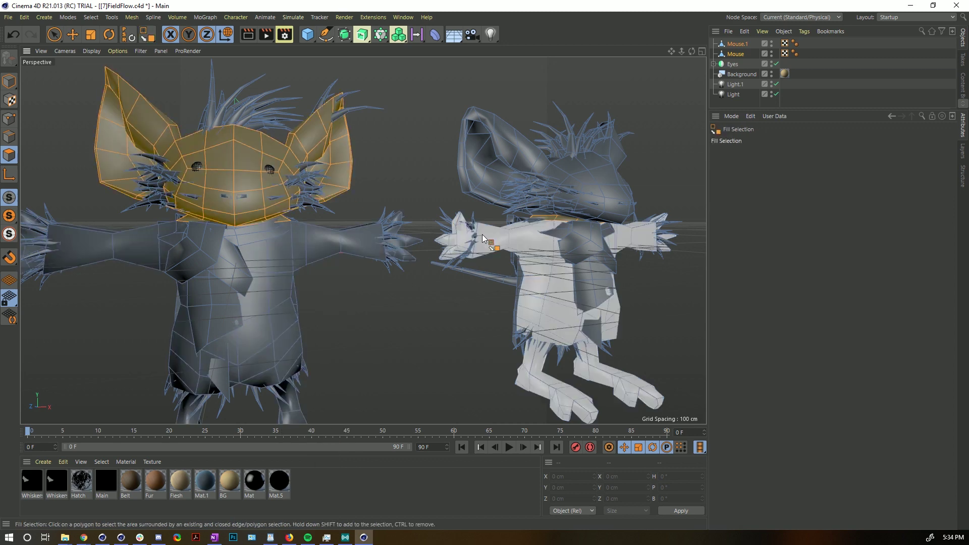
{"action": "left_click", "coordinate": [529, 278]}
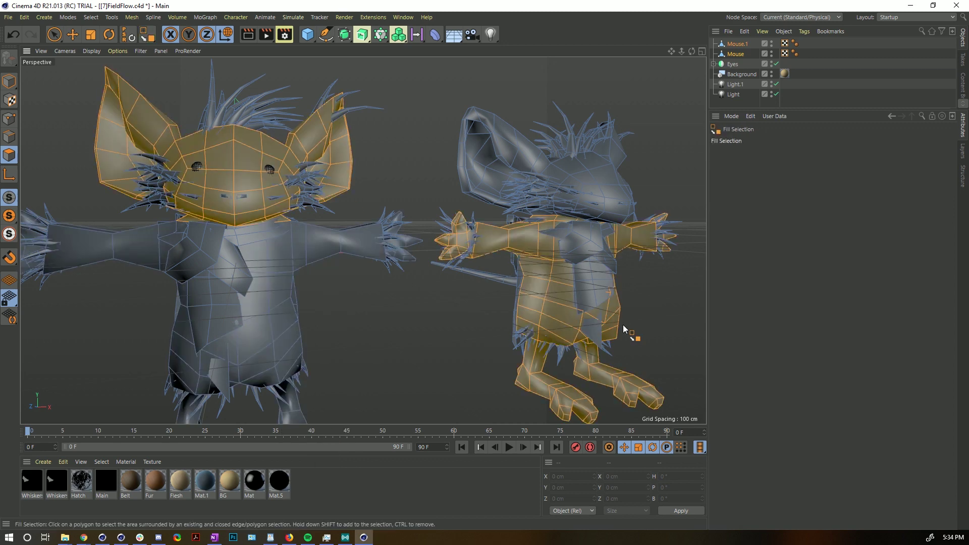
{"action": "left_click", "coordinate": [535, 287]}
{"action": "scroll", "coordinate": [498, 283], "scroll_direction": "down", "scroll_amount": 5}
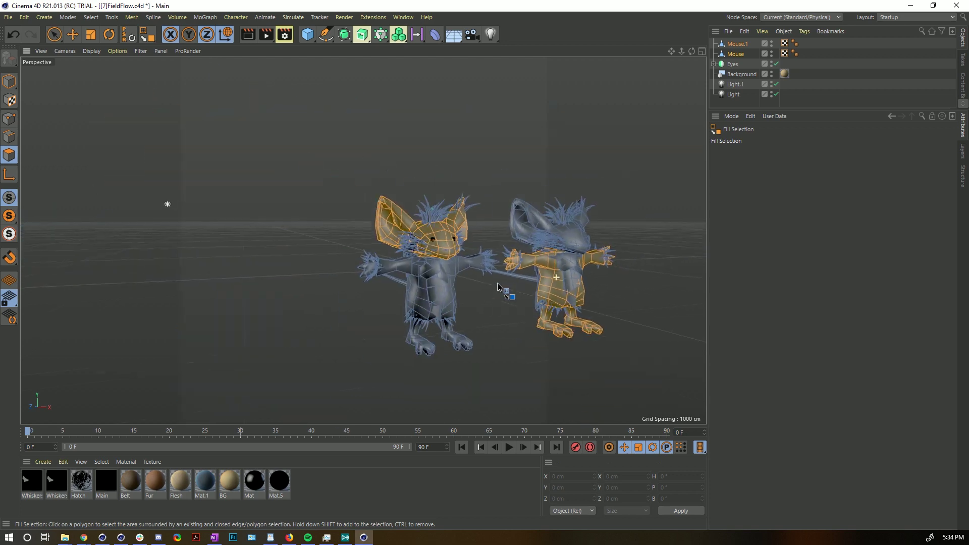
{"action": "scroll", "coordinate": [532, 274], "scroll_direction": "up", "scroll_amount": 5}
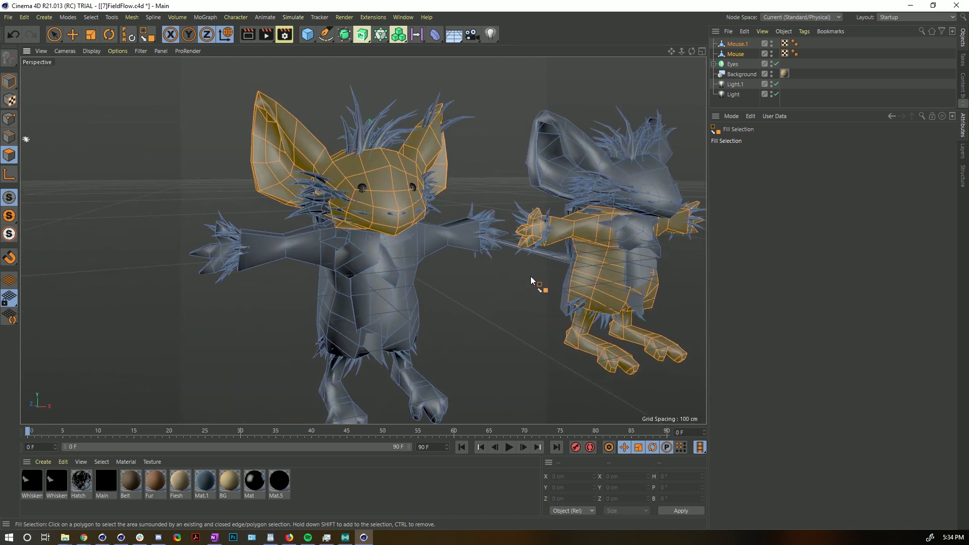
{"action": "left_click", "coordinate": [531, 277]}
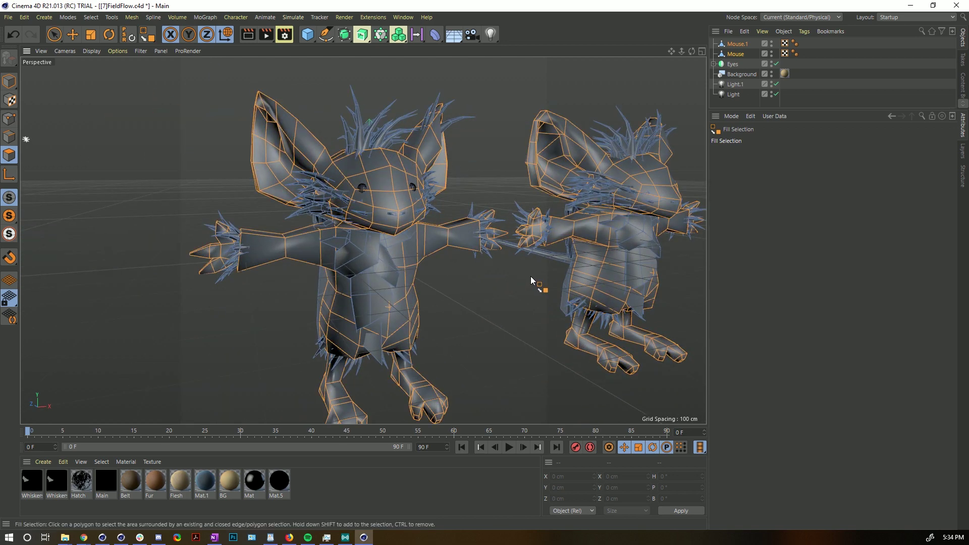
{"action": "left_click", "coordinate": [629, 261]}
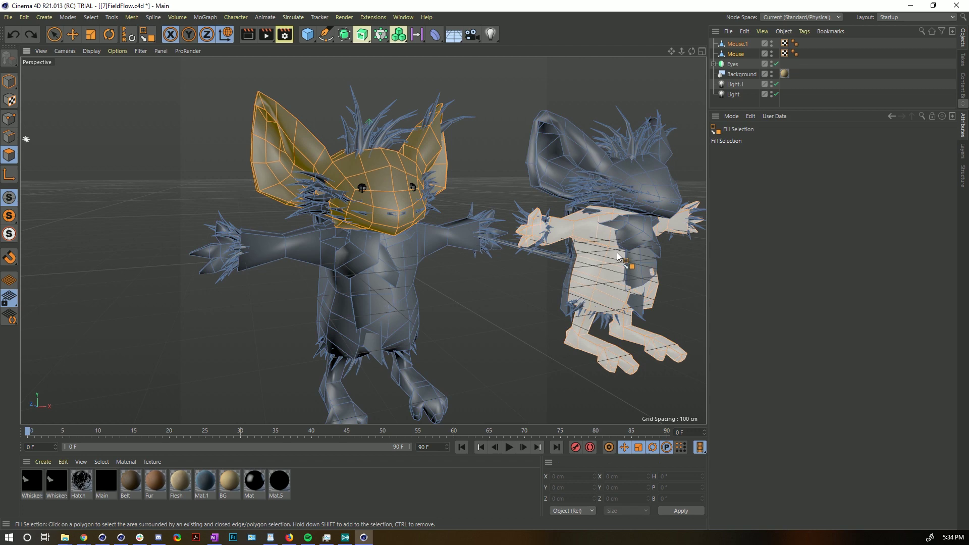
{"action": "left_click", "coordinate": [519, 321]}
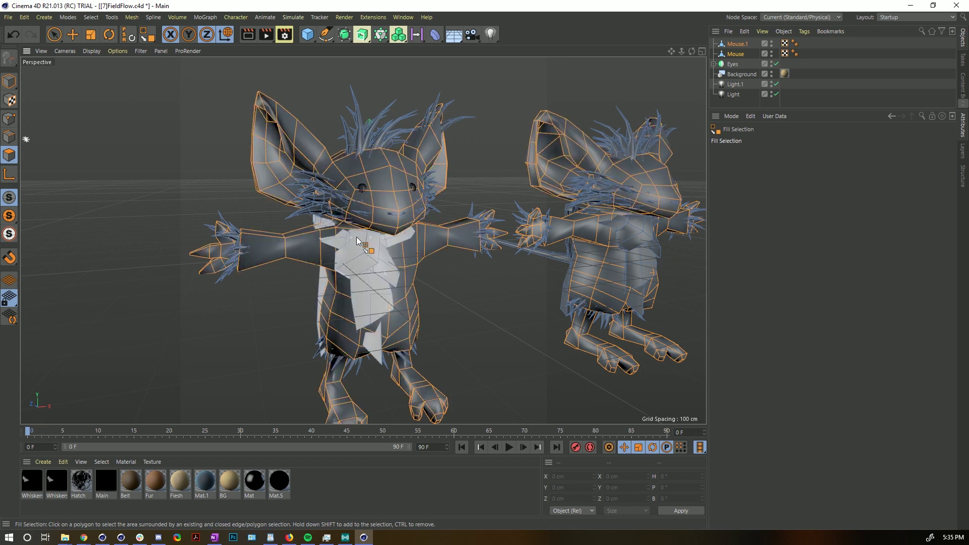
{"action": "key", "text": "ctrl+z"}
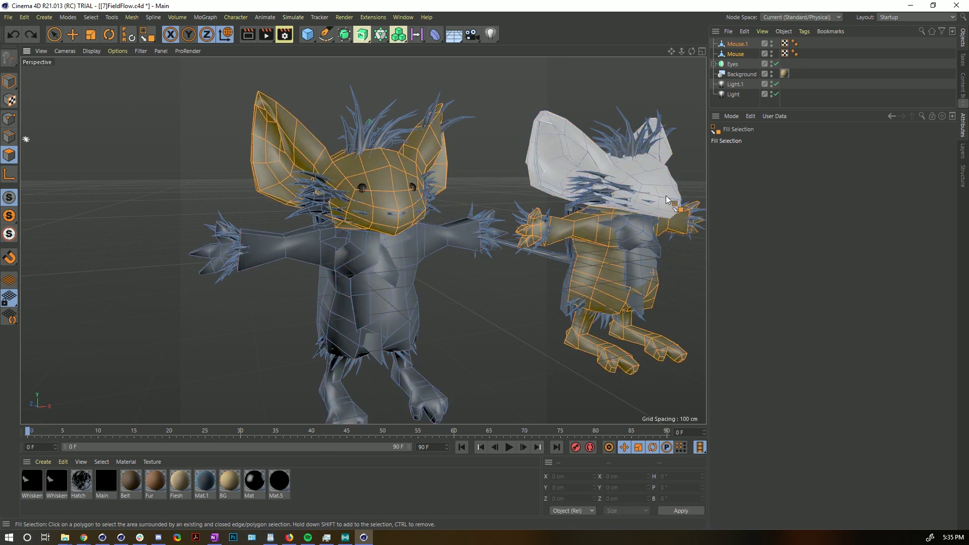
- Copy the selected head and body polygons, paste them as separate objects, and activate the Move tool in model mode
{"action": "key", "text": "ctrl+c"}
{"action": "key", "text": "ctrl+v"}
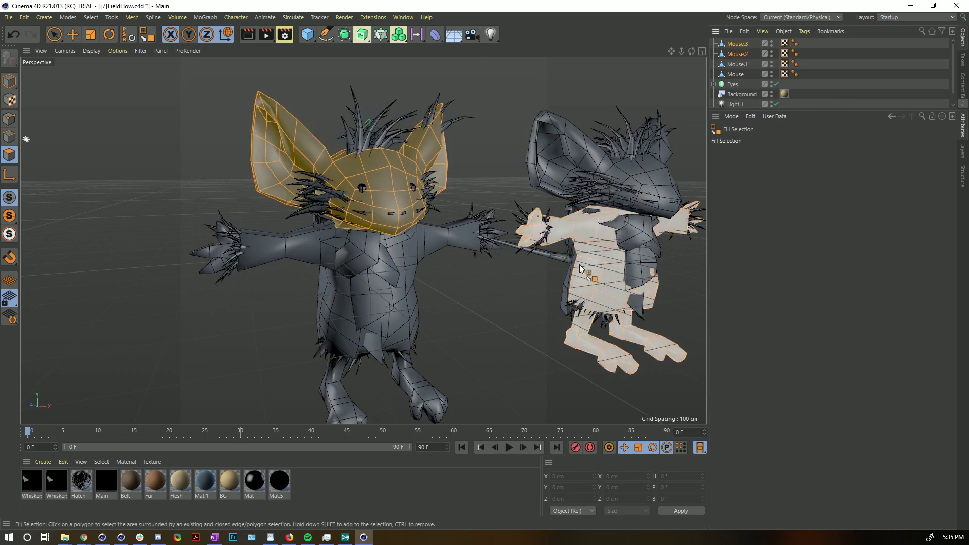
{"action": "key", "text": "e"}
{"action": "left_click", "coordinate": [9, 80]}
{"action": "scroll", "coordinate": [411, 234], "scroll_direction": "down", "scroll_amount": 5}
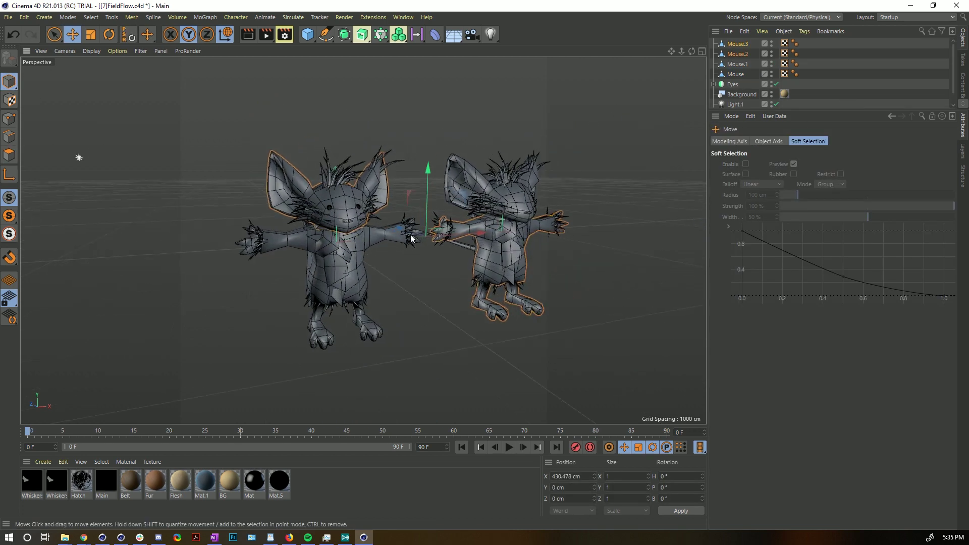
- Move both pasted mouse pieces about 1669 cm along the X axis, then inspect Mouse.3 and Mouse.2 individually in polygon mode
{"action": "left_click_drag", "start_coordinate": [485, 231], "coordinate": [381, 238]}
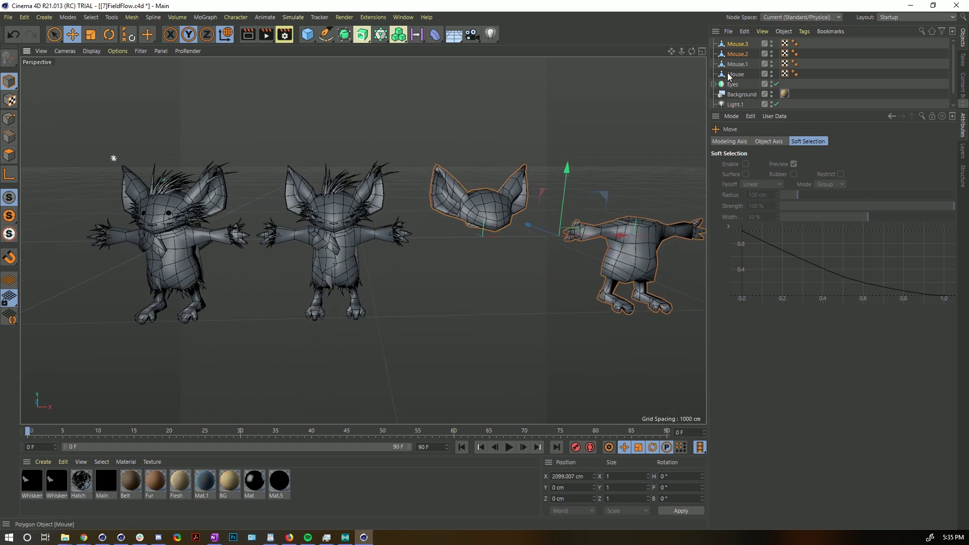
{"action": "left_click", "coordinate": [745, 46]}
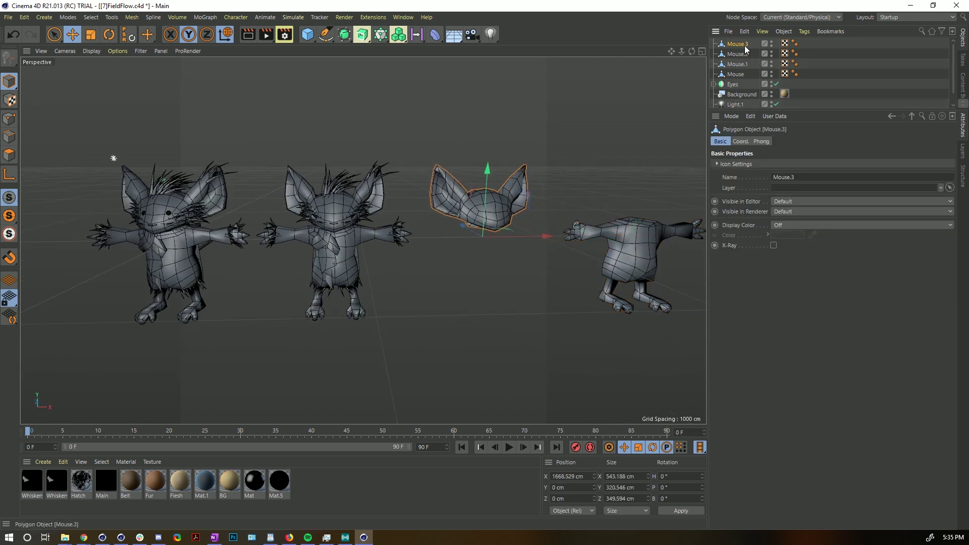
{"action": "left_click", "coordinate": [14, 157]}
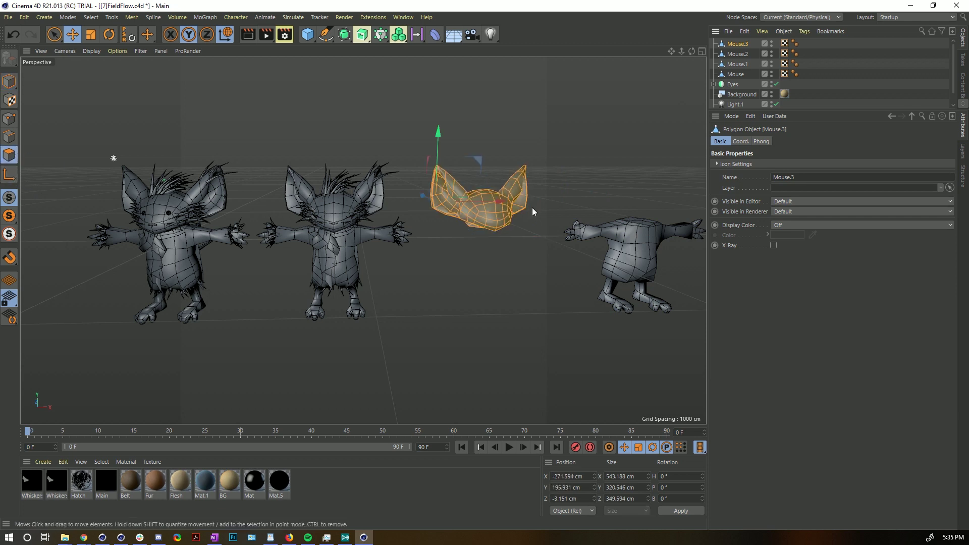
{"action": "left_click", "coordinate": [736, 54]}
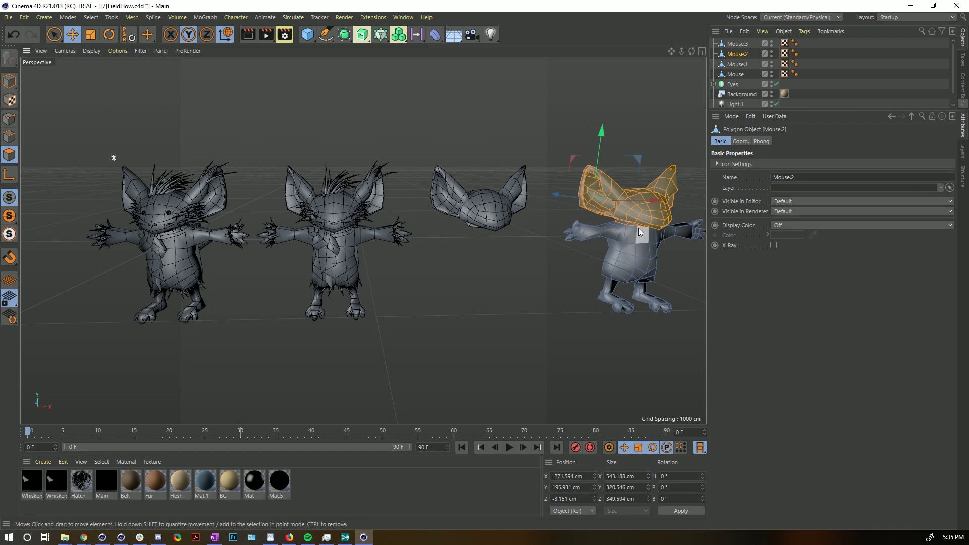
{"action": "left_click_drag", "start_coordinate": [433, 214], "coordinate": [492, 181], "text": "alt"}
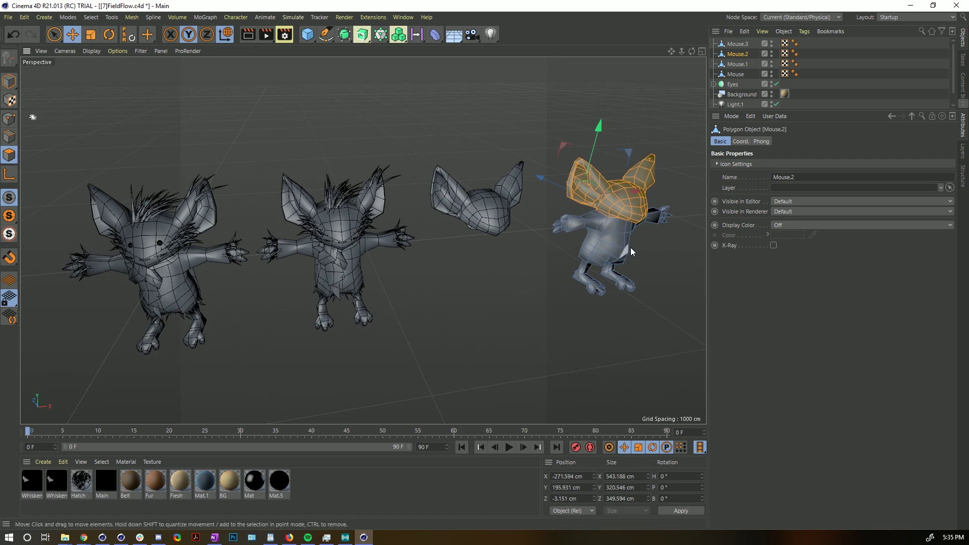
{"action": "mouse_move", "coordinate": [631, 247]}
{"action": "left_mouse_down", "text": "alt"}
{"action": "mouse_move", "coordinate": [559, 211]}
{"action": "mouse_move", "coordinate": [651, 232]}
{"action": "mouse_move", "coordinate": [634, 225]}
{"action": "mouse_move", "coordinate": [631, 239]}
{"action": "left_mouse_up", "text": "alt"}
{"action": "right_click_drag", "start_coordinate": [416, 199], "coordinate": [477, 202], "text": "alt"}
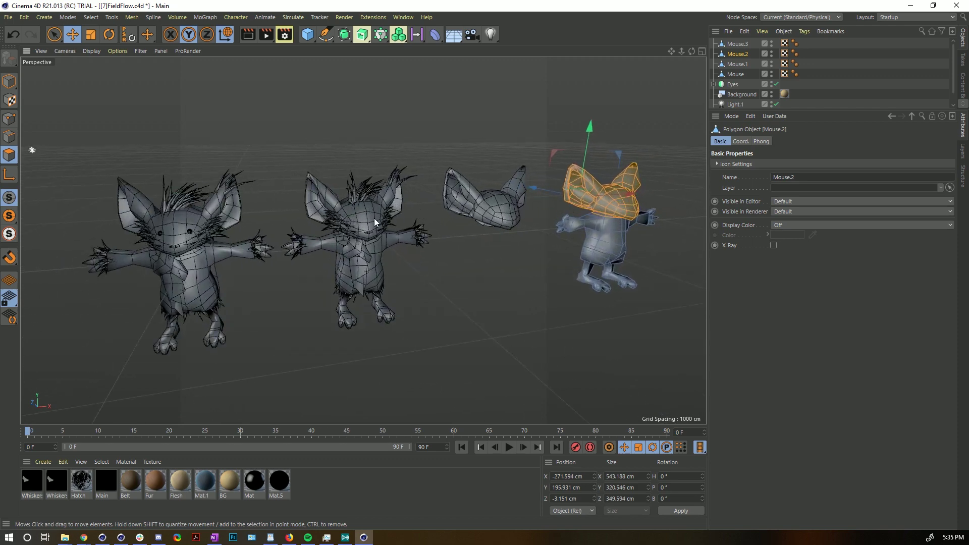
{"action": "left_click_drag", "start_coordinate": [384, 232], "coordinate": [409, 238], "text": "alt"}
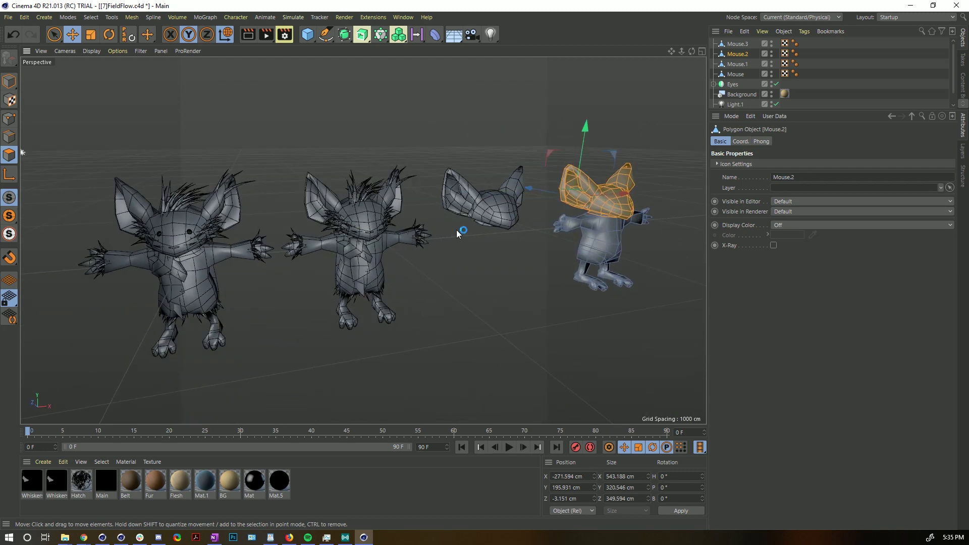
{"action": "mouse_move", "coordinate": [456, 225]}
{"action": "right_mouse_down", "text": "alt"}
{"action": "mouse_move", "coordinate": [434, 227]}
{"action": "mouse_move", "coordinate": [465, 219]}
{"action": "mouse_move", "coordinate": [452, 220]}
{"action": "right_mouse_up", "text": "alt"}
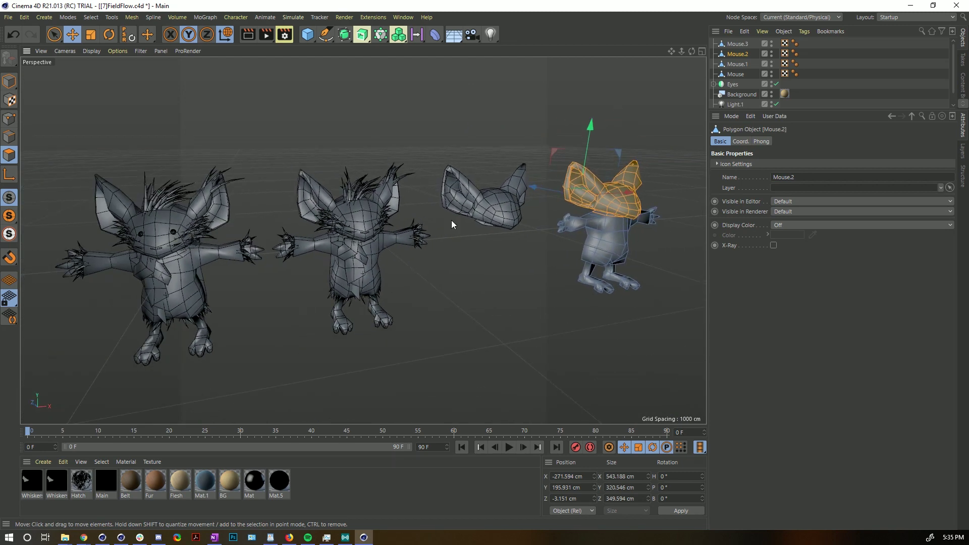
{"action": "left_click_drag", "start_coordinate": [451, 220], "coordinate": [387, 236], "text": "alt"}
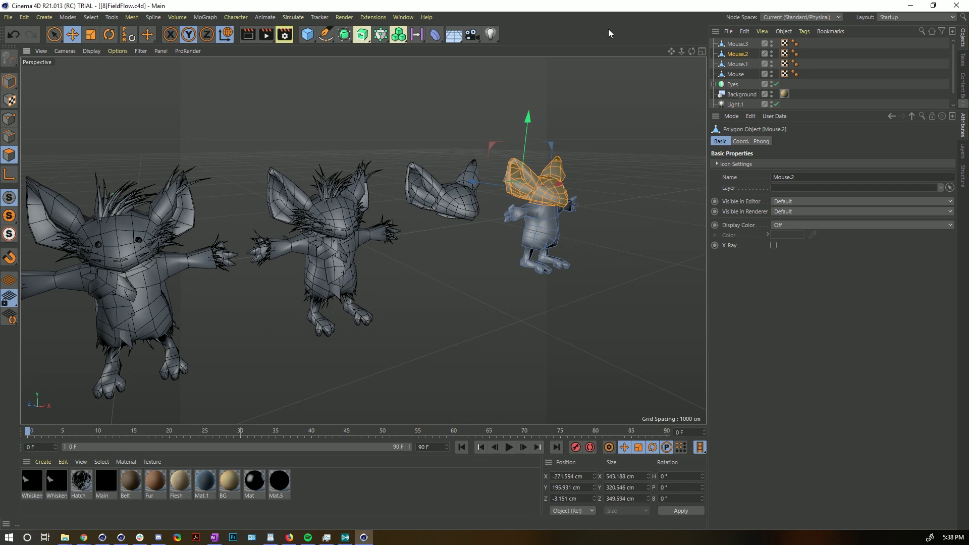
- Create a new project and load the Neon Noir lighting studio from the Light Kit Browser
{"action": "key", "text": "ctrl+n"}
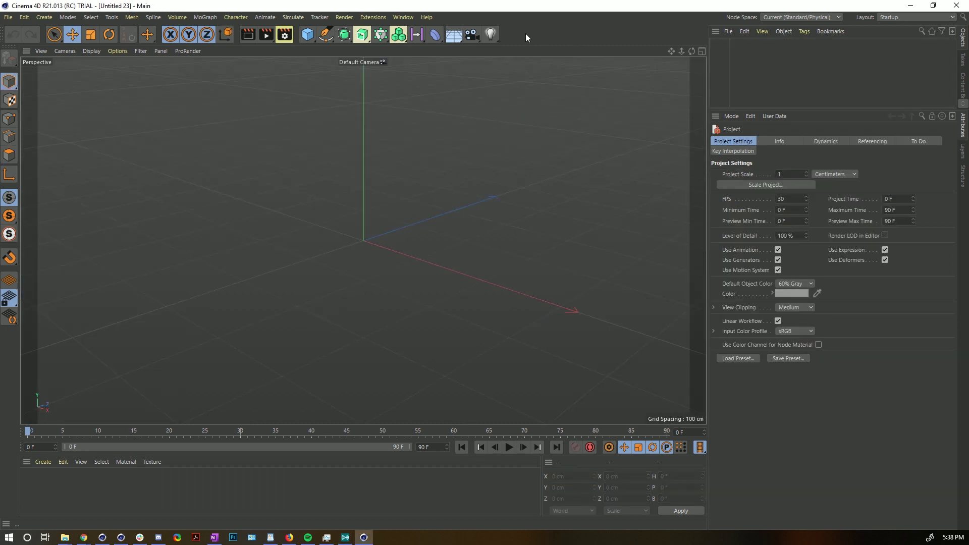
{"action": "left_click", "coordinate": [374, 17]}
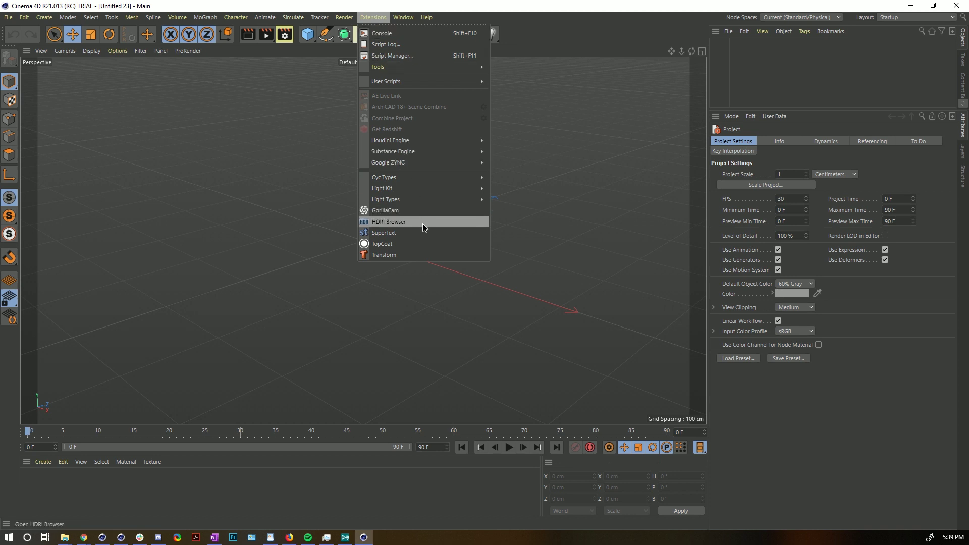
{"action": "mouse_move", "coordinate": [416, 190]}
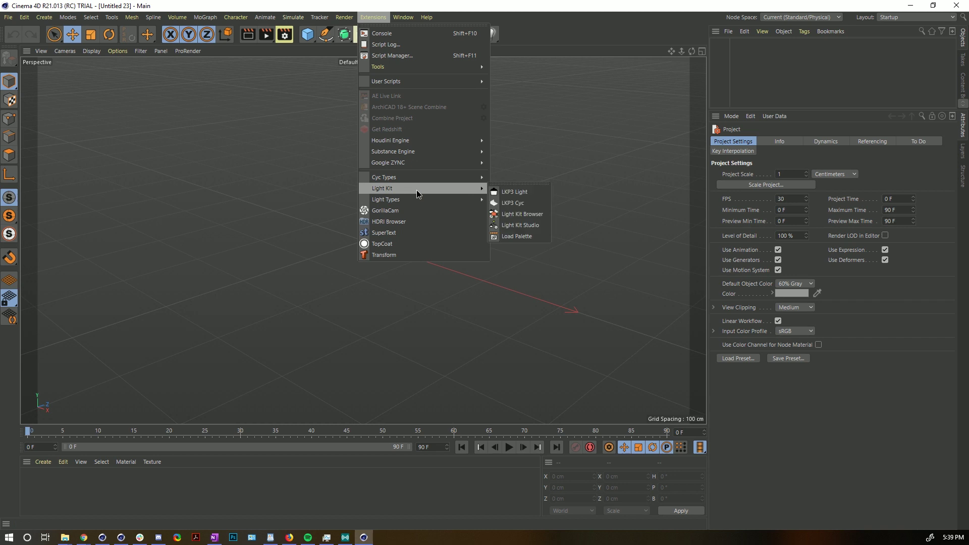
{"action": "left_click", "coordinate": [520, 215]}
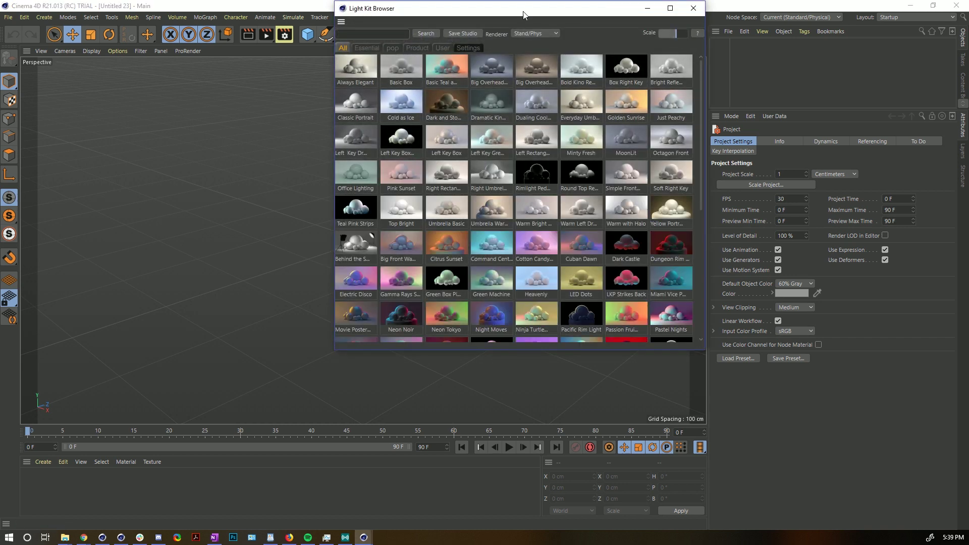
{"action": "left_click_drag", "start_coordinate": [523, 11], "coordinate": [452, 70]}
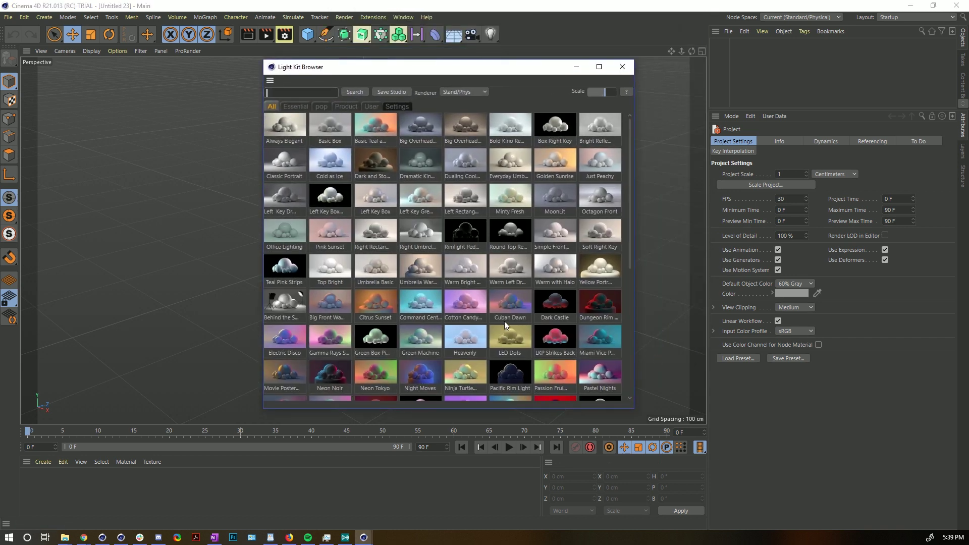
{"action": "scroll", "coordinate": [495, 318], "scroll_direction": "down", "scroll_amount": 1}
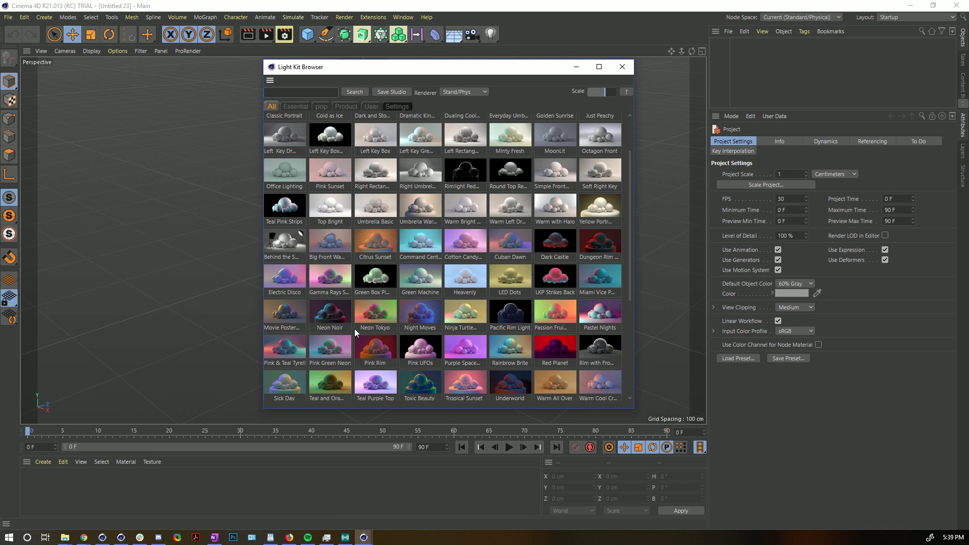
{"action": "left_click", "coordinate": [625, 71]}
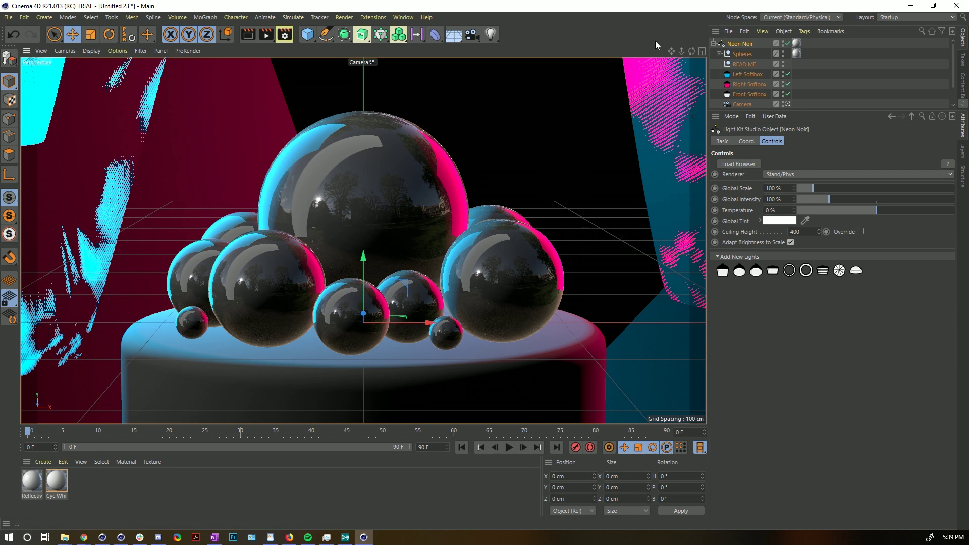
- Set the renderer to Physical and add the Global Illumination effect in the render settings
{"action": "key", "text": "ctrl+b"}
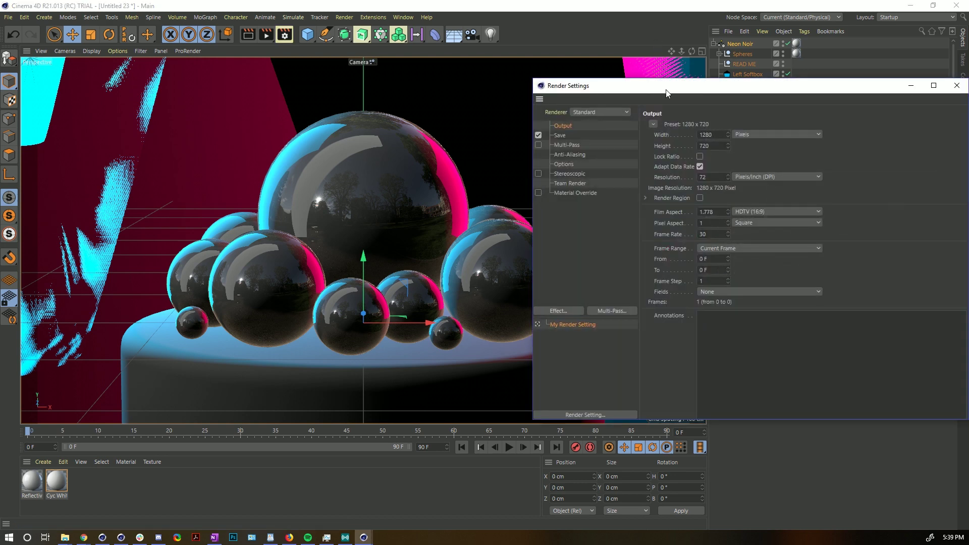
{"action": "left_click_drag", "start_coordinate": [666, 94], "coordinate": [513, 86]}
{"action": "left_click", "coordinate": [446, 105]}
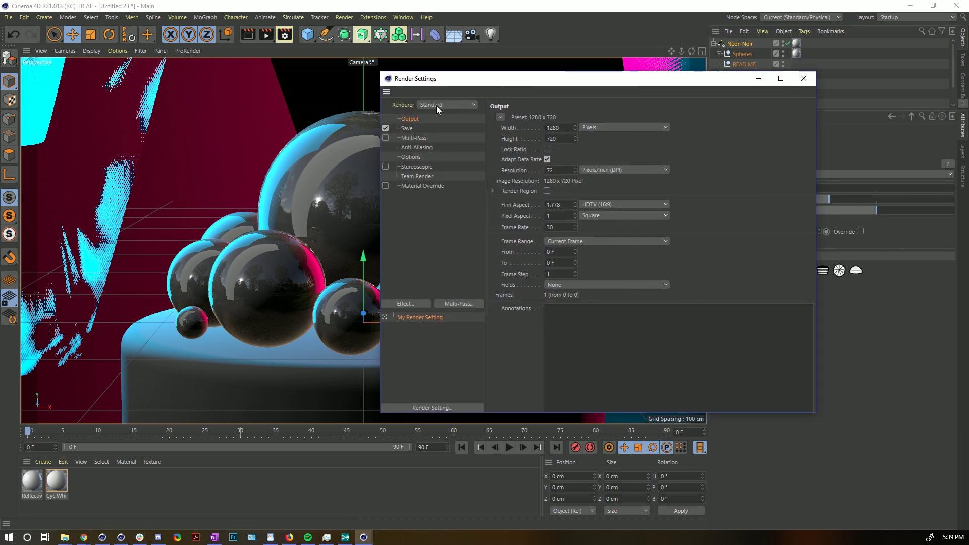
{"action": "left_click", "coordinate": [445, 127]}
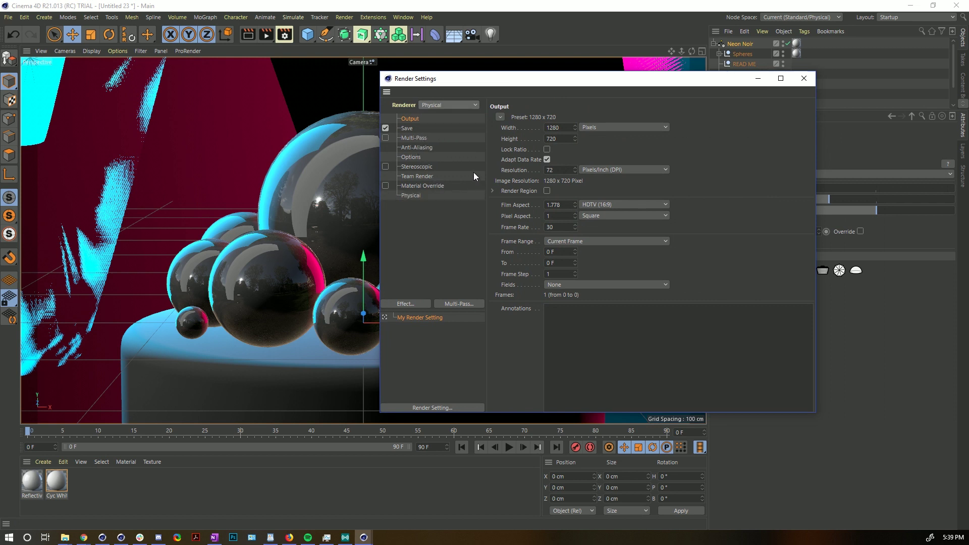
{"action": "left_click", "coordinate": [411, 195]}
{"action": "right_click", "coordinate": [432, 218]}
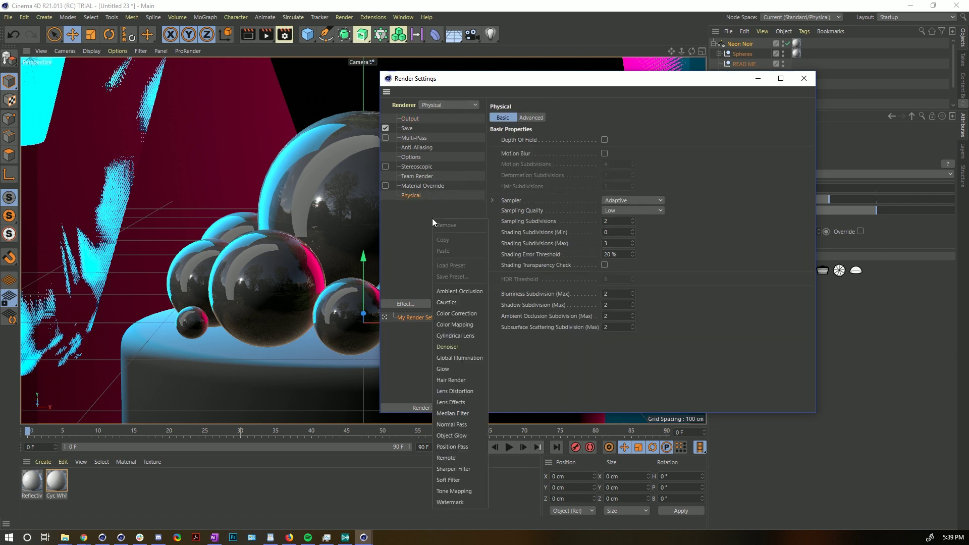
{"action": "left_click", "coordinate": [473, 359]}
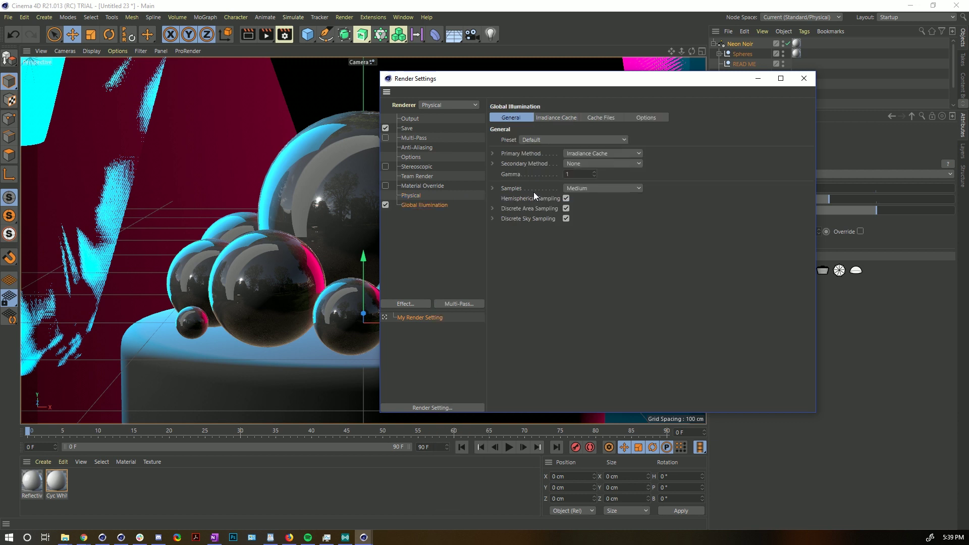
- Set Global Illumination's primary method to Quasi-Monte Carlo (QMC) and its secondary method to Light Mapping
{"action": "left_click", "coordinate": [562, 119]}
{"action": "left_click", "coordinate": [528, 117]}
{"action": "left_click", "coordinate": [574, 161]}
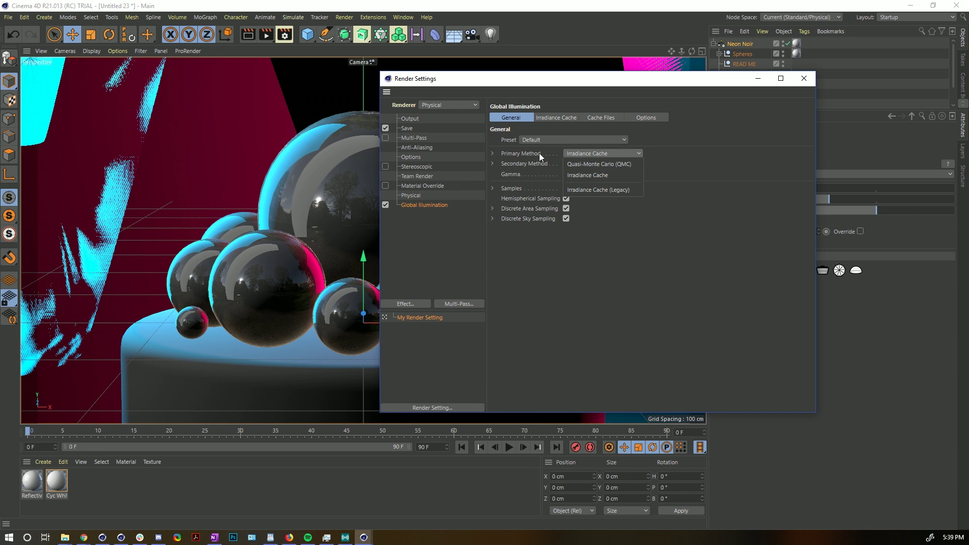
{"action": "left_click", "coordinate": [588, 164]}
{"action": "left_click", "coordinate": [601, 208]}
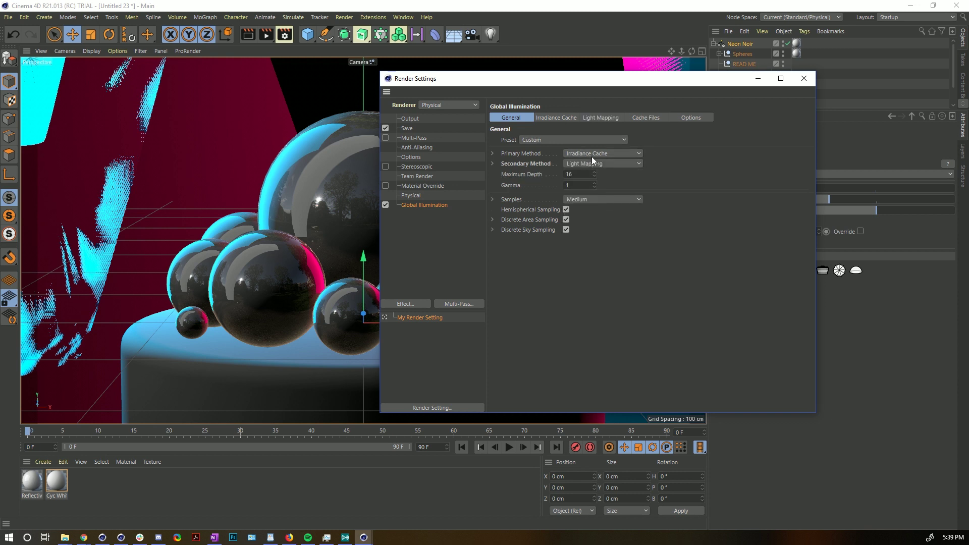
{"action": "left_click", "coordinate": [591, 154]}
{"action": "left_click", "coordinate": [602, 163]}
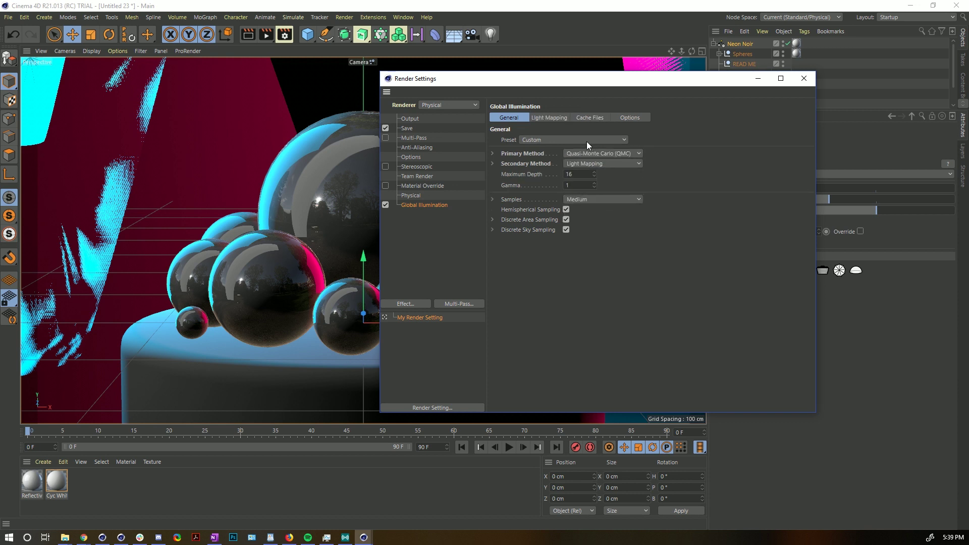
{"action": "type", "text": "5"}
{"action": "key", "text": "Return"}
{"action": "left_click", "coordinate": [555, 118]}
{"action": "left_click", "coordinate": [511, 118]}
- Set the Physical renderer's sampling, maximum shading, blurriness, shadow, ambient occlusion and subsurface scattering subdivisions to 1
{"action": "left_click", "coordinate": [419, 197]}
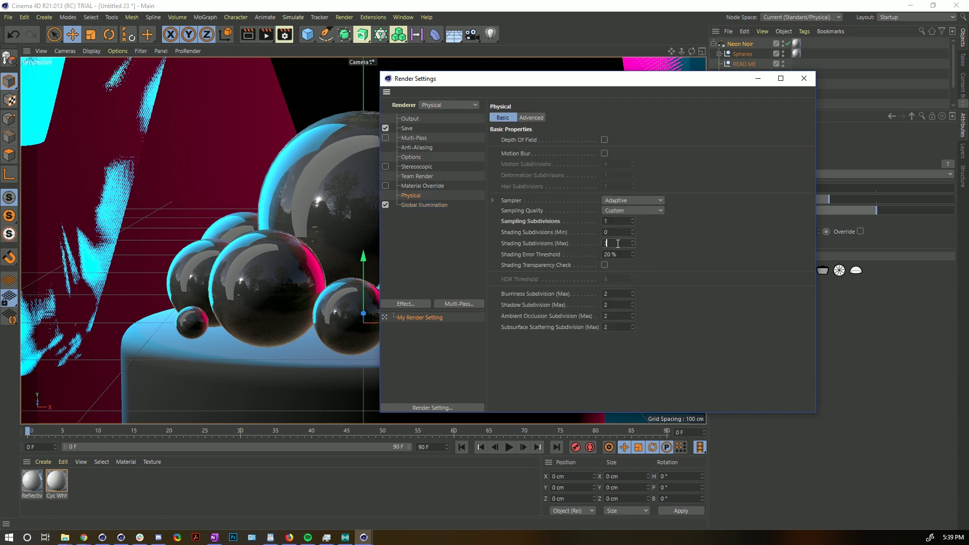
{"action": "left_click", "coordinate": [617, 294]}
{"action": "type", "text": "1"}
{"action": "left_click", "coordinate": [617, 305]}
{"action": "type", "text": "1"}
{"action": "left_click", "coordinate": [616, 327]}
{"action": "type", "text": "1"}
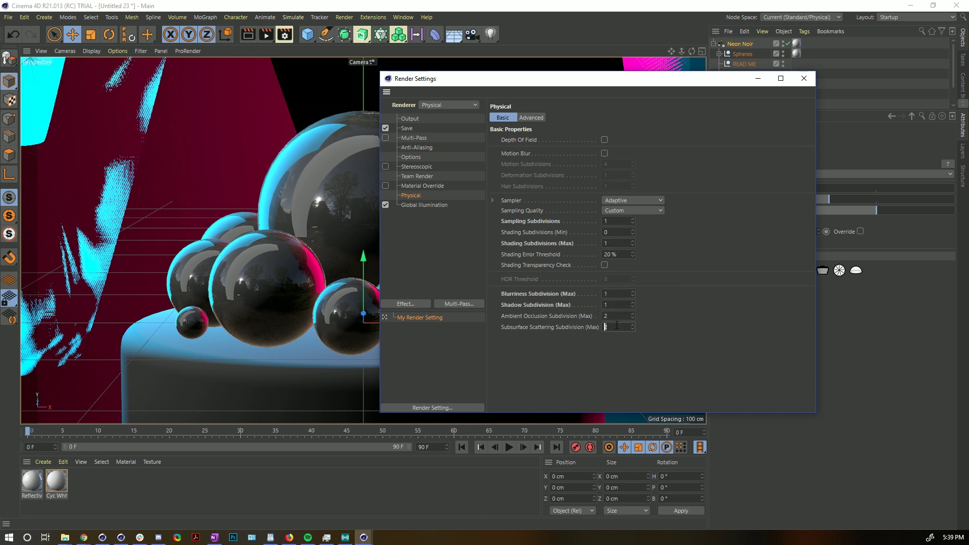
{"action": "left_click", "coordinate": [614, 317]}
{"action": "type", "text": "1"}
{"action": "key", "text": "Return"}
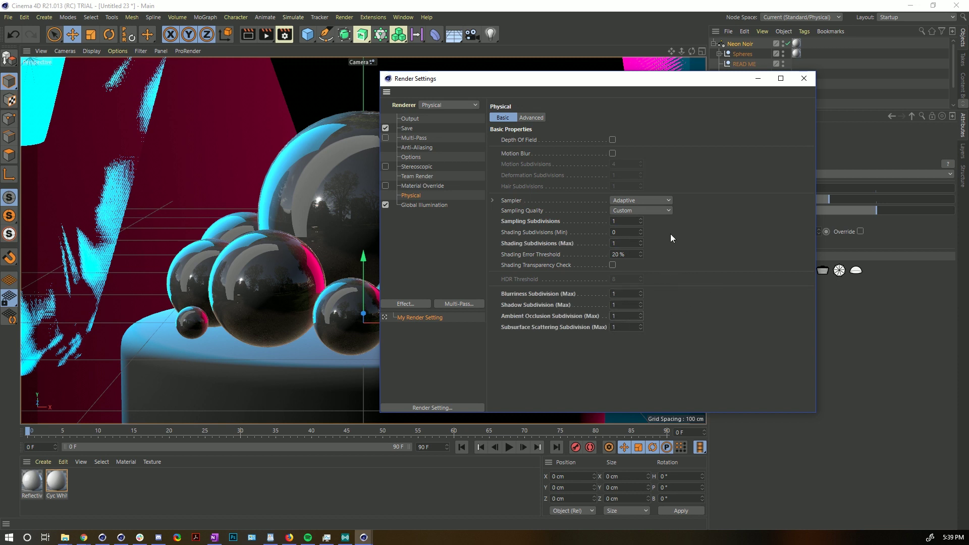
- Disable saving in the render settings and render the current frame at 1280 x 720 to the Picture Viewer
{"action": "left_click", "coordinate": [529, 120]}
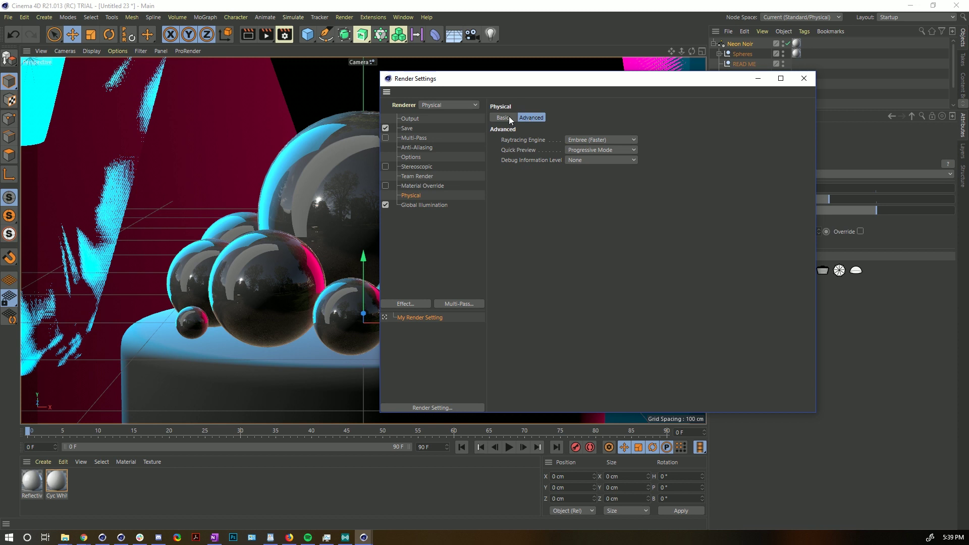
{"action": "left_click", "coordinate": [511, 119]}
{"action": "left_click", "coordinate": [414, 119]}
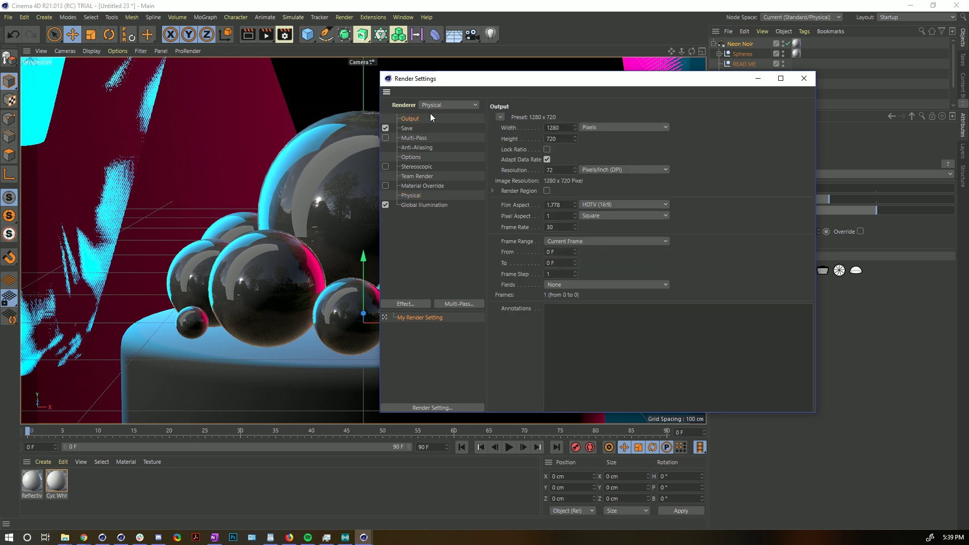
{"action": "left_click_drag", "start_coordinate": [471, 75], "coordinate": [616, 74]}
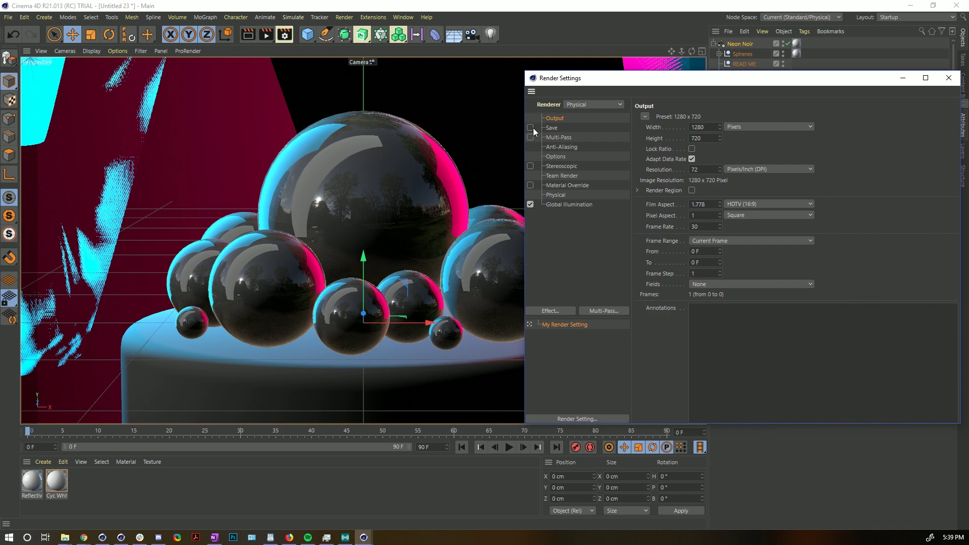
{"action": "left_click", "coordinate": [260, 34]}
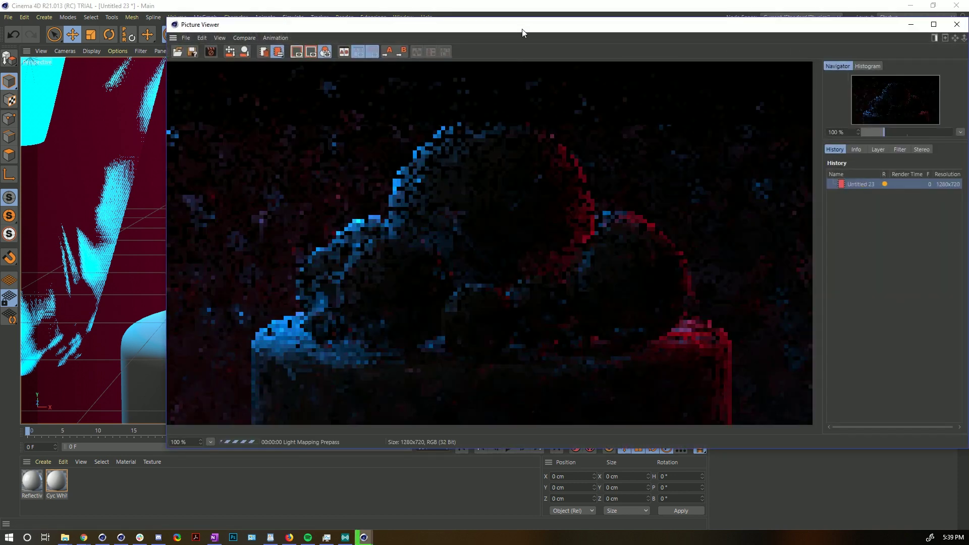
{"action": "left_click_drag", "start_coordinate": [522, 28], "coordinate": [417, 41]}
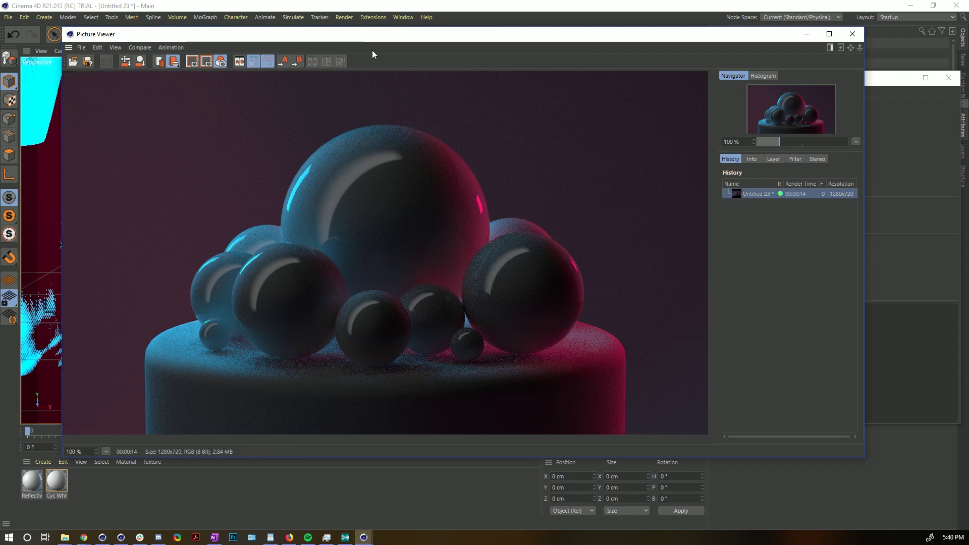
{"action": "left_click", "coordinate": [853, 33]}
- Add the Denoiser effect to the render settings
{"action": "left_click_drag", "start_coordinate": [747, 81], "coordinate": [476, 65]}
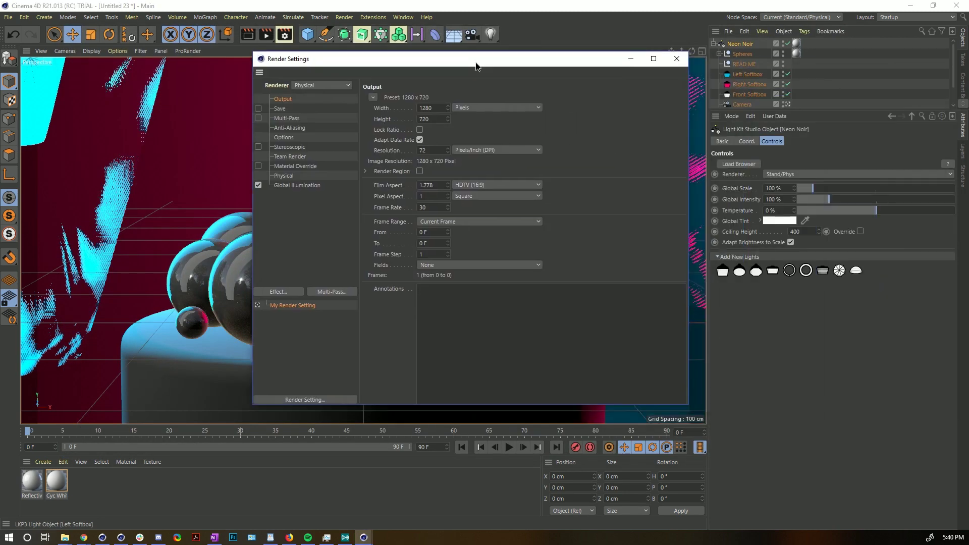
{"action": "right_click", "coordinate": [283, 214]}
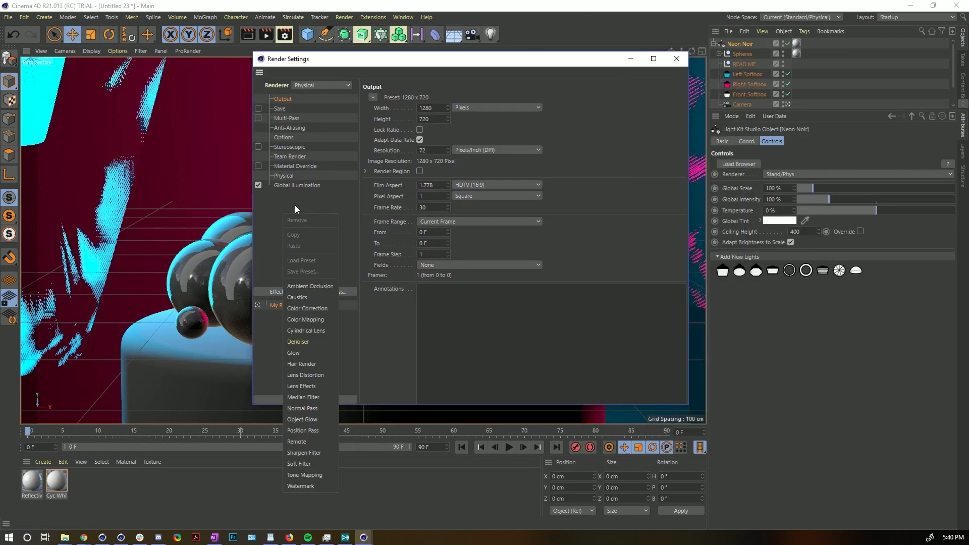
{"action": "left_click", "coordinate": [306, 343]}
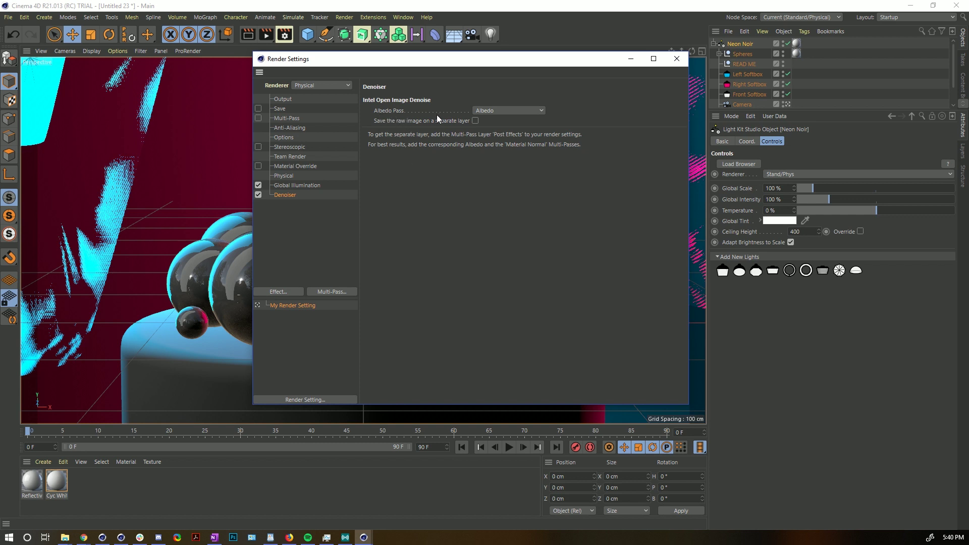
- Review the Denoiser's albedo pass options, close the render settings and render the current frame to the Picture Viewer
{"action": "left_click", "coordinate": [507, 111]}
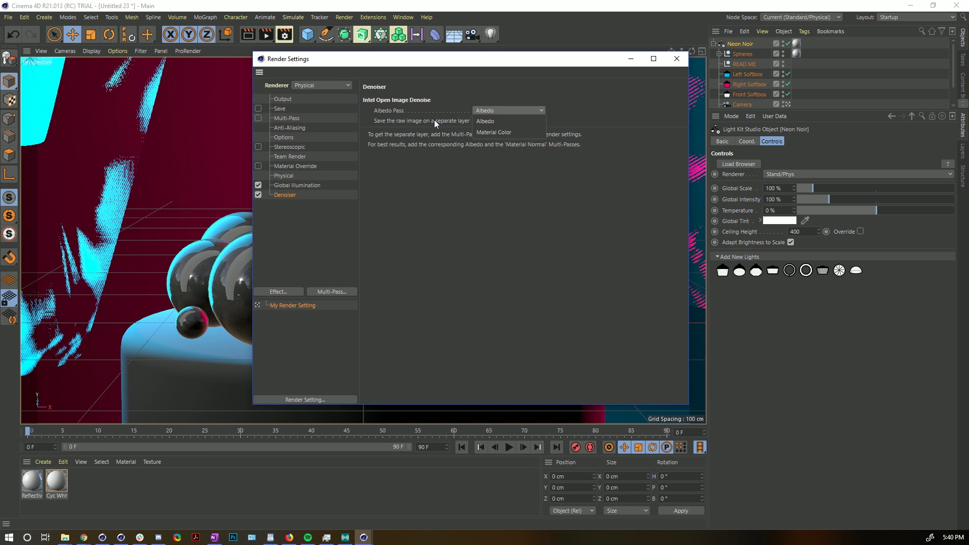
{"action": "left_click", "coordinate": [472, 96]}
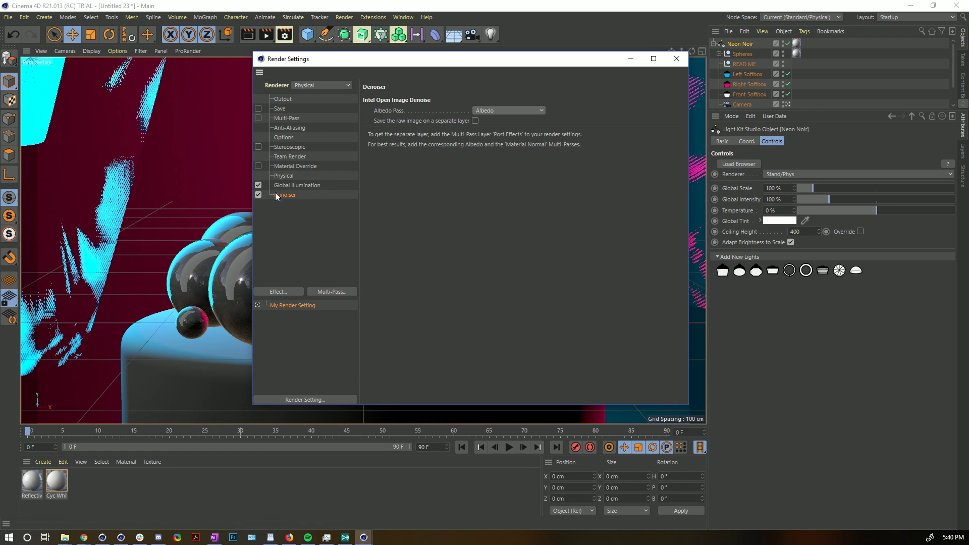
{"action": "left_click", "coordinate": [677, 59]}
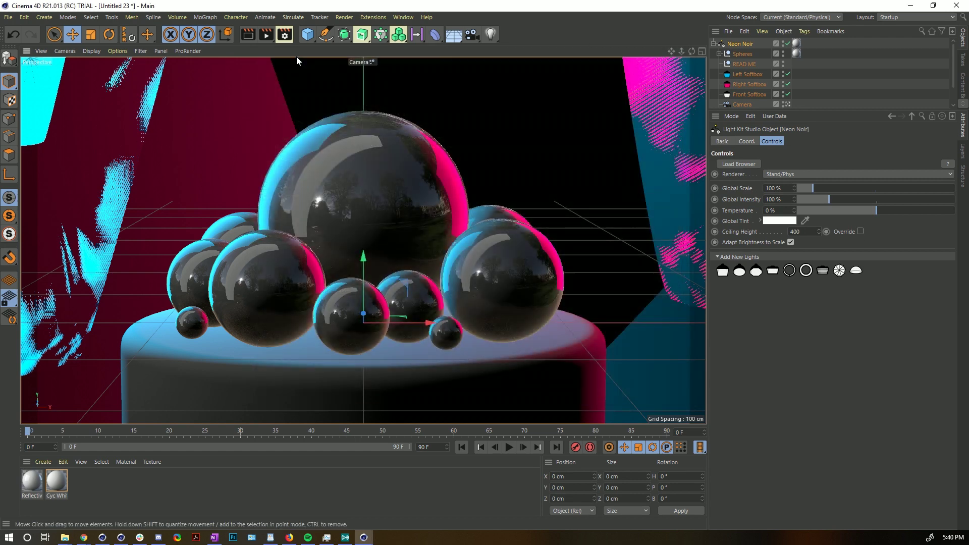
{"action": "left_click", "coordinate": [266, 34]}
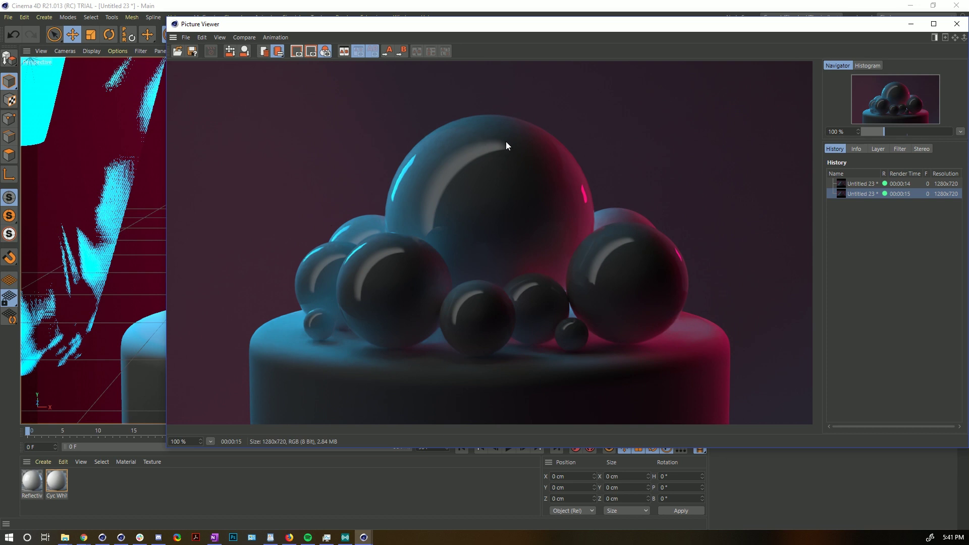
- Compare the original and denoised renders by alternating between them in the render history, and close the Picture Viewer
{"action": "left_click", "coordinate": [862, 185]}
{"action": "left_click", "coordinate": [862, 193]}
{"action": "left_click", "coordinate": [865, 183]}
{"action": "left_click", "coordinate": [865, 193]}
{"action": "left_click", "coordinate": [866, 185]}
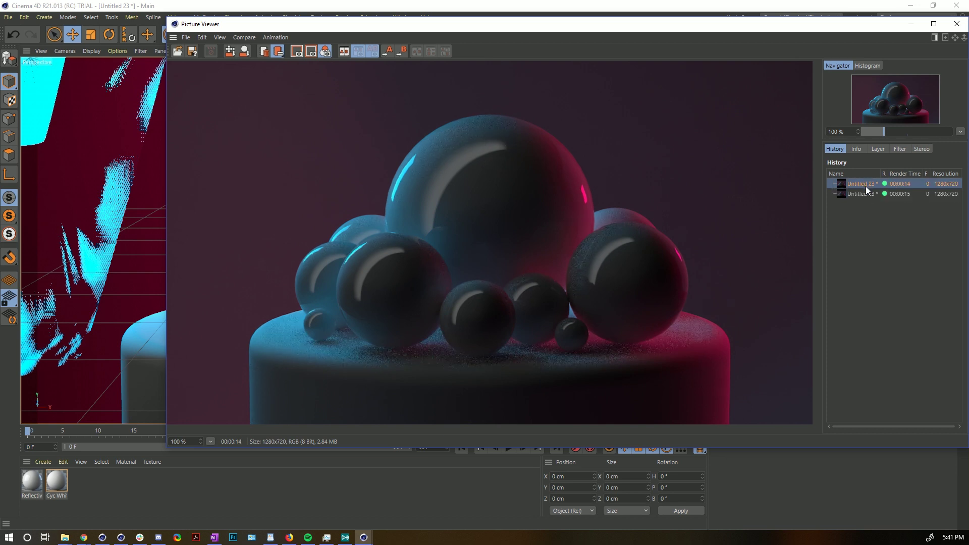
{"action": "left_click", "coordinate": [862, 195]}
{"action": "left_click", "coordinate": [866, 185]}
{"action": "left_click", "coordinate": [867, 195]}
{"action": "left_click", "coordinate": [867, 186]}
{"action": "left_click", "coordinate": [871, 195]}
{"action": "left_click", "coordinate": [868, 183]}
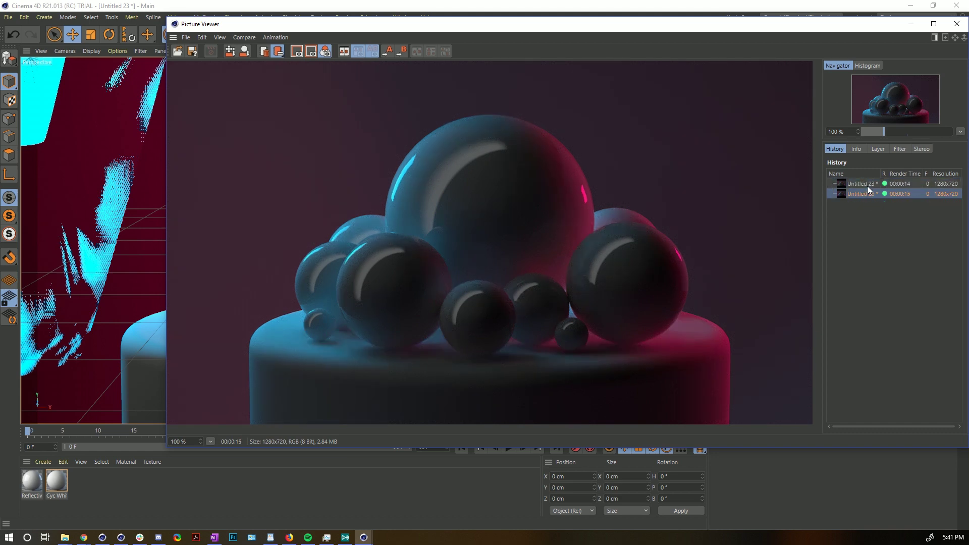
{"action": "left_click", "coordinate": [868, 195]}
{"action": "left_click", "coordinate": [866, 187]}
{"action": "left_click", "coordinate": [866, 195]}
{"action": "left_click", "coordinate": [865, 184]}
{"action": "left_click", "coordinate": [871, 195]}
{"action": "left_click", "coordinate": [862, 185]}
{"action": "left_click", "coordinate": [864, 193]}
{"action": "left_click", "coordinate": [864, 183]}
{"action": "left_click", "coordinate": [865, 191]}
{"action": "left_click_drag", "start_coordinate": [558, 26], "coordinate": [488, 24]}
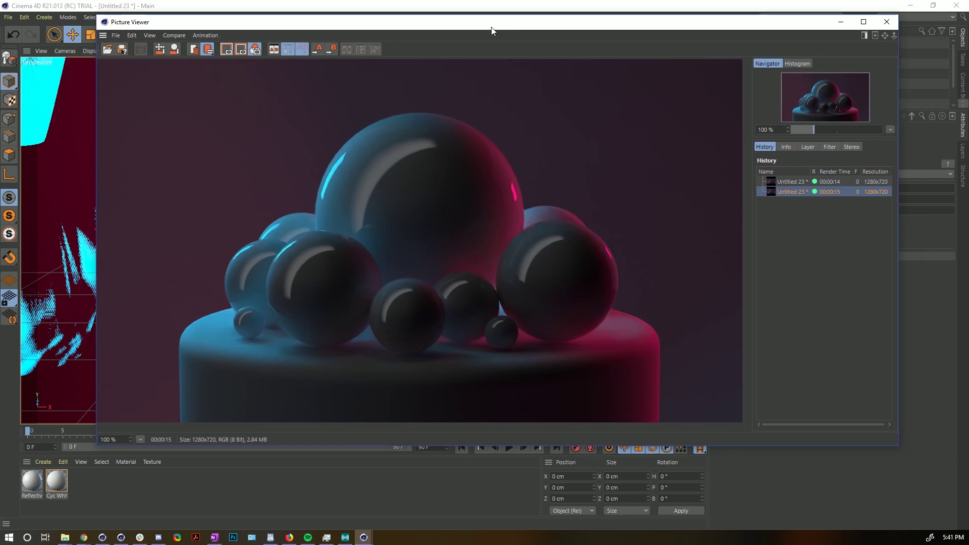
{"action": "left_click", "coordinate": [887, 22]}
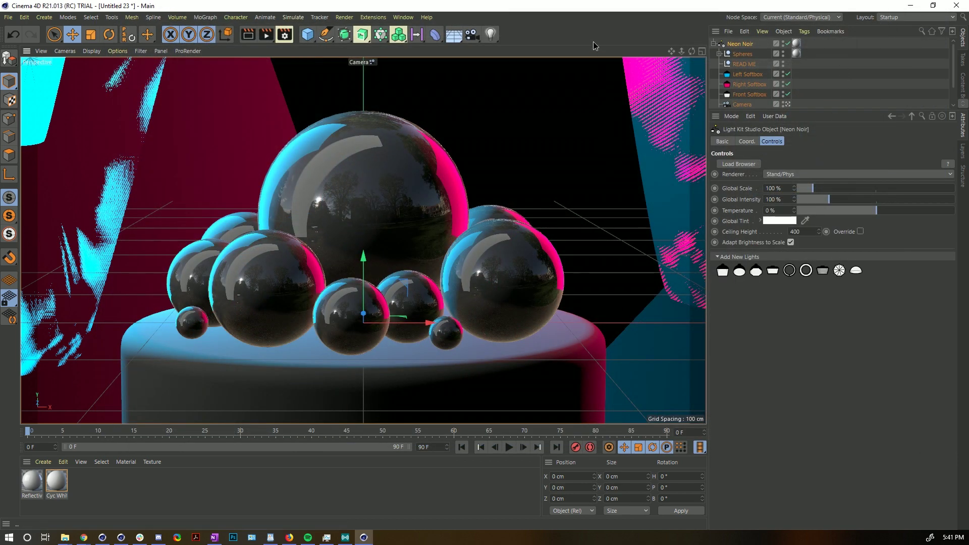
- Reopen the render settings and examine the Denoiser's options for the albedo pass and raw image layer
{"action": "key", "text": "ctrl+b"}
{"action": "left_click", "coordinate": [568, 270]}
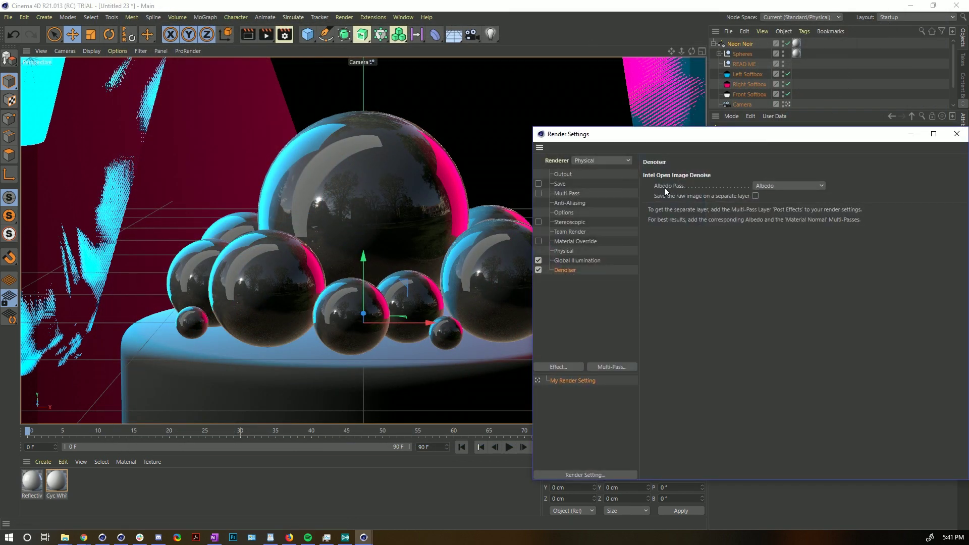
{"action": "left_click_drag", "start_coordinate": [759, 134], "coordinate": [521, 98]}
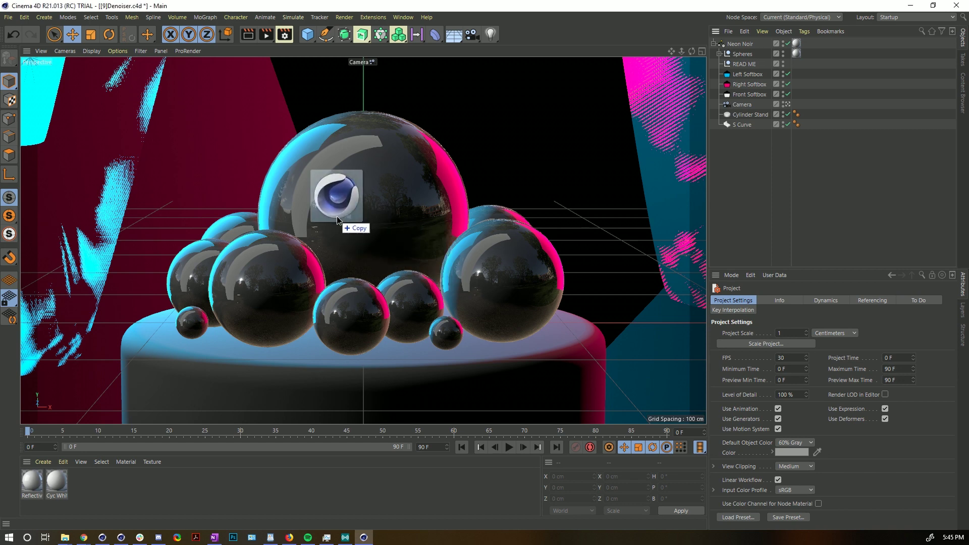
- Open the Fields Force_13_Tower.c4d scene and view its spherical fields
{"action": "left_click_drag", "start_coordinate": [337, 216], "coordinate": [340, 167]}
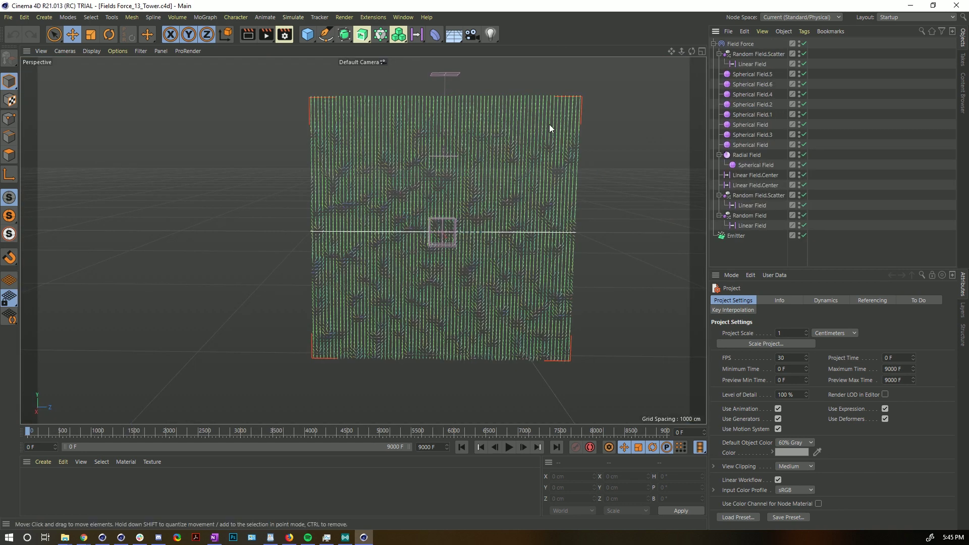
{"action": "left_click_drag", "start_coordinate": [552, 98], "coordinate": [441, 289], "text": "alt"}
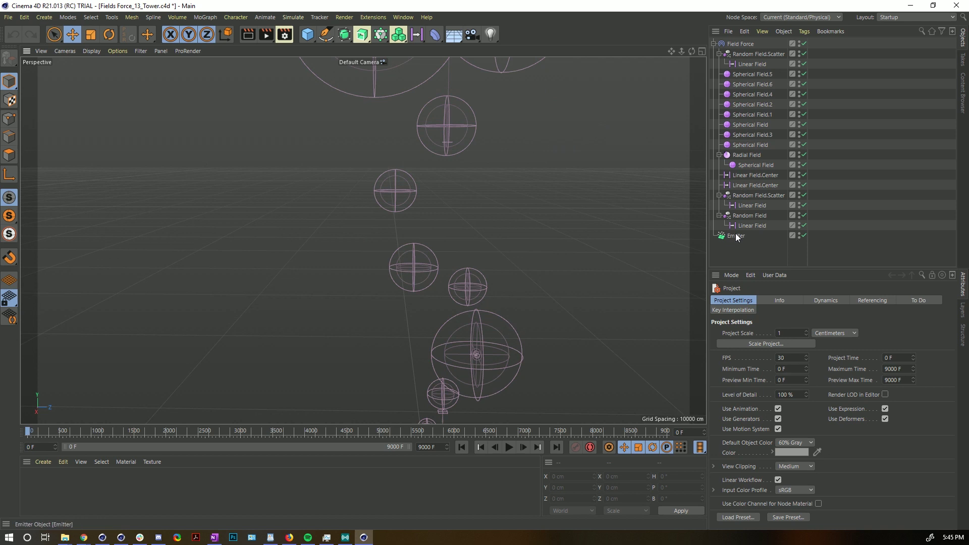
- Select the eight Spherical Fields directly under Field Force and give them a custom yellow icon color
{"action": "left_click", "coordinate": [747, 145]}
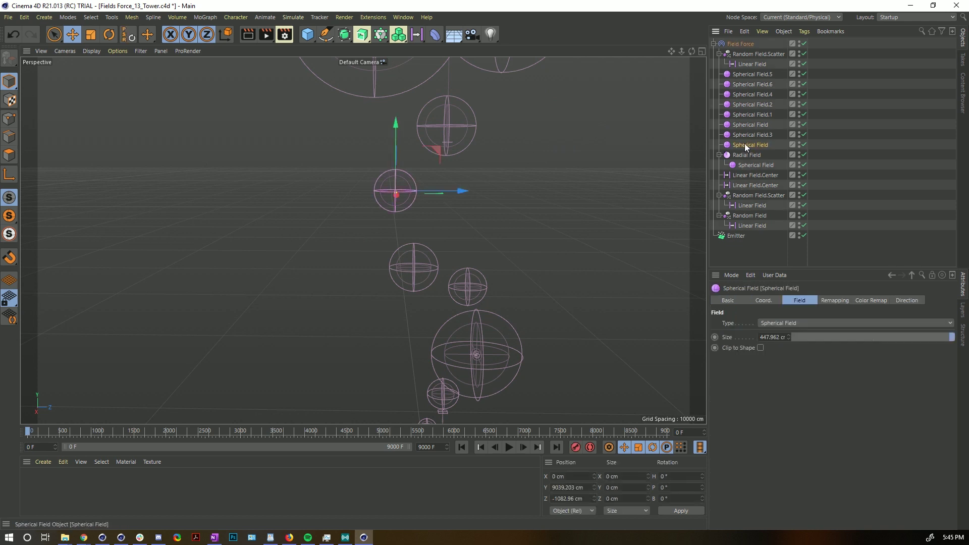
{"action": "left_click", "coordinate": [746, 74], "text": "shift"}
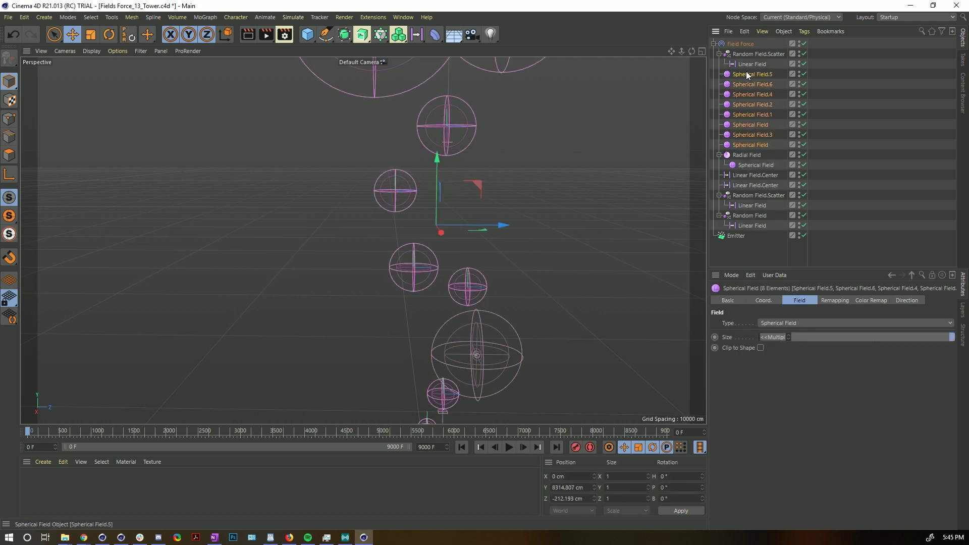
{"action": "left_click", "coordinate": [727, 300]}
{"action": "left_click", "coordinate": [719, 323]}
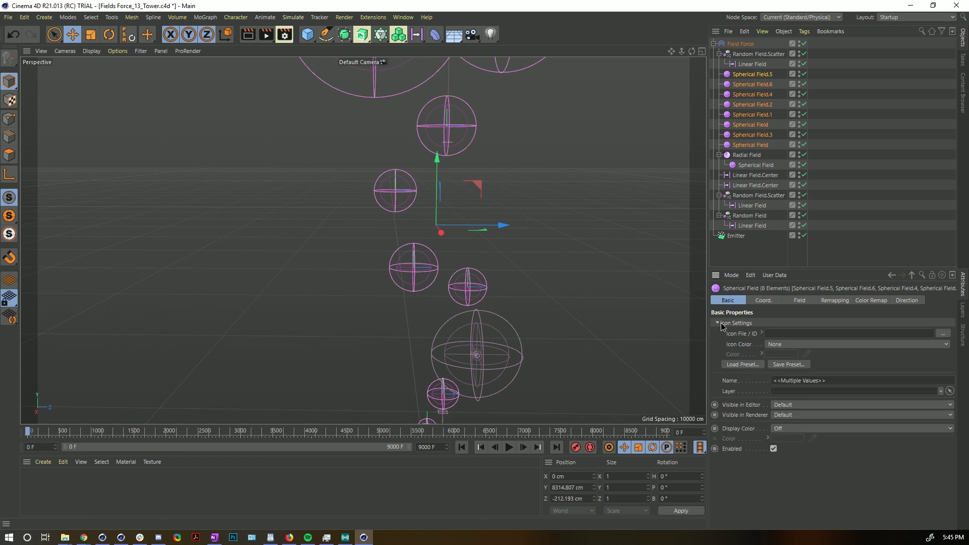
{"action": "left_click", "coordinate": [786, 345]}
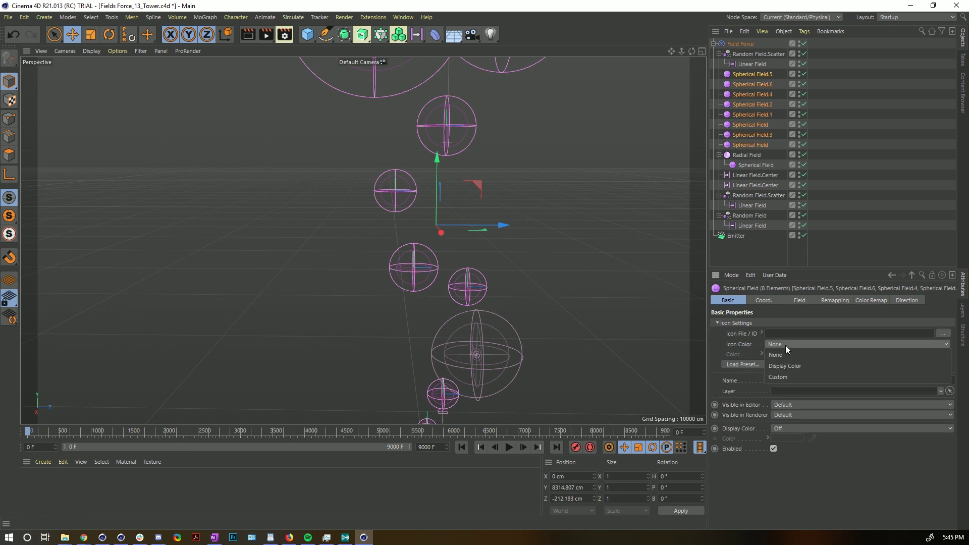
{"action": "left_click", "coordinate": [811, 367]}
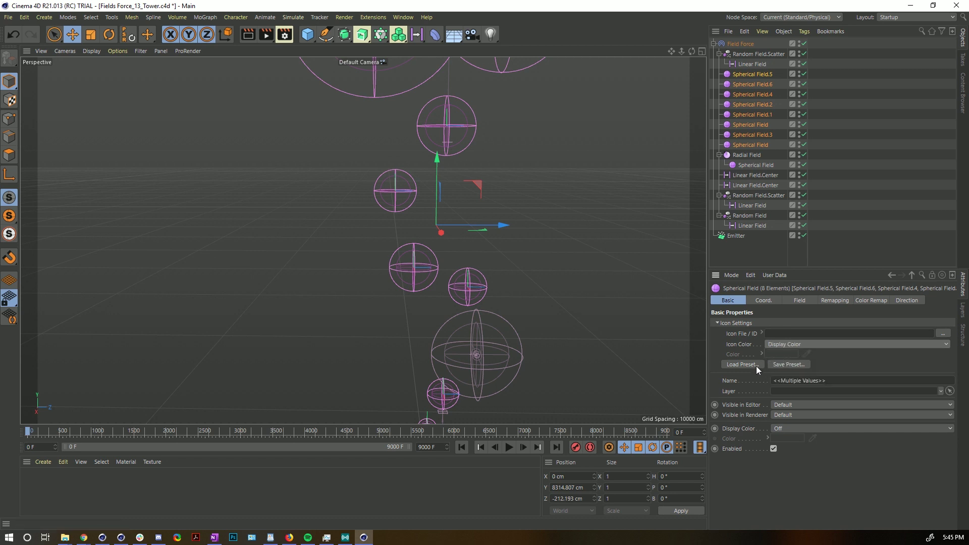
{"action": "left_click", "coordinate": [780, 344]}
{"action": "left_click", "coordinate": [788, 375]}
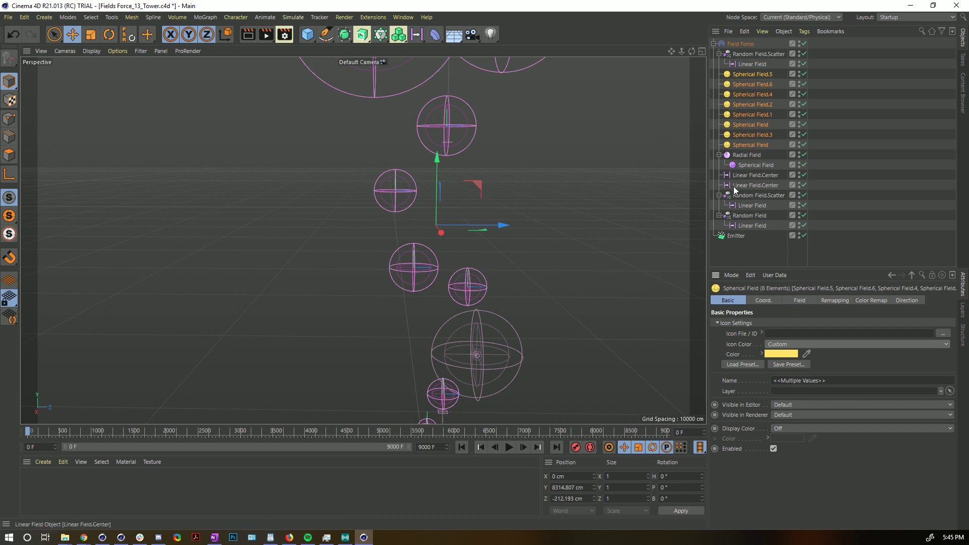
- Change the custom icon color of the selected Spherical Fields to a pale mint green
{"action": "left_click", "coordinate": [775, 355]}
{"action": "left_click_drag", "start_coordinate": [776, 367], "coordinate": [749, 370]}
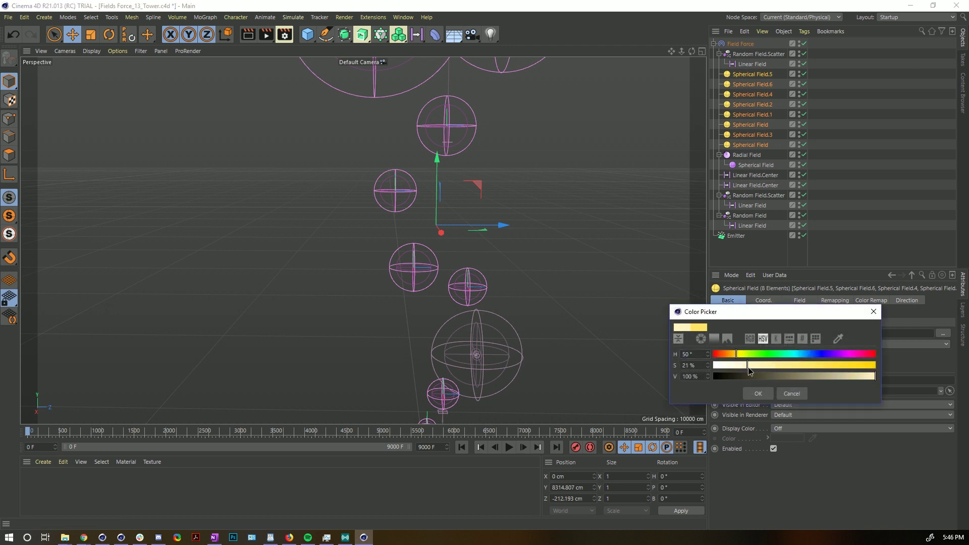
{"action": "left_click", "coordinate": [786, 355]}
{"action": "left_click", "coordinate": [762, 395]}
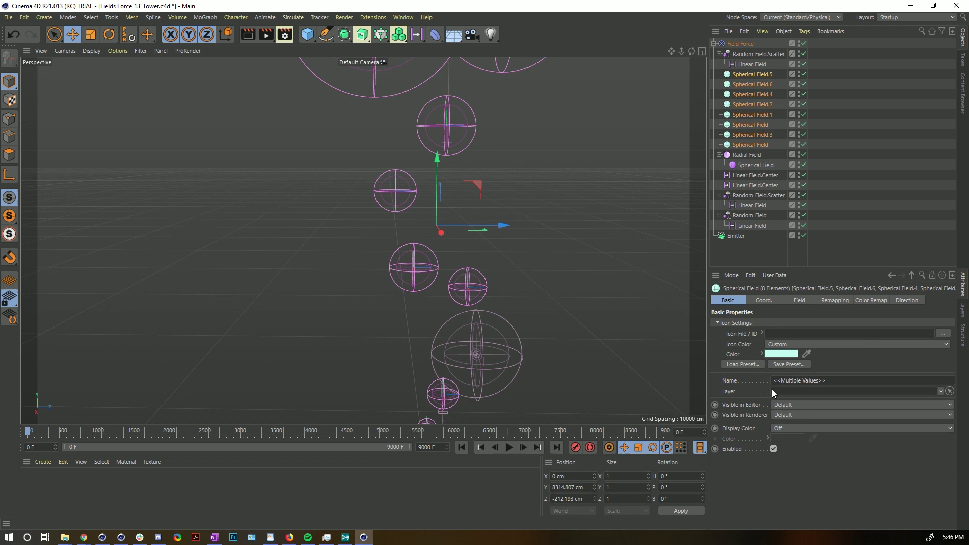
- Try Display Color On and icon color None for the selected Spherical Fields, and undo back to the yellow icons
{"action": "left_click", "coordinate": [790, 344]}
{"action": "left_click", "coordinate": [737, 347]}
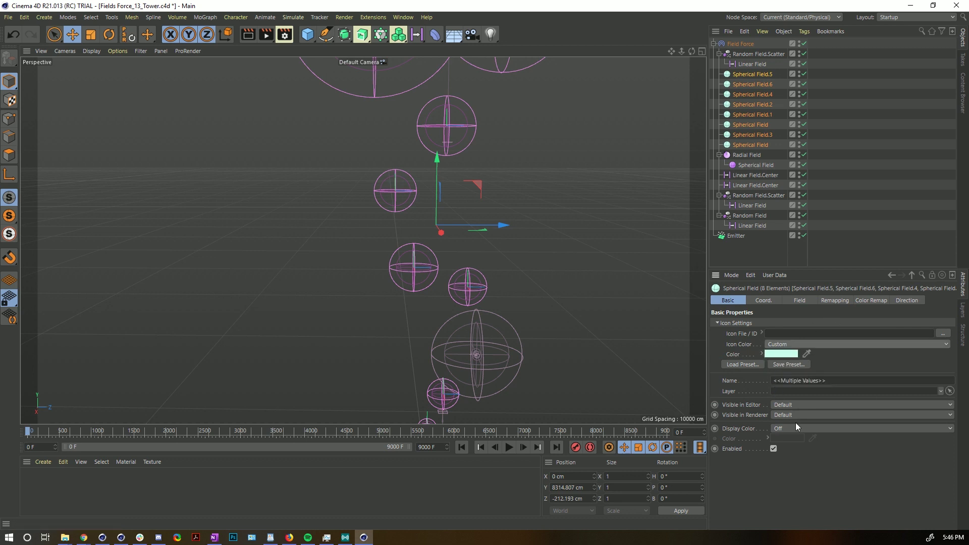
{"action": "left_click", "coordinate": [780, 428]}
{"action": "left_click", "coordinate": [792, 457]}
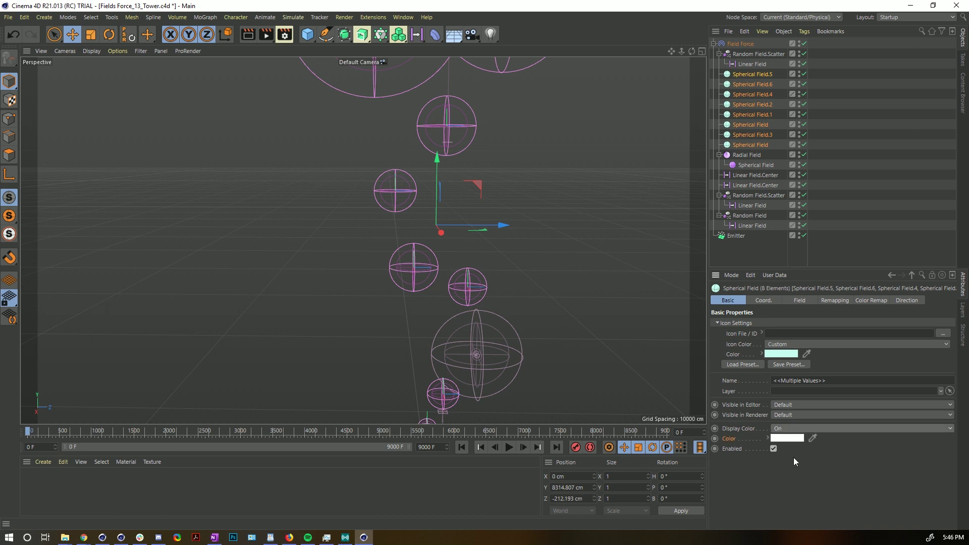
{"action": "left_click", "coordinate": [776, 345]}
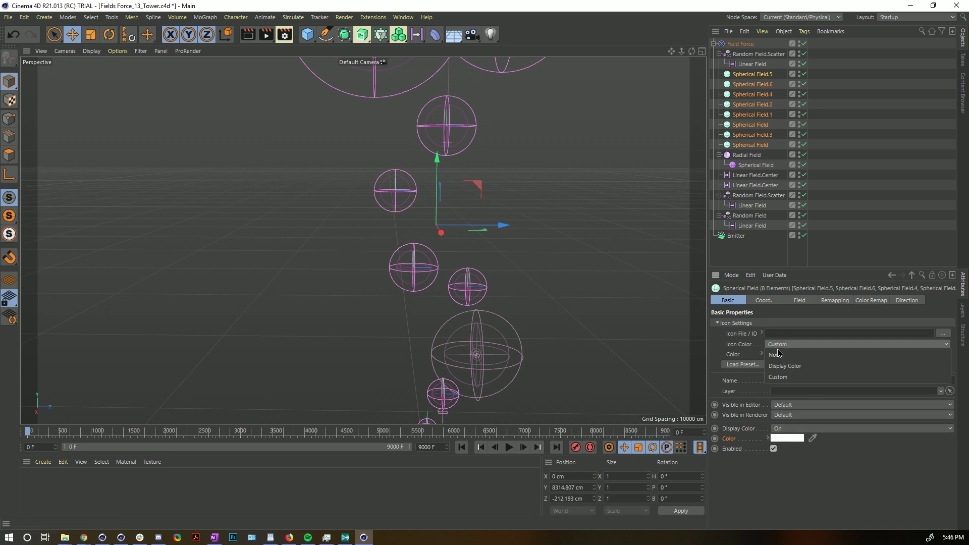
{"action": "left_click", "coordinate": [778, 356]}
{"action": "key", "text": "ctrl+z"}
{"action": "key", "text": "ctrl+z"}
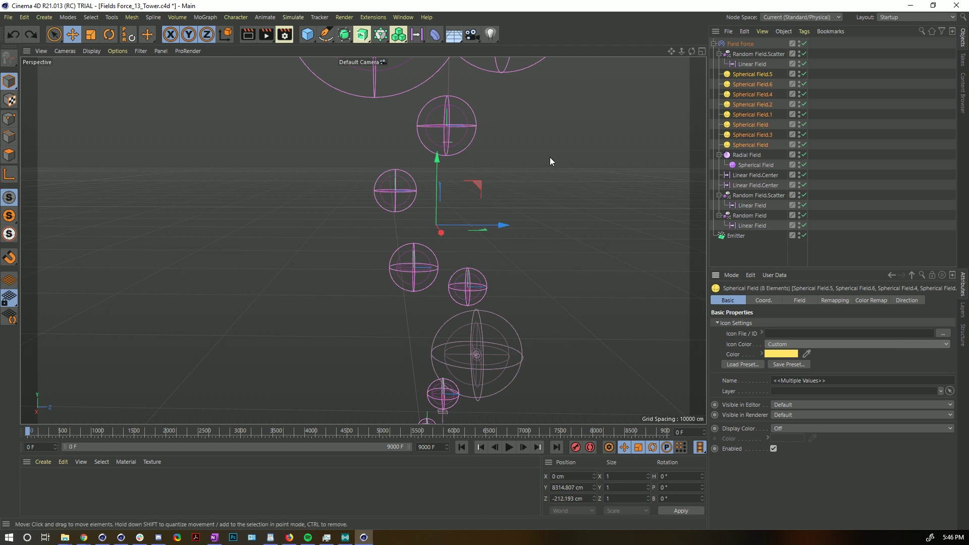
- Search the Commander for "comm", open Customize Commands and move its window clear of the object list
{"action": "key", "text": "shift+c"}
{"action": "type", "text": "comm"}
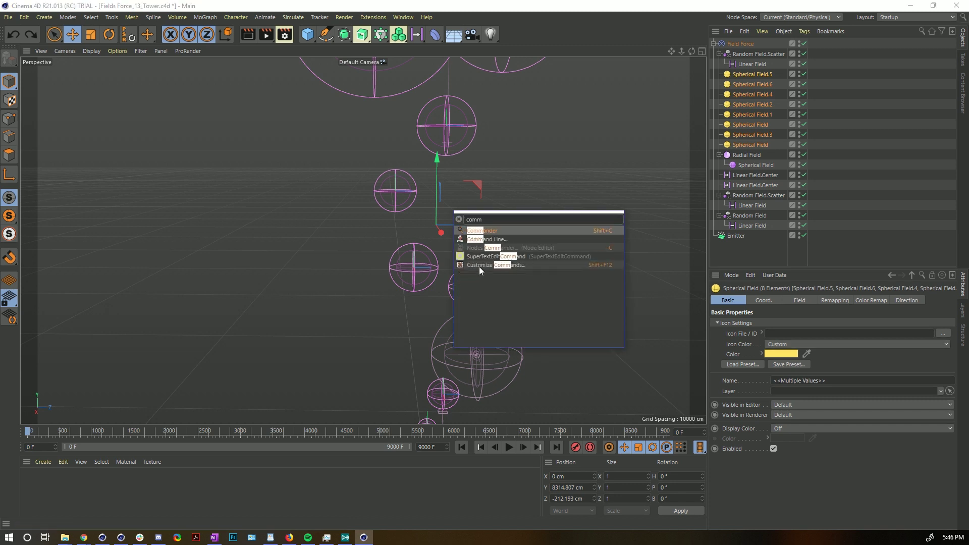
{"action": "left_click", "coordinate": [514, 266]}
{"action": "left_click_drag", "start_coordinate": [591, 214], "coordinate": [312, 67]}
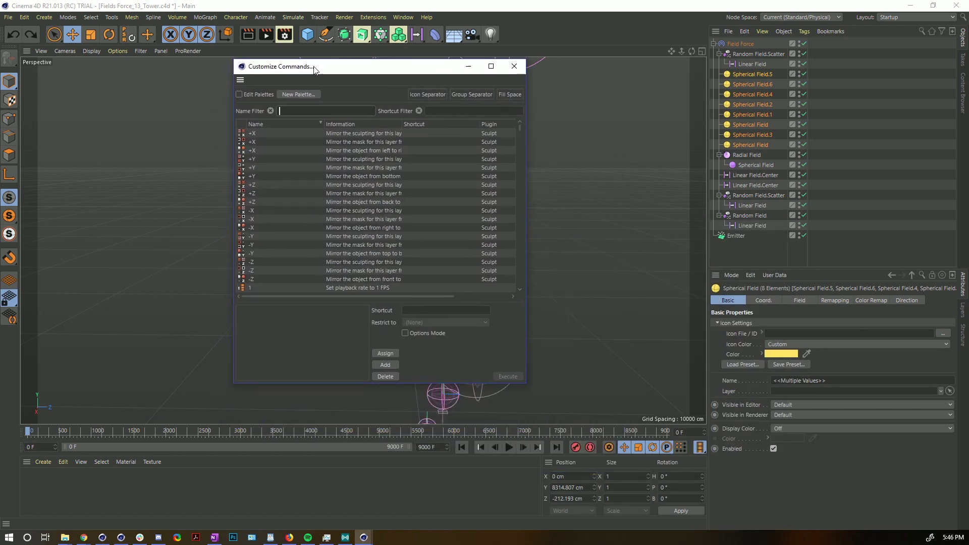
- Find the Constant Shading command in the command list, copy its ID and return to the selected Spherical Fields
{"action": "scroll", "coordinate": [308, 234], "scroll_direction": "down", "scroll_amount": 5}
{"action": "scroll", "coordinate": [318, 241], "scroll_direction": "down", "scroll_amount": 8}
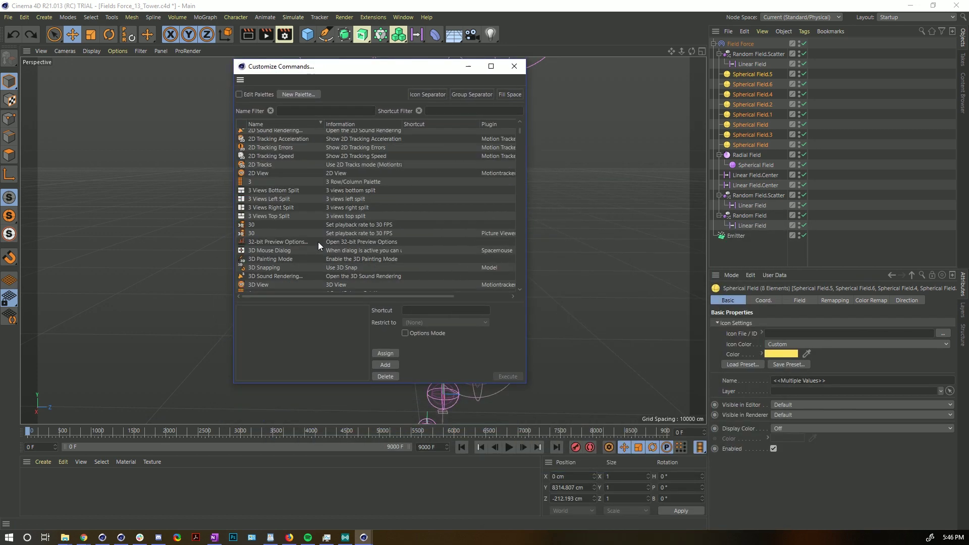
{"action": "scroll", "coordinate": [323, 239], "scroll_direction": "down", "scroll_amount": 15}
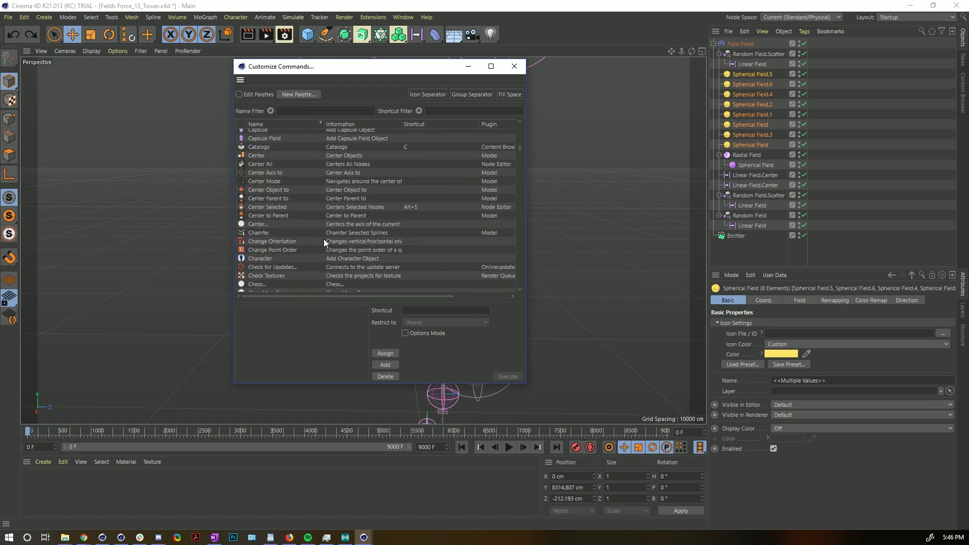
{"action": "scroll", "coordinate": [329, 238], "scroll_direction": "down", "scroll_amount": 2}
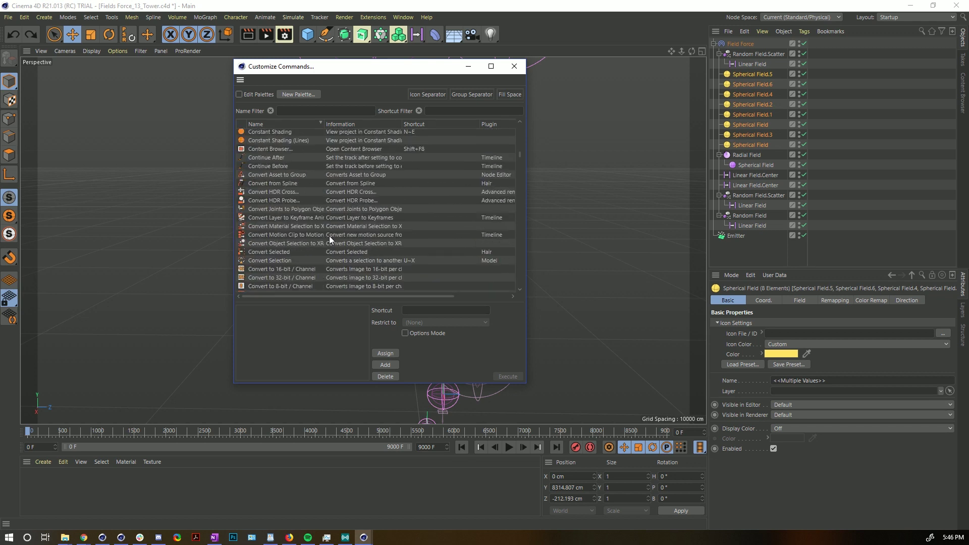
{"action": "scroll", "coordinate": [302, 230], "scroll_direction": "up", "scroll_amount": 2}
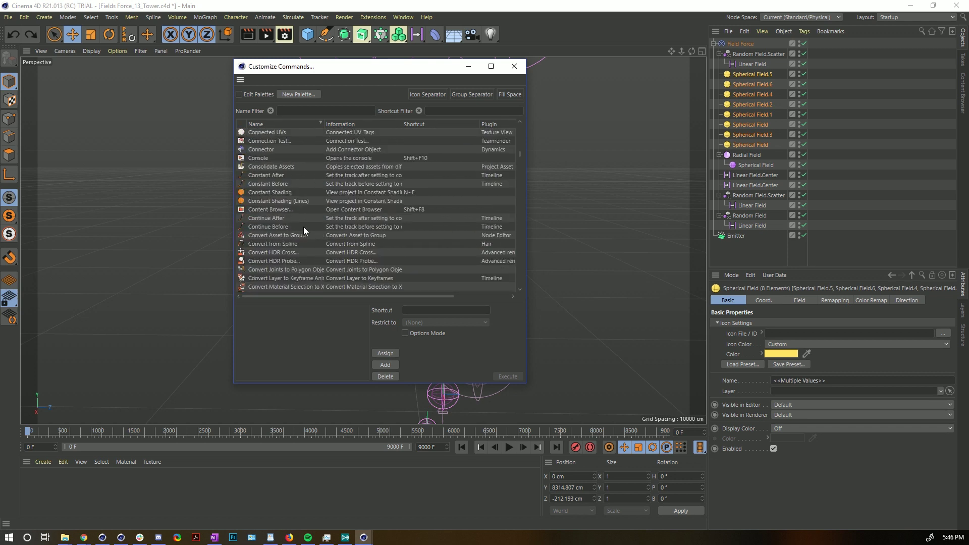
{"action": "left_click", "coordinate": [268, 201]}
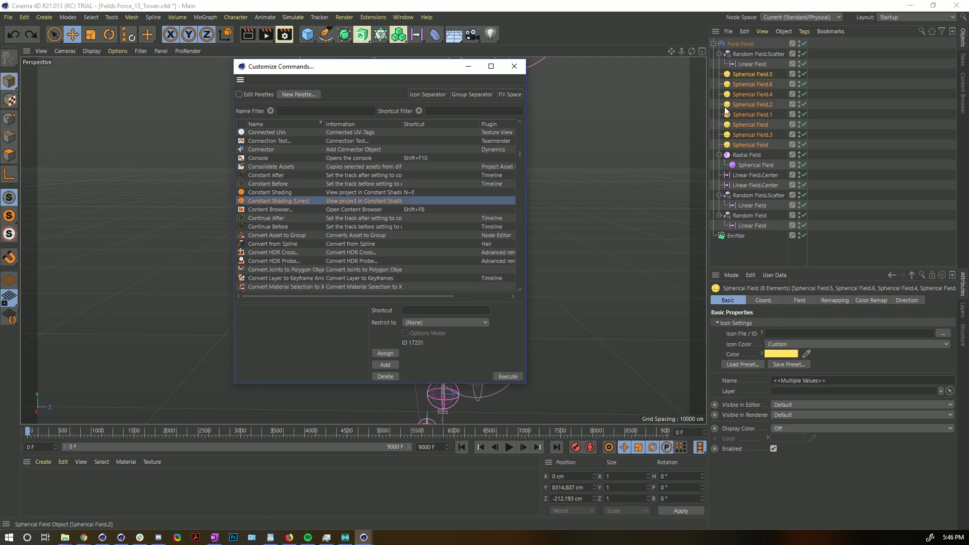
{"action": "left_click", "coordinate": [277, 193]}
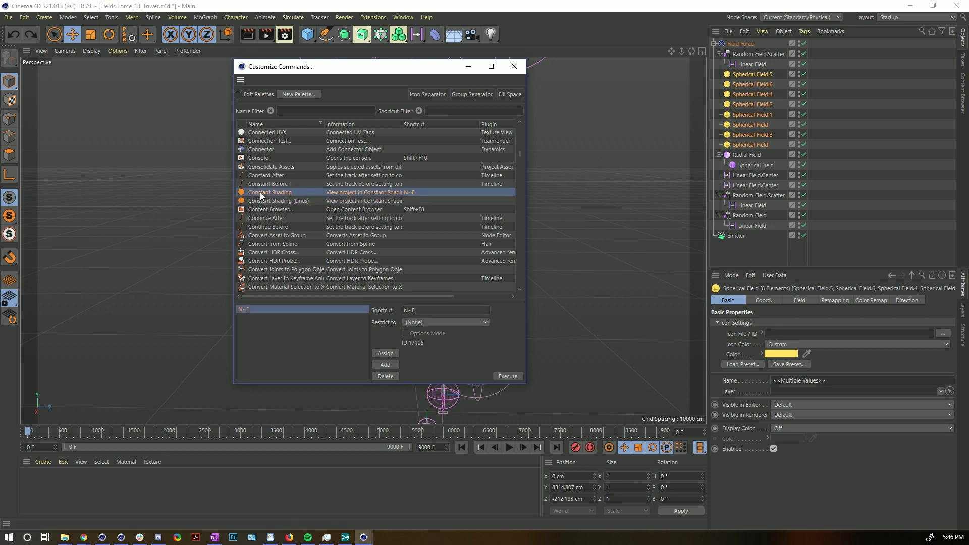
{"action": "right_click", "coordinate": [413, 342]}
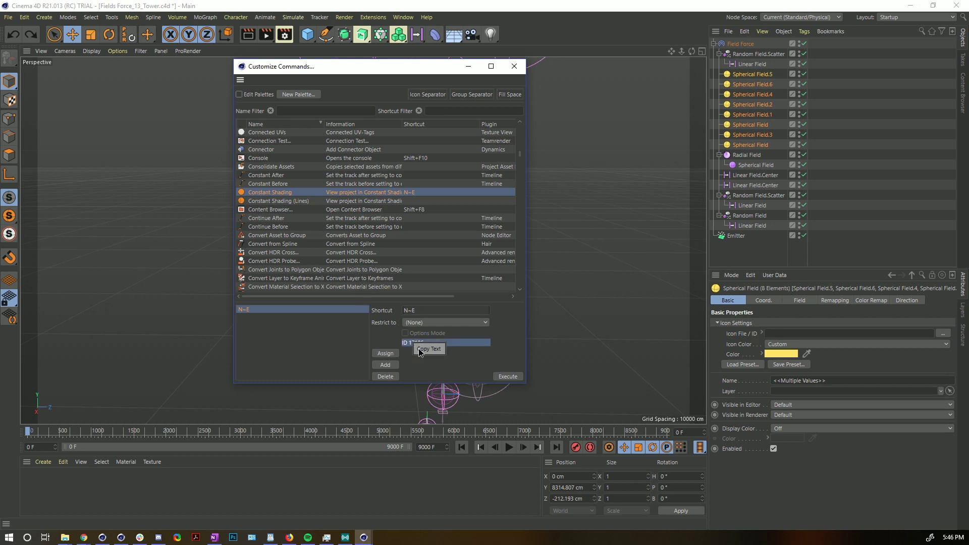
{"action": "left_click", "coordinate": [426, 349]}
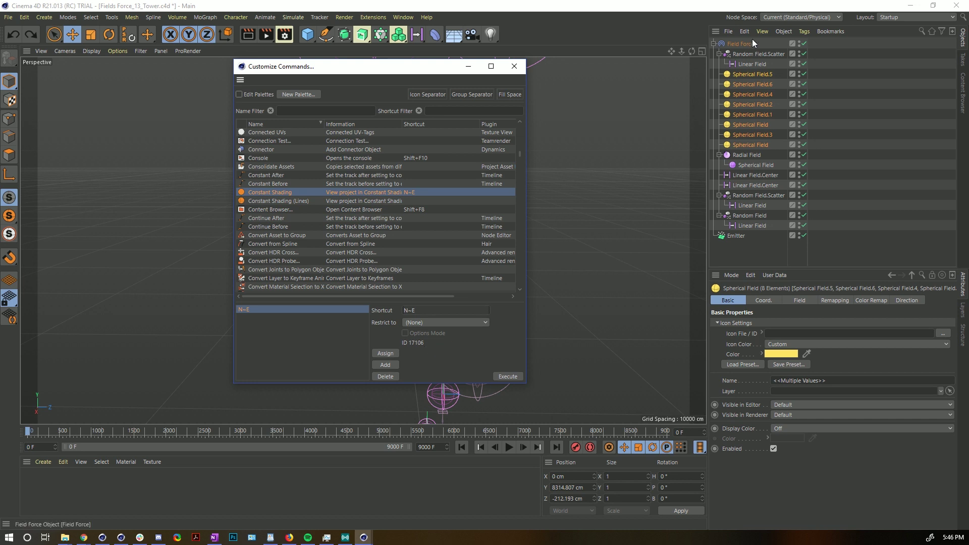
{"action": "left_click", "coordinate": [756, 73]}
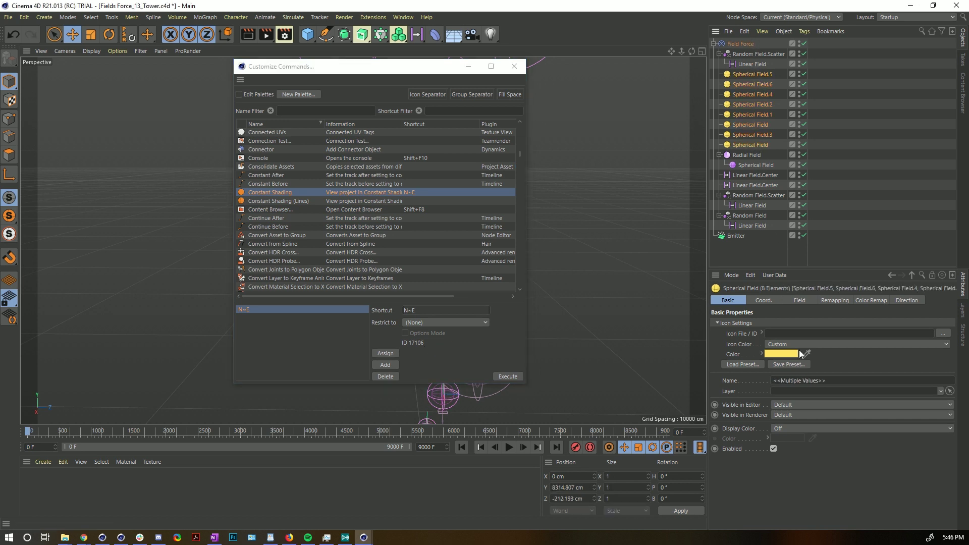
- Try the copied Constant Shading command ID as the custom icon of the selected Spherical Fields
{"action": "right_click", "coordinate": [783, 335]}
{"action": "left_click", "coordinate": [801, 367]}
{"action": "left_click_drag", "start_coordinate": [774, 334], "coordinate": [723, 344]}
- Give the selected Spherical Fields the preset foot controller icon and close the Customize Commands window
{"action": "left_click", "coordinate": [749, 364]}
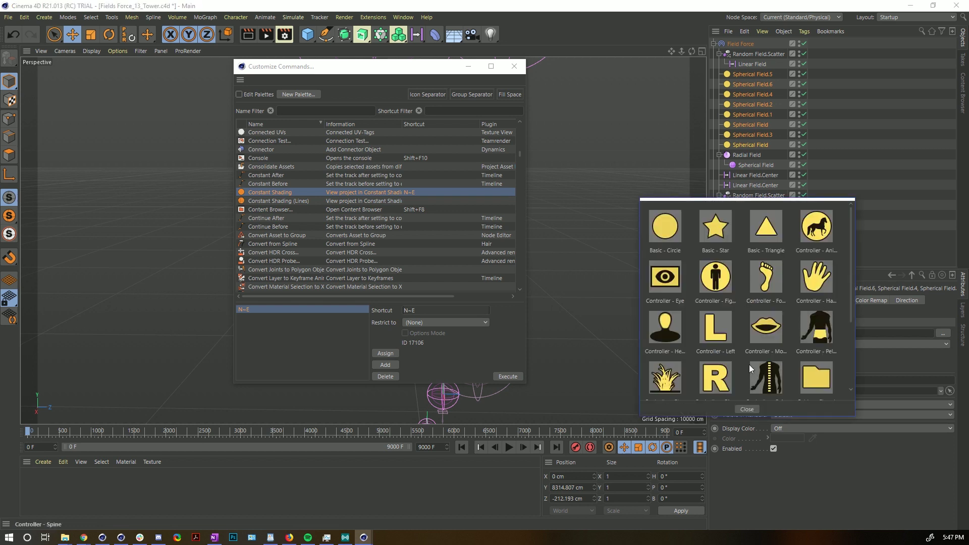
{"action": "scroll", "coordinate": [737, 273], "scroll_direction": "down", "scroll_amount": 3}
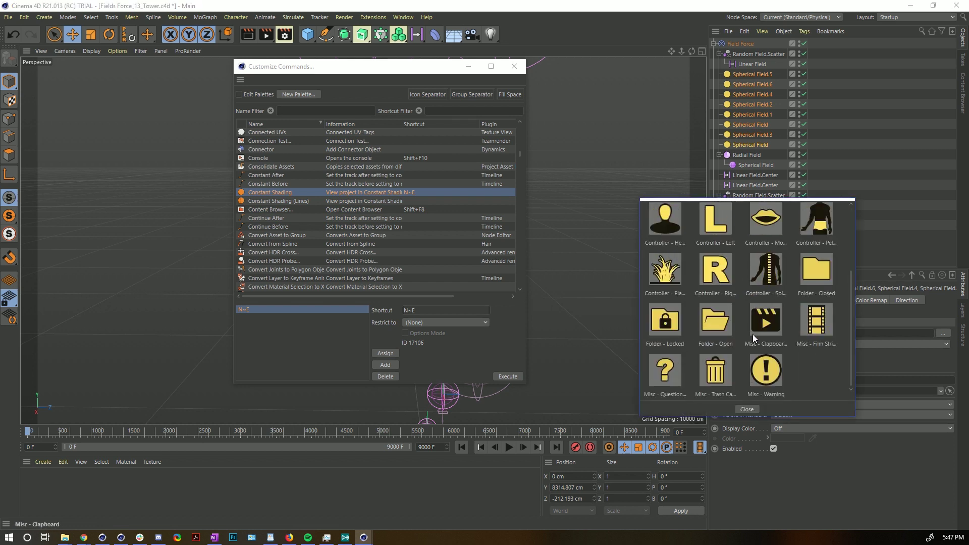
{"action": "scroll", "coordinate": [752, 334], "scroll_direction": "up", "scroll_amount": 3}
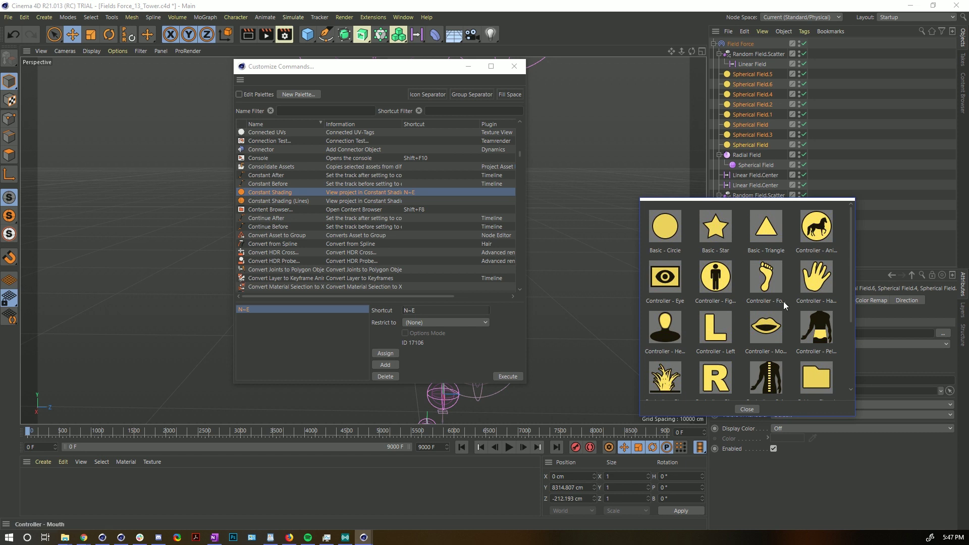
{"action": "left_click", "coordinate": [766, 279]}
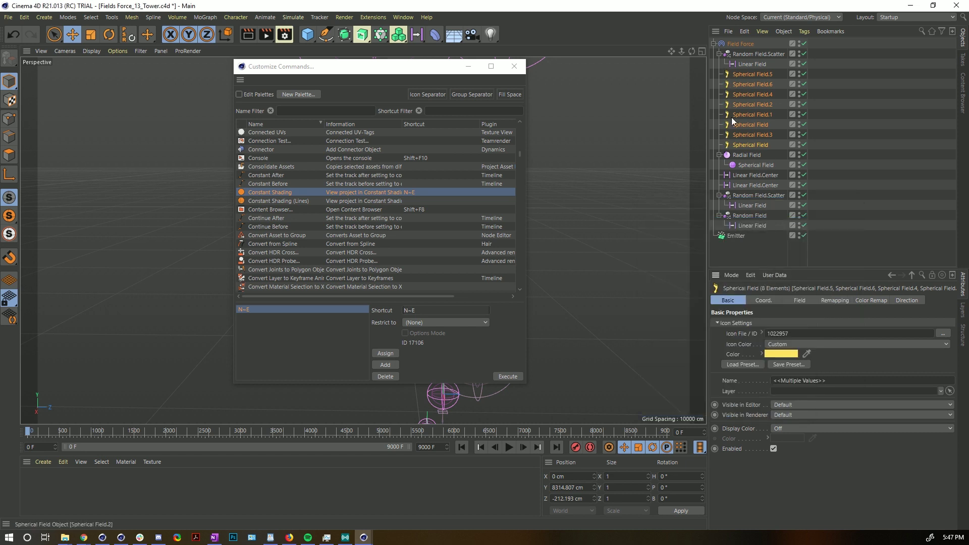
{"action": "left_click", "coordinate": [520, 68]}
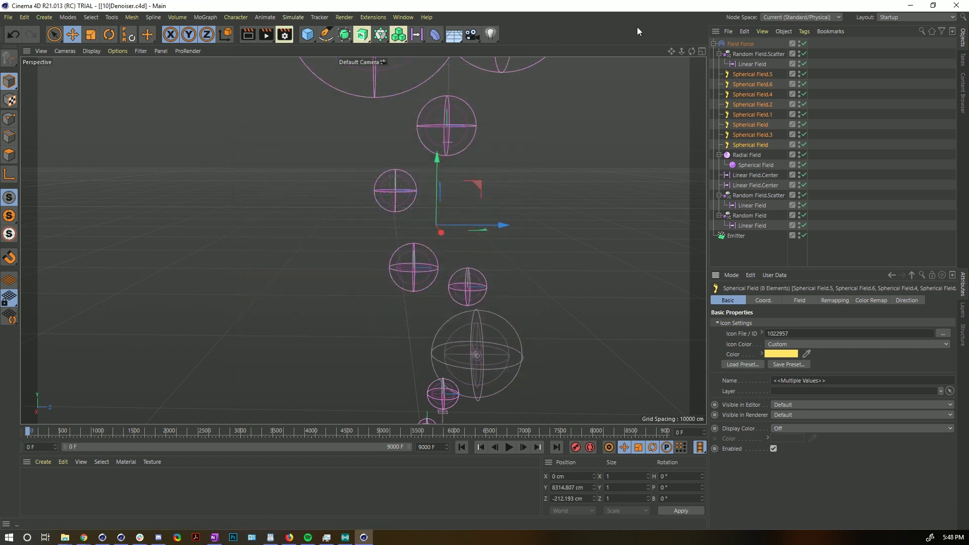
- Create a new project and add a Flower spline with 6 petals
{"action": "key", "text": "ctrl+n"}
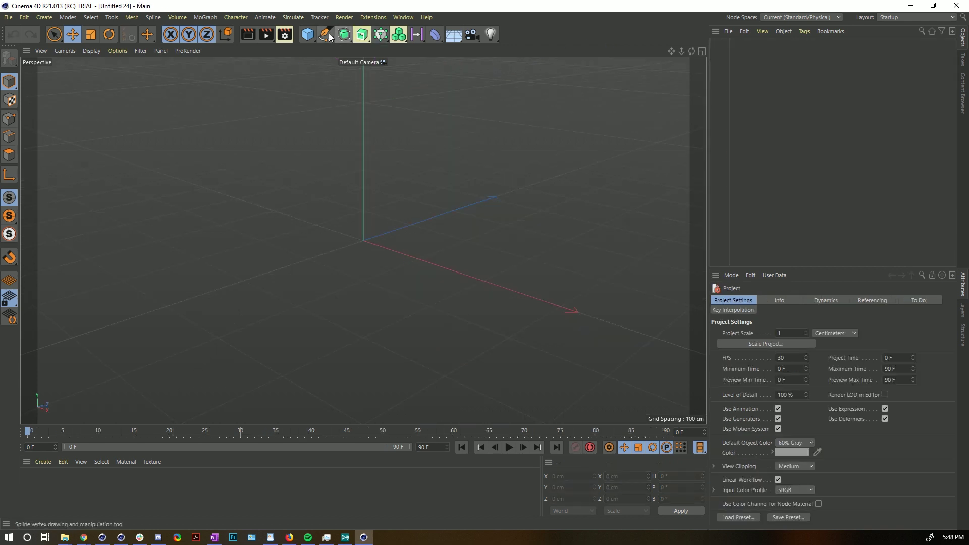
{"action": "left_click_drag", "start_coordinate": [326, 35], "coordinate": [550, 86]}
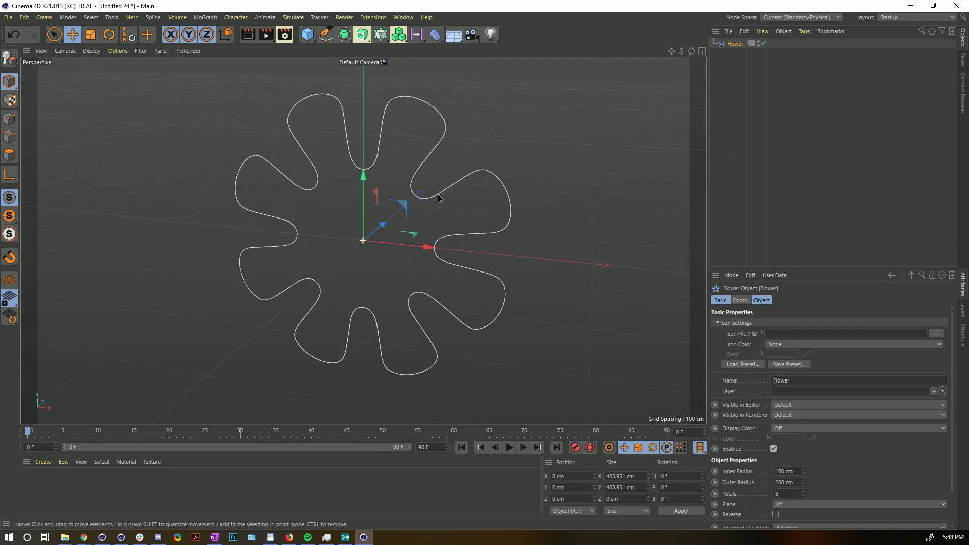
{"action": "left_click", "coordinate": [805, 495]}
{"action": "left_click", "coordinate": [804, 495]}
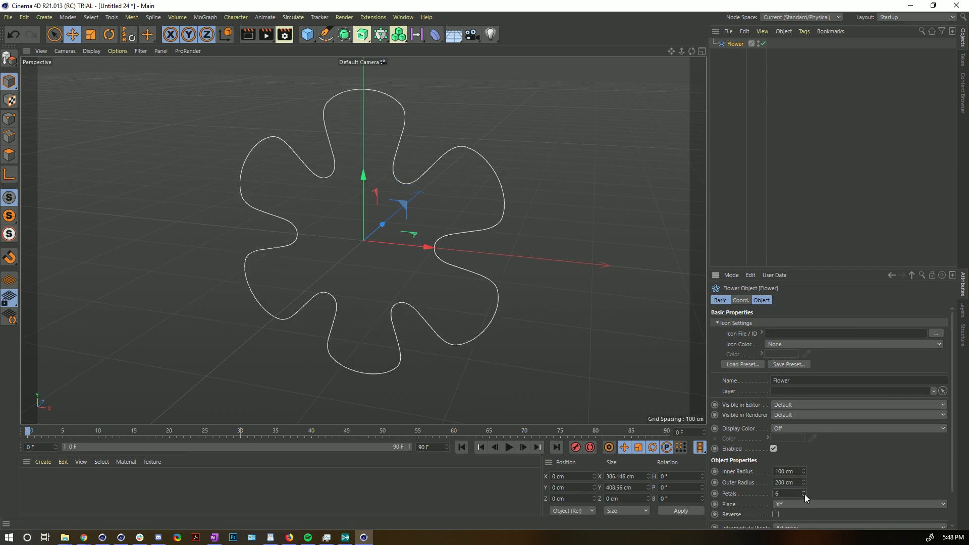
- Add a Pyramid pointing along the Z axis and shrink it to about 44 x 44 x 104 cm
{"action": "left_click_drag", "start_coordinate": [307, 35], "coordinate": [346, 104]}
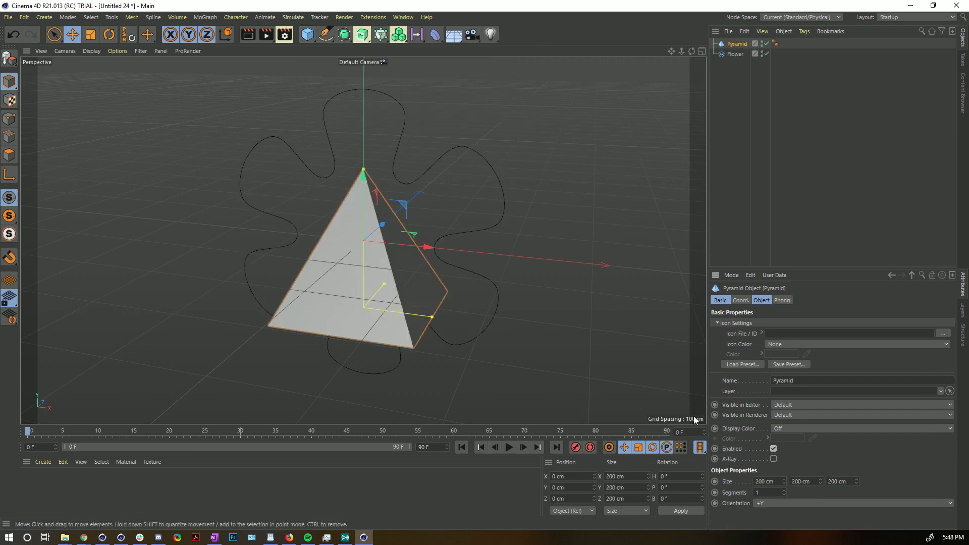
{"action": "left_click", "coordinate": [774, 503]}
{"action": "left_click", "coordinate": [772, 482]}
{"action": "left_click_drag", "start_coordinate": [425, 309], "coordinate": [337, 301], "text": "alt"}
{"action": "key", "text": "t"}
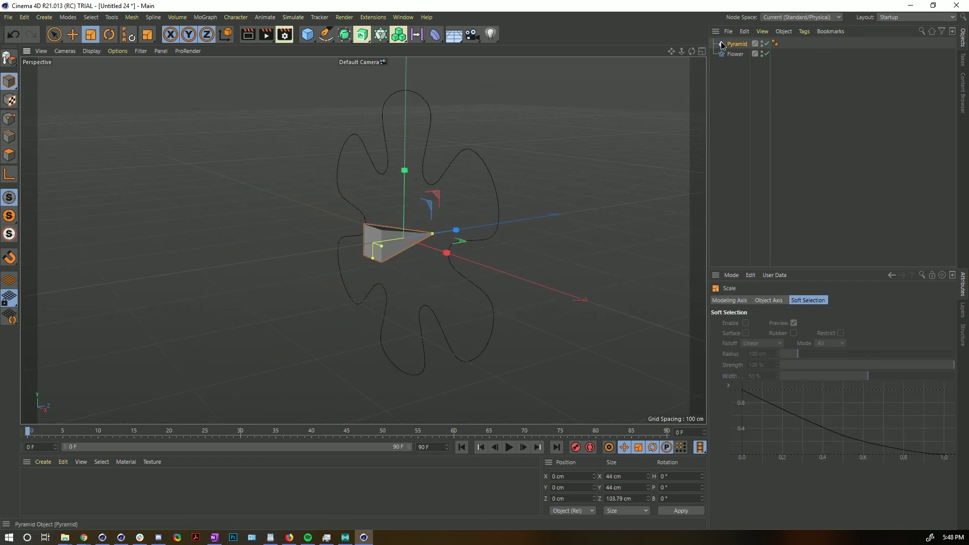
- Give the Pyramid an Align to Spline tag with the Flower as its spline path and Tangential enabled
{"action": "right_click", "coordinate": [721, 43]}
{"action": "mouse_move", "coordinate": [743, 43]}
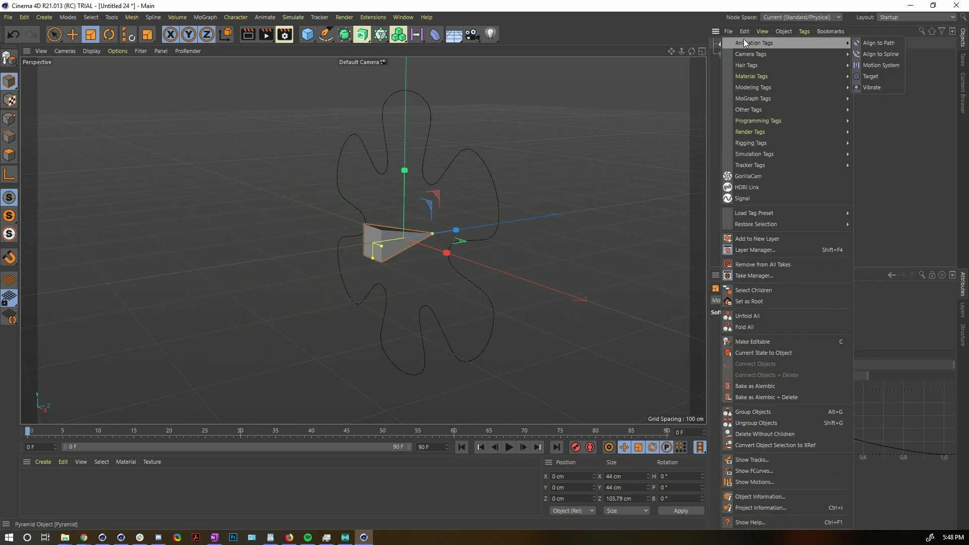
{"action": "left_click", "coordinate": [898, 54]}
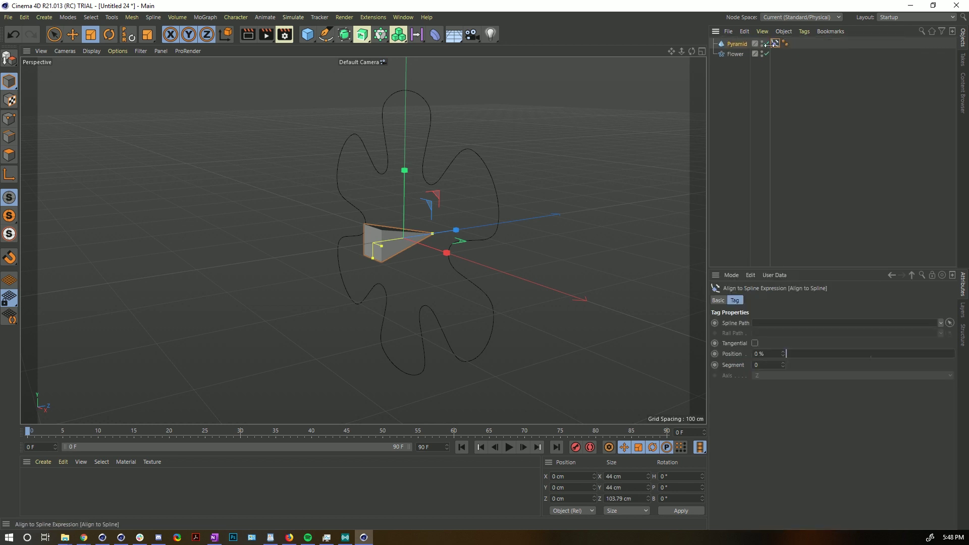
{"action": "right_click", "coordinate": [739, 44]}
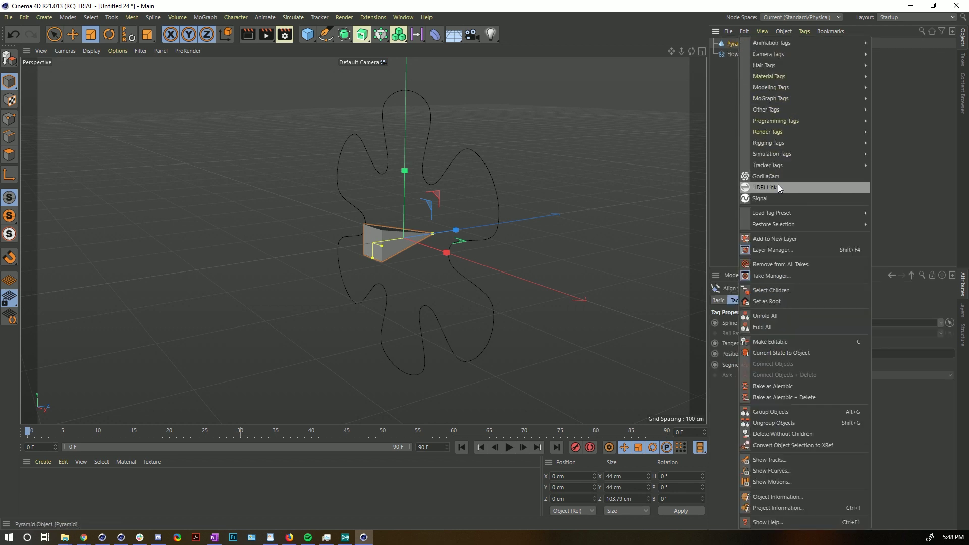
{"action": "mouse_move", "coordinate": [778, 53]}
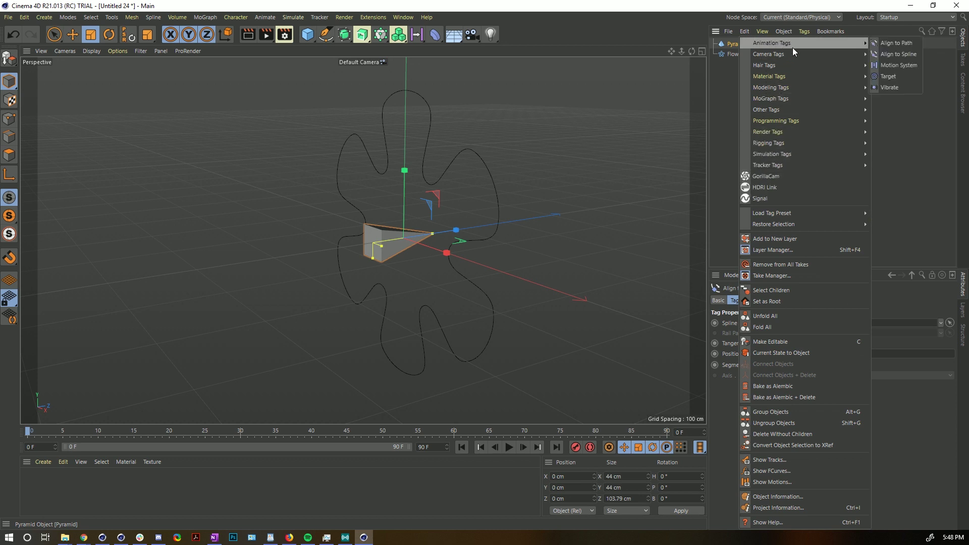
{"action": "key", "text": "Escape"}
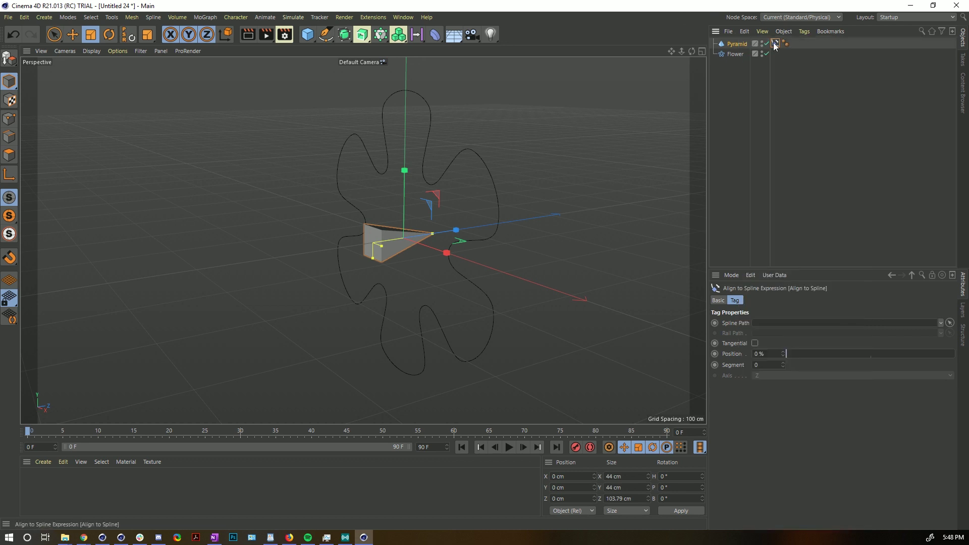
{"action": "left_click_drag", "start_coordinate": [737, 55], "coordinate": [768, 328]}
{"action": "left_click", "coordinate": [760, 344]}
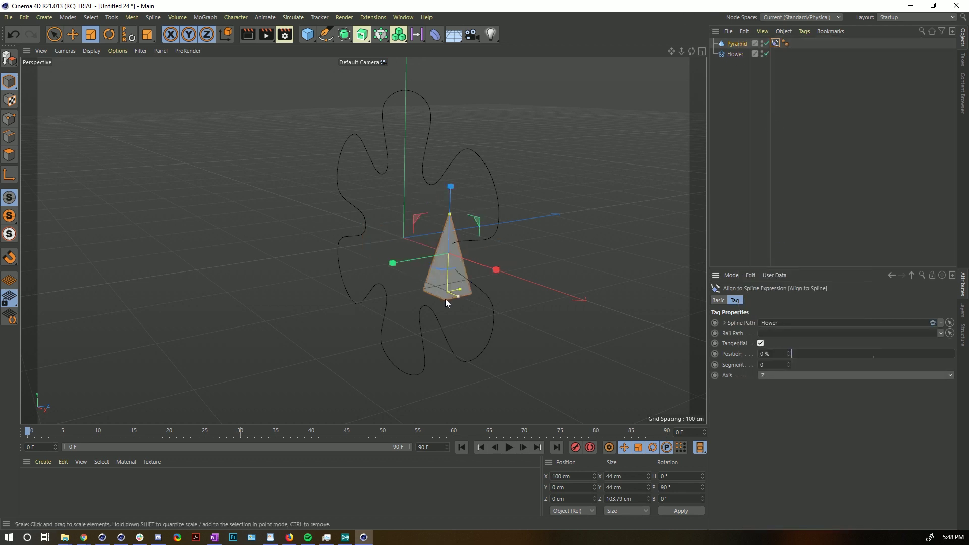
- Run the Pyramid around the Flower by scrubbing the tag's Position to 100 % and past it to 484 %, and deselect everything
{"action": "left_click_drag", "start_coordinate": [445, 299], "coordinate": [474, 268], "text": "alt"}
{"action": "left_click_drag", "start_coordinate": [802, 354], "coordinate": [957, 354]}
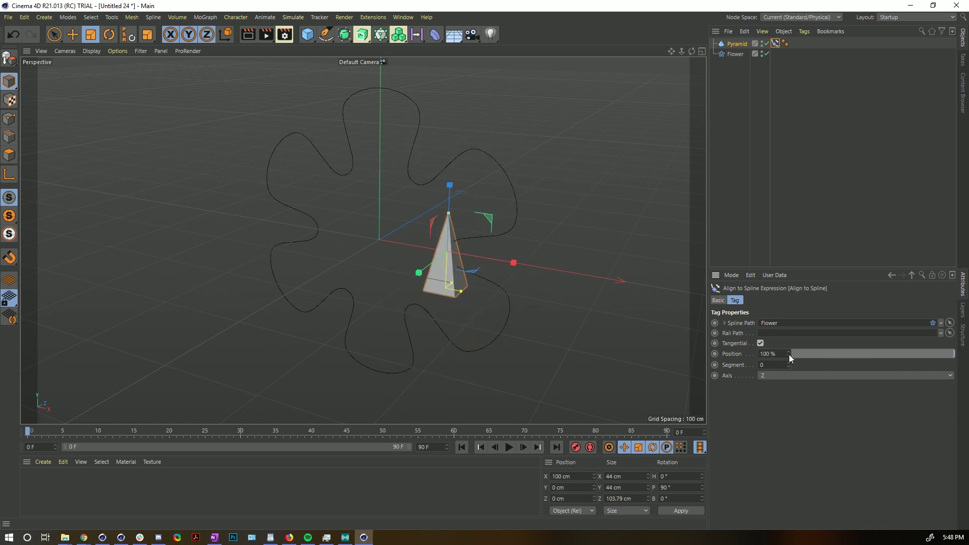
{"action": "left_click_drag", "start_coordinate": [789, 354], "coordinate": [755, 444]}
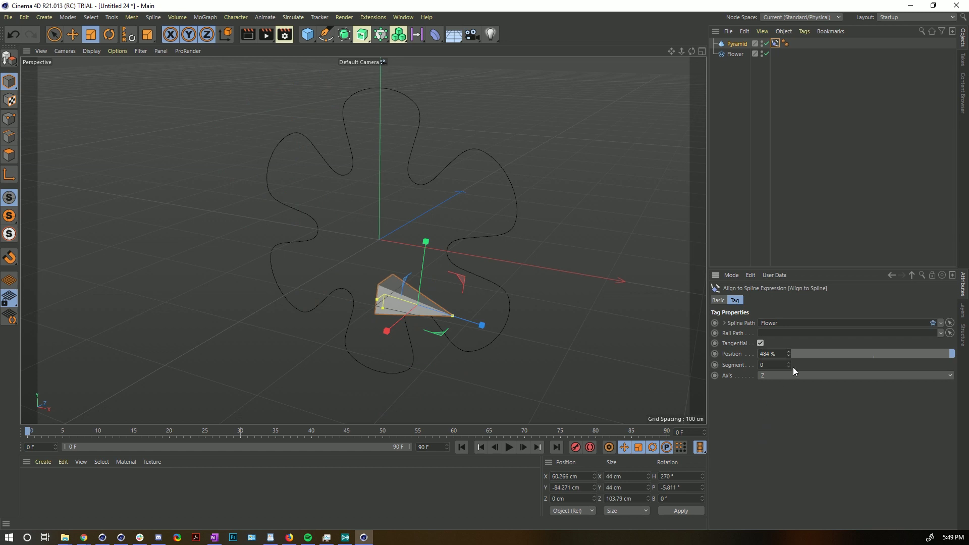
{"action": "left_click_drag", "start_coordinate": [788, 353], "coordinate": [855, 433]}
{"action": "left_click", "coordinate": [745, 160]}
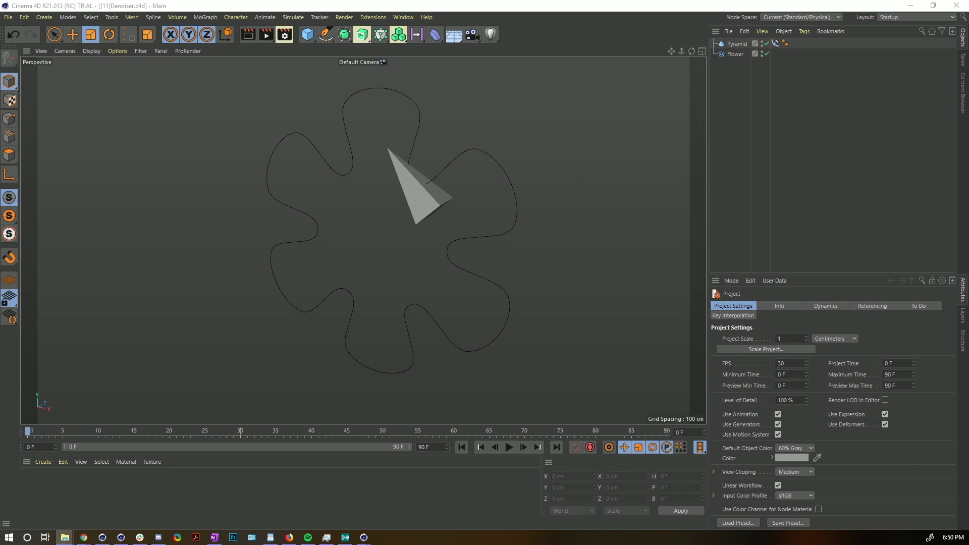
{"action": "left_click_drag", "start_coordinate": [343, 201], "coordinate": [354, 195]}
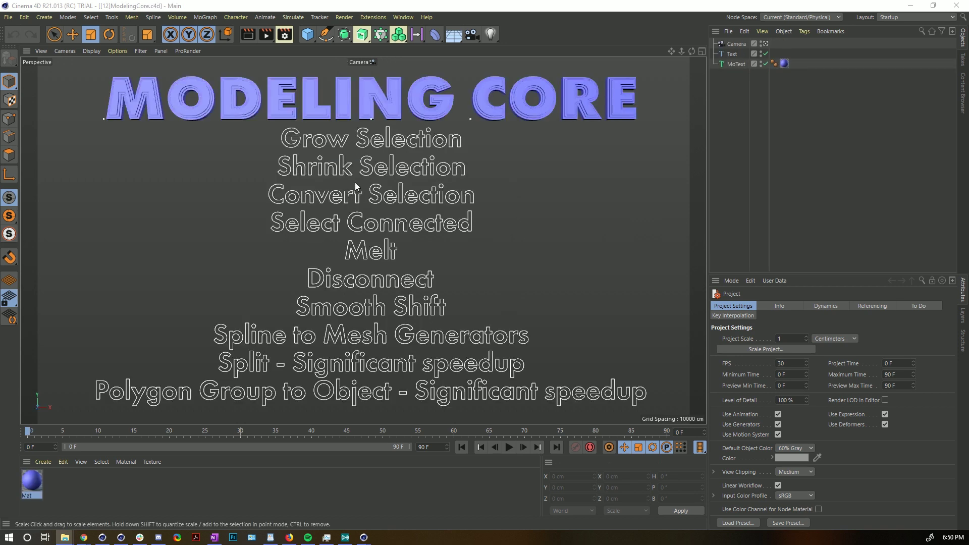
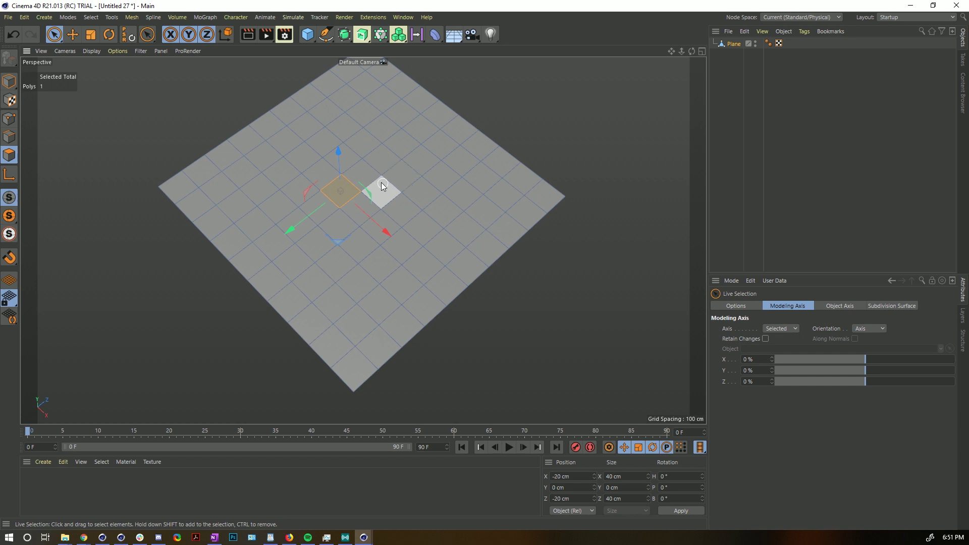
{"action": "mouse_move", "coordinate": [361, 175]}
{"action": "left_mouse_down"}
{"action": "mouse_move", "coordinate": [336, 196]}
{"action": "mouse_move", "coordinate": [323, 183]}
{"action": "mouse_move", "coordinate": [331, 205]}
{"action": "mouse_move", "coordinate": [352, 211]}
{"action": "mouse_move", "coordinate": [349, 179]}
{"action": "mouse_move", "coordinate": [377, 197]}
{"action": "left_mouse_up"}
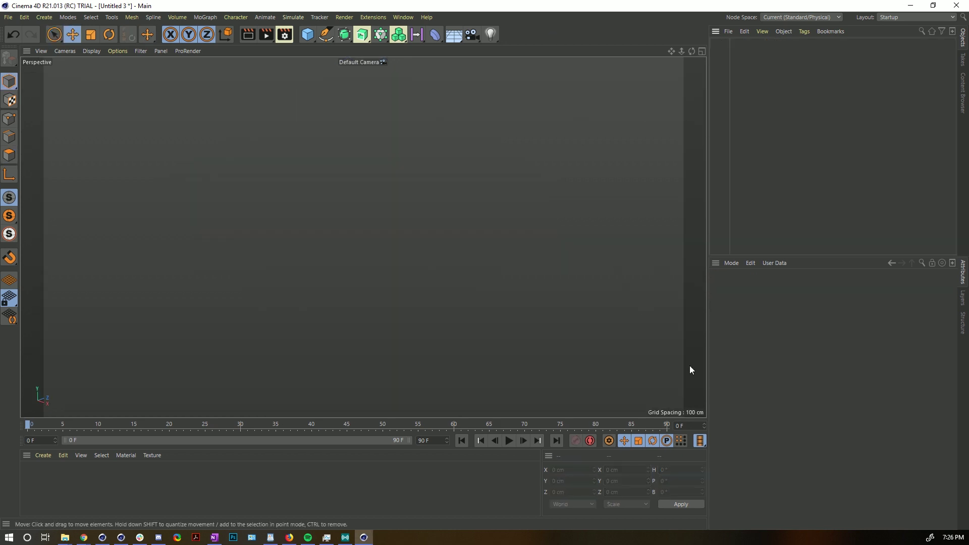
- Show the used textures in the Project Info attributes and open the Project Asset Inspector
{"action": "left_click", "coordinate": [738, 265]}
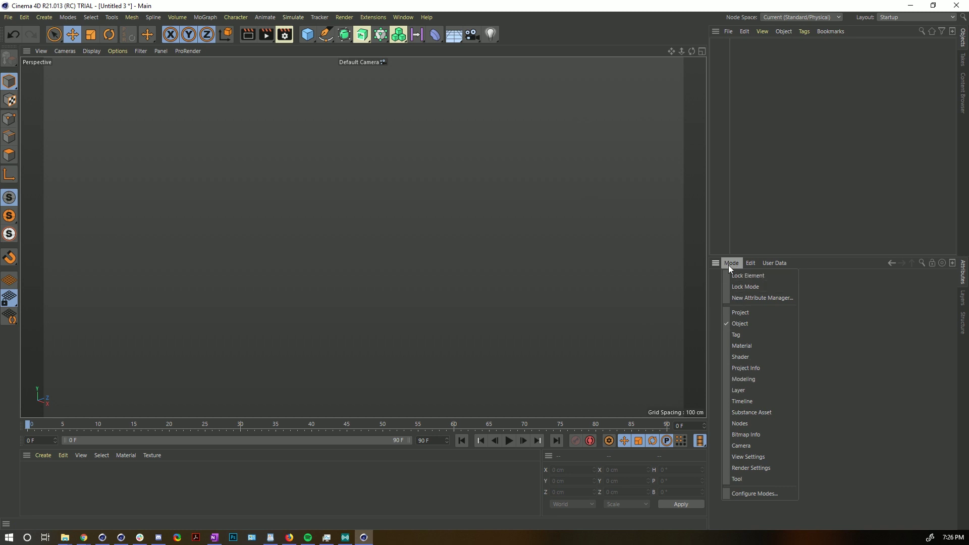
{"action": "left_click", "coordinate": [759, 368]}
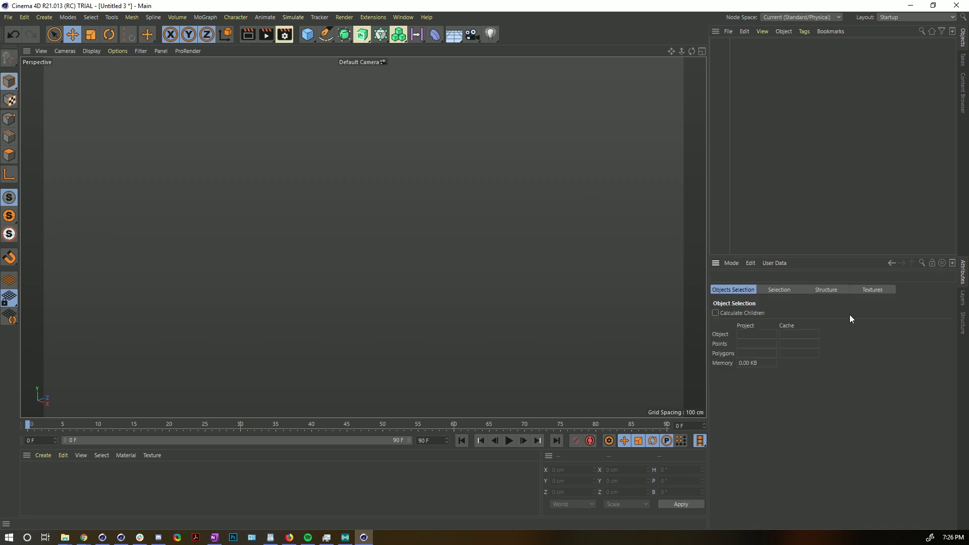
{"action": "left_click", "coordinate": [872, 290]}
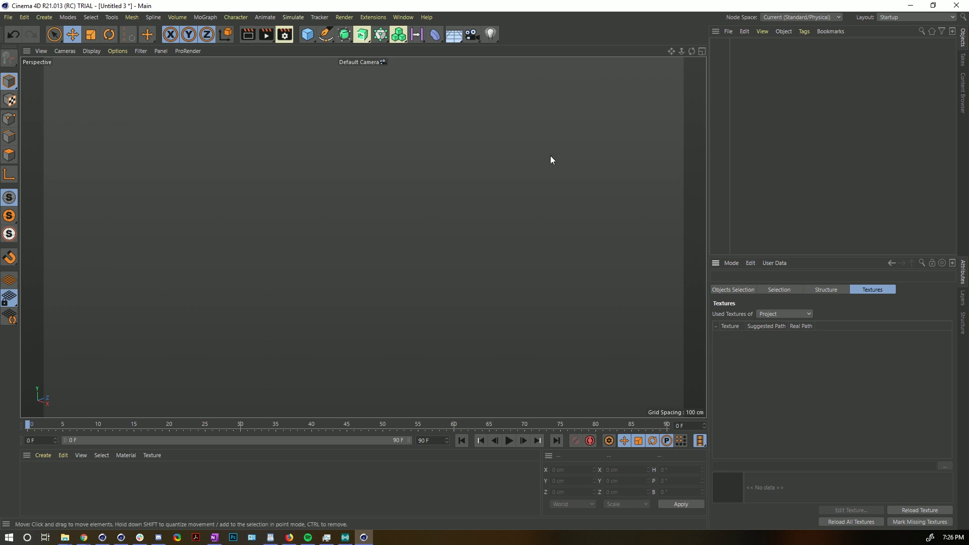
{"action": "left_click", "coordinate": [404, 16]}
{"action": "left_click", "coordinate": [453, 223]}
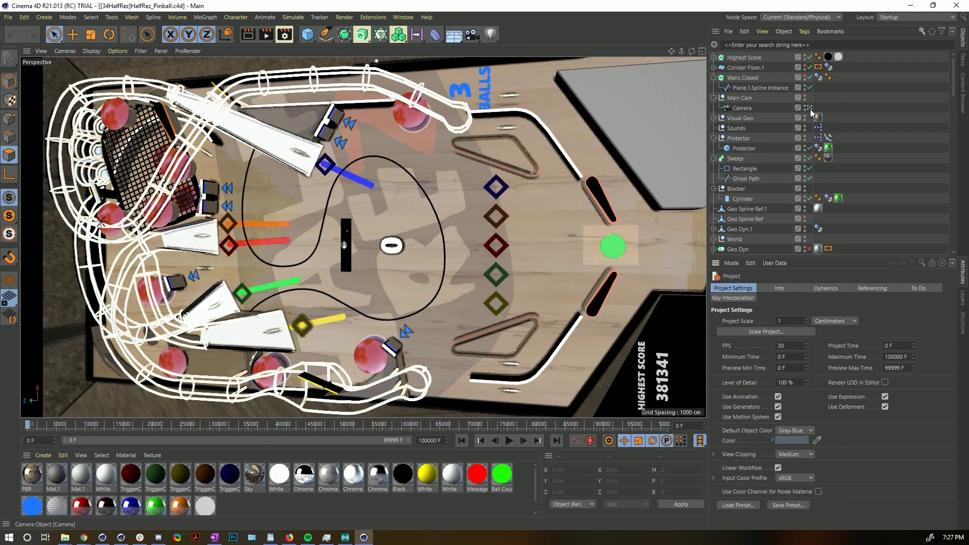
- Leave the scene camera in the pinball project, frame the whole table and play the animation
{"action": "left_click", "coordinate": [810, 108]}
{"action": "scroll", "coordinate": [371, 210], "scroll_direction": "up", "scroll_amount": 5}
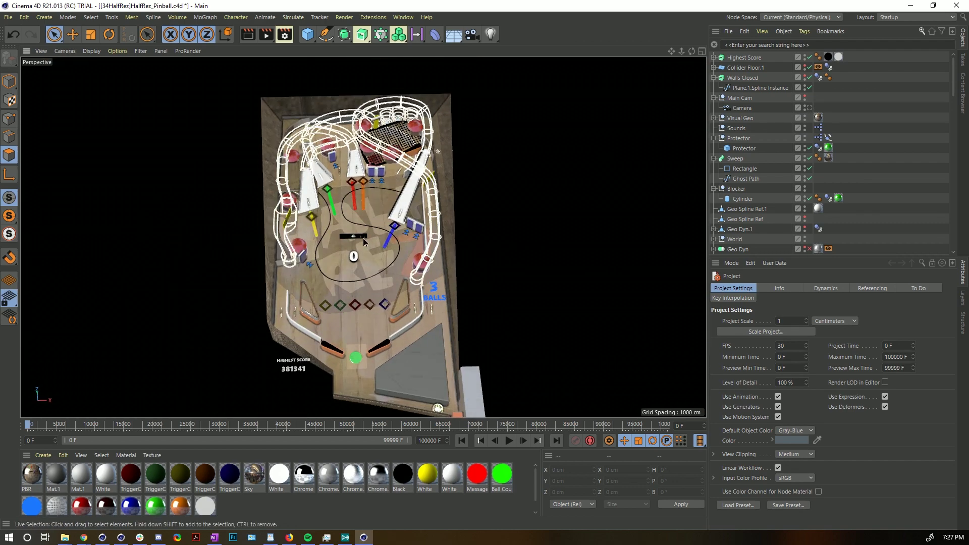
{"action": "scroll", "coordinate": [374, 261], "scroll_direction": "down", "scroll_amount": 2}
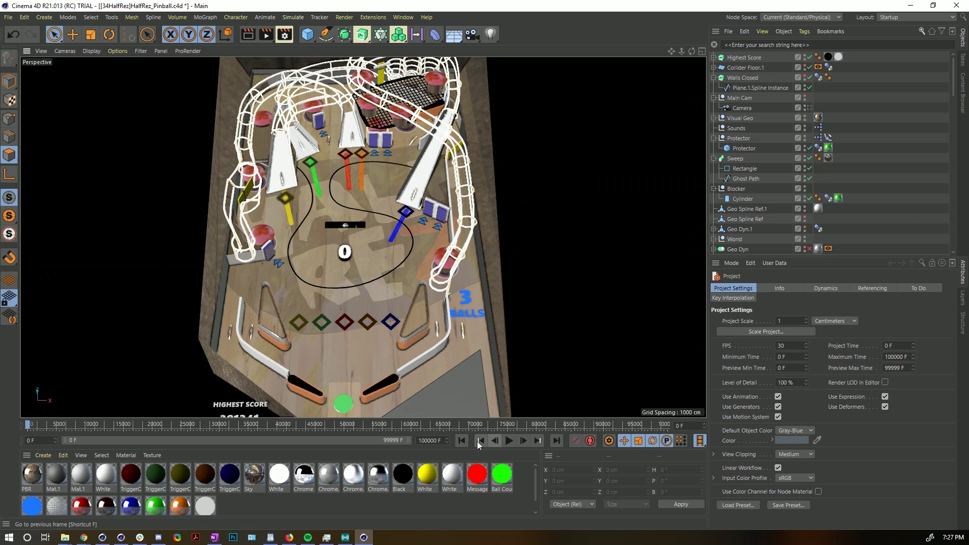
{"action": "left_click", "coordinate": [508, 440]}
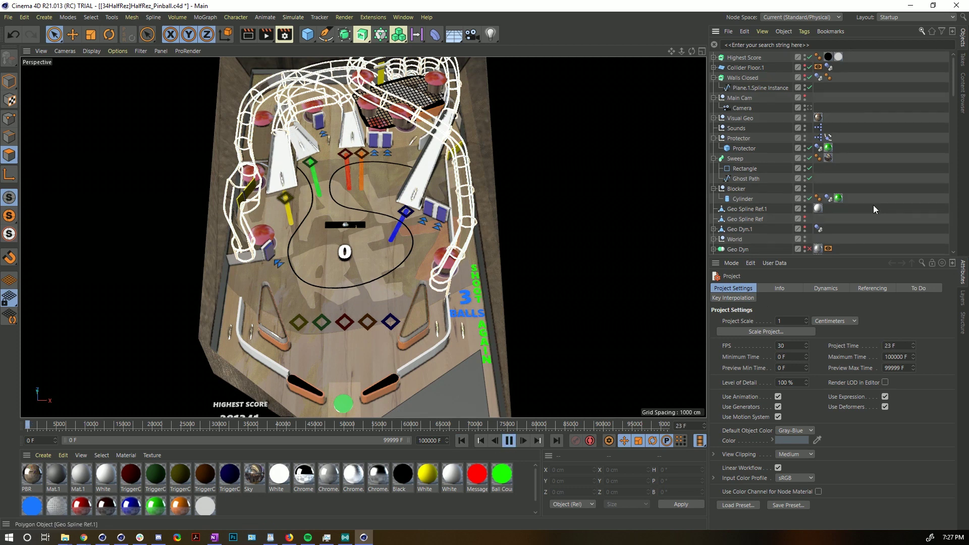
{"action": "left_click", "coordinate": [513, 295]}
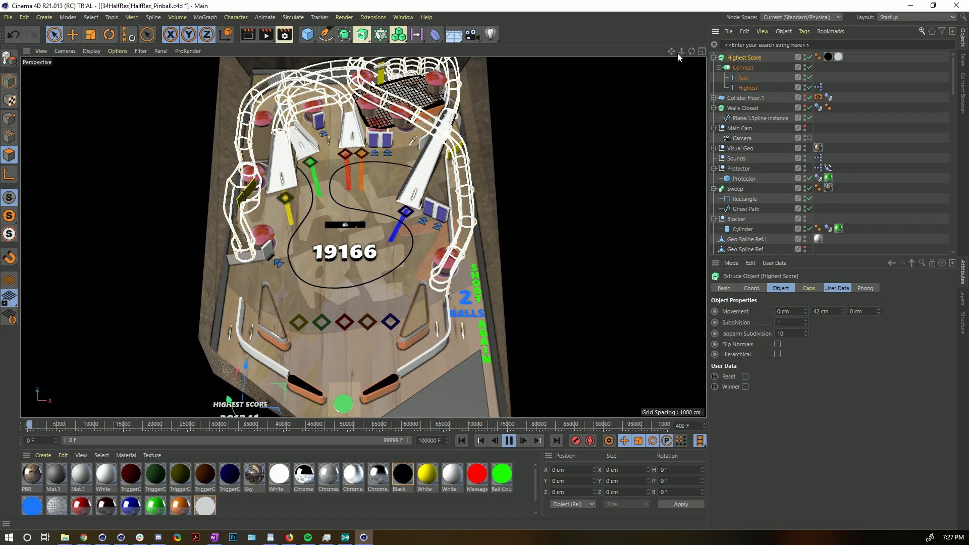
- Open the Project Asset Inspector for the pinball project and move its window so the full asset list shows
{"action": "left_click", "coordinate": [403, 17]}
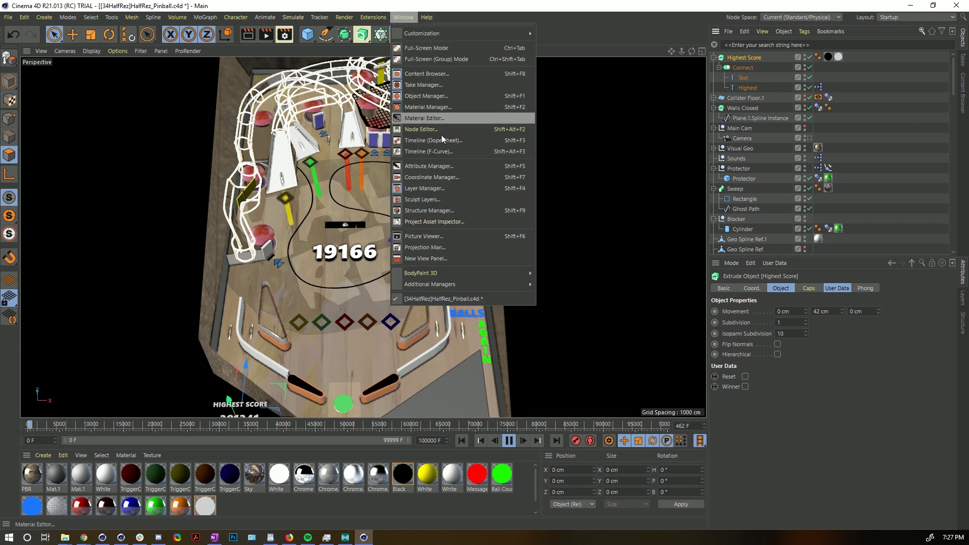
{"action": "left_click", "coordinate": [449, 222]}
{"action": "left_click_drag", "start_coordinate": [584, 96], "coordinate": [368, 52]}
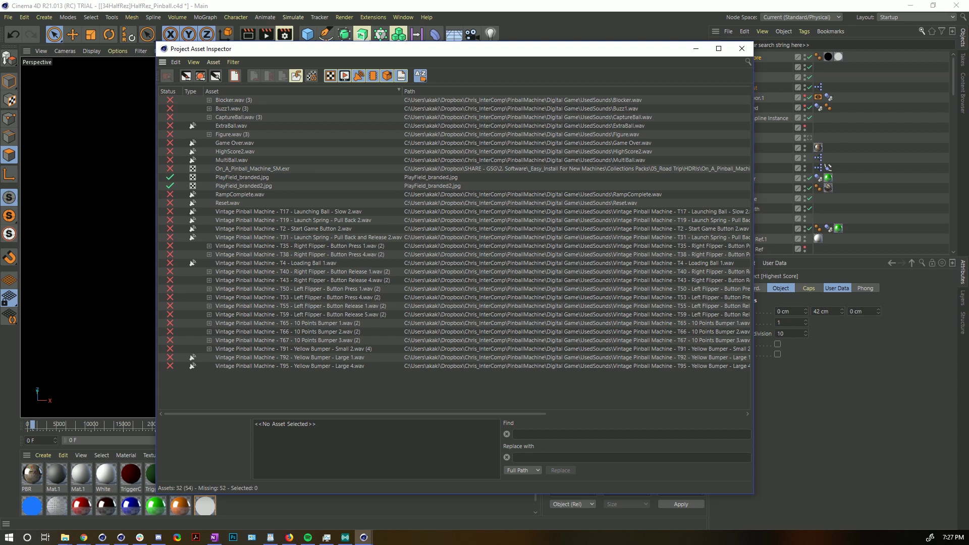
- Select all listed assets, relink them to the UsedSounds folder in PinballMachine's Digital Game folder, and close the Project Asset Inspector
{"action": "key", "text": "alt+Tab"}
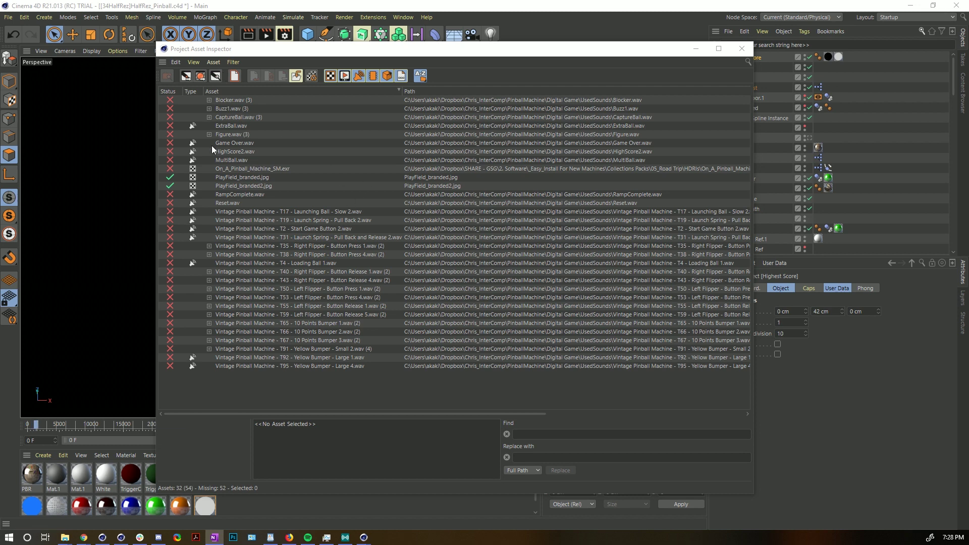
{"action": "key", "text": "ctrl+a"}
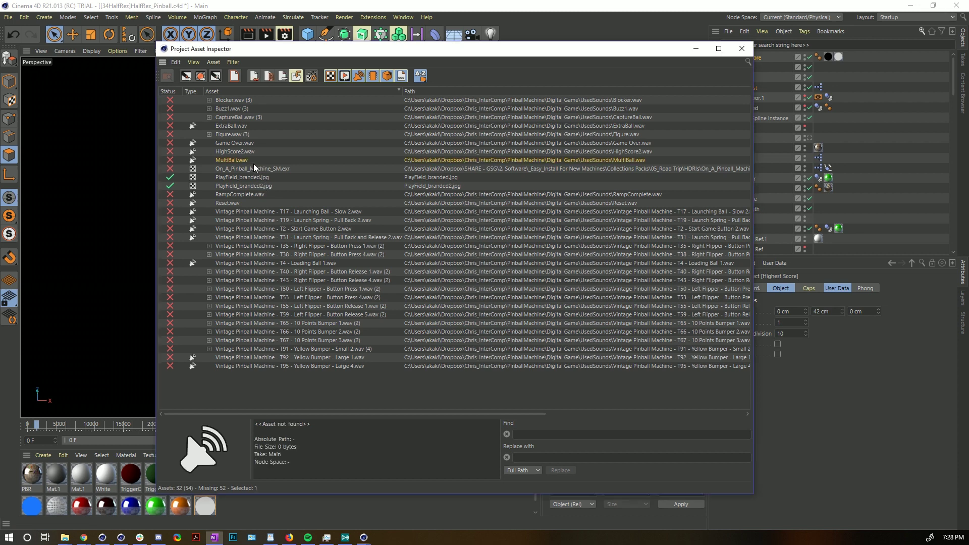
{"action": "right_click", "coordinate": [246, 205]}
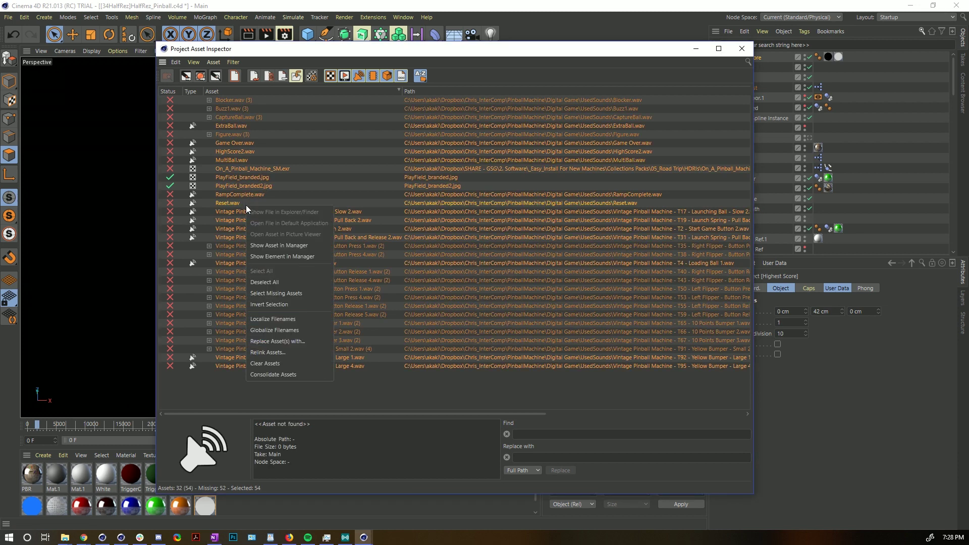
{"action": "left_click", "coordinate": [270, 354]}
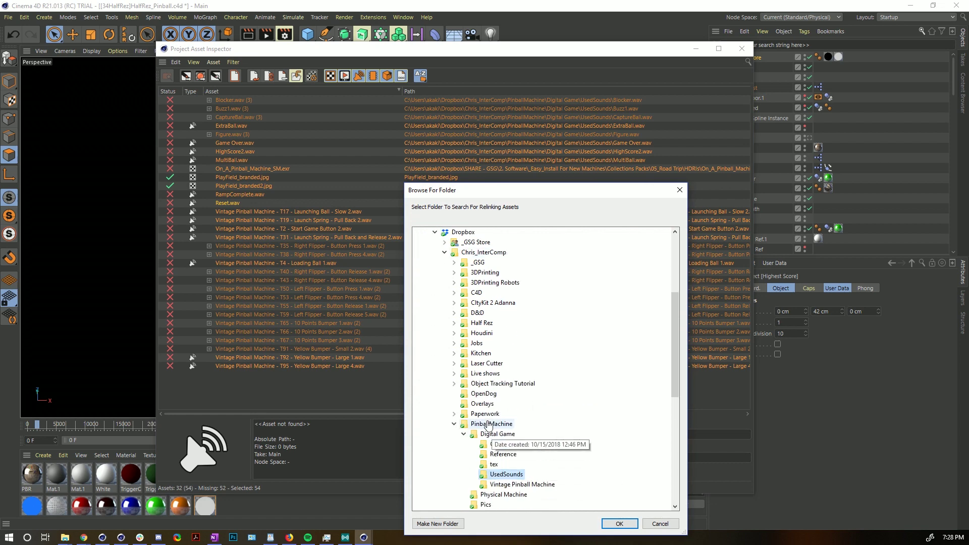
{"action": "left_click", "coordinate": [620, 525]}
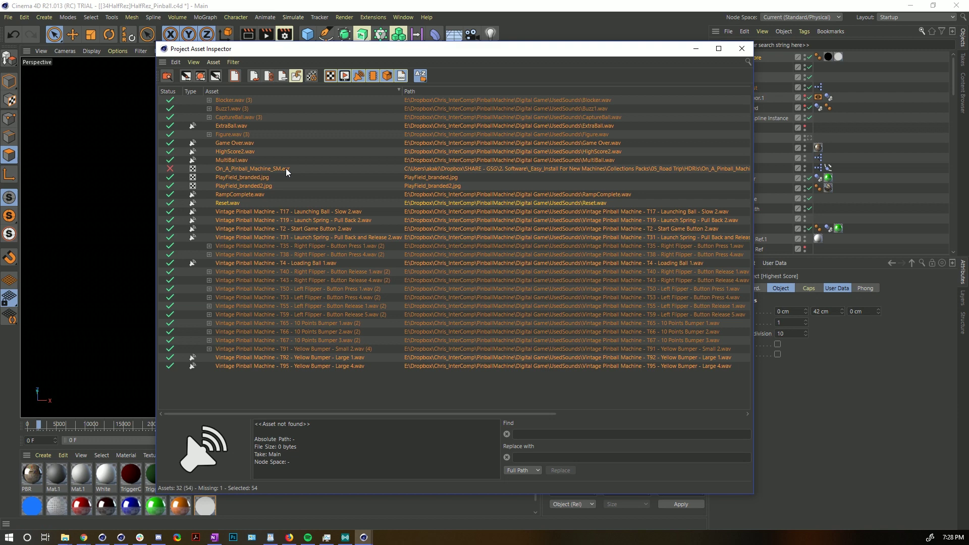
{"action": "left_click", "coordinate": [741, 48]}
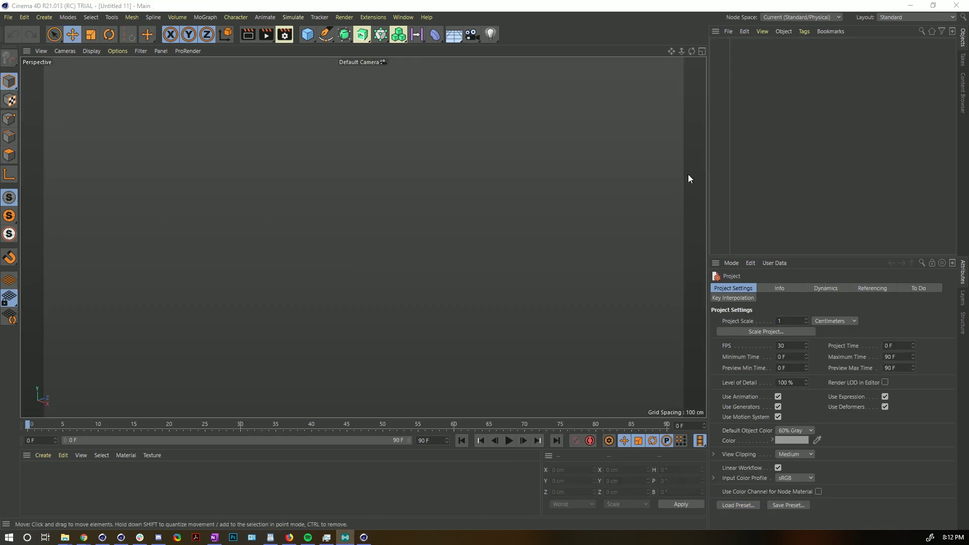
- Add a Cylinder, look at its Caps settings, and set the viewport display to Gouraud Shading (Lines)
{"action": "left_click", "coordinate": [310, 35]}
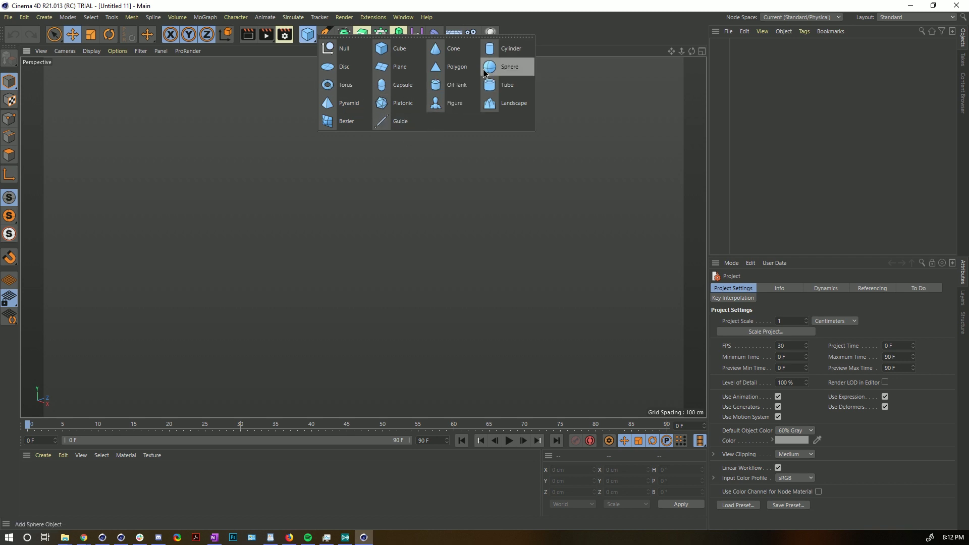
{"action": "left_click", "coordinate": [497, 55]}
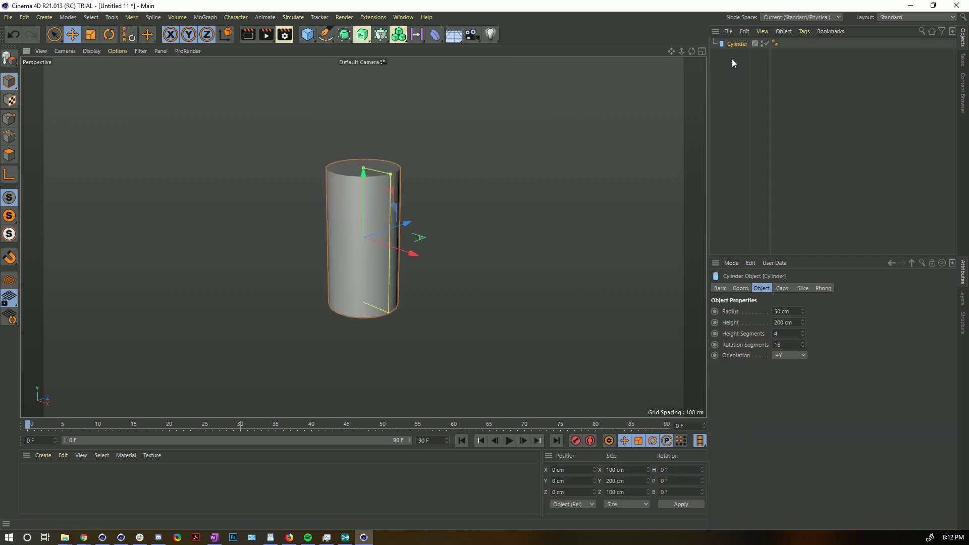
{"action": "left_click", "coordinate": [782, 288]}
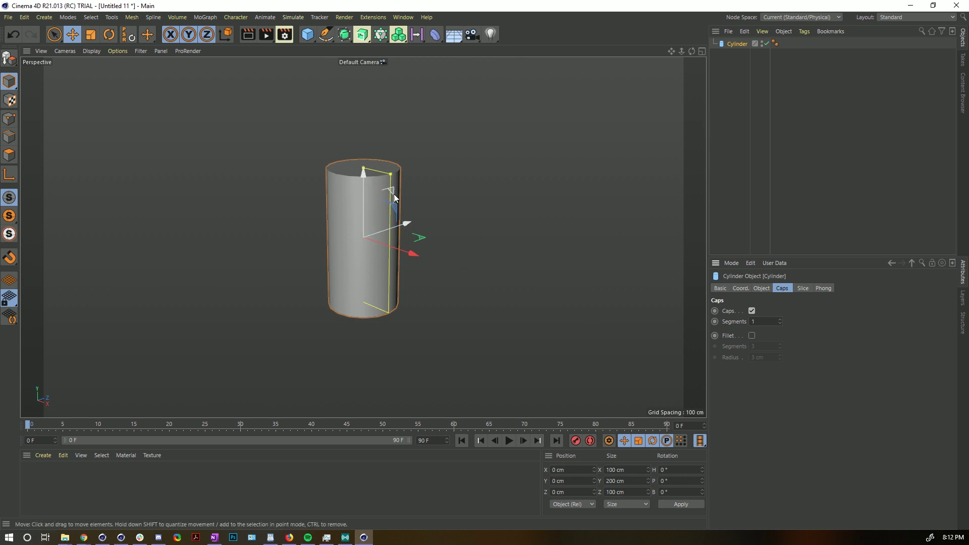
{"action": "left_click", "coordinate": [762, 287]}
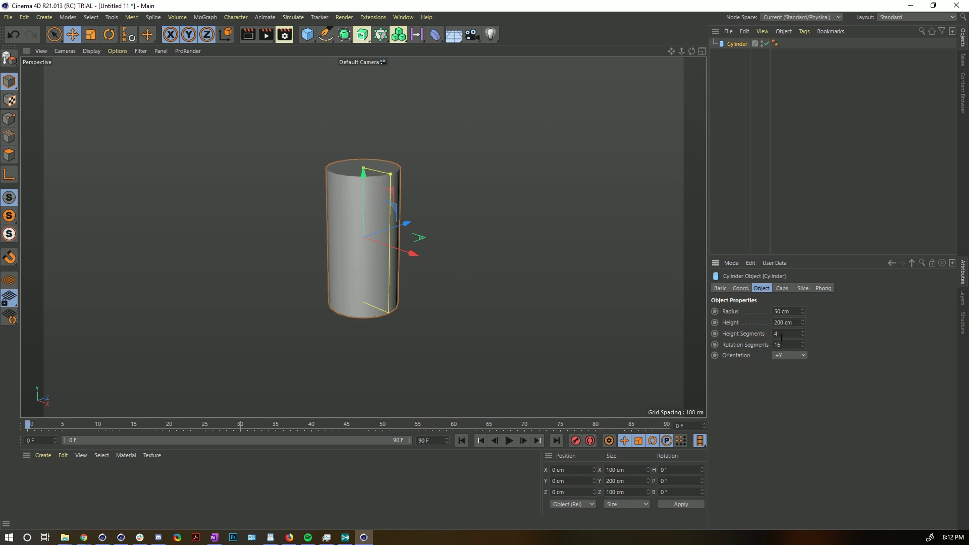
{"action": "key", "text": "n"}
{"action": "key", "text": "b"}
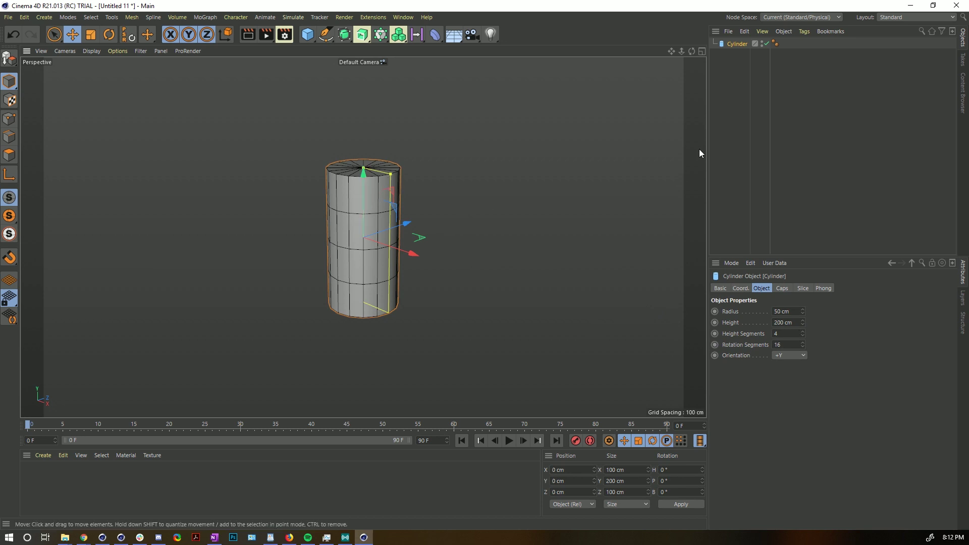
- Make the Cylinder editable and select all of its polygons in Polygon mode
{"action": "key", "text": "c"}
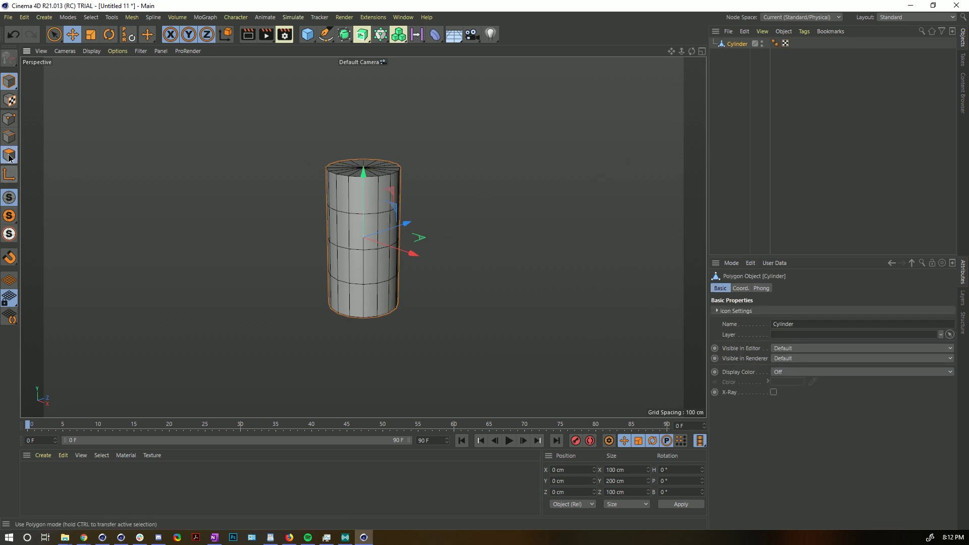
{"action": "left_click", "coordinate": [9, 155]}
{"action": "left_click", "coordinate": [362, 162]}
{"action": "right_click", "coordinate": [347, 162]}
{"action": "left_click", "coordinate": [375, 190]}
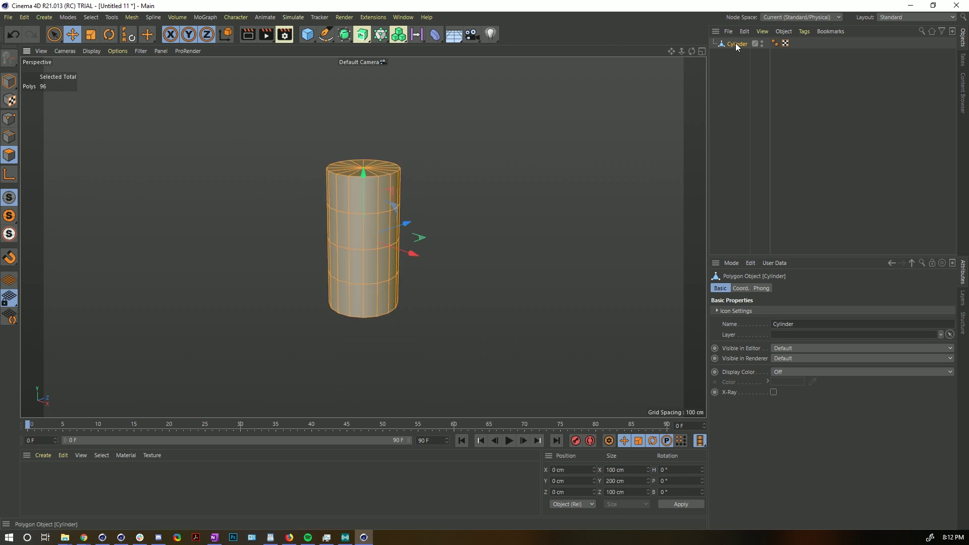
- Create a material with a Checkerboard surface shader as its Color texture and apply it to the Cylinder
{"action": "double_click", "coordinate": [41, 474]}
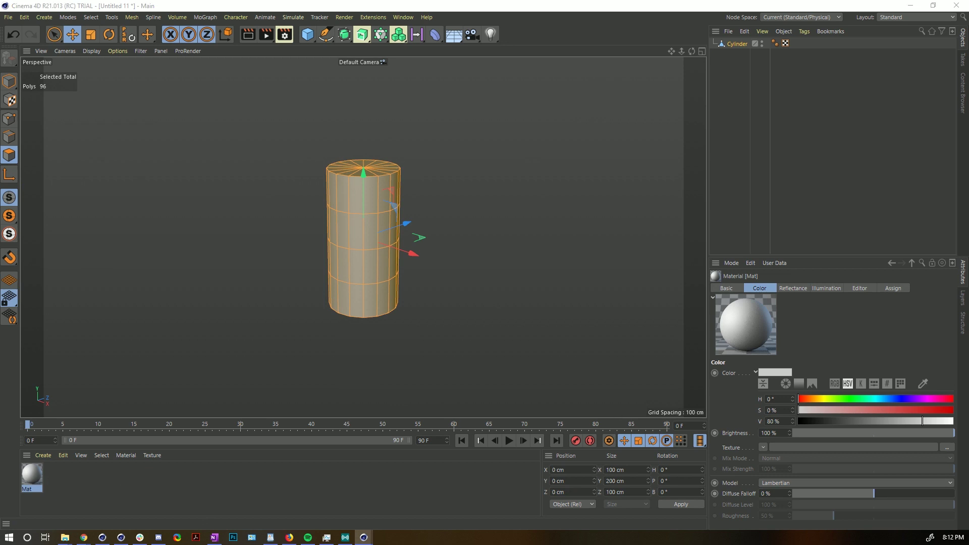
{"action": "double_click", "coordinate": [32, 475]}
{"action": "left_click", "coordinate": [471, 199]}
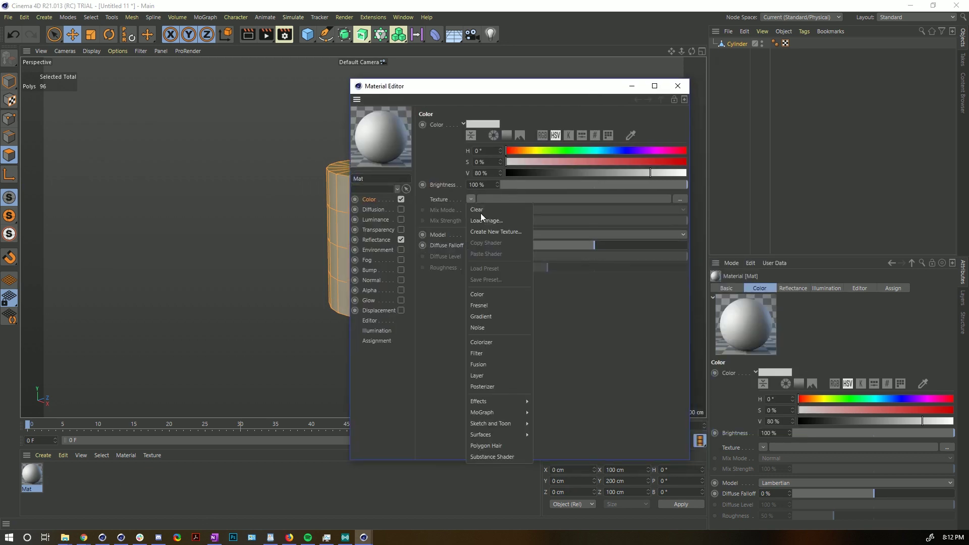
{"action": "mouse_move", "coordinate": [521, 437]}
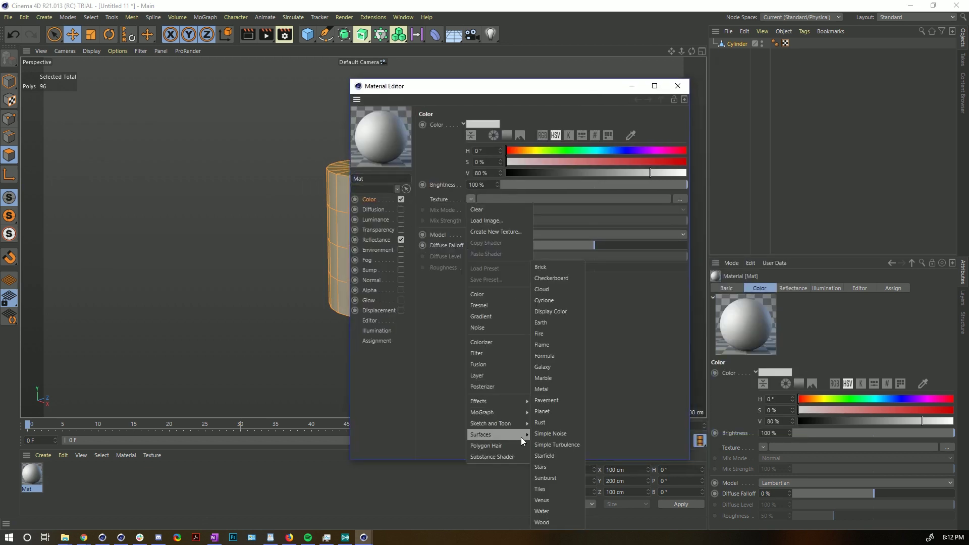
{"action": "left_click", "coordinate": [573, 278]}
{"action": "left_click", "coordinate": [678, 86]}
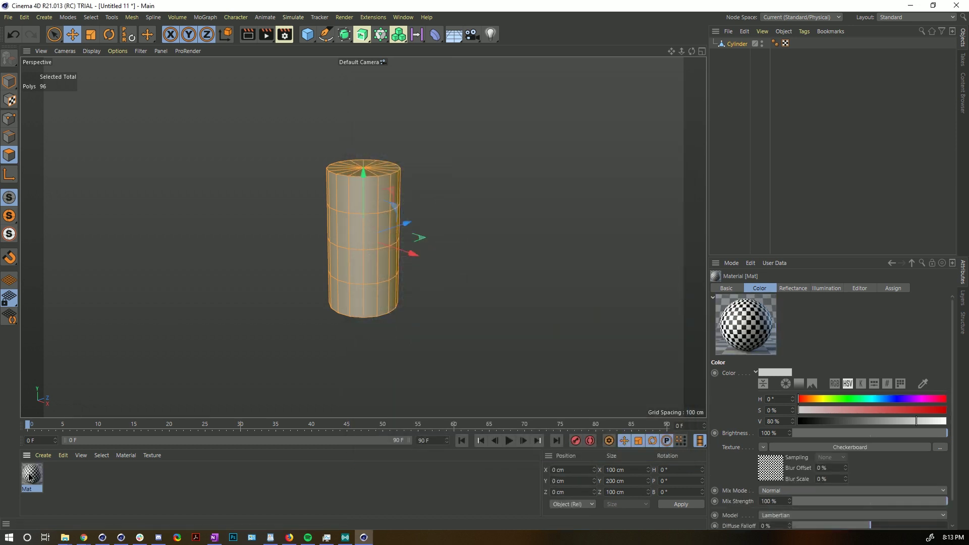
{"action": "left_click_drag", "start_coordinate": [30, 477], "coordinate": [741, 49]}
{"action": "left_click_drag", "start_coordinate": [359, 241], "coordinate": [345, 154], "text": "alt"}
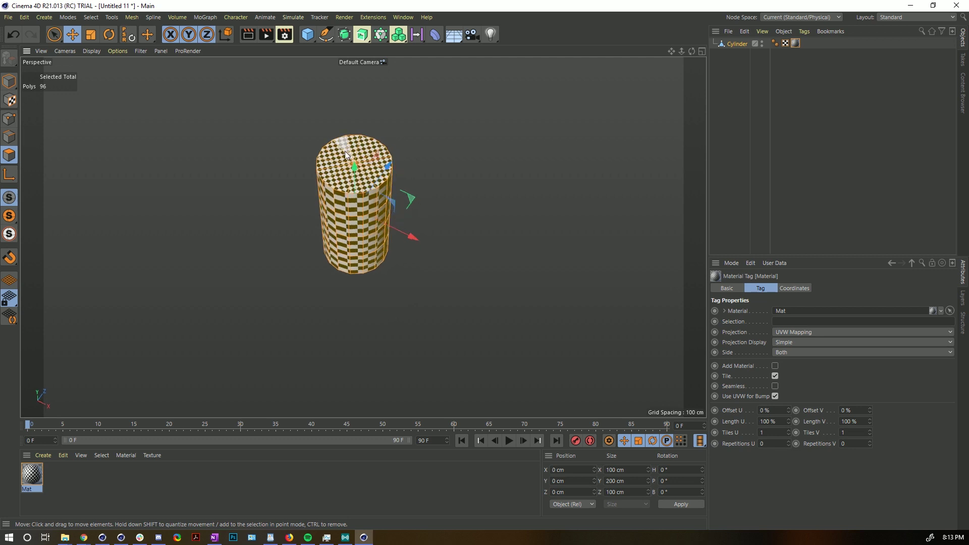
- Replace the Cylinder with a MoText object and apply the checkerboard material to the text
{"action": "left_click", "coordinate": [742, 44]}
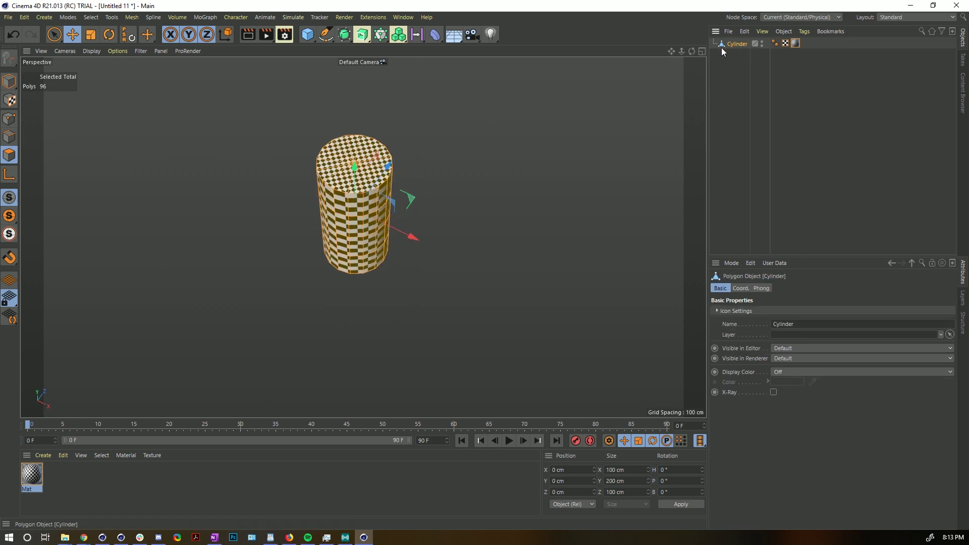
{"action": "key", "text": "Delete"}
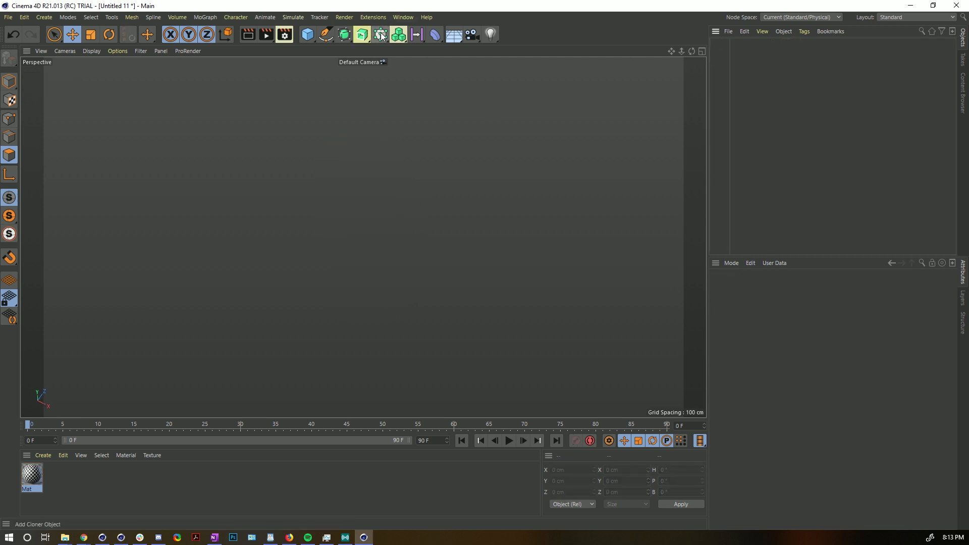
{"action": "left_click", "coordinate": [382, 35]}
{"action": "left_click", "coordinate": [434, 105]}
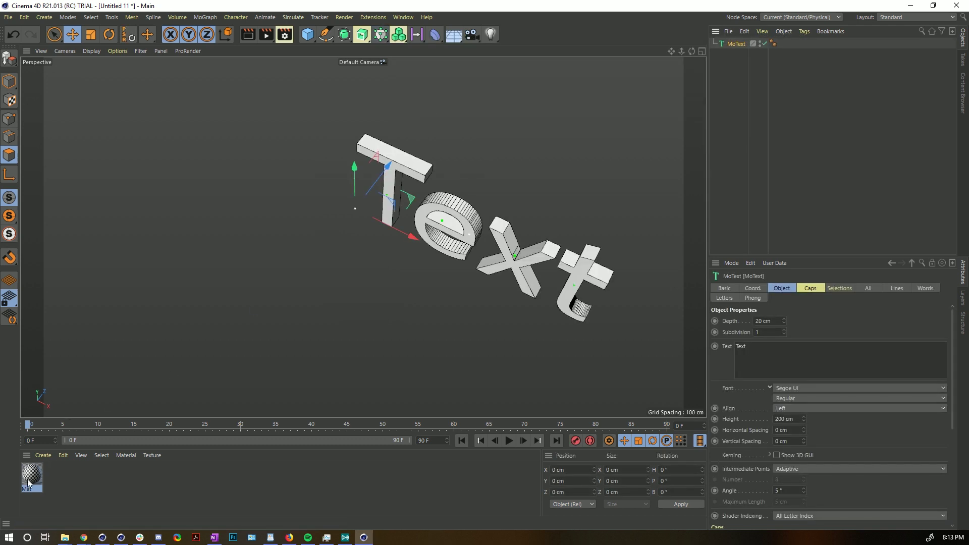
{"action": "left_click_drag", "start_coordinate": [28, 484], "coordinate": [736, 44]}
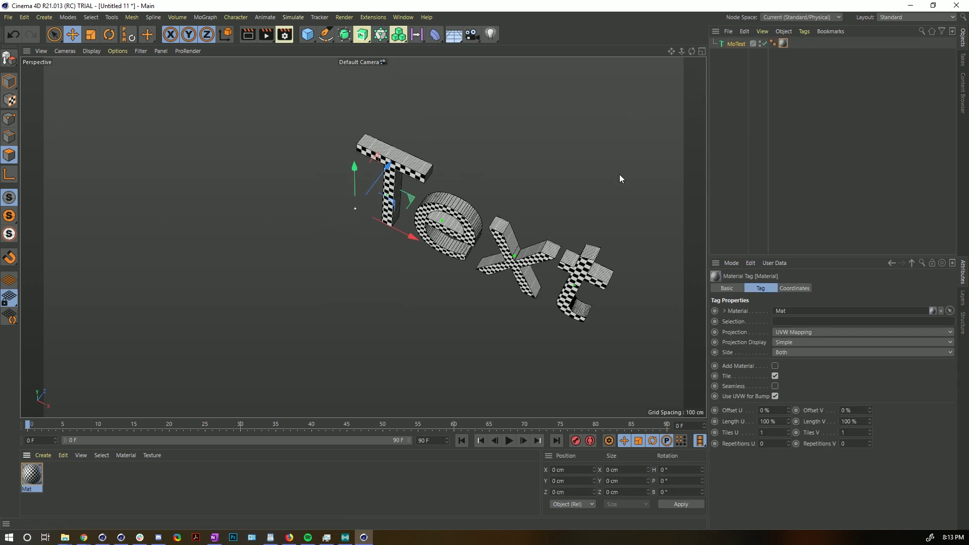
{"action": "left_click_drag", "start_coordinate": [620, 179], "coordinate": [547, 235], "text": "alt"}
{"action": "scroll", "coordinate": [547, 235], "scroll_direction": "up", "scroll_amount": 6}
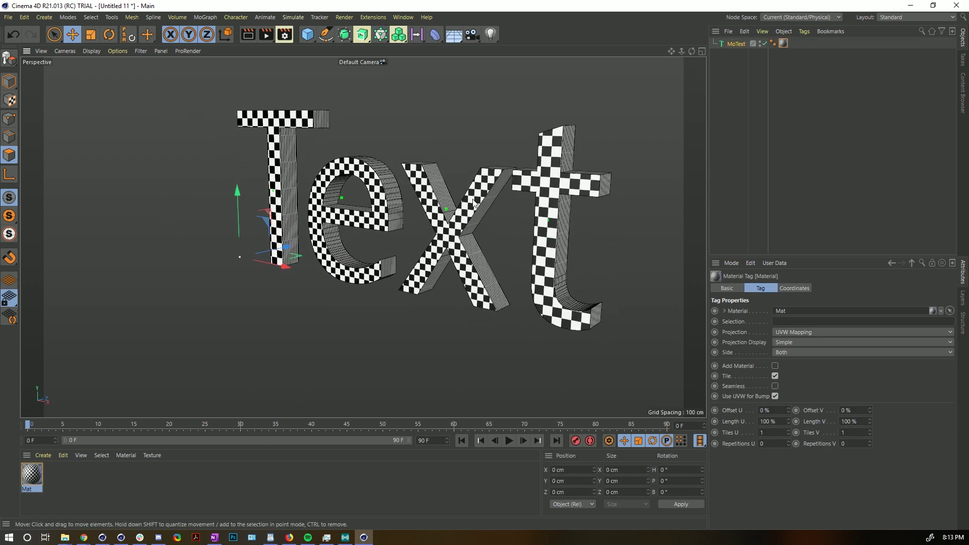
- Bevel the MoText caps with a size of 8.31 cm and the Step bevel shape
{"action": "left_click", "coordinate": [736, 44]}
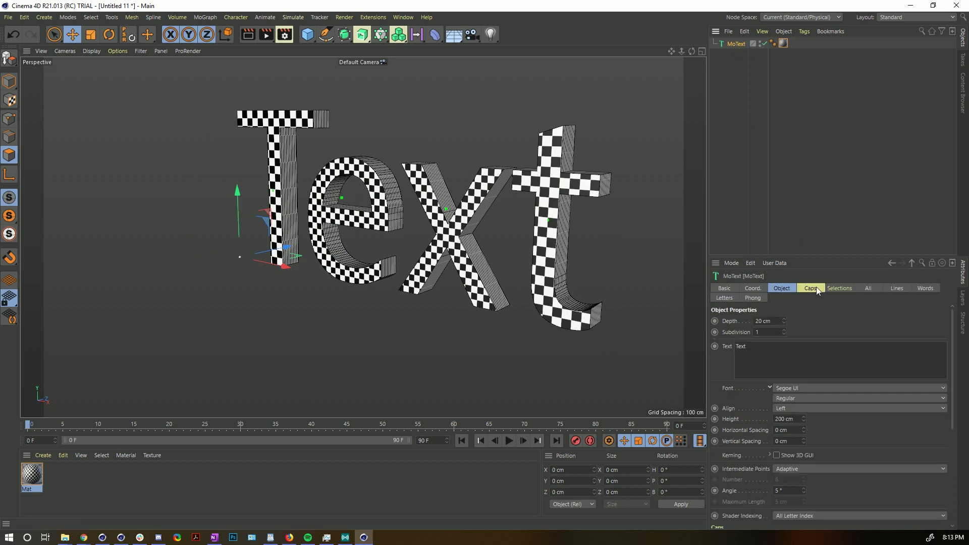
{"action": "left_click", "coordinate": [811, 288]}
{"action": "mouse_move", "coordinate": [807, 376]}
{"action": "left_mouse_down"}
{"action": "mouse_move", "coordinate": [853, 376]}
{"action": "mouse_move", "coordinate": [800, 379]}
{"action": "mouse_move", "coordinate": [815, 376]}
{"action": "left_mouse_up"}
{"action": "left_click", "coordinate": [810, 366]}
{"action": "left_click", "coordinate": [803, 405]}
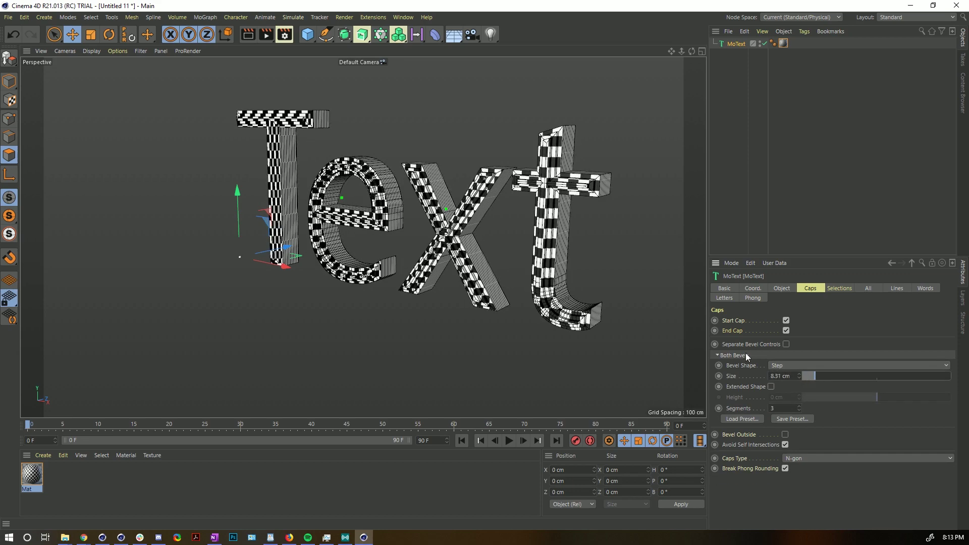
{"action": "left_click_drag", "start_coordinate": [580, 242], "coordinate": [561, 316], "text": "alt"}
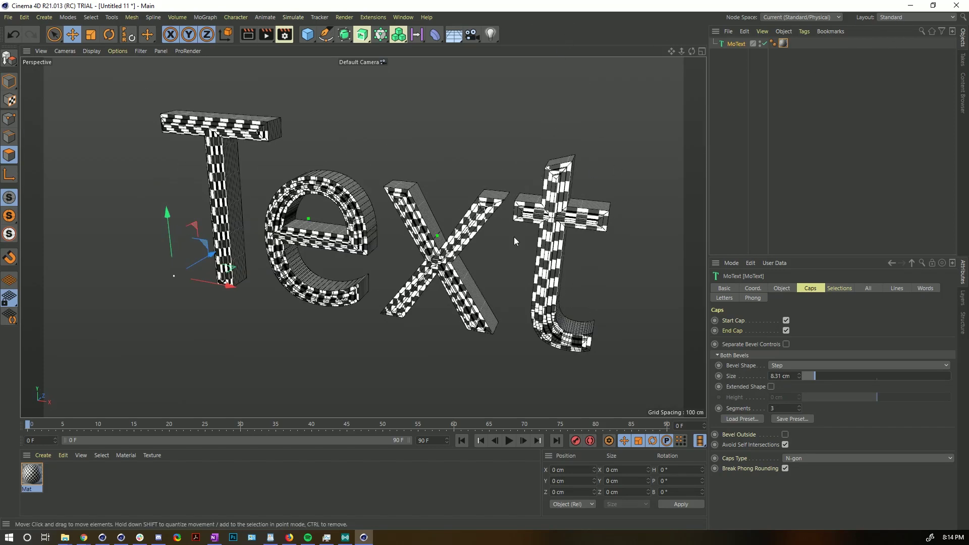
- Close the untitled text project and select the Mouse object in the UVWs project
{"action": "key", "text": "ctrl+F4"}
{"action": "left_click", "coordinate": [497, 306]}
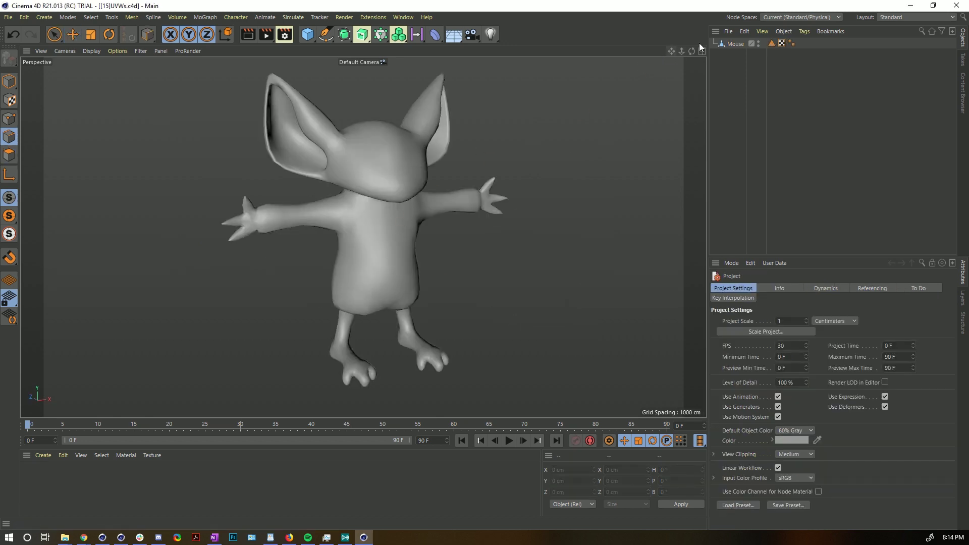
{"action": "left_click", "coordinate": [735, 44]}
{"action": "left_click_drag", "start_coordinate": [354, 248], "coordinate": [681, 101], "text": "alt"}
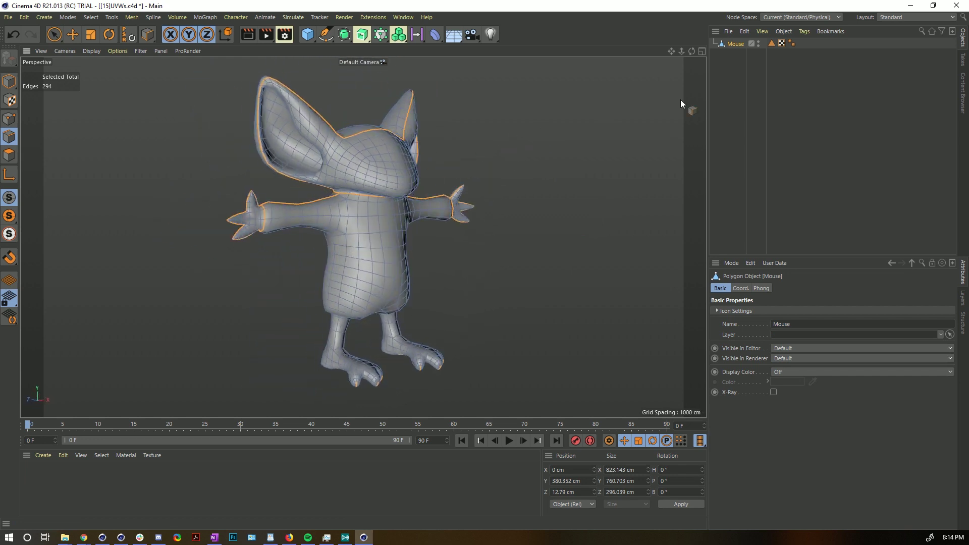
- Switch the interface to the BP - UV Edit layout
{"action": "left_click", "coordinate": [891, 17]}
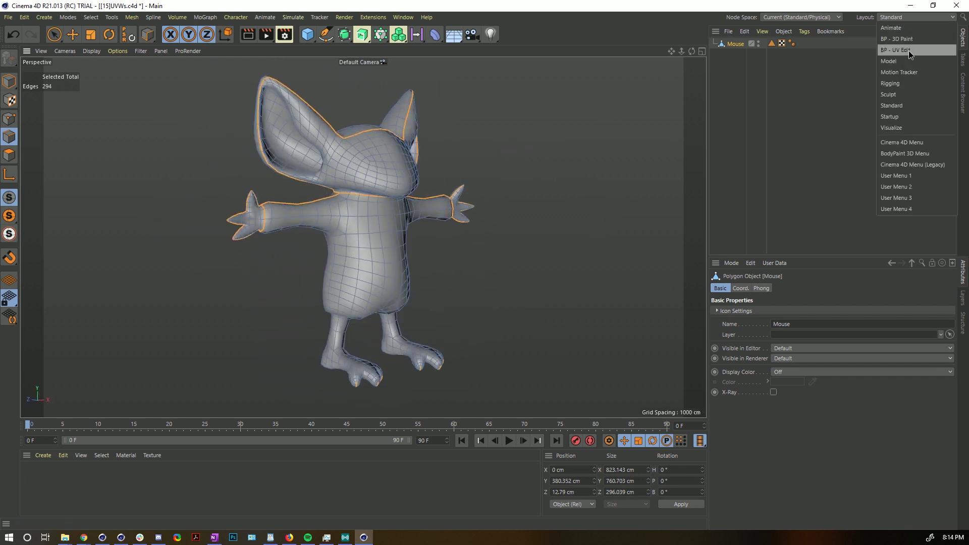
{"action": "key", "text": "super+d"}
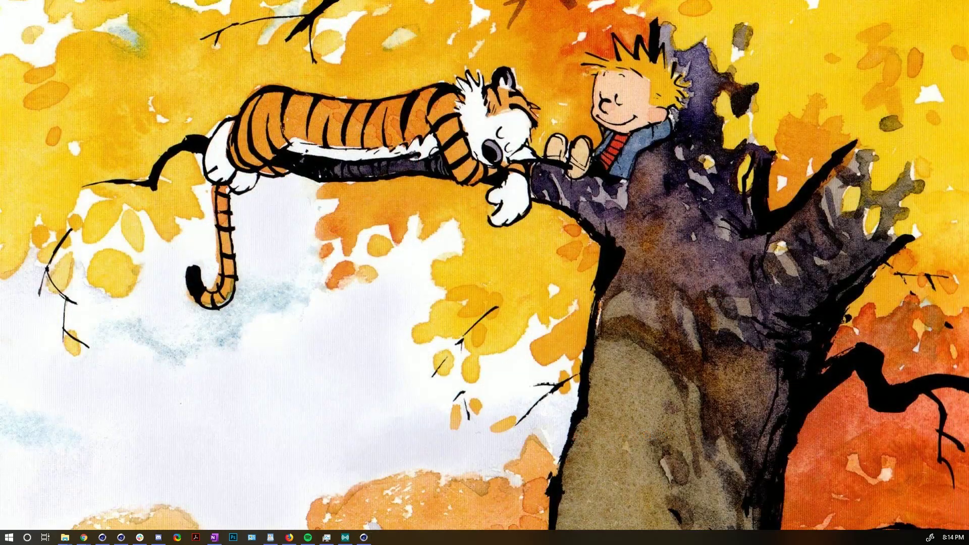
{"action": "key", "text": "super+d"}
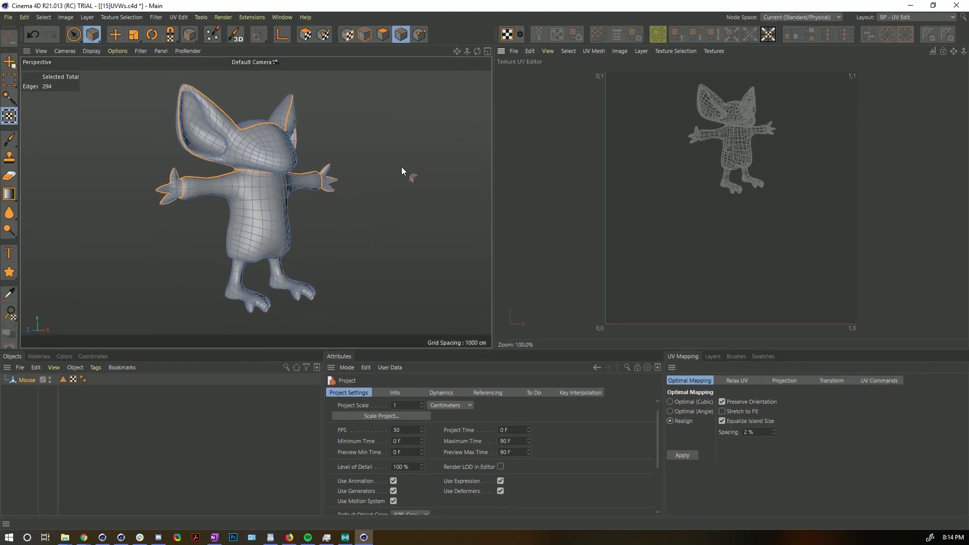
- Apply a Frontal UV projection to the Mouse from the current view
{"action": "left_click_drag", "start_coordinate": [316, 192], "coordinate": [316, 222], "text": "alt"}
{"action": "left_click", "coordinate": [774, 384]}
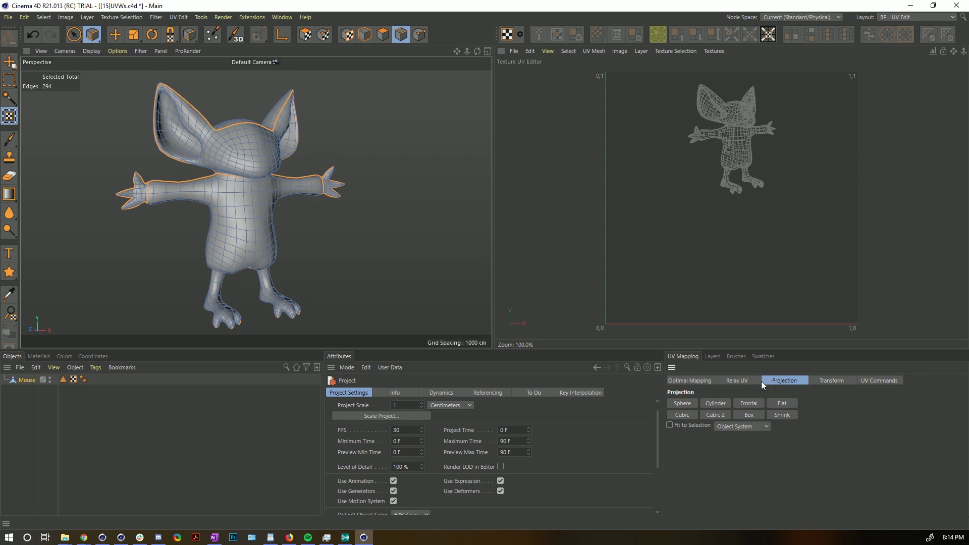
{"action": "left_click", "coordinate": [749, 403]}
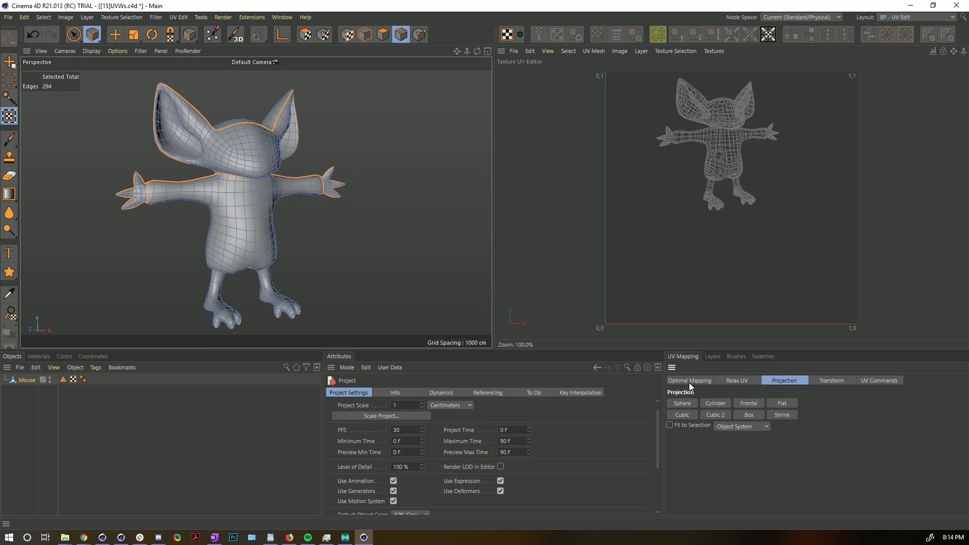
- Relax the Mouse's UVs with the ABF method, with Cut Selected Edges enabled
{"action": "left_click", "coordinate": [743, 381]}
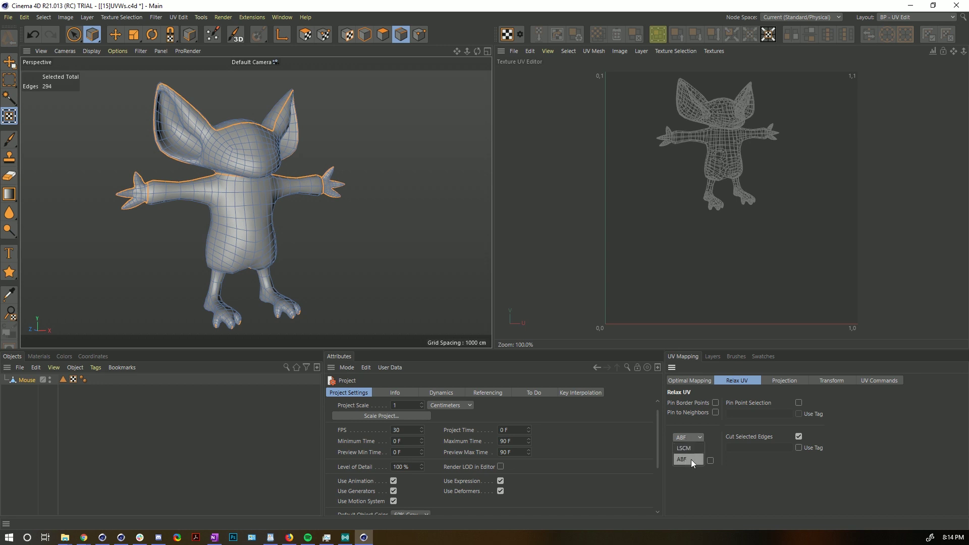
{"action": "left_click", "coordinate": [692, 459]}
{"action": "left_click", "coordinate": [697, 451]}
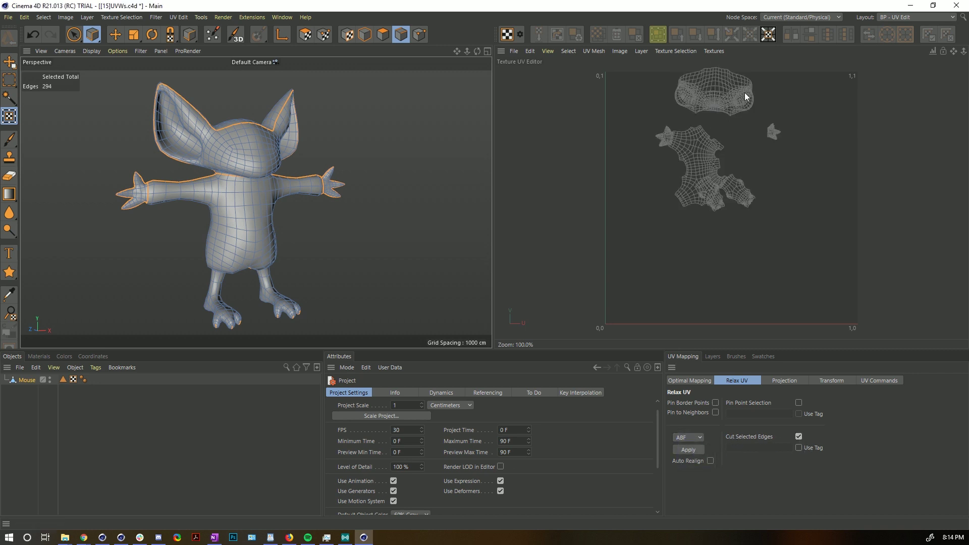
- Relax the Mouse's UVs with the LSCM method and again with ABF, keeping Cut Selected Edges enabled
{"action": "left_click", "coordinate": [693, 437]}
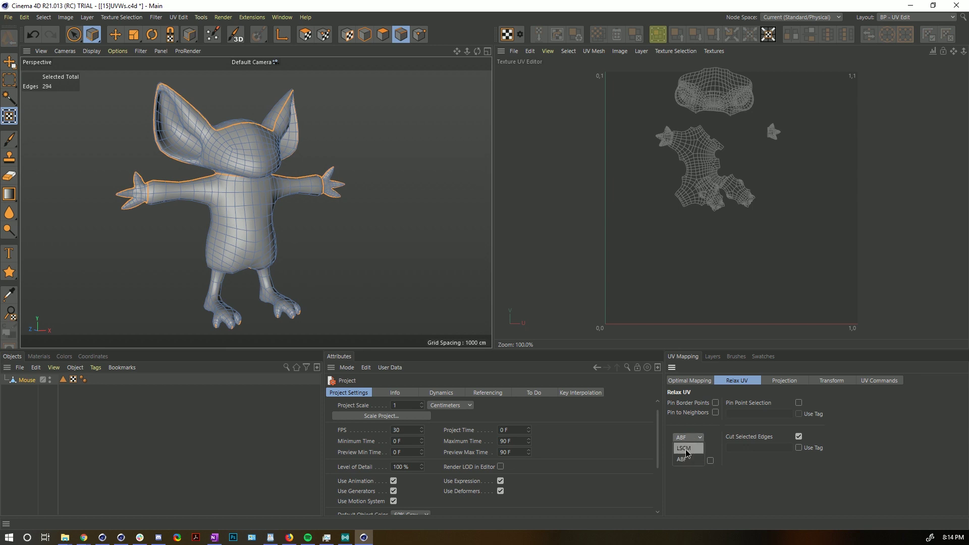
{"action": "left_click", "coordinate": [686, 448]}
{"action": "left_click", "coordinate": [687, 450]}
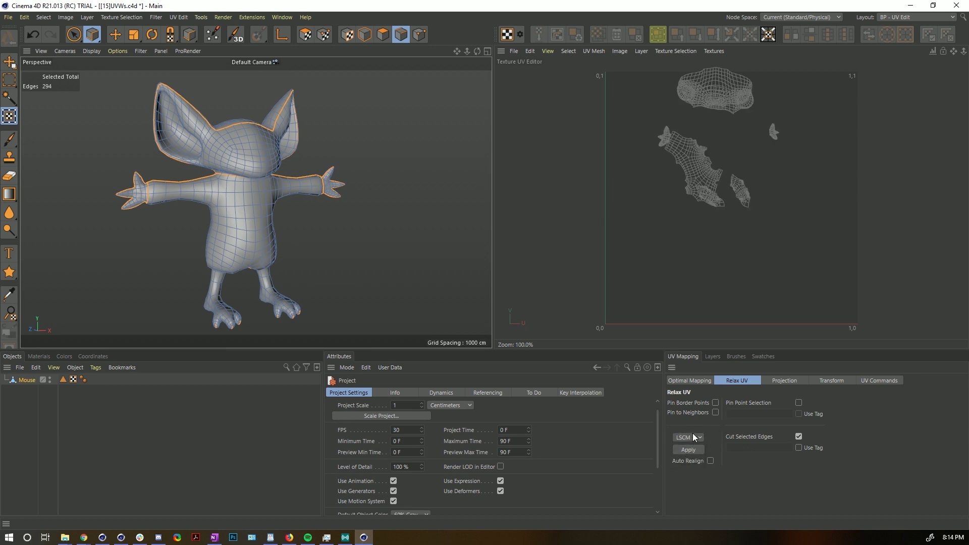
{"action": "left_click", "coordinate": [695, 437]}
{"action": "left_click", "coordinate": [689, 454]}
{"action": "left_click", "coordinate": [690, 450]}
- Enable Auto Realign and relax the Mouse's UVs with ABF, followed by LSCM
{"action": "left_click", "coordinate": [709, 462]}
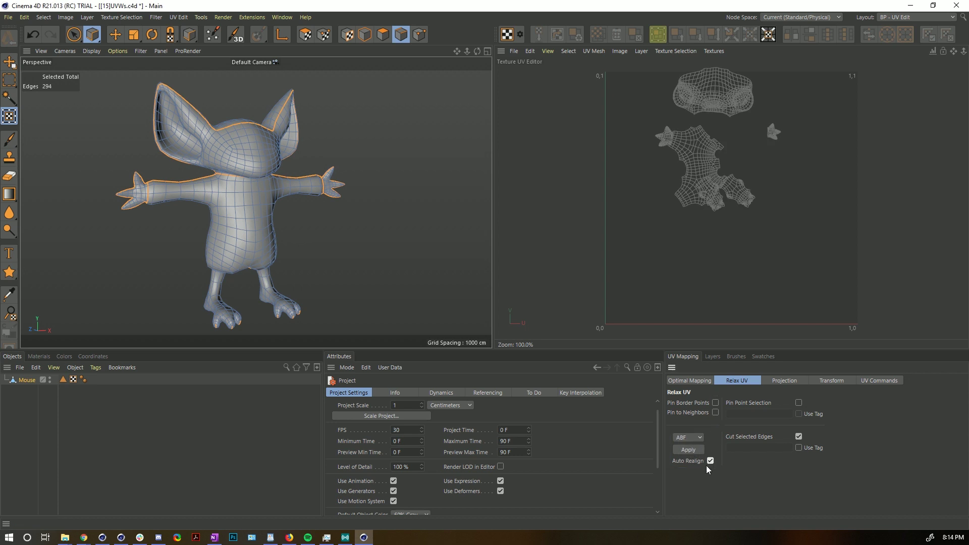
{"action": "left_click", "coordinate": [690, 449]}
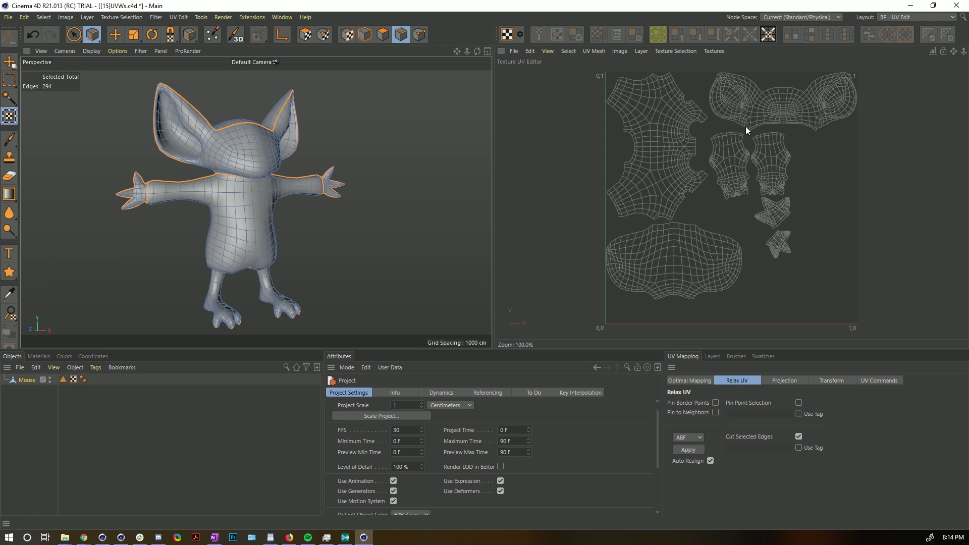
{"action": "left_click", "coordinate": [693, 439]}
{"action": "left_click", "coordinate": [689, 450]}
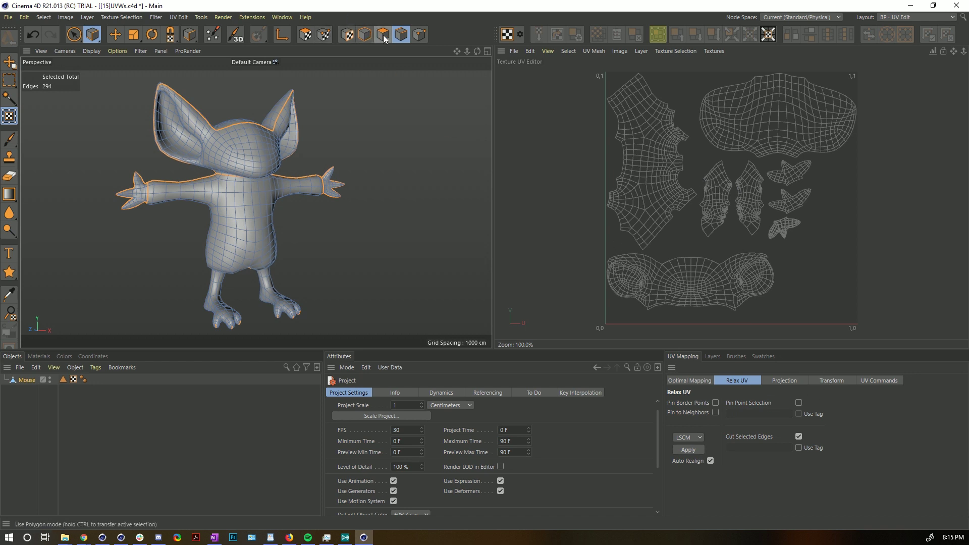
- Select the whole UV island of the back of the head and ears in UV polygon mode
{"action": "left_click", "coordinate": [306, 35]}
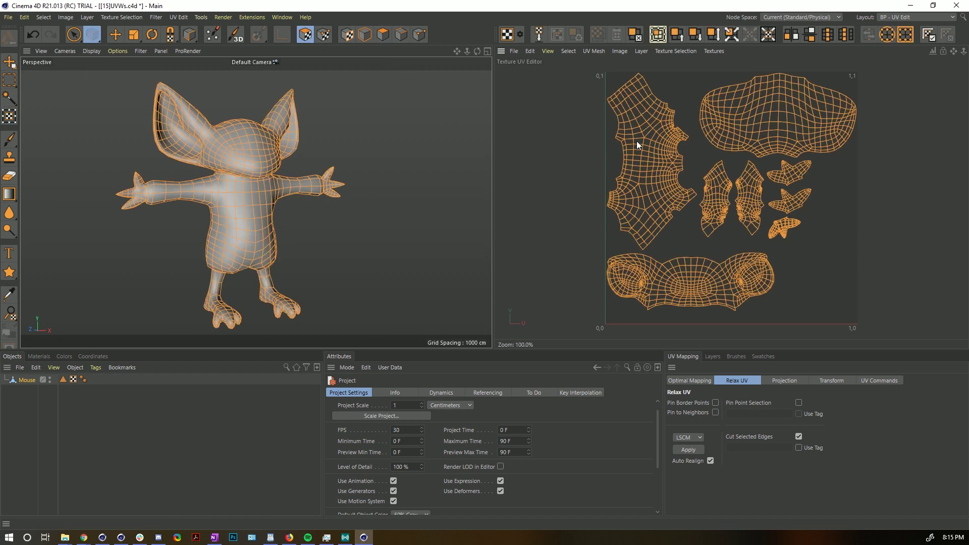
{"action": "key", "text": "e"}
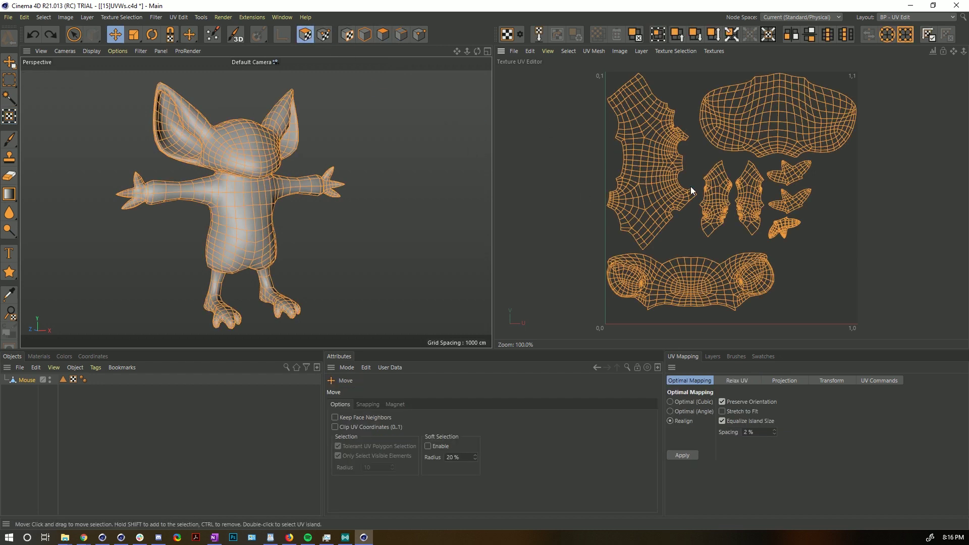
{"action": "left_click", "coordinate": [655, 168]}
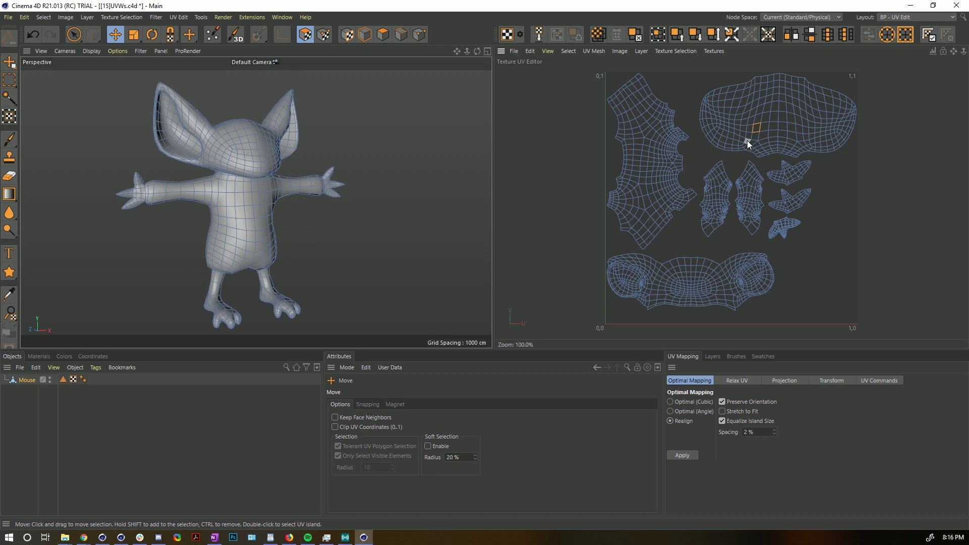
{"action": "double_click", "coordinate": [747, 140]}
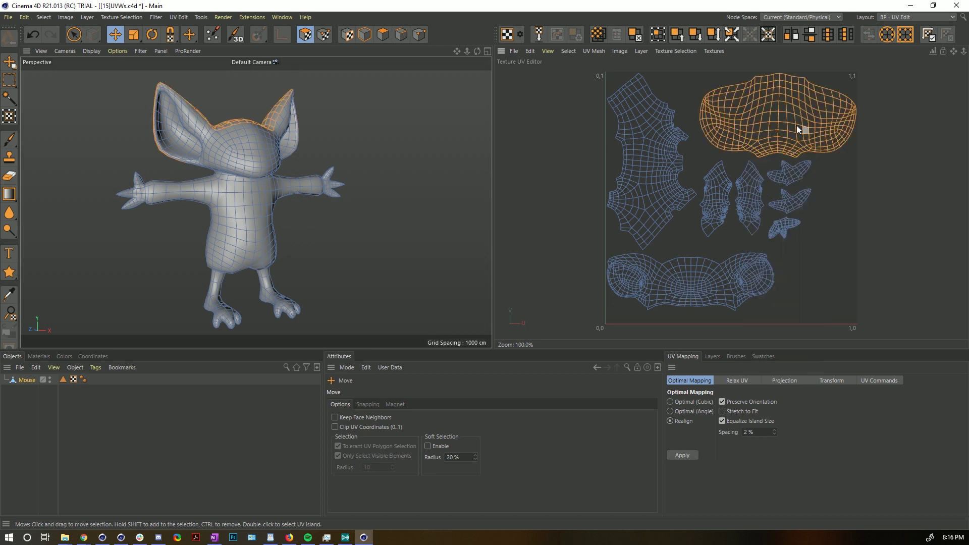
- Try moving, rotating and scaling the selected head UV island with the UV Transform tool, undoing the trial transforms between attempts
{"action": "left_click", "coordinate": [661, 35]}
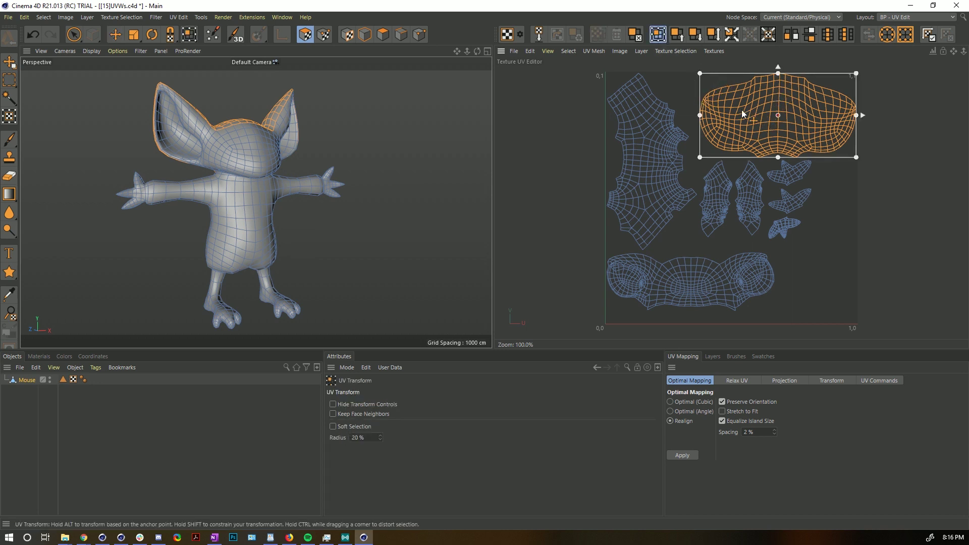
{"action": "left_click_drag", "start_coordinate": [743, 114], "coordinate": [717, 106]}
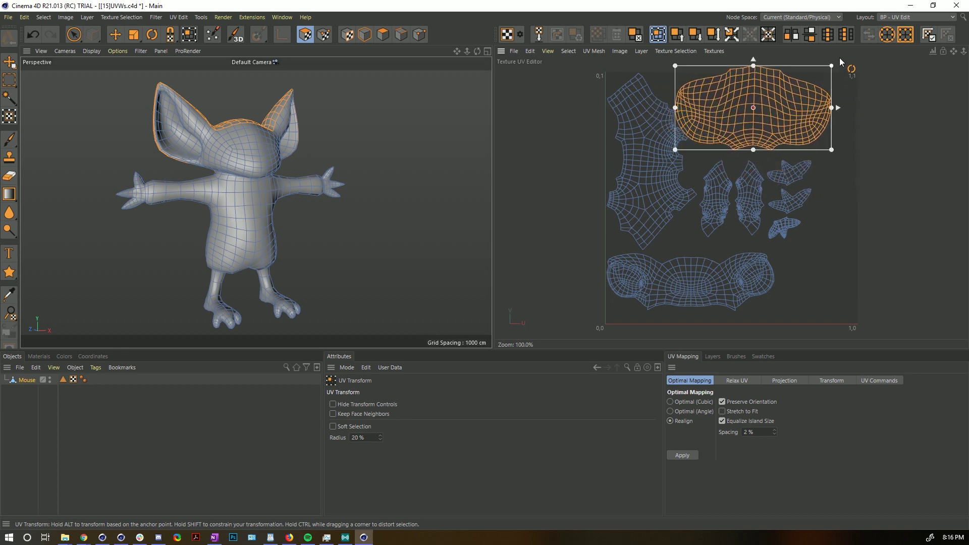
{"action": "left_click_drag", "start_coordinate": [840, 62], "coordinate": [827, 23]}
{"action": "key", "text": "ctrl+z"}
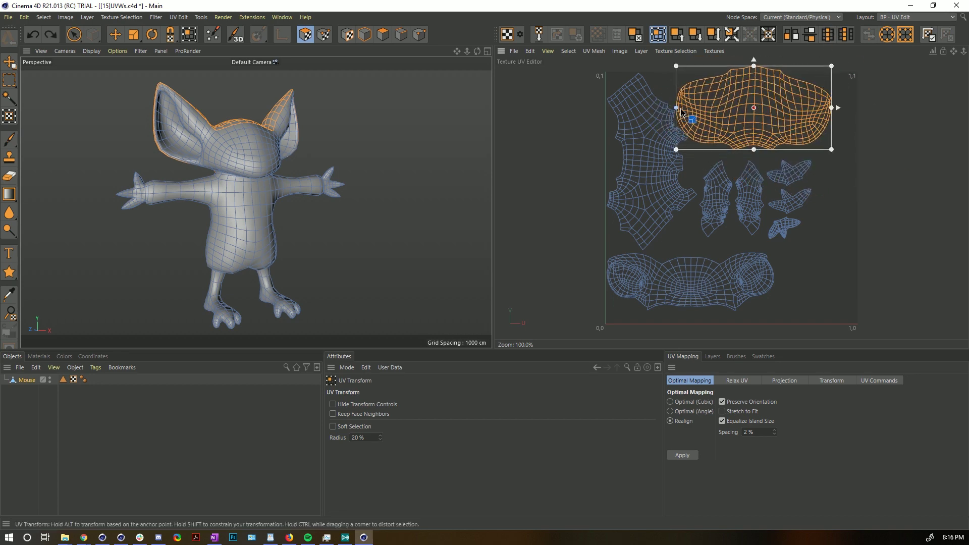
{"action": "left_click_drag", "start_coordinate": [681, 112], "coordinate": [831, 148]}
{"action": "key", "text": "ctrl+z"}
{"action": "key", "text": "ctrl+z"}
{"action": "key", "text": "ctrl+z"}
{"action": "key", "text": "ctrl+z"}
{"action": "left_click_drag", "start_coordinate": [786, 113], "coordinate": [733, 108]}
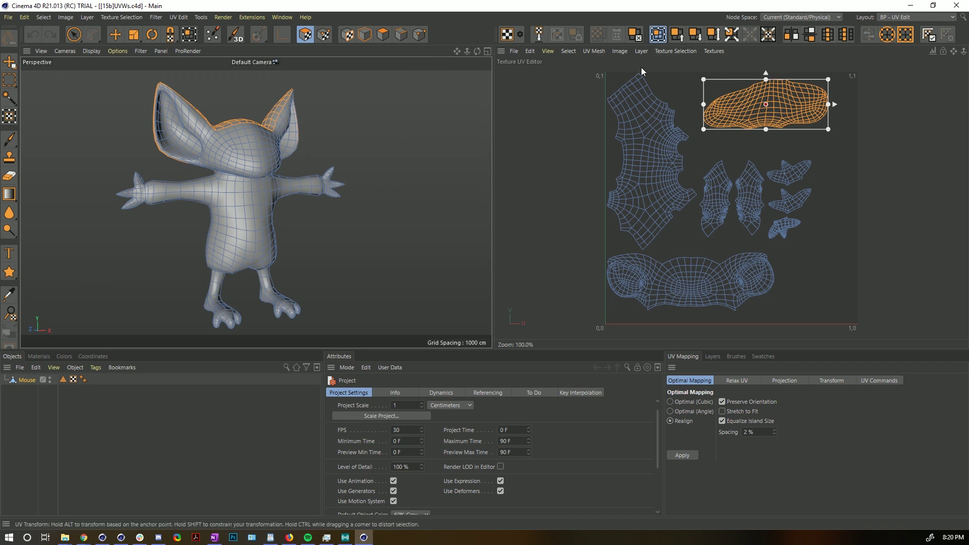
- Switch the interface to the Standard layout and add a Character object to the Mouse scene
{"action": "left_click", "coordinate": [899, 18]}
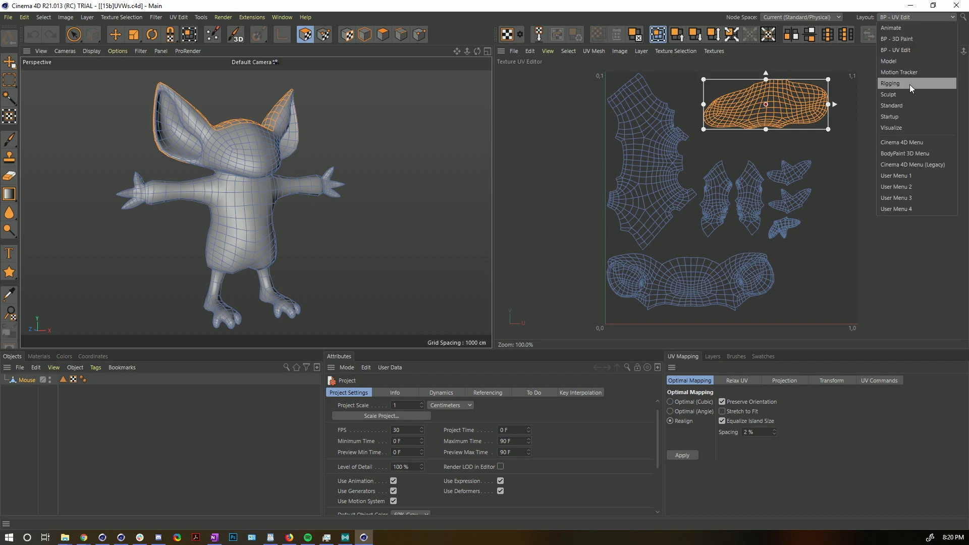
{"action": "left_click", "coordinate": [904, 116]}
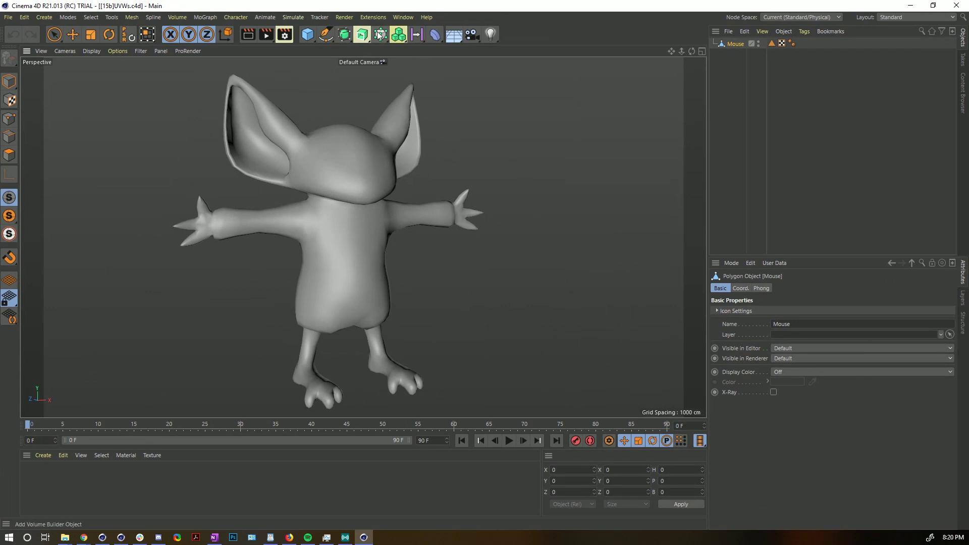
{"action": "left_click", "coordinate": [245, 17]}
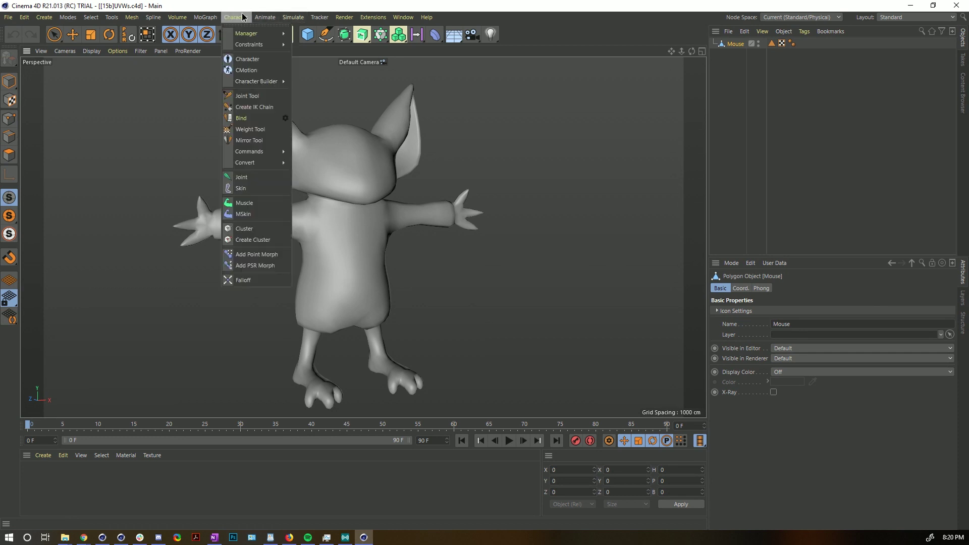
{"action": "left_click", "coordinate": [247, 59]}
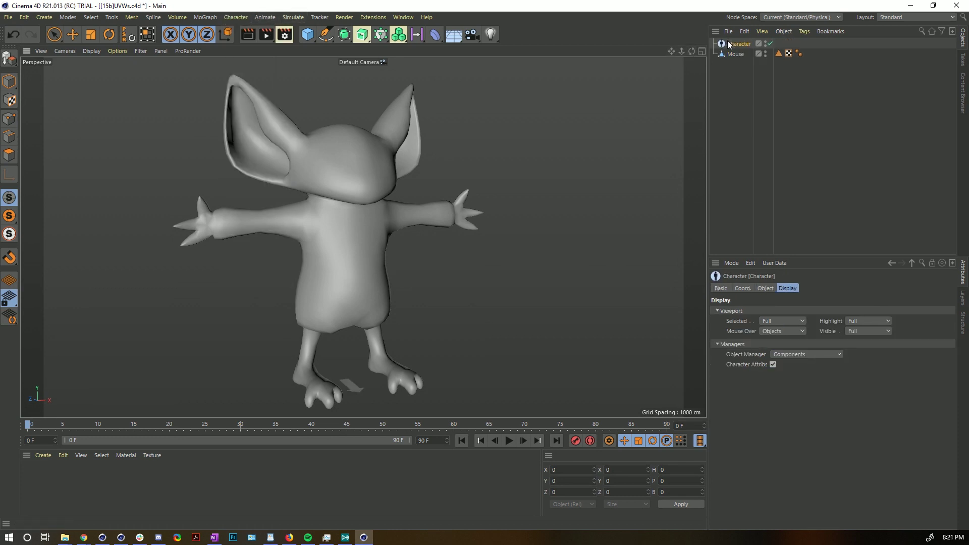
- Examine the rig templates available for the Character object, including Mixamo Control Rig, without changing the template
{"action": "left_click", "coordinate": [765, 288]}
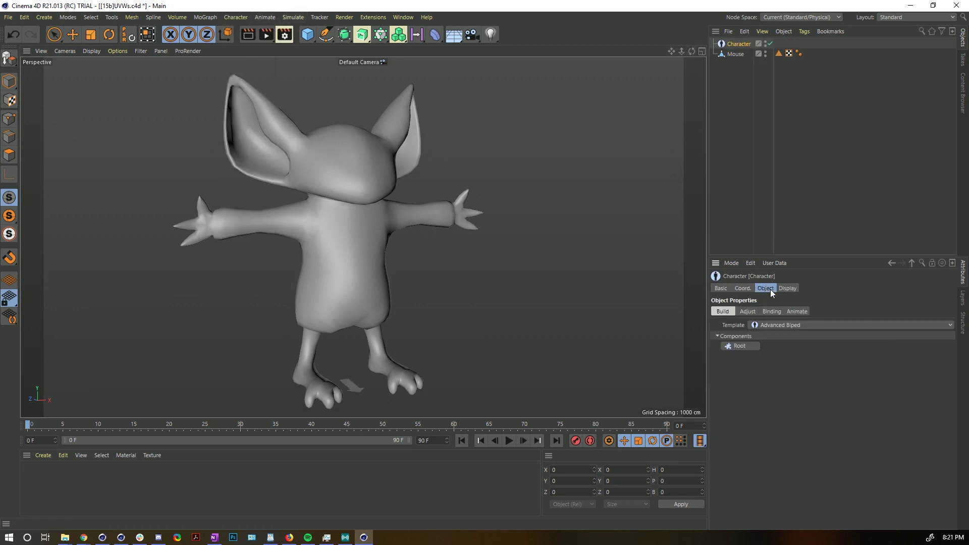
{"action": "left_click", "coordinate": [772, 325]}
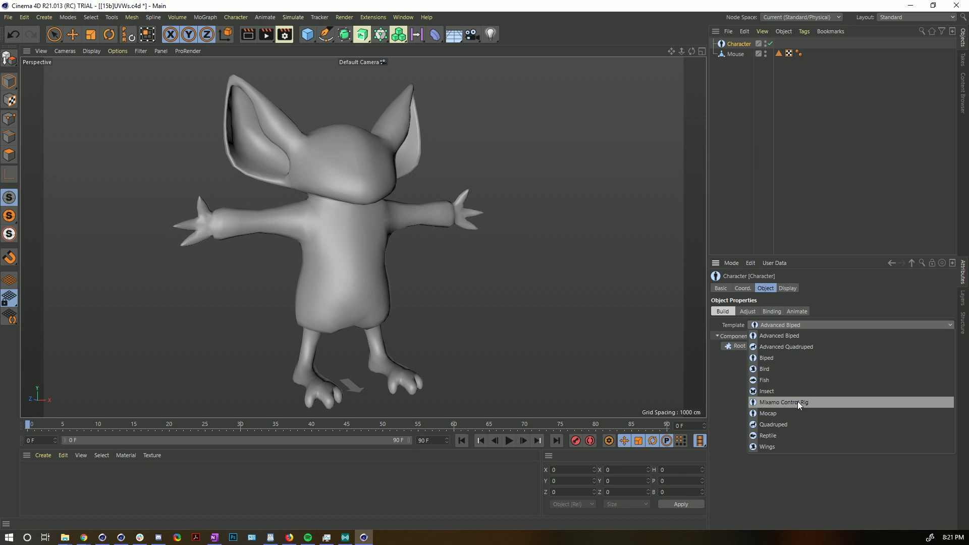
{"action": "left_click", "coordinate": [821, 305]}
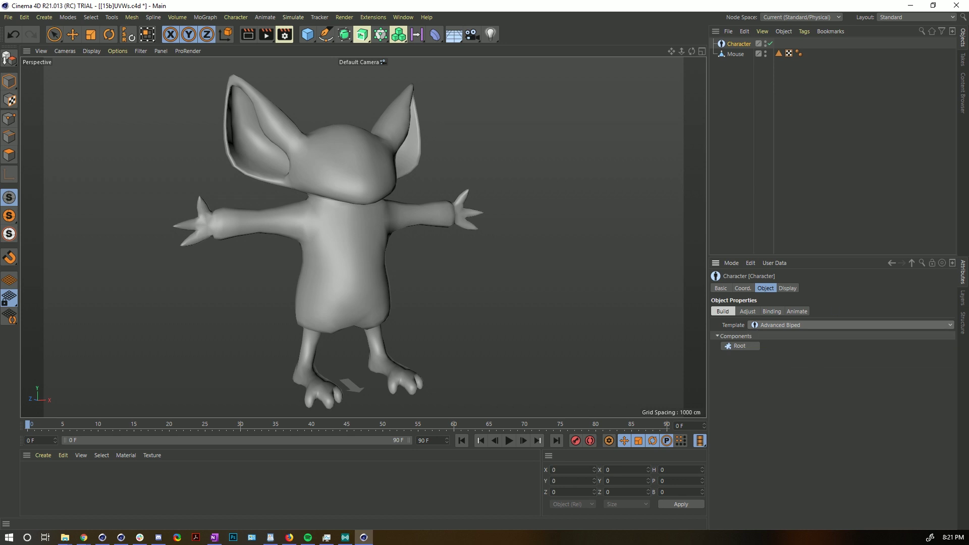
- Open the AutoWeight1e project with the same name and play its animation, returning to frame 0
{"action": "left_click_drag", "start_coordinate": [542, 253], "coordinate": [525, 273]}
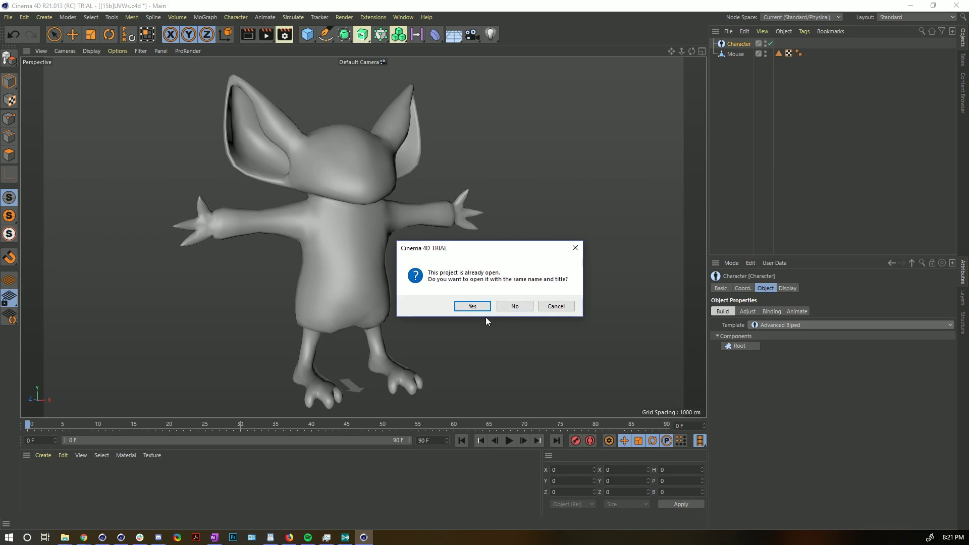
{"action": "left_click", "coordinate": [473, 306]}
{"action": "left_click", "coordinate": [510, 440]}
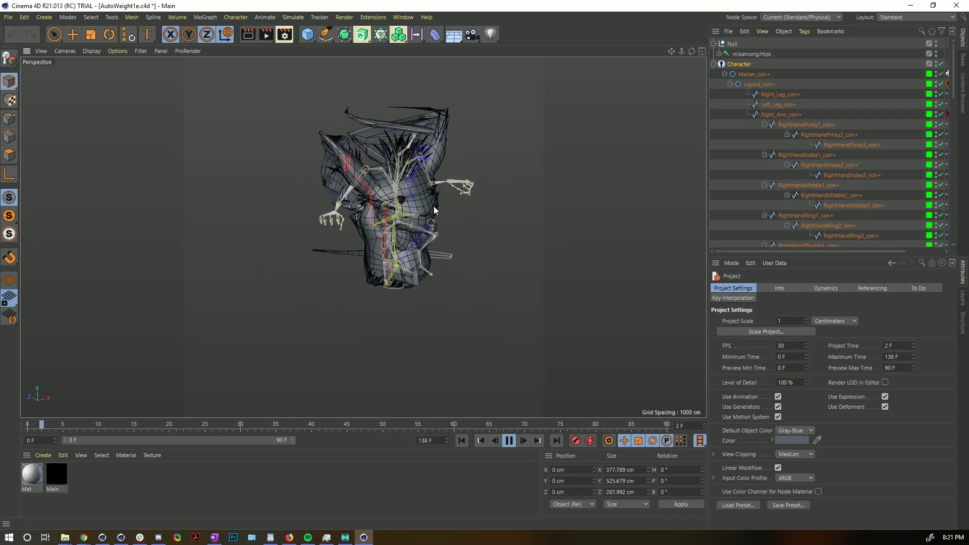
{"action": "left_click", "coordinate": [509, 441]}
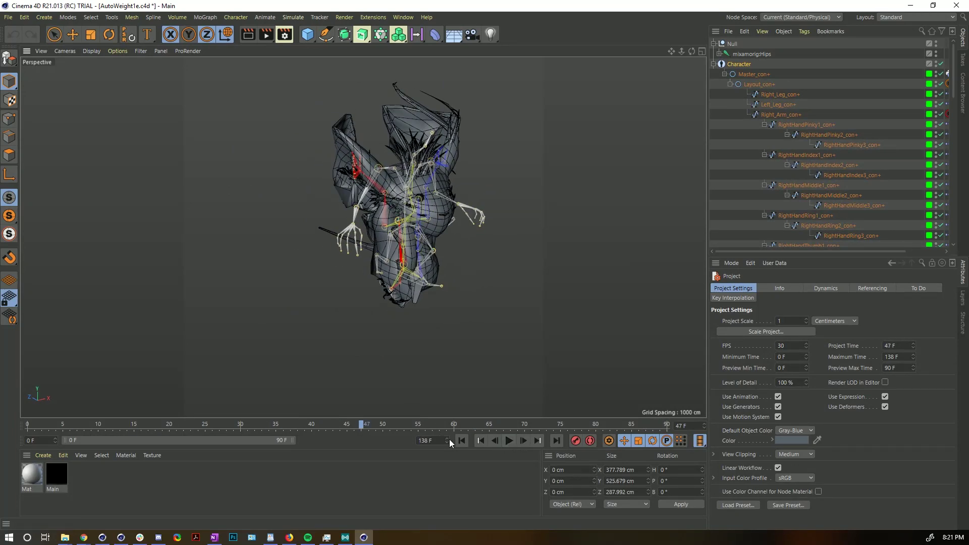
{"action": "left_click", "coordinate": [463, 441]}
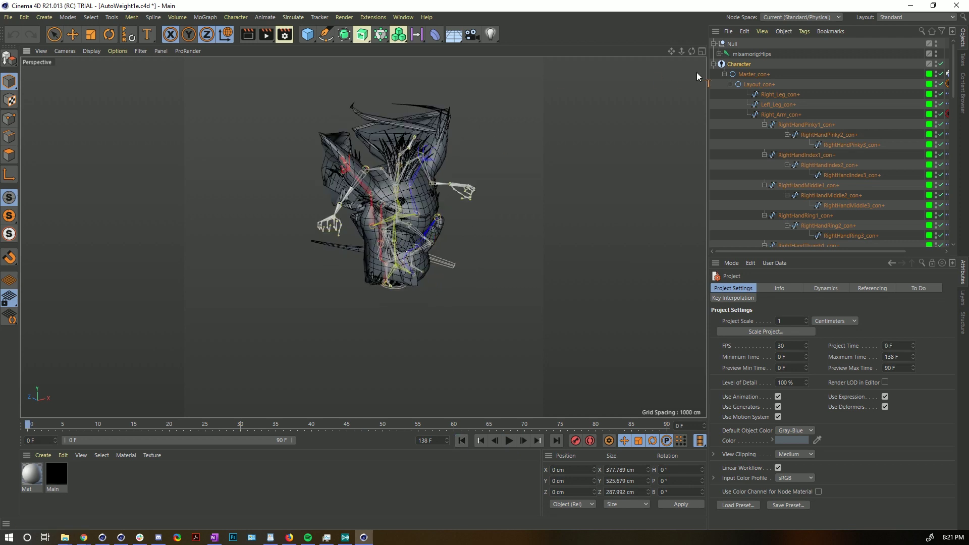
- Delete the Character rig, the Mouse's Skin deformer and the Null containing the mixamorig:Hips joints
{"action": "left_click", "coordinate": [728, 65]}
{"action": "key", "text": "Delete"}
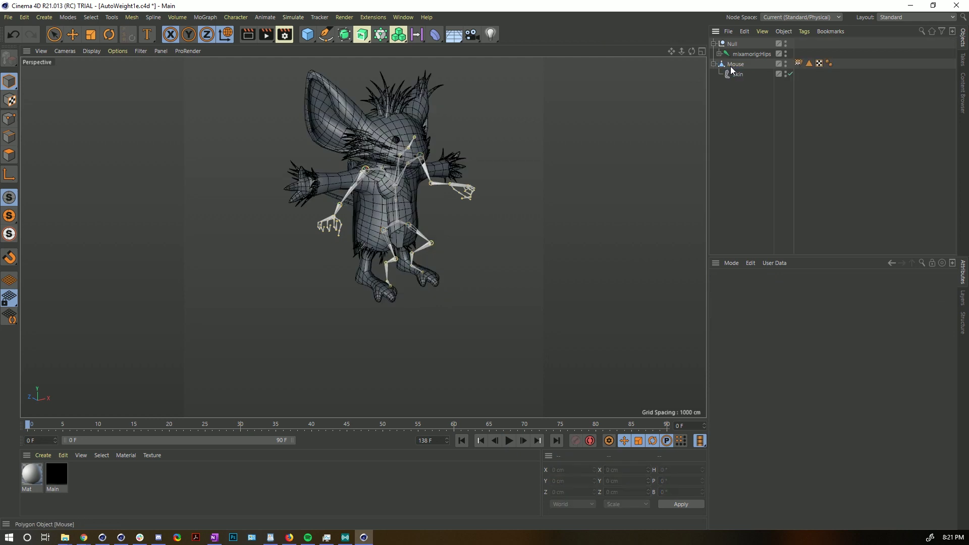
{"action": "left_click", "coordinate": [735, 74]}
{"action": "left_click", "coordinate": [735, 44], "text": "ctrl"}
{"action": "key", "text": "Delete"}
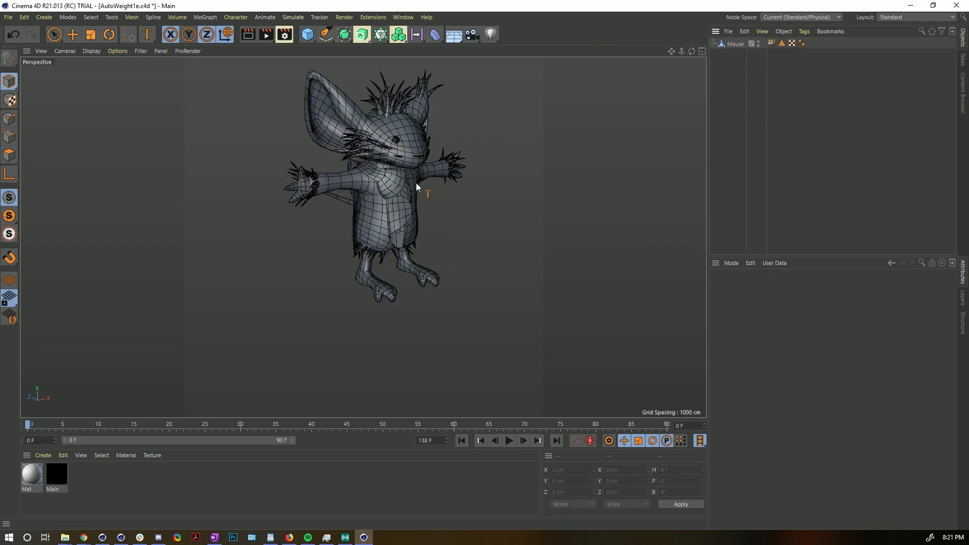
- Face the furry mouse from the front in the perspective view and select the Mouse object
{"action": "left_click_drag", "start_coordinate": [416, 182], "coordinate": [364, 173], "text": "alt"}
{"action": "middle_click_drag", "start_coordinate": [396, 165], "coordinate": [370, 229], "text": "alt"}
{"action": "scroll", "coordinate": [390, 223], "scroll_direction": "up", "scroll_amount": 3}
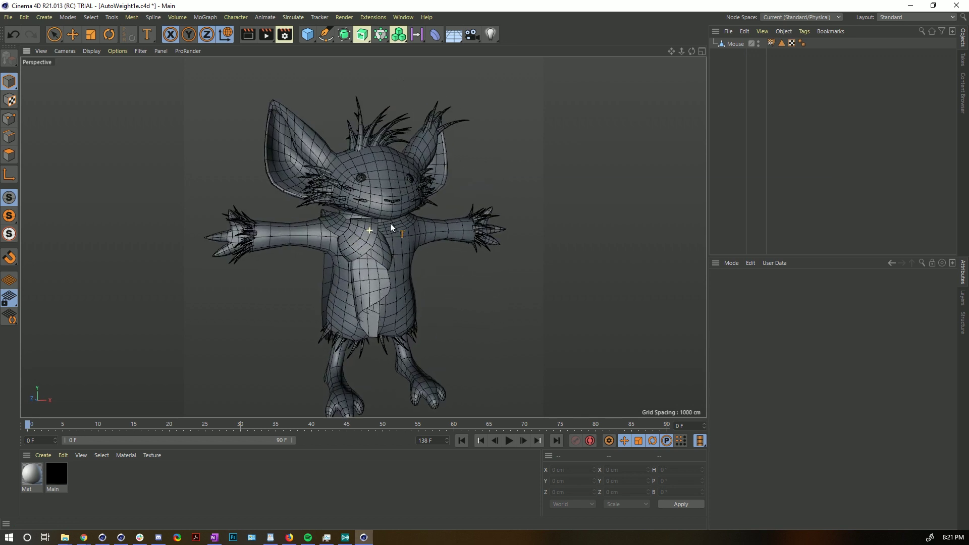
{"action": "left_click_drag", "start_coordinate": [390, 223], "coordinate": [465, 173], "text": "alt"}
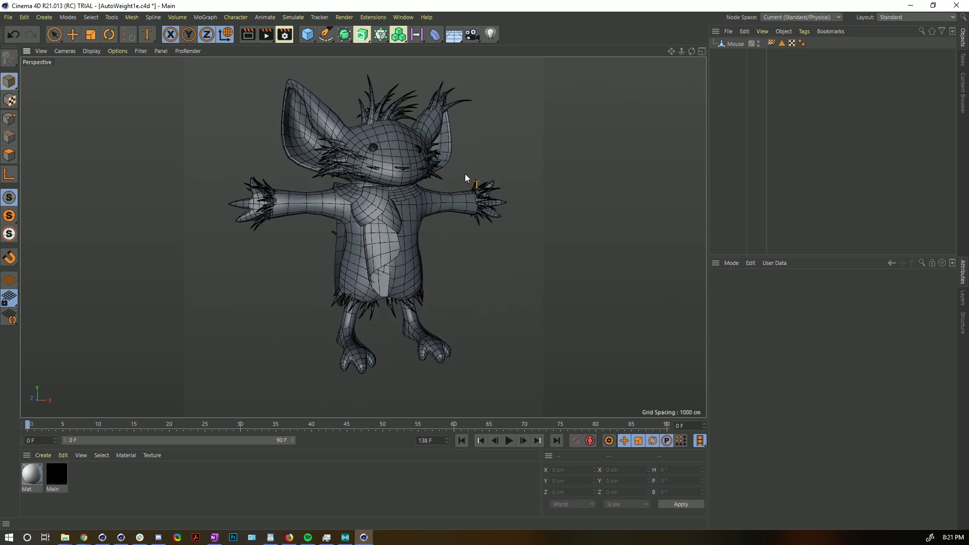
{"action": "left_click", "coordinate": [733, 43]}
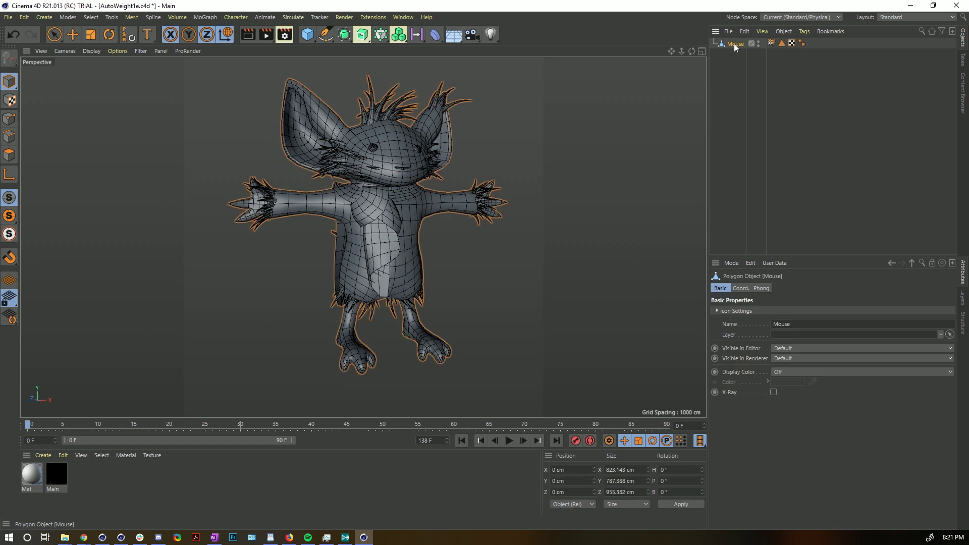